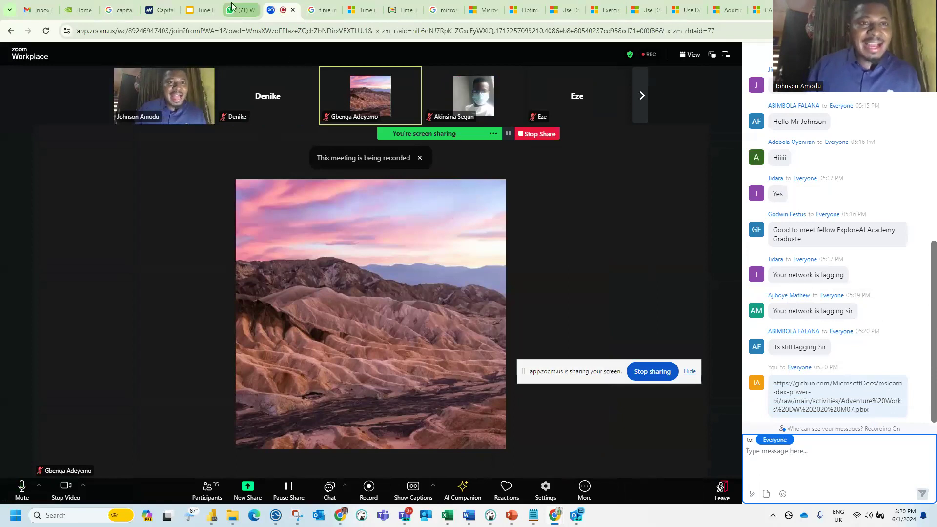
Step: Switch to the Time Intelligence presentation in Google Slides and view the Test Data Sample slide
click(201, 9)
click(49, 327)
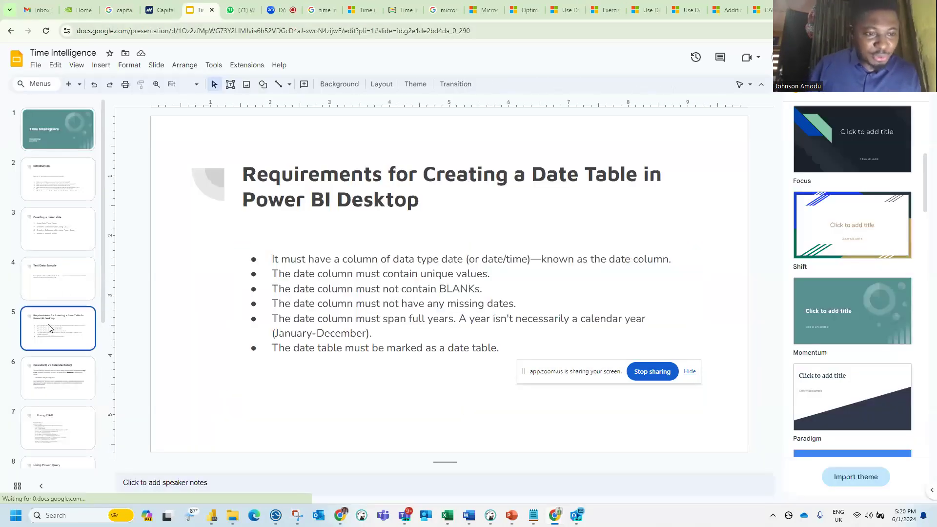
click(55, 291)
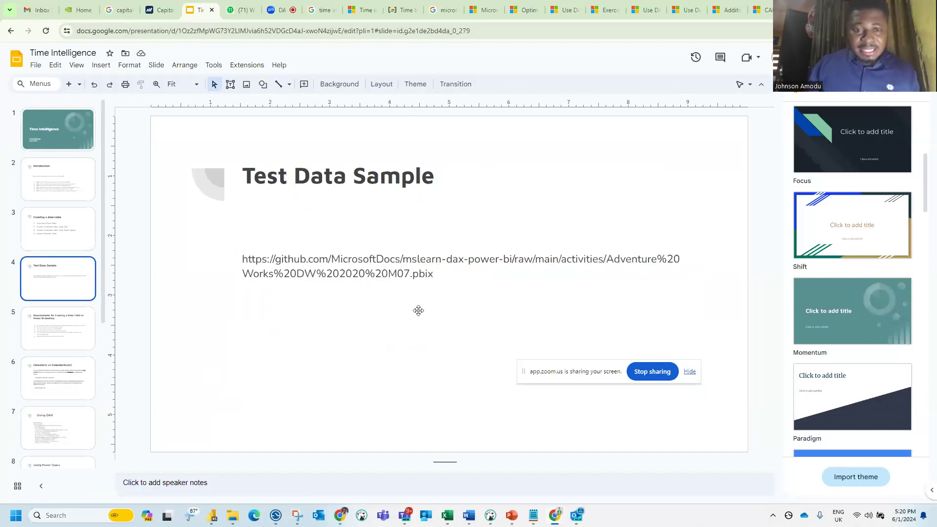
Step: Switch to the sample_data workbook in Excel and examine its date_key and profit columns
mouse_move(446, 517)
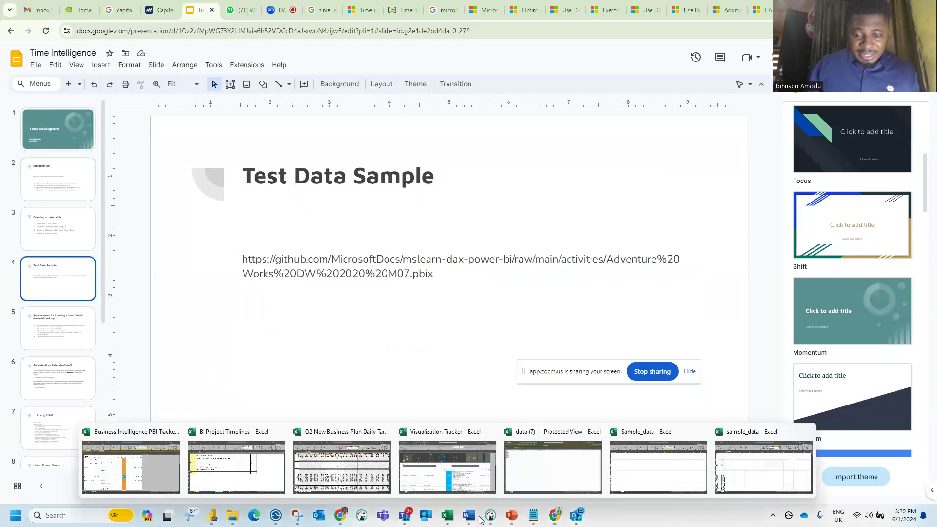
click(756, 466)
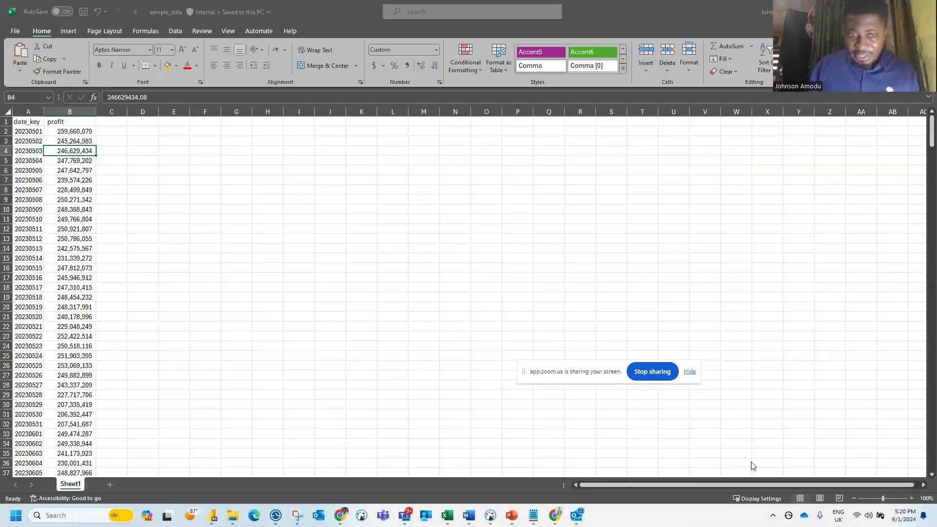
click(37, 132)
click(63, 133)
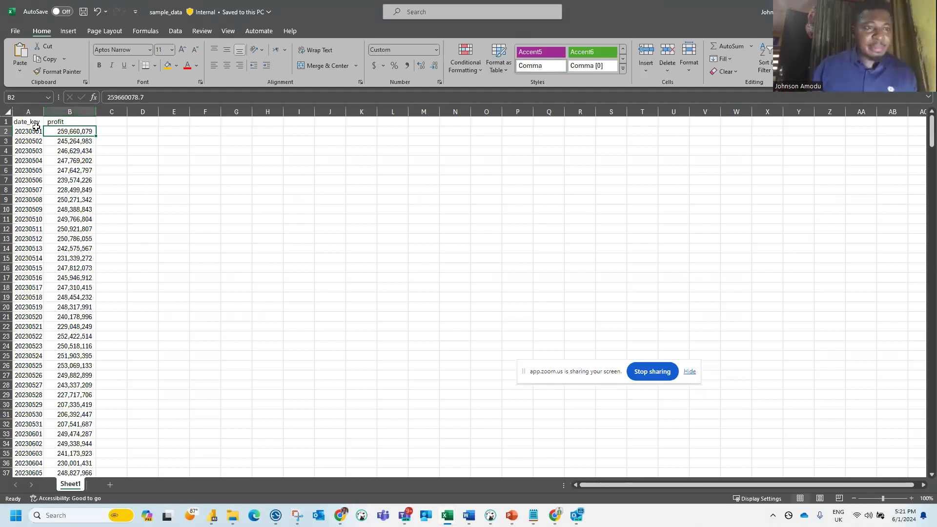
drag(28, 112, 70, 112)
click(71, 111)
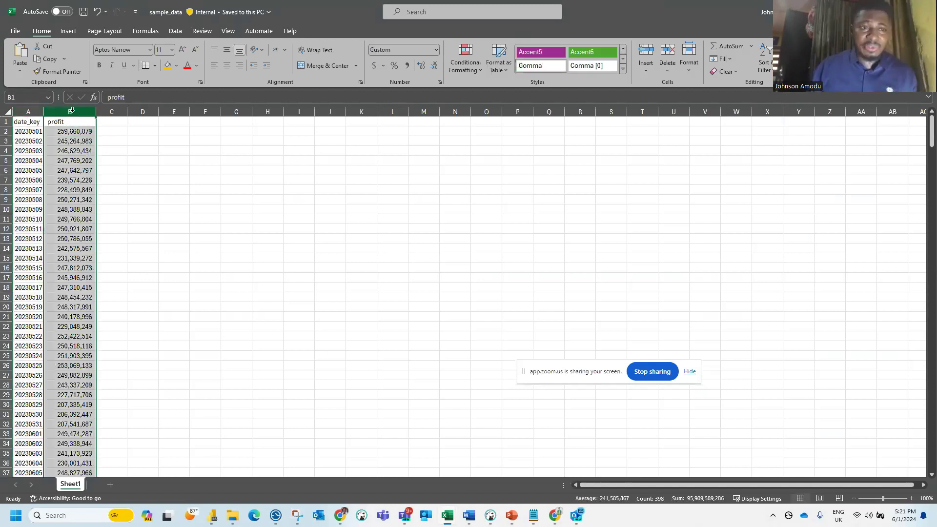
click(70, 131)
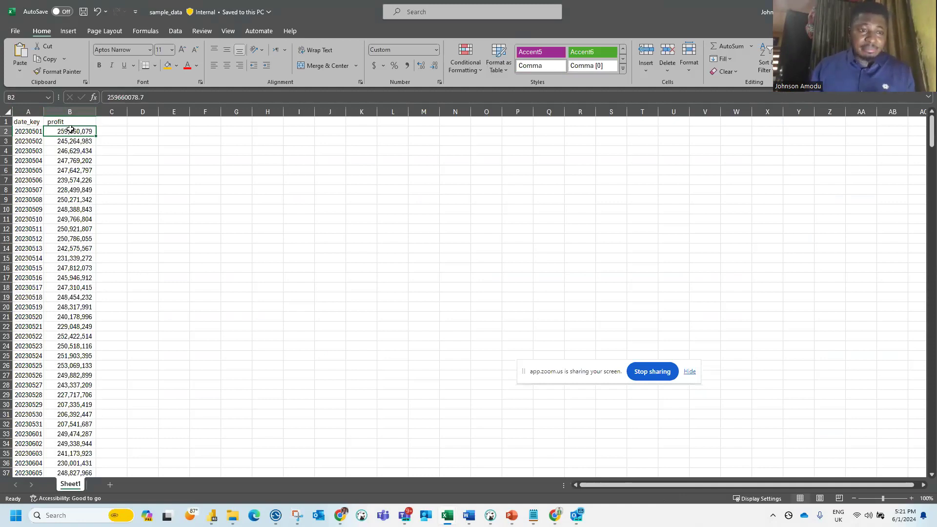
click(28, 113)
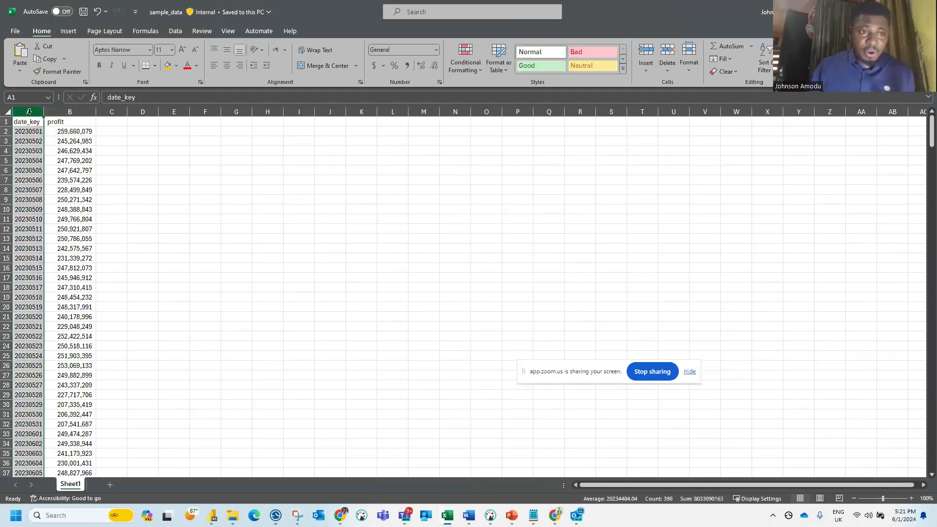
click(57, 112)
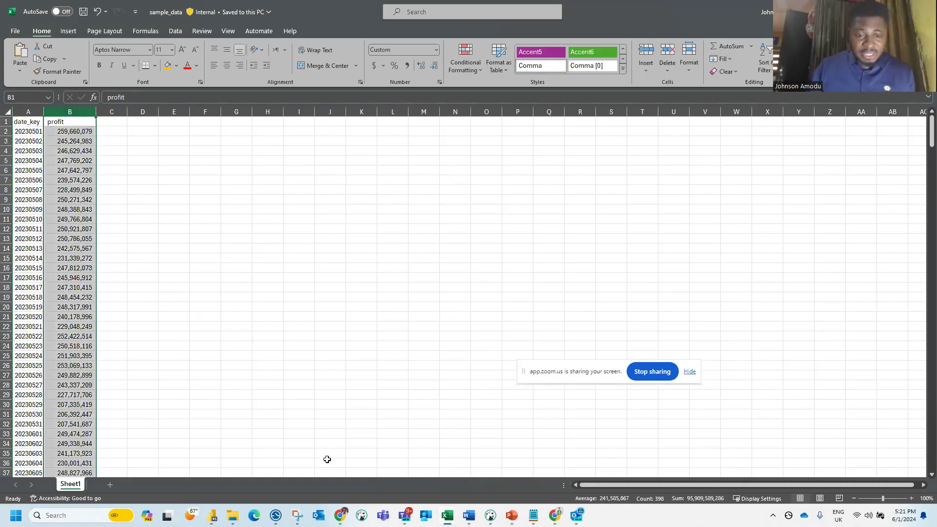
Step: Switch to Power BI Desktop and start a new blank report, dismissing the start screen
click(213, 516)
click(300, 463)
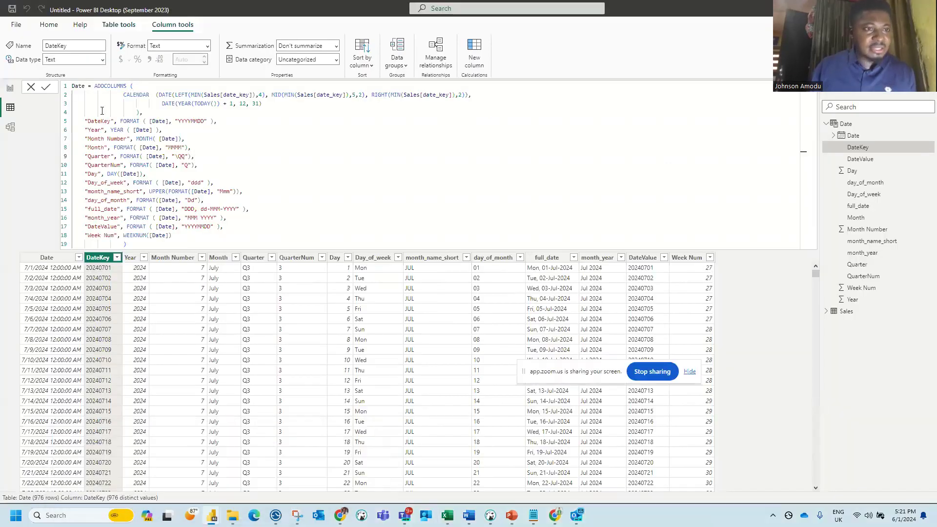
click(16, 25)
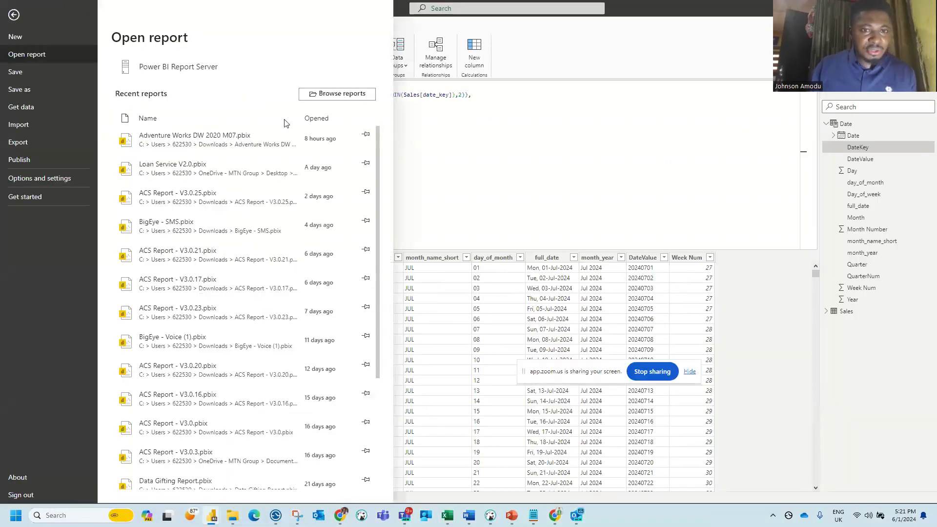
click(34, 40)
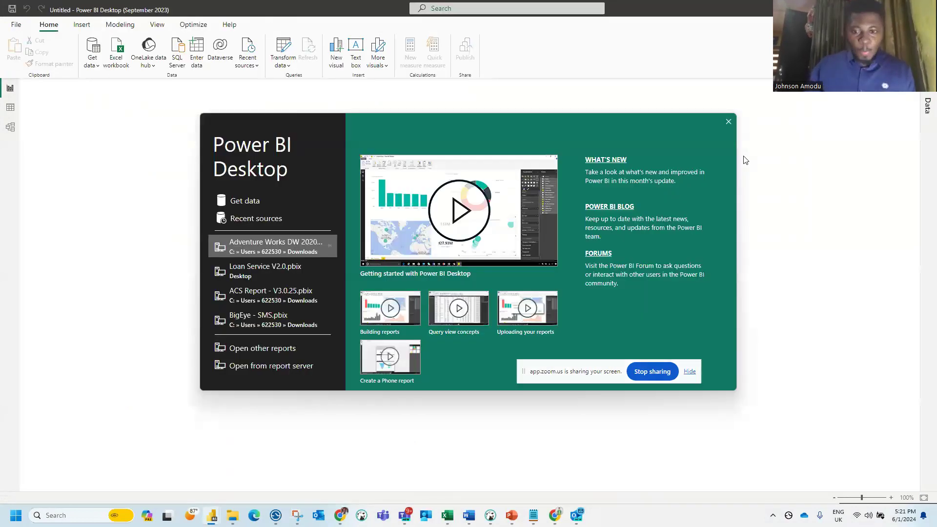
click(729, 121)
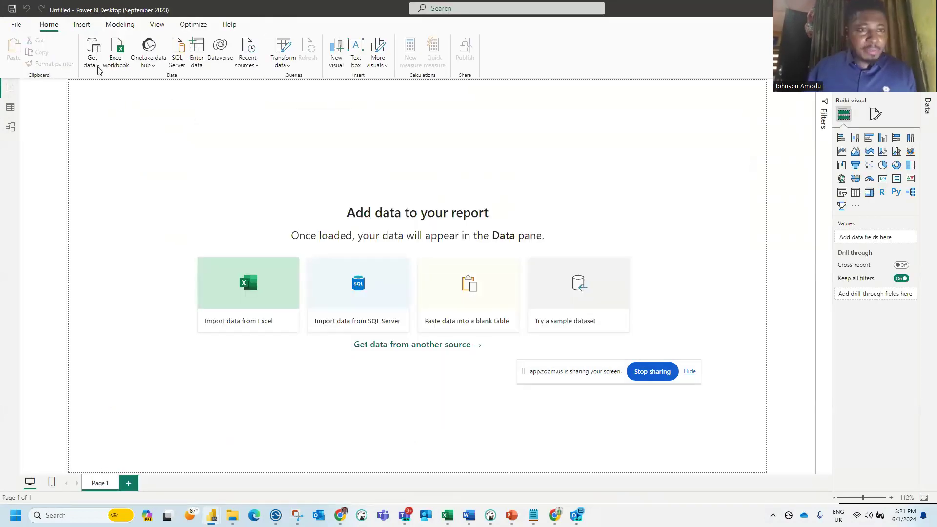
Step: Load Sheet1 of the sample_data Excel workbook from Downloads into the report
click(97, 70)
click(124, 98)
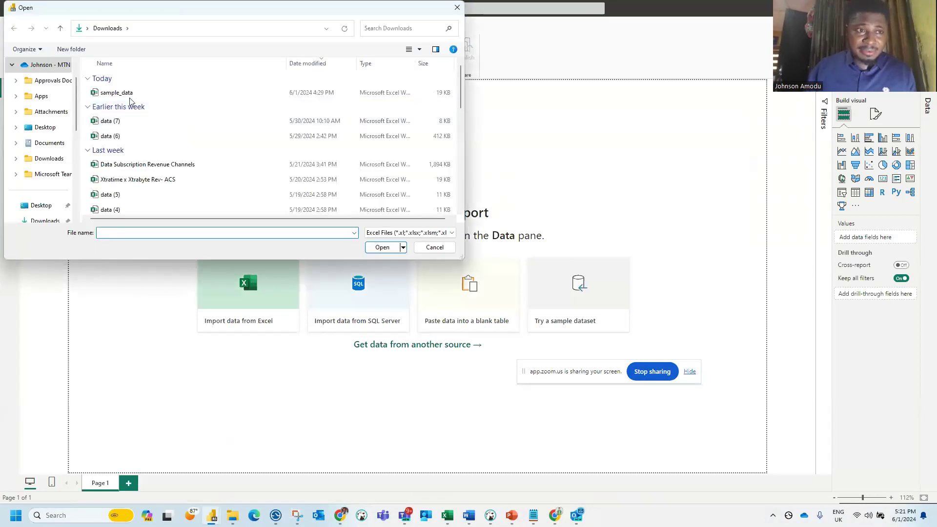
double_click(130, 96)
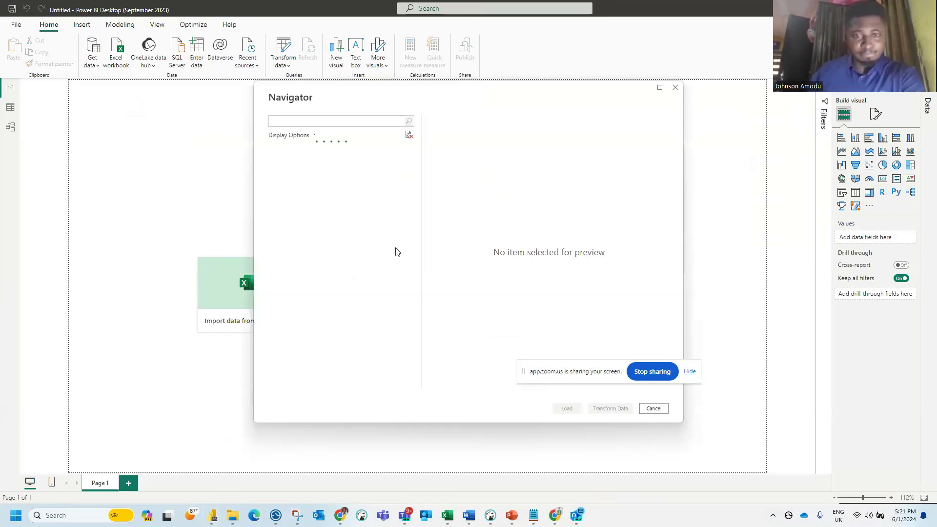
click(284, 161)
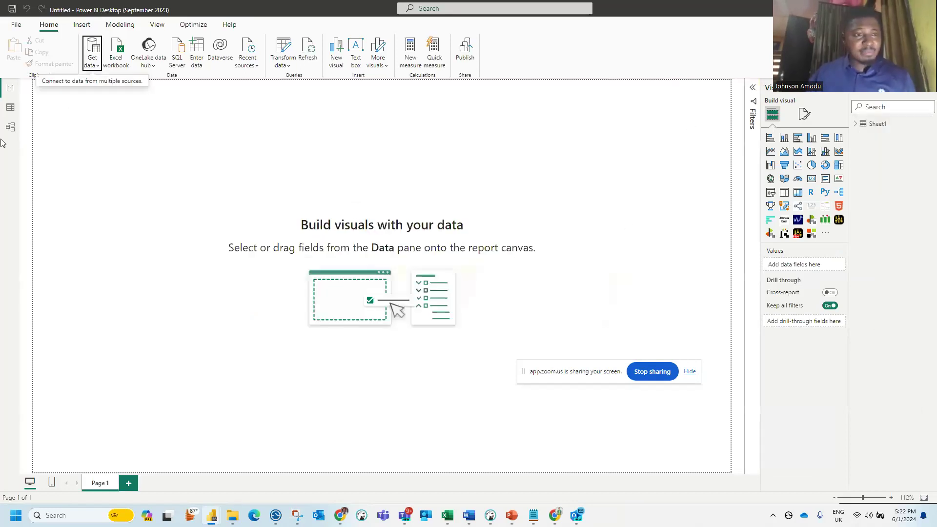
Step: In the table view, rename the Sheet1 table as Sales and select its profit column
click(11, 107)
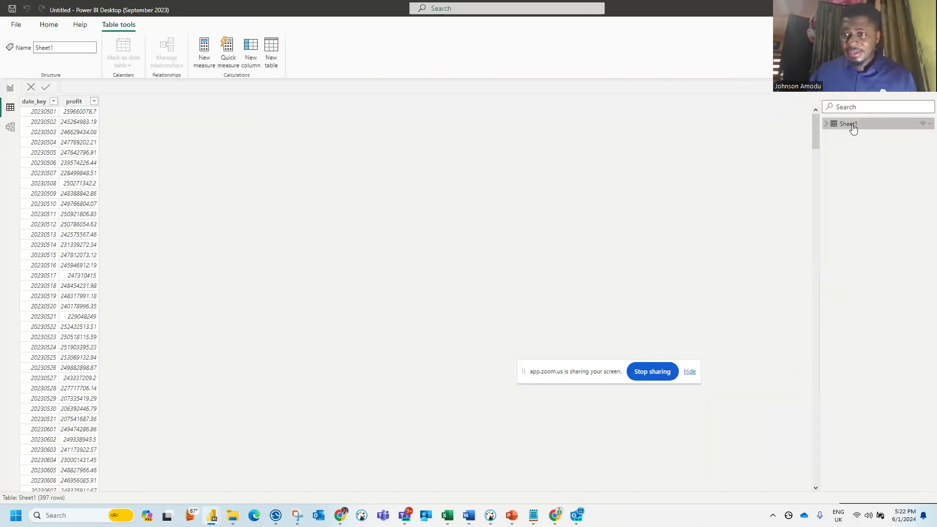
double_click(855, 125)
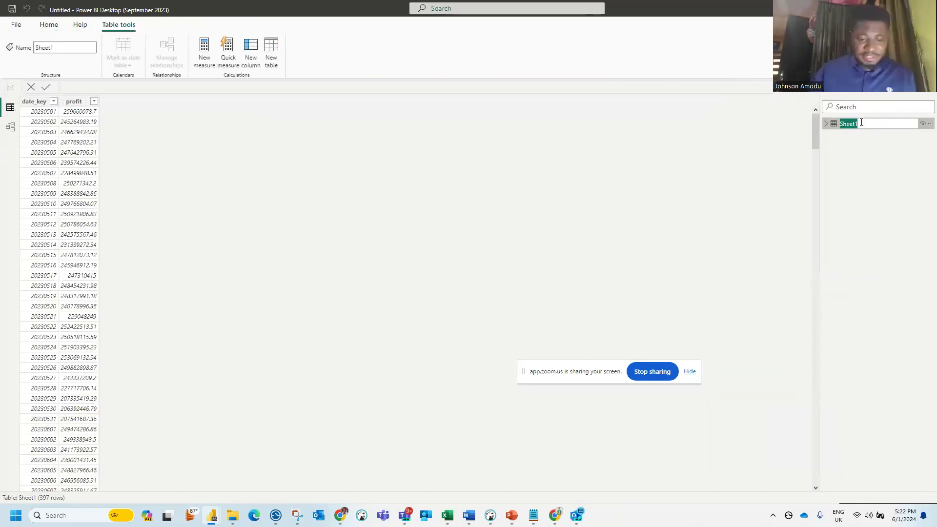
text(Sales)
key(Return)
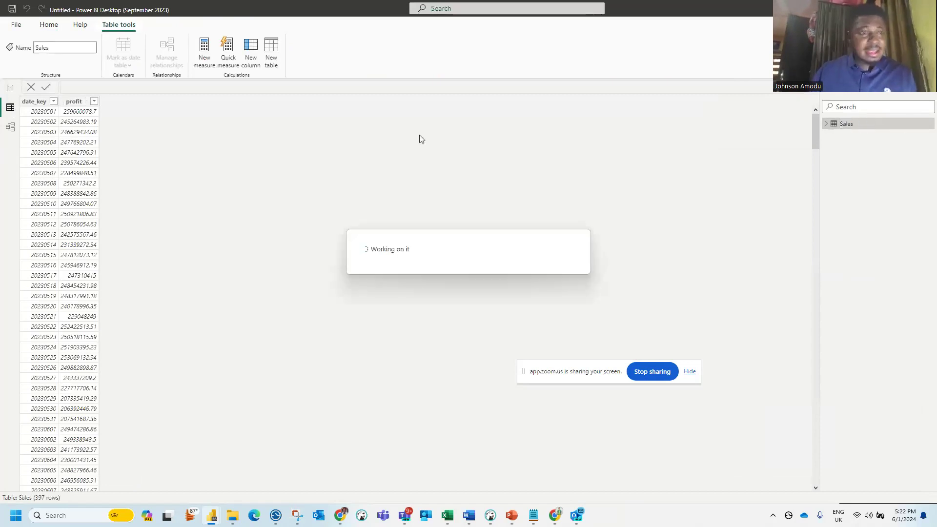
click(72, 101)
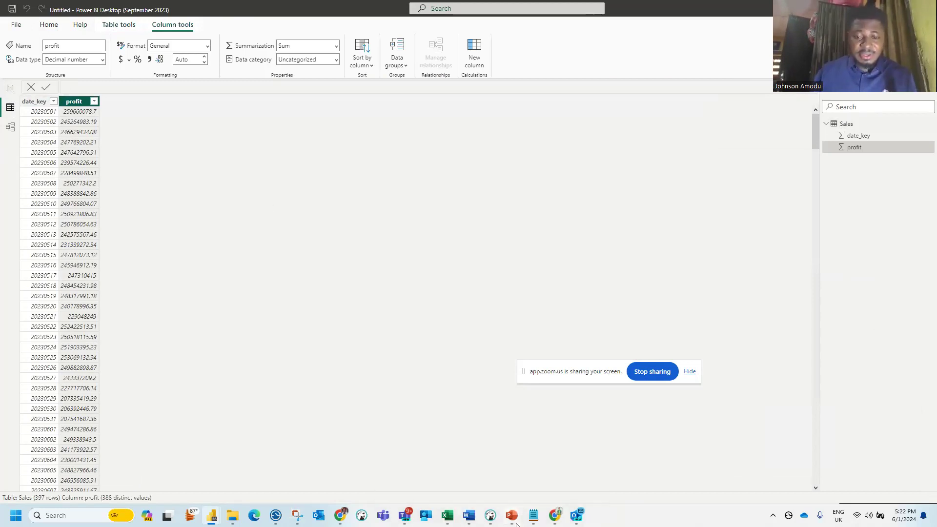
Step: Switch to Google Slides and review the slides on date table requirements and Calendar() vs CalendarAuto()
click(341, 517)
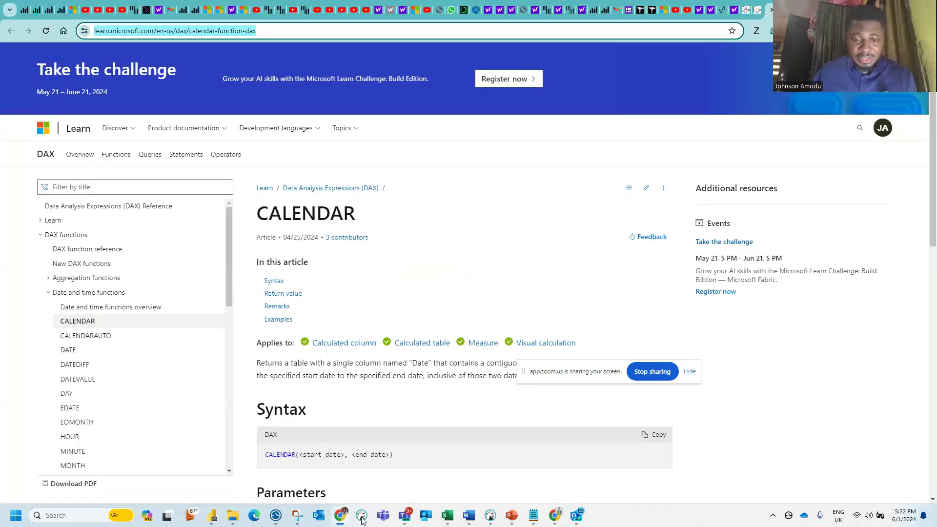
click(555, 516)
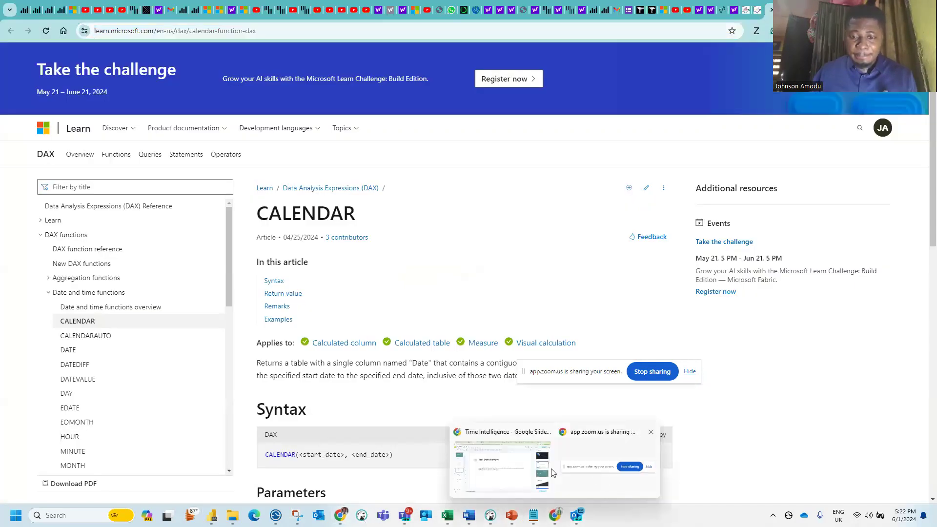
click(500, 467)
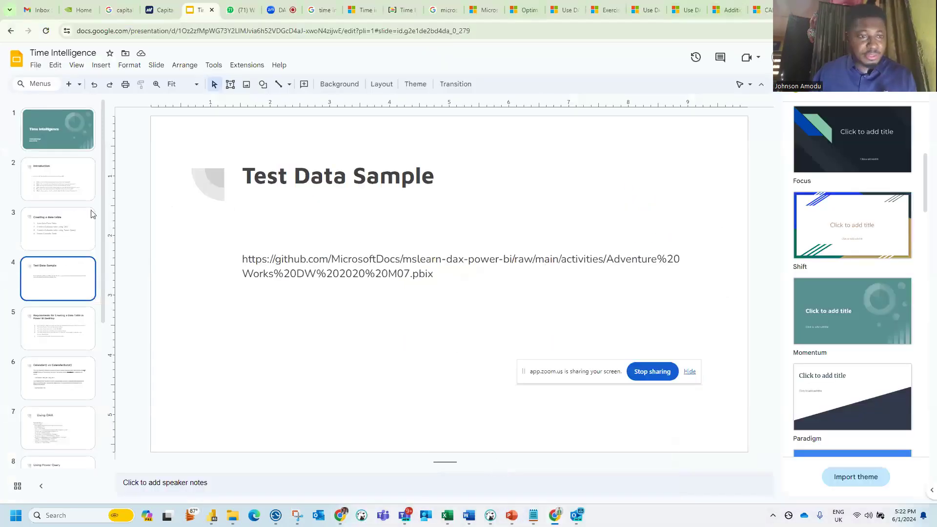
click(69, 326)
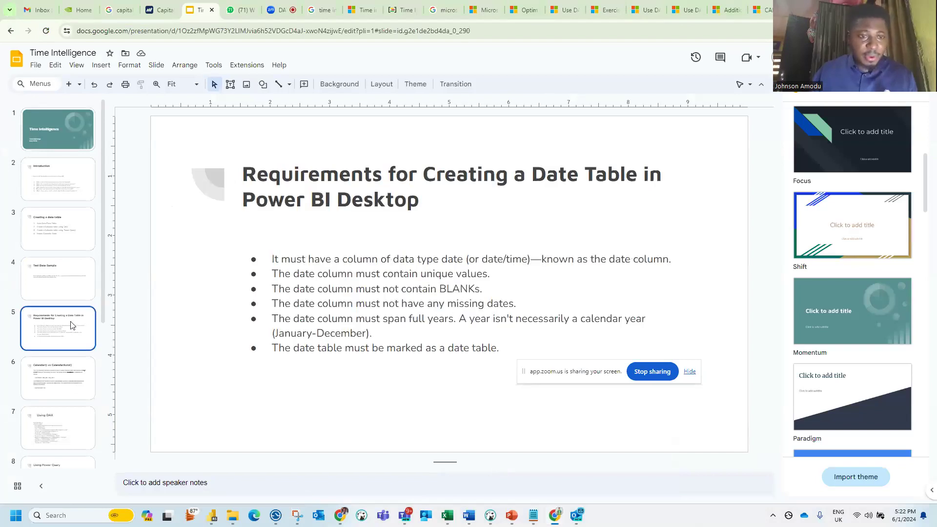
click(57, 365)
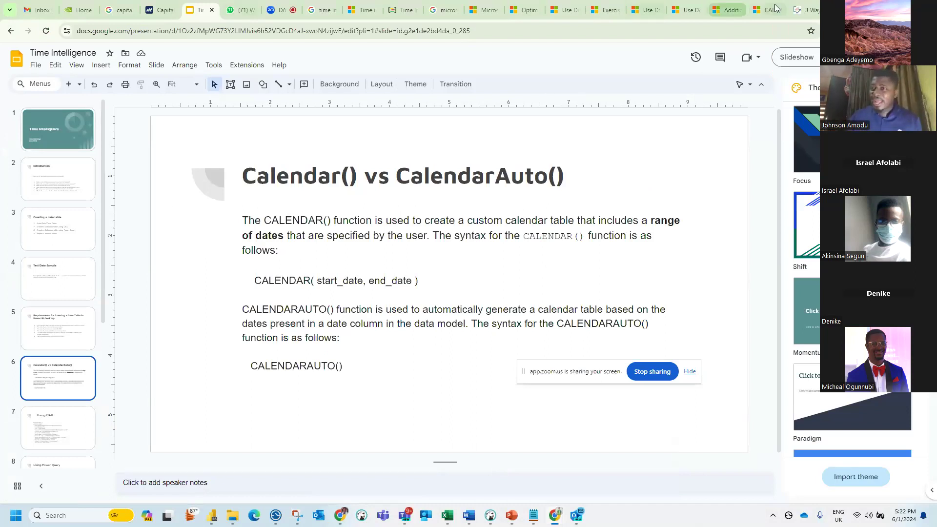
click(880, 9)
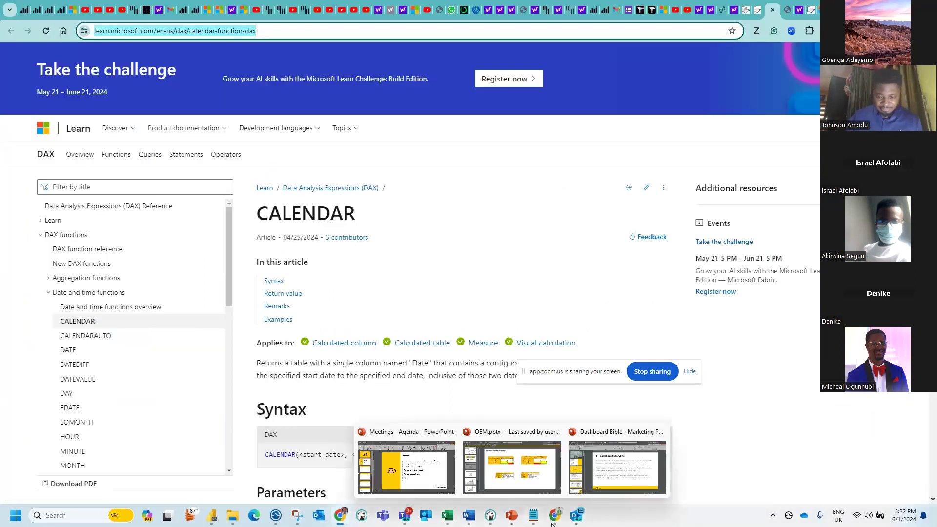
Step: Return to the untitled Power BI report containing Sales and start a calculated table named Date
mouse_move(212, 516)
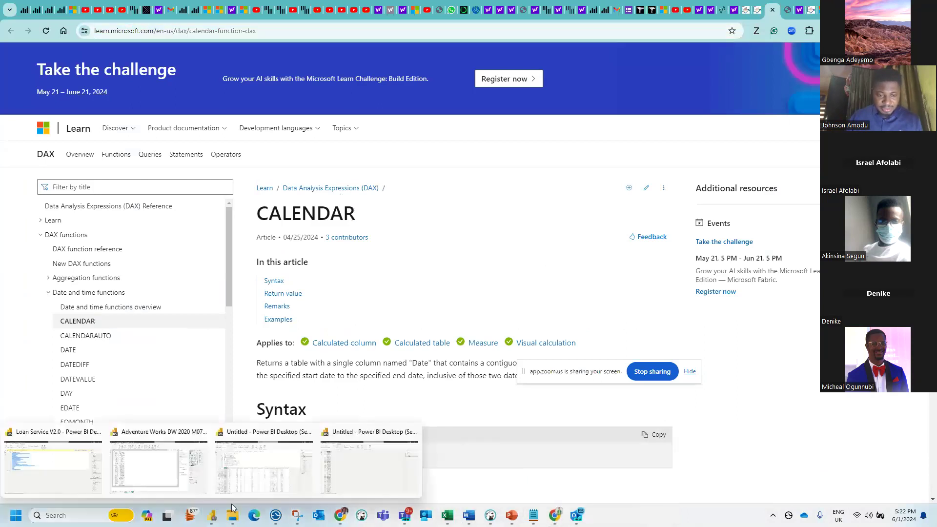
click(364, 442)
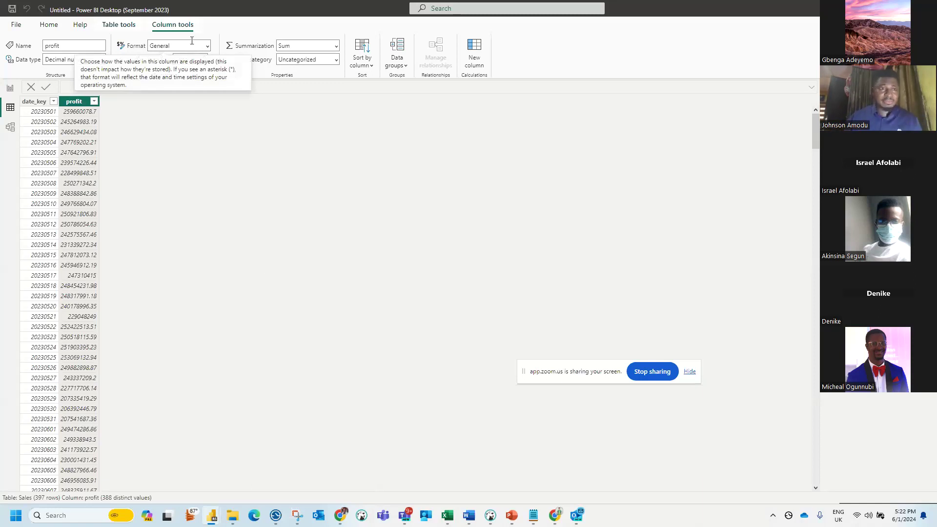
click(117, 27)
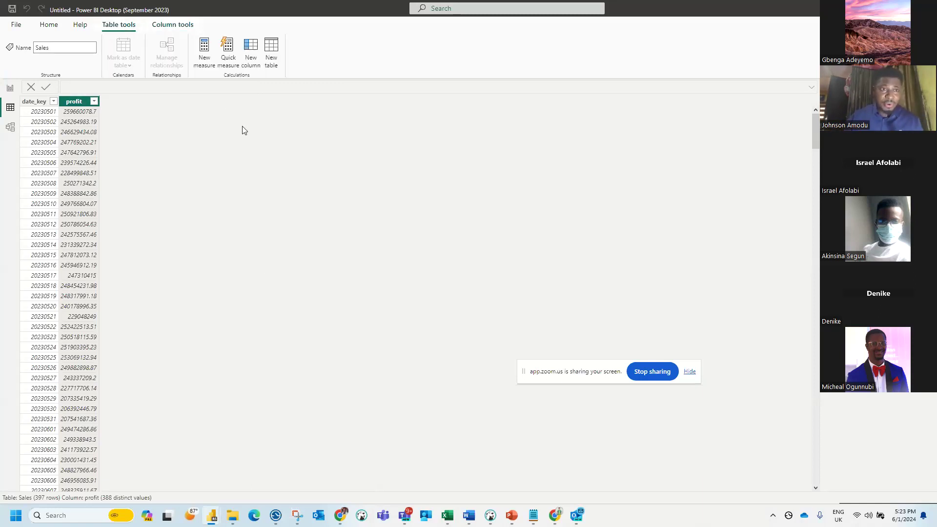
click(272, 61)
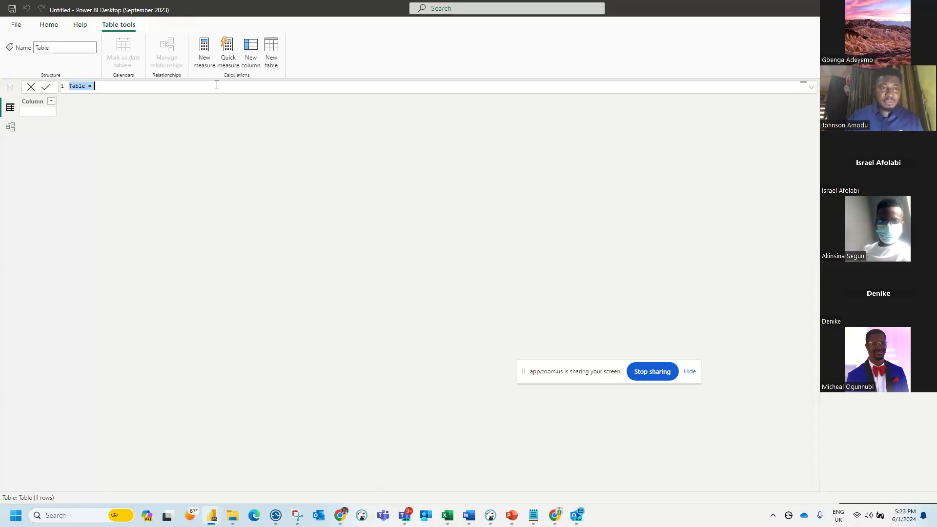
text(D)
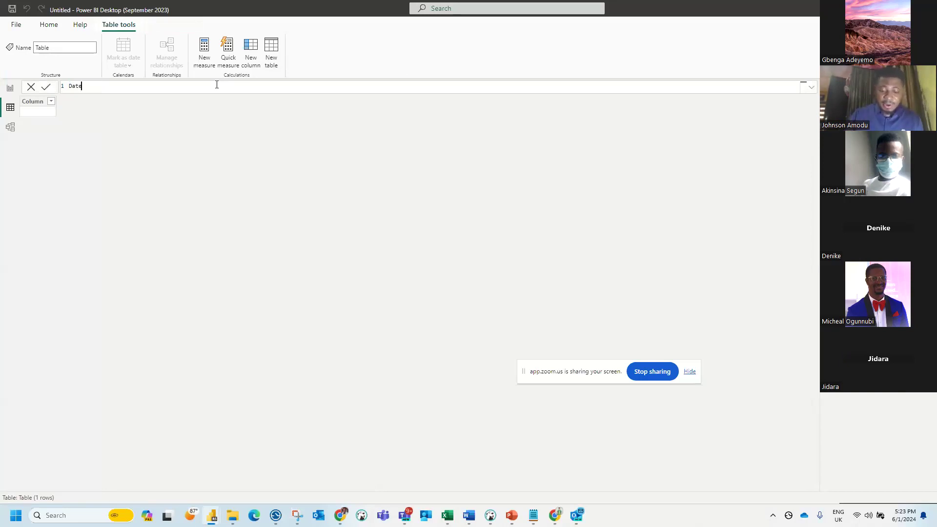
text(ate = )
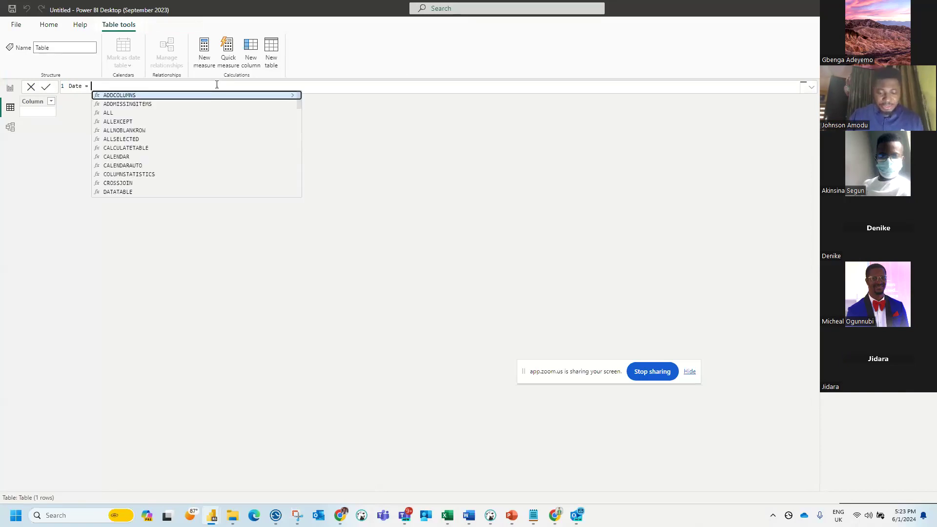
Step: Try to define the Date calculated table with the CALENDARAUTO() function
text(Calendar)
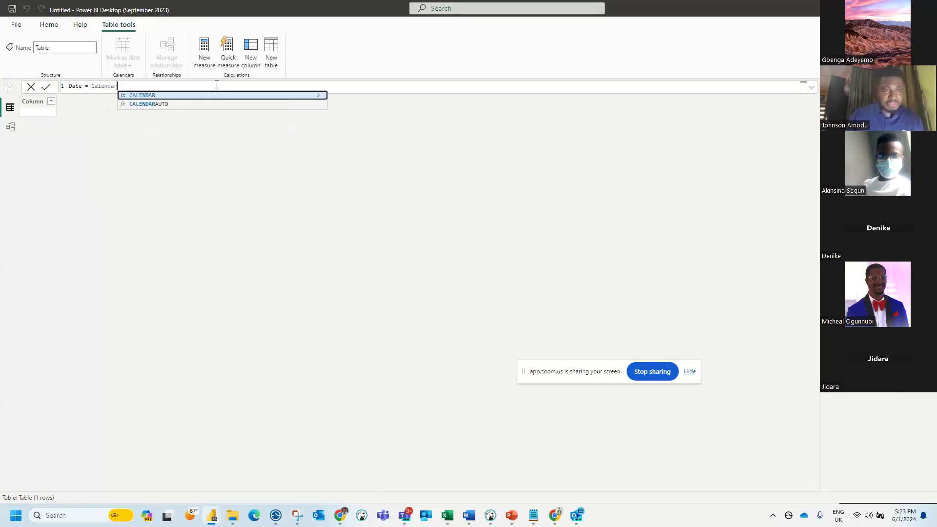
text(())
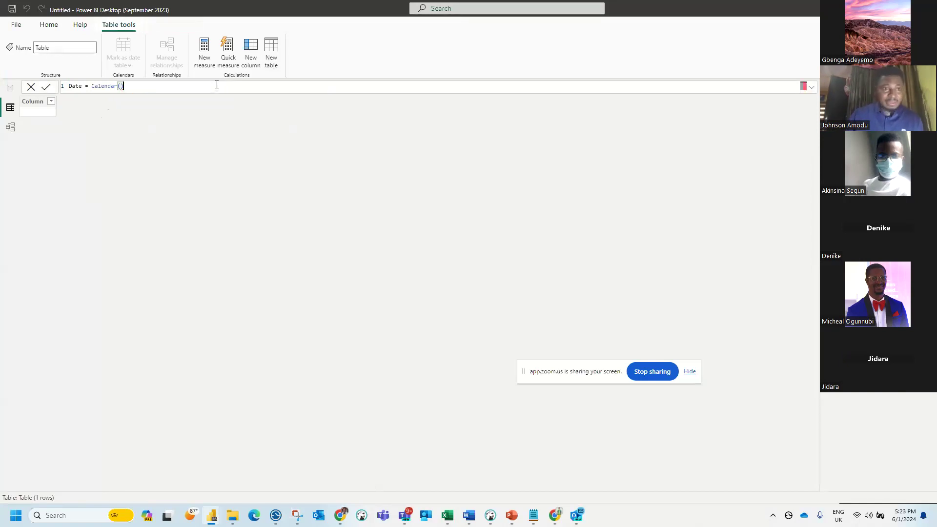
key(BackSpace)
key(BackSpace)
key(Down)
key(Tab)
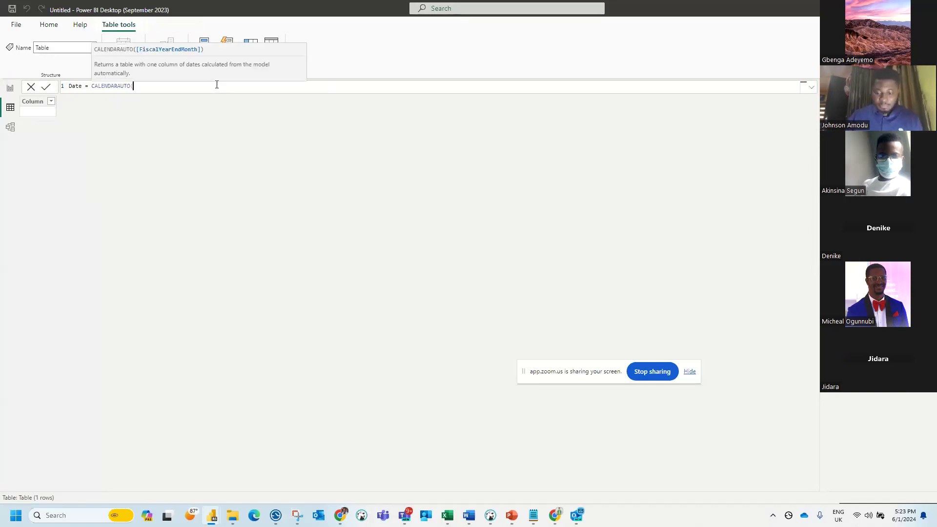
text())
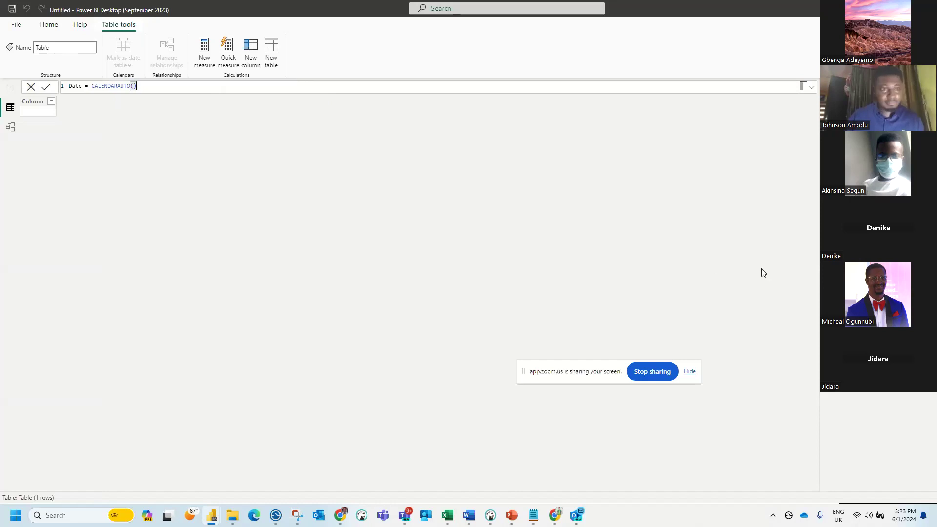
click(49, 89)
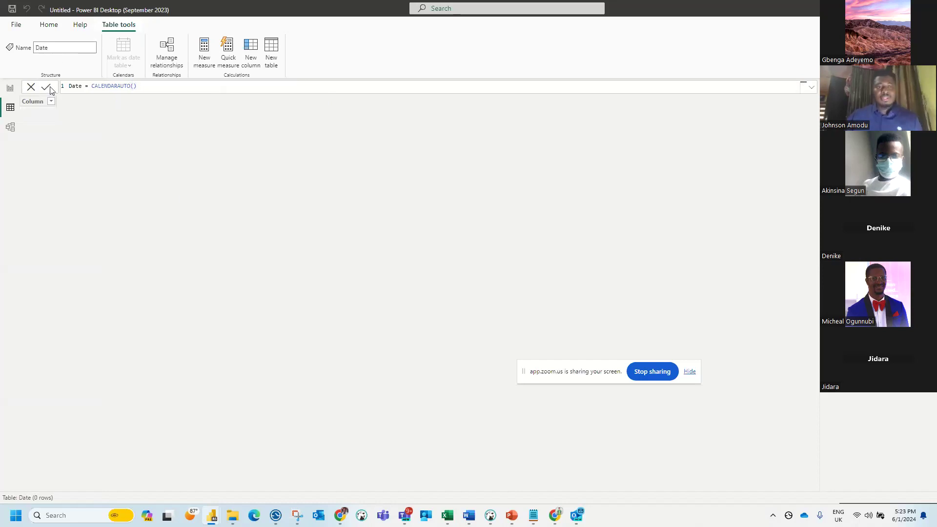
click(156, 86)
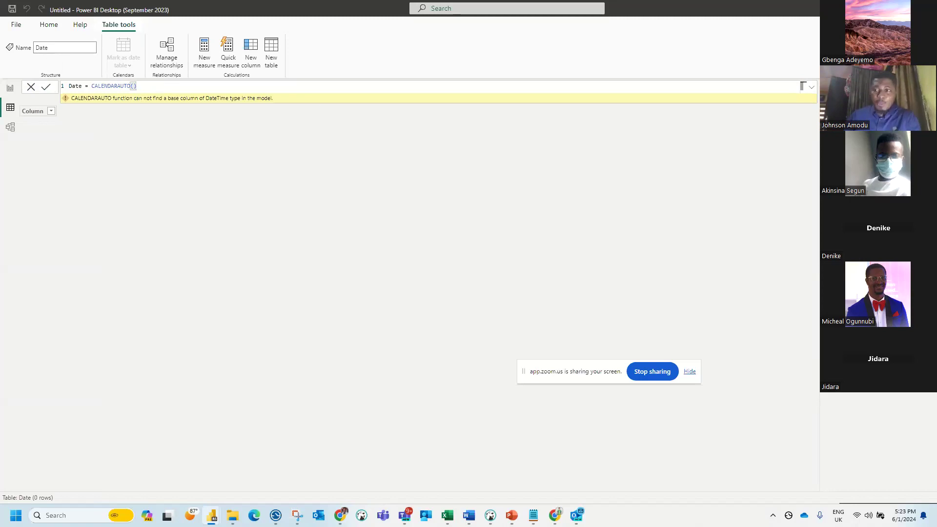
Step: Check the data type of the date_key column in the Sales table
click(849, 130)
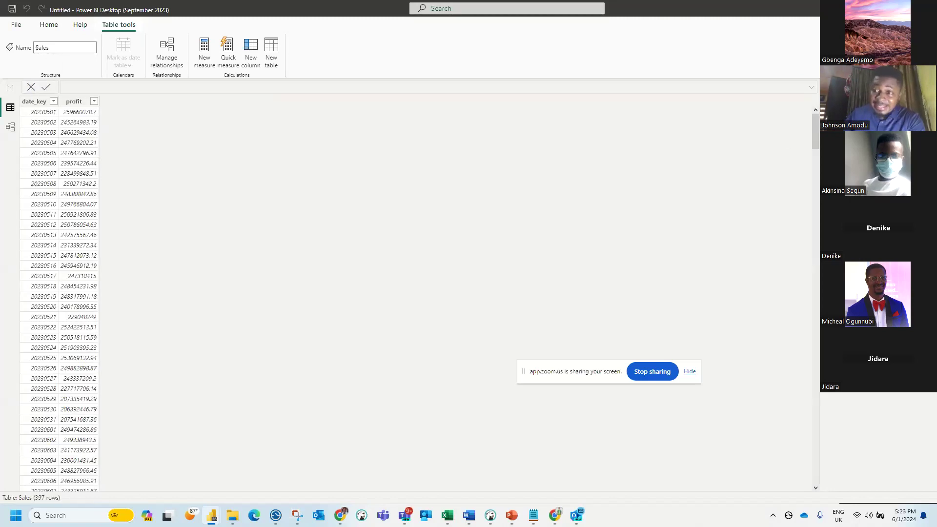
click(30, 152)
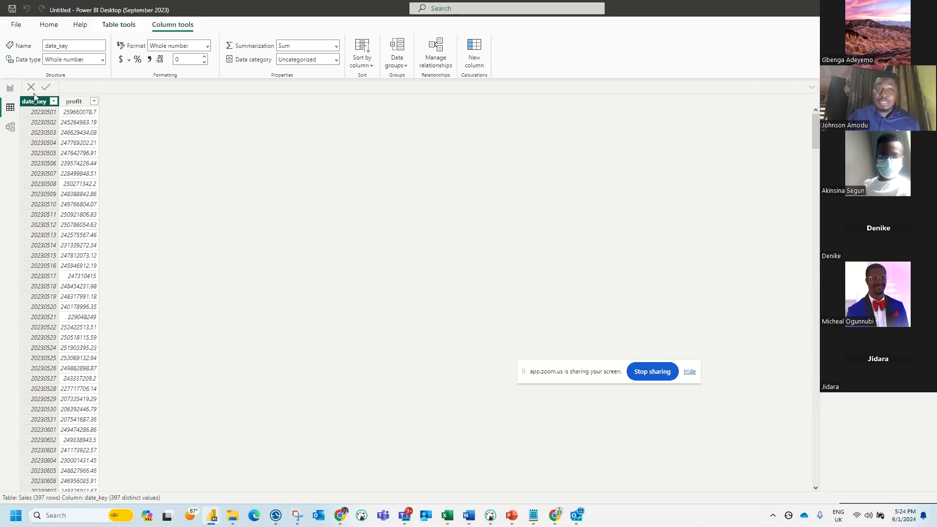
Step: In the report view, shorten the Date table's CALENDARAUTO() formula to CALENDAR
click(9, 88)
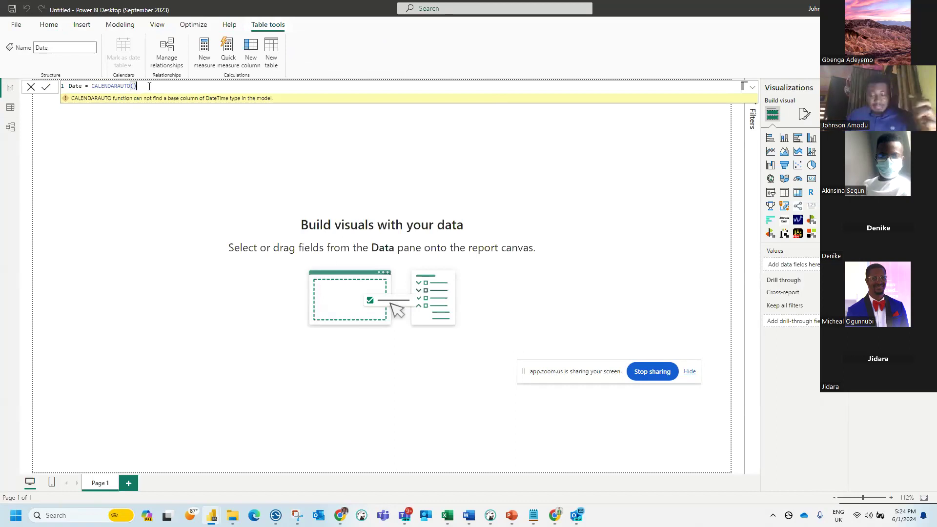
key(BackSpace)
key(BackSpace)
key(BackSpace)
key(BackSpace)
key(BackSpace)
key(BackSpace)
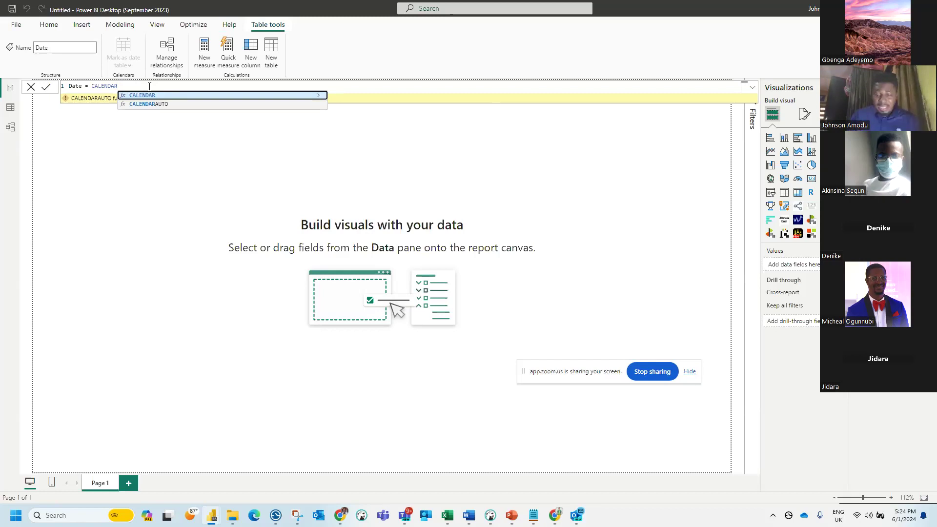
Step: Switch to the Time Intelligence presentation in Google Slides and review the CALENDAR and CALENDARAUTO syntax
click(555, 515)
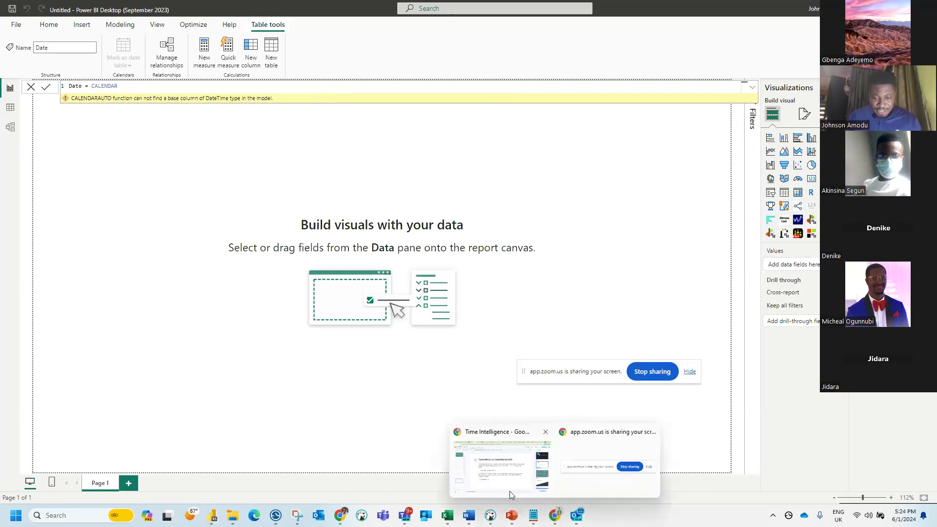
click(506, 481)
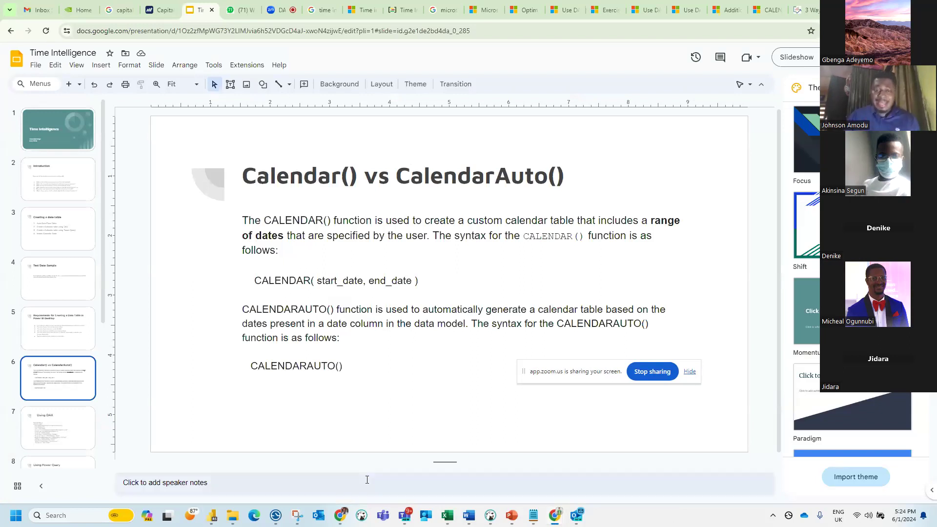
click(358, 360)
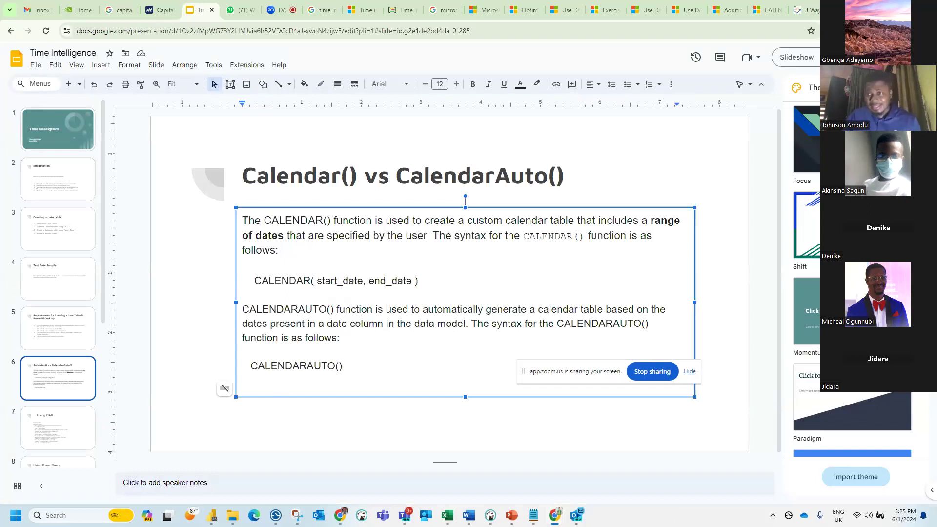
Step: Return to the Power BI report's table view and add an empty pair of parentheses after CALENDAR in the Date formula
key(alt+Tab)
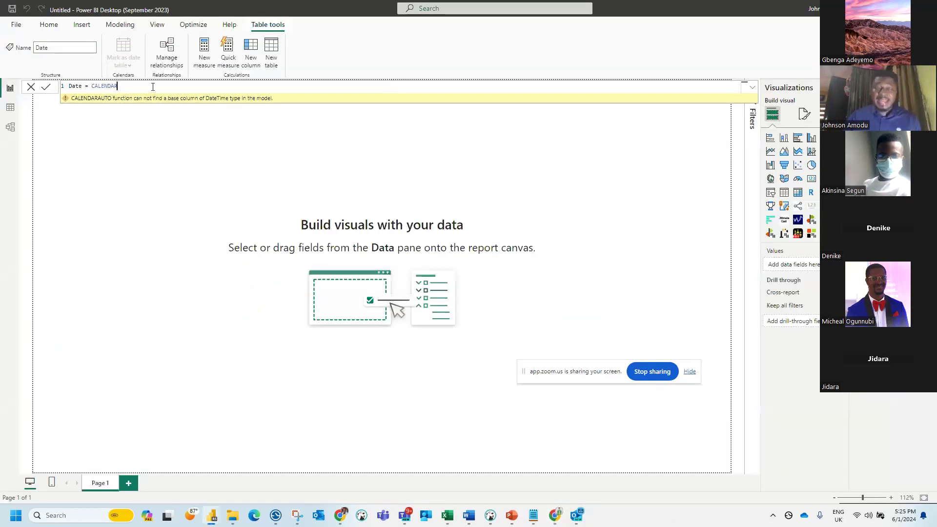
click(10, 111)
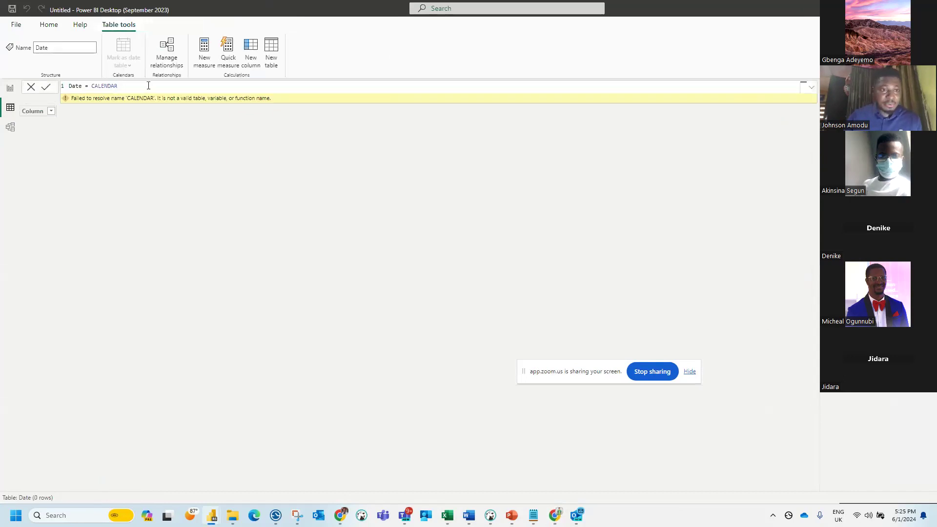
text(())
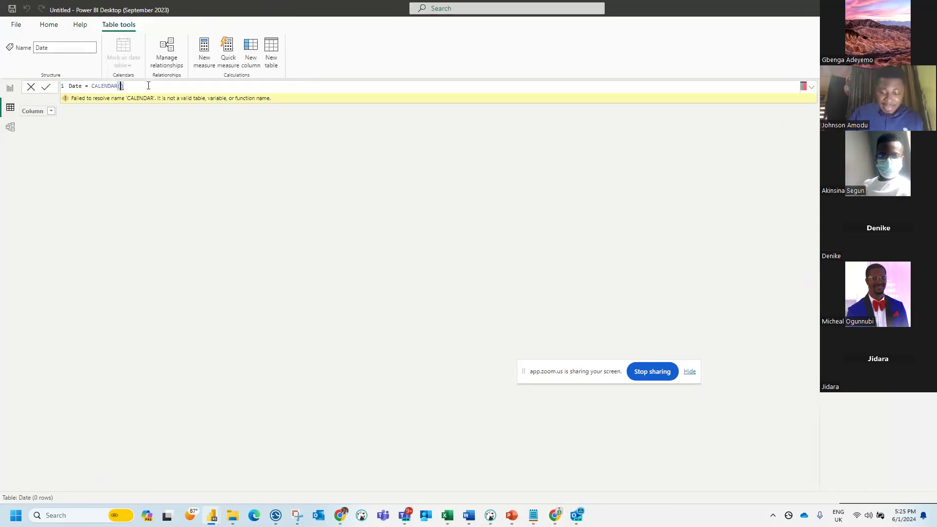
key(Left)
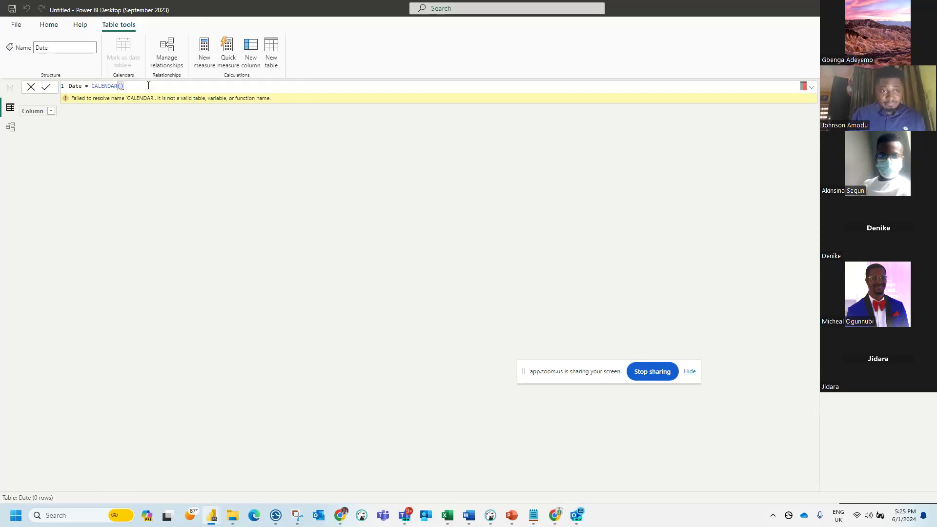
text(2024)
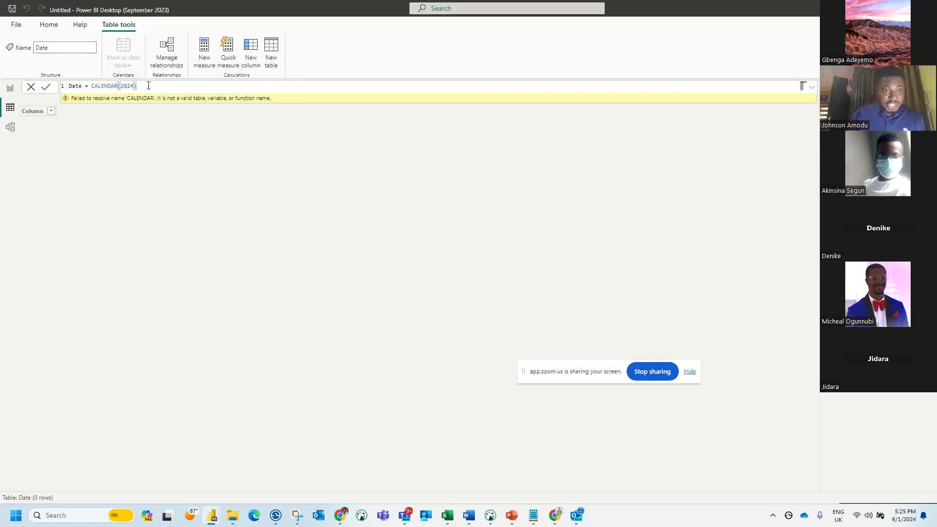
text(,)
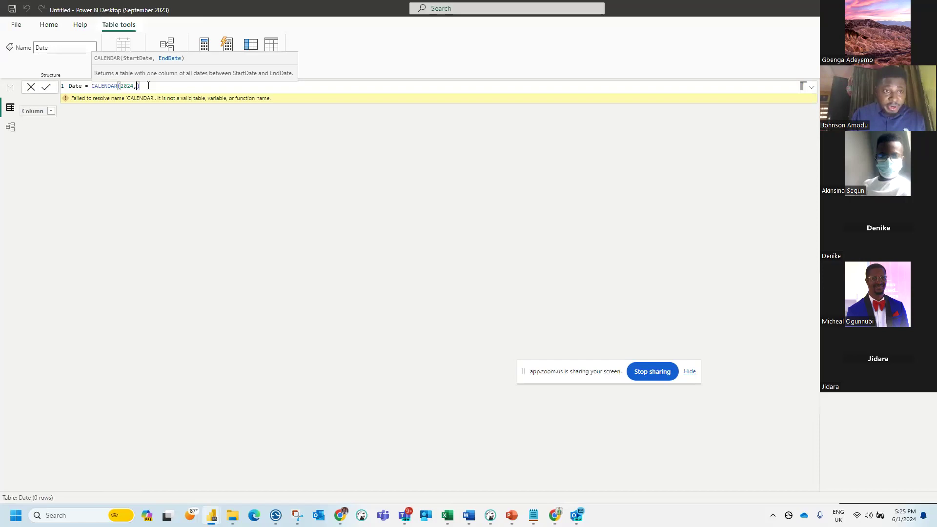
key(BackSpace)
key(BackSpace)
key(BackSpace)
key(BackSpace)
key(BackSpace)
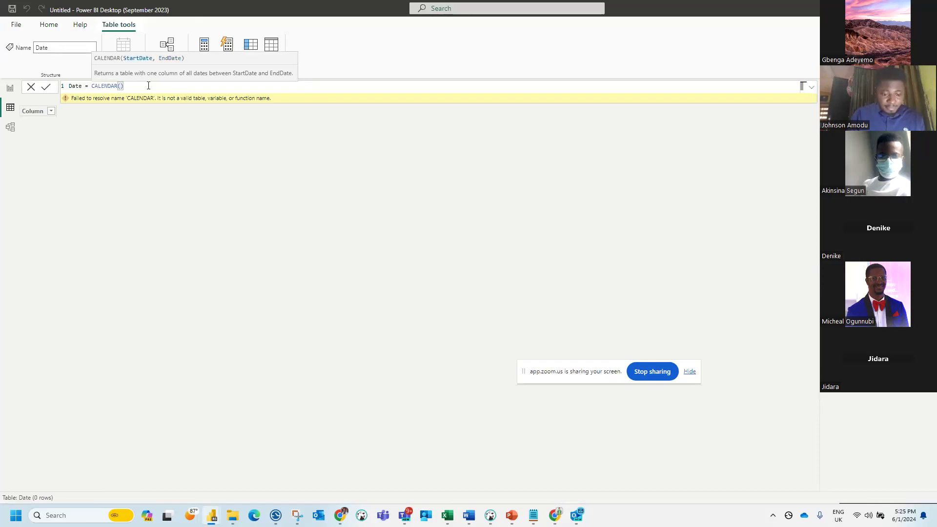
Step: Enter DATE(2024, 1, 1) as the start date argument of the CALENDAR function
text(DATE()
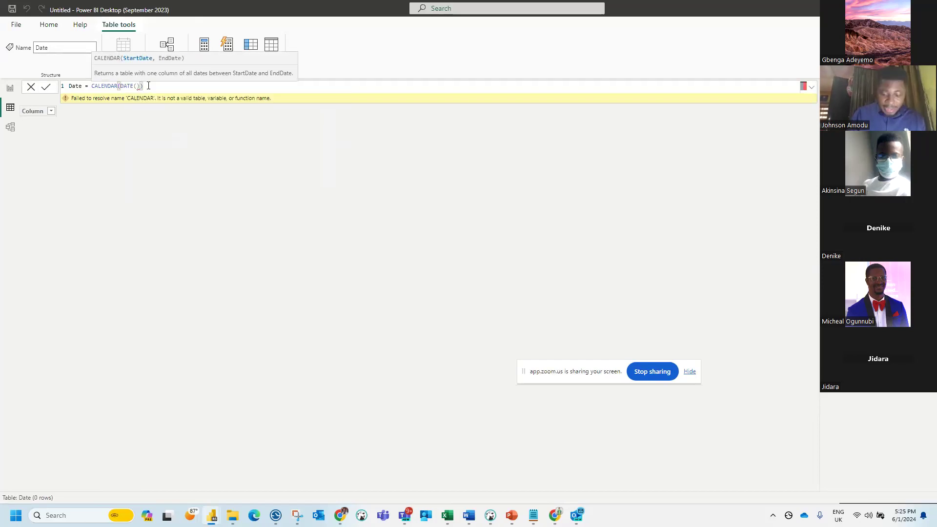
text(2024,)
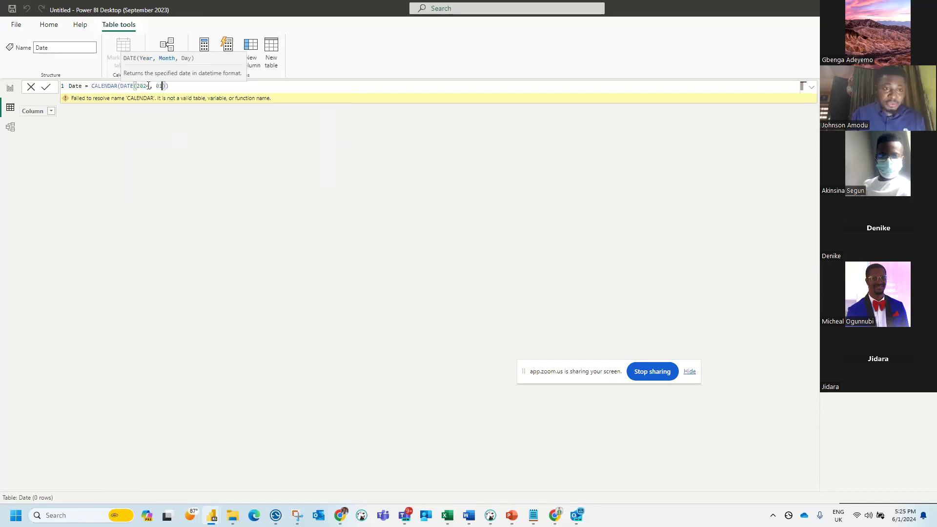
text(1, )
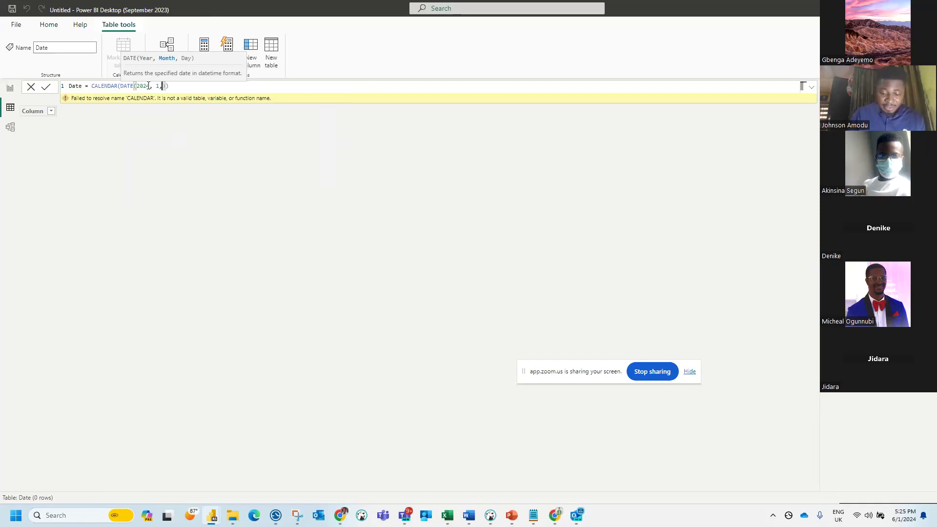
text(1)
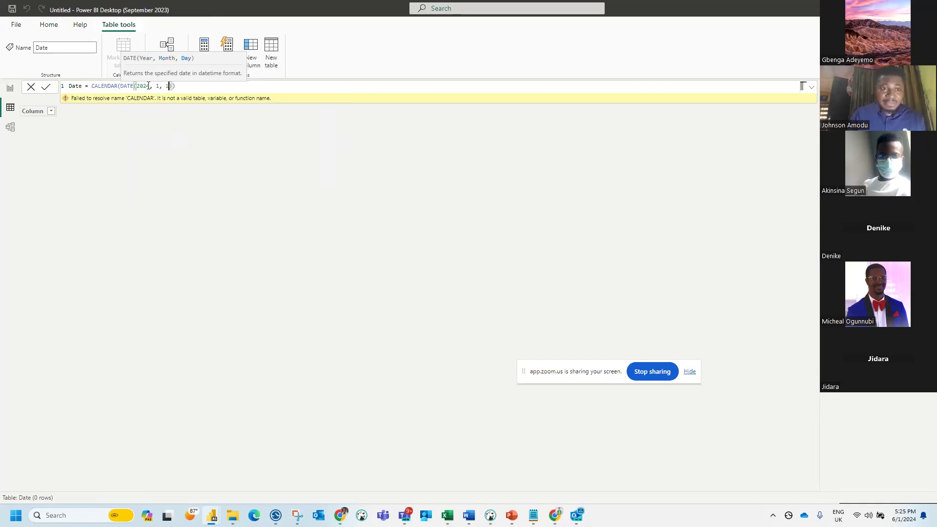
text(),)
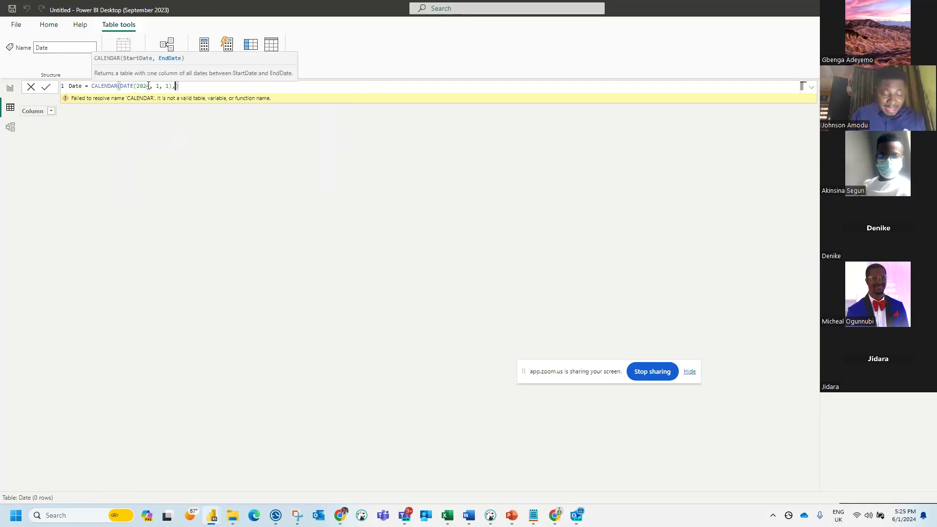
Step: On an indented second line of the formula, enter DATE(2024,06, 01) as the CALENDAR end date
key(shift+Return)
key(Tab)
key(Tab)
key(Tab)
key(Tab)
text(DATE(2024,)
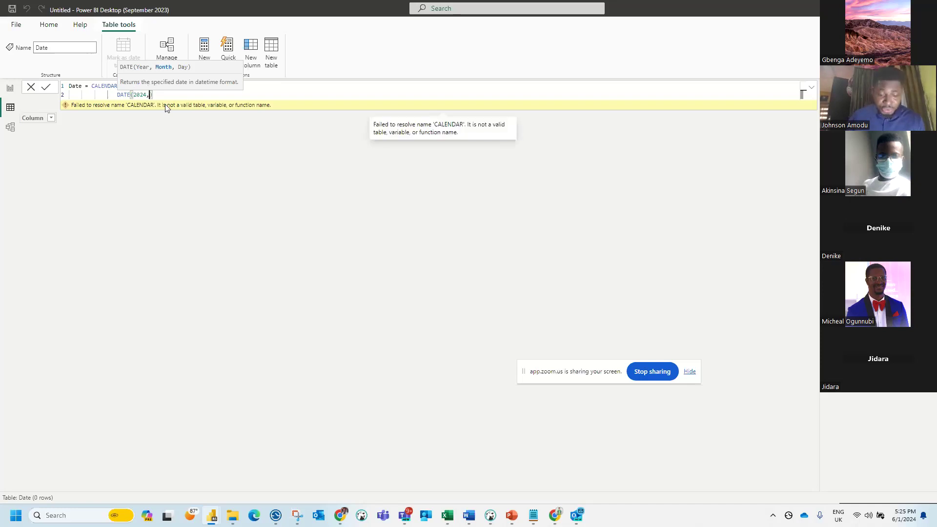
text(06, )
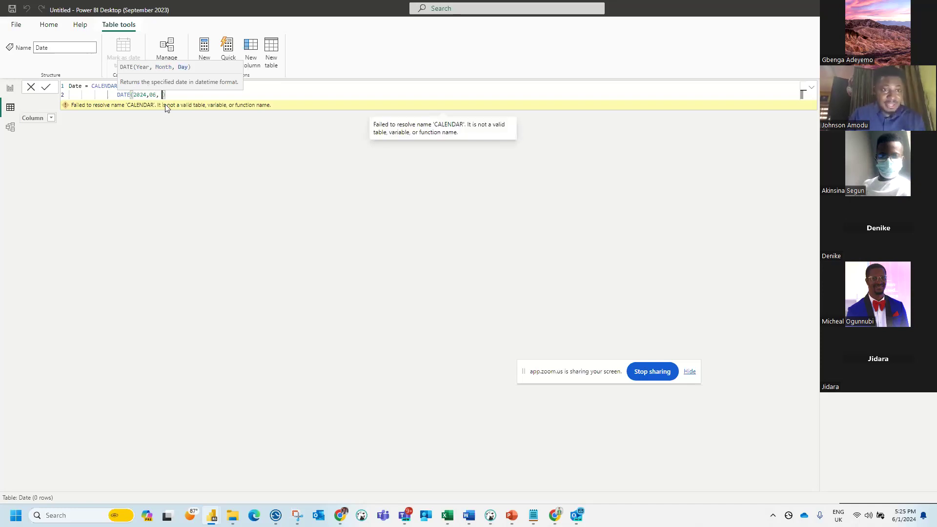
text(01)
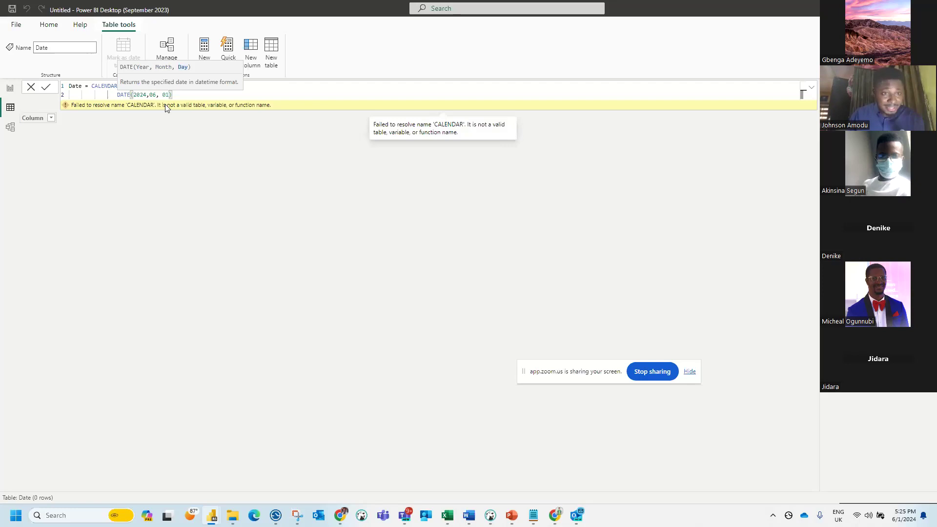
Step: Add the missing closing parenthesis to the CALENDAR formula and commit the Date table
click(192, 96)
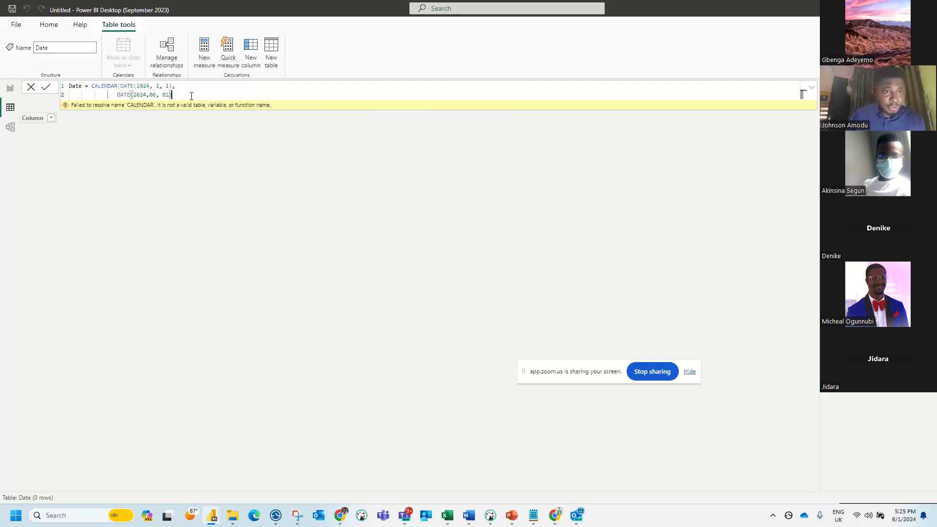
click(46, 86)
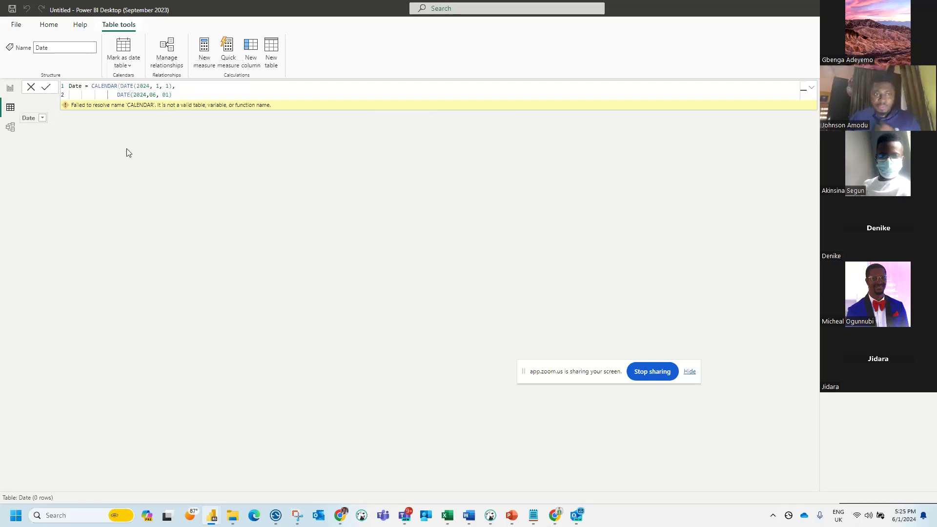
text())
key(Return)
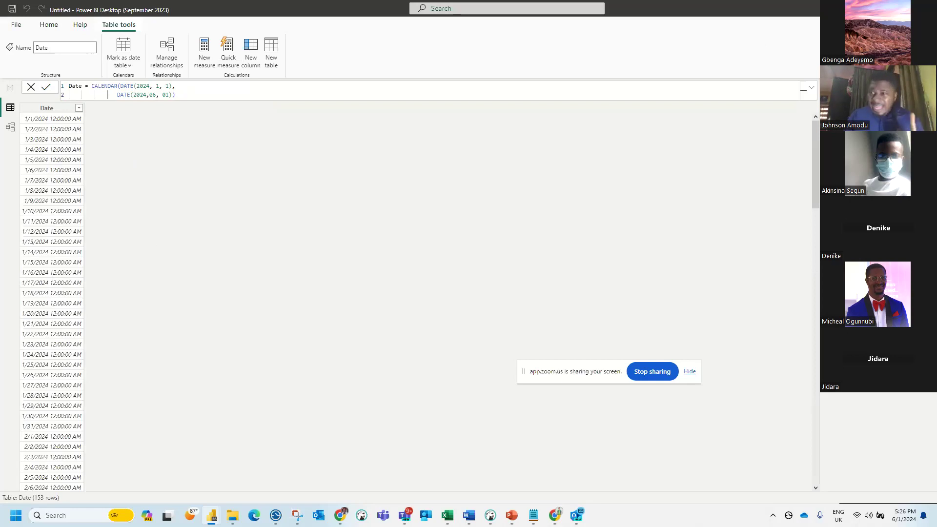
Step: Switch to Google Slides and review the slide on requirements for creating a date table in Power BI Desktop
key(alt+Tab)
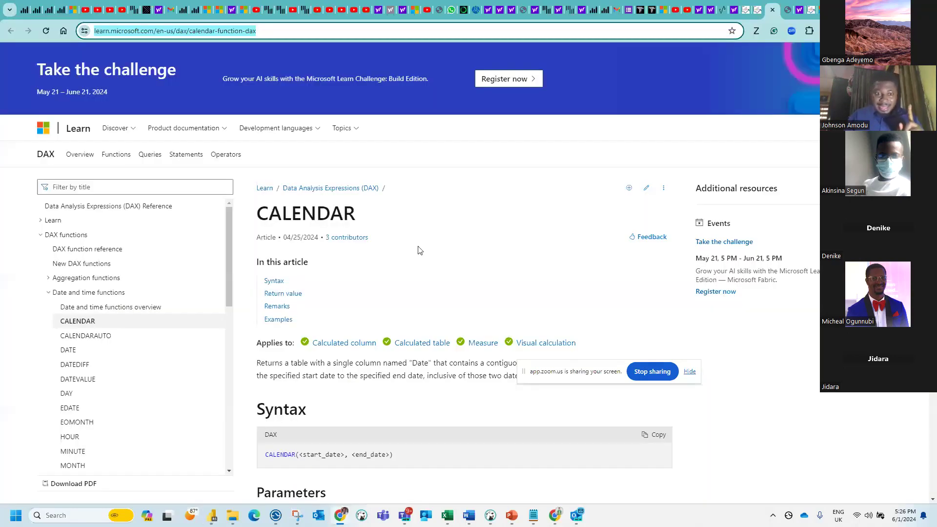
mouse_move(456, 515)
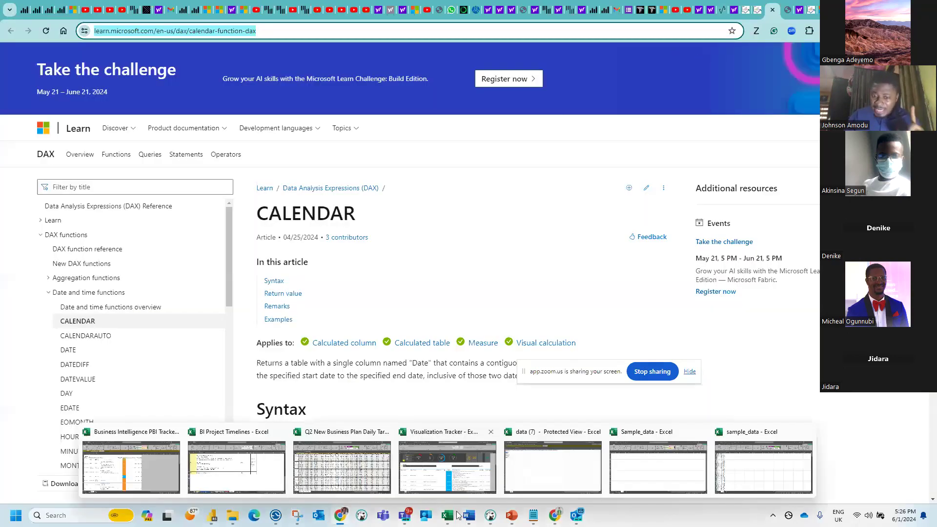
click(554, 516)
click(480, 471)
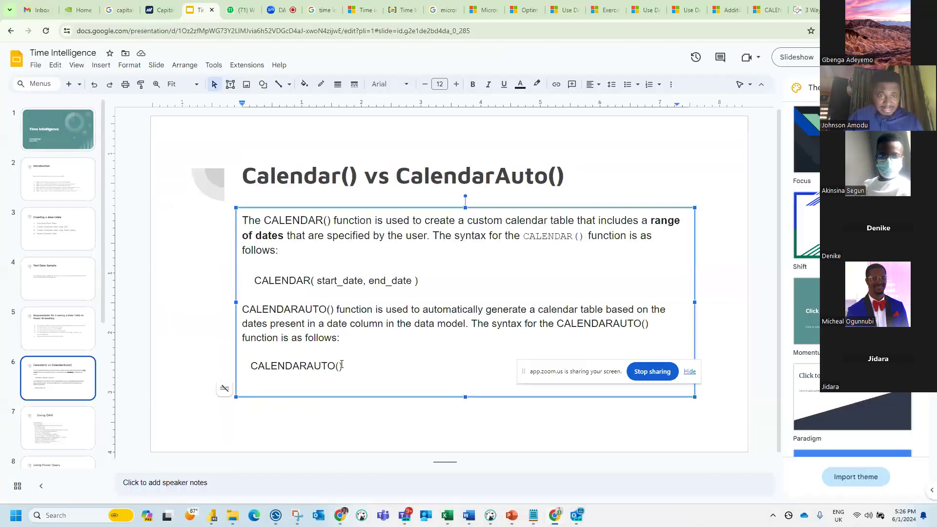
click(63, 340)
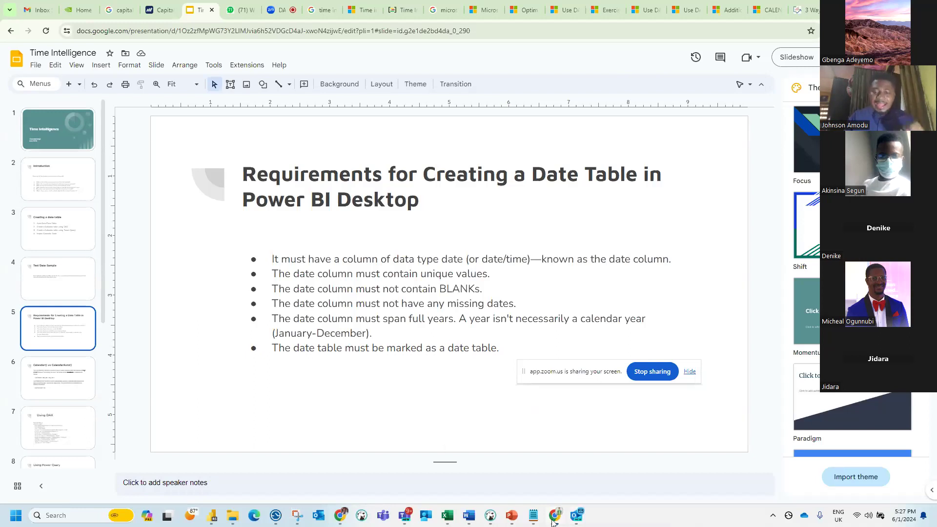
Step: Switch to the untitled Power BI report and mark the Date table as a date table using its Date column
mouse_move(205, 523)
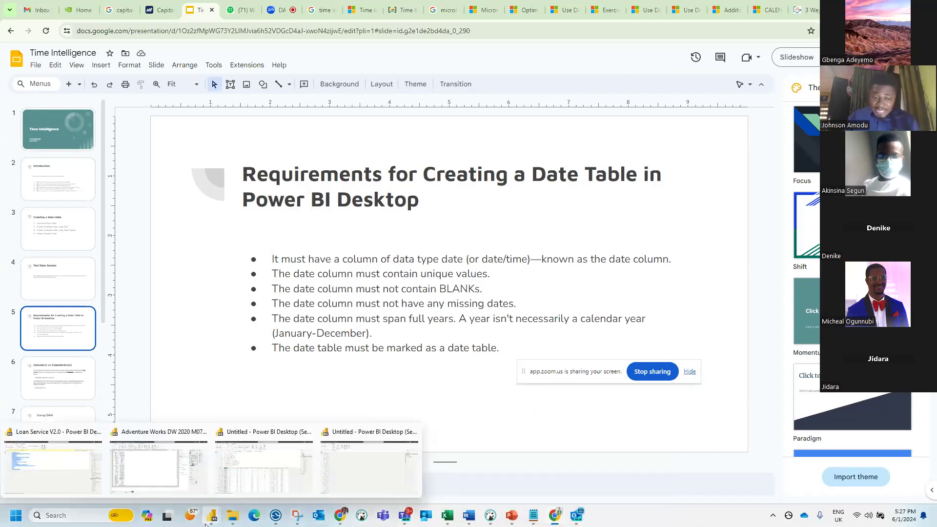
click(362, 456)
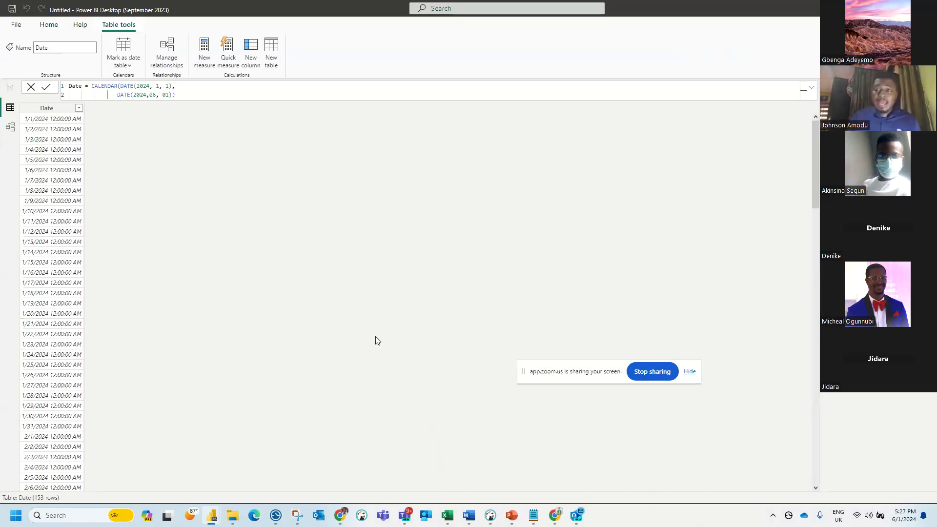
click(126, 64)
click(146, 141)
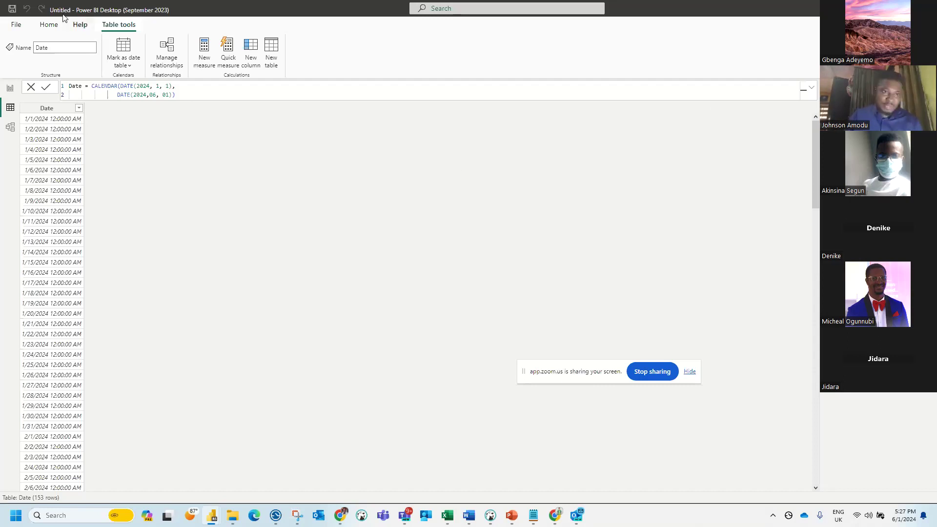
click(122, 68)
click(129, 82)
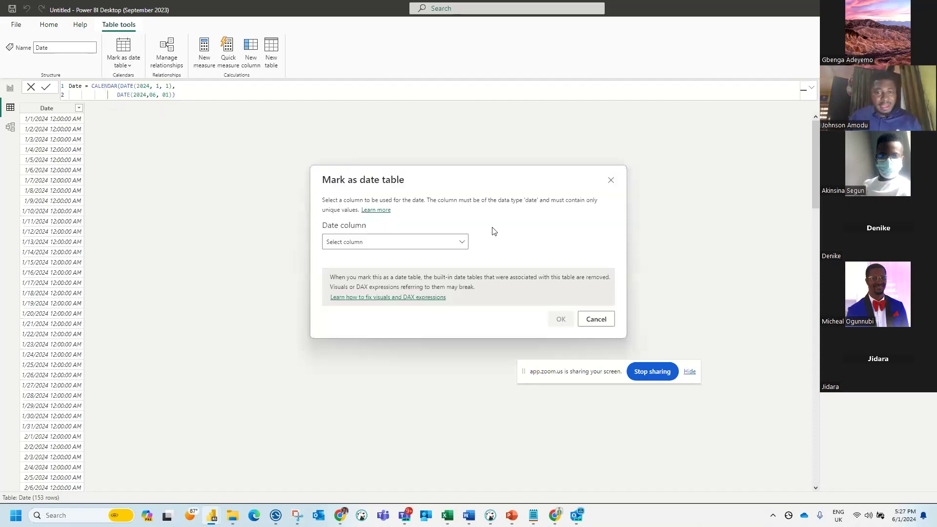
click(450, 243)
click(373, 270)
click(560, 319)
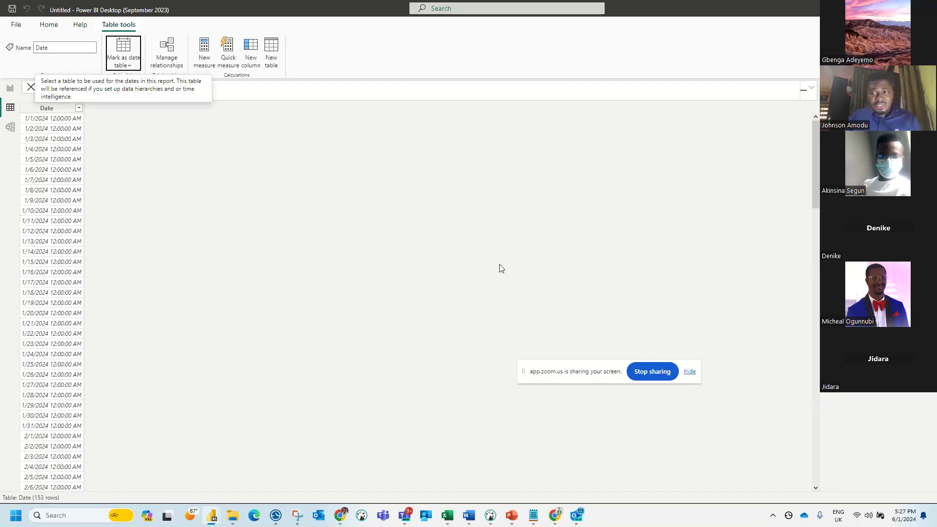
click(848, 136)
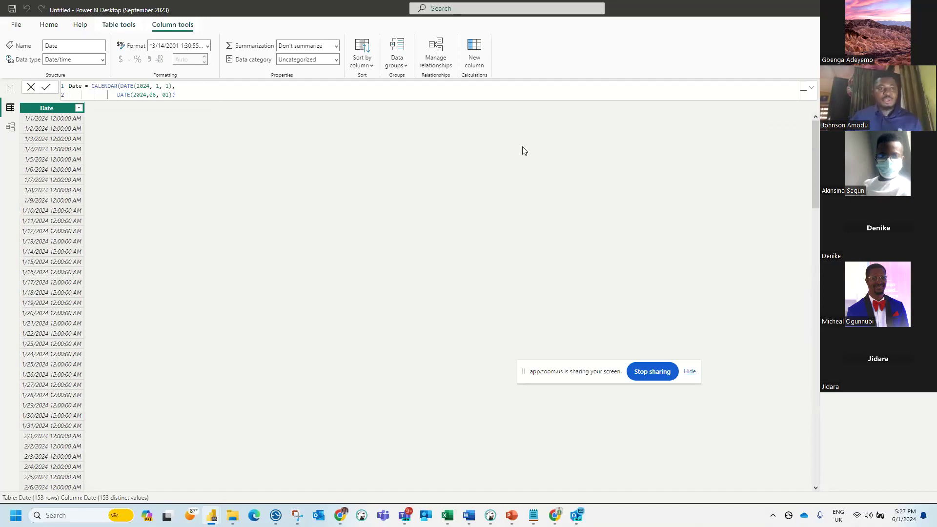
Step: Switch to Google Slides, check the Zoom meeting chat, and review the Calendar() vs CalendarAuto() slide
mouse_move(555, 516)
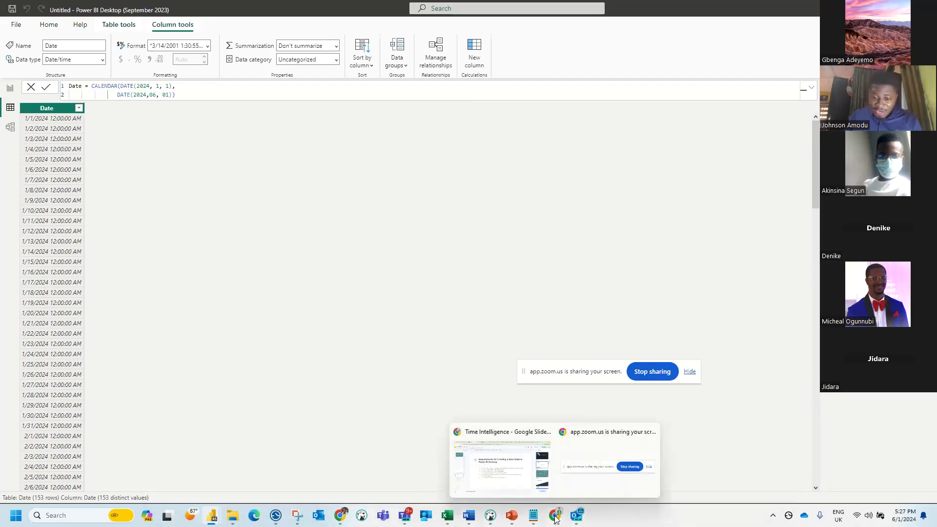
click(512, 466)
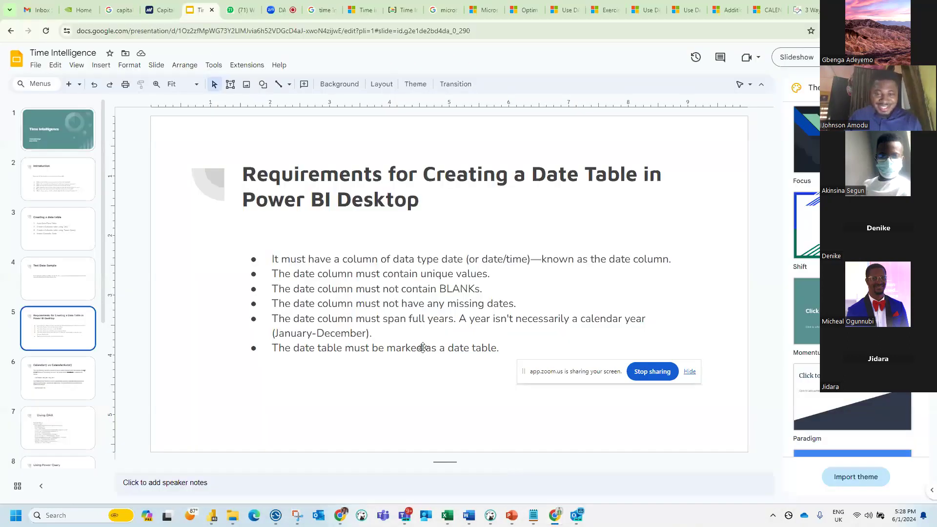
click(278, 10)
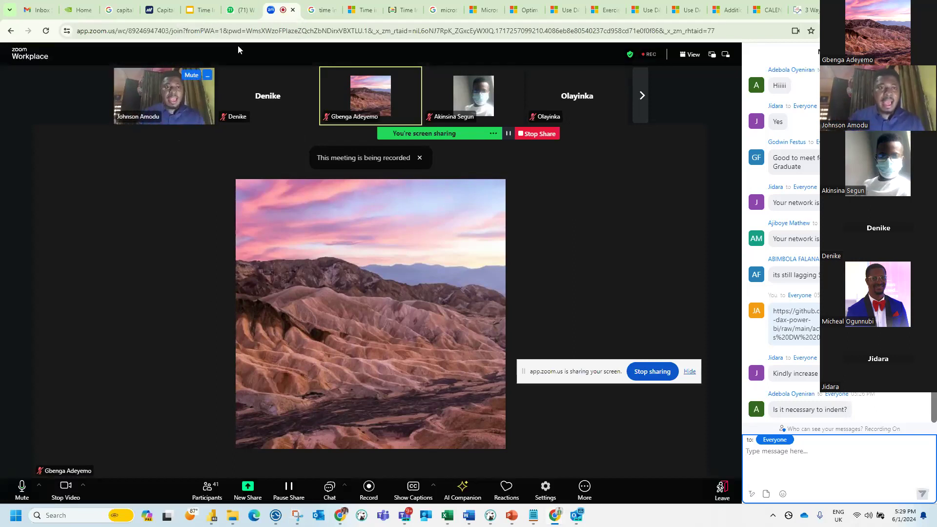
click(200, 11)
click(78, 376)
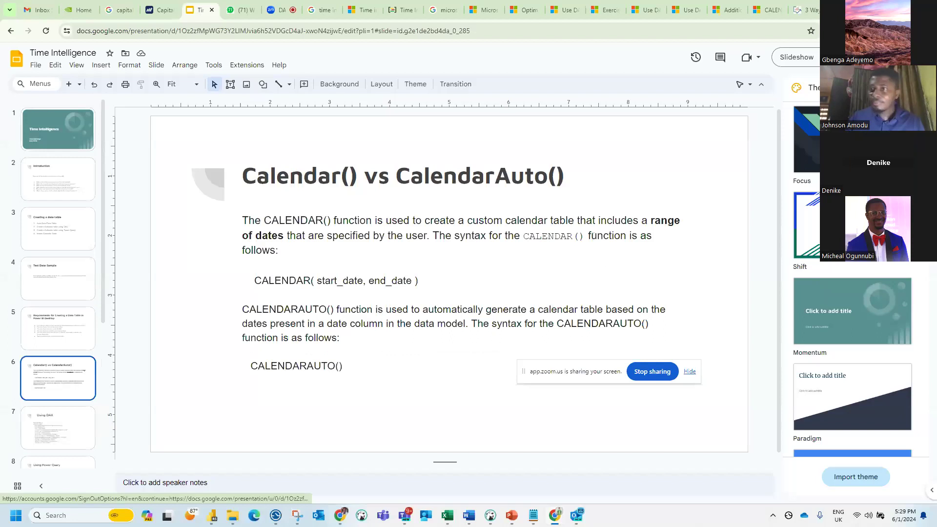
Step: Back in Power BI, change the CALENDAR start date to DATE(2022, 05, 1) and commit the formula
key(alt+Tab)
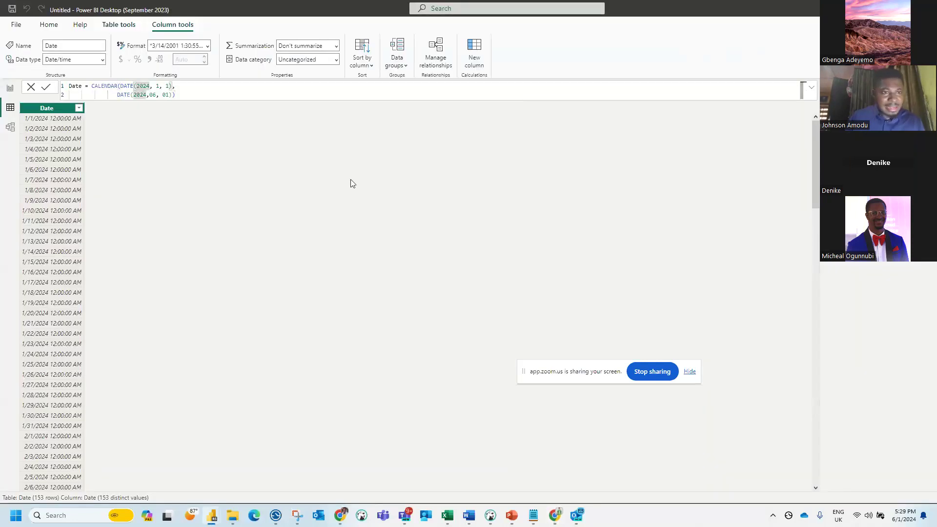
key(BackSpace)
text(2)
key(Right)
key(Right)
key(Right)
key(BackSpace)
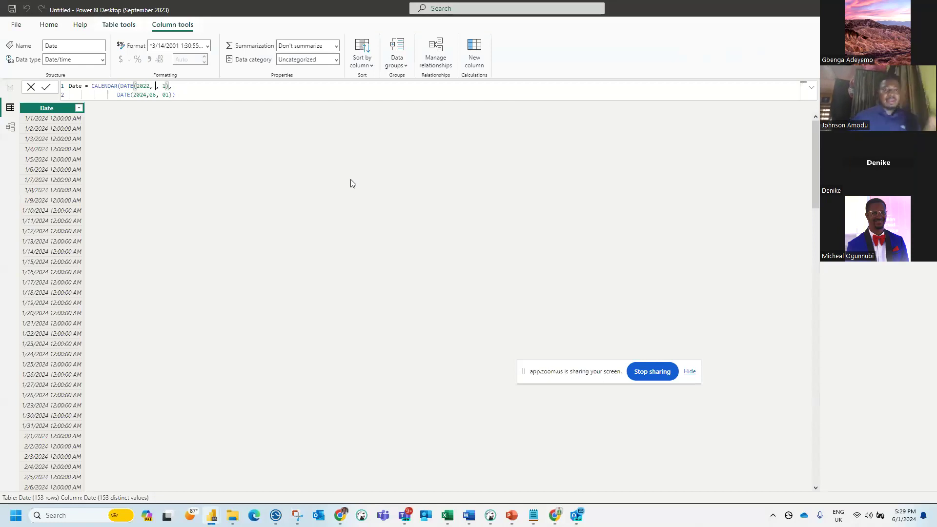
text(05)
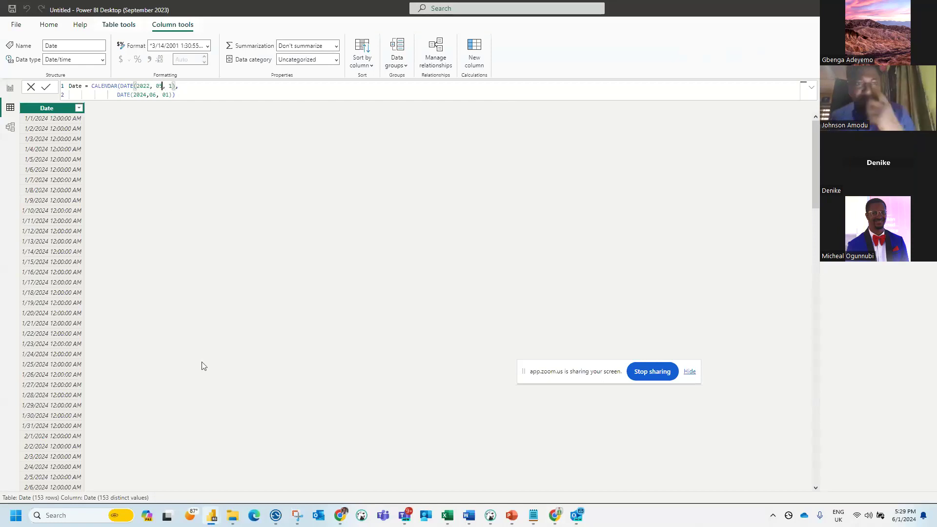
click(45, 88)
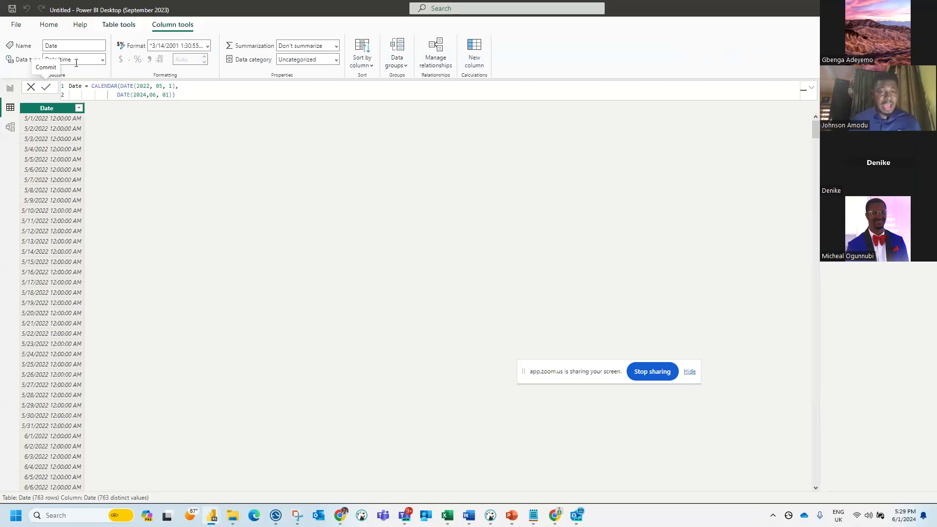
Step: Clear the year, month and day arguments of the start date in the CALENDAR formula, up to DATE's opening parenthesis
click(197, 92)
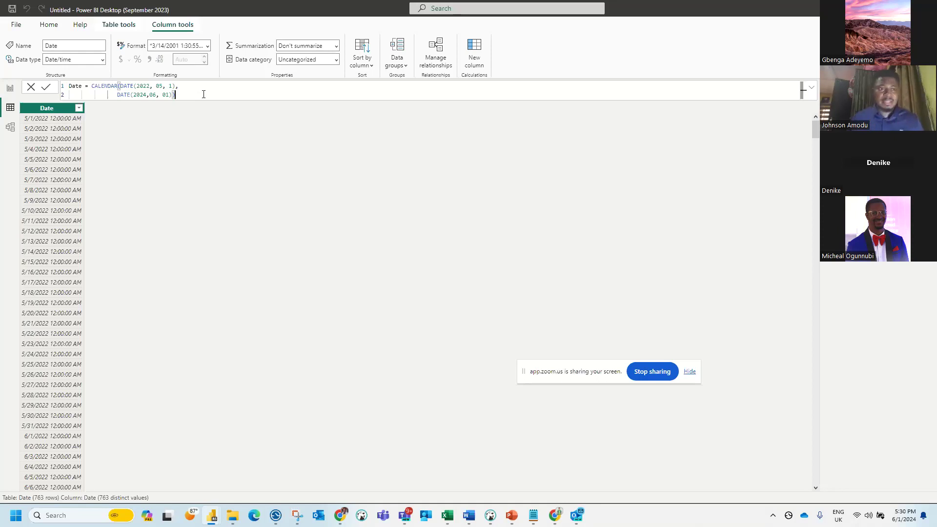
click(183, 86)
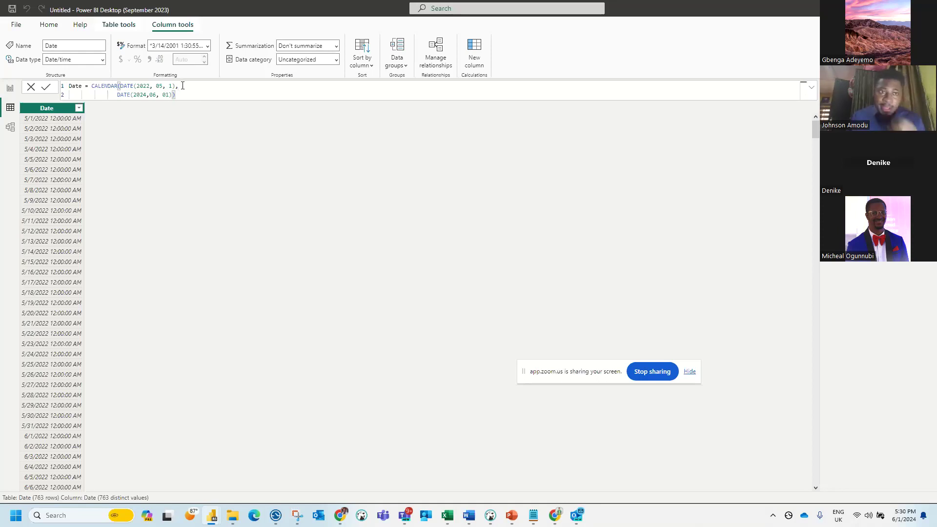
key(BackSpace)
key(BackSpace)
key(BackSpace)
key(BackSpace)
key(BackSpace)
key(BackSpace)
key(BackSpace)
key(BackSpace)
key(BackSpace)
key(BackSpace)
key(BackSpace)
key(BackSpace)
key(BackSpace)
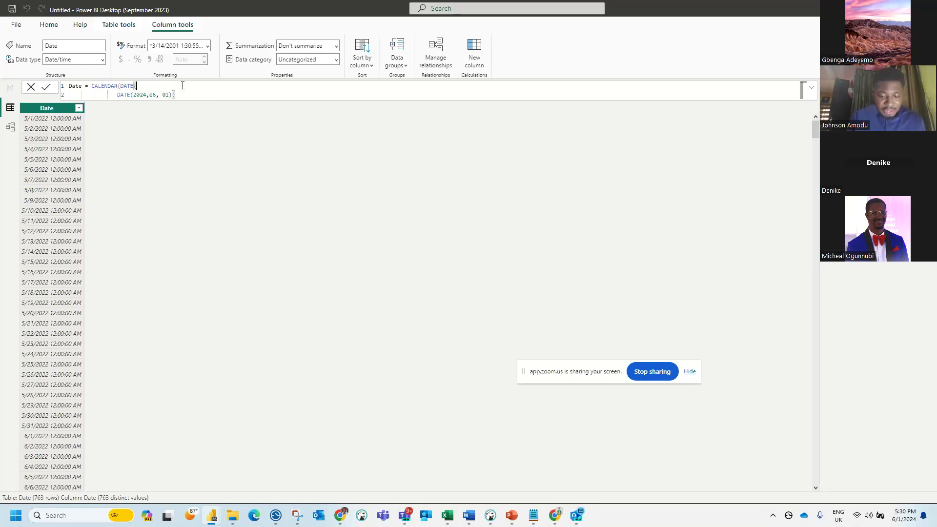
Step: Try MID as the start date's first argument, and replace it with the LEFT function name
text(MID)
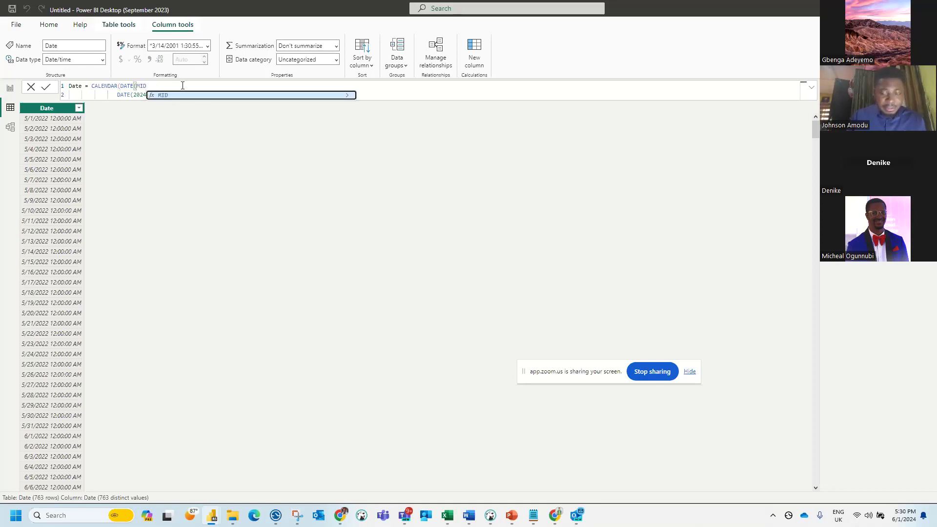
key(BackSpace)
key(BackSpace)
key(BackSpace)
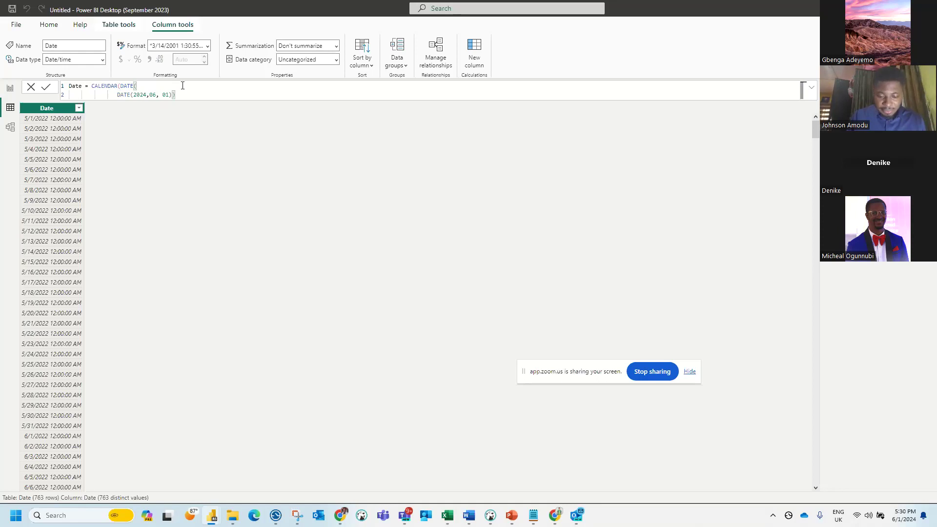
text(LEFT)
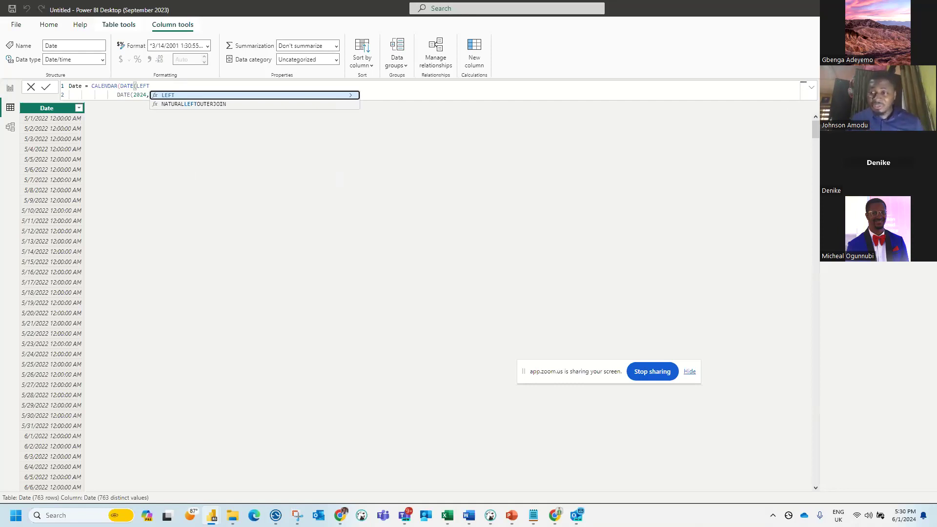
key(Escape)
Step: Examine the Sales table's date_key column and its filter list for the earliest and latest dates
click(852, 141)
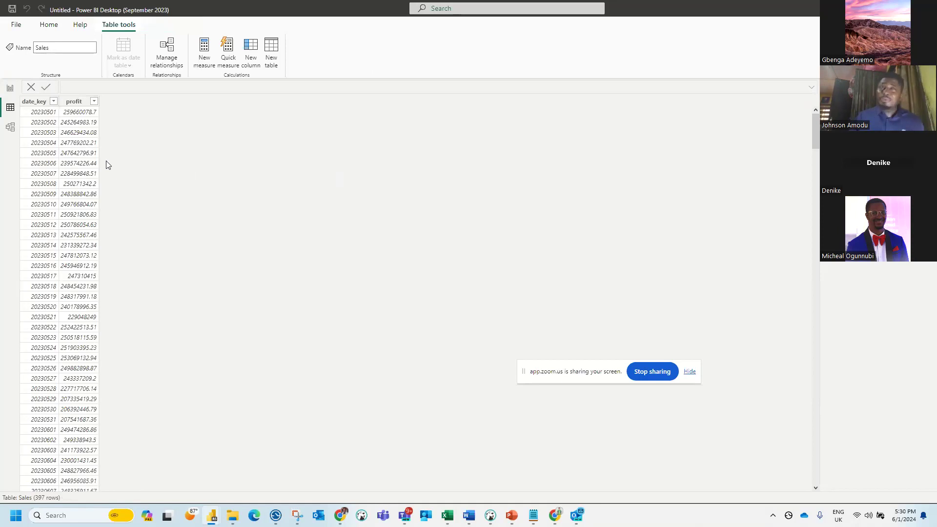
click(45, 113)
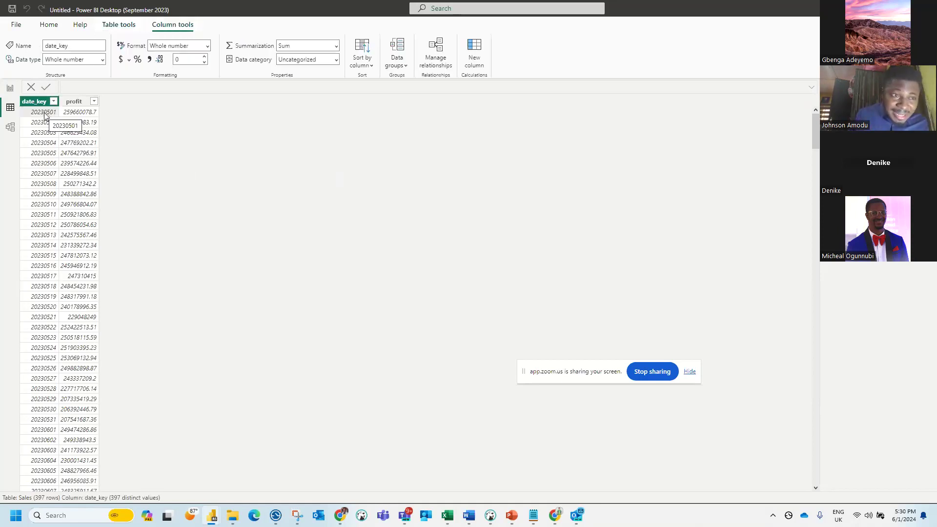
scroll(44, 132, down, 20)
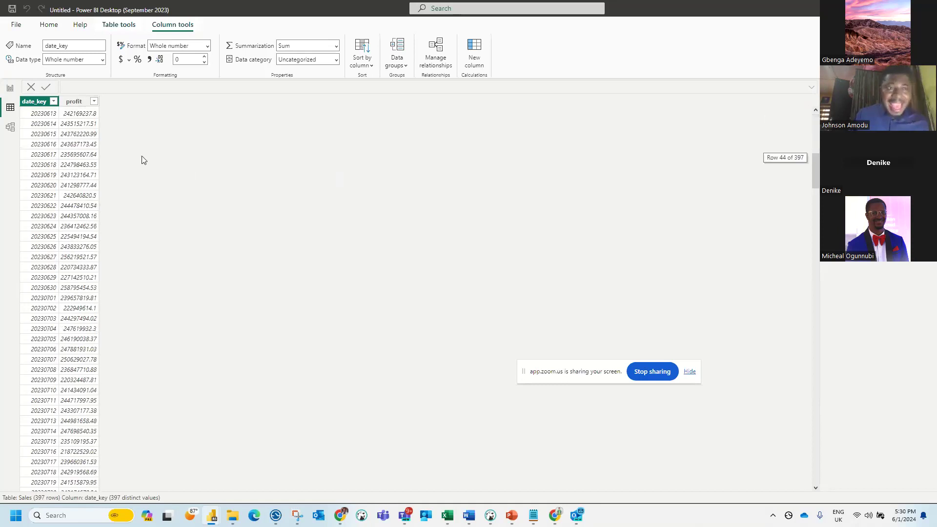
scroll(248, 156, up, 8)
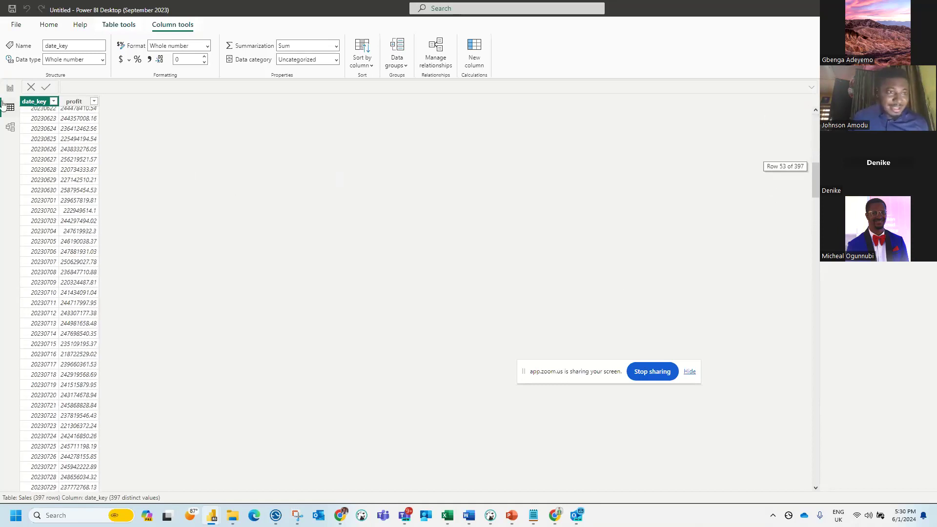
click(53, 101)
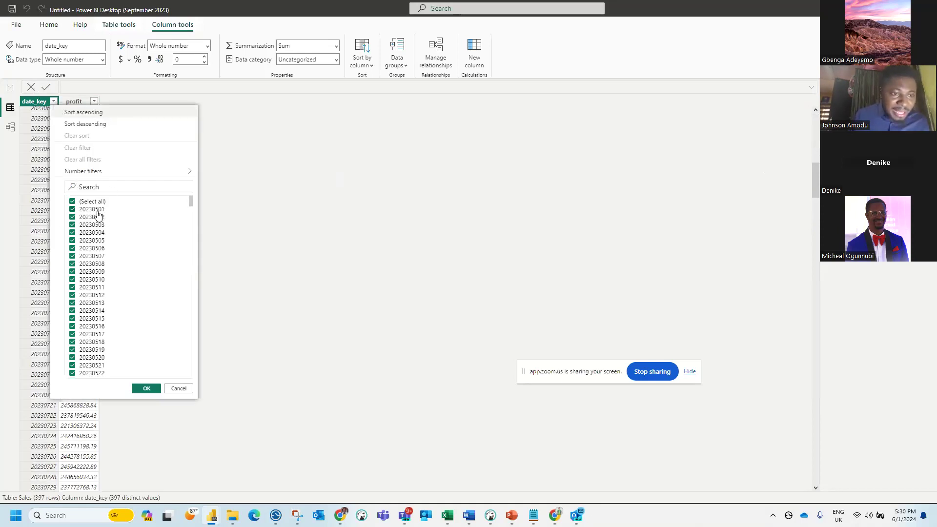
scroll(98, 215, down, 1)
drag(191, 222, 185, 376)
scroll(161, 308, up, 1)
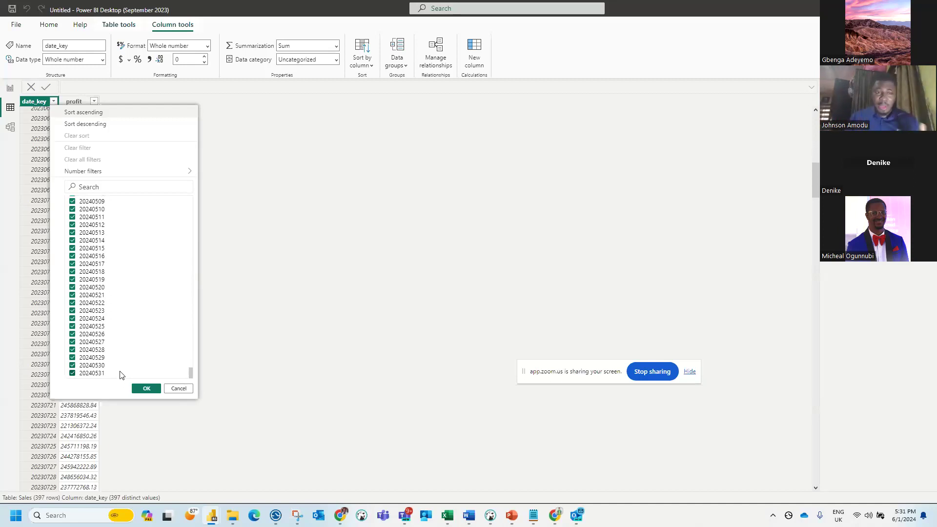
click(283, 250)
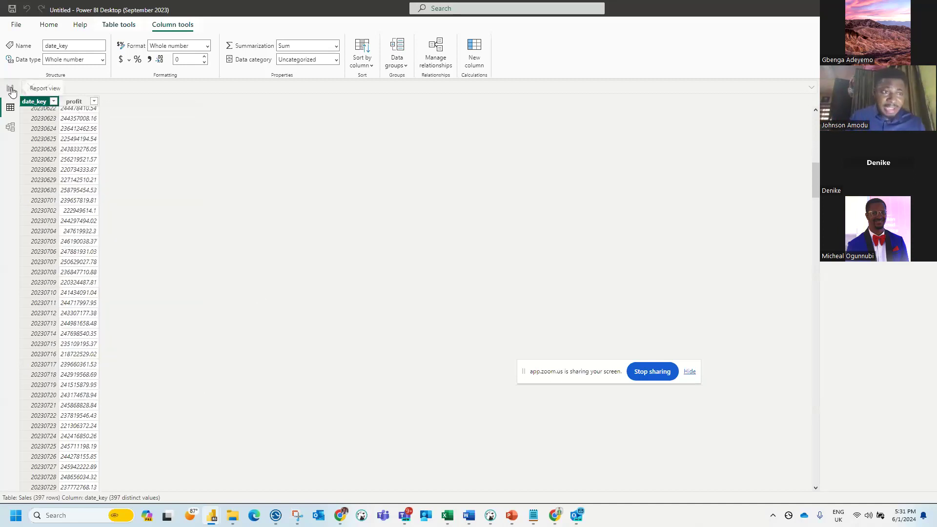
Step: Return to the Date table's CALENDAR formula and open the argument list of the LEFT function in the start date
click(12, 91)
click(10, 107)
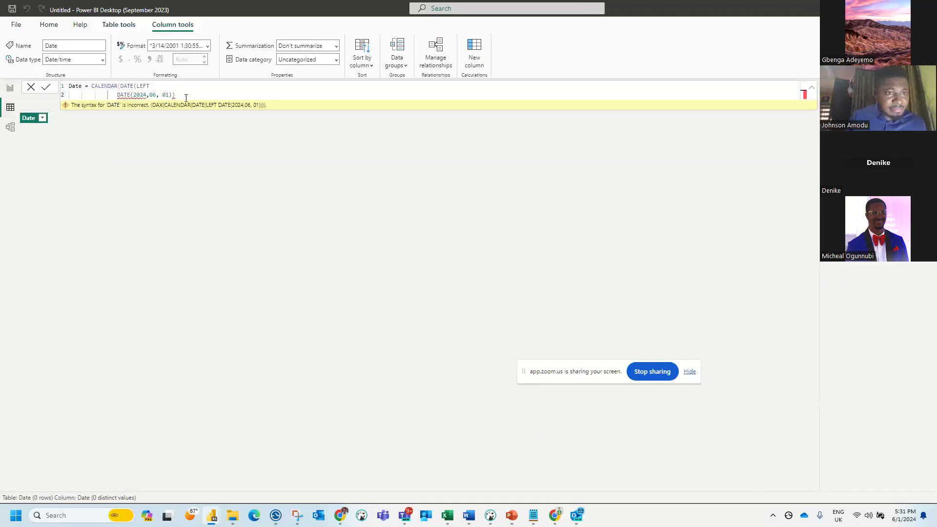
click(155, 84)
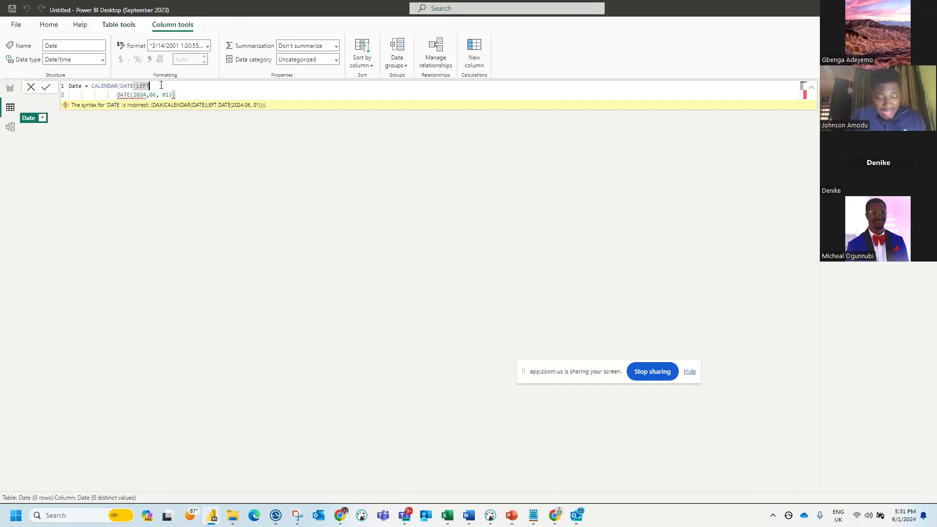
text(Sal)
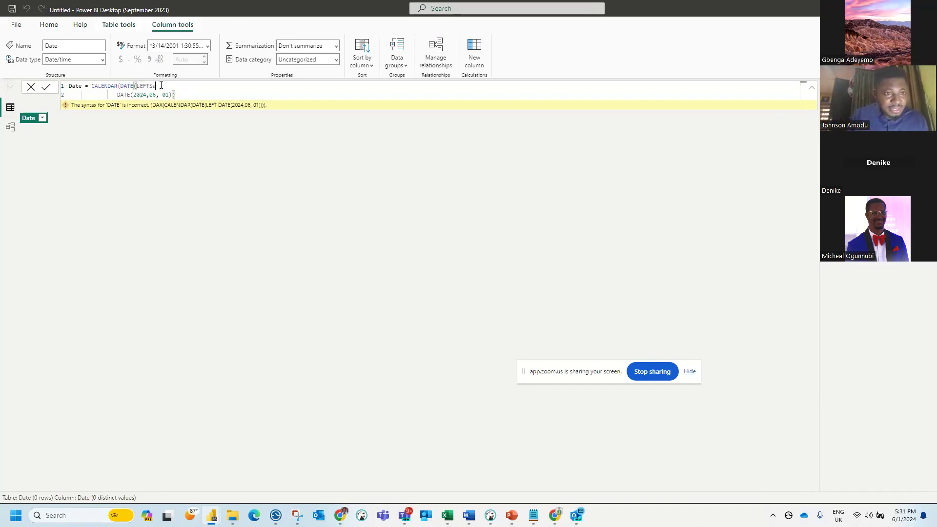
key(BackSpace)
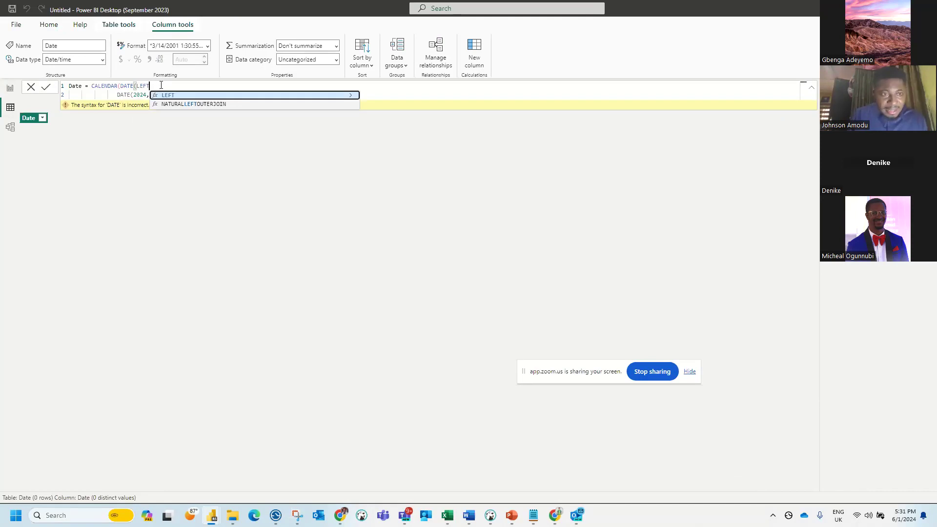
text(()
Step: Try sales, date_ and Sales in turn as the text argument of LEFT, clearing each attempt
text(sale)
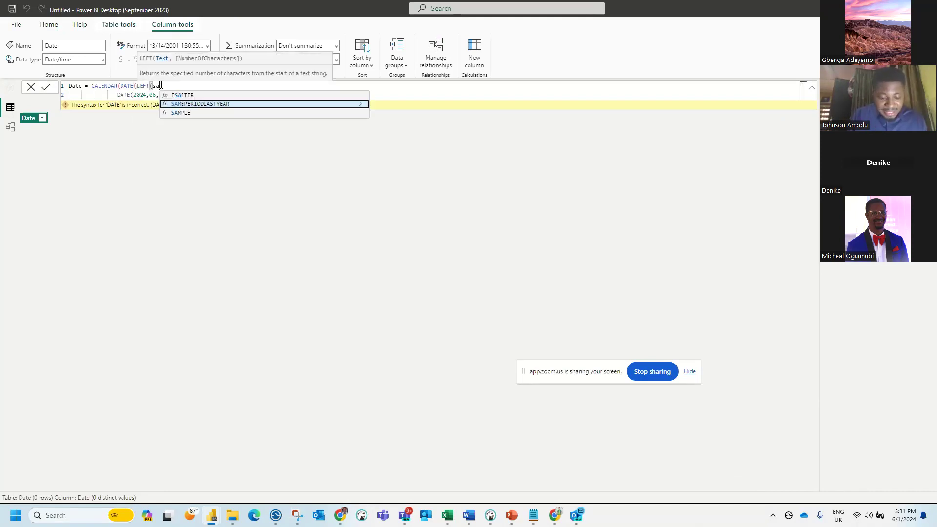
key(BackSpace)
key(BackSpace)
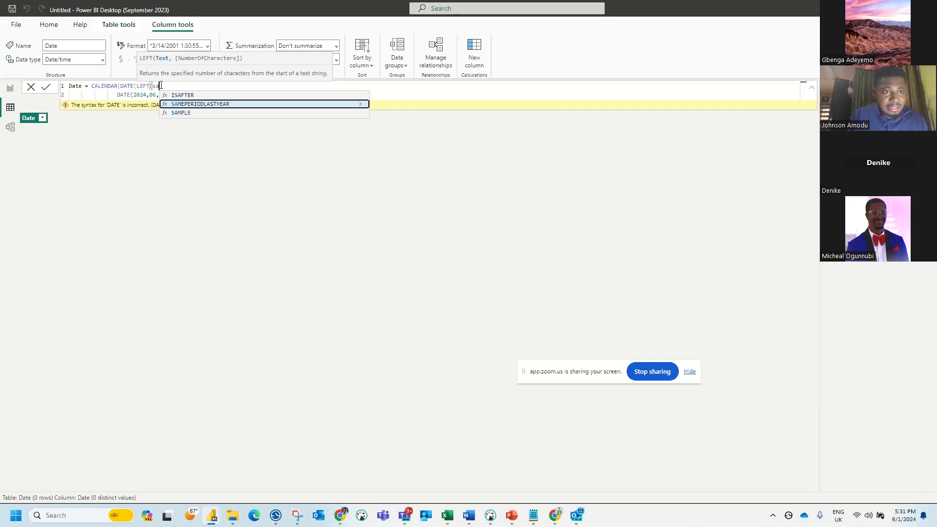
text(les)
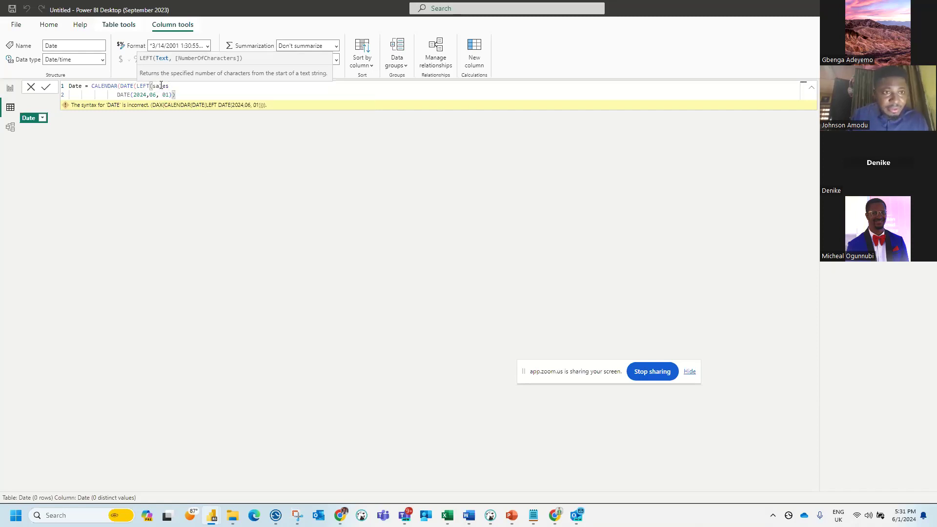
key(BackSpace)
key(BackSpace)
key(BackSpace)
key(BackSpace)
key(BackSpace)
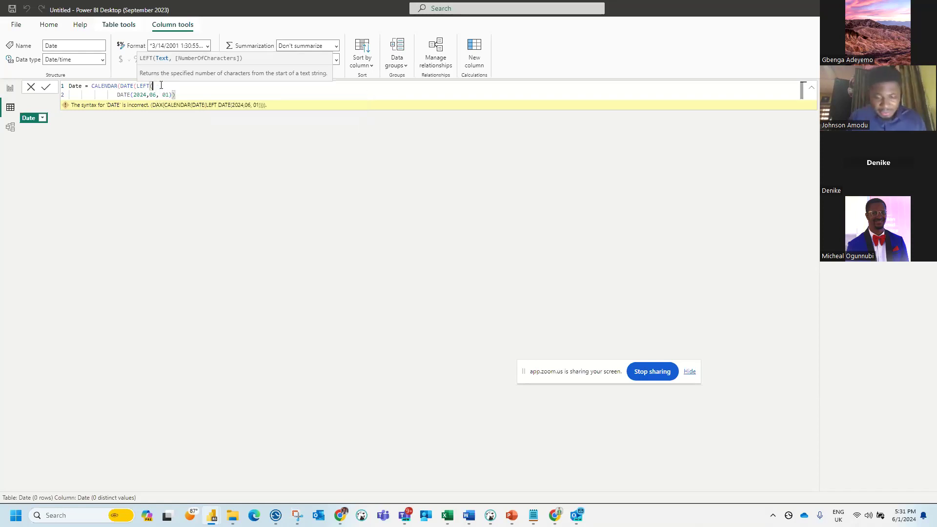
text(date_)
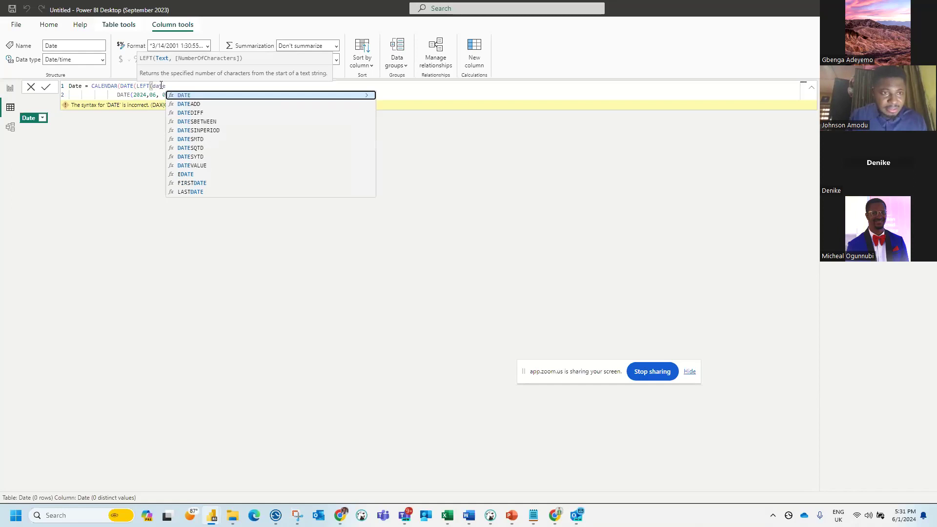
key(BackSpace)
key(BackSpace)
key(BackSpace)
key(BackSpace)
key(BackSpace)
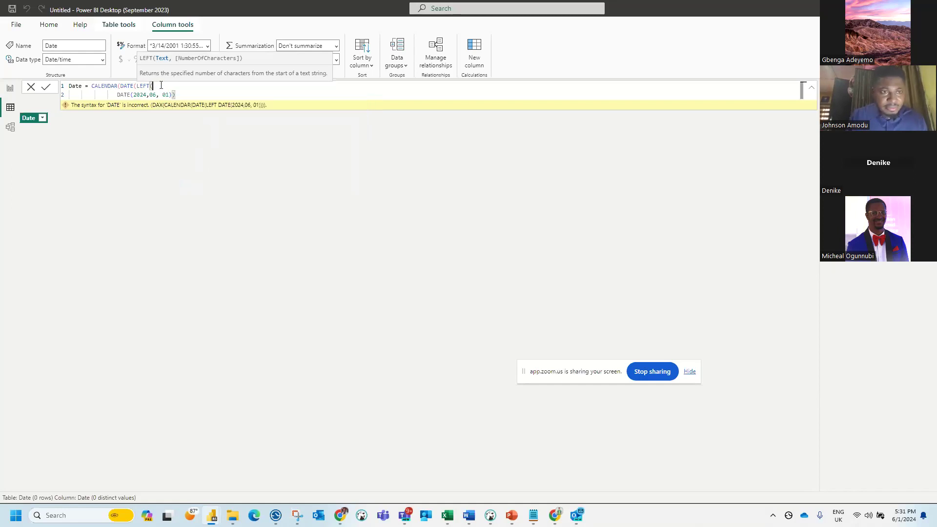
text(Sales)
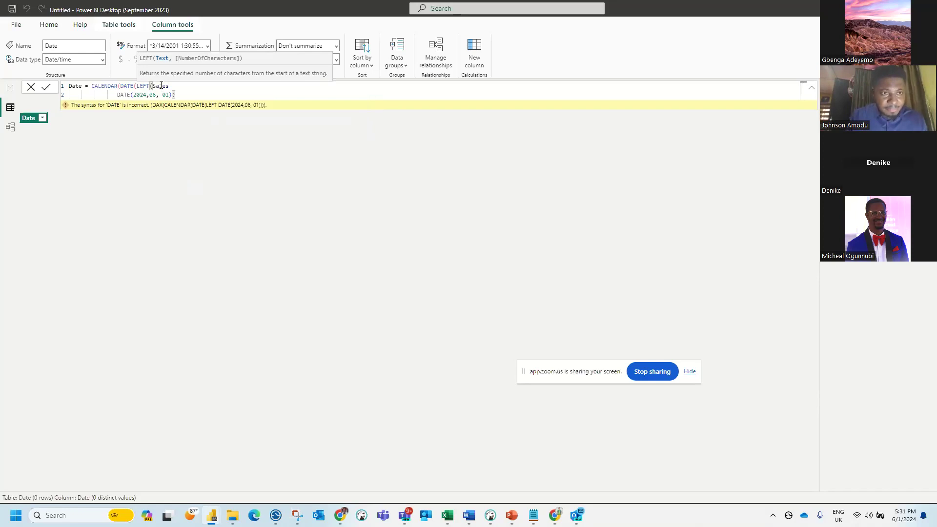
key(BackSpace)
key(BackSpace)
key(BackSpace)
key(BackSpace)
key(BackSpace)
Step: Enter 'Sales'[date_key] as the text argument of LEFT in the start date
text('Sales)
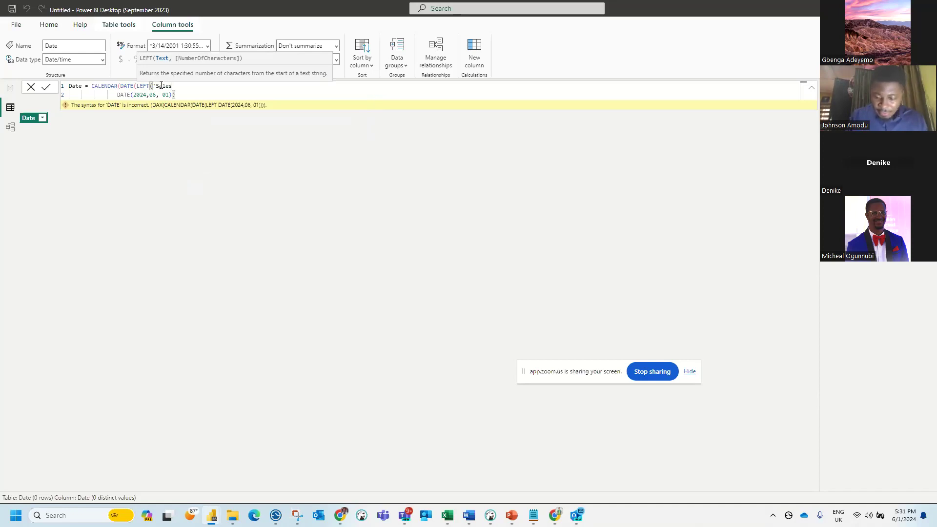
text('da)
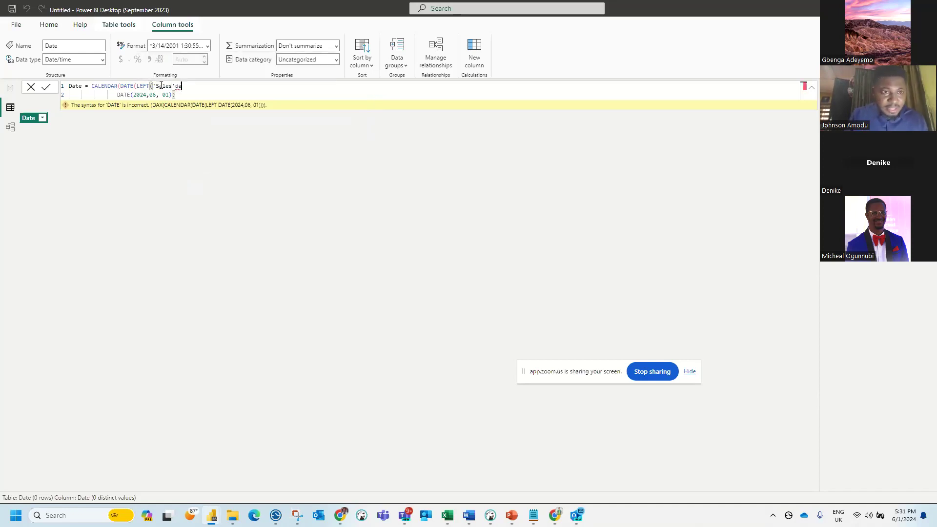
text(te)
key(BackSpace)
key(BackSpace)
key(BackSpace)
key(BackSpace)
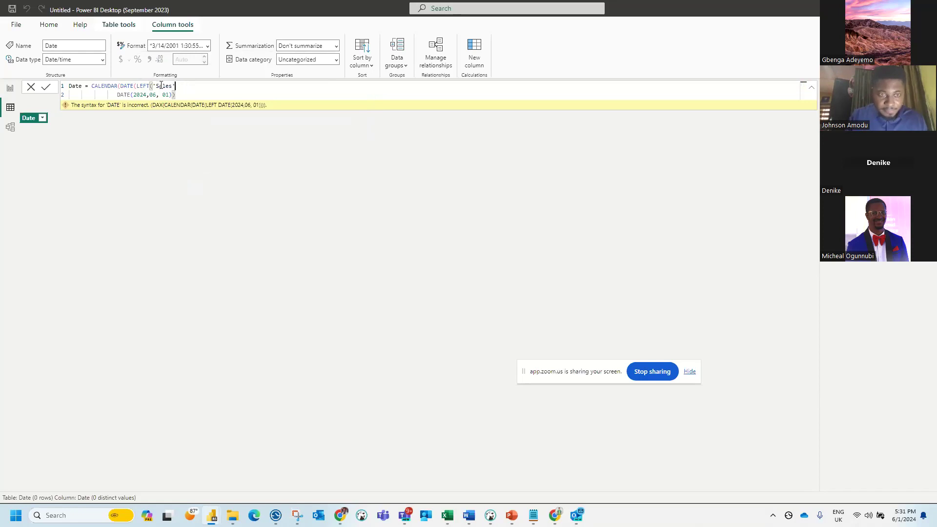
text([)
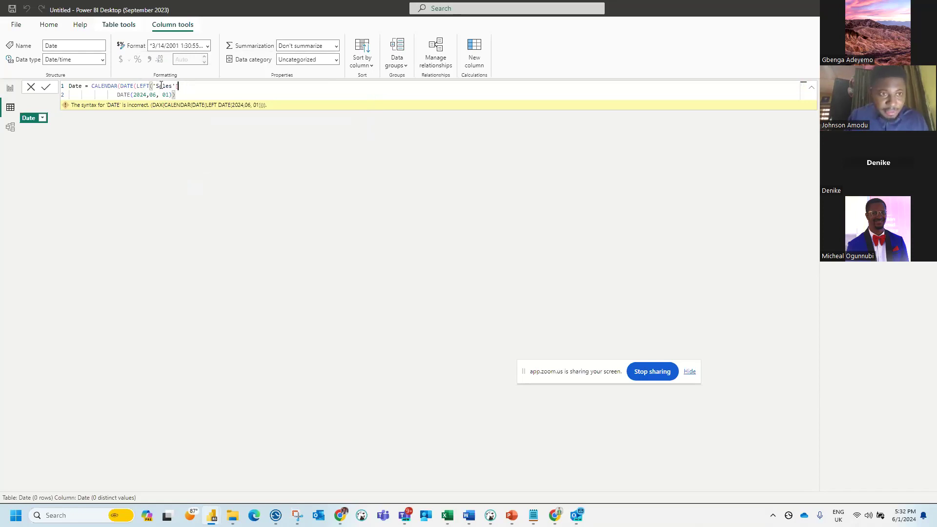
text(date)
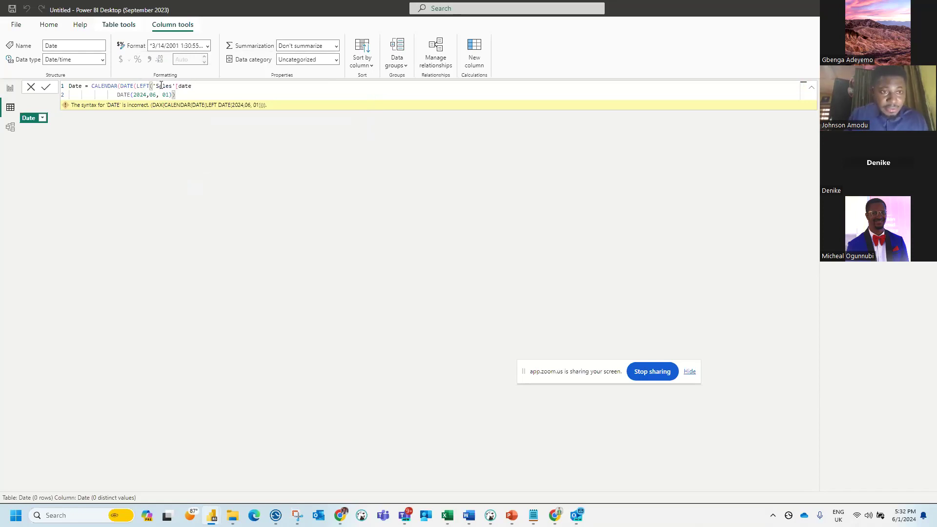
text(_key)
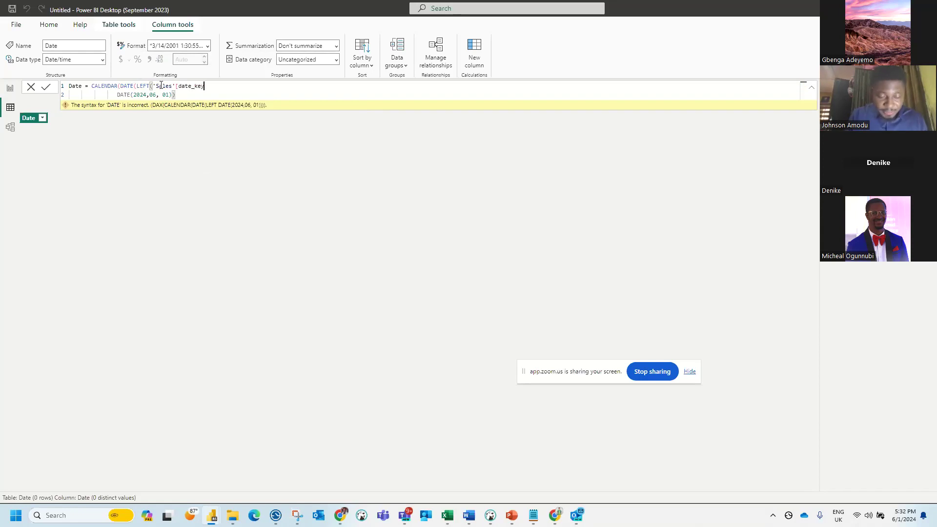
text(])
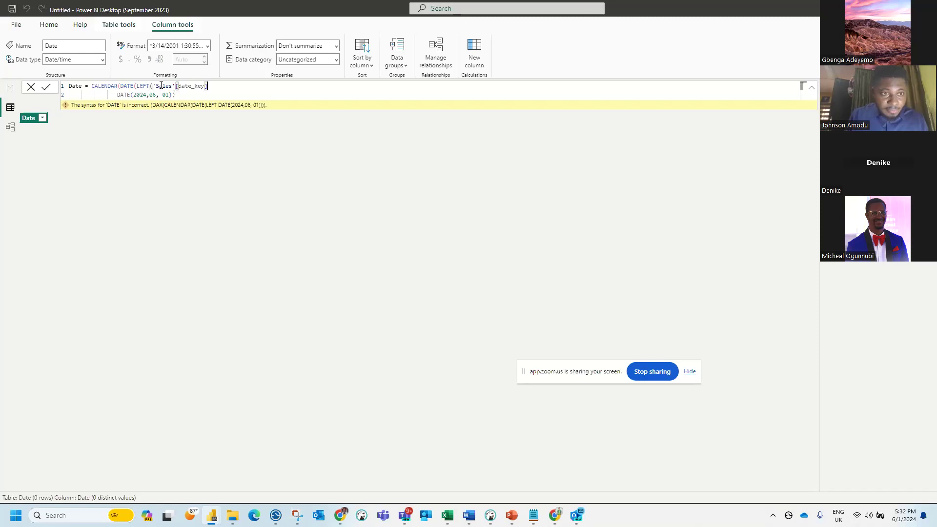
Step: Set LEFT's number of characters to 4 and close the function
text(,)
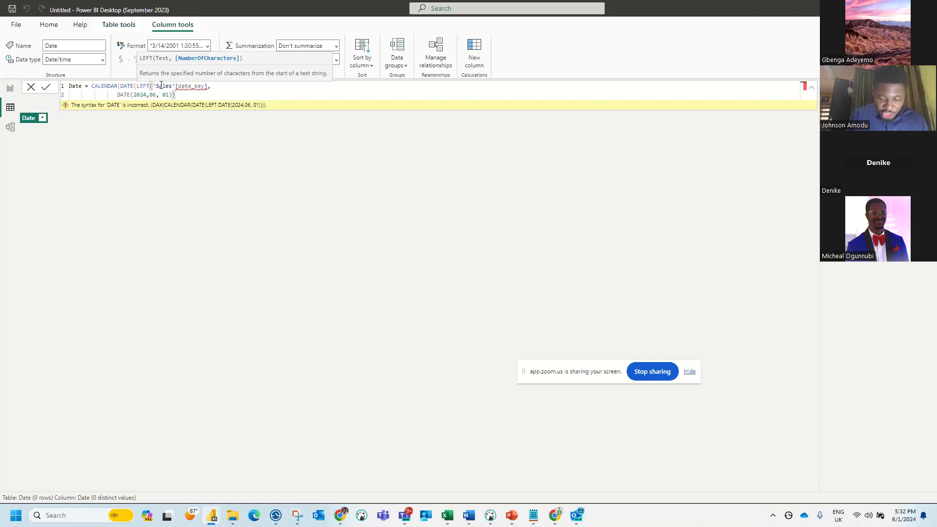
text(4))
key(Escape)
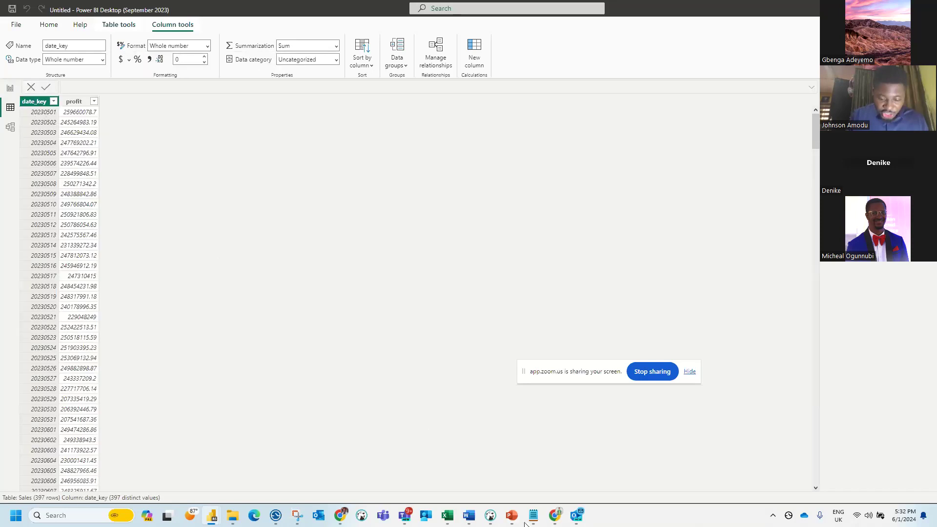
Step: Switch to Notepad and write the sample date 2023 05 01 in a new blank note
mouse_move(533, 517)
click(548, 469)
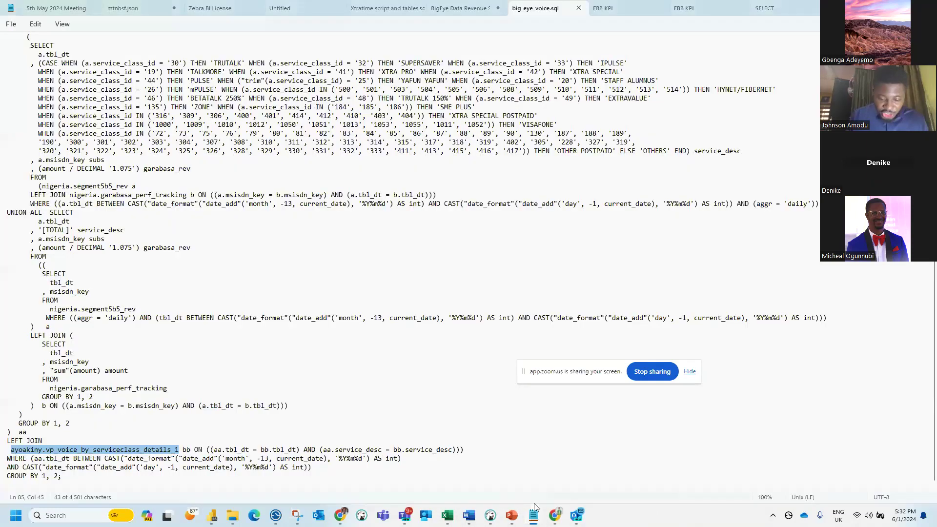
mouse_move(533, 510)
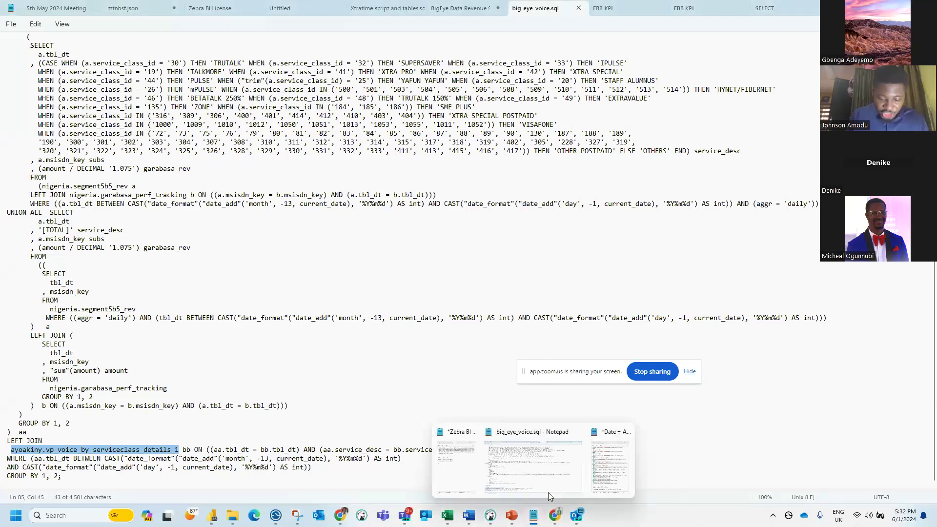
click(602, 459)
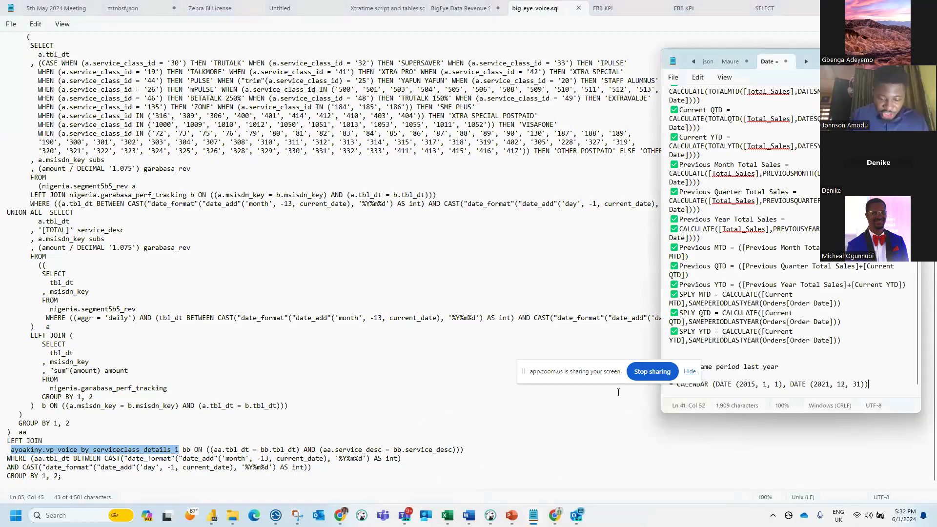
text(2024)
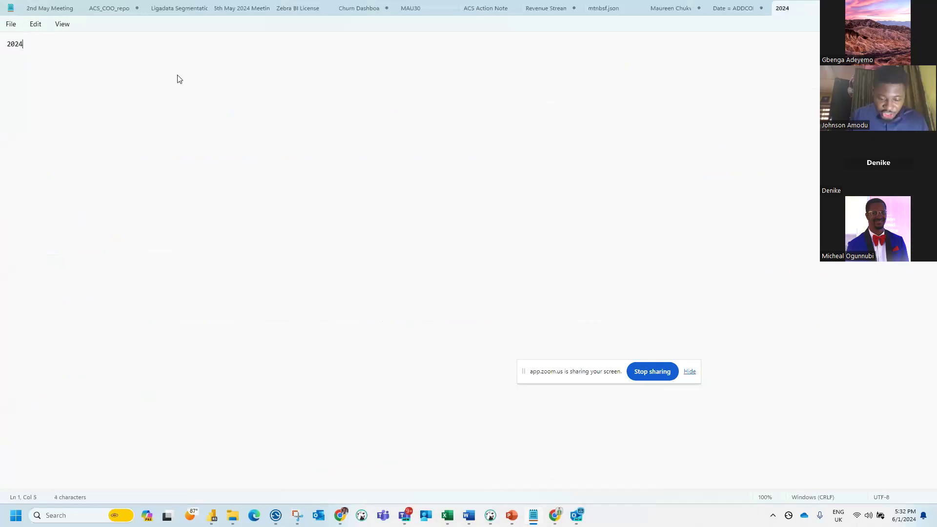
key(BackSpace)
text(30501)
key(Right)
key(Right)
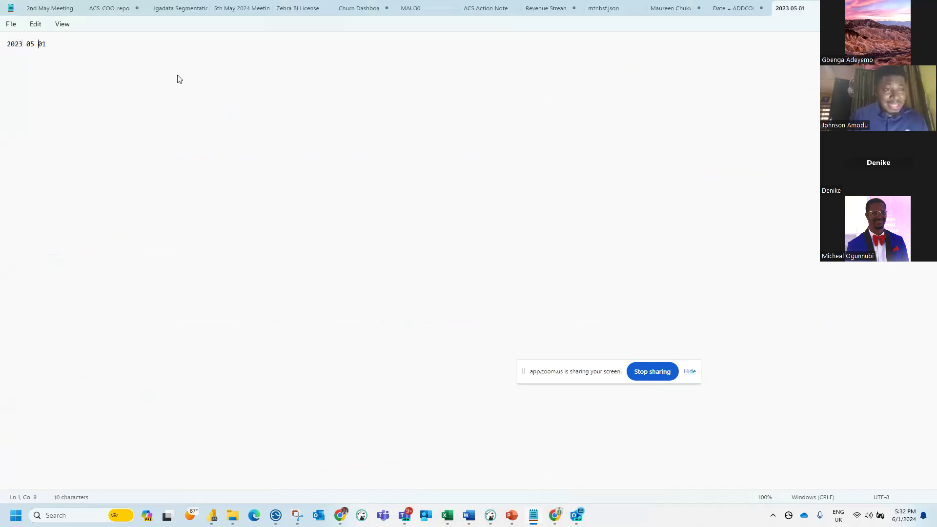
Step: Examine the year and month parts of the sample date by highlighting them
double_click(15, 44)
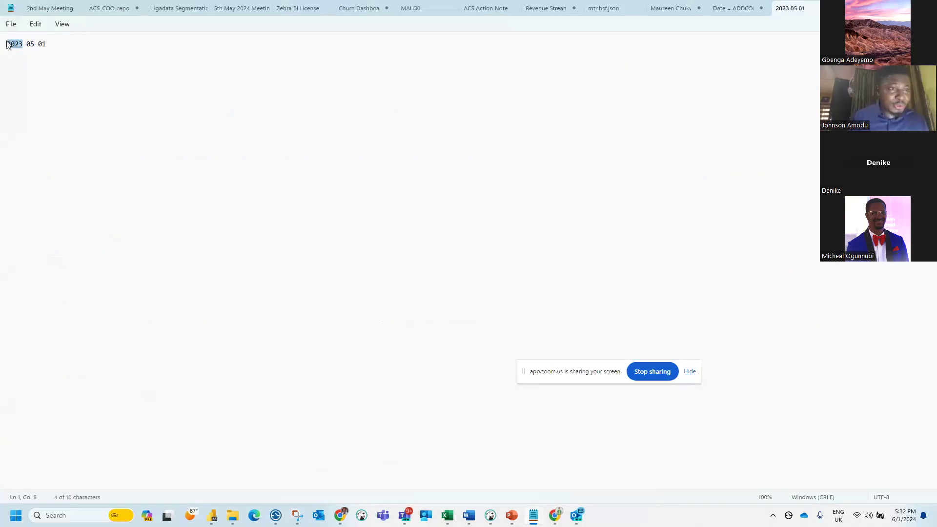
click(18, 56)
click(22, 44)
drag(33, 45, 26, 45)
click(15, 44)
click(28, 44)
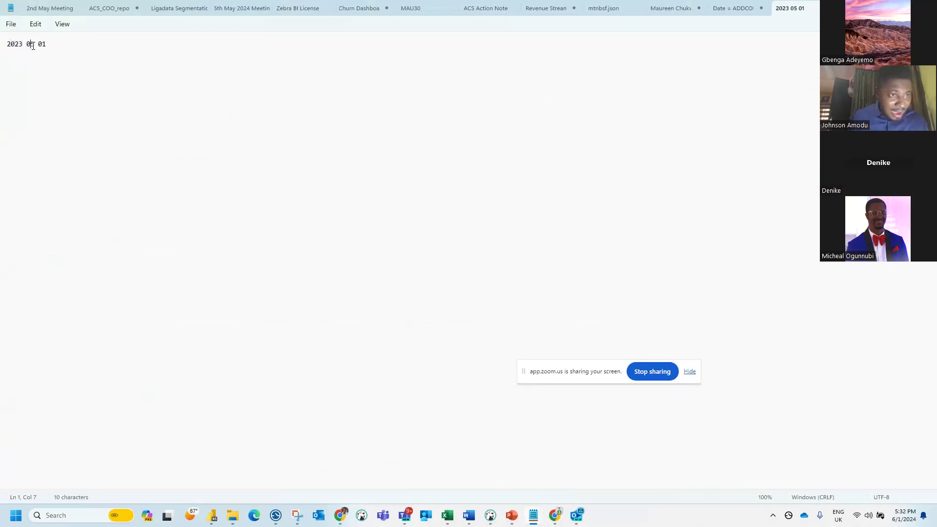
Step: Leave a blank line under the sample date and write the note year = left, 4
click(47, 46)
key(Return)
key(Return)
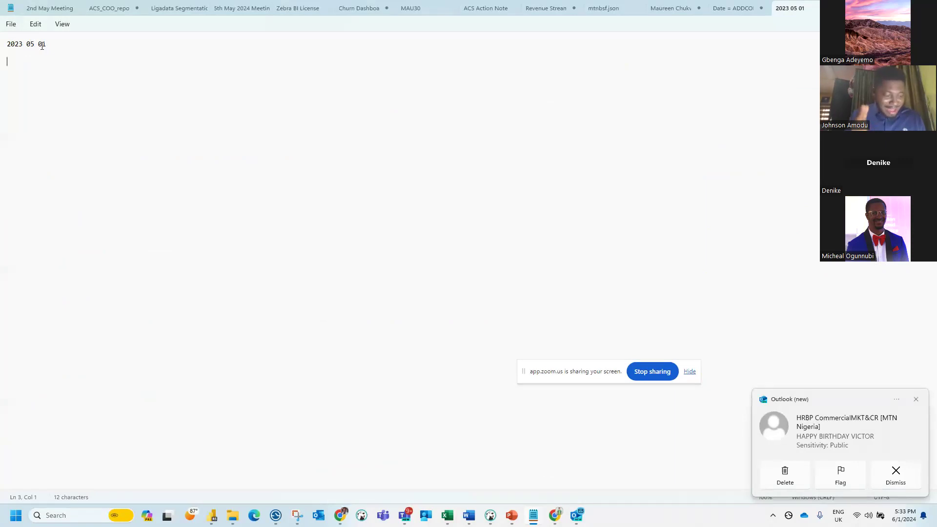
text(L)
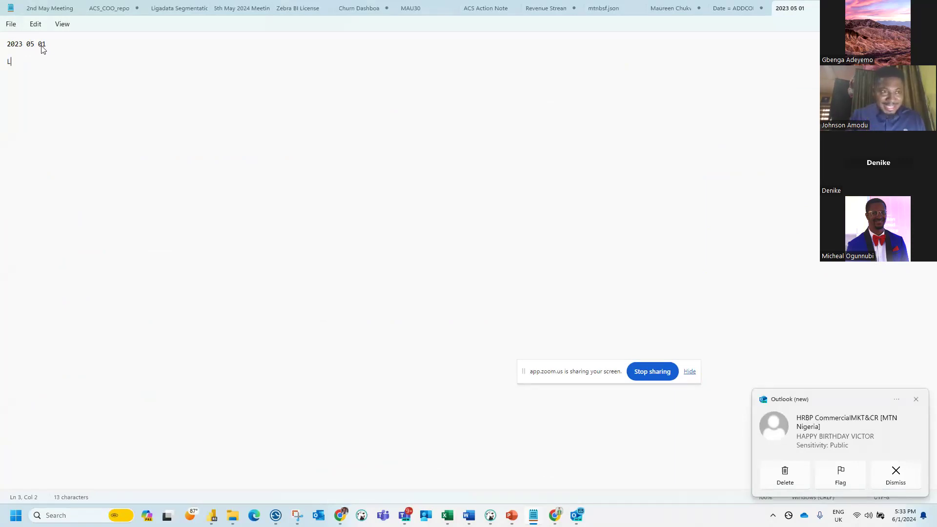
text(eft)
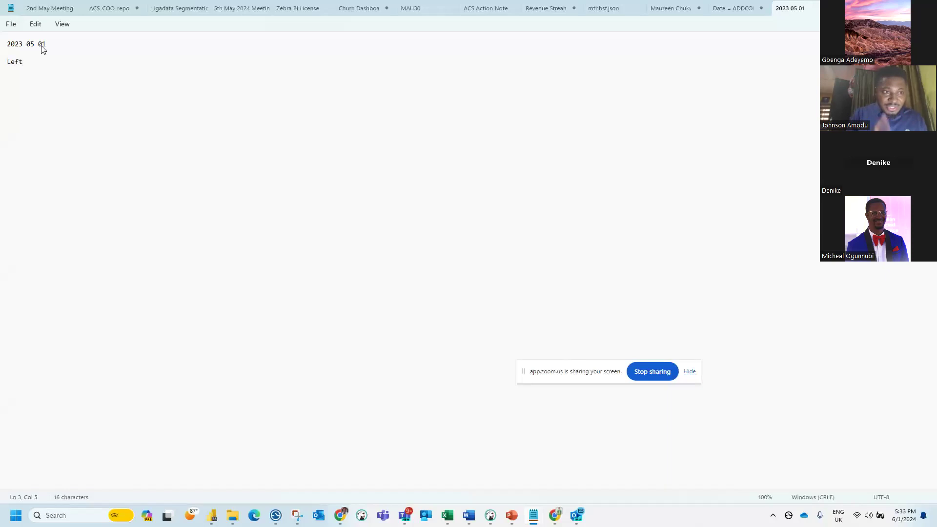
key(BackSpace)
key(BackSpace)
key(BackSpace)
key(BackSpace)
text(yes)
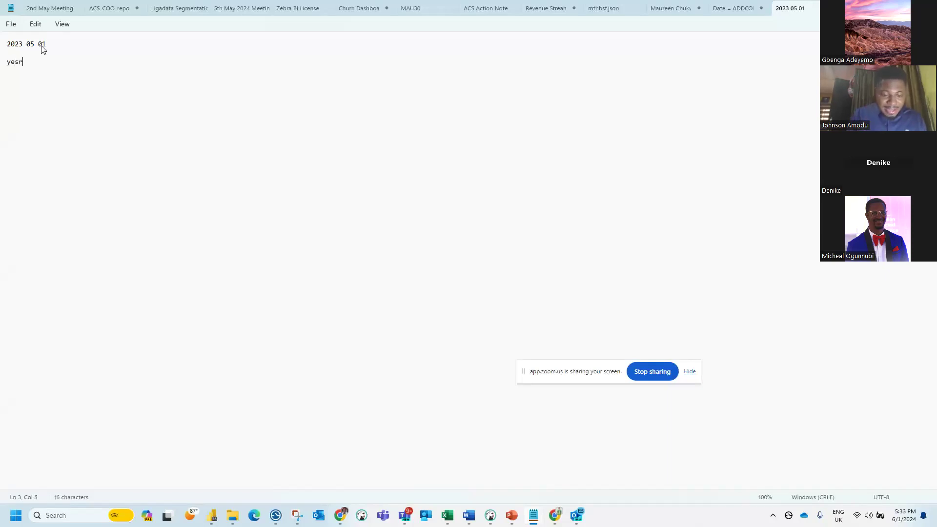
text(r)
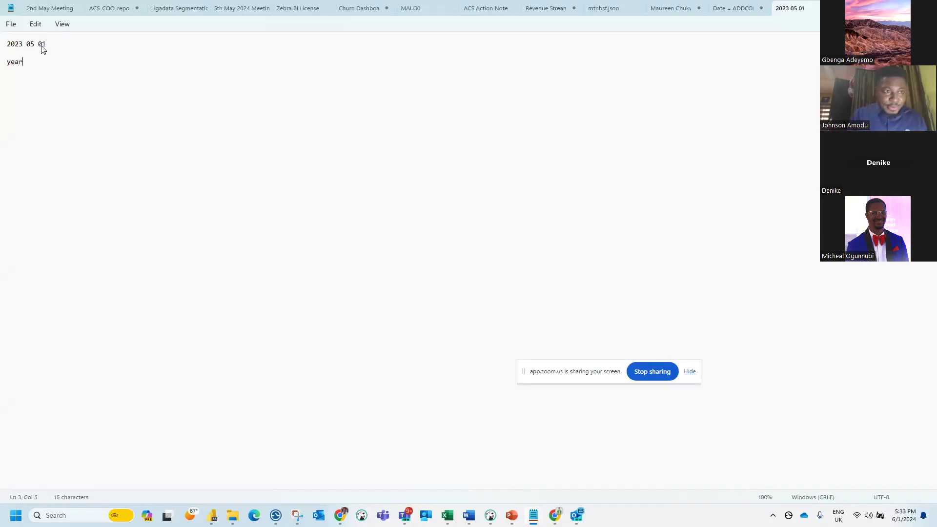
text( = left)
text(, 4)
Step: Add a line below the year rule reading month = mid = 4, 2
text(mid,)
key(BackSpace)
text(=)
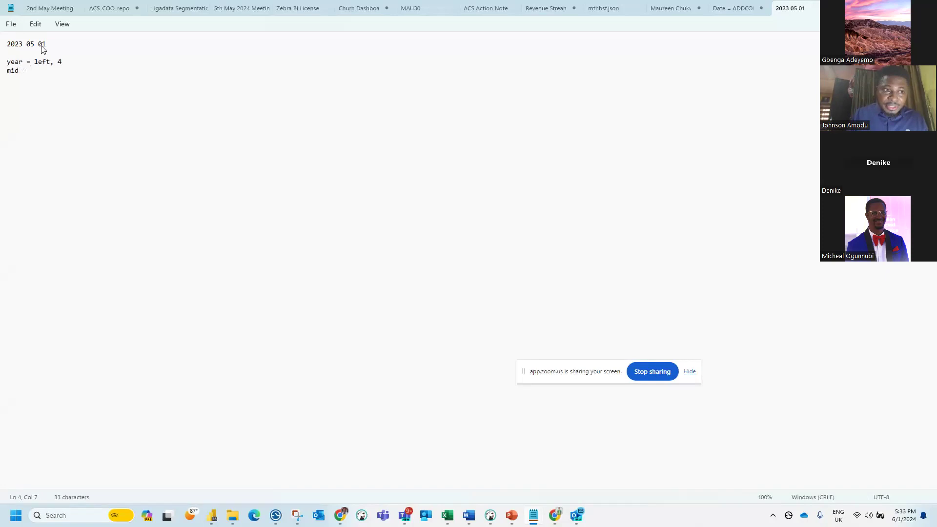
text(4, 2)
key(Left)
key(Left)
key(Left)
text(month)
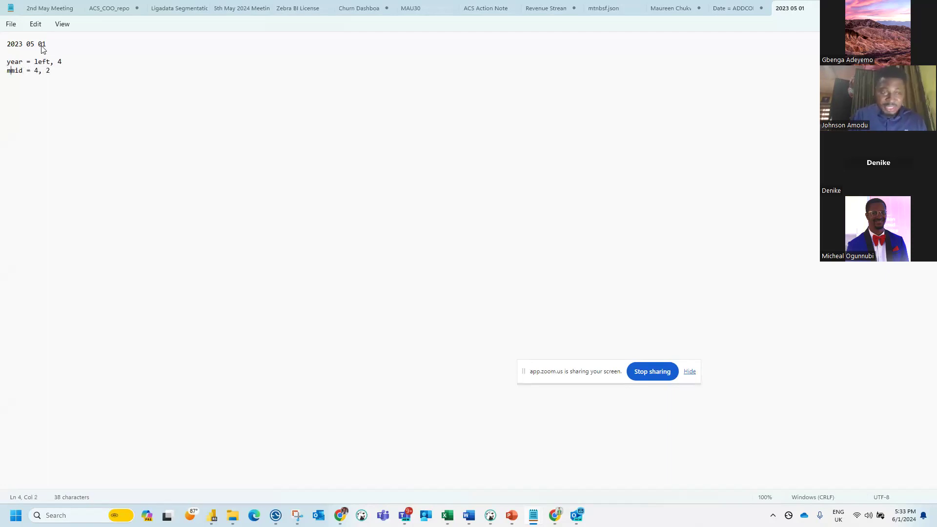
text( =)
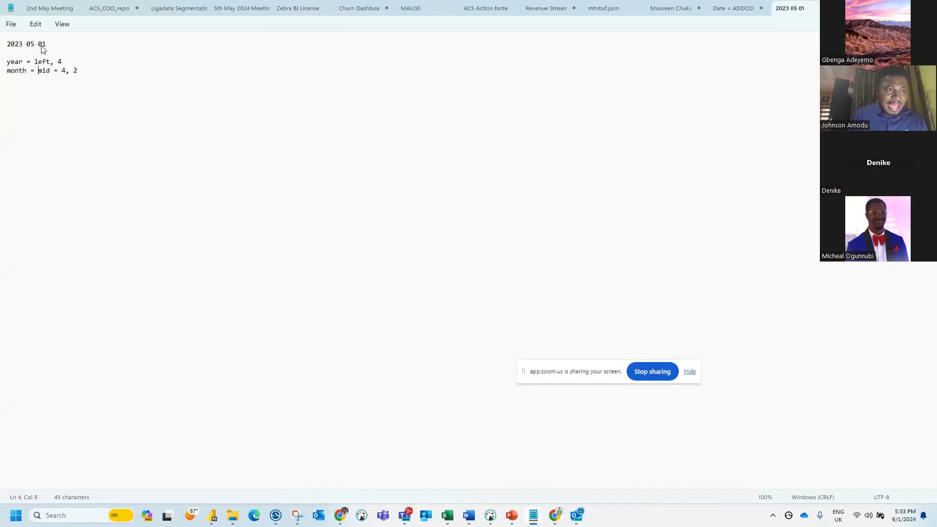
Step: Correct the month rule in the note so it reads month = mid, 4, 2
key(Right)
key(Right)
key(Right)
key(Right)
key(Right)
key(BackSpace)
key(BackSpace)
text(,)
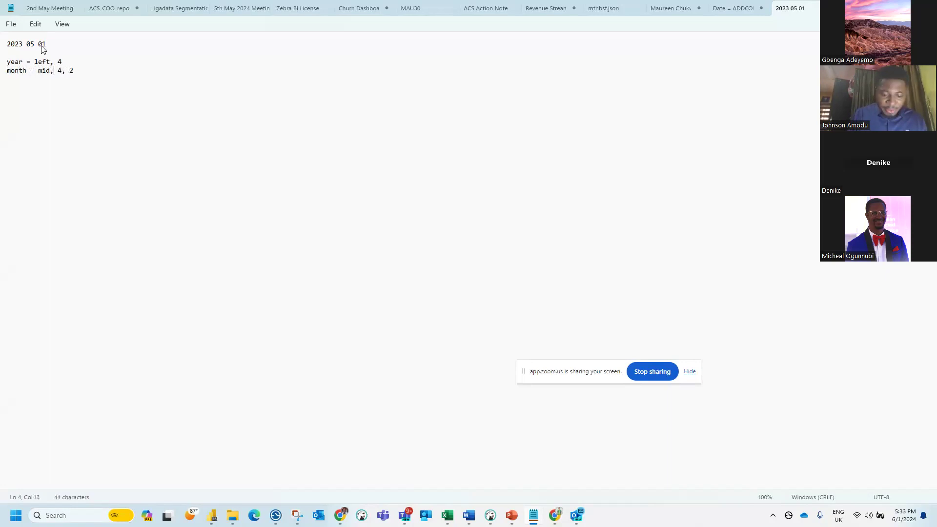
Step: Add a line below the month rule reading day = right, 2
key(Right)
key(Right)
key(Right)
key(Right)
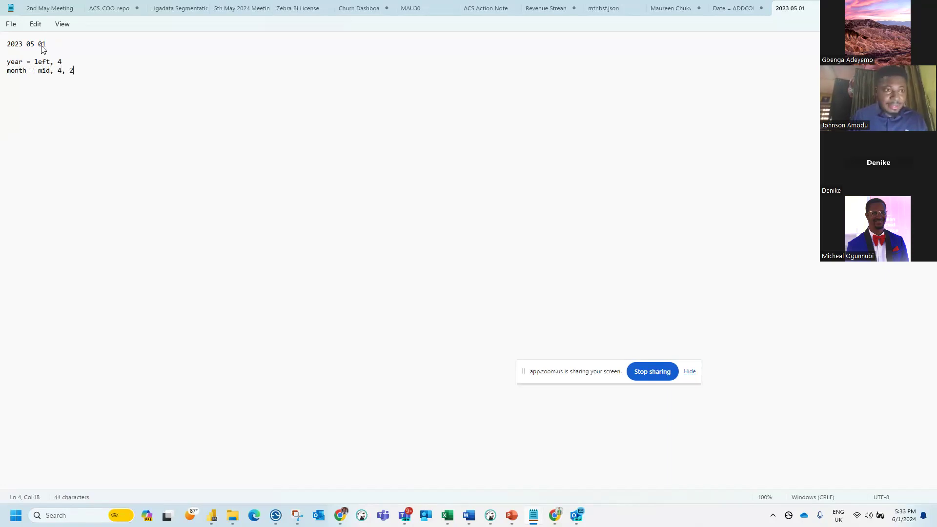
text(day = )
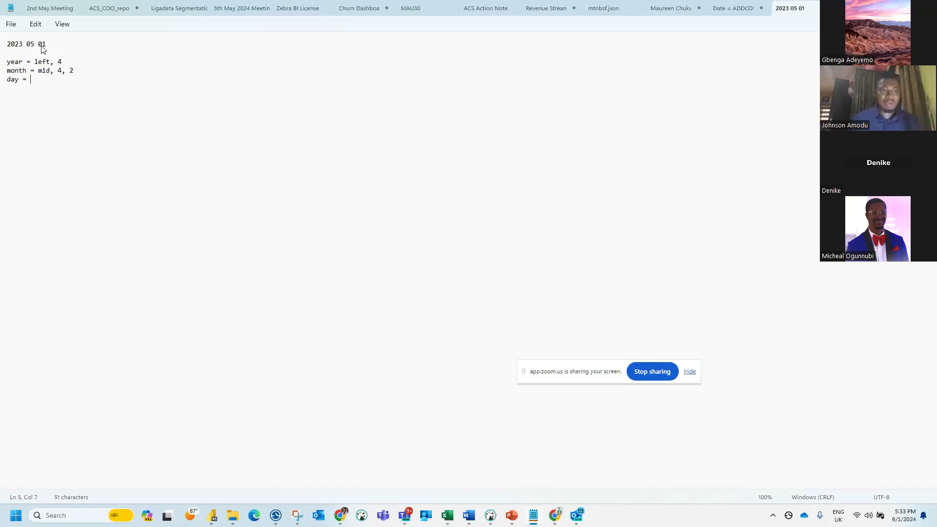
text(right, 2)
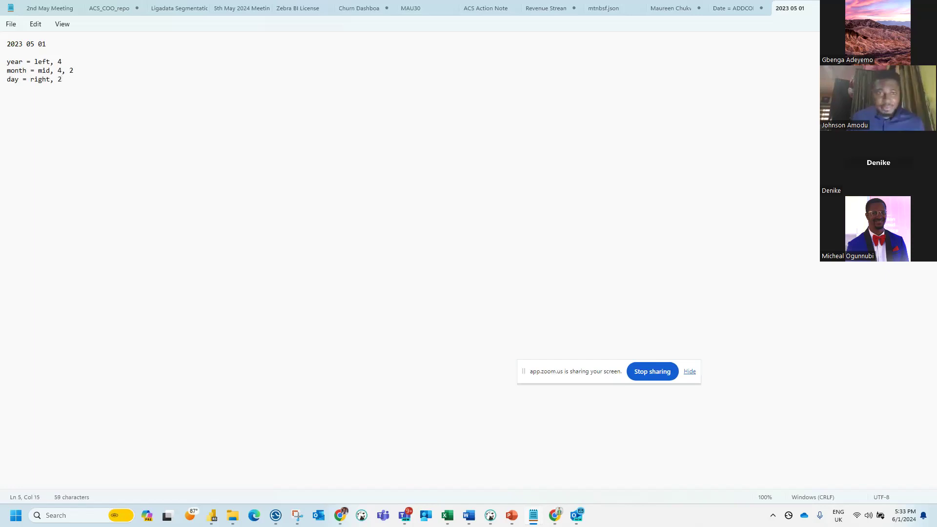
Step: Switch back to Power BI, open the Date table's formula and strip its first line back to Date = CALENDAR(DATE
click(880, 8)
click(880, 8)
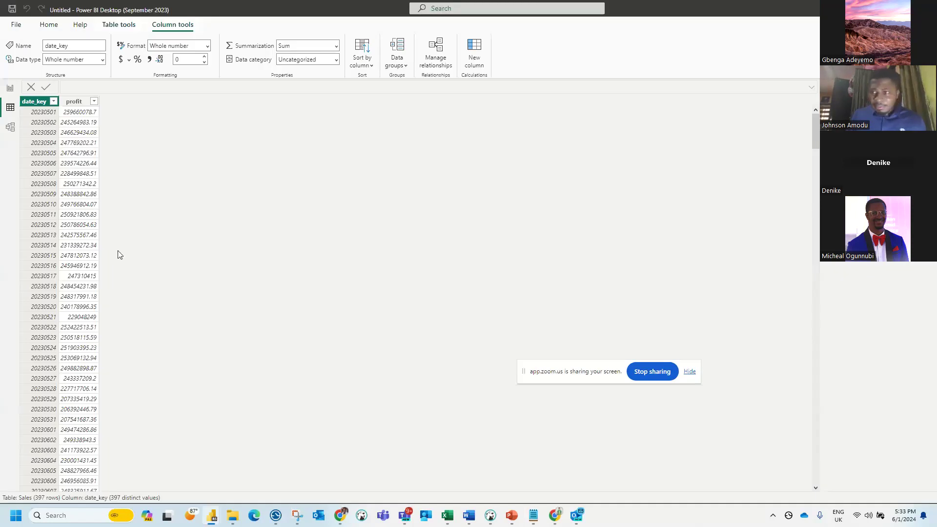
click(848, 129)
click(219, 86)
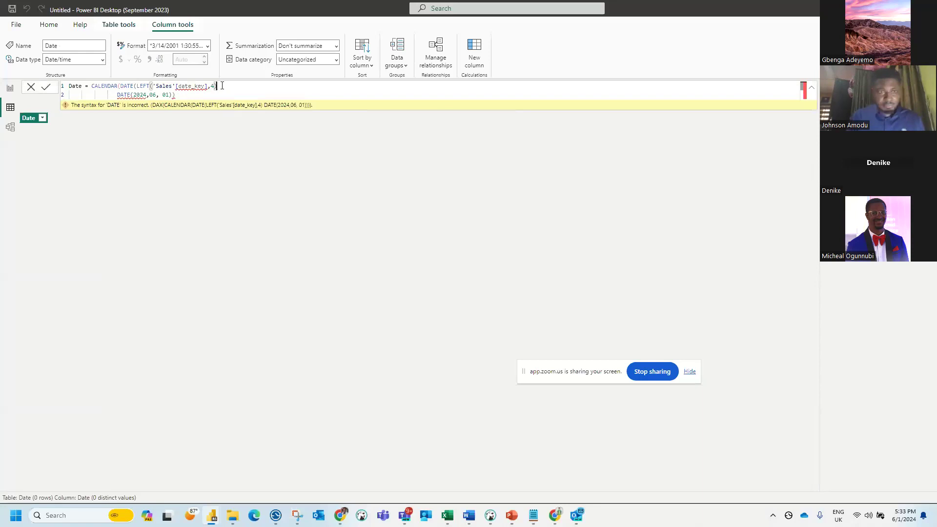
key(BackSpace)
key(BackSpace)
key(BackSpace)
key(BackSpace)
key(BackSpace)
key(BackSpace)
key(BackSpace)
key(BackSpace)
key(BackSpace)
key(BackSpace)
key(BackSpace)
key(BackSpace)
key(BackSpace)
key(BackSpace)
key(BackSpace)
key(BackSpace)
key(BackSpace)
key(BackSpace)
key(BackSpace)
key(BackSpace)
key(BackSpace)
key(BackSpace)
key(BackSpace)
key(BackSpace)
key(BackSpace)
key(BackSpace)
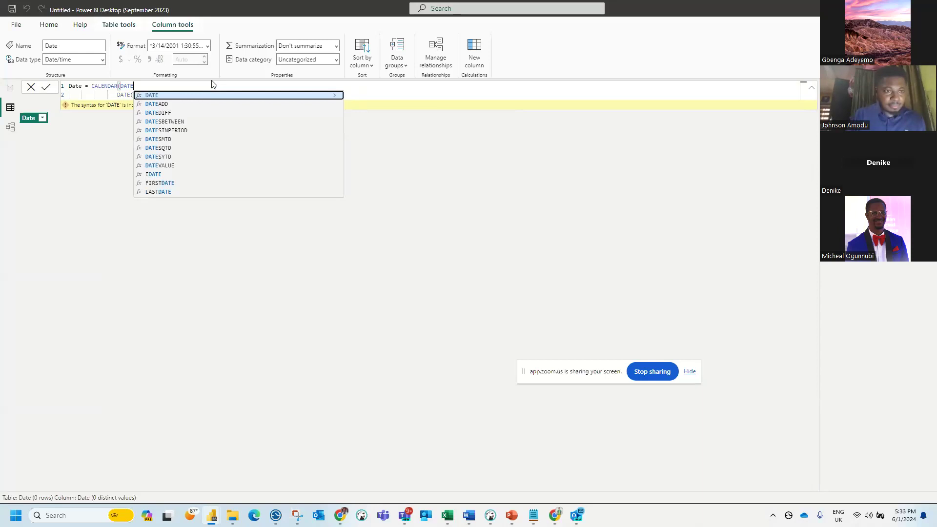
Step: Enter LEFT(MIN(Sales[date_key], 4 as the year argument of the first DATE function
text(()
text(LEFT()
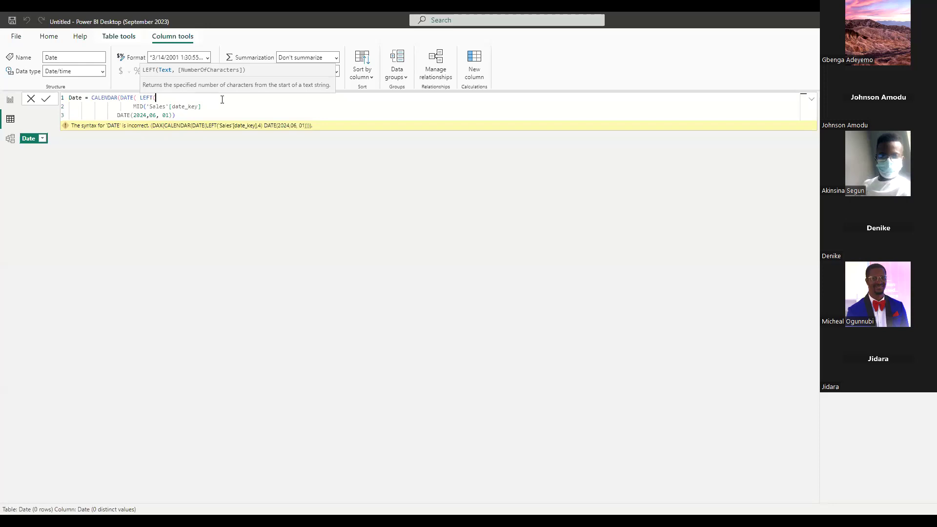
text(MIN)
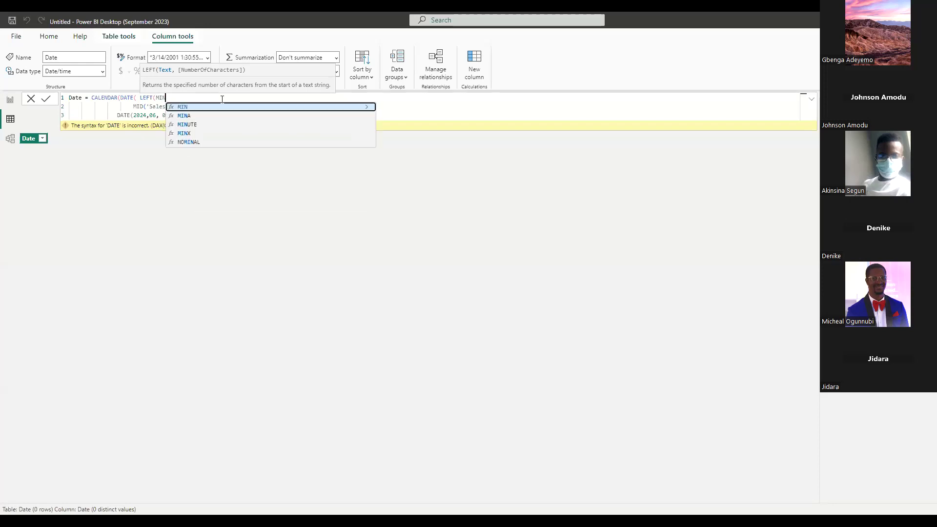
text(()
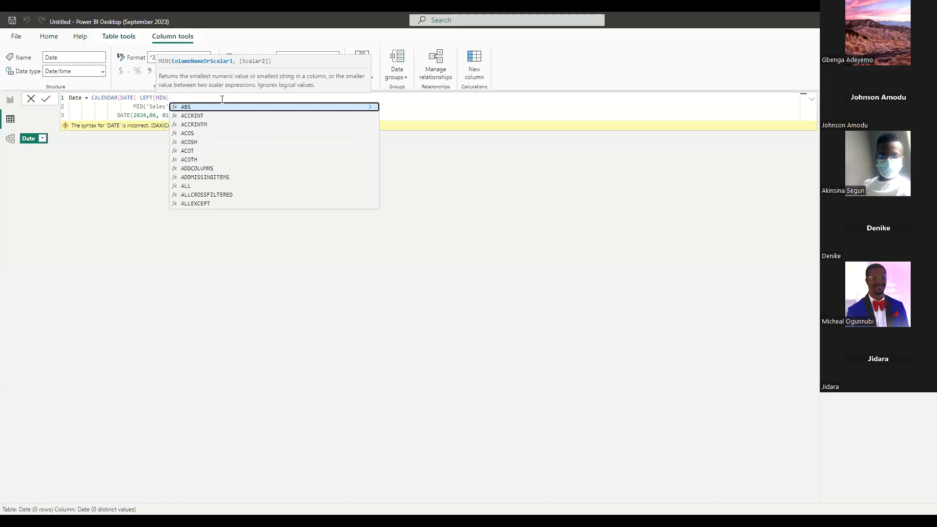
text(da)
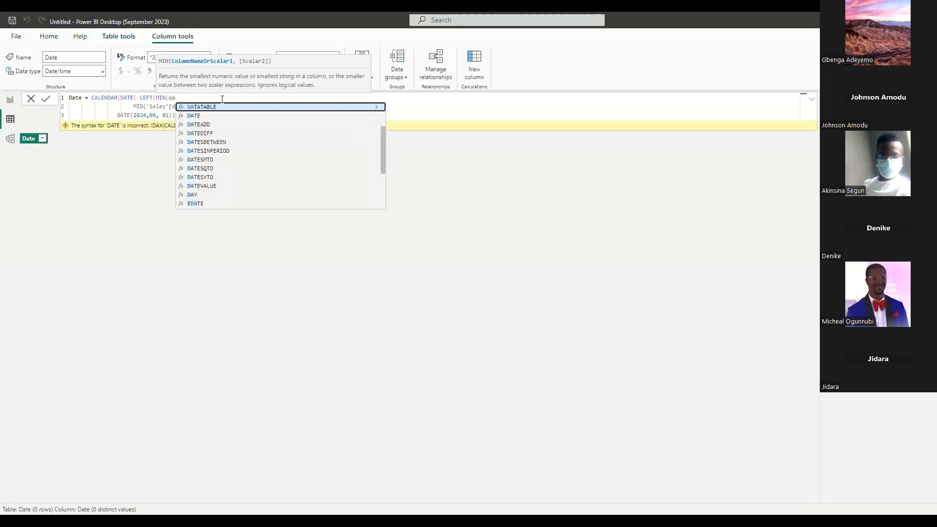
text(te)
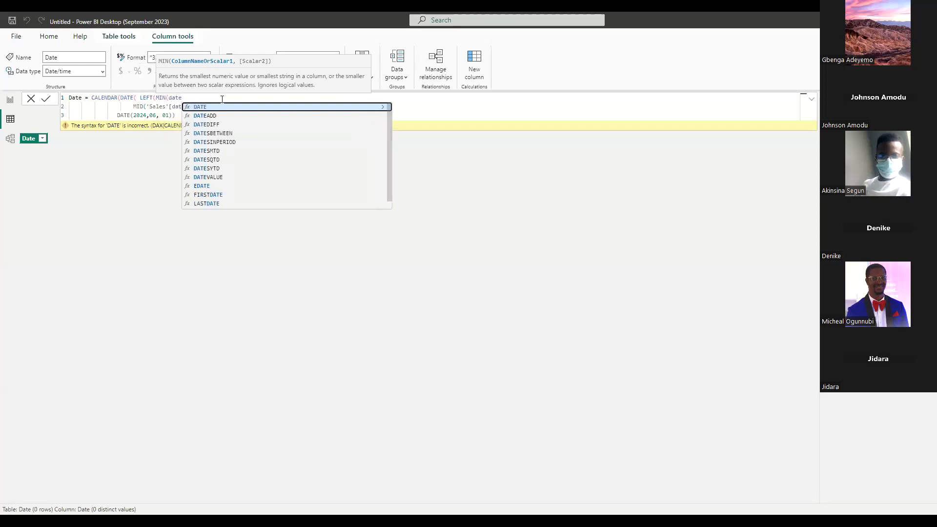
text(_key)
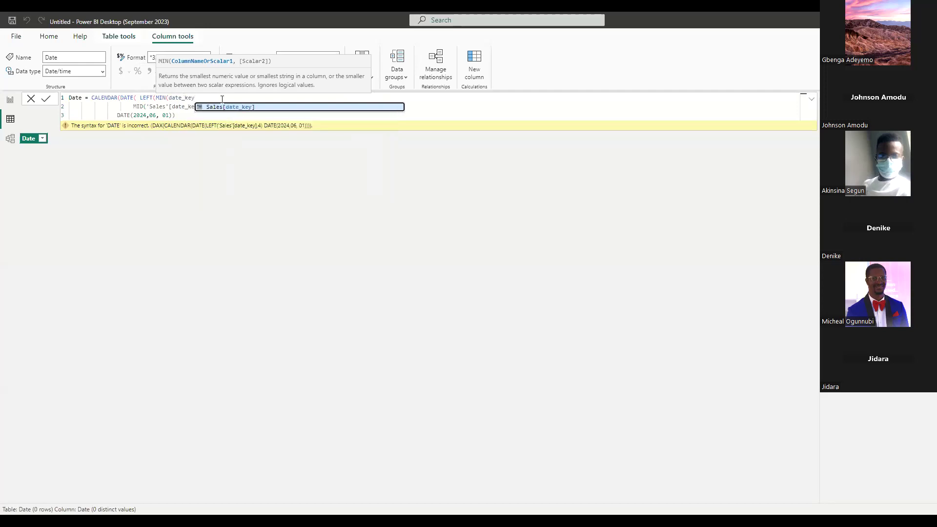
key(Tab)
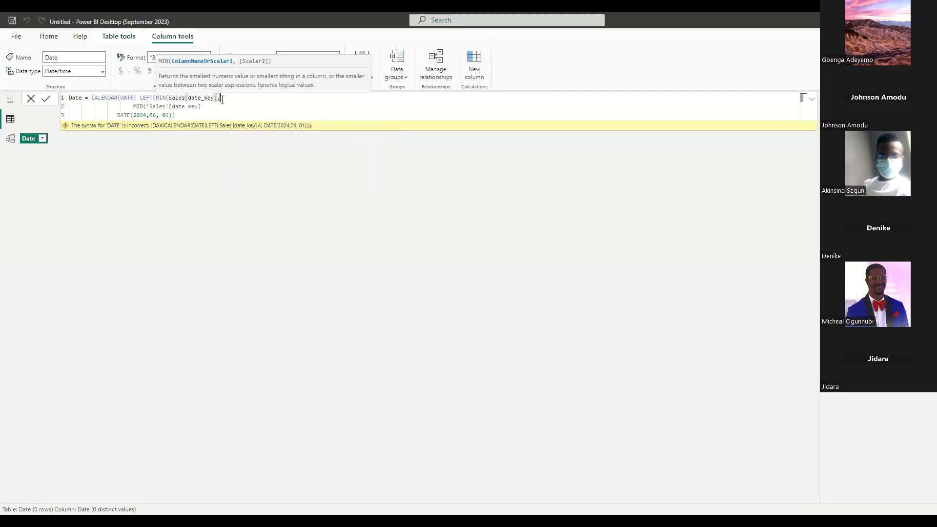
text(, 4)
Step: Remove 'Sales'[date_key] from the MID expression and open a MIN function in its place
click(206, 109)
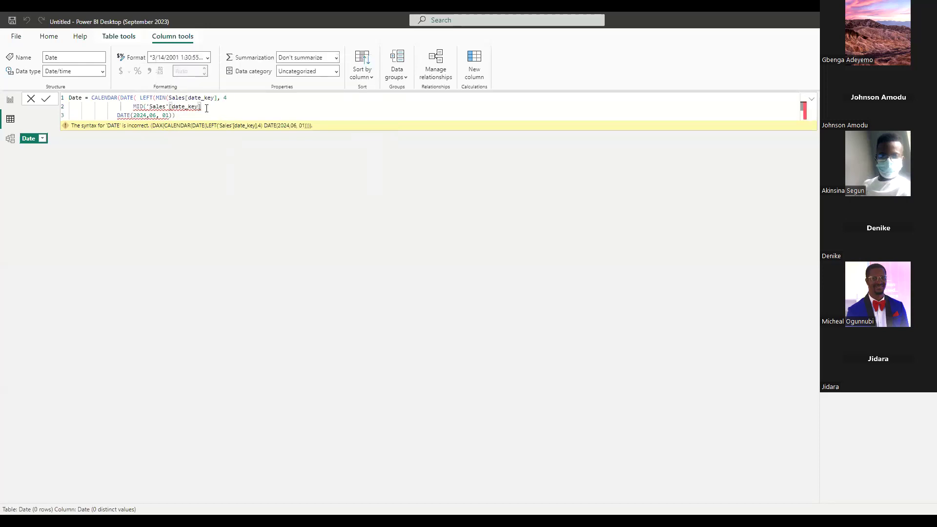
key(BackSpace)
key(BackSpace)
key(BackSpace)
key(BackSpace)
key(BackSpace)
key(BackSpace)
key(BackSpace)
key(BackSpace)
key(BackSpace)
key(BackSpace)
key(BackSpace)
key(BackSpace)
key(BackSpace)
key(BackSpace)
key(BackSpace)
key(BackSpace)
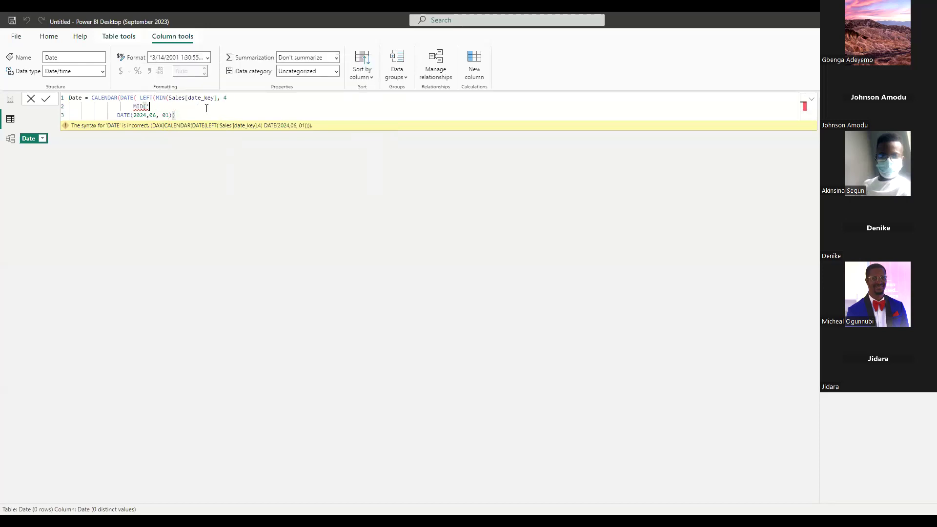
text(MIN(date)
key(BackSpace)
key(BackSpace)
key(BackSpace)
key(BackSpace)
text(date)
key(BackSpace)
key(BackSpace)
key(BackSpace)
key(BackSpace)
Step: Close the LEFT expression with a parenthesis and comma, and enter Sales[date_key] as the argument of the MIN inside MID
click(242, 101)
text(),)
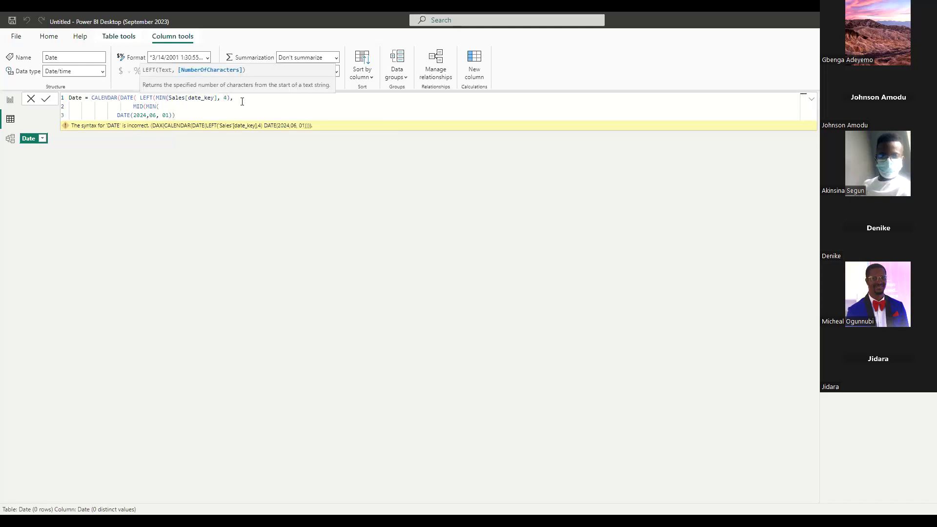
click(166, 108)
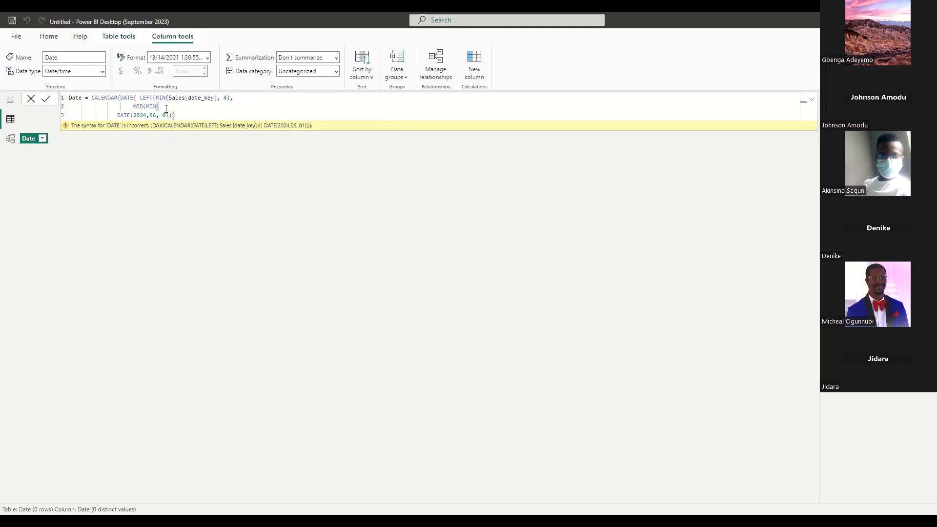
text(date)
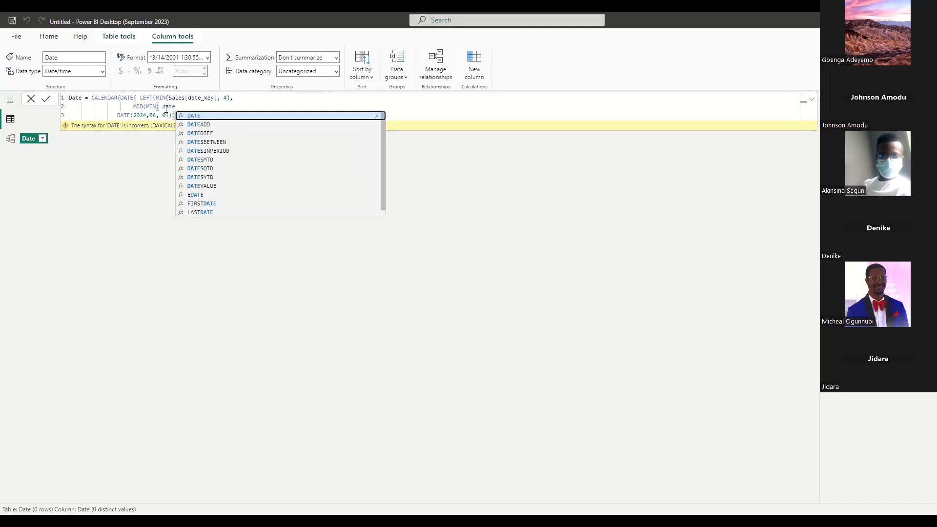
text(_ke)
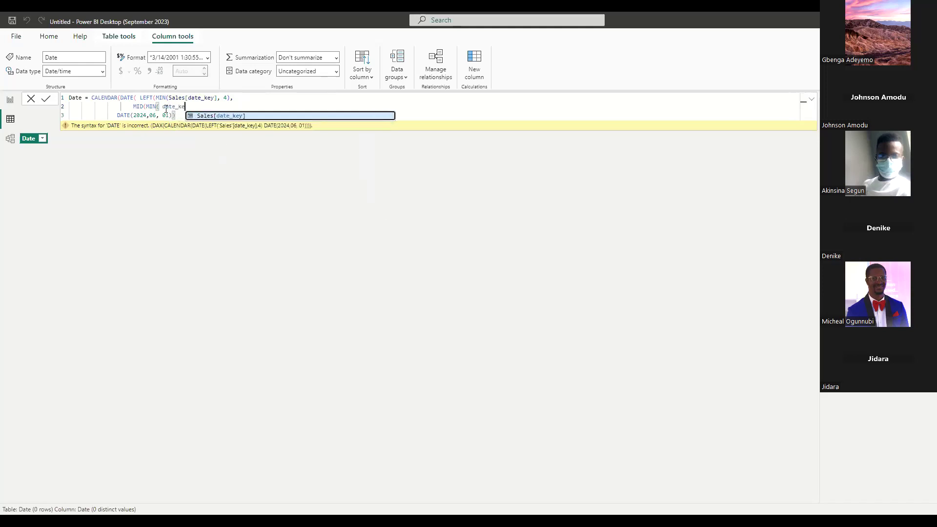
key(Tab)
text(,)
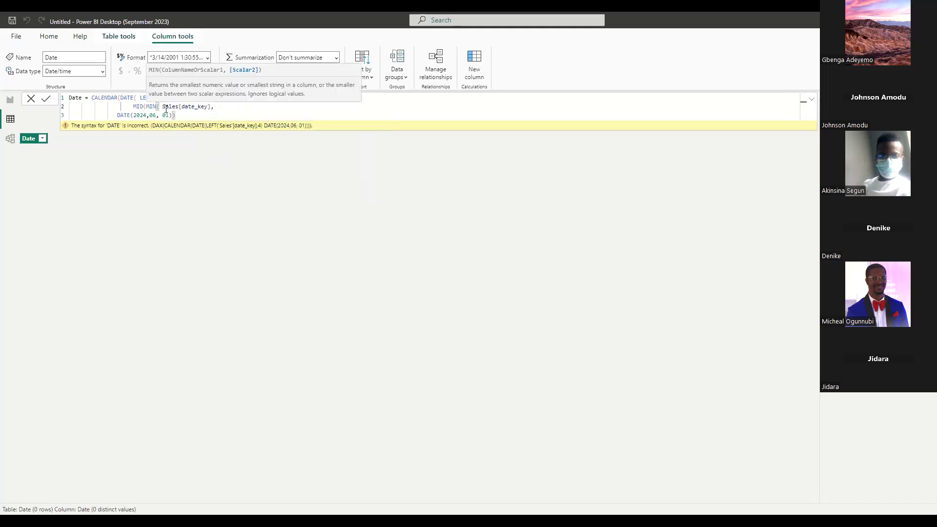
Step: Close the inner MIN and complete the MID expression with start position 4 and length 2
text( 4,)
key(BackSpace)
text(, 2)
key(BackSpace)
key(BackSpace)
key(BackSpace)
key(BackSpace)
key(BackSpace)
key(BackSpace)
text(), )
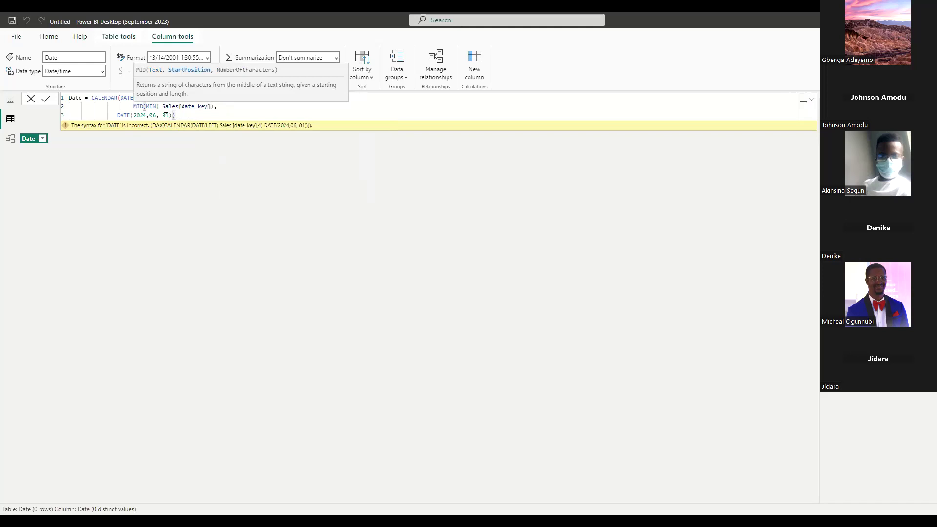
text(4, 2))
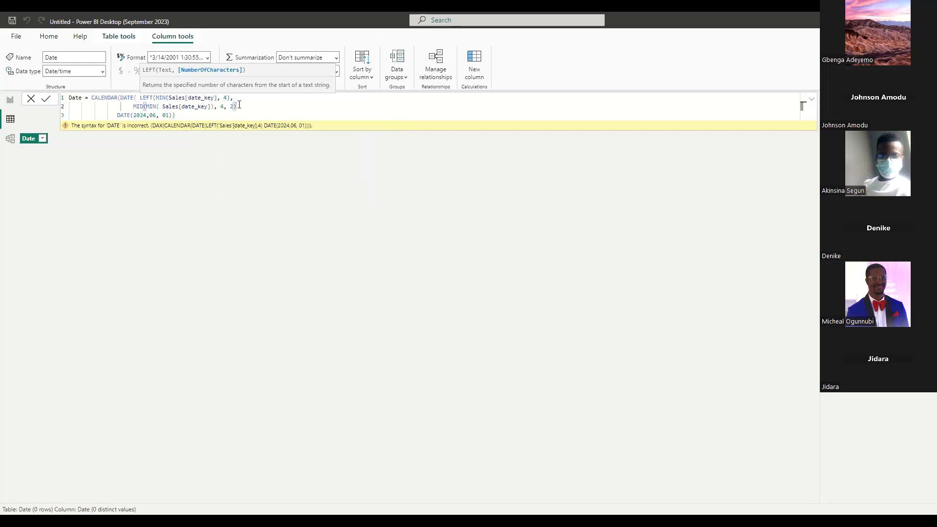
Step: Insert a line below the MID expression and begin the day argument with LEFT(MIN
key(shift+Return)
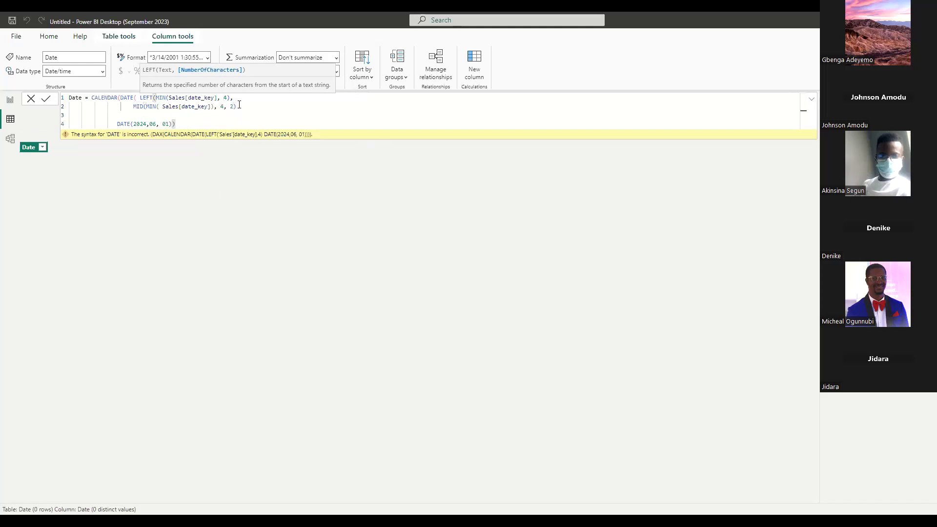
text(LEFT)
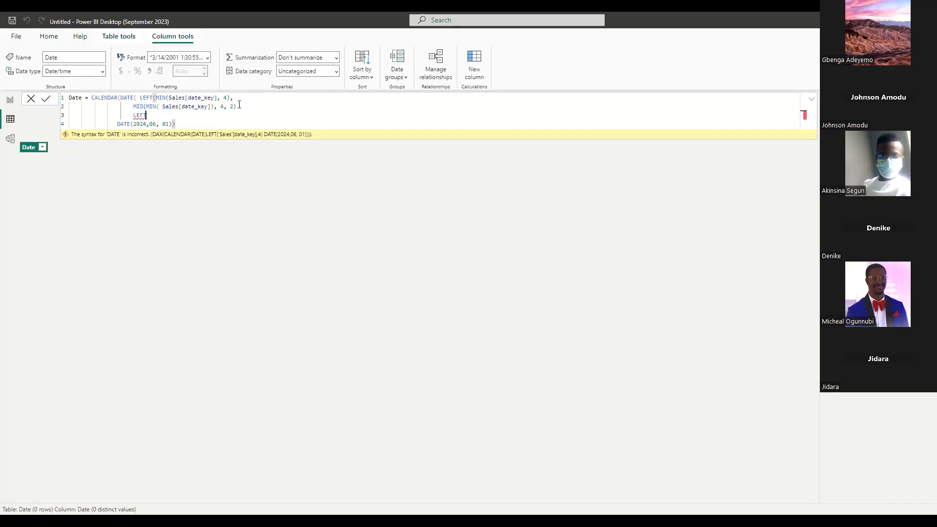
text(()
text(MIN)
text( Sales)
text([date)
key(BackSpace)
key(BackSpace)
key(BackSpace)
key(BackSpace)
key(BackSpace)
key(BackSpace)
key(BackSpace)
key(BackSpace)
key(BackSpace)
key(BackSpace)
text(( date)
key(BackSpace)
key(BackSpace)
key(BackSpace)
key(BackSpace)
key(BackSpace)
Step: Put a comma after the MID expression and complete the day line as LEFT(MIN (Sales[date_key], 2)
click(239, 106)
text(,)
click(211, 112)
key(BackSpace)
key(BackSpace)
text((date)
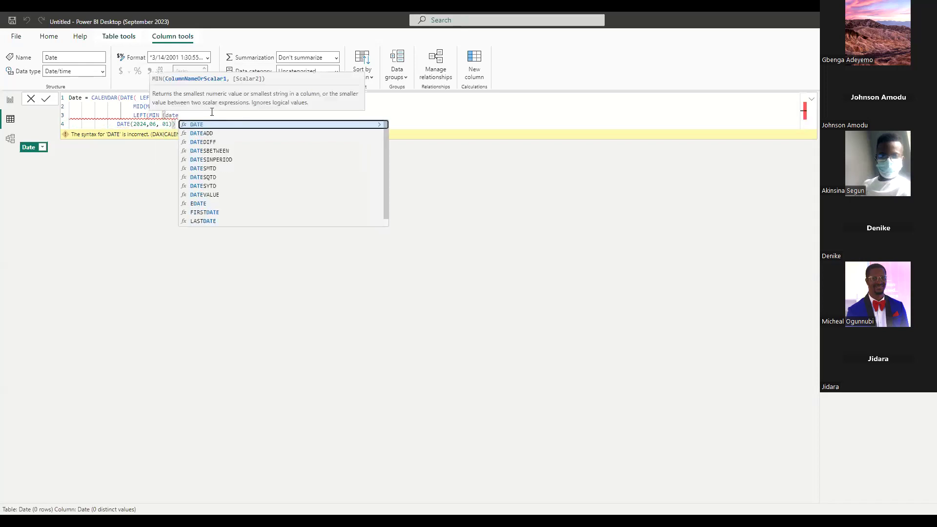
text(_key)
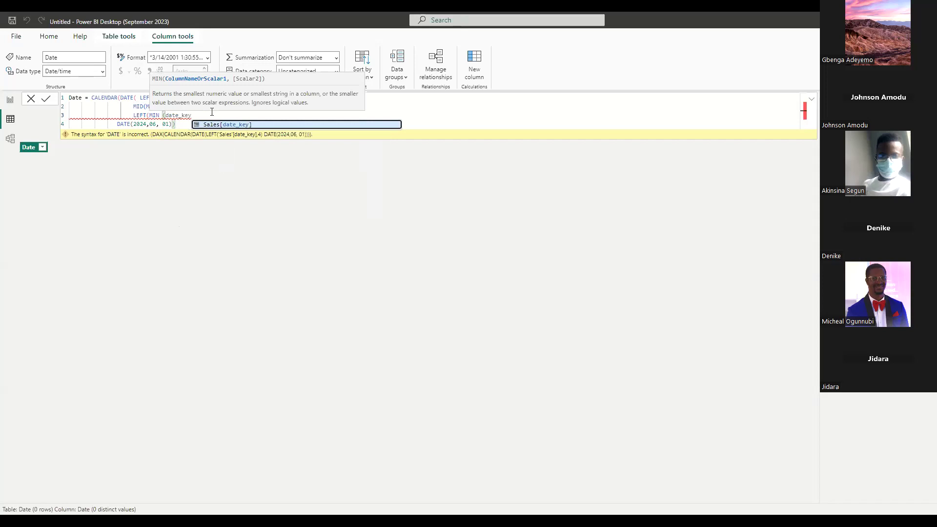
key(Tab)
text(, 2)
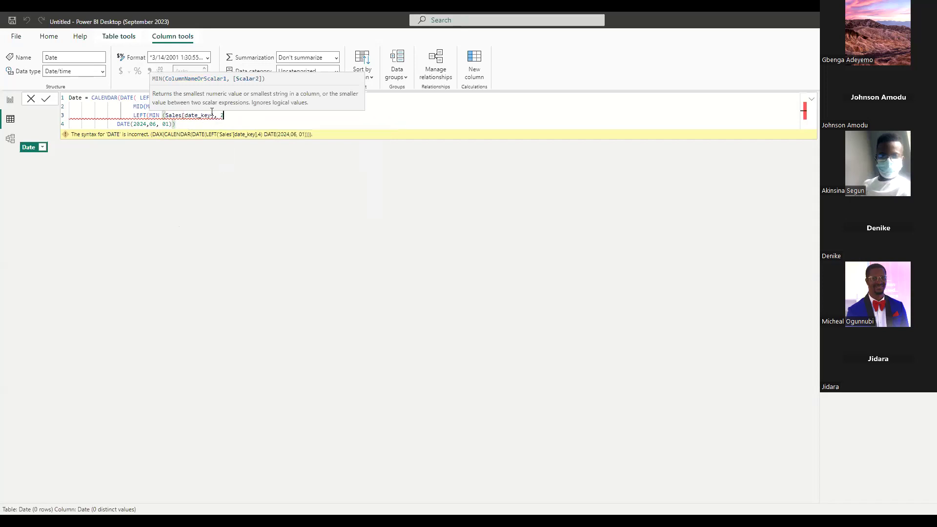
text())
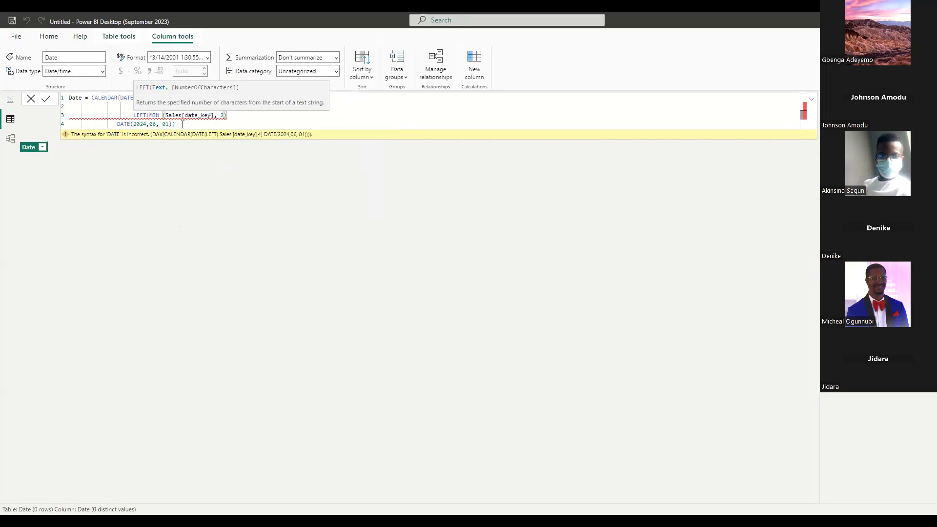
Step: Replace the DATE(2024,06, 01) end-date line with closing parentheses and commit the formula
drag(175, 124, 36, 125)
key(BackSpace)
key(BackSpace)
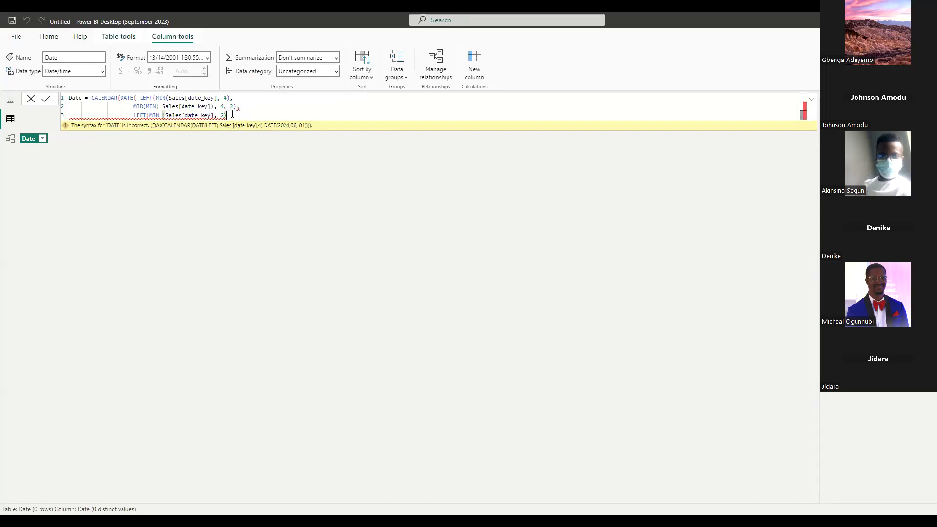
key(Return)
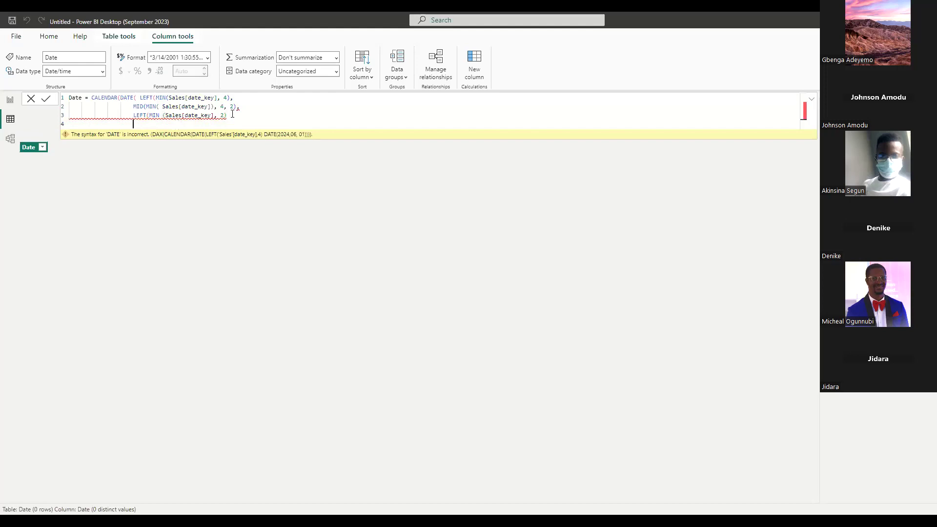
text())))
key(Return)
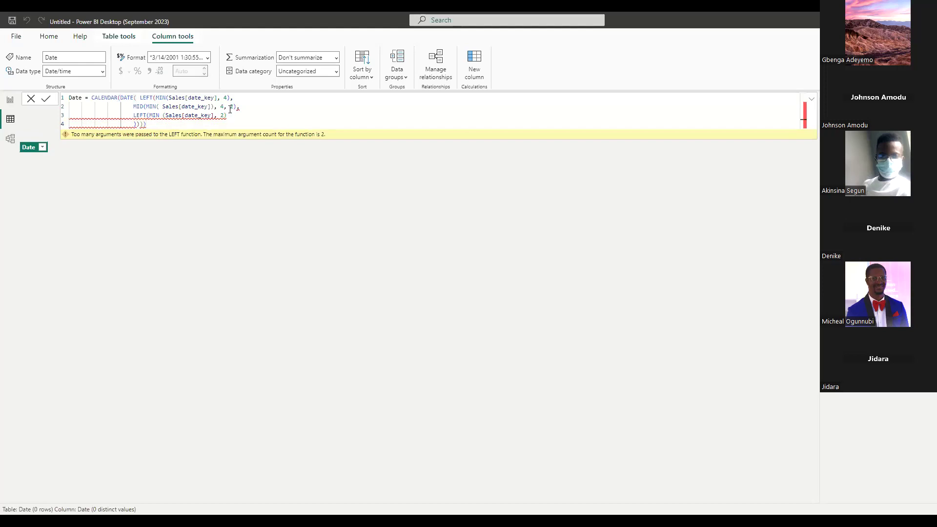
Step: Change LEFT to RIGHT in the day argument and add a closing parenthesis at the end of that line
click(239, 101)
click(242, 108)
click(236, 107)
click(247, 108)
click(145, 116)
key(BackSpace)
key(BackSpace)
key(BackSpace)
key(BackSpace)
key(BackSpace)
text(RIGHT()
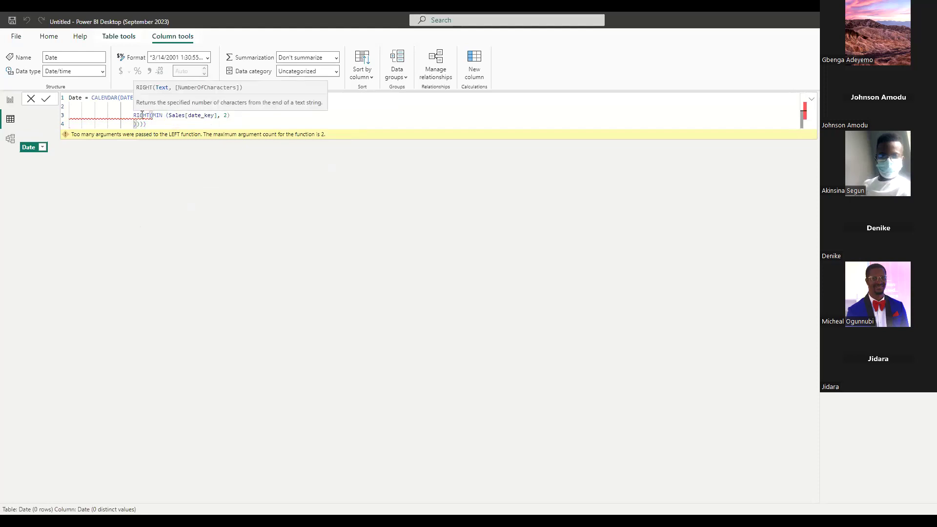
click(238, 119)
text())
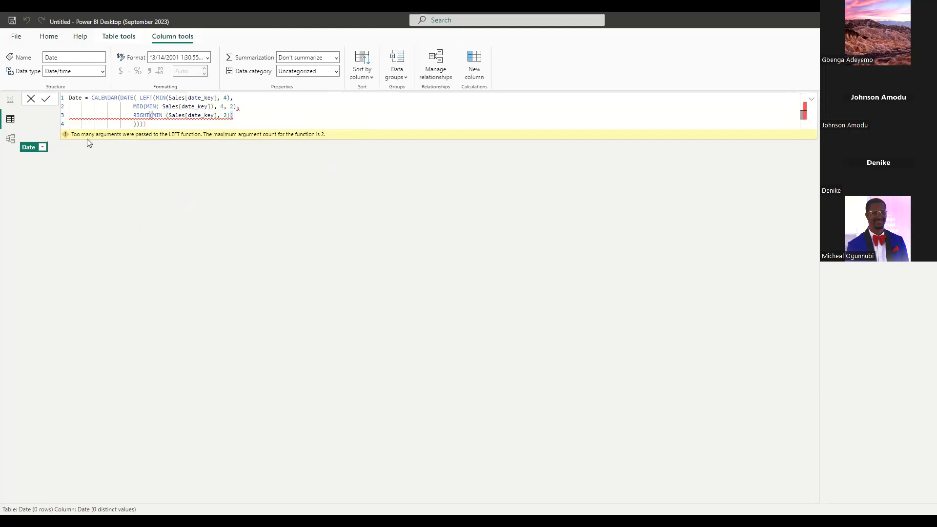
Step: Remove two closing parentheses from the formula's last line and add one after the 4 in the LEFT expression
click(157, 124)
key(BackSpace)
click(259, 107)
click(231, 98)
text())
click(141, 124)
key(BackSpace)
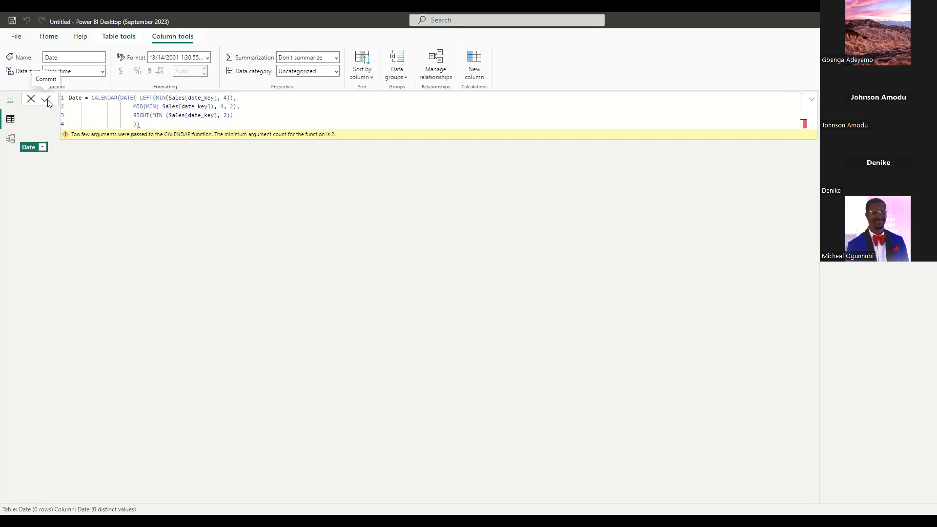
Step: Check the parenthesis pairing at the ends of the DATE, RIGHT, MID and LEFT expressions in the formula
click(147, 124)
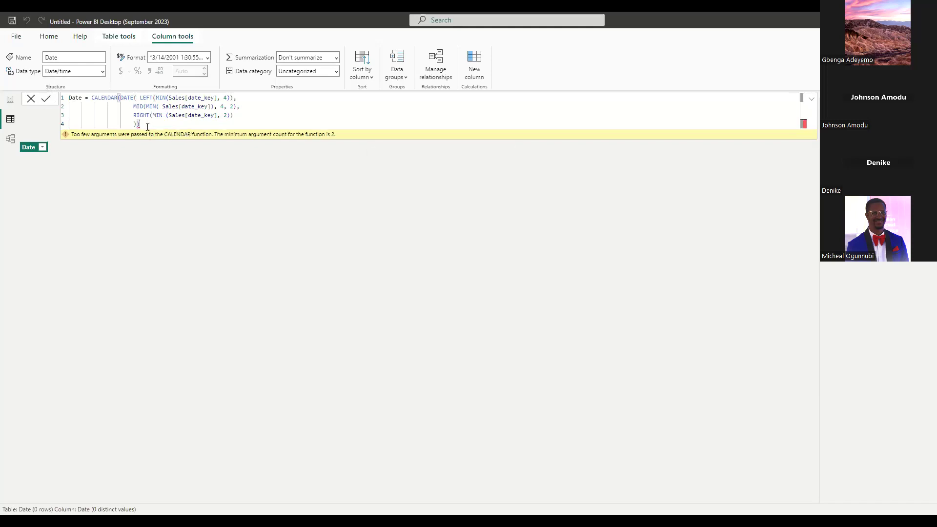
key(BackSpace)
text())
click(235, 115)
click(236, 108)
click(234, 98)
key(BackSpace)
text(,)
Step: Move the MID line of the start date back by one indent level
click(133, 106)
key(BackSpace)
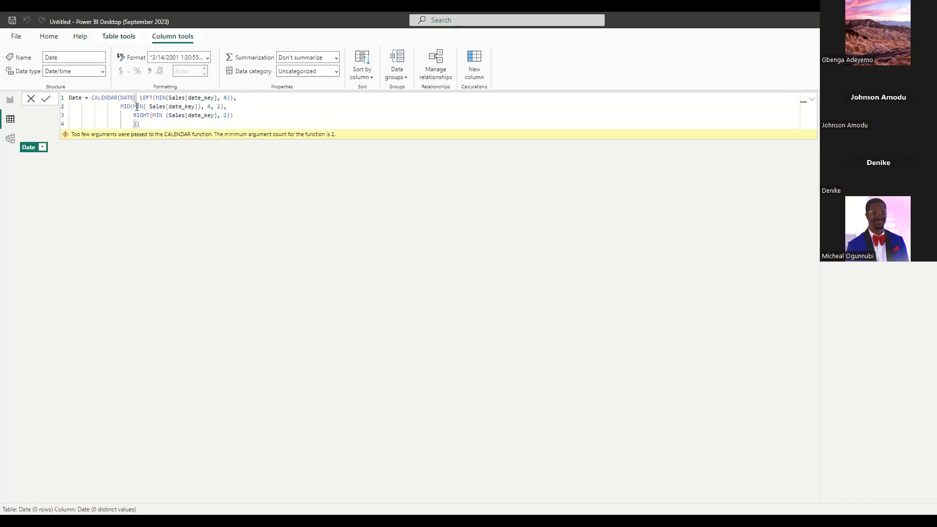
key(BackSpace)
Step: Replace the formula's final closing parenthesis with a comma and add blank lines below it for the end-date argument
click(151, 125)
key(BackSpace)
text(,)
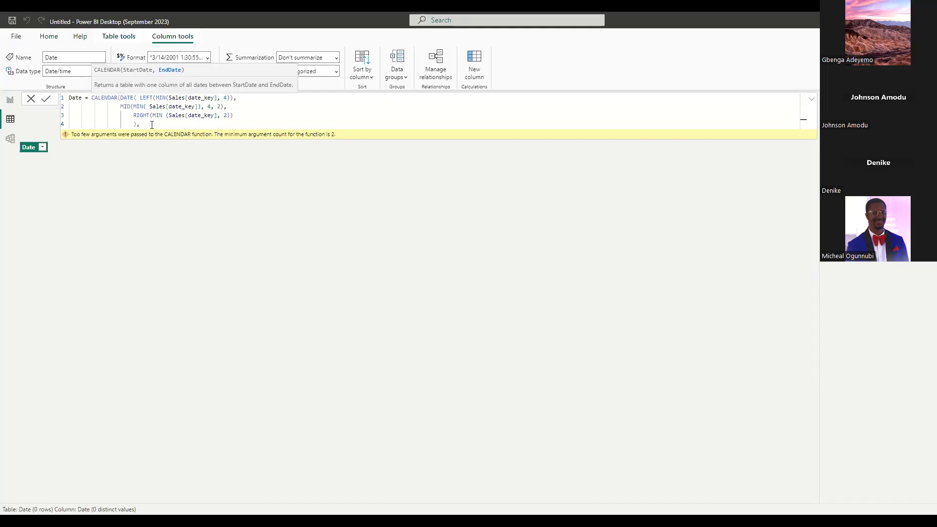
key(shift+Return)
key(shift+Return)
key(BackSpace)
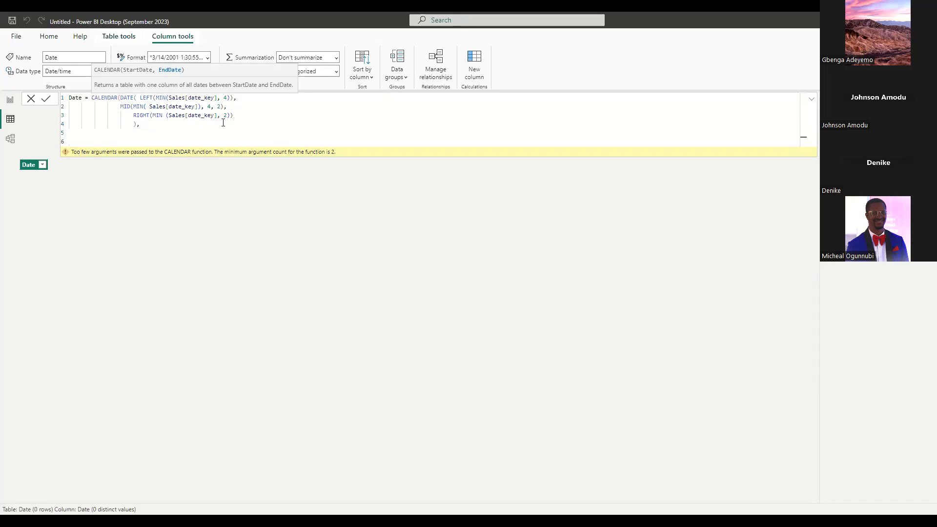
Step: Copy the whole start-date DATE expression and paste it on line 5 as the second CALENDAR argument
drag(138, 124, 121, 97)
key(ctrl+c)
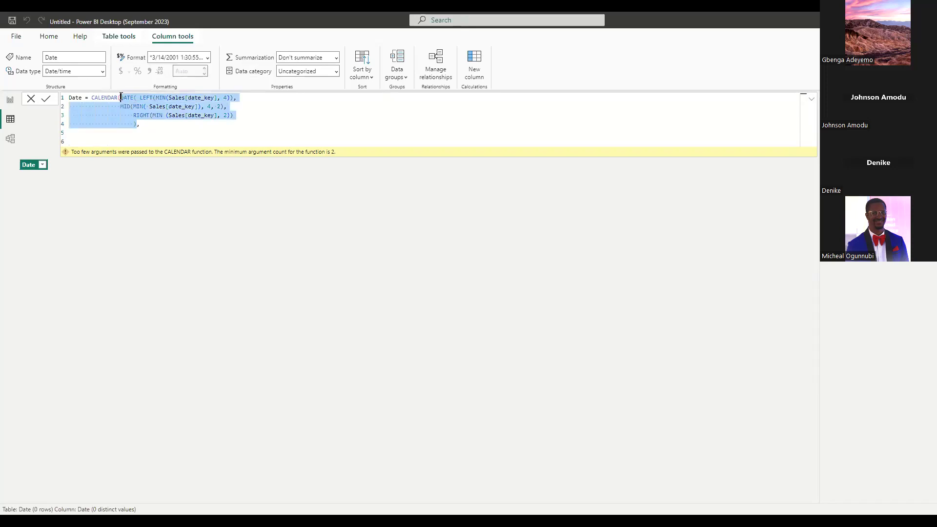
click(118, 134)
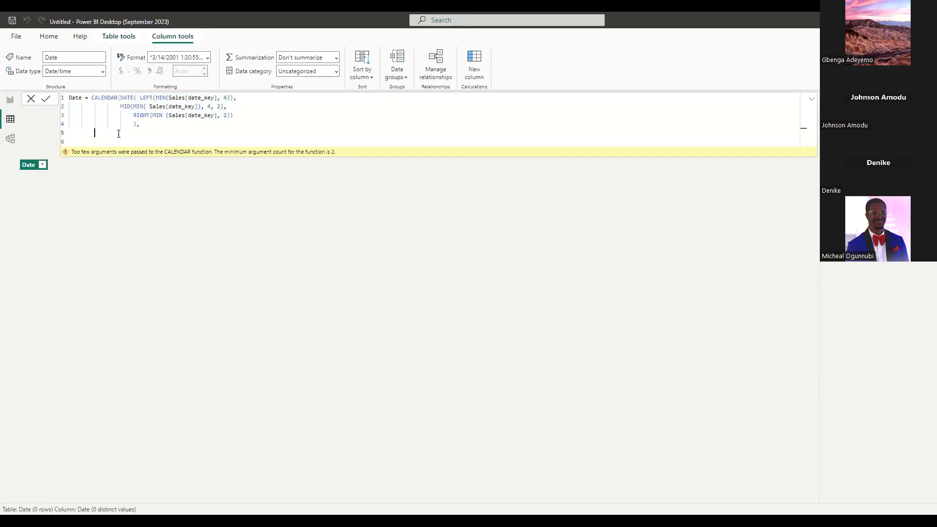
key(ctrl+v)
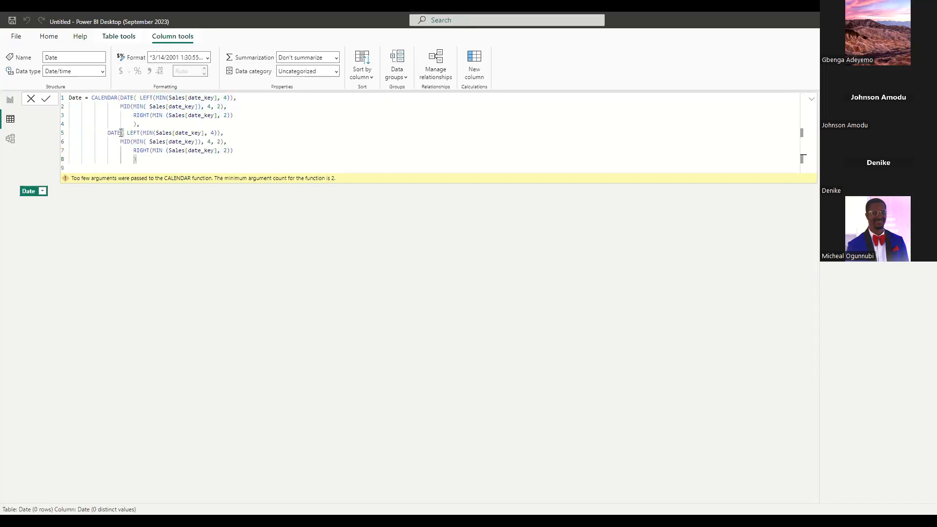
double_click(150, 132)
text(M)
key(Tab)
double_click(126, 141)
text(M)
key(Tab)
key(BackSpace)
key(BackSpace)
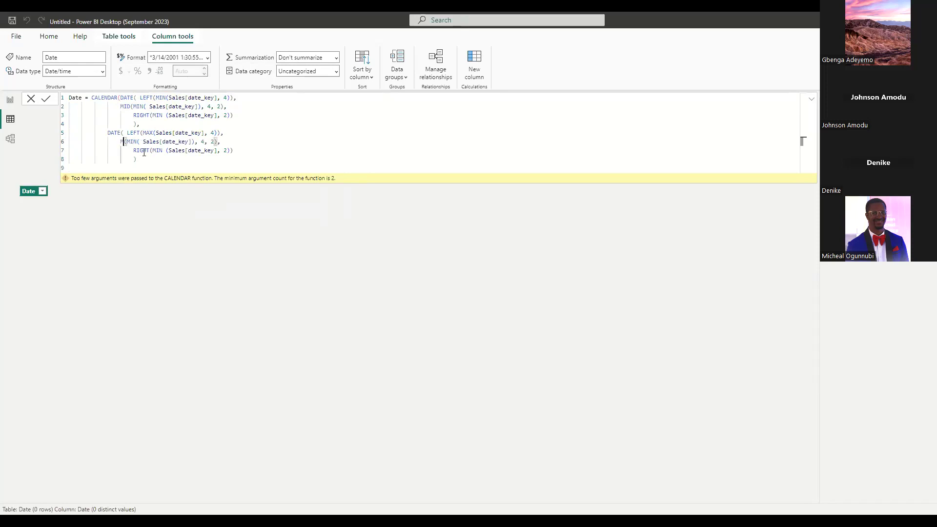
key(ctrl+z)
key(ctrl+z)
key(ctrl+z)
key(ctrl+z)
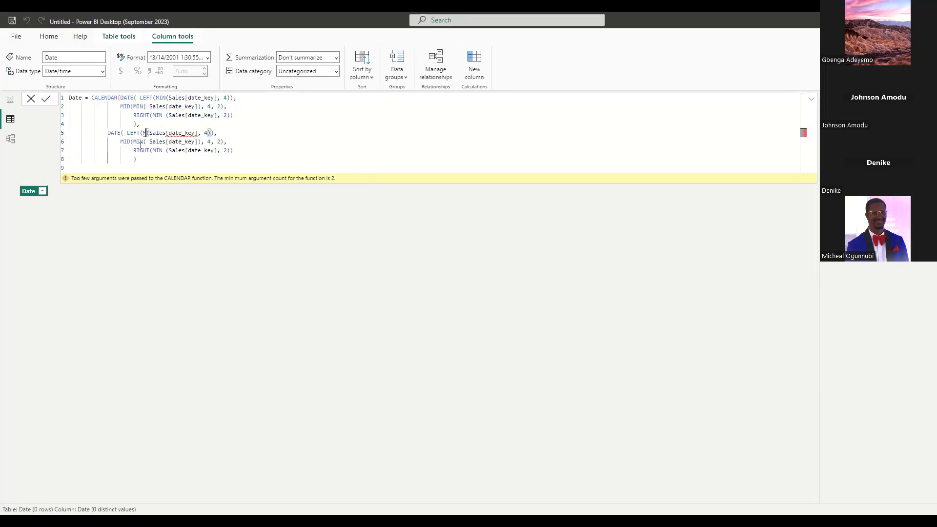
Step: Change MIN to MAX in the end date's LEFT, MID and RIGHT arguments, close CALENDAR with a parenthesis and commit the formula
double_click(143, 141)
text(MA)
key(Tab)
click(147, 133)
text(AX)
key(Tab)
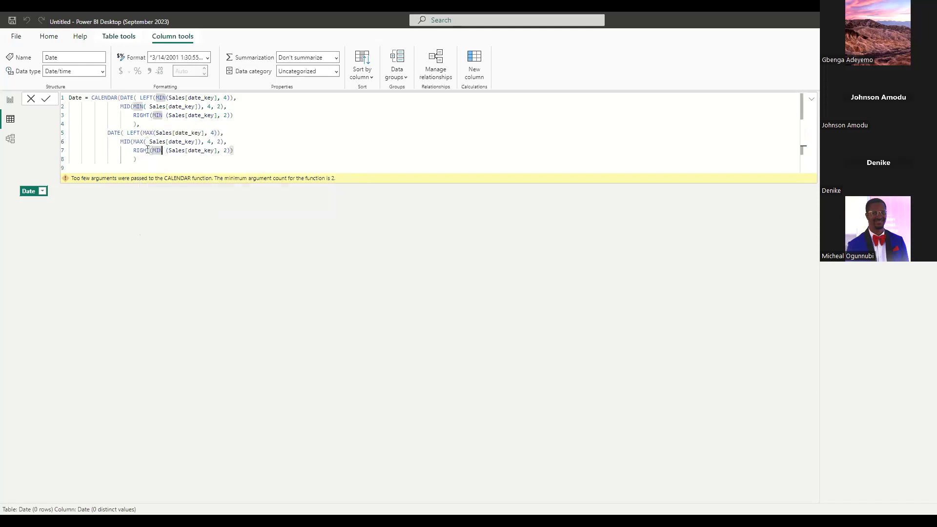
double_click(156, 151)
text(MA)
key(Tab)
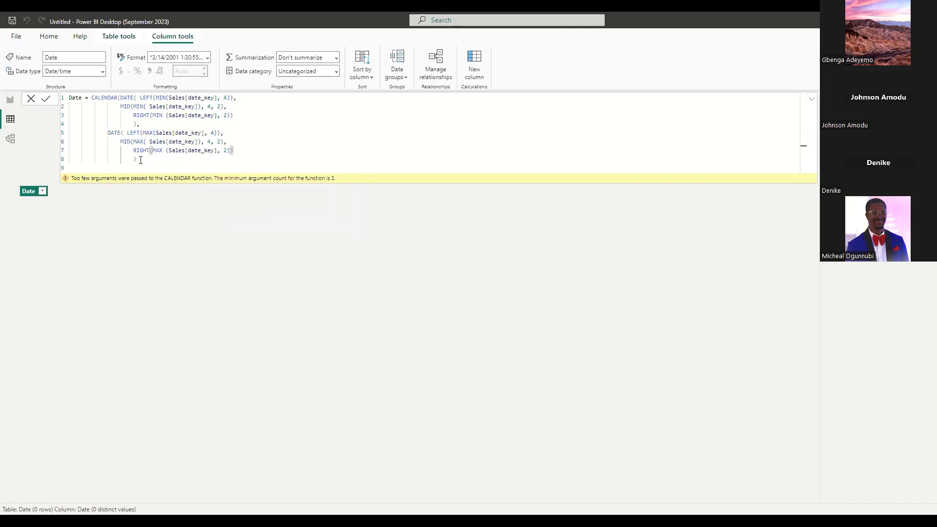
click(46, 100)
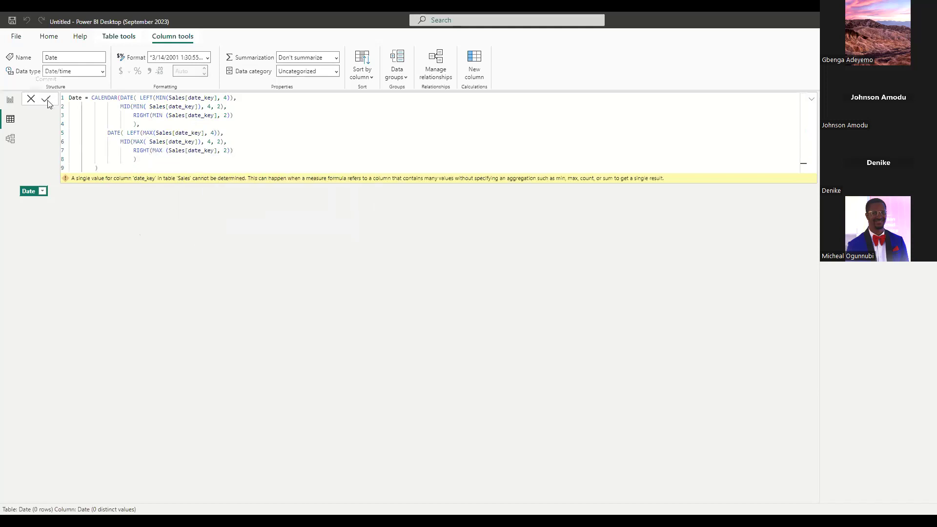
Step: Wrap the CALENDAR expression in ADDCOLUMNS, add its closing parenthesis at the end and commit the formula
click(141, 167)
click(141, 159)
key(Down)
click(145, 123)
click(92, 99)
text(ADDD)
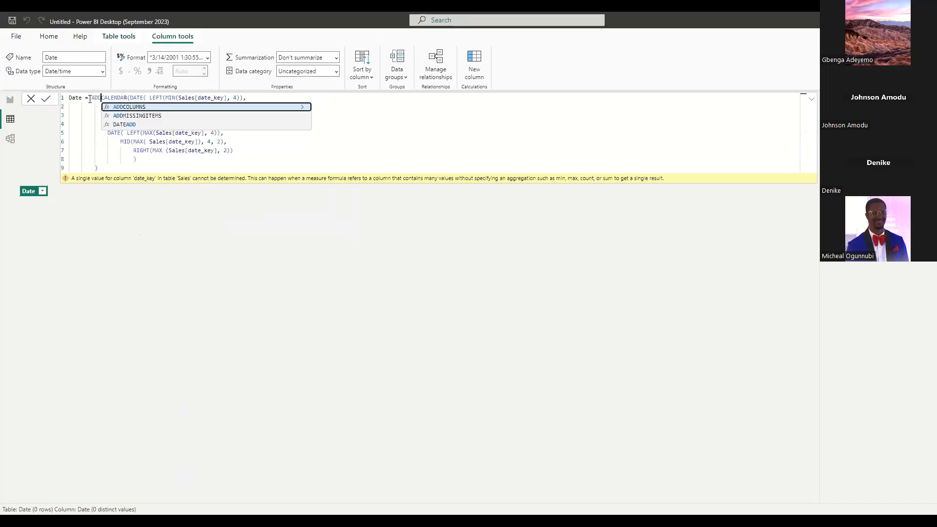
key(BackSpace)
key(Tab)
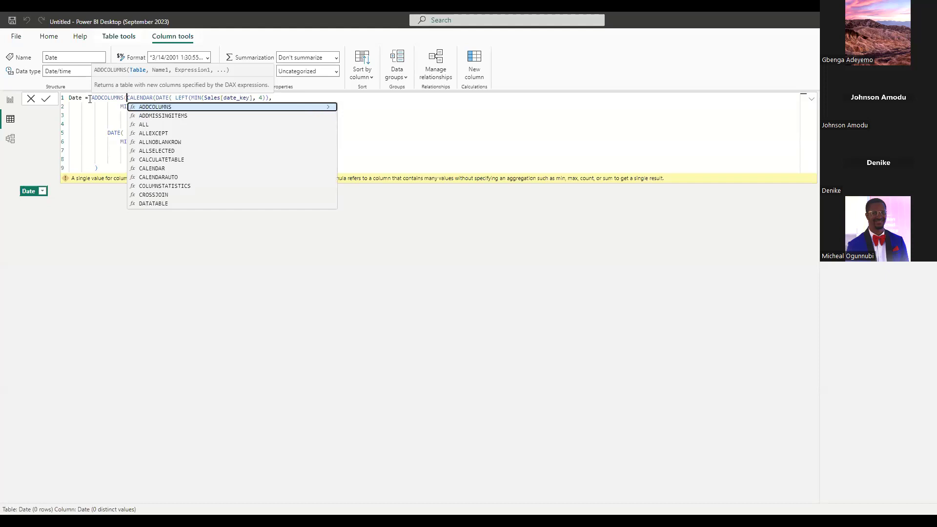
click(354, 158)
click(105, 166)
text())
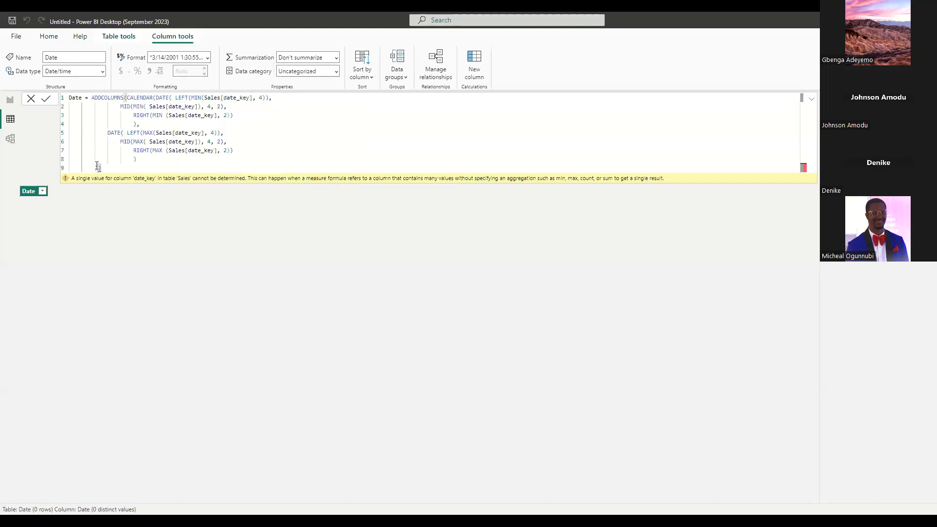
click(46, 99)
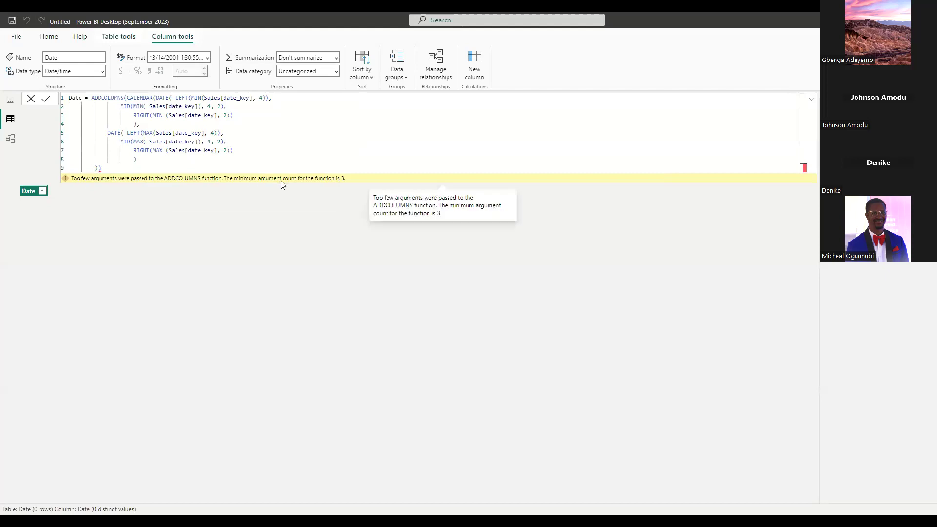
Step: Remove the extra closing parenthesis from the last line and move CALENDAR onto its own indented line below ADDCOLUMNS
click(99, 168)
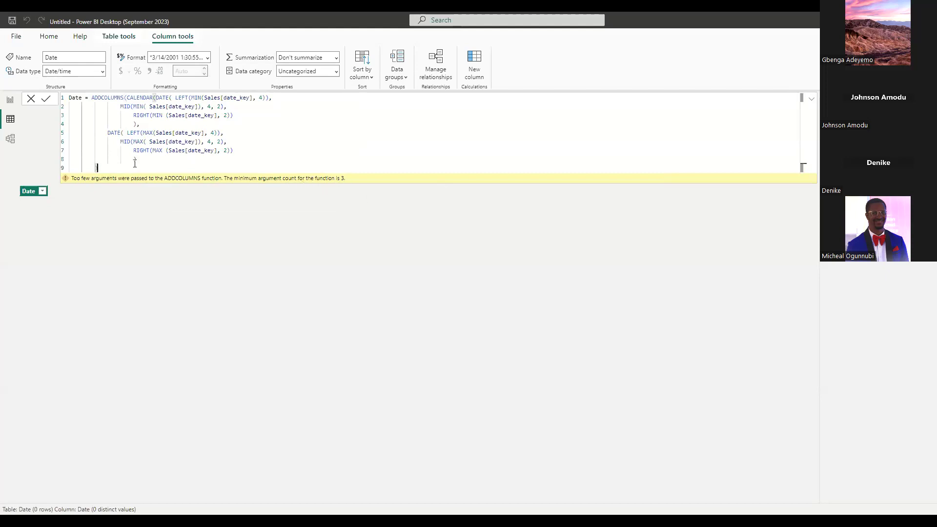
double_click(129, 99)
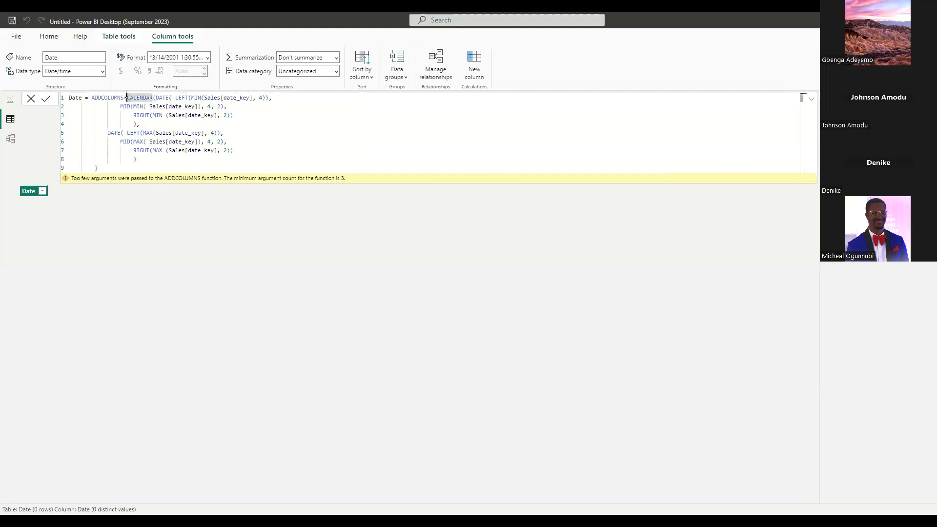
click(125, 98)
key(shift+Return)
key(Tab)
key(Tab)
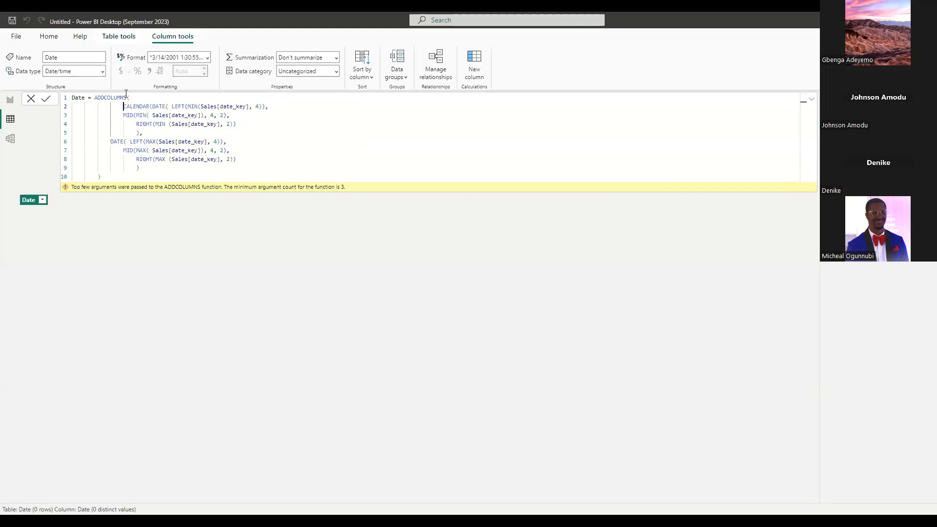
Step: Move CALENDAR's opening parenthesis and the start-date DATE expression onto a separate indented line
click(152, 109)
key(Left)
key(shift+Return)
key(Tab)
key(Tab)
Step: Indent the start date's MID, RIGHT and closing-parenthesis lines to sit beneath its DATE expression
click(124, 125)
key(Tab)
key(Tab)
key(Tab)
key(Tab)
click(137, 133)
key(Tab)
key(Tab)
key(Tab)
click(136, 141)
key(Tab)
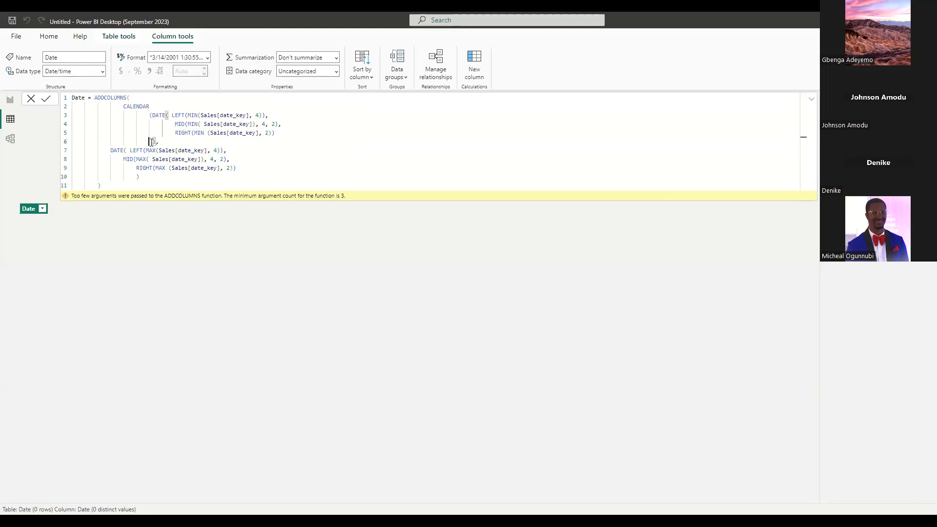
Step: Indent the start date's closing-parenthesis line once more and add a second closing parenthesis before its comma
click(276, 132)
click(154, 142)
key(Tab)
text(),)
Step: End line 10 with two closing parentheses, delete the leftover parenthesis line below it and commit the formula
click(125, 151)
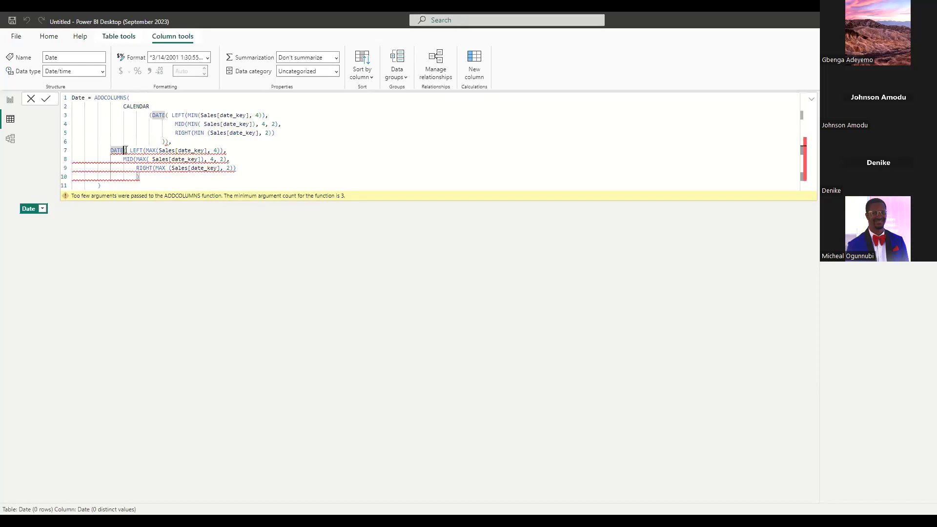
click(223, 150)
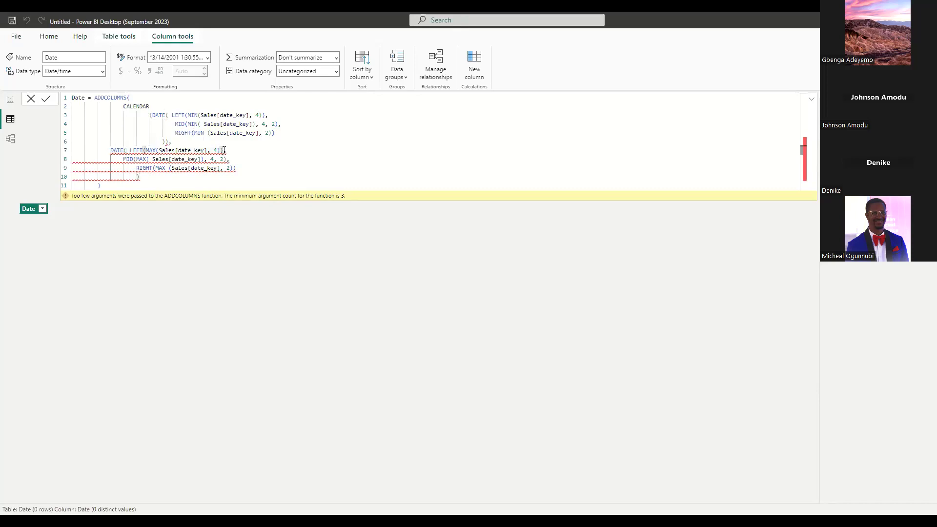
click(142, 179)
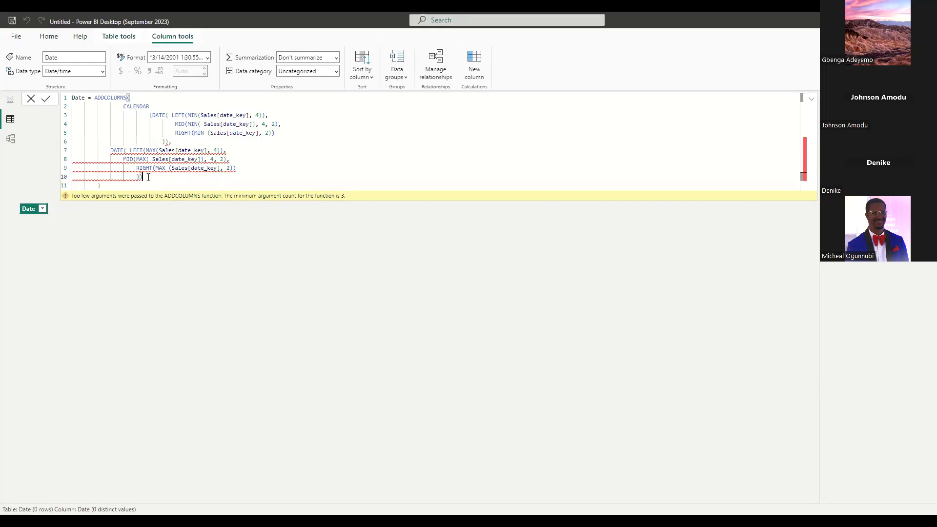
drag(103, 185, 57, 186)
key(BackSpace)
key(BackSpace)
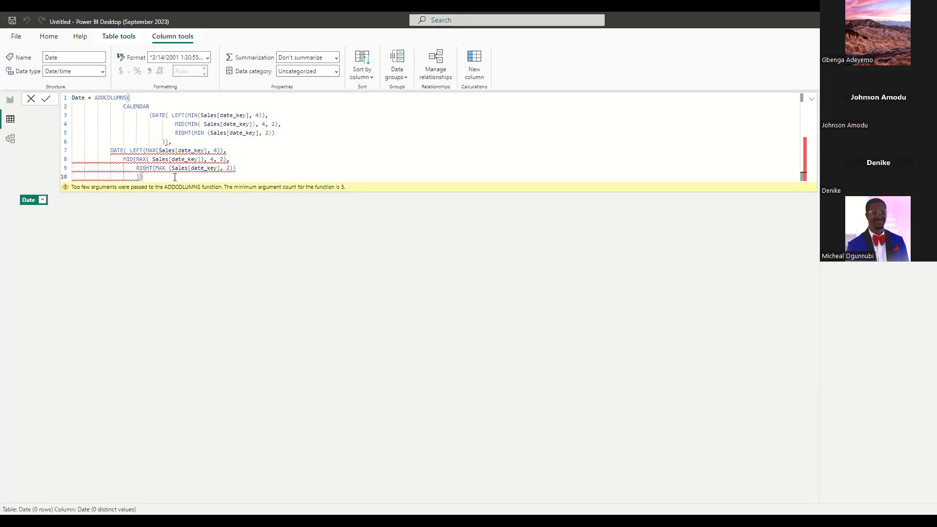
key(BackSpace)
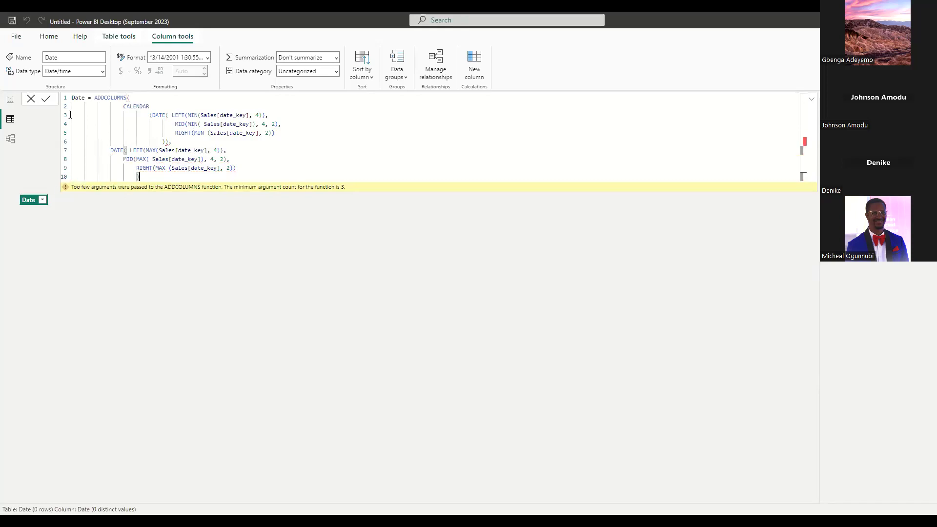
text())
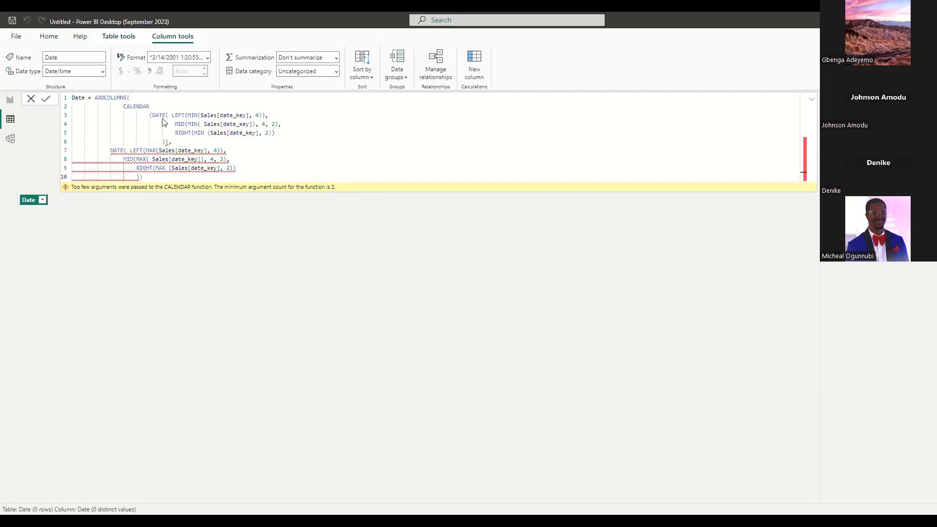
Step: Remove the extra closing parenthesis before the start date's comma and try a third closing parenthesis at the formula's end
click(169, 141)
key(BackSpace)
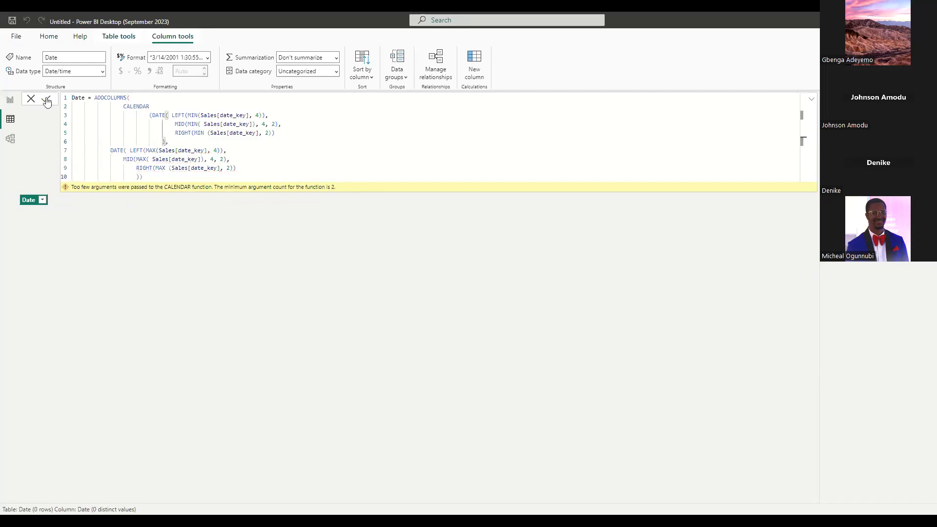
click(149, 176)
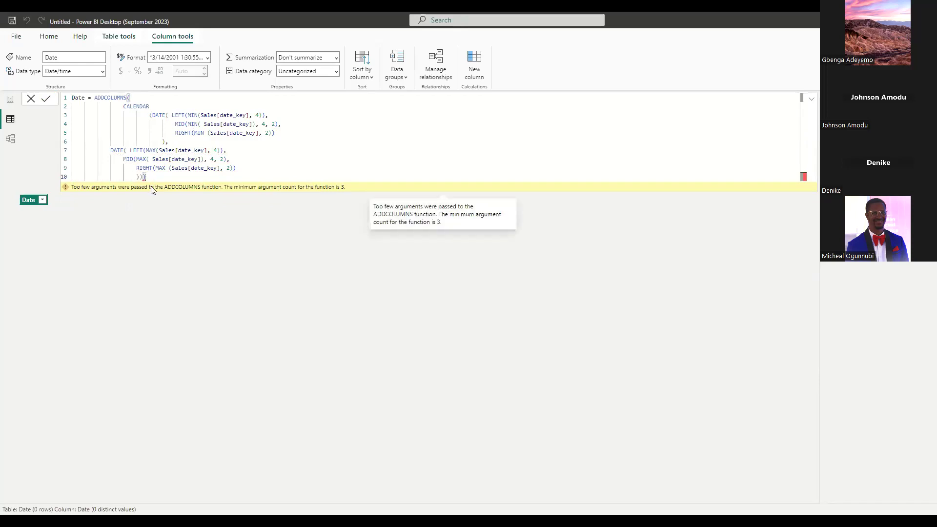
key(BackSpace)
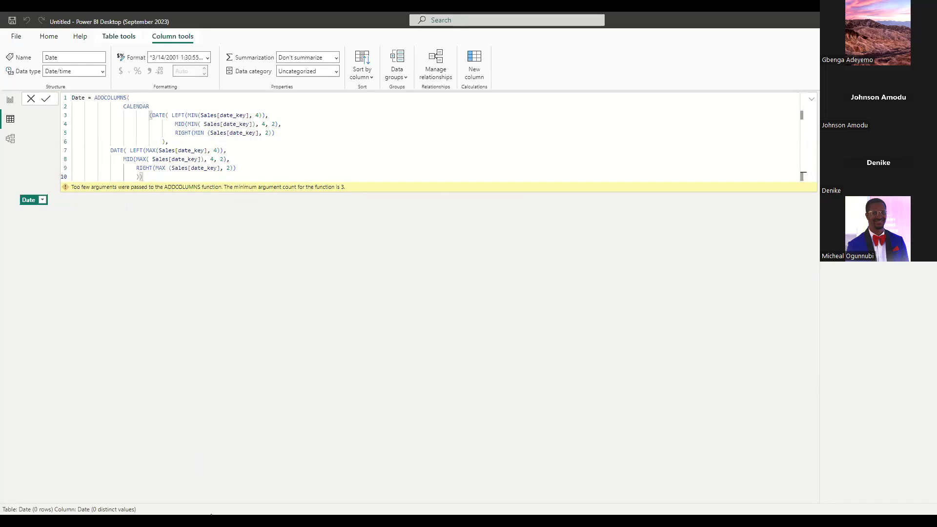
text())
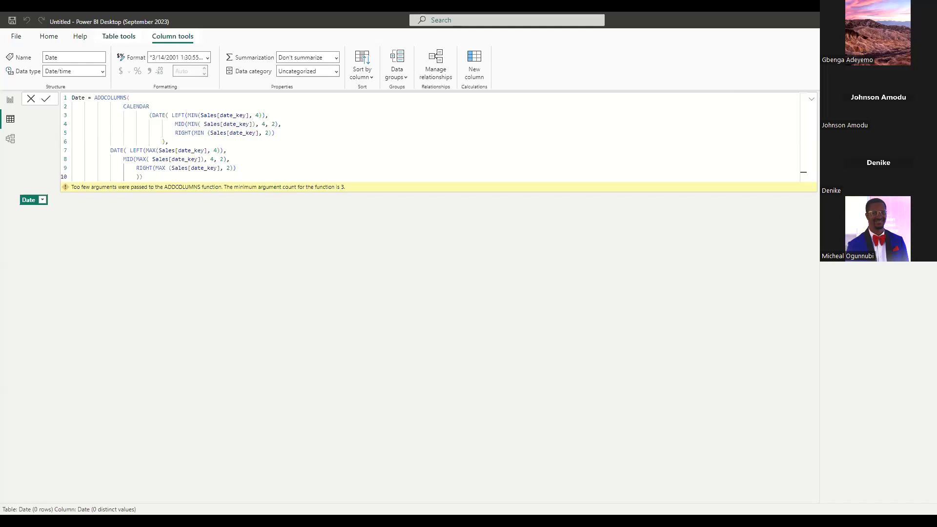
Step: Replace everything after the opening parenthesis of the end-date DATE with YEAR(TODAY()) as its year argument
click(310, 173)
drag(142, 177, 129, 150)
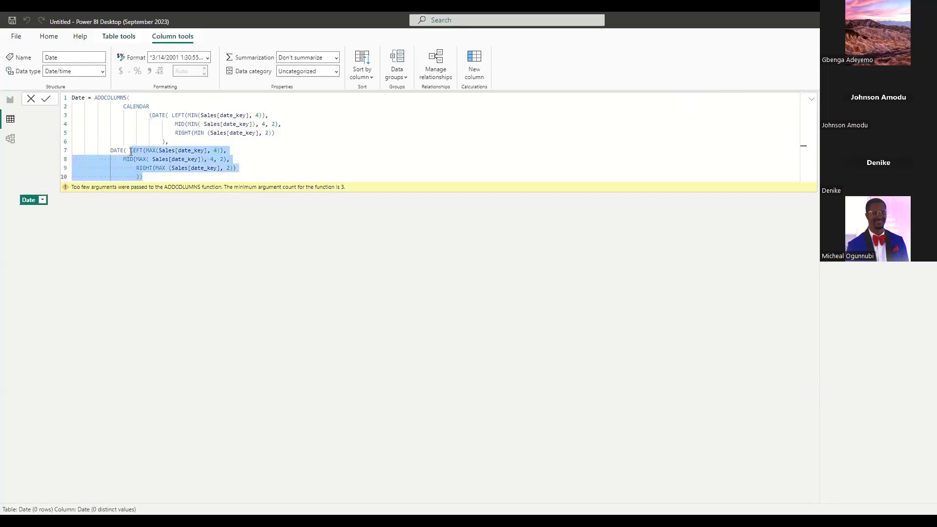
text(DATE( DATE)
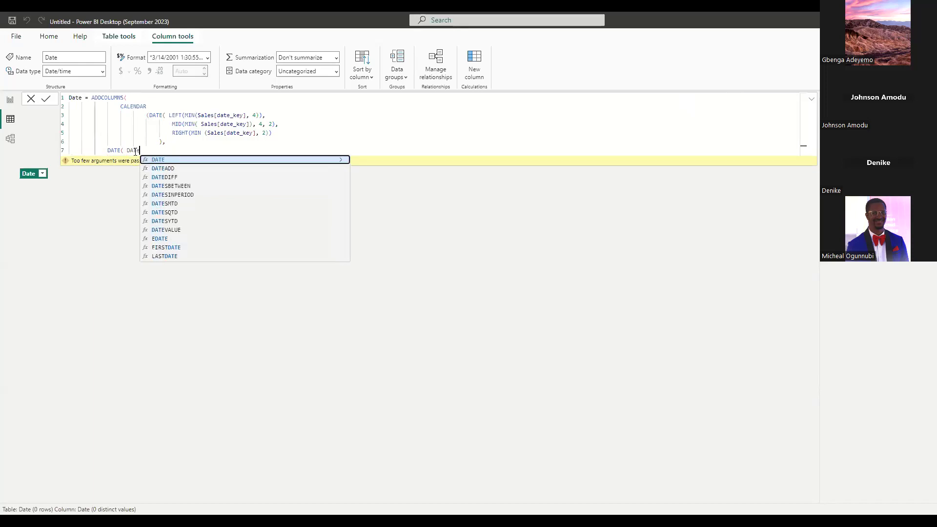
key(BackSpace)
key(BackSpace)
key(BackSpace)
key(BackSpace)
text(YEAR)
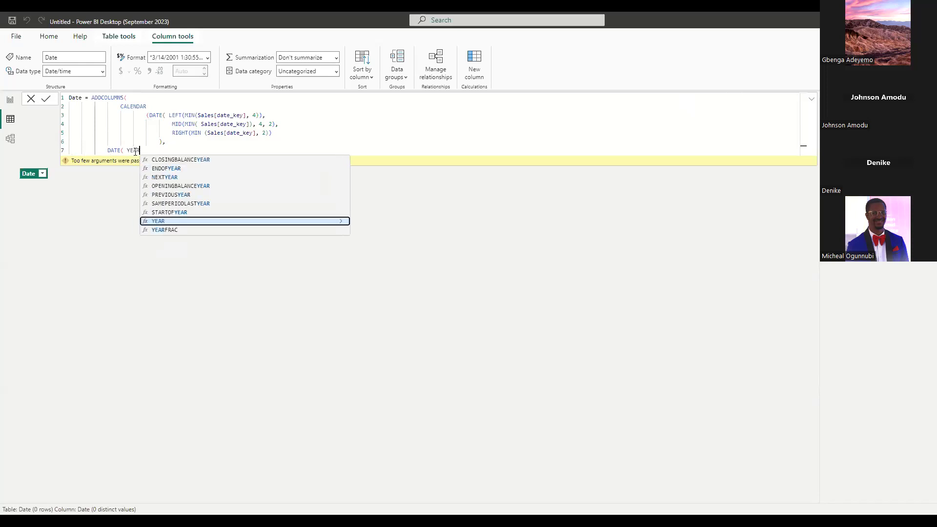
text((TODAY)
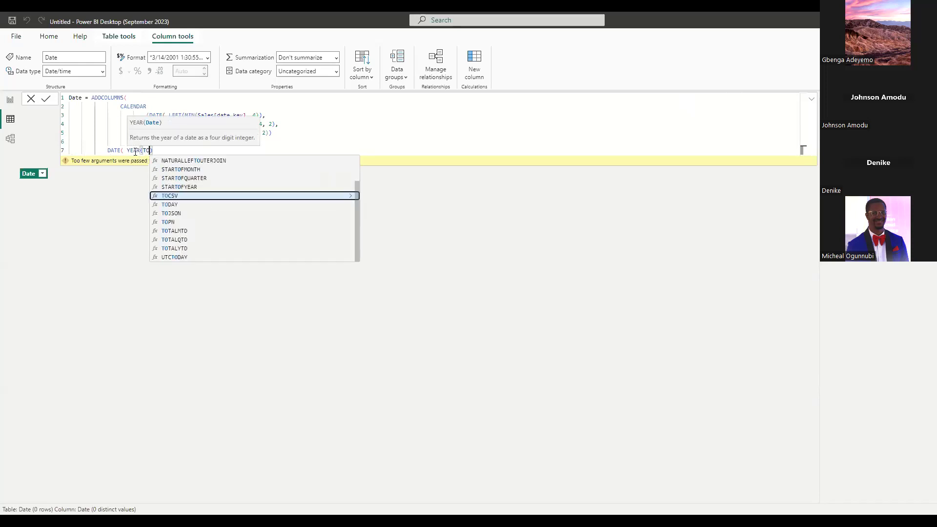
text(()))
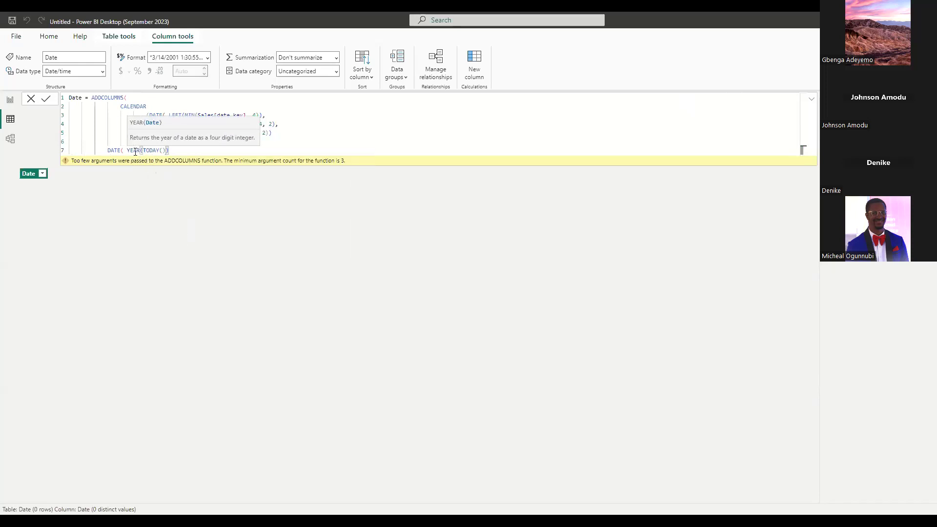
Step: Complete the end-date DATE with month 12 and day 31, and close it and the CALENDAR function
text(, )
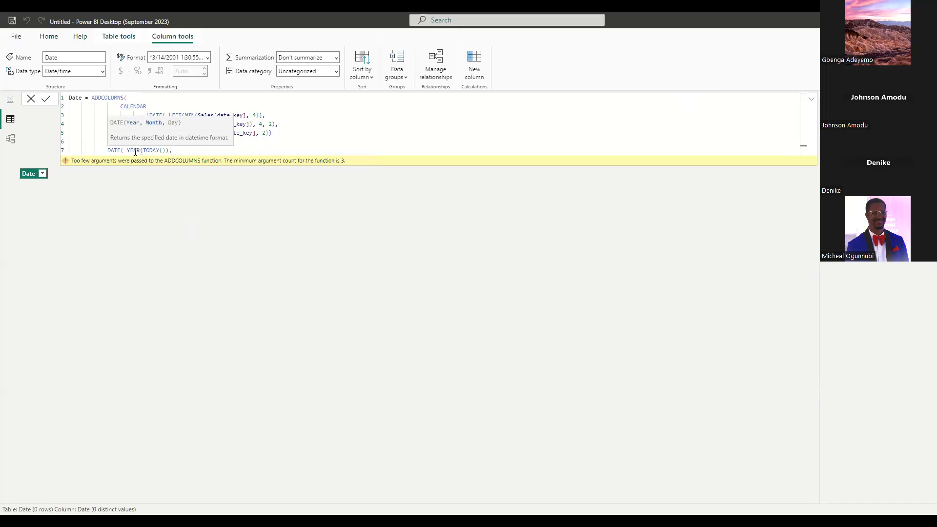
text(12,)
text( 1)
text(31))
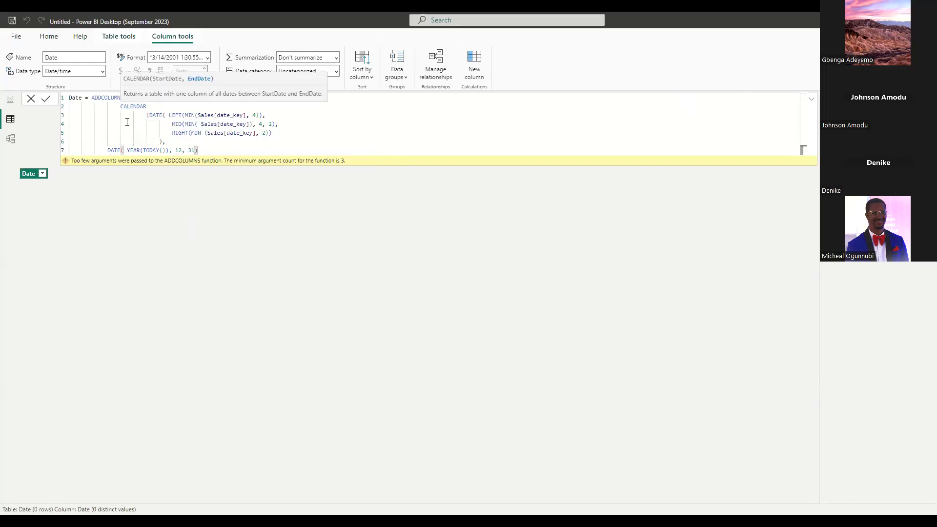
text())
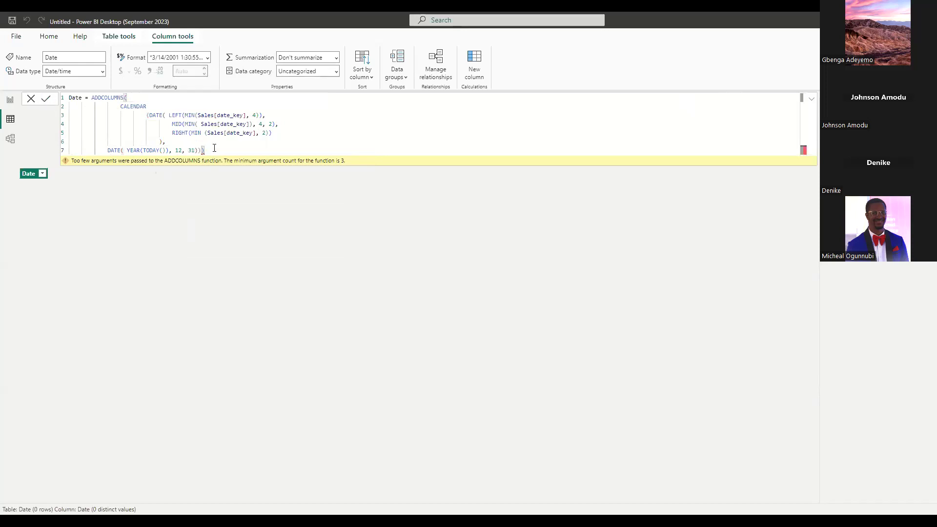
Step: Check the bracket pairs in the start date, retype its closing parenthesis and comma, and try another closing parenthesis at the formula's end
click(262, 116)
text())
text(),)
click(275, 124)
click(270, 132)
click(163, 141)
key(BackSpace)
text(,)
key(BackSpace)
key(BackSpace)
text(),)
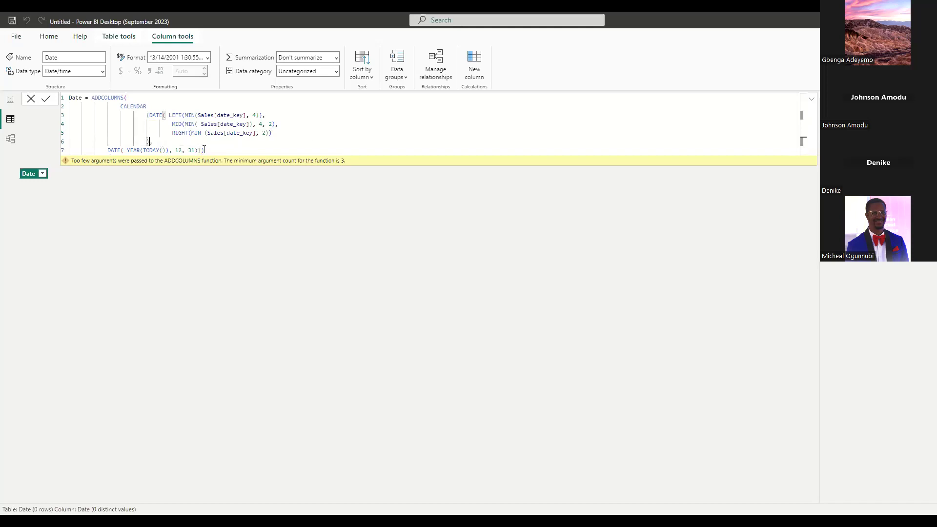
click(204, 151)
text())
drag(205, 151, 99, 99)
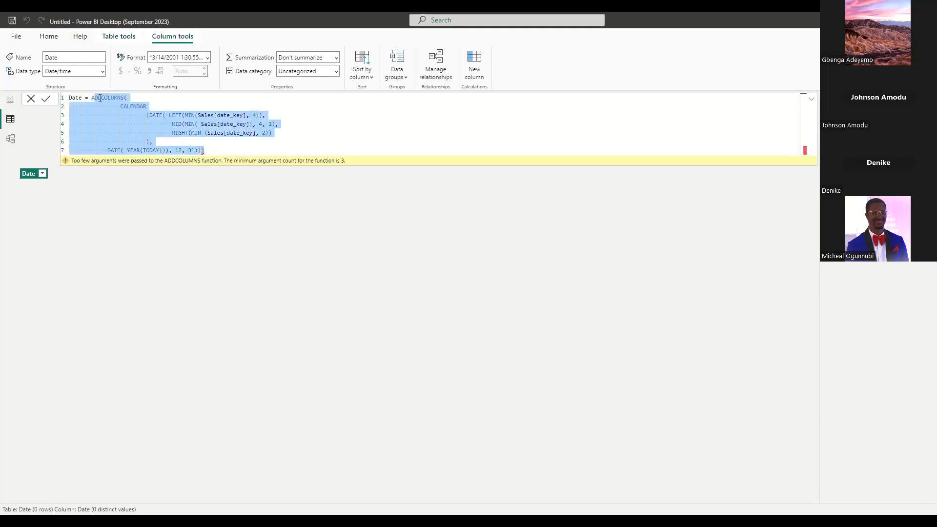
key(BackSpace)
key(ctrl+z)
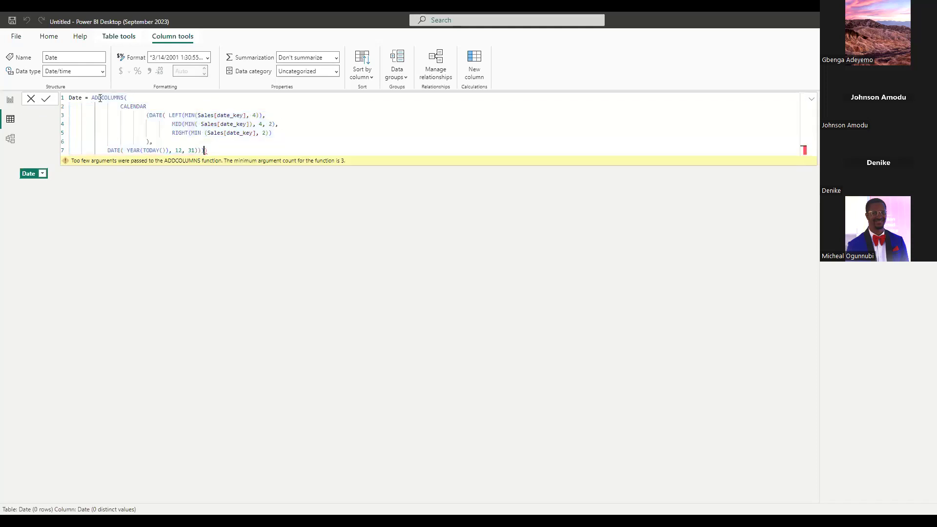
Step: Replace everything inside CALENDAR with the fixed start date DATE (2023,01,01) and end date DATE(2024, 12, 31)
drag(210, 151, 148, 106)
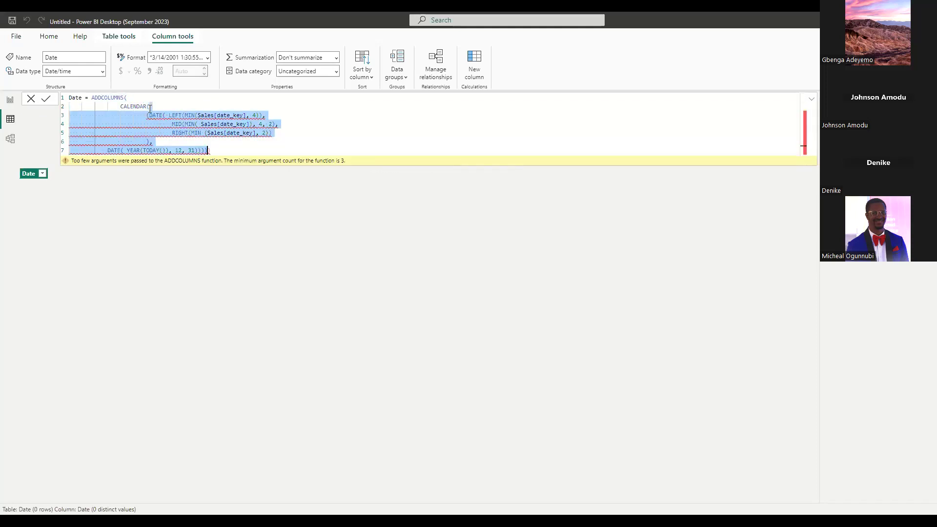
text(DATE (2023)
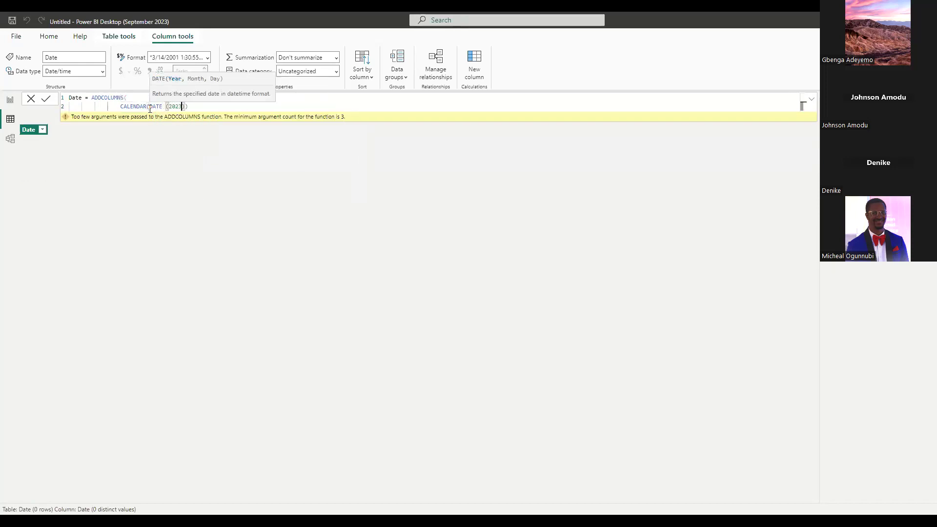
text(,01,01), )
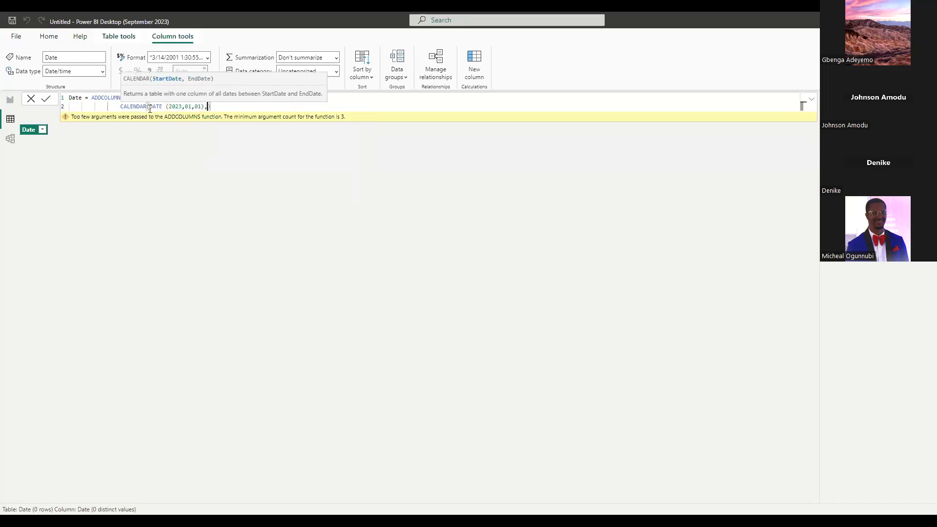
text(DATE(2)
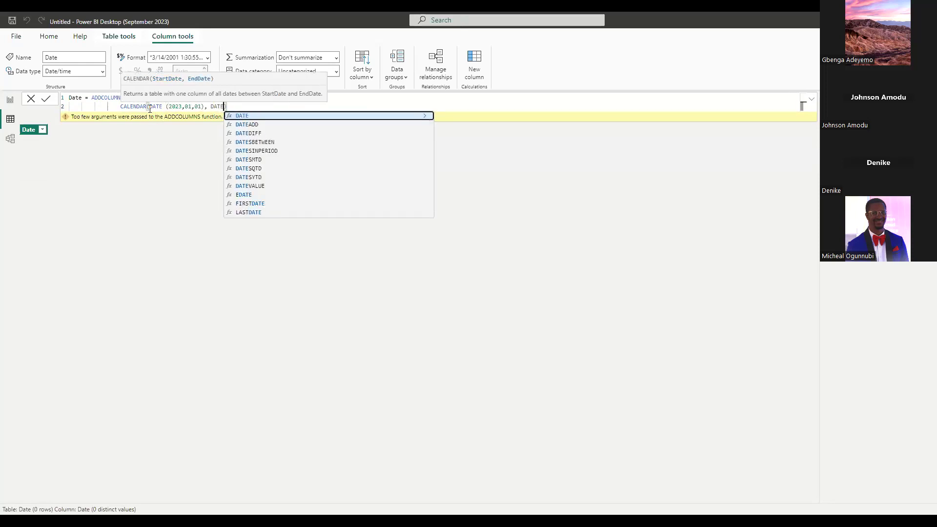
text(024,)
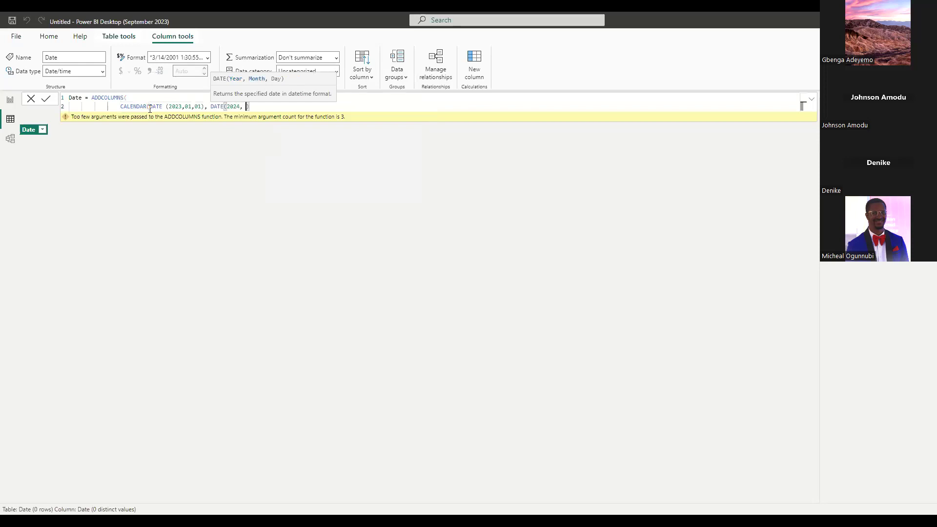
text( 12, 31)
Step: Put the closing parentheses of CALENDAR and ADDCOLUMNS on a new line and check the bracket pairs
click(280, 107)
key(shift+Return)
text(),)
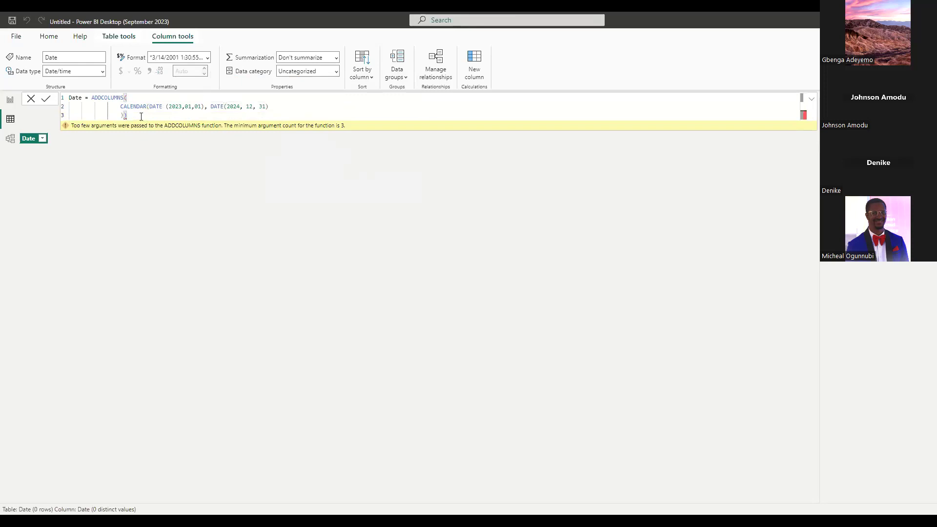
click(202, 106)
click(159, 106)
click(127, 98)
click(205, 106)
Step: Remove the ADDCOLUMNS wrapper and the indentation so the formula starts directly with CALENDAR after the equals sign
drag(127, 98, 96, 98)
key(Delete)
key(Delete)
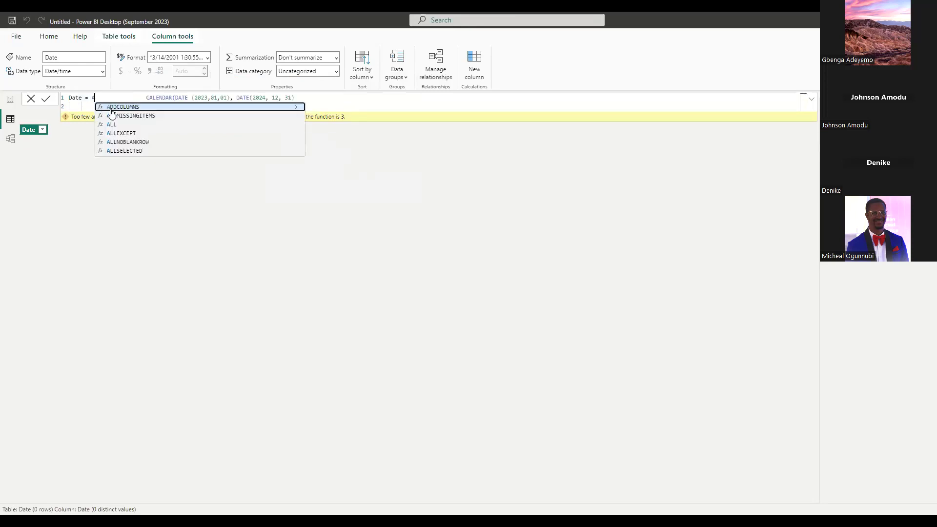
key(Escape)
key(BackSpace)
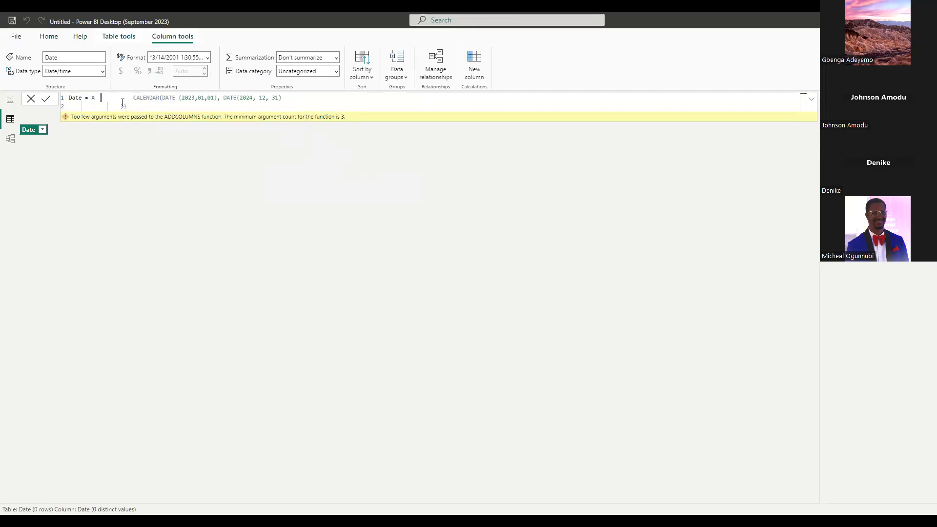
key(Delete)
key(Delete)
key(Delete)
key(Delete)
key(Delete)
key(Delete)
key(Delete)
key(Delete)
key(Delete)
key(Delete)
key(Delete)
key(Delete)
key(Delete)
key(Delete)
key(Delete)
key(Delete)
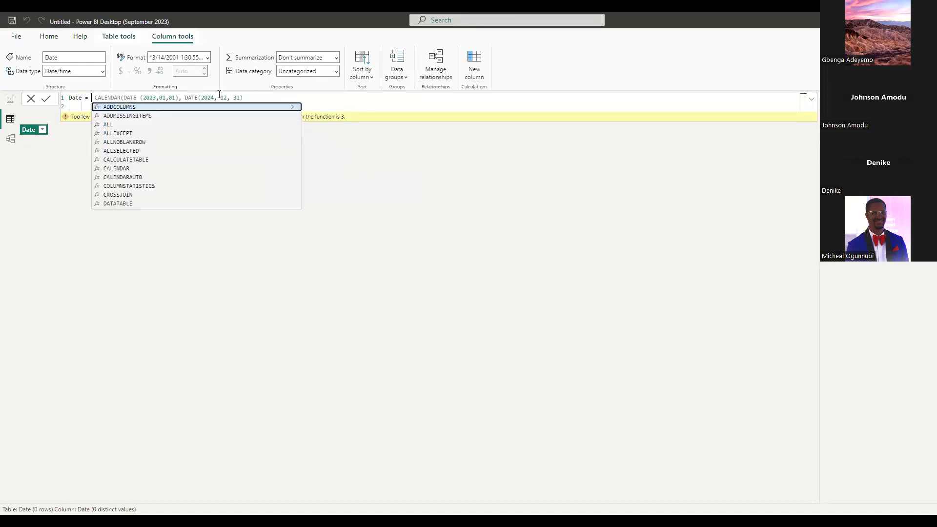
Step: Remove the line break, trailing spaces and surplus parenthesis after the end date, and commit the CALENDAR formula
click(244, 97)
key(Delete)
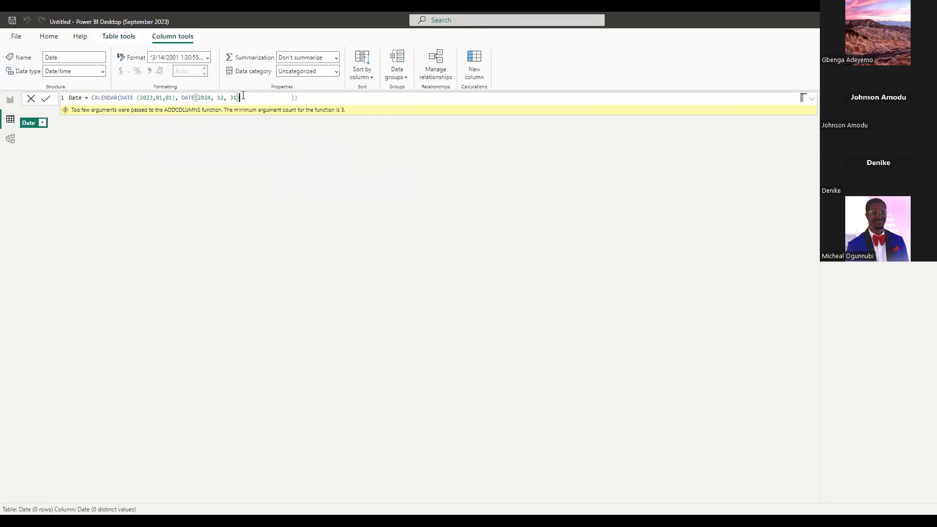
drag(298, 97, 236, 97)
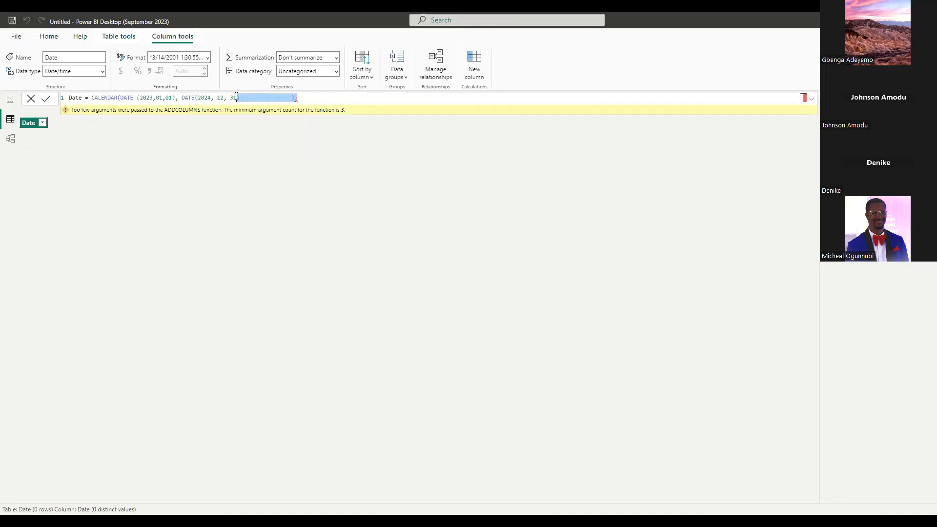
key(Delete)
click(48, 99)
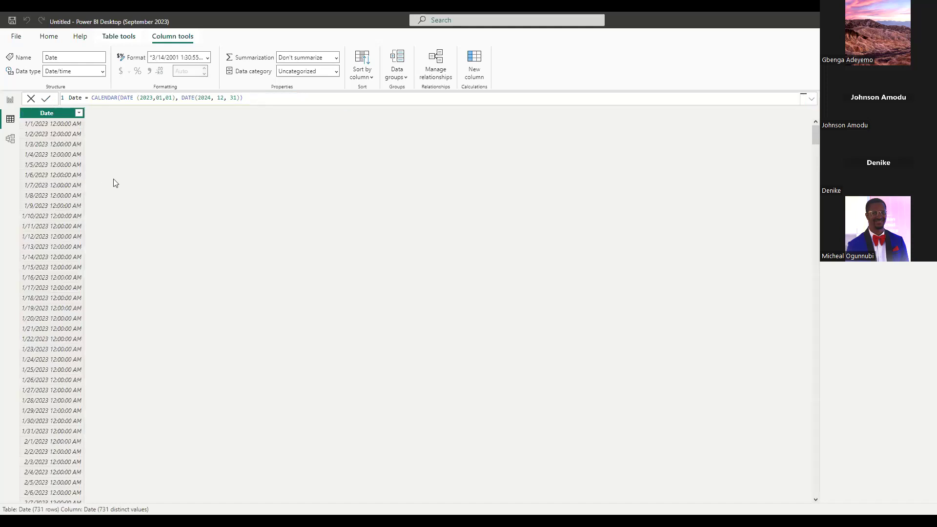
Step: Add a comma after the CALENDAR expression and begin a new line with "Year", FORMAT(date
click(252, 97)
text(,)
key(shift+Return)
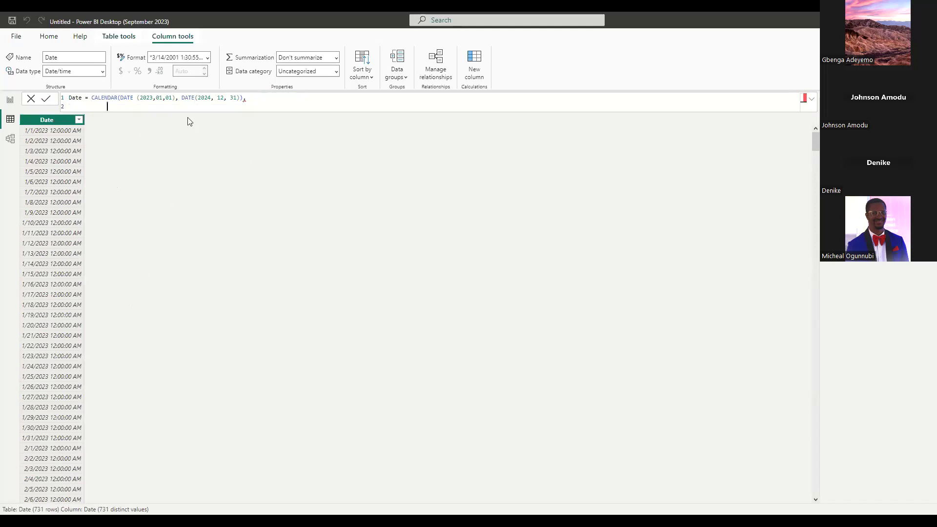
text(Year)
key(BackSpace)
key(BackSpace)
key(BackSpace)
key(BackSpace)
text('Year)
key(BackSpace)
key(BackSpace)
key(BackSpace)
text(ear", FORMAT(date)
Step: Insert ADDCOLUMNS( before CALENDAR and move the CALENDAR expression to its own indented line
click(92, 101)
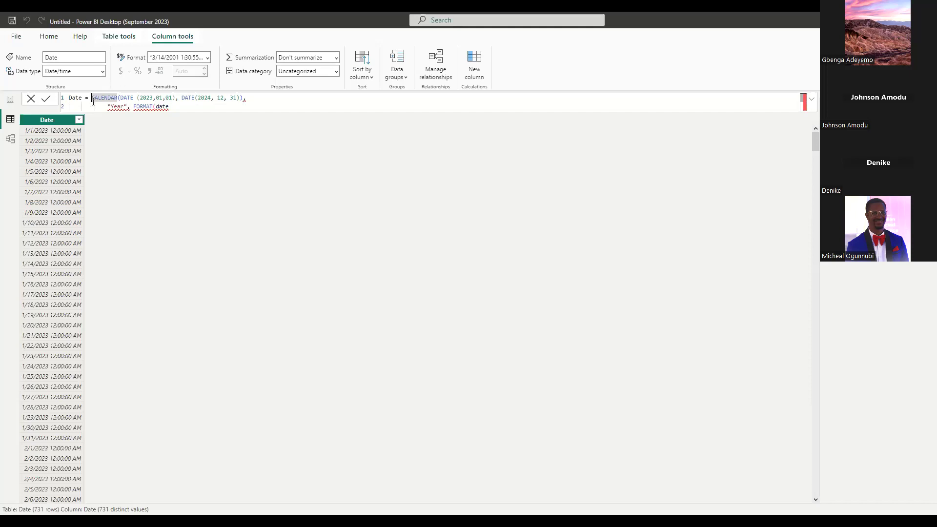
text(ADD)
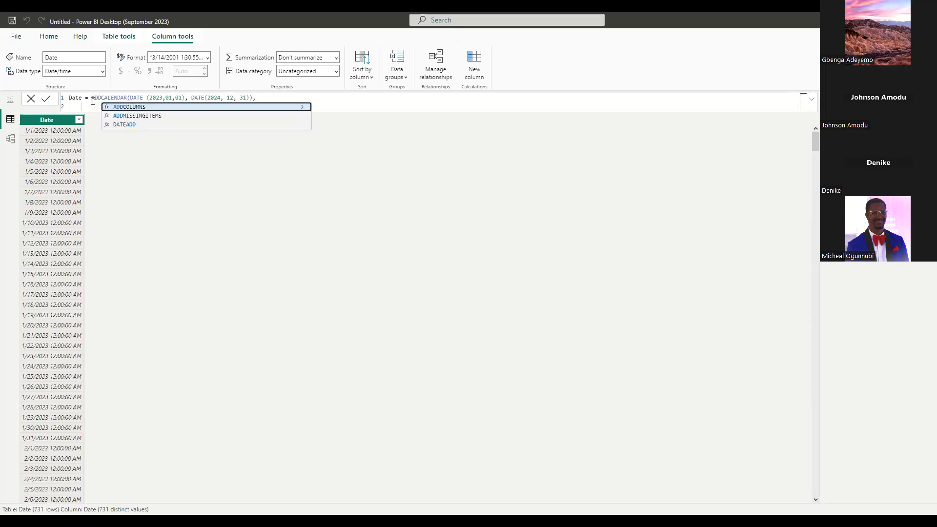
key(Tab)
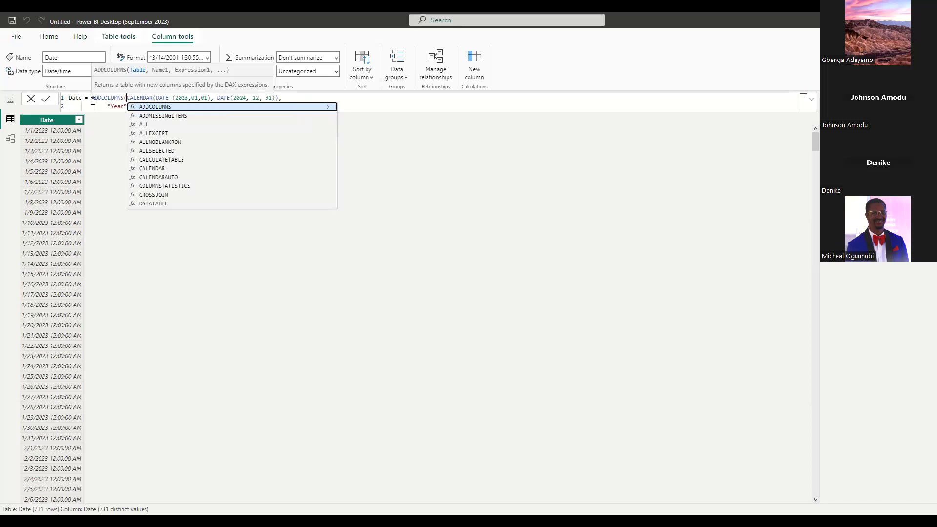
key(shift+Return)
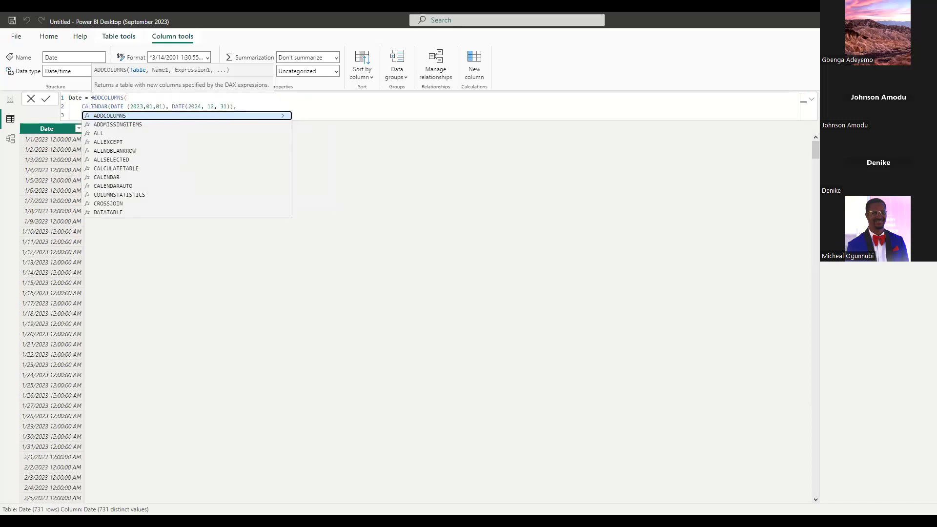
text("Year", FORMAT(date)
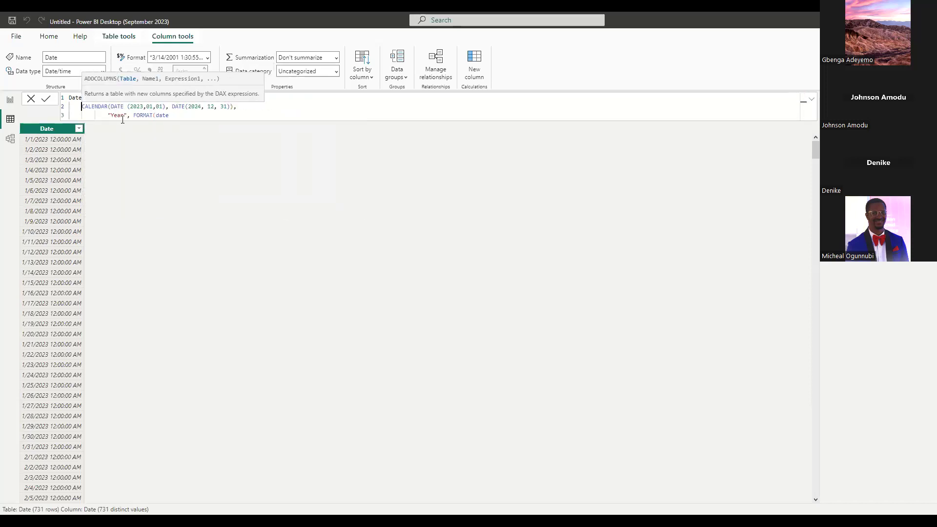
key(Tab)
key(Tab)
key(Tab)
Step: Replace the Year column's FORMAT expression with YEAR(DATE), commit the formula and check its bracket pairs
click(179, 117)
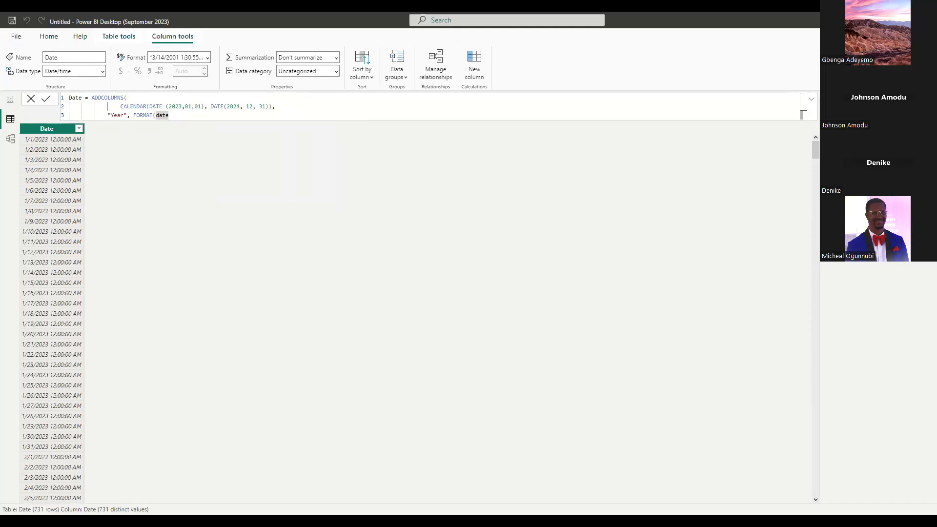
double_click(170, 115)
text(d)
key(BackSpace)
key(BackSpace)
key(BackSpace)
key(BackSpace)
key(BackSpace)
key(BackSpace)
key(BackSpace)
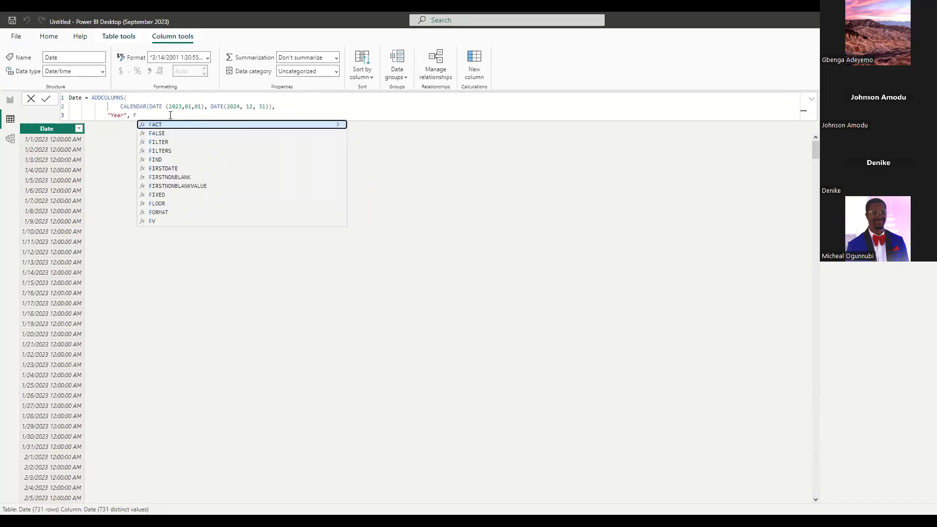
key(BackSpace)
text(YEAR(date)
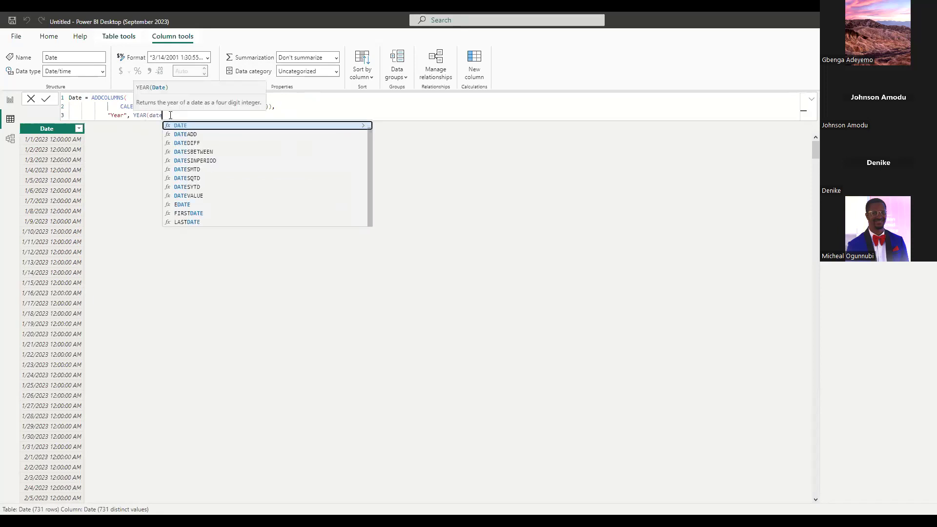
key(Tab)
key(BackSpace)
text())
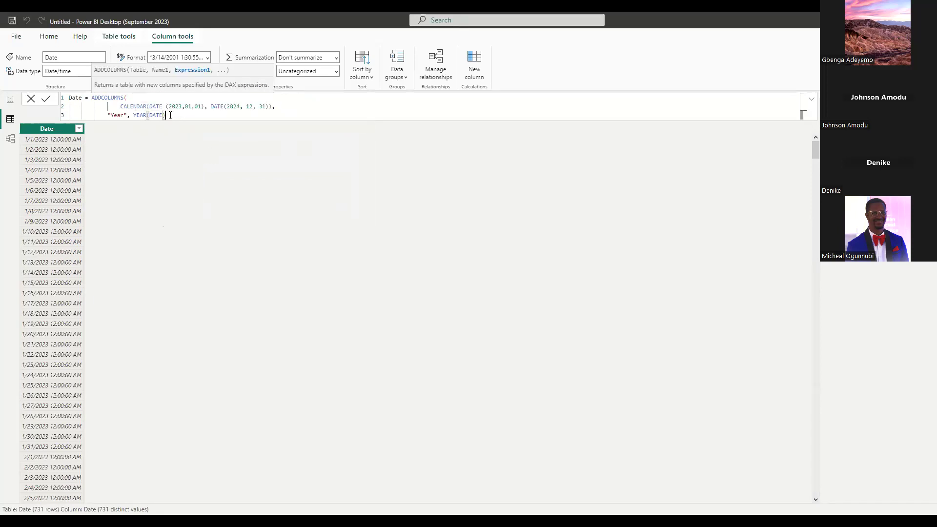
click(45, 100)
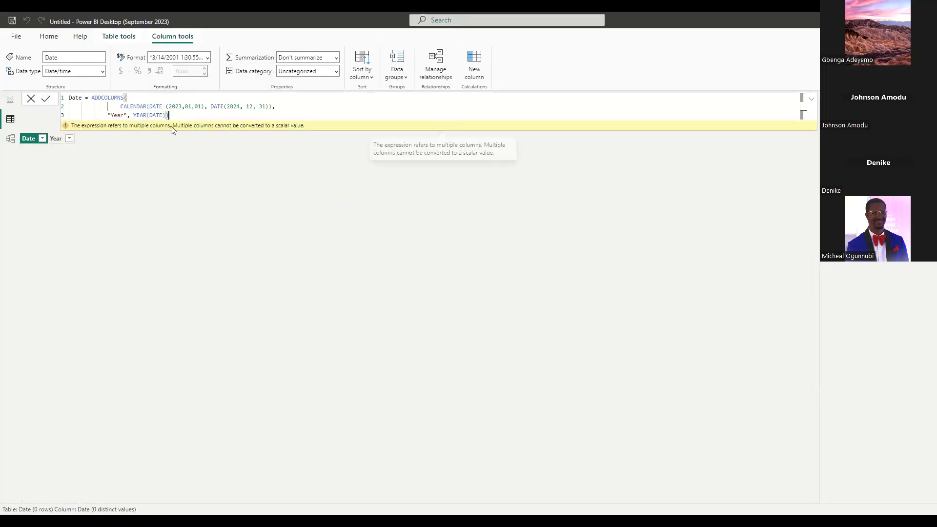
click(272, 106)
click(184, 115)
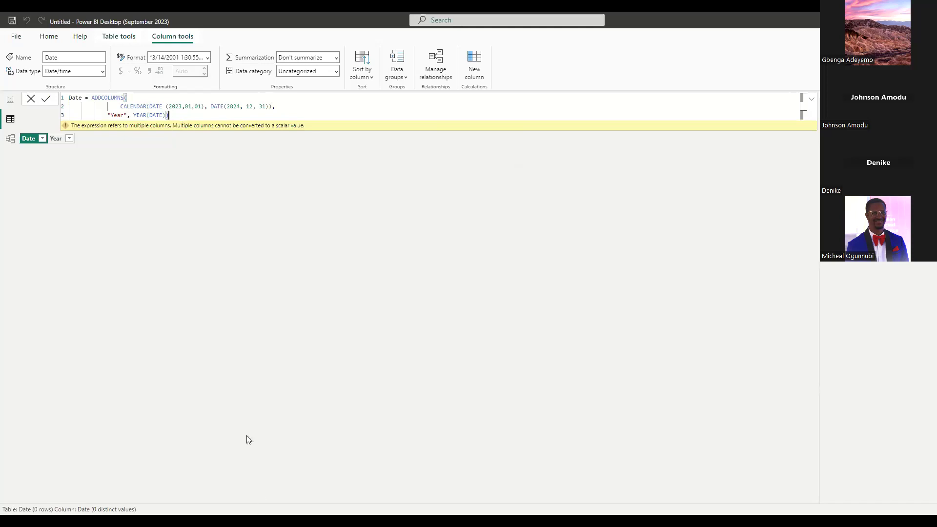
Step: Try Date in mixed case as YEAR's argument and look through the suggestions for a matching column
key(BackSpace)
key(BackSpace)
key(Escape)
key(BackSpace)
key(BackSpace)
key(BackSpace)
text(ate)
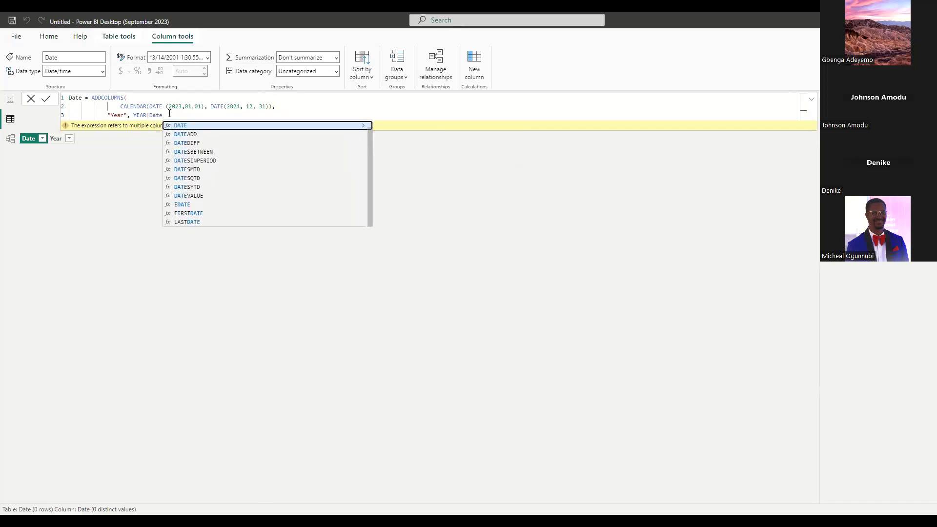
key(Down)
key(Down)
key(Down)
key(Down)
key(Down)
key(Down)
key(Down)
key(Down)
key(Down)
key(Down)
key(Down)
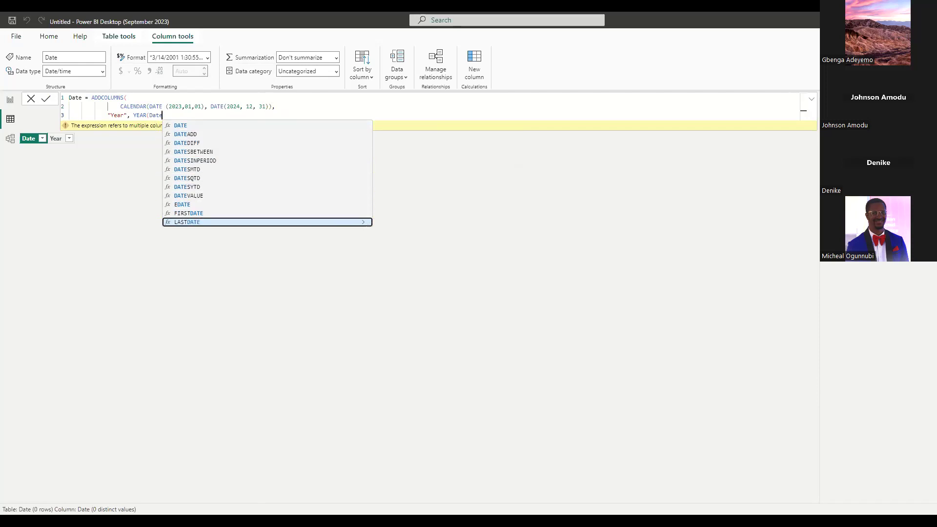
click(59, 467)
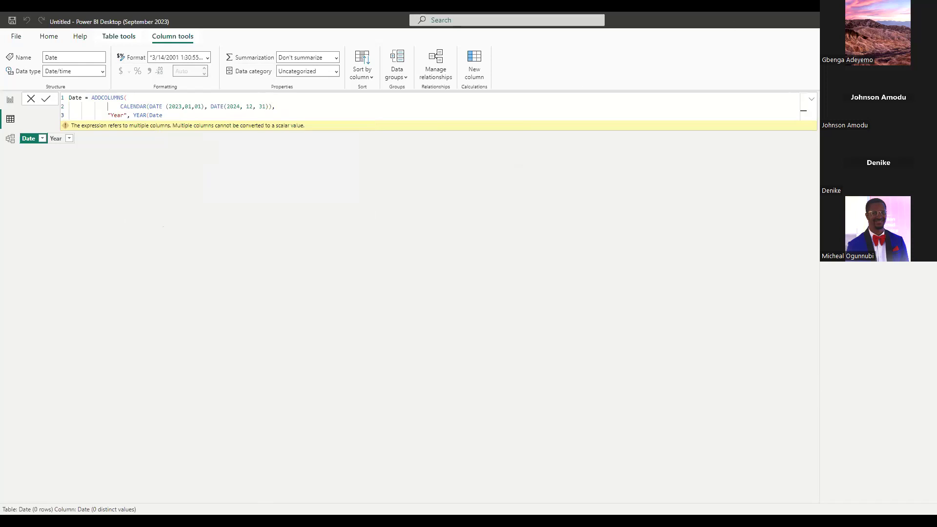
Step: Replace YEAR's argument with the column reference [Date]
key(BackSpace)
key(BackSpace)
key(BackSpace)
key(BackSpace)
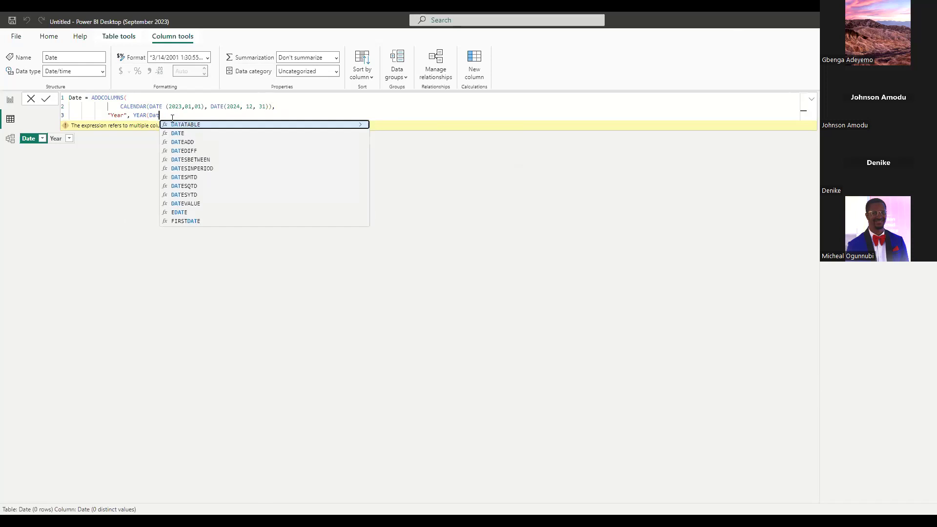
text([Date])
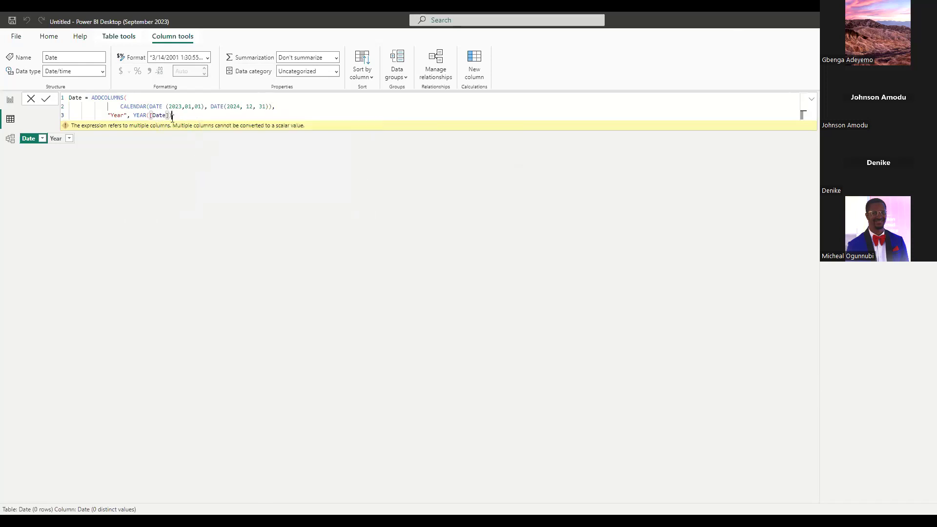
Step: Commit the Year column formula and add a "Month" column defined as MONTH([Date])
key(Return)
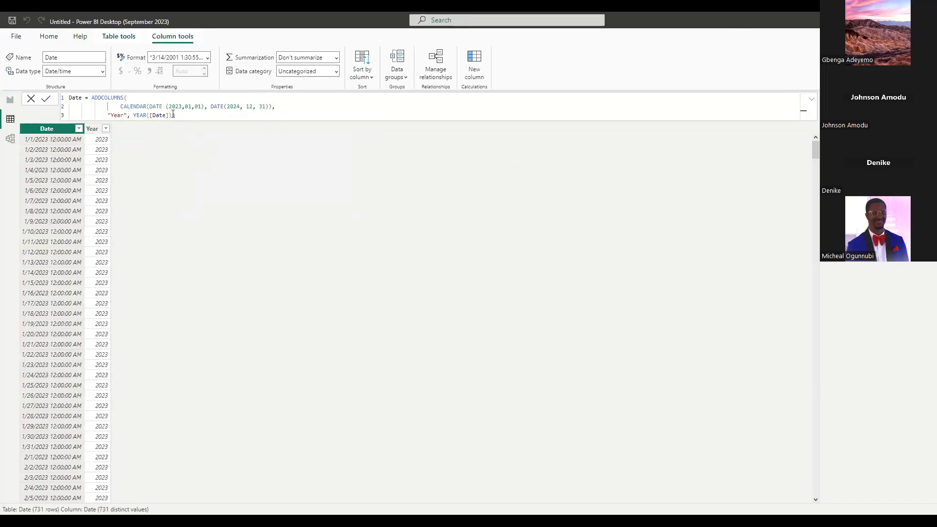
click(173, 115)
key(shift+Return)
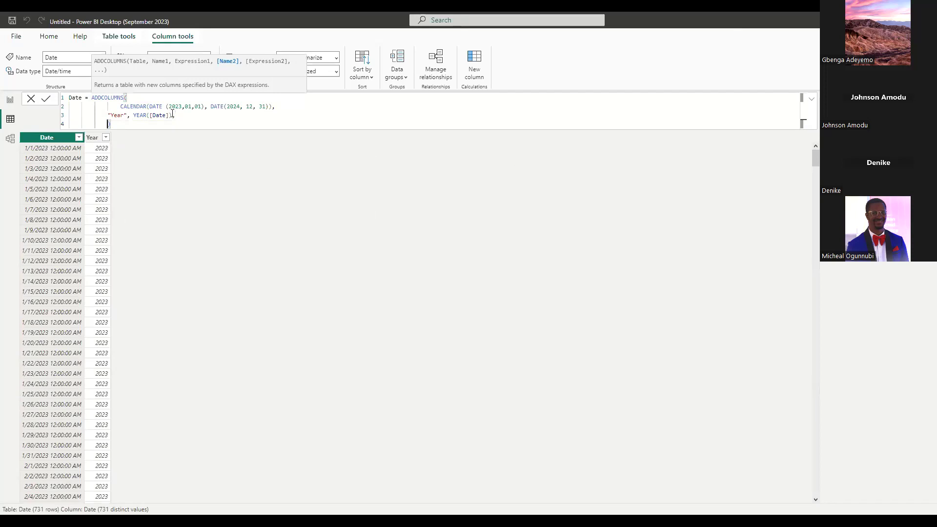
text("Month", MONTH(date)
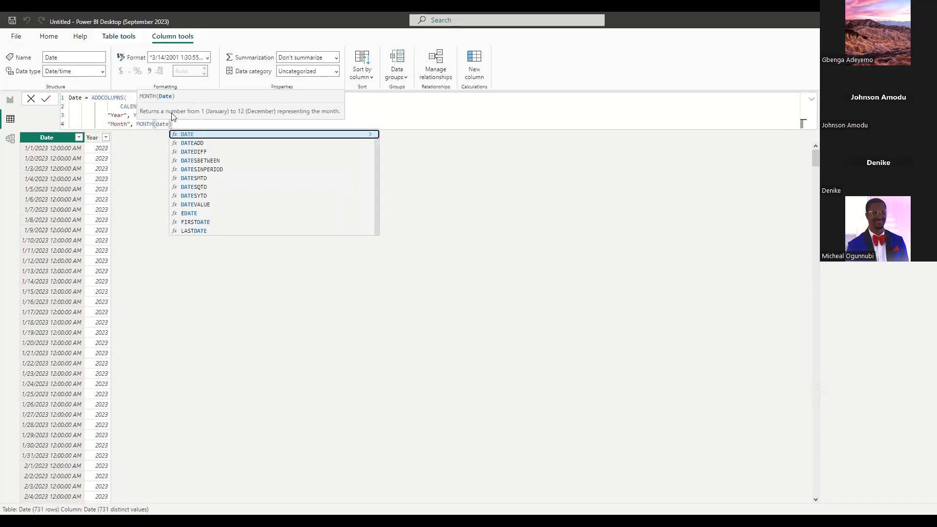
click(180, 124)
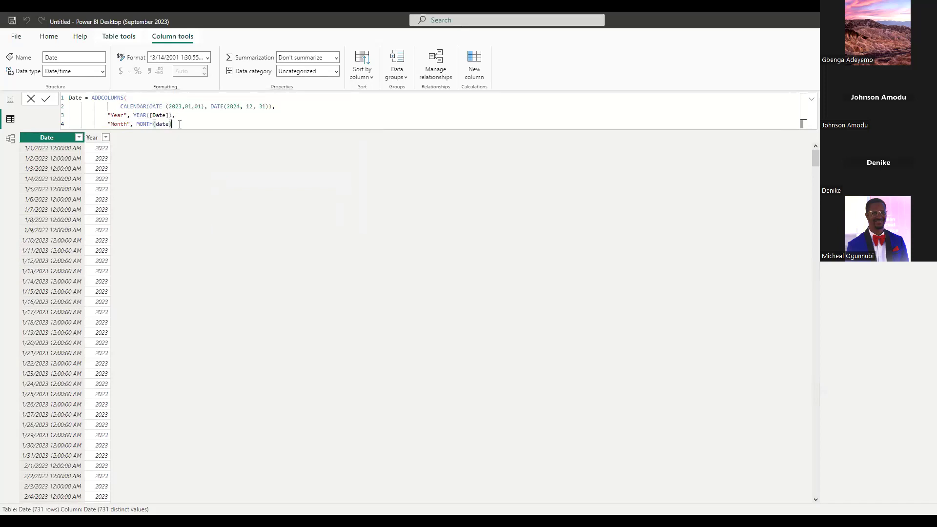
double_click(169, 125)
key(BackSpace)
key(Escape)
text([Date])
click(50, 99)
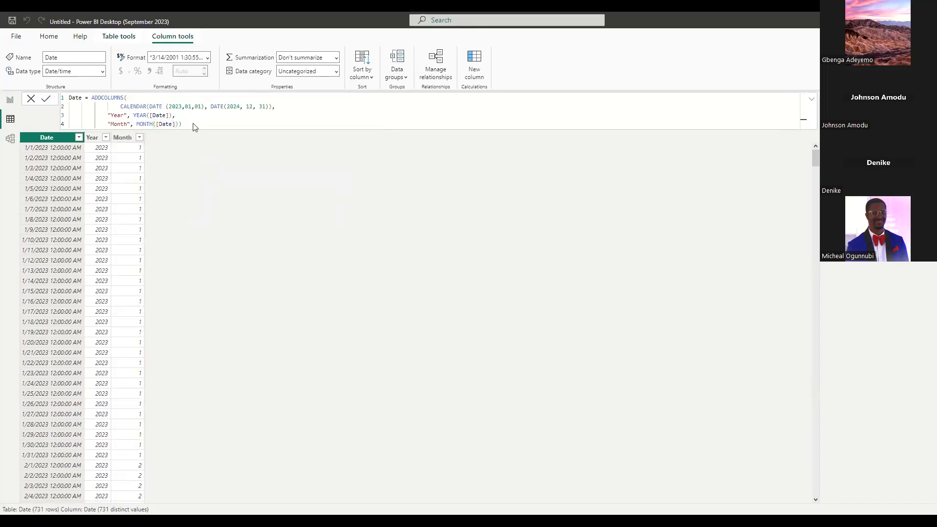
Step: Rename the "Month" column to "MonthNum" in the formula and commit it
scroll(115, 253, down, 8)
scroll(119, 251, up, 8)
click(125, 124)
text(Num)
click(45, 99)
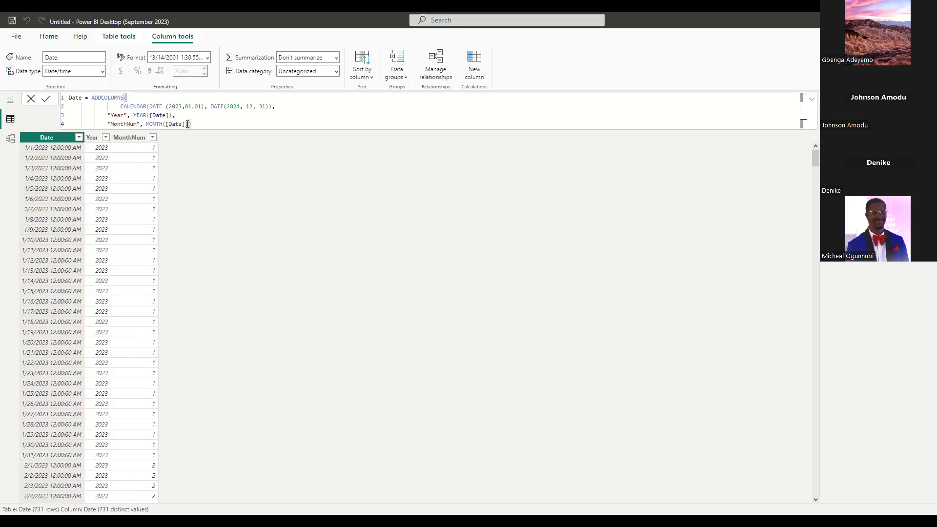
Step: Write a "MonthName" column on a new line of the formula, using FORMAT on [Date] with the "MMM" pattern
key(shift+Return)
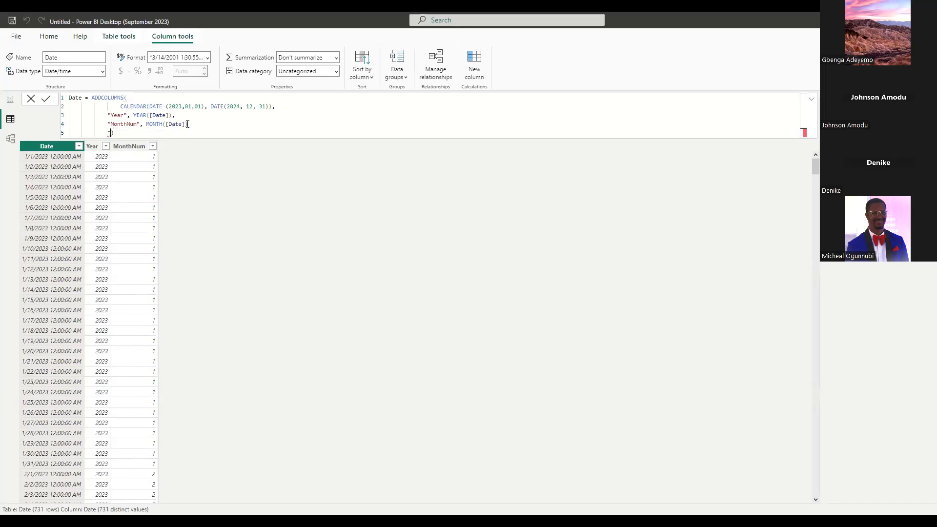
text("MonthName",)
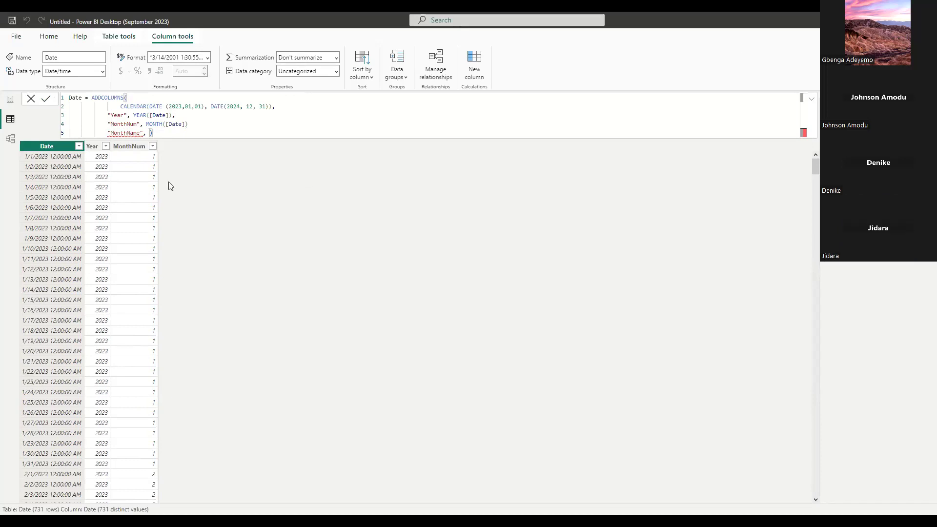
text(FORMAT ([Date])
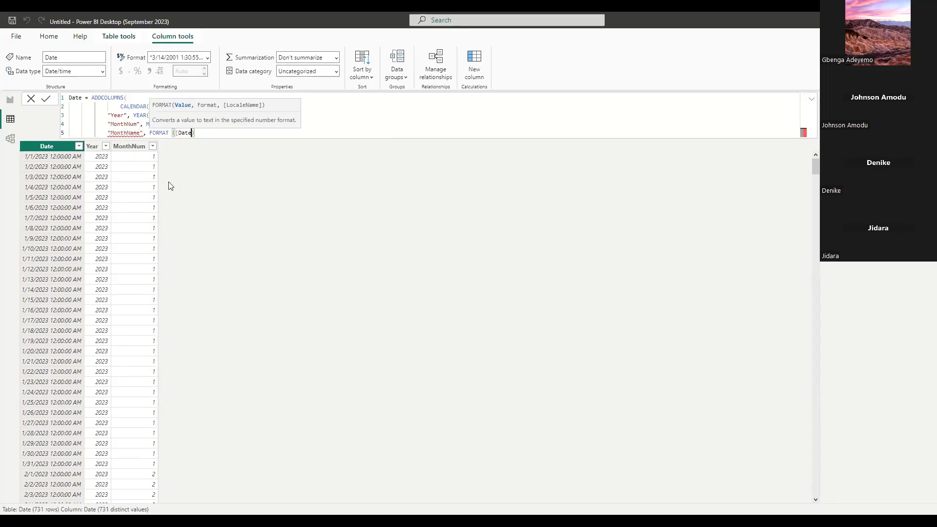
text(, ")
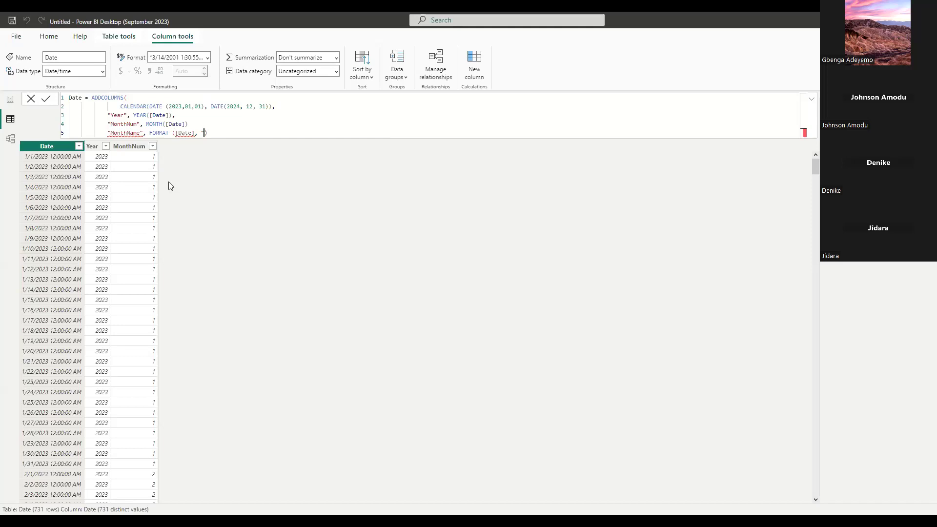
text(MMM")
Step: Correct the brackets of the MonthName expression, add the comma after the MonthNum expression and commit the formula
click(196, 134)
text())
click(190, 124)
text(,)
click(252, 133)
click(199, 133)
key(BackSpace)
click(49, 98)
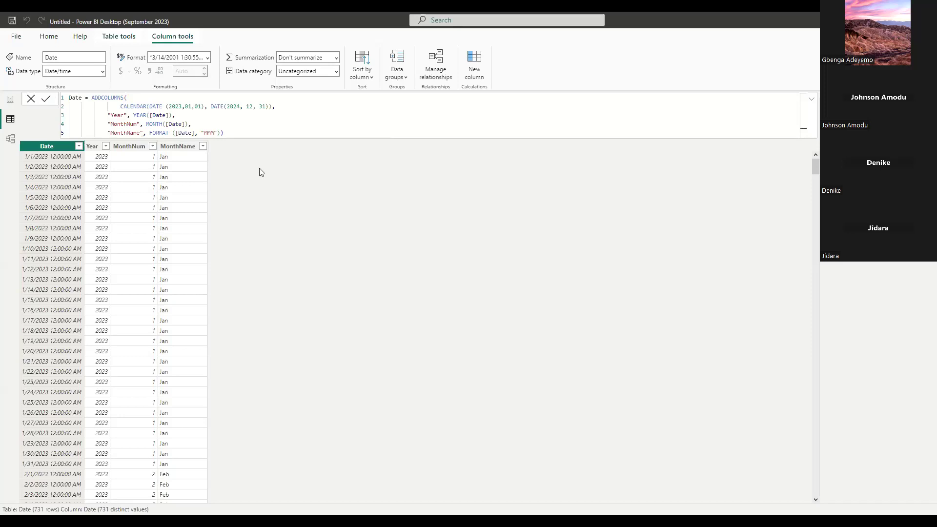
Step: Change the MonthName format pattern to "MMMM" and commit the formula
click(217, 133)
text(M)
key(Return)
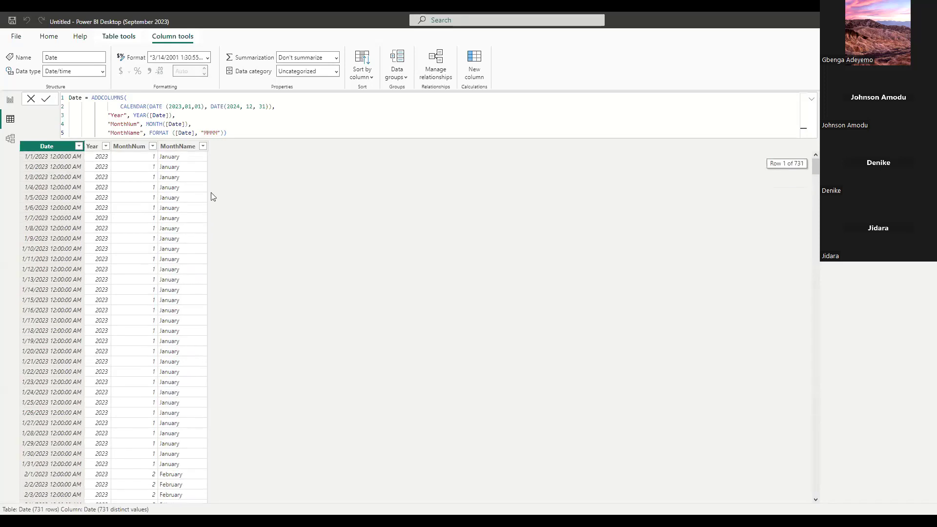
Step: Append the Quarter, QuarterNum, Day, Day_of_week, month_name_short, day_of_month, full_date, month_year, DateValue and Week Num column definitions after MonthName
click(232, 134)
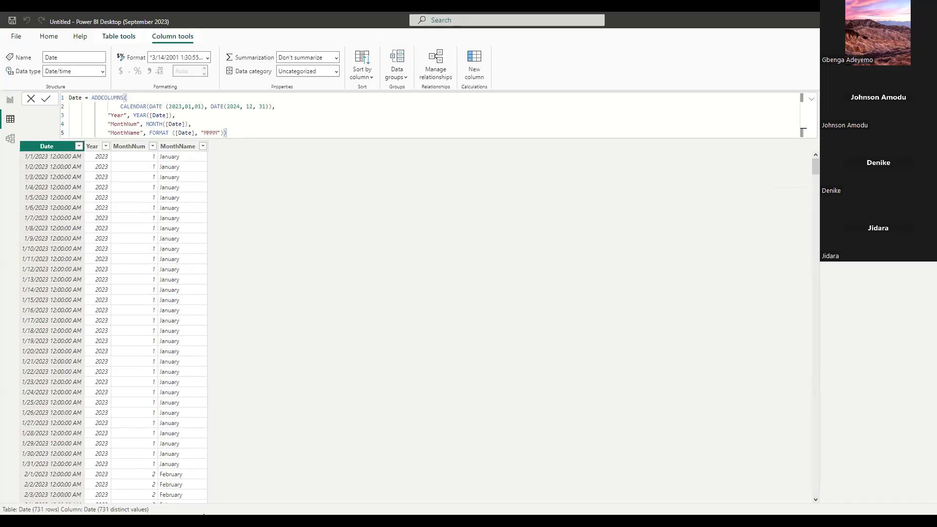
click(27, 479)
text("Quarter", FORMAT( [Date], "\QQ"), "QuarterNum", FORMAT( [Date], "Q"), "Day", DAY([Date]), "Day_of_week", FORMAT ( [Date], "ddd" ), "month_name_short", UPPER(FORMAT([Date], "Mmm")), "day_of_month", FORMAT([Date], "Dd"), "full_date", FORMAT ( [Date], "DDD, dd-MMM-YYYY" ), "month_year", FORMAT ( [Date], "MMM YYYY" ), "DateValue", FORMAT ( [Date], "YYYYMMDD" ), "Week Num", WEEKNUM([Date]),)
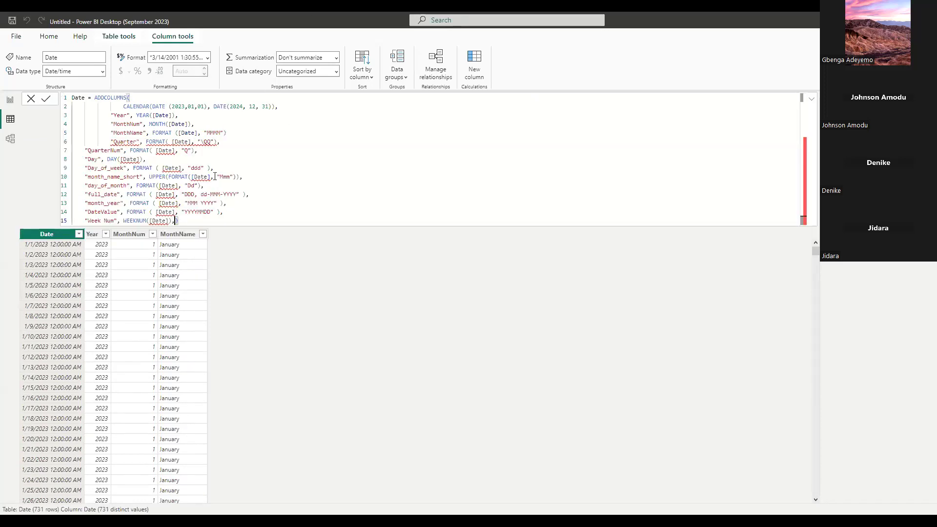
Step: Indent the lines from QuarterNum to Week Num to match the others, fix the separating commas and commit the formula
click(86, 152)
key(Tab)
key(Tab)
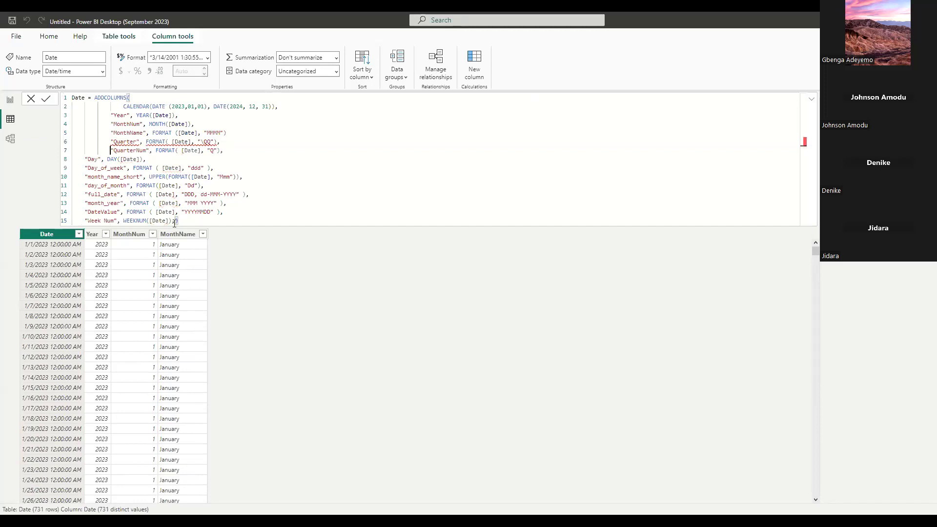
drag(175, 221, 84, 160)
key(Tab)
key(Tab)
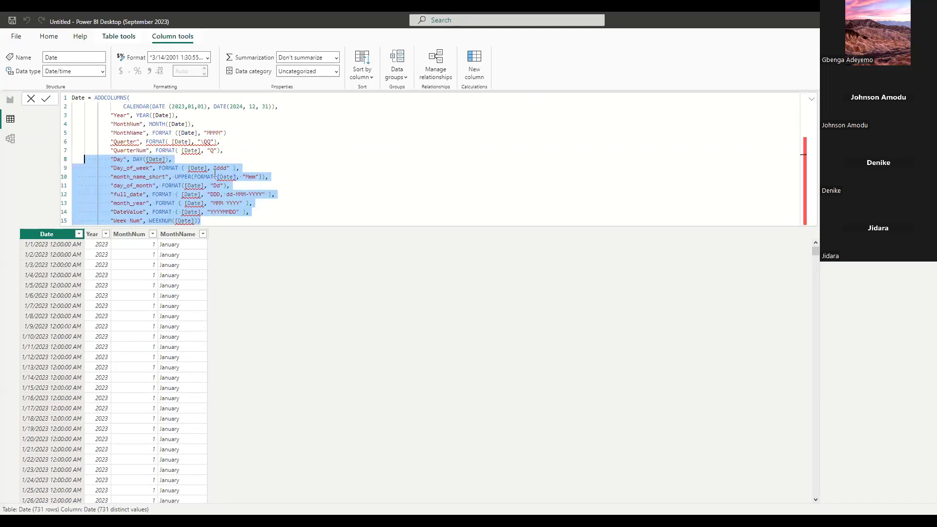
click(229, 158)
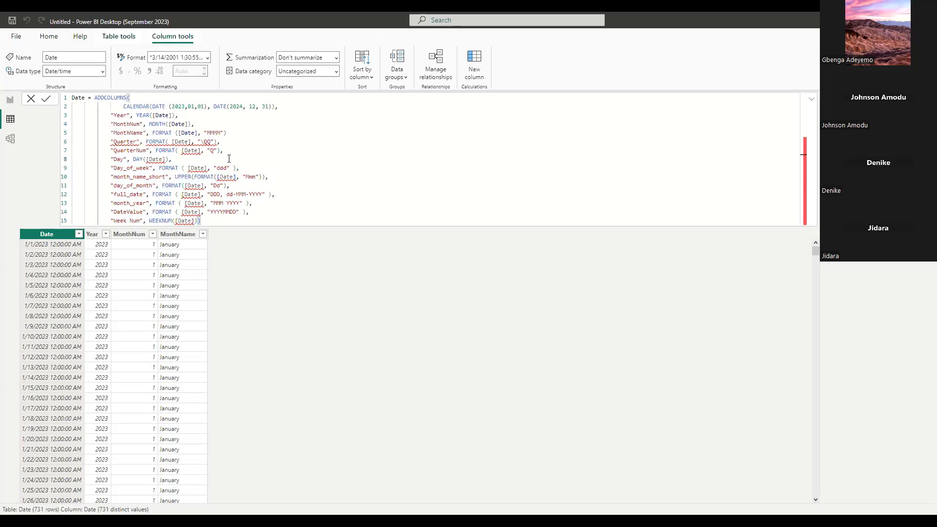
key(Return)
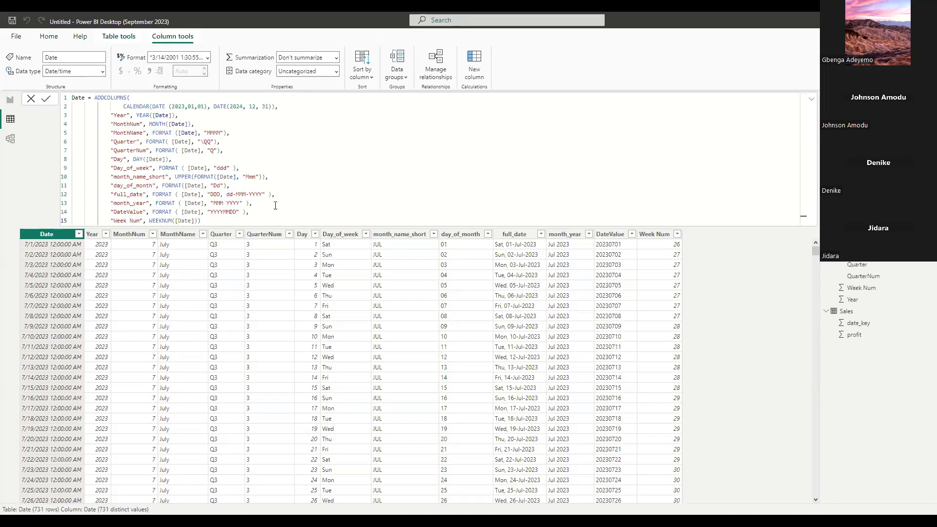
Step: Add an empty card visual to report Page 1 and return to the Date table's data
click(10, 99)
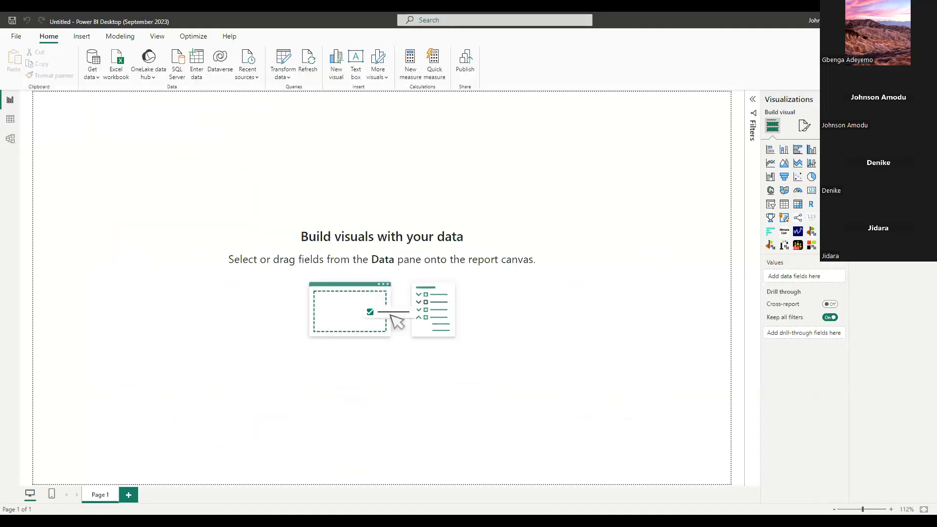
click(10, 119)
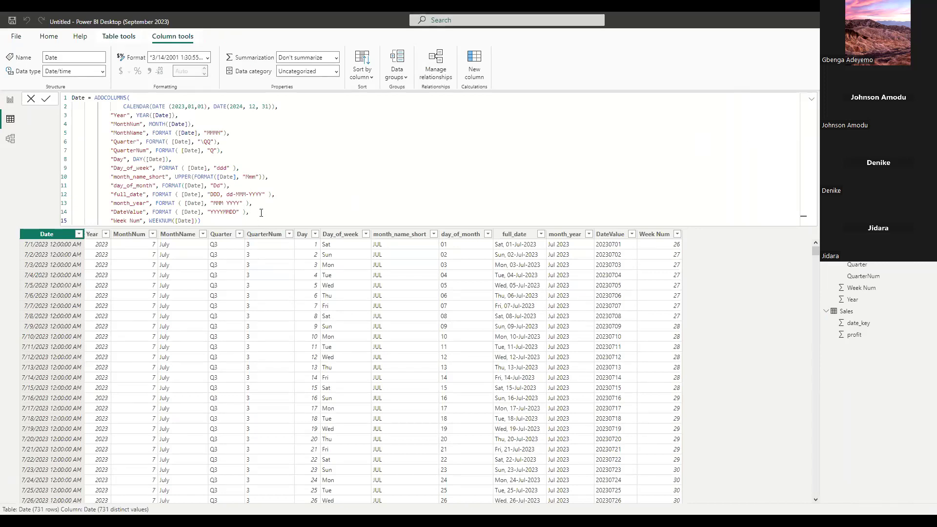
click(11, 101)
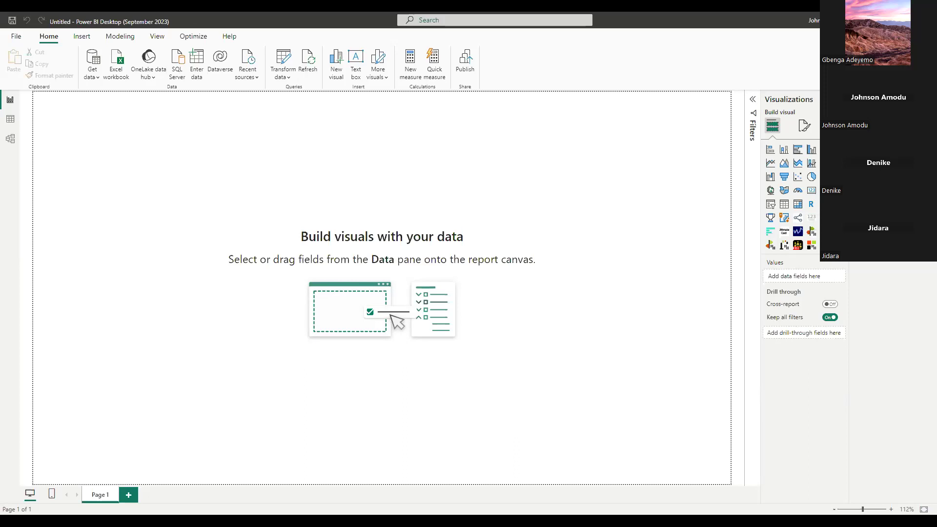
click(811, 191)
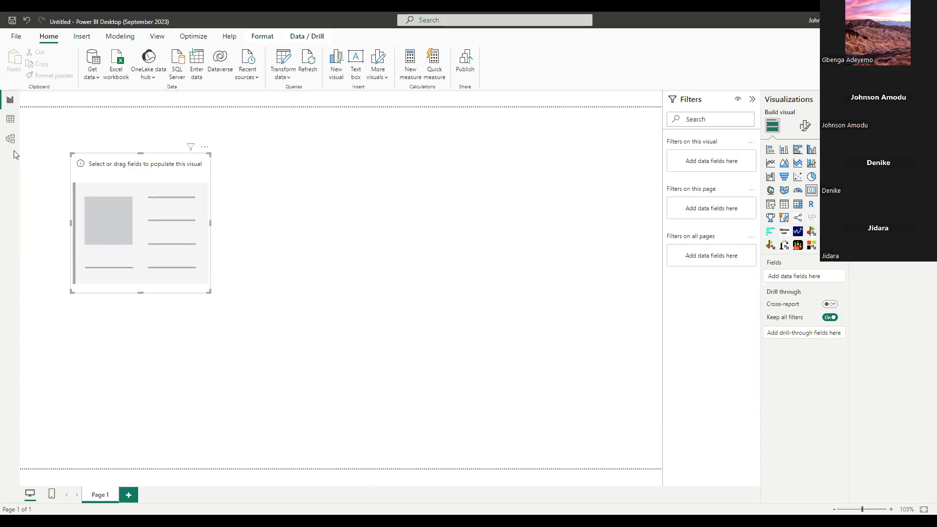
click(10, 119)
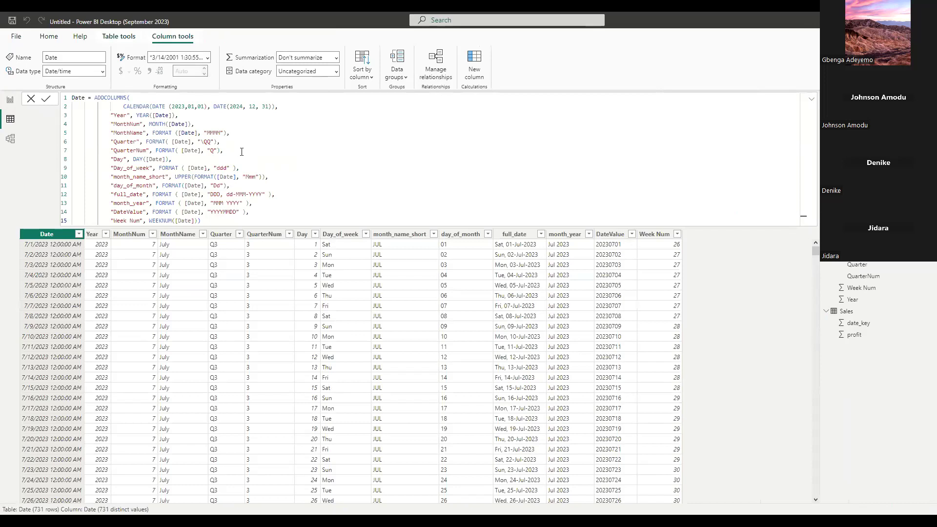
click(192, 143)
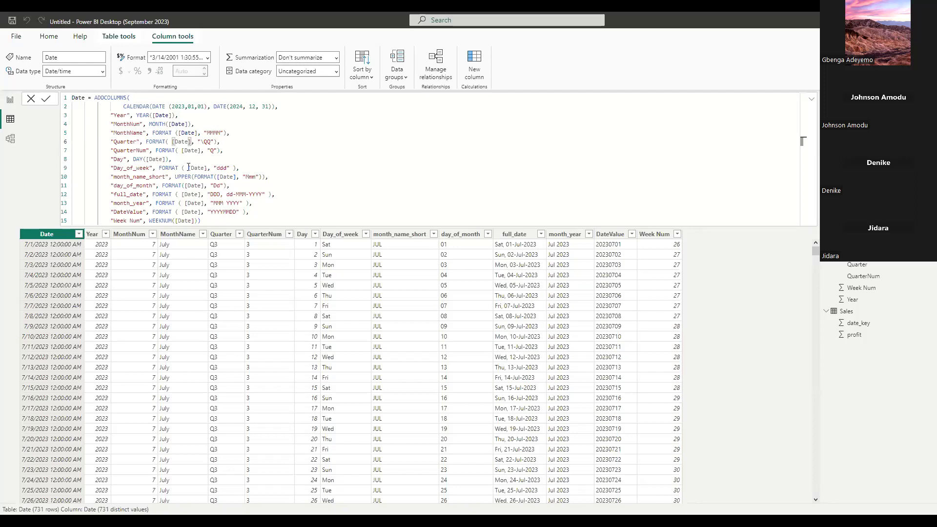
click(54, 236)
click(175, 57)
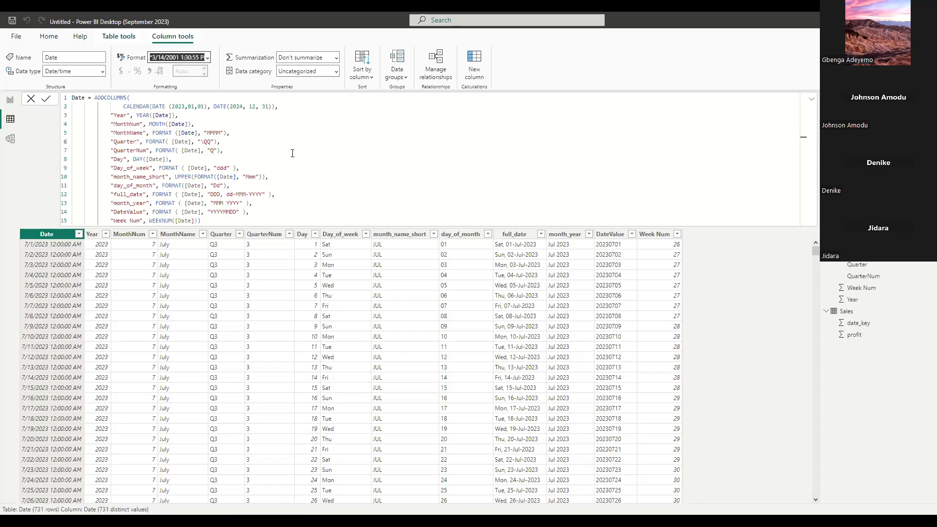
click(176, 58)
click(177, 57)
click(341, 163)
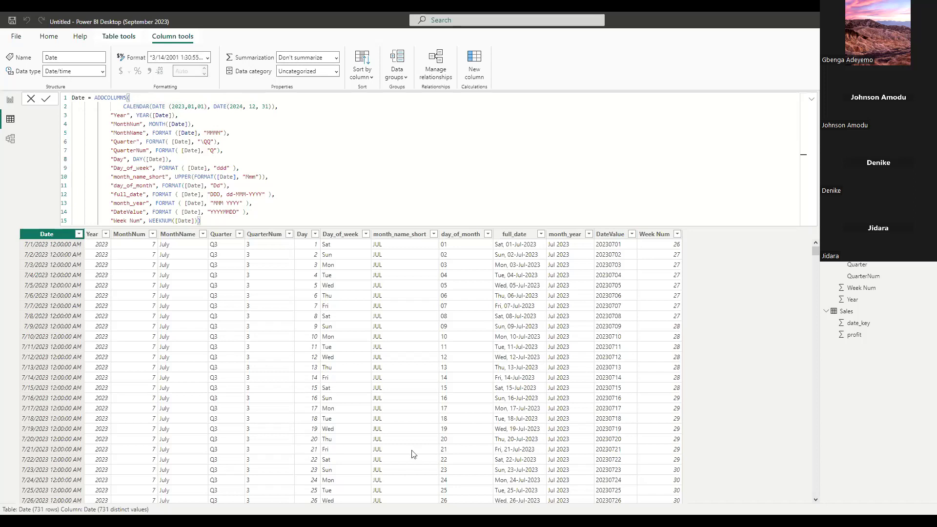
click(367, 175)
Step: Add sample date lines below the formula: 1st May, 2024; 01-May-2024; Saturday, 1st May 2024; Sat, 1st-May-24; and 01, Sat
click(226, 218)
key(shift+Return)
key(shift+Return)
text(1st May, 2024 01-May-2024 Saturday, 1st May 2024 Sat, 1st-May-24 01, Sat)
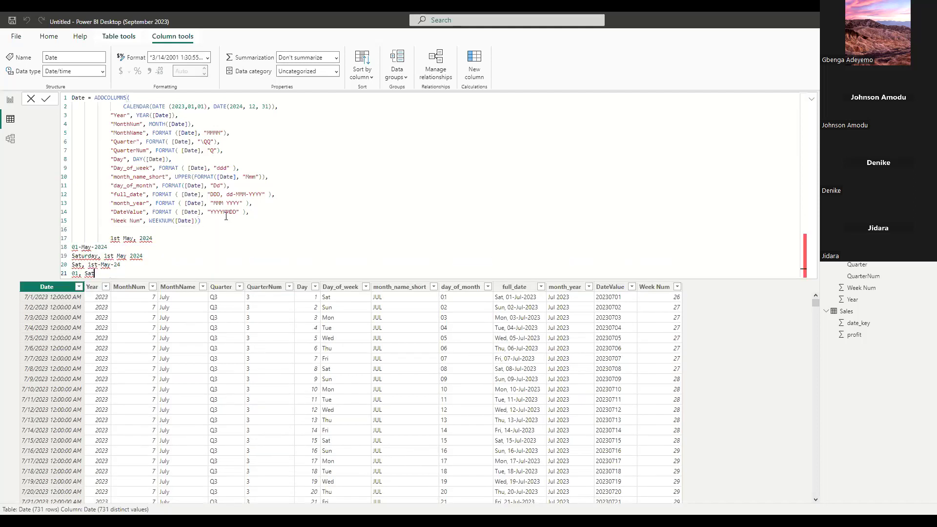
Step: Remove the indent of the "1st May, 2024" line and turn it into a // comment
click(109, 236)
key(BackSpace)
key(BackSpace)
key(BackSpace)
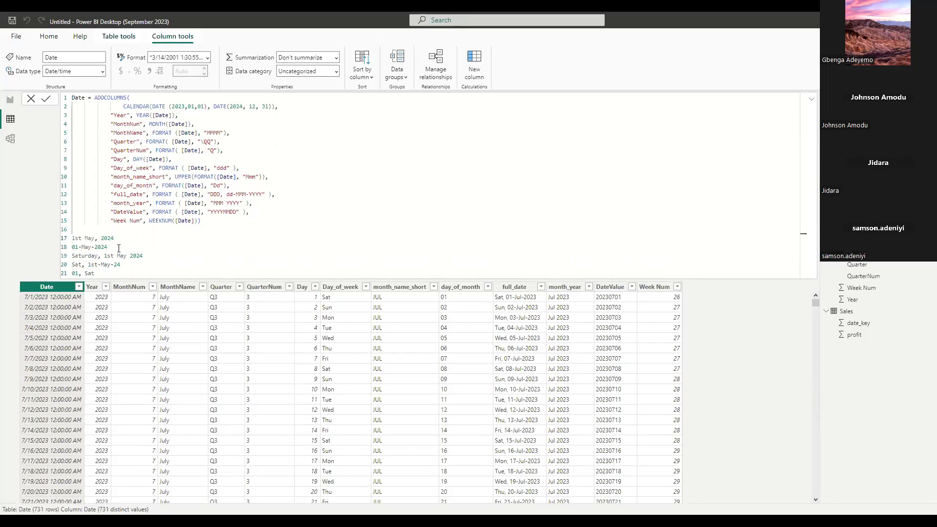
text(??)
key(BackSpace)
key(BackSpace)
text(//)
Step: Comment out the remaining four sample date lines, from 01-May-2024 to 01, Sat, with //
click(73, 247)
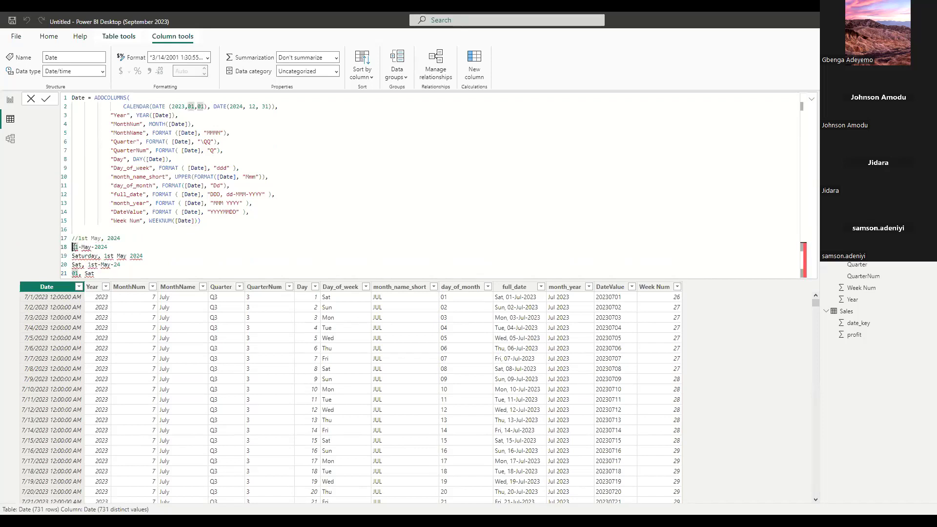
text(//)
click(73, 257)
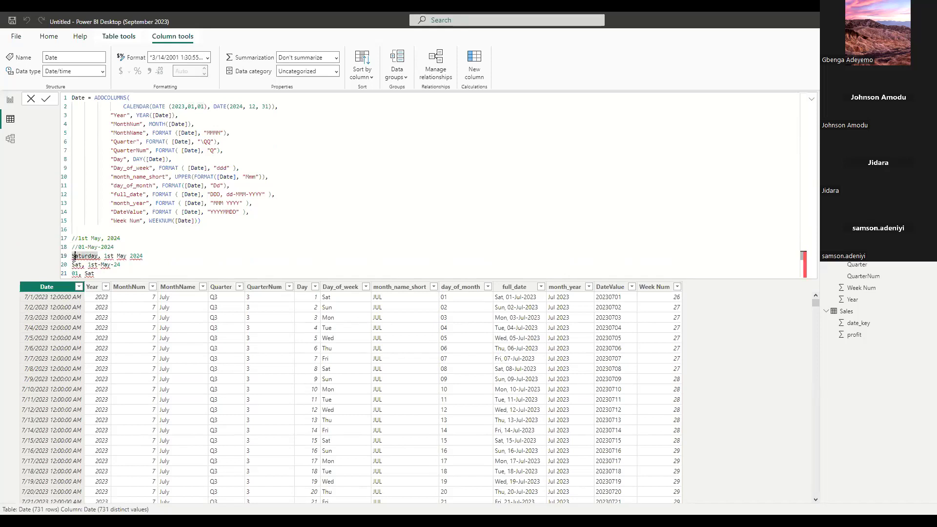
text(//)
click(73, 266)
text(//)
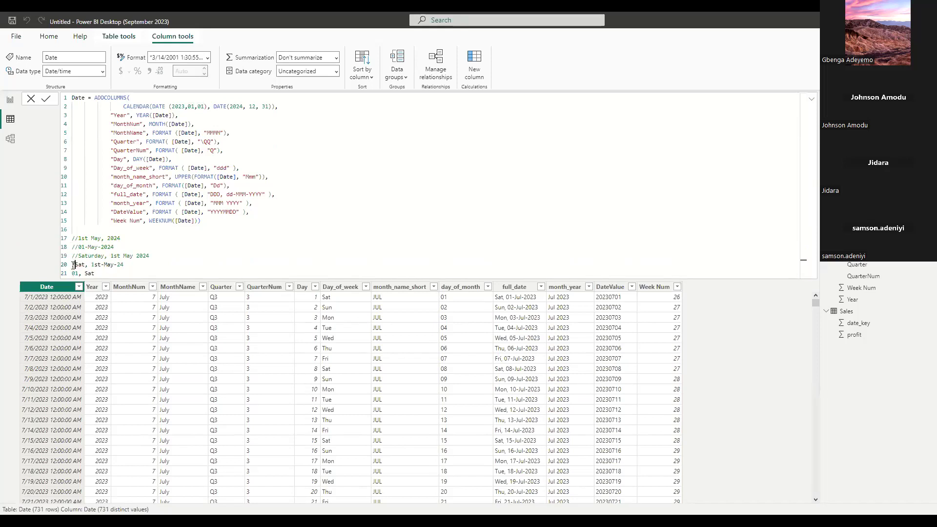
click(73, 272)
text(//)
click(123, 239)
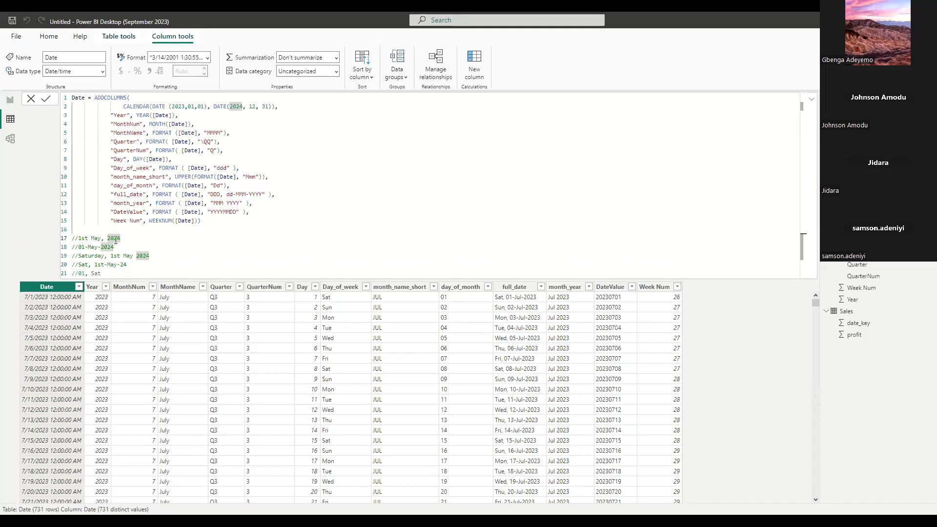
Step: Set the Date column's display format to the custom pattern ddd mmm yyyy
click(176, 58)
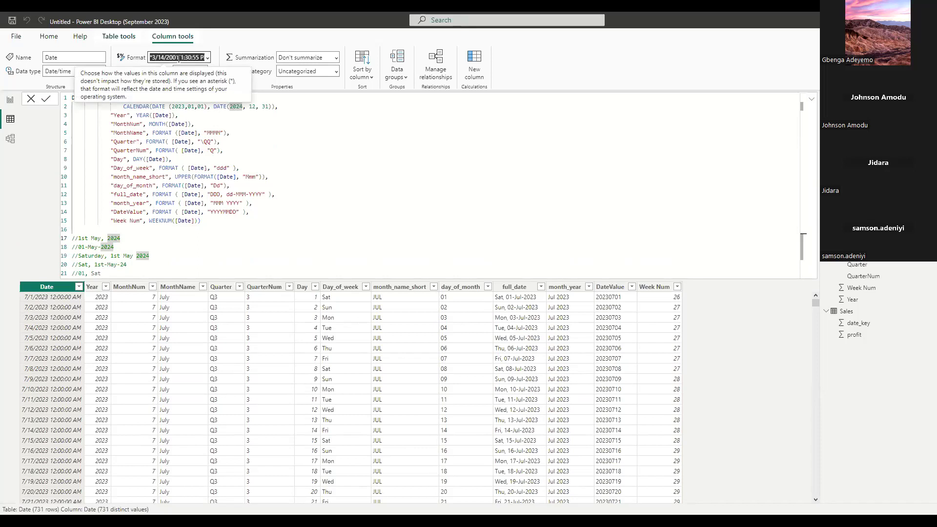
text(ddd mmm yyyy)
key(Return)
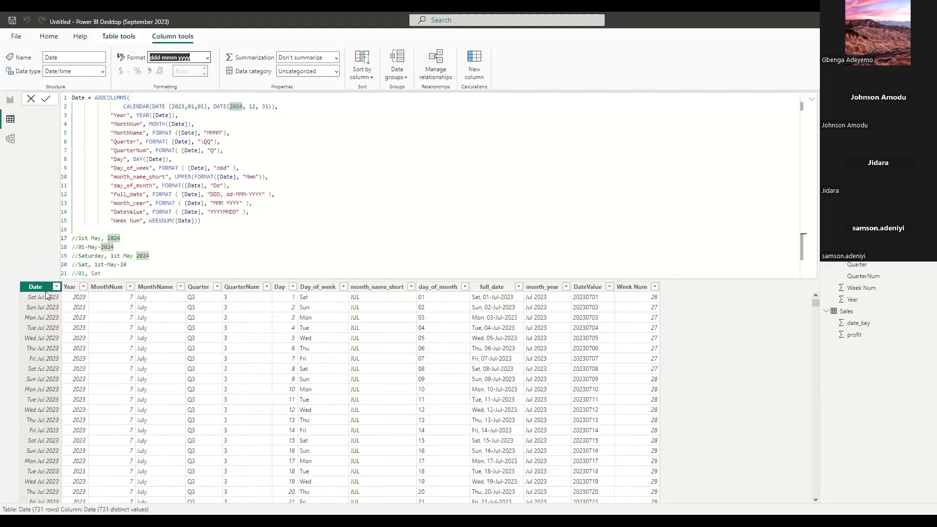
Step: Shorten the day part of the Date column's custom format so the pattern is dd mmm yyyy
click(160, 57)
key(BackSpace)
key(Return)
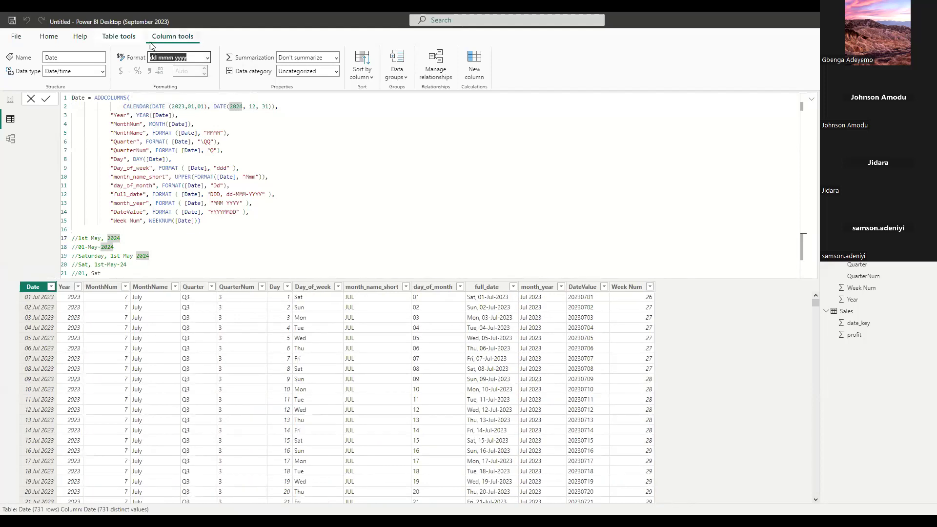
Step: Replace the spaces in the Date column's custom format with hyphens so the pattern is dd-mmm-yyyy
click(160, 57)
key(BackSpace)
text(-)
key(BackSpace)
text(-)
key(Return)
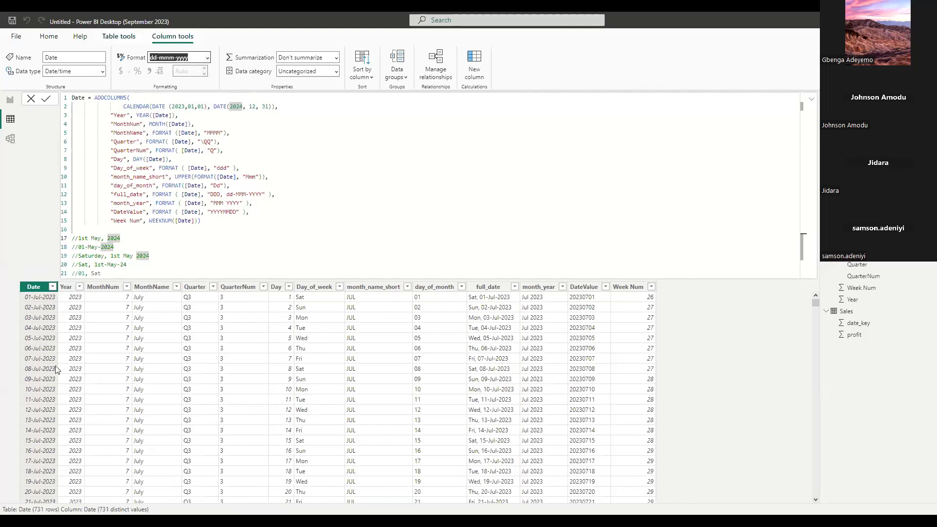
Step: Add an abbreviated weekday and a comma to the start of the Date column's format, giving ddd, dd-mmm-yyyy
click(152, 59)
text(dddd,)
key(Delete)
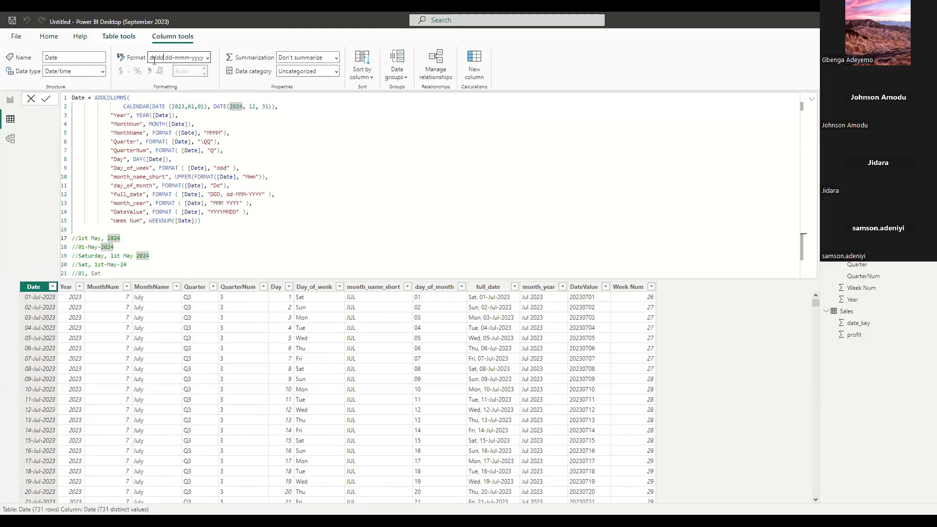
key(BackSpace)
key(BackSpace)
text(,)
key(Return)
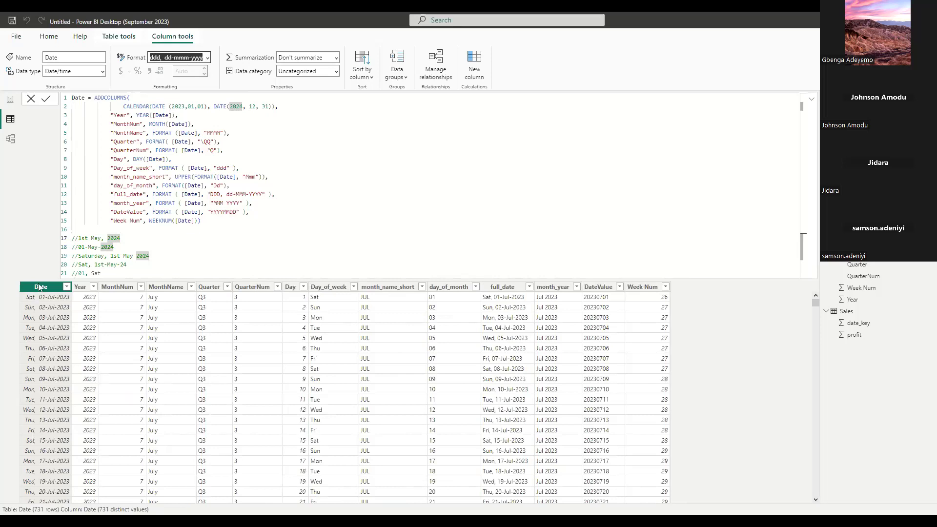
Step: Extend the weekday part of the Date column's format to the full name, giving dddd, dd-mmm-yyyy
click(162, 57)
text(d)
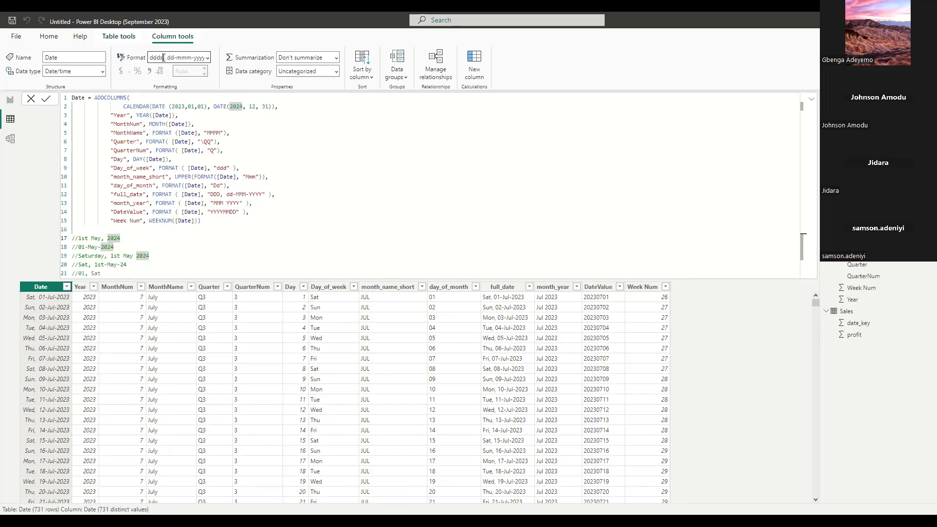
key(Return)
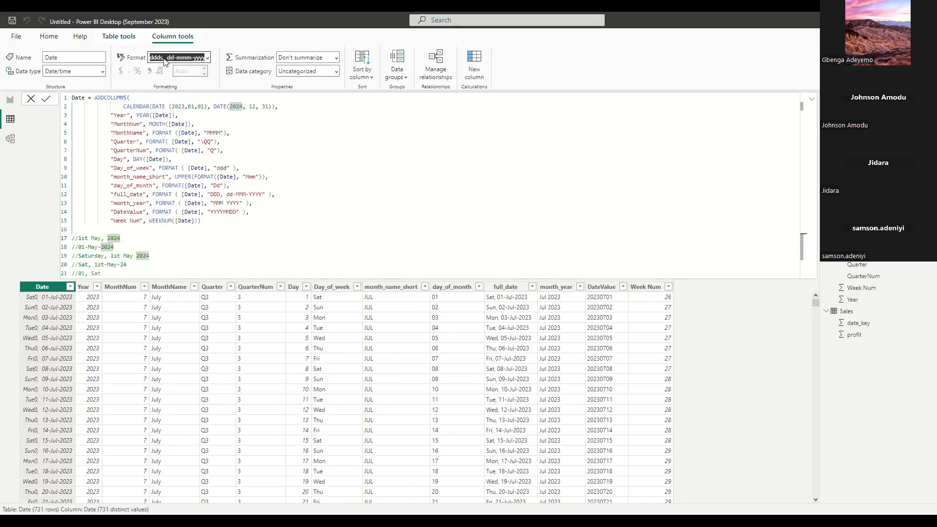
click(164, 58)
key(BackSpace)
text(s)
key(Return)
click(164, 57)
key(BackSpace)
text(d)
key(Return)
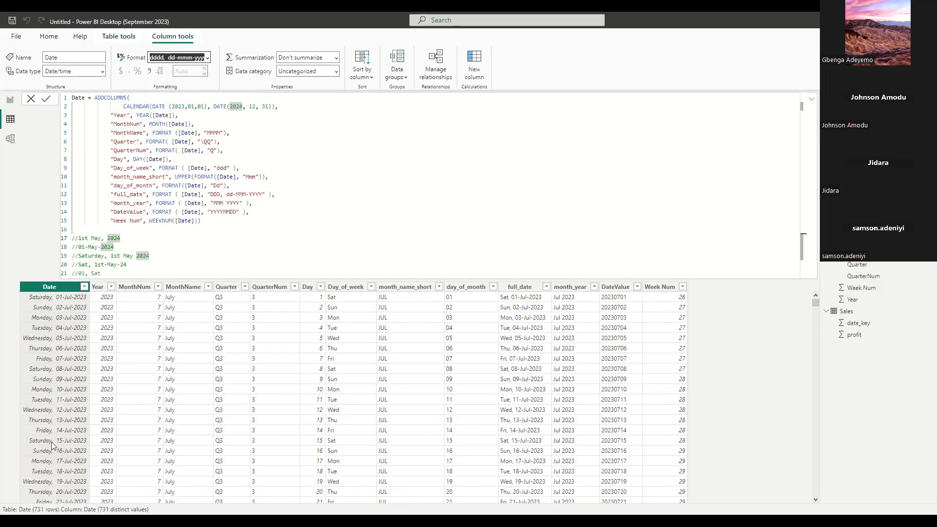
Step: Extend the month part of the Date column's format to the full name, giving dddd, dd-mmmm-yyyy
click(192, 63)
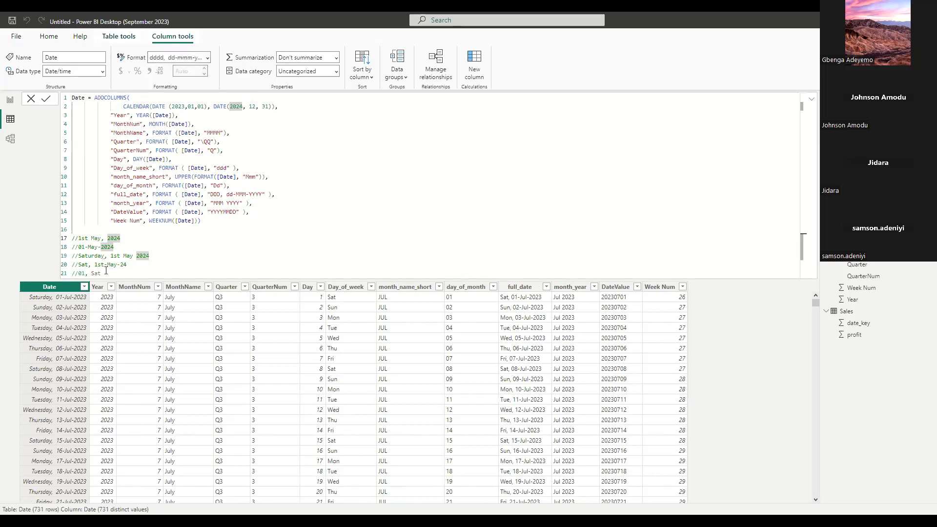
click(195, 58)
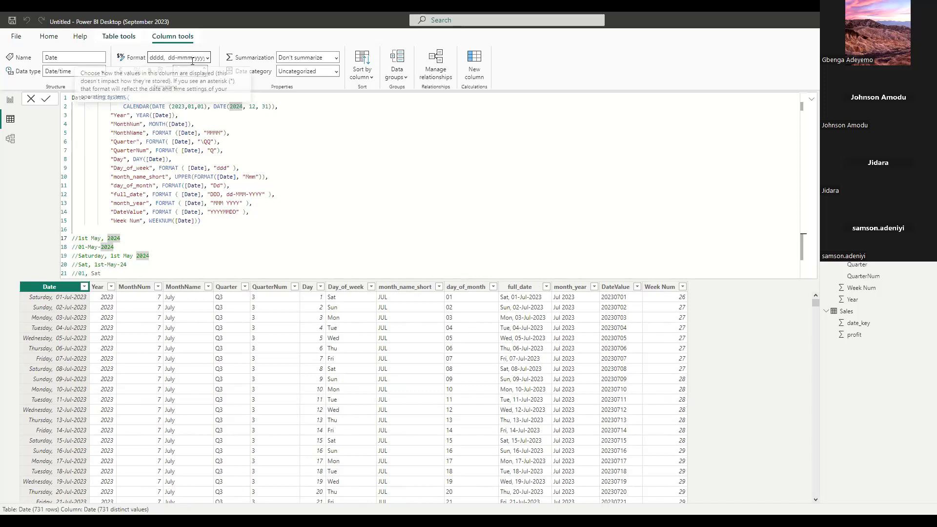
text(m)
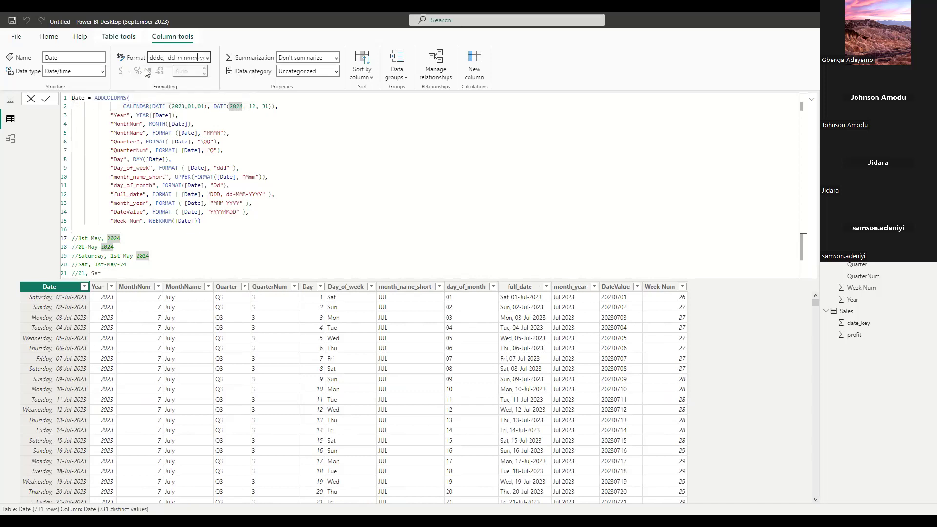
key(Return)
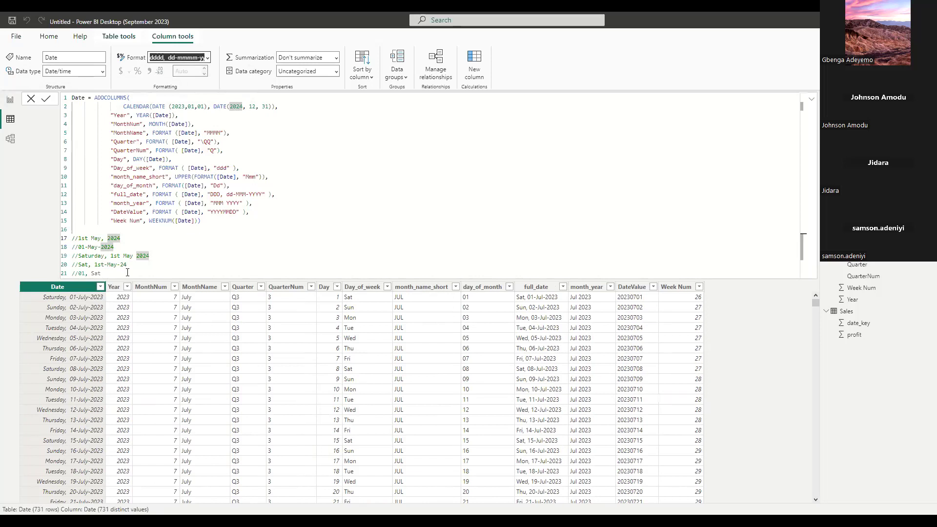
Step: Add a comment line reading // 01-May-24 "" below the "01, Sat" comment in the Date table formula
click(148, 257)
click(138, 265)
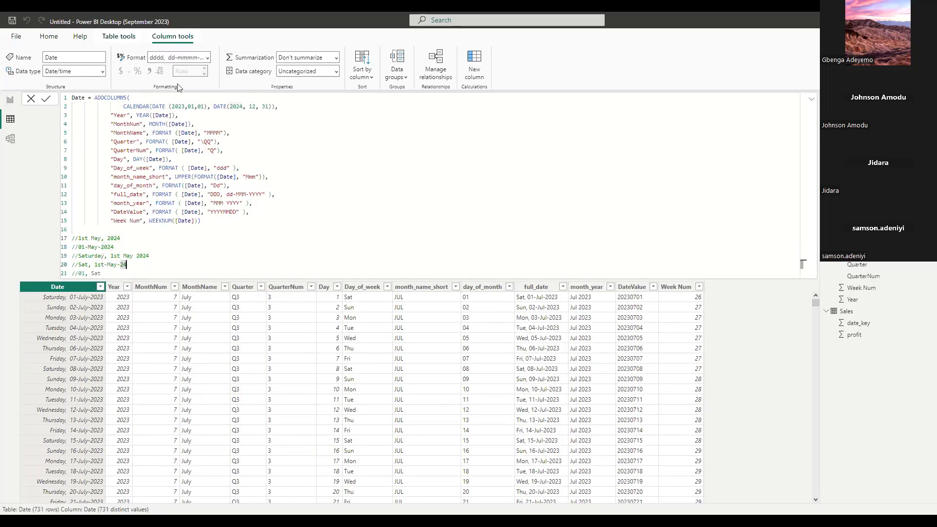
click(106, 274)
key(Return)
text(//)
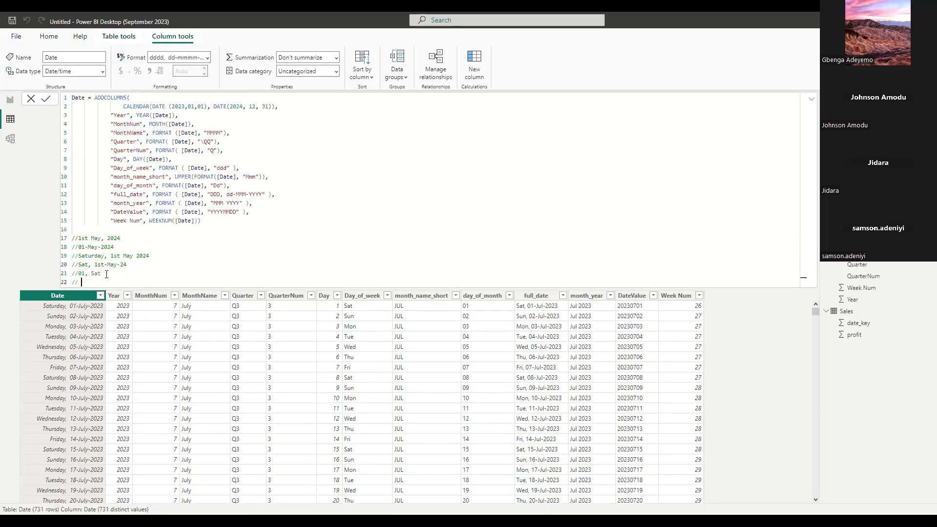
text( 01-May-24)
text(")
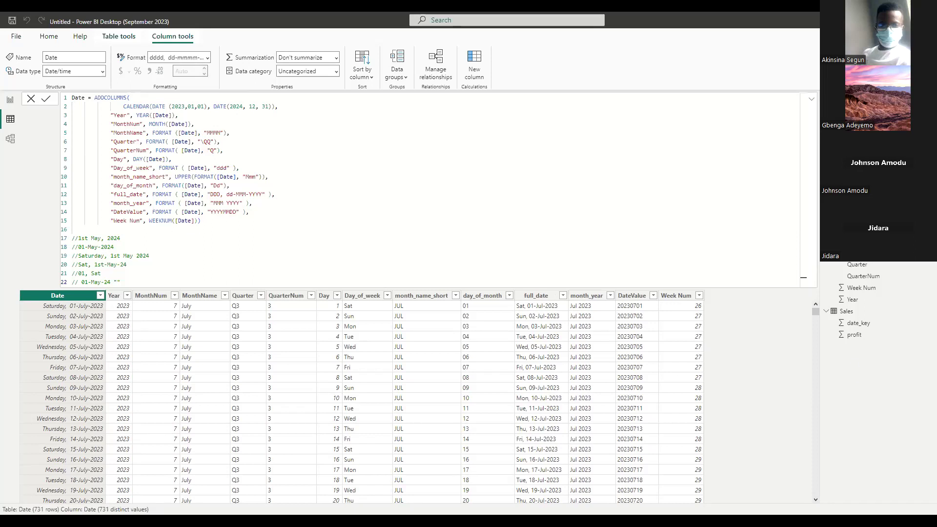
Step: Enlarge the formula text and replace the Date column's custom format with dd mm yyyy
ctrl+scroll(425, 228, up, 5)
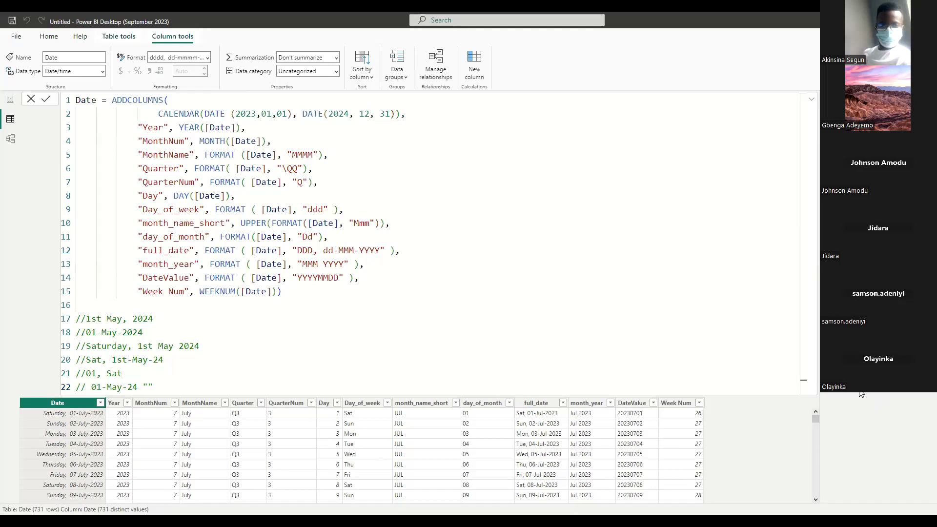
click(166, 58)
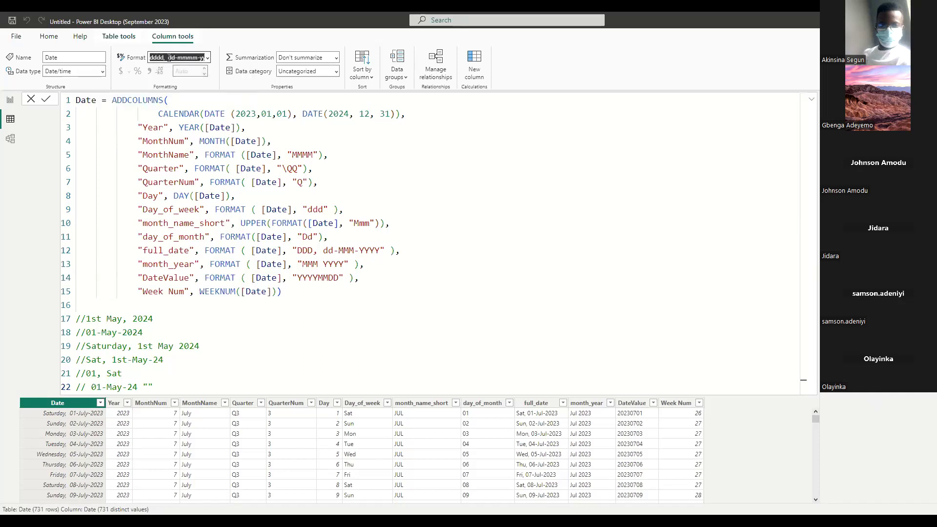
text(dd mm)
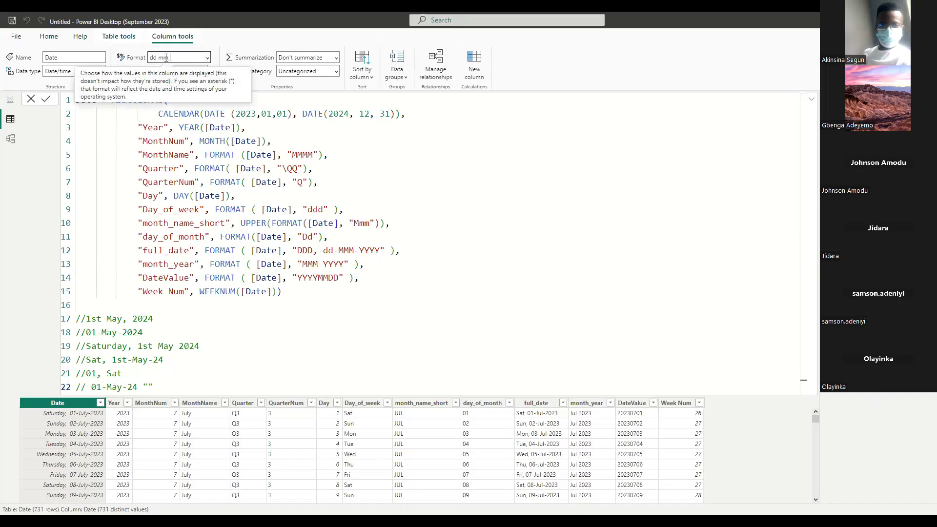
text( yyyy)
key(Return)
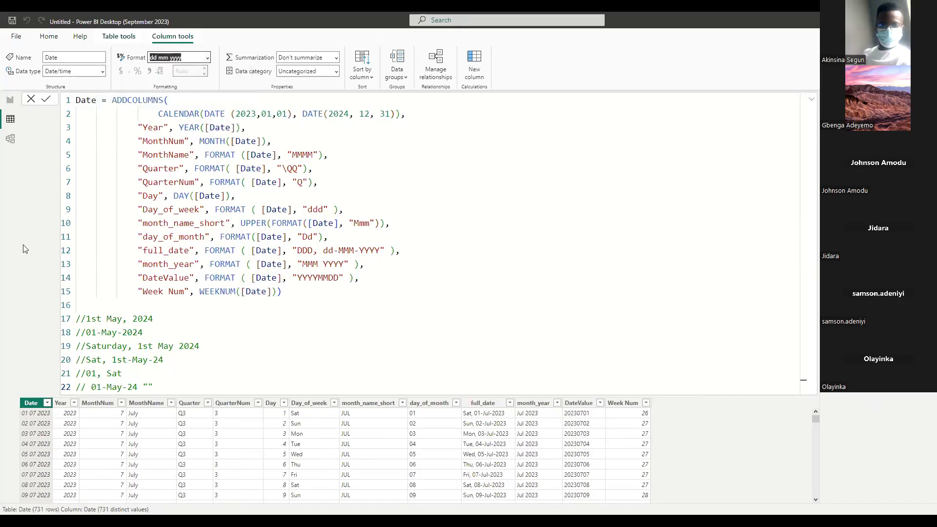
Step: Change the month part of the Date column's format to the abbreviated name, giving dd mmm yyyy
click(168, 57)
text(m)
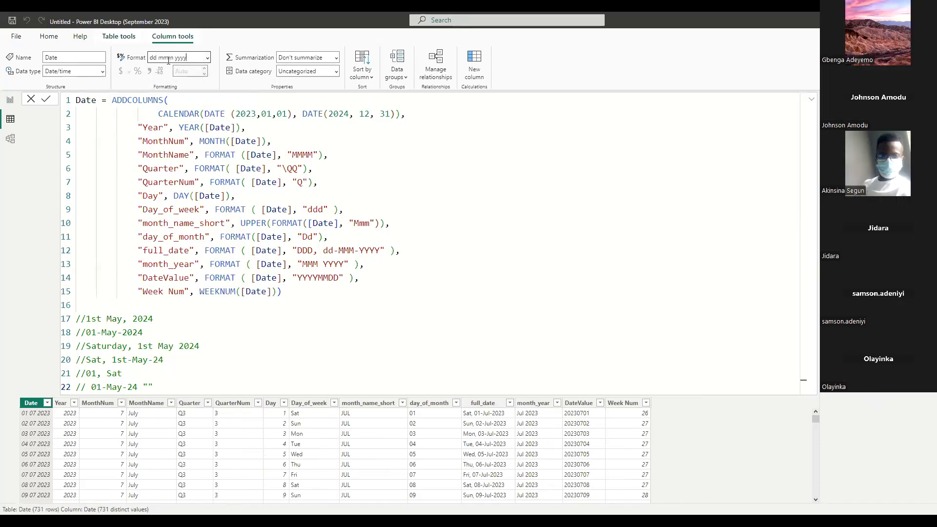
key(Return)
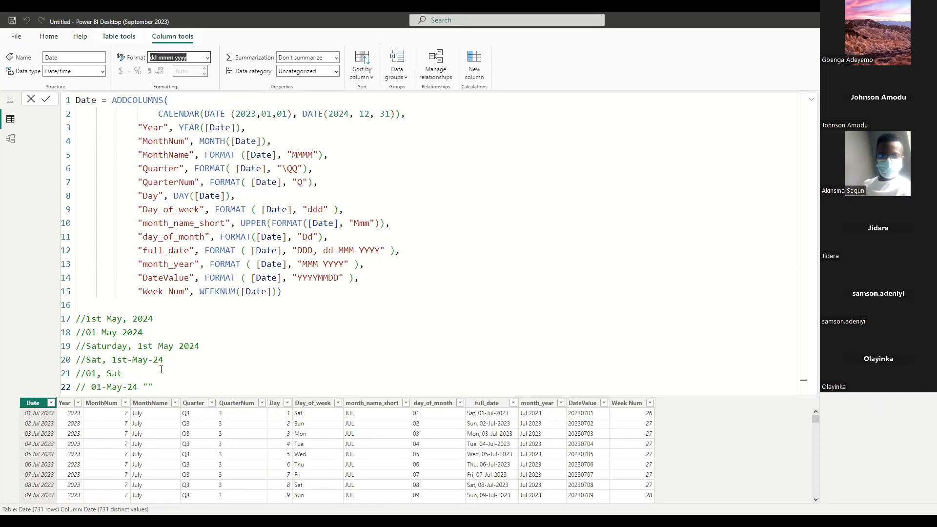
Step: Change the month part of the Date column's format to the full name, giving dd mmmm yyyy
click(153, 318)
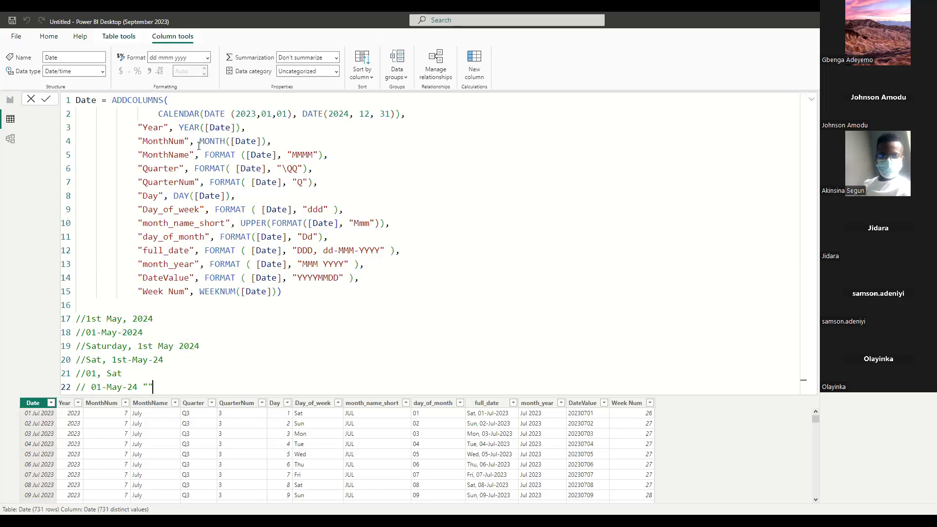
click(175, 56)
click(175, 57)
text(m)
key(Return)
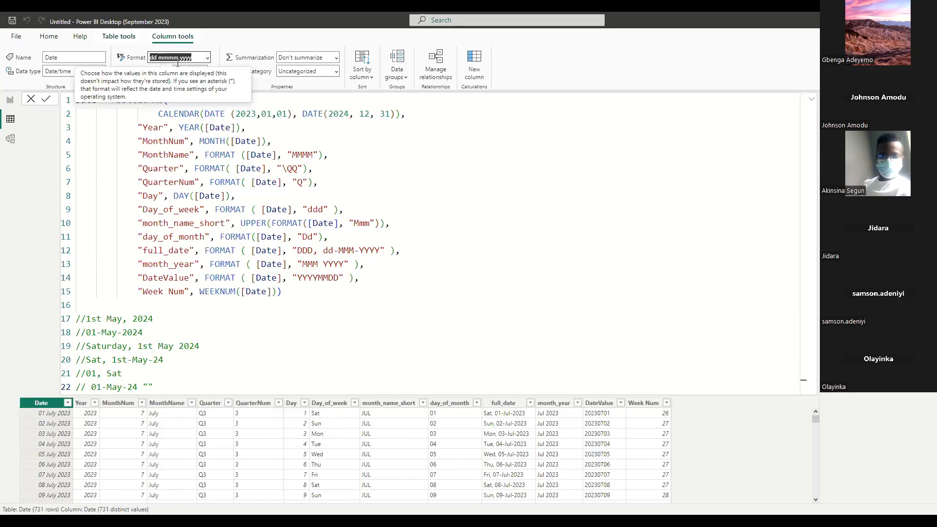
Step: Shorten the year part of the Date column's format to two digits, giving dd mmmm yy
click(180, 59)
key(End)
key(BackSpace)
key(BackSpace)
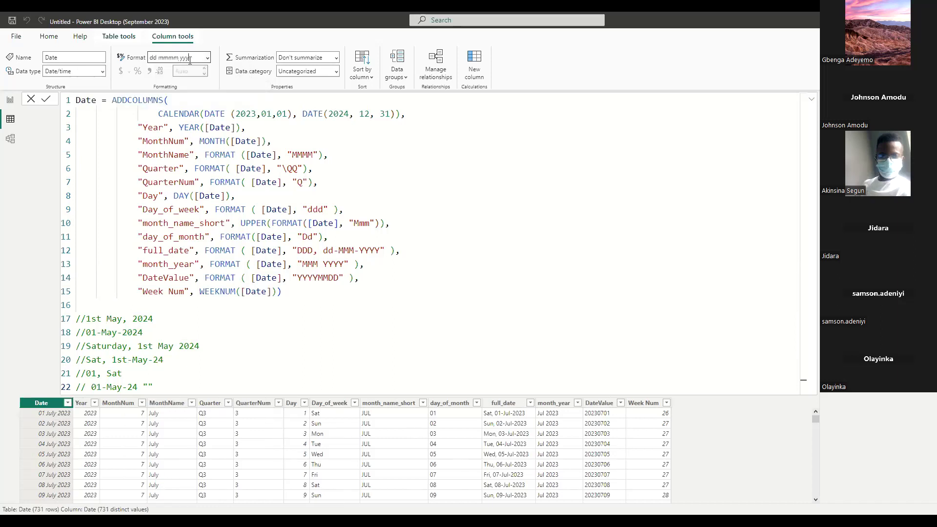
key(Return)
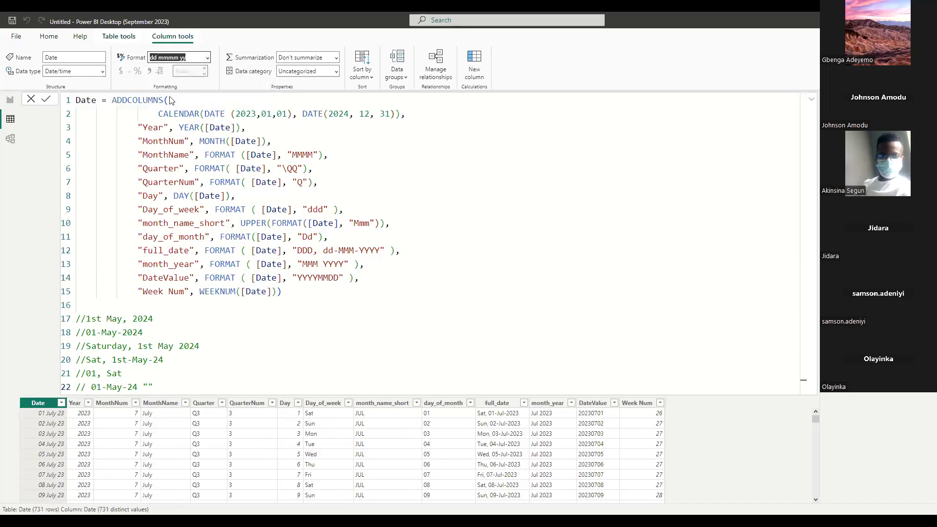
scroll(32, 433, down, 2)
scroll(33, 435, up, 2)
Step: Replace both spaces in the Date column's format with hyphens so the pattern is dd-mmmm-yy
click(160, 58)
key(BackSpace)
text(-)
key(Right)
key(Right)
key(Right)
key(Right)
key(Right)
key(BackSpace)
text(-)
key(Return)
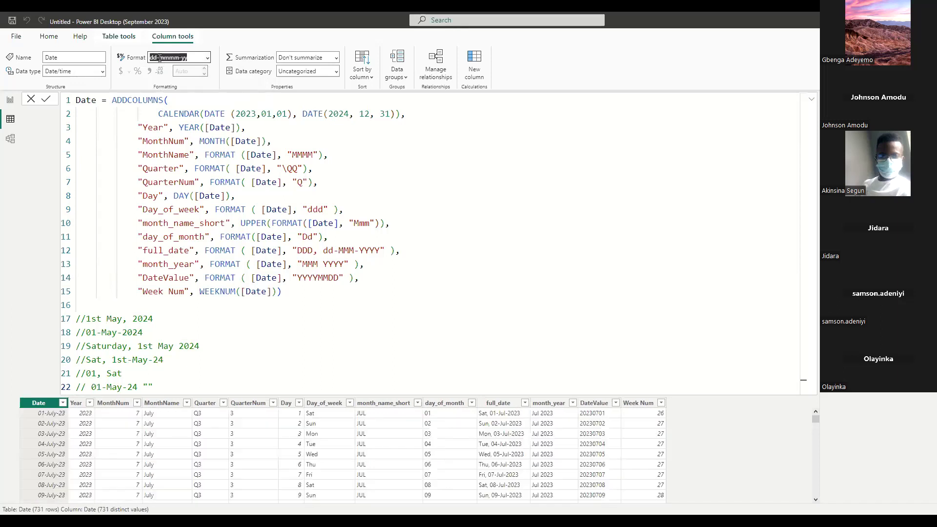
double_click(132, 387)
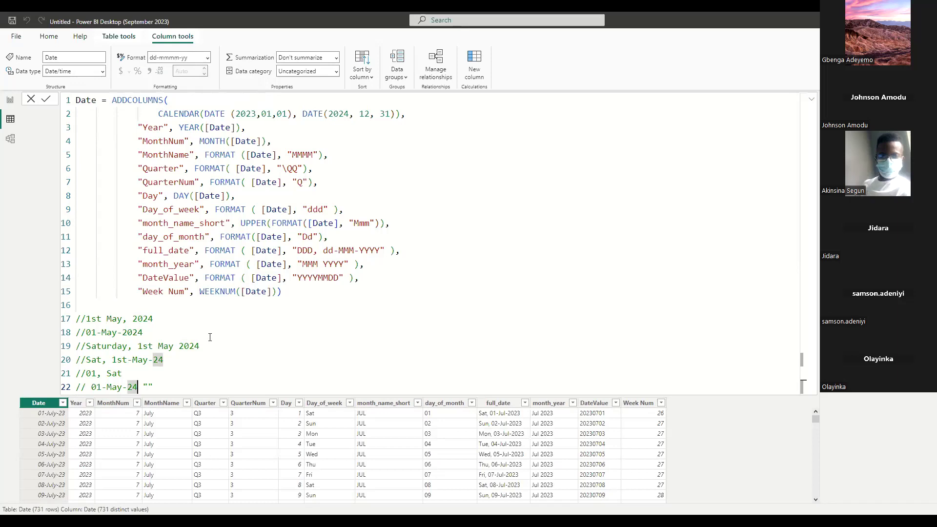
click(245, 250)
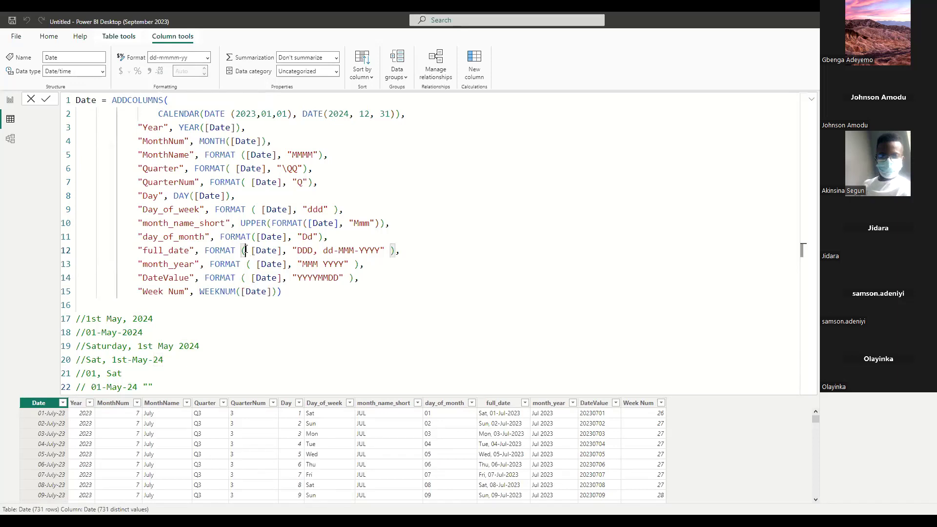
drag(297, 251, 313, 251)
click(352, 251)
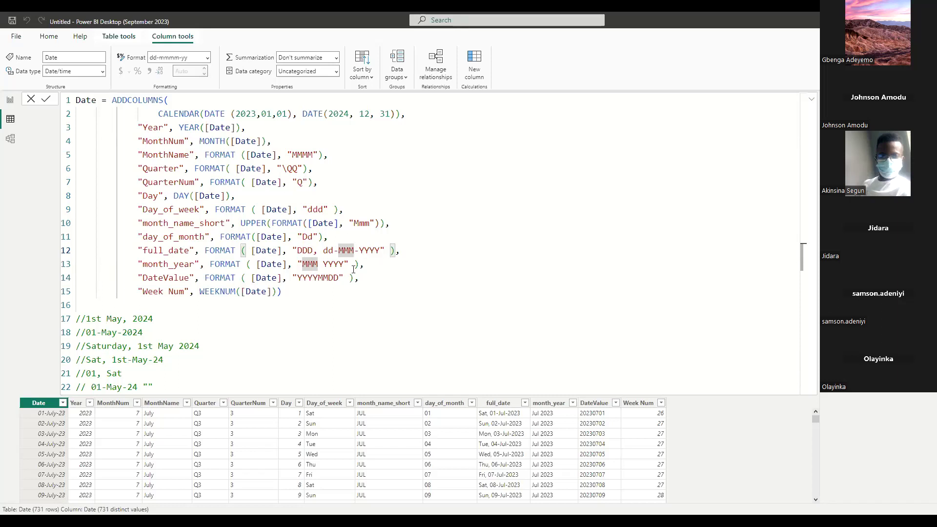
click(316, 309)
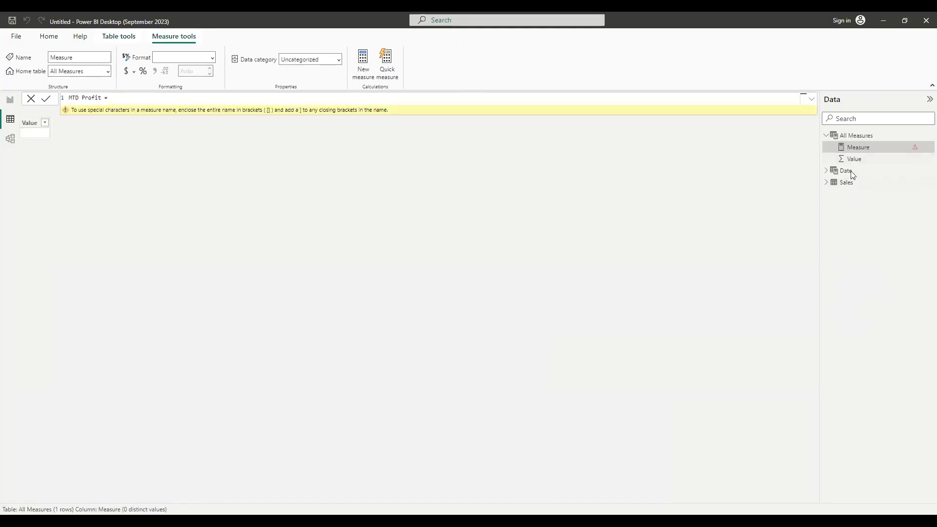
Step: Commit the measure name MTD Profit in the All Measures table and open the Date table's formula
key(Return)
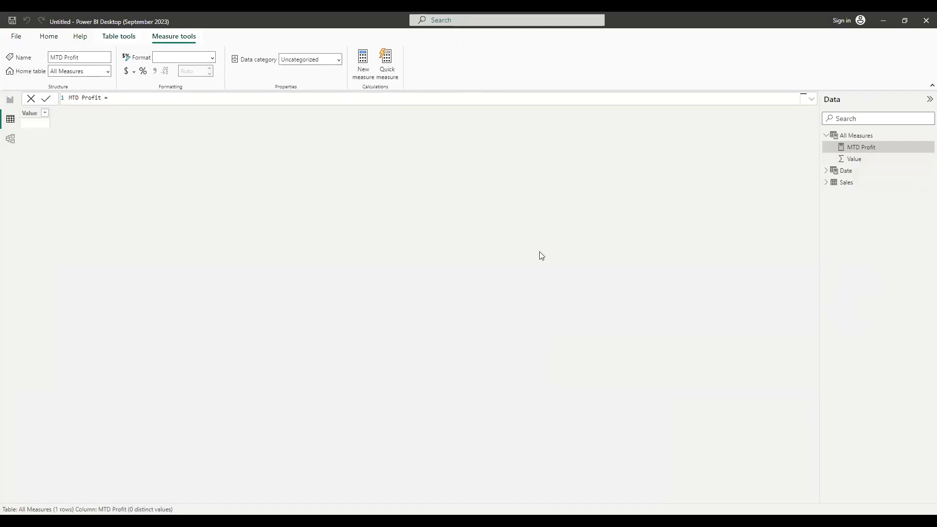
click(859, 174)
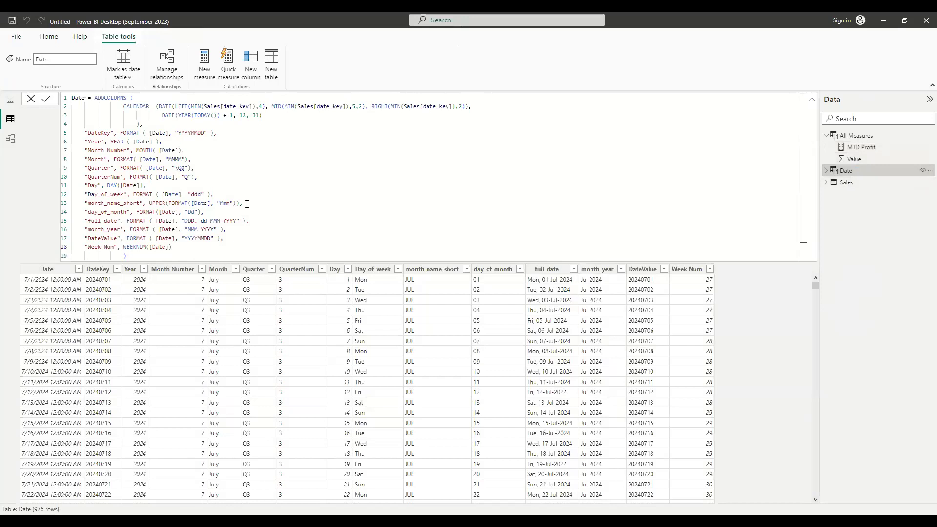
click(247, 206)
click(640, 85)
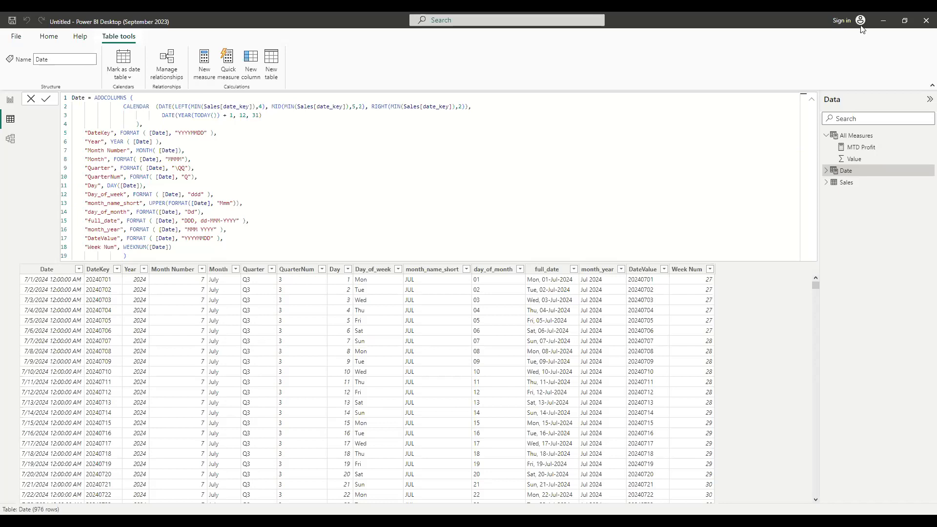
click(136, 253)
Step: Switch to the report view and start redefining the MTD Profit measure as Total Profit = SUM
click(10, 99)
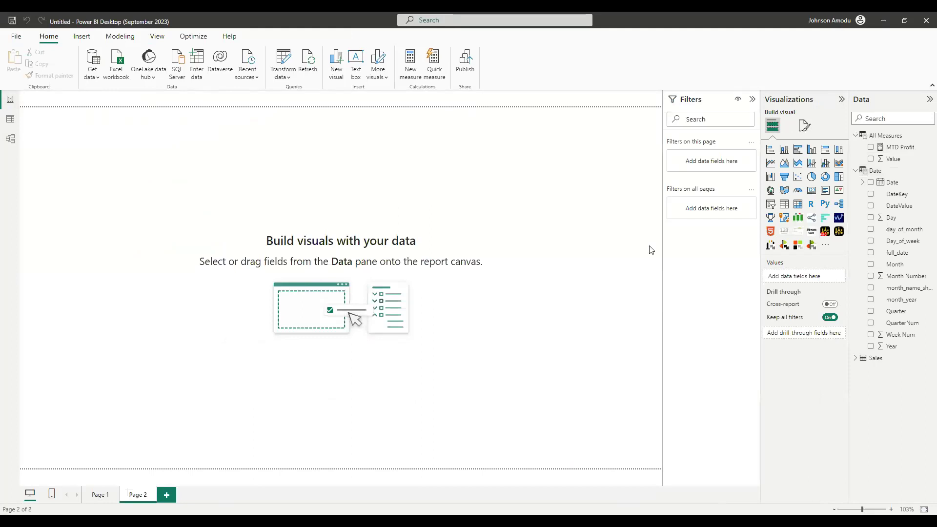
click(886, 149)
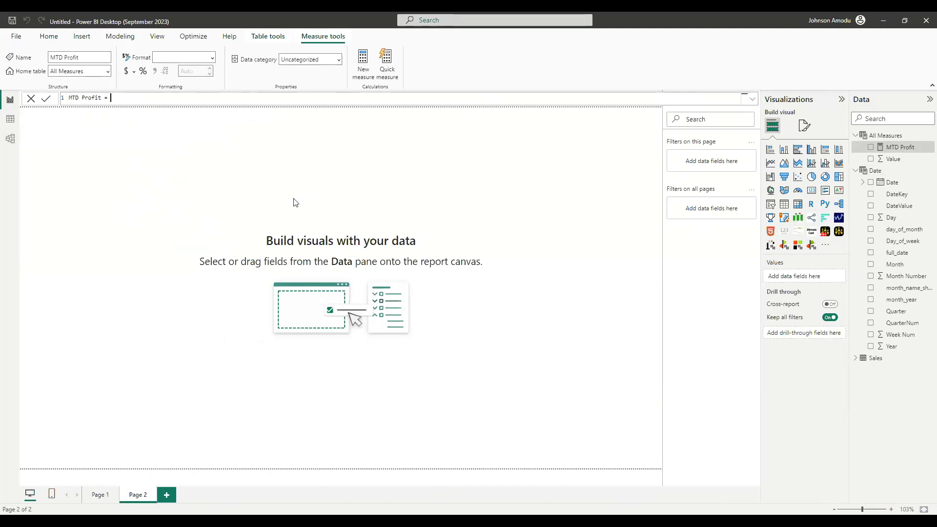
drag(282, 101, 27, 74)
text(Total )
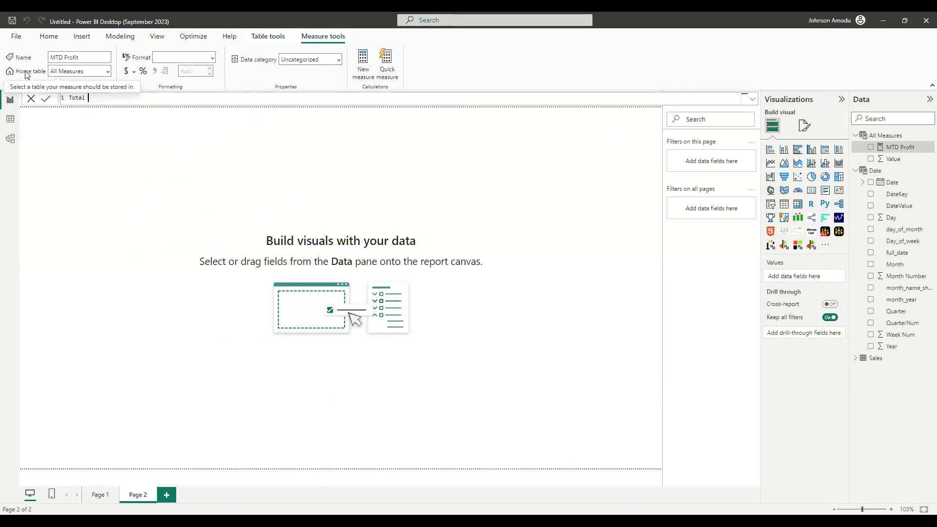
text(Profit = SUM)
key(BackSpace)
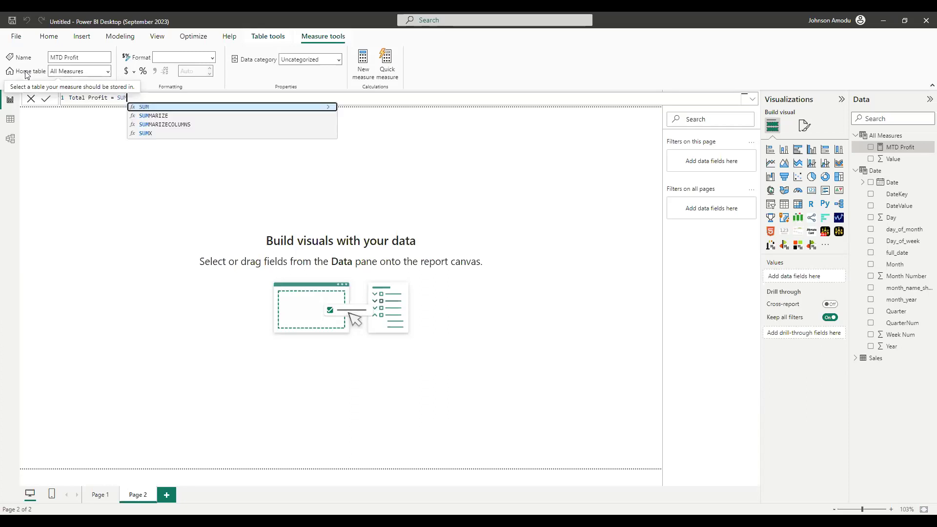
Step: Complete the Total Profit measure as SUM(Sales[profit]) and commit it
text(()
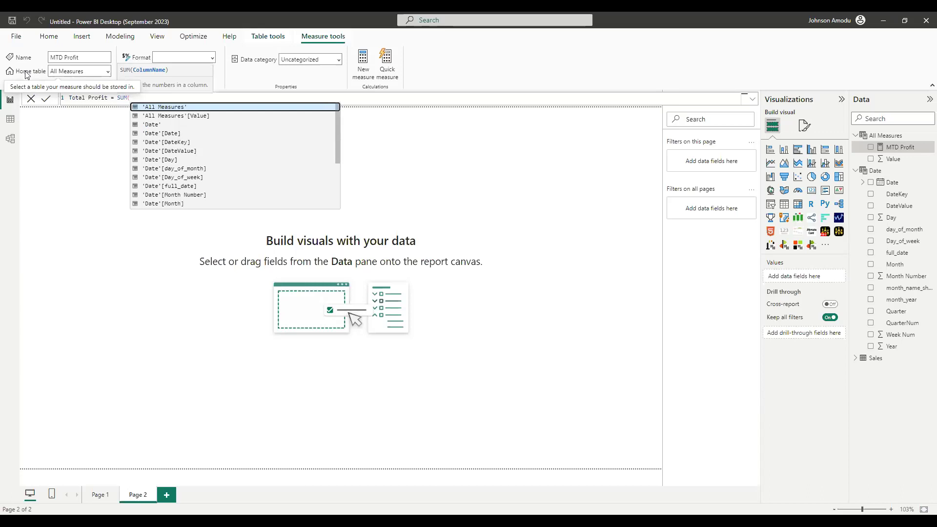
text(sales)
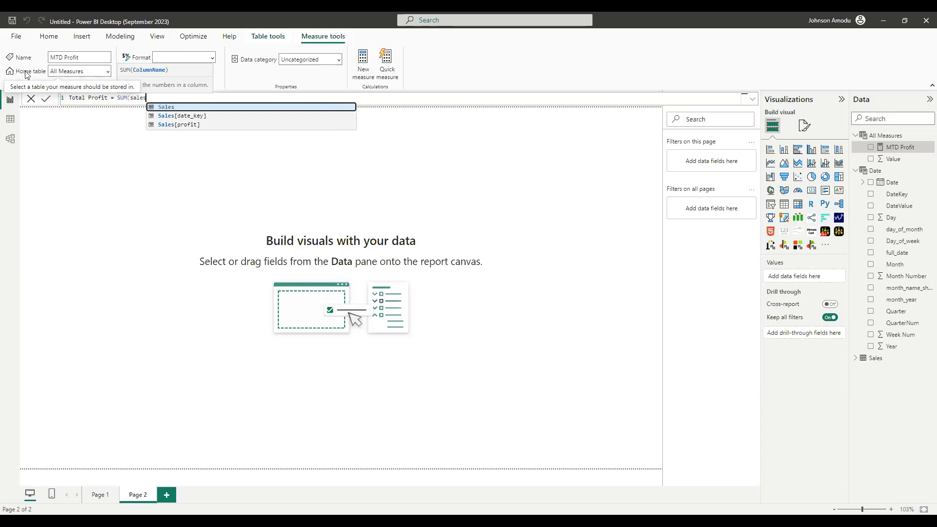
key(Down)
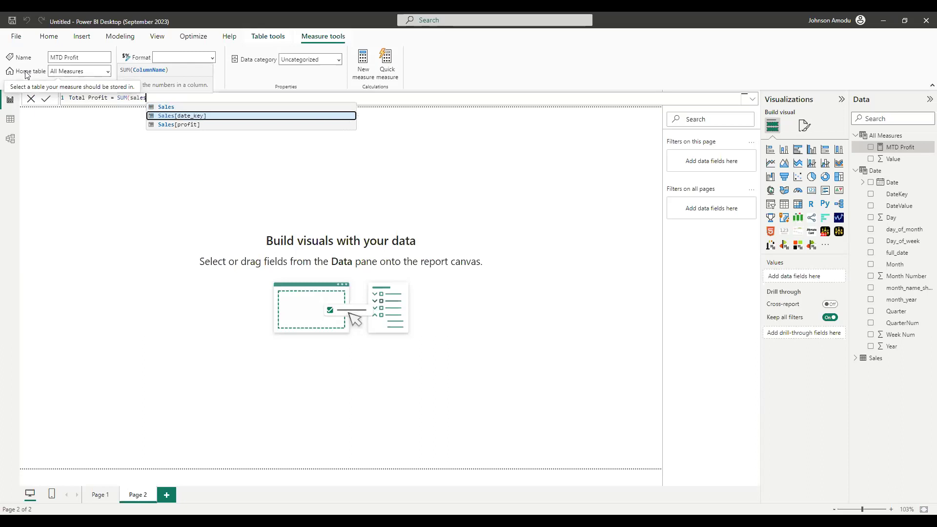
key(Down)
key(Tab)
text())
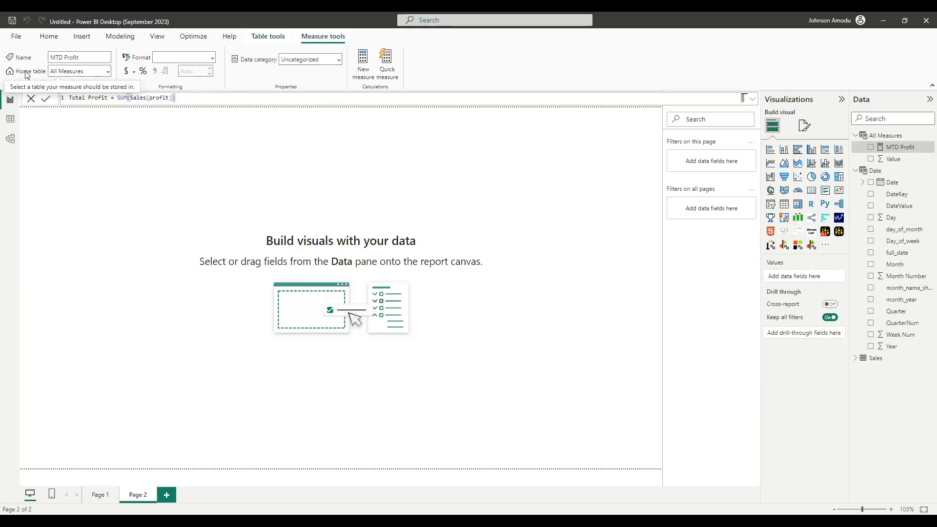
key(Return)
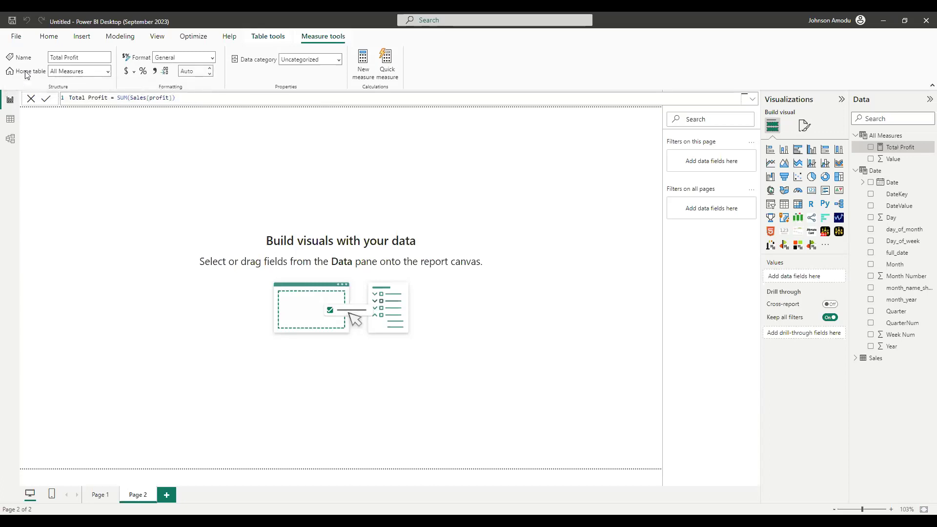
Step: Create a new measure in the All Measures table named MTD Profit, starting its formula with CALCULATE(
click(932, 136)
click(872, 150)
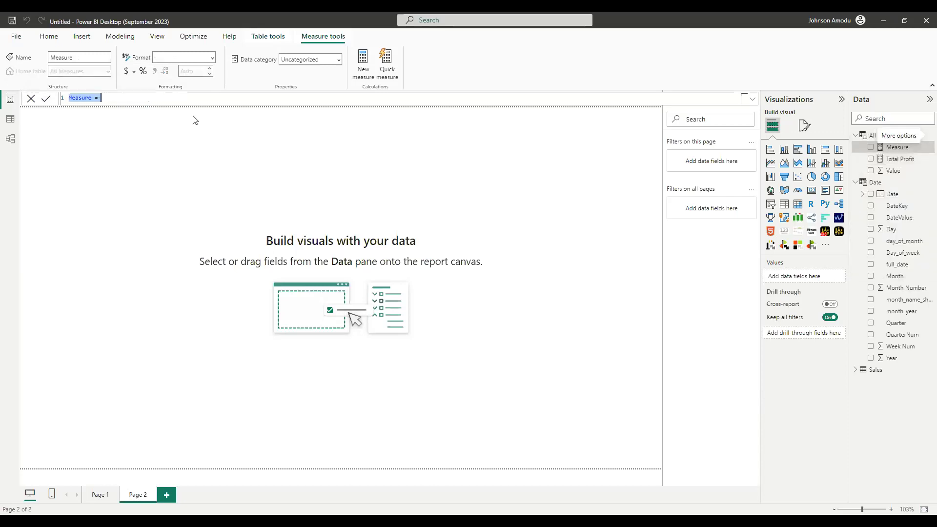
text(MY)
key(BackSpace)
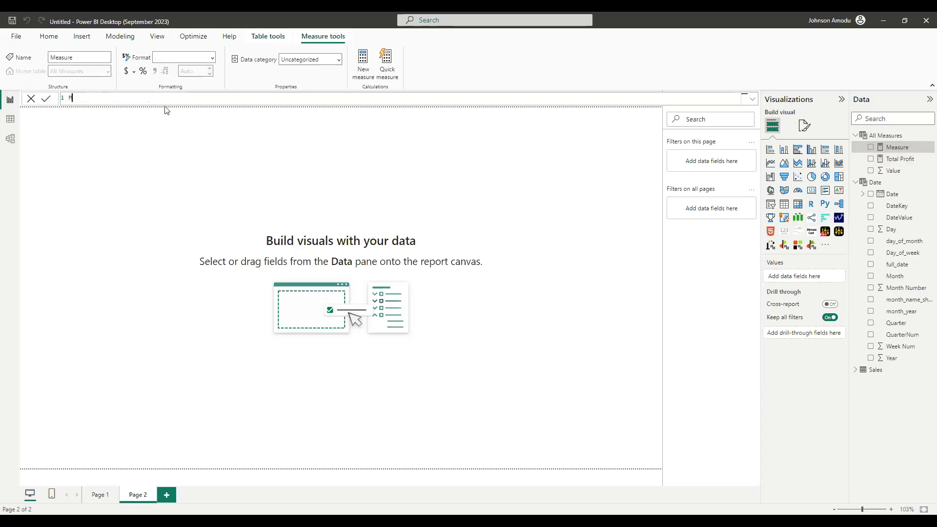
text(TD Profit =CAL)
key(Tab)
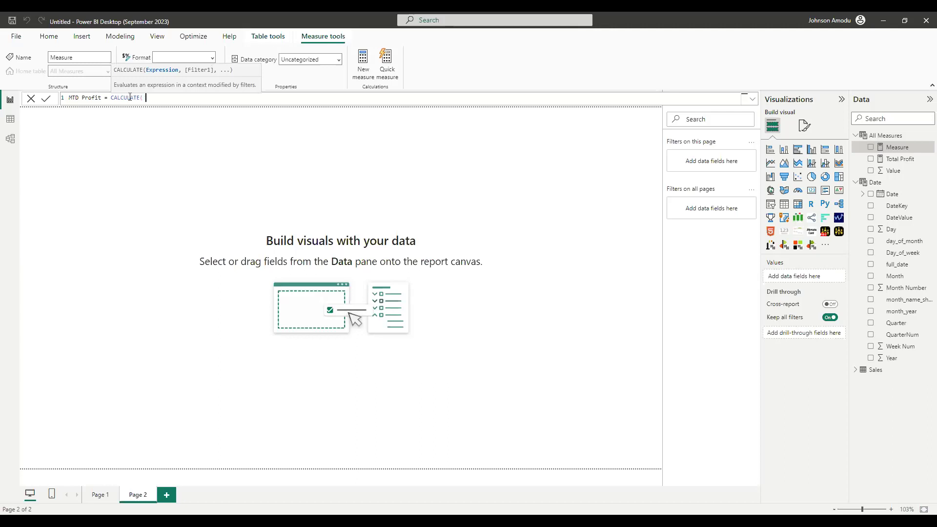
Step: Nest TOTALMTD inside CALCULATE with [Total Profit] as its expression, followed by a comma
text(TOTALMTD)
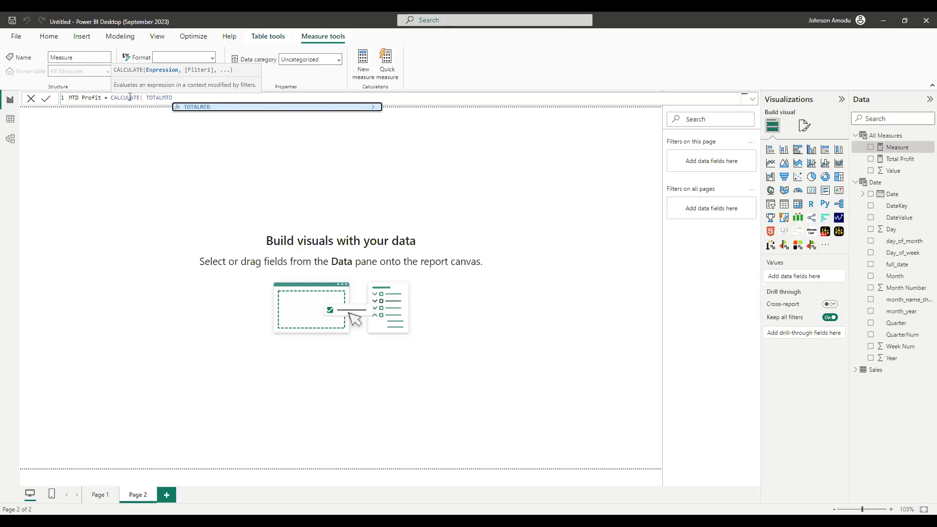
text(()
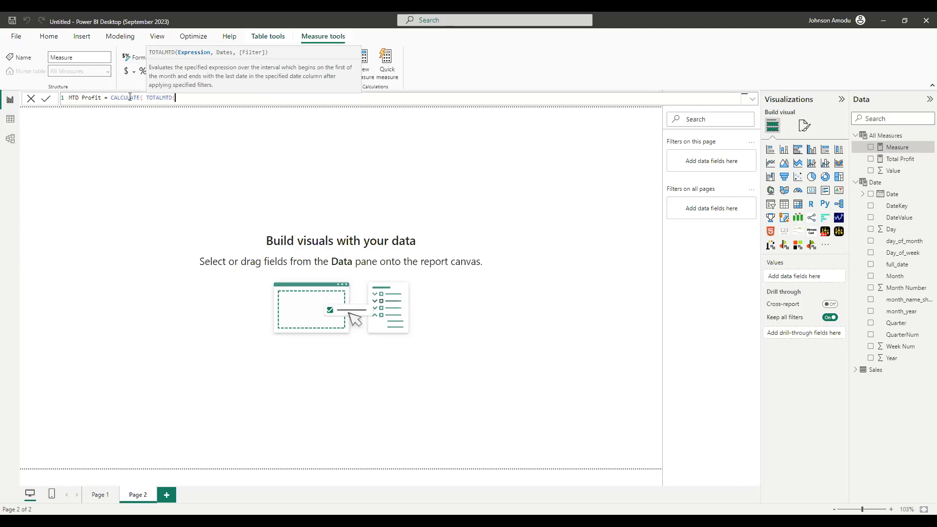
text(tot)
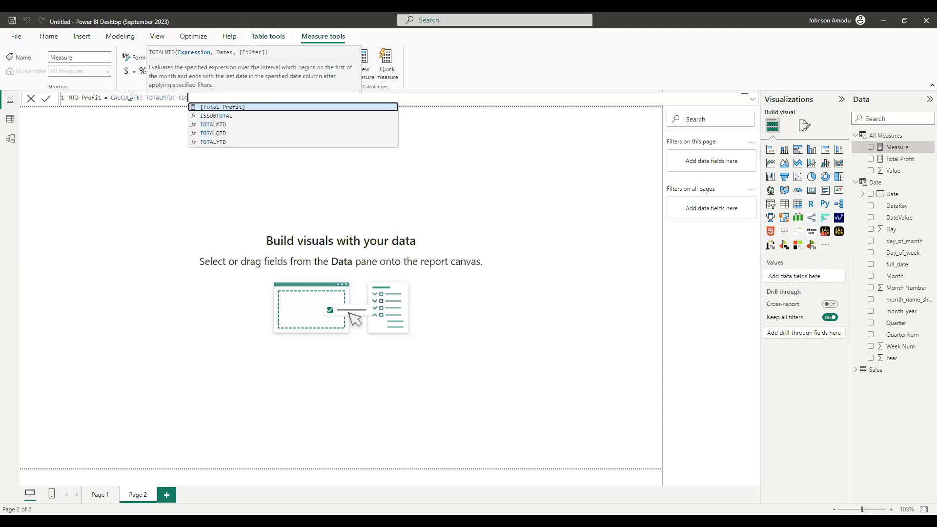
key(Tab)
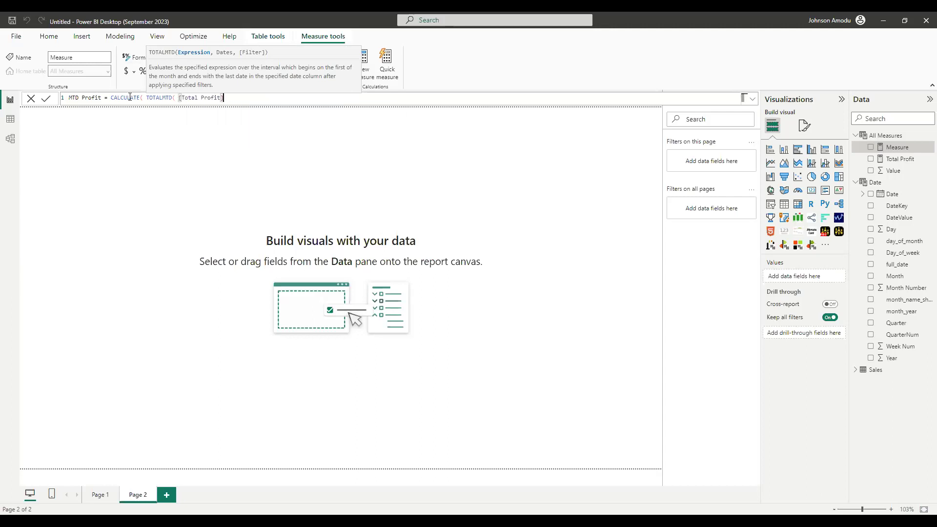
text(,)
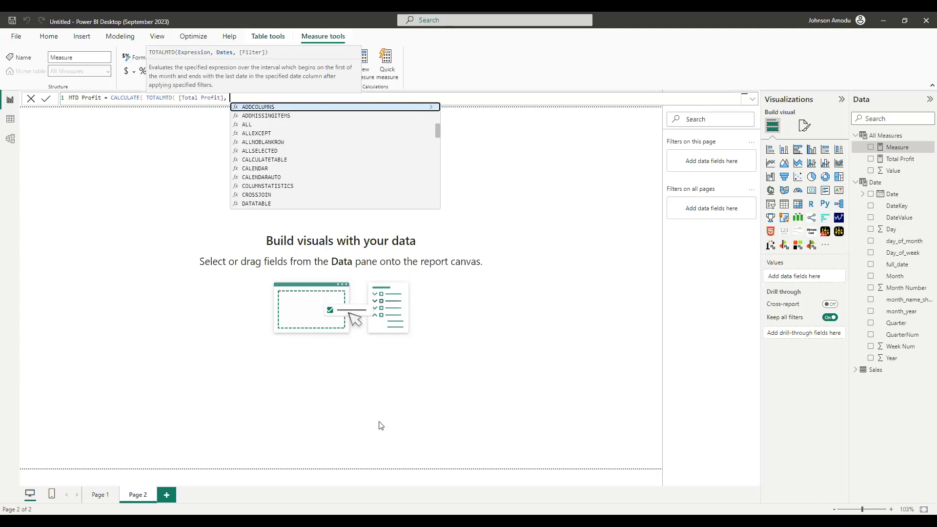
key(Escape)
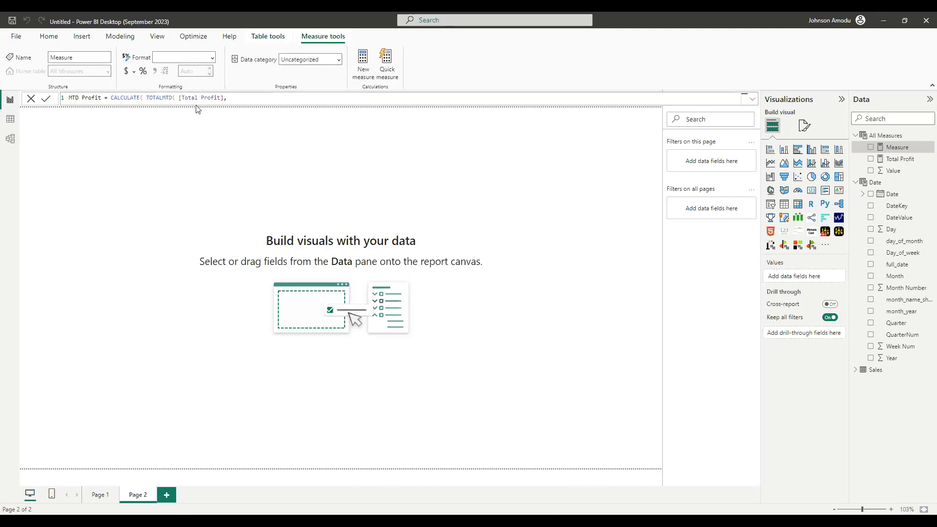
Step: Enter DATESMTD as the dates argument of TOTALMTD
text(DTA)
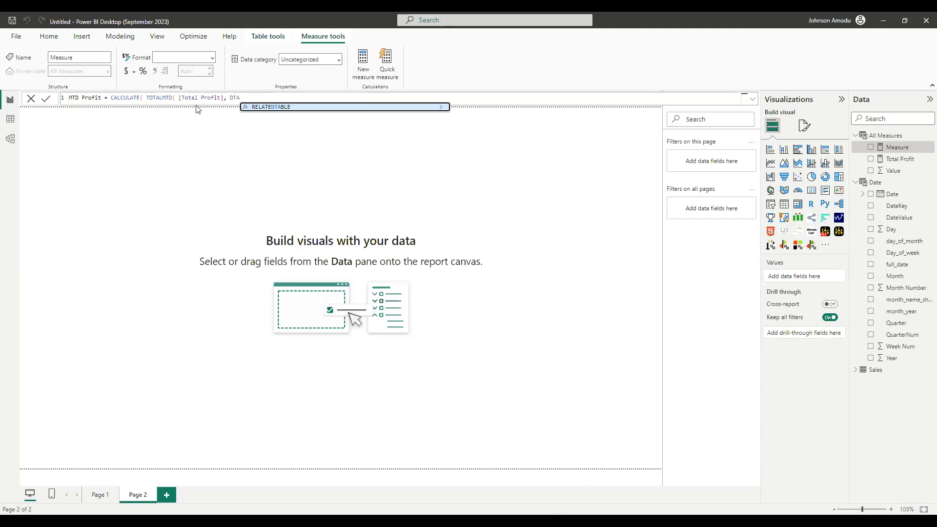
key(BackSpace)
key(BackSpace)
text(A)
text(TESMTD)
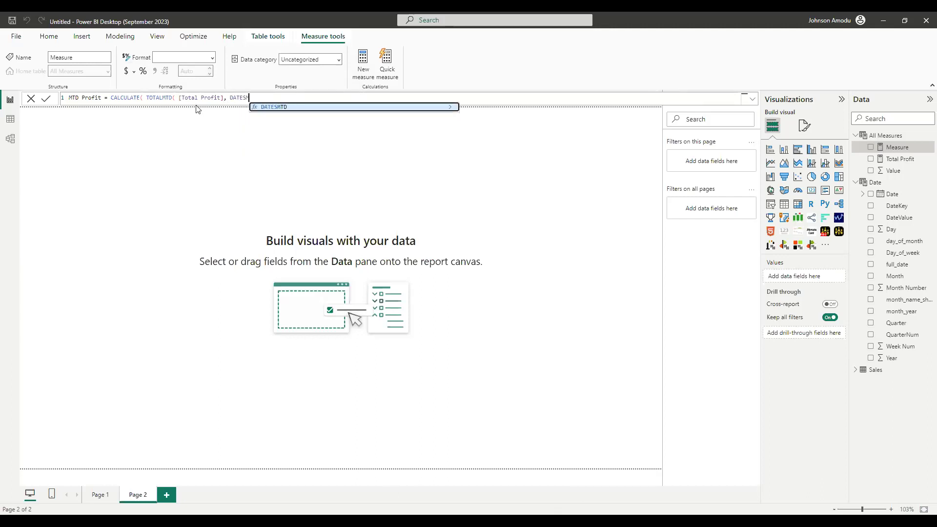
key(BackSpace)
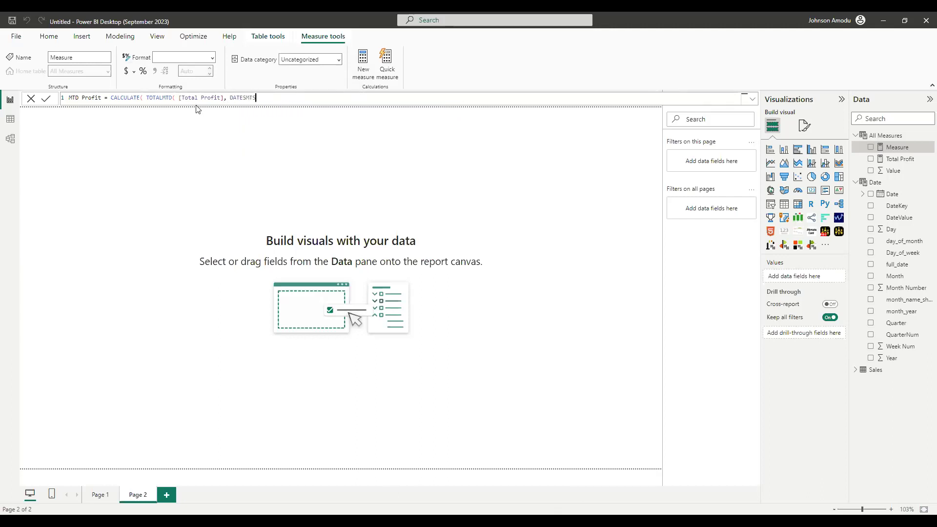
key(BackSpace)
text(D)
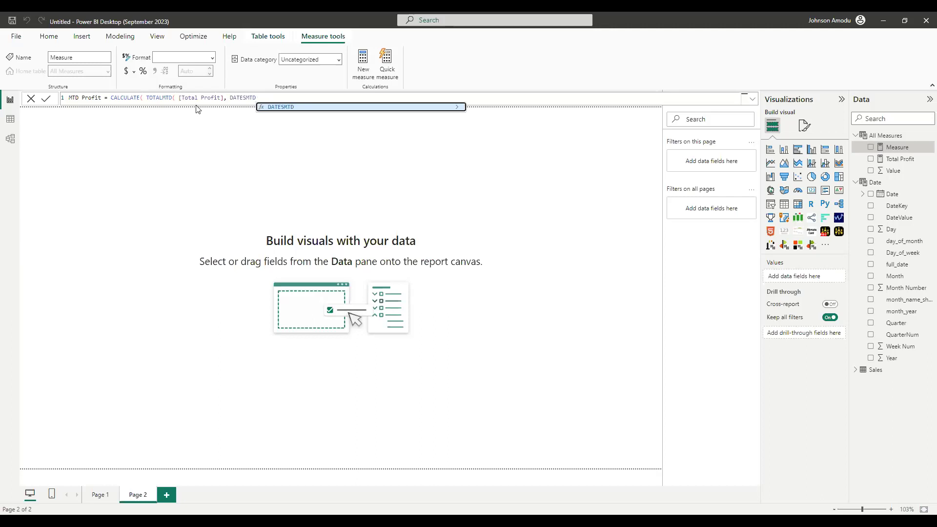
Step: Pass 'Date'[Date] to DATESMTD, close all three brackets and commit the MTD Profit measure
text(()
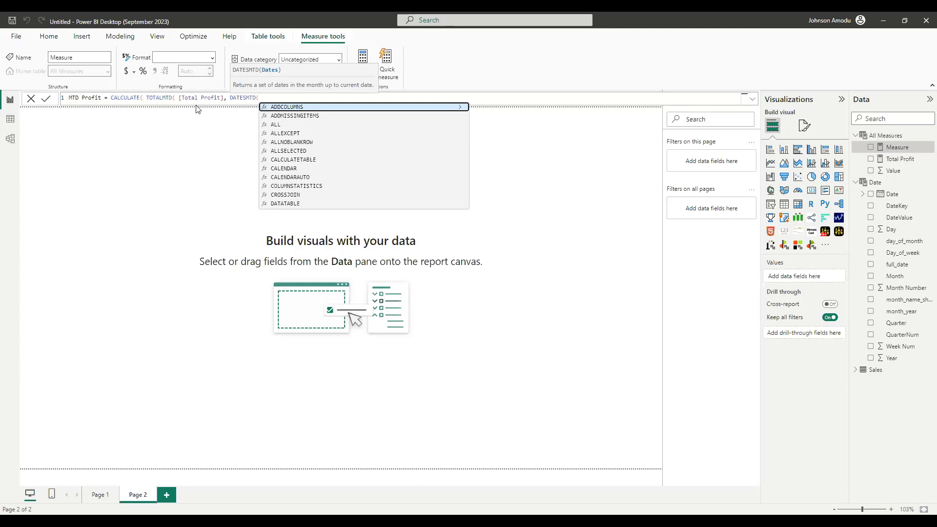
text(date)
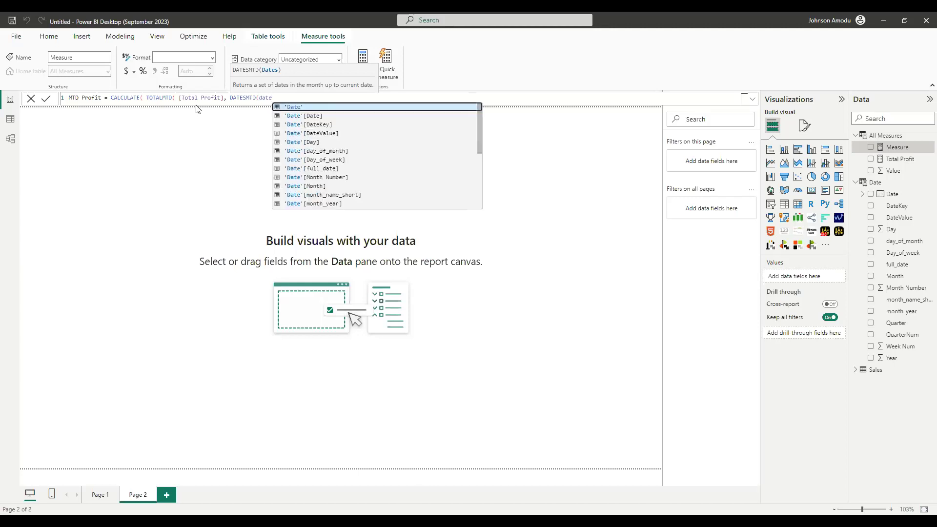
key(Down)
key(Tab)
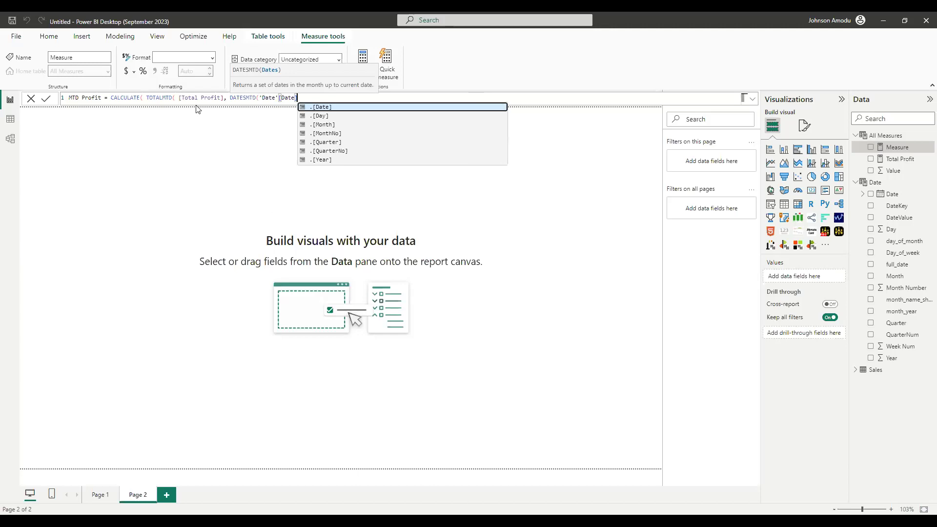
text())))
key(Return)
Step: Move the TOTALMTD part of the formula onto its own line, indented beneath CALCULATE
click(147, 98)
key(shift+Return)
key(Tab)
key(Tab)
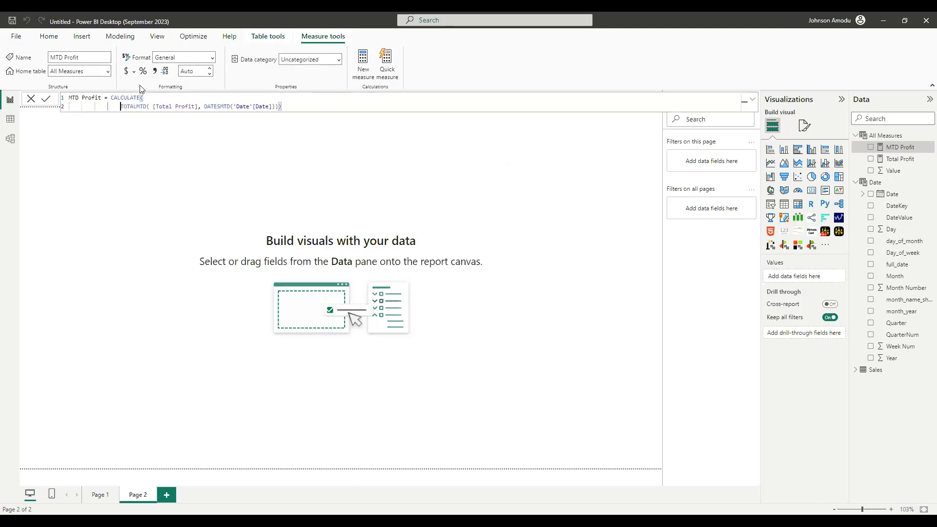
key(Tab)
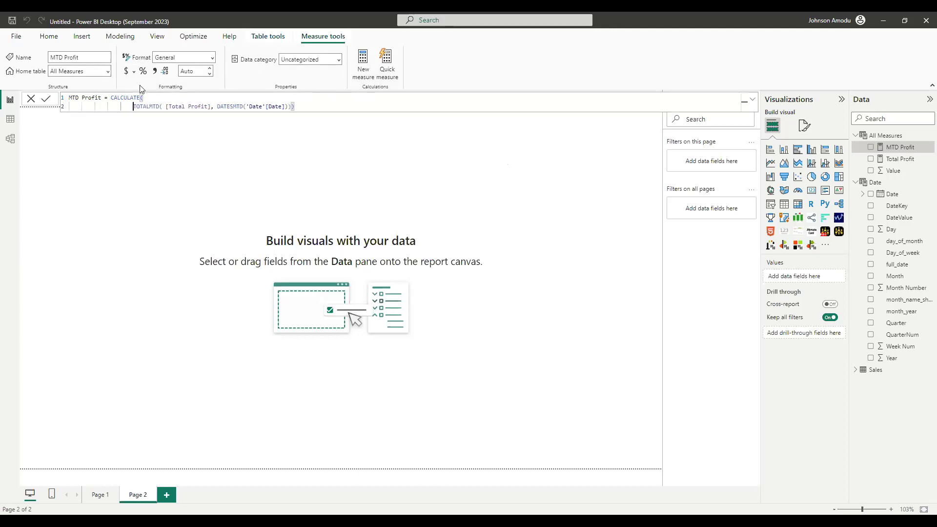
Step: Put DATESMTD on its own line aligned with TOTALMTD, and place the last two closing brackets on separate lines
double_click(217, 107)
click(216, 107)
key(shift+Return)
key(Tab)
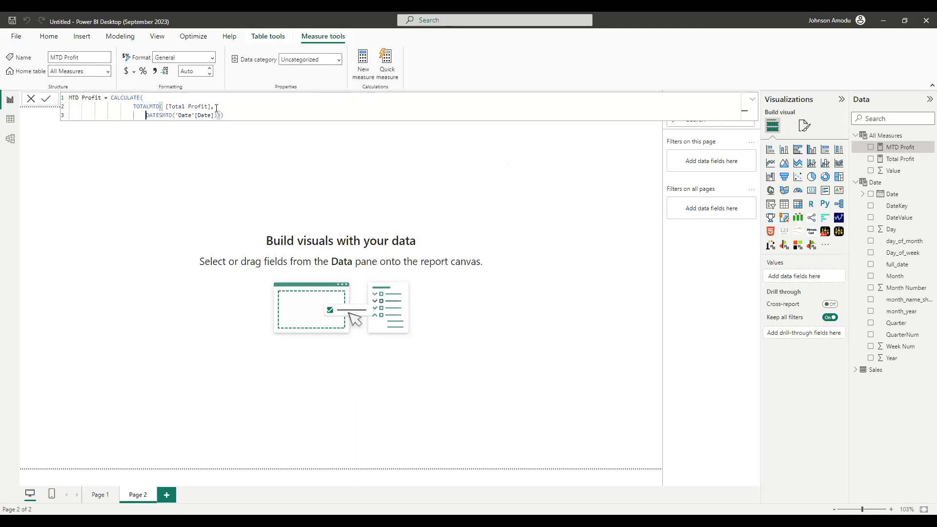
key(BackSpace)
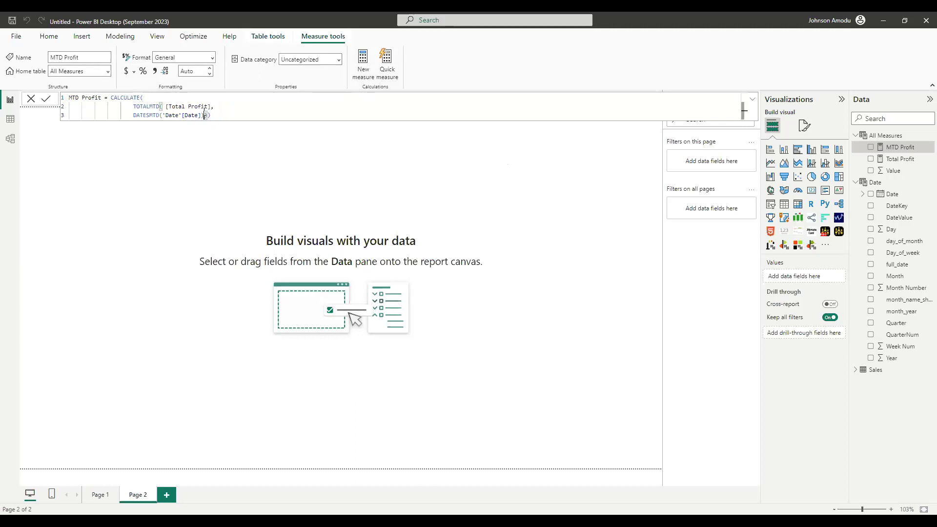
key(shift+Return)
key(shift+Return)
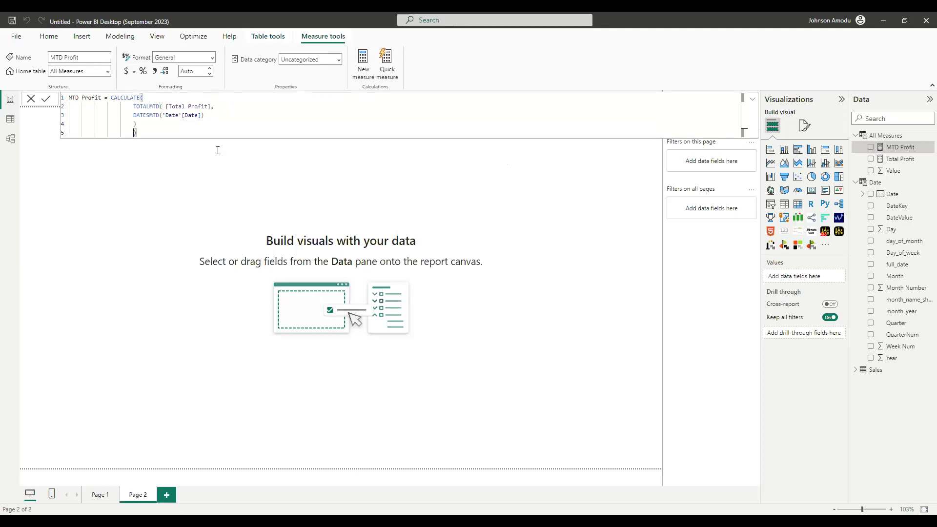
Step: Remove the [Total Profit] reference from the expression argument of TOTALMTD
double_click(157, 106)
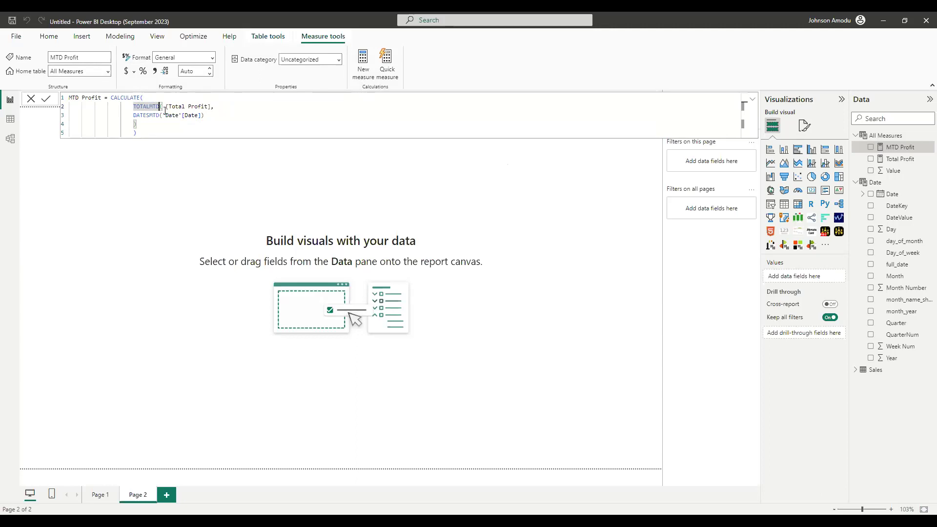
double_click(190, 106)
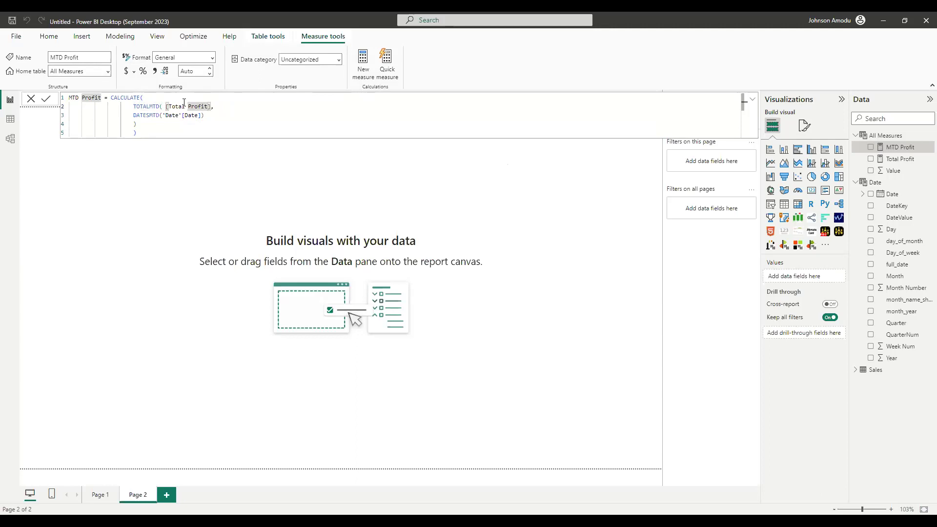
text(,)
drag(210, 106, 165, 107)
text(SUM(date)
key(Down)
key(Down)
key(Up)
key(BackSpace)
key(BackSpace)
key(BackSpace)
key(BackSpace)
key(BackSpace)
key(BackSpace)
key(BackSpace)
key(BackSpace)
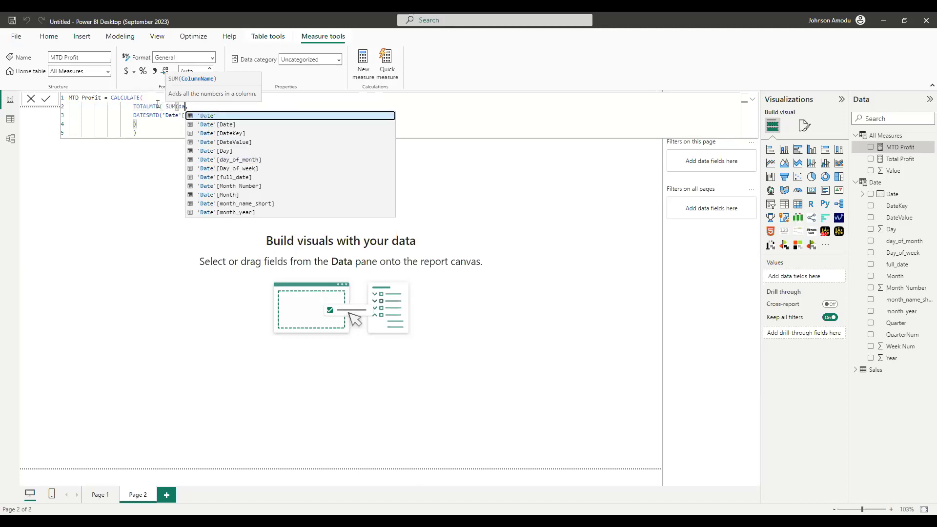
text(p)
key(BackSpace)
text(Sales)
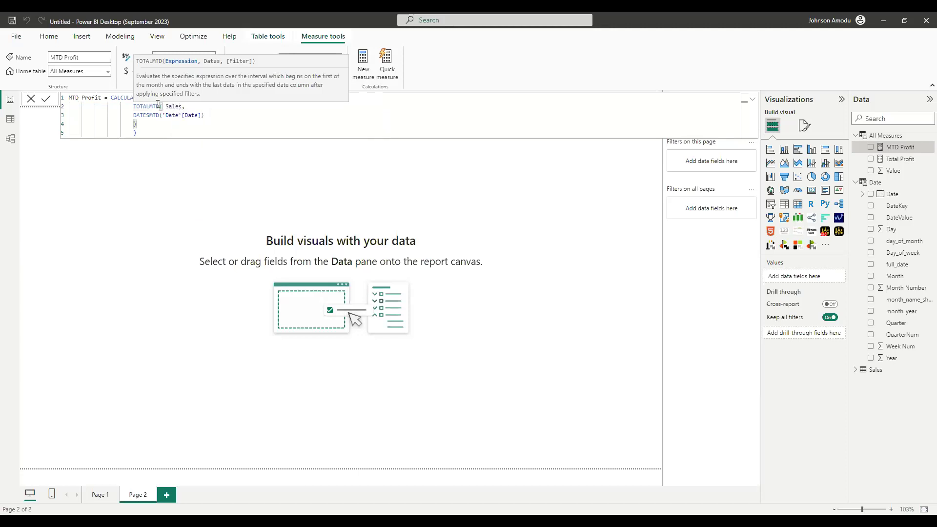
key(BackSpace)
key(BackSpace)
key(BackSpace)
key(BackSpace)
key(BackSpace)
Step: Enter SUM(Sales[profit]) as the TOTALMTD expression and commit the MTD Profit measure
text(SUM(s)
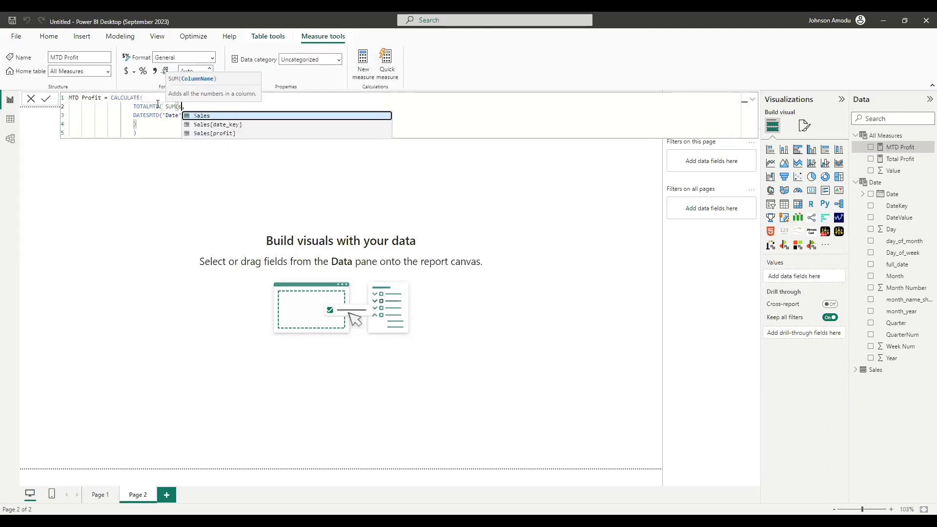
key(BackSpace)
text(sale)
key(Down)
key(Down)
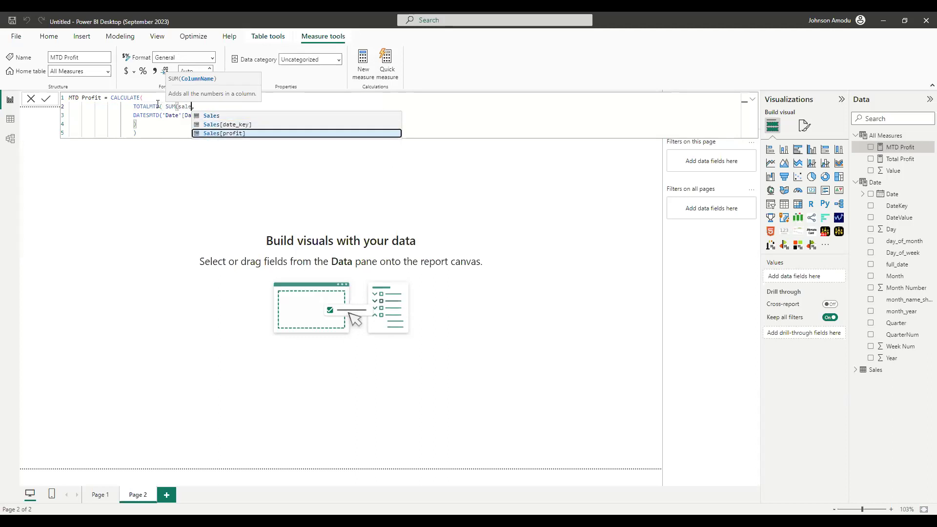
key(Tab)
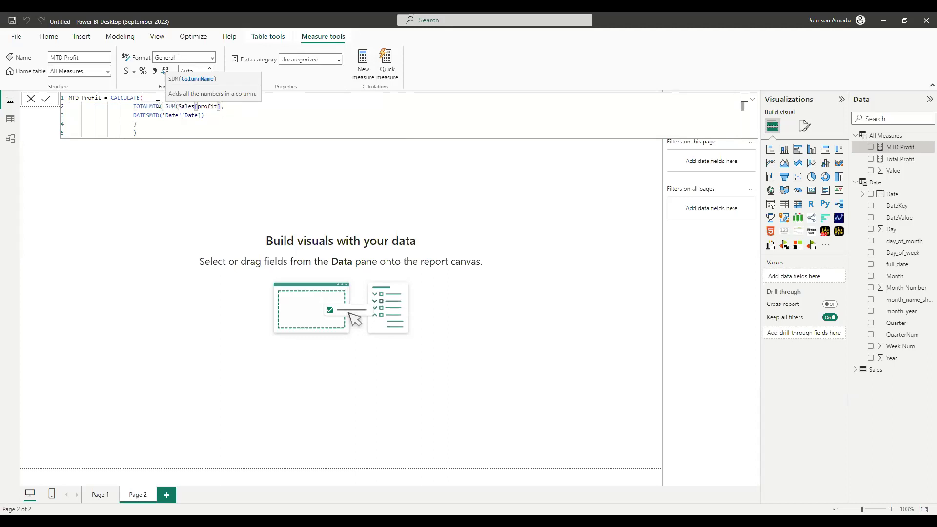
text())
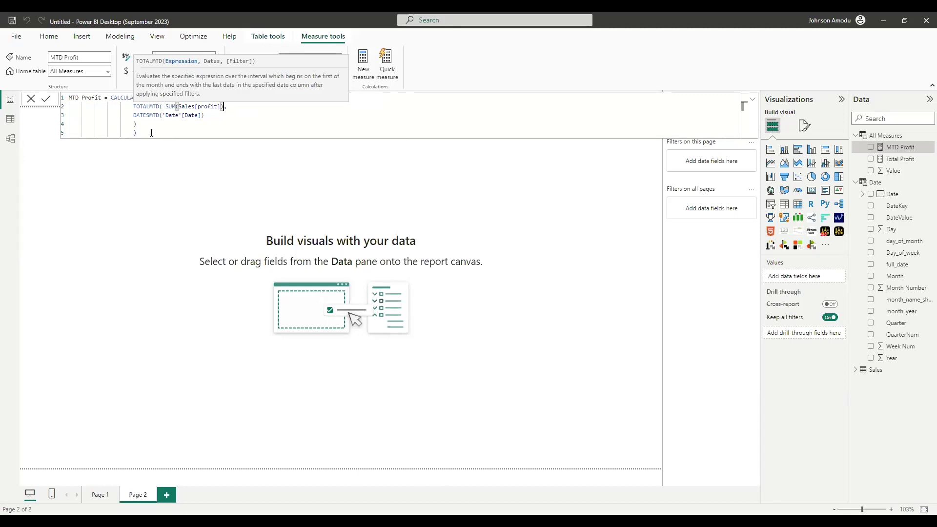
click(47, 100)
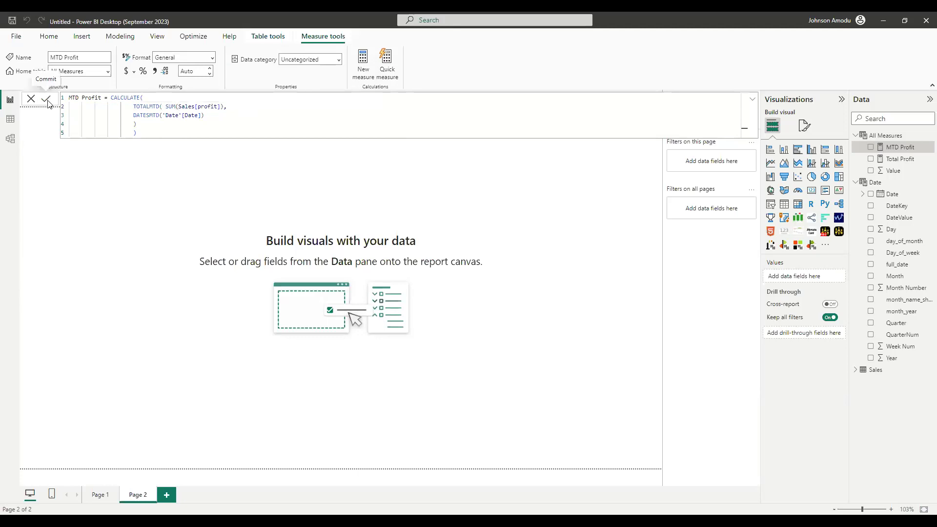
click(191, 188)
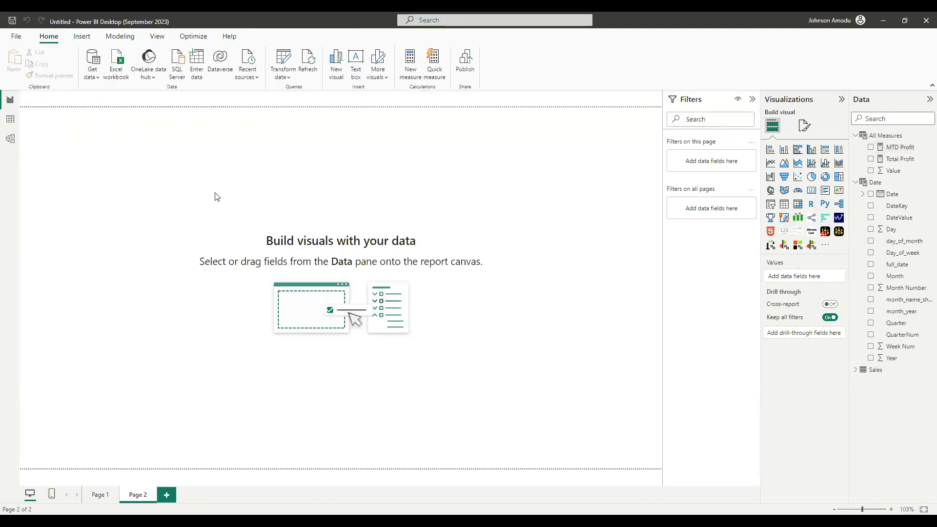
click(771, 204)
drag(100, 140, 239, 152)
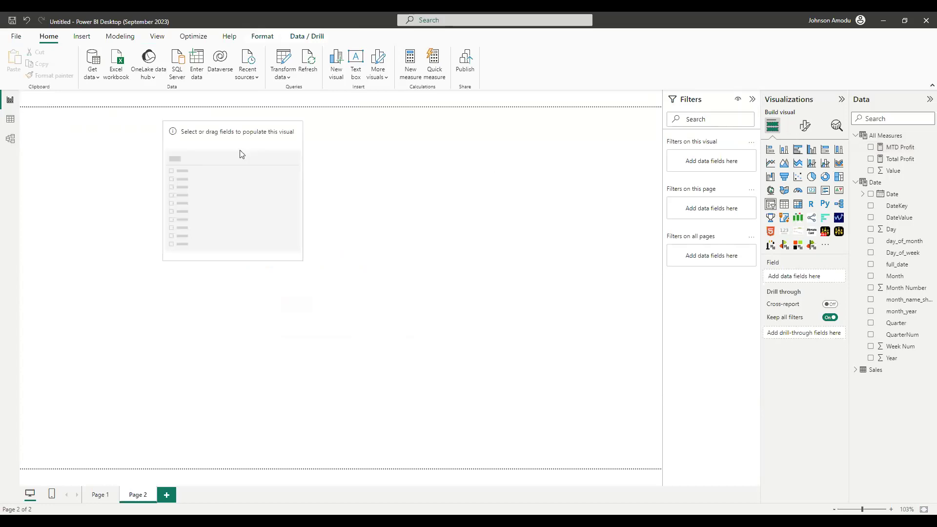
drag(900, 147, 259, 208)
click(10, 118)
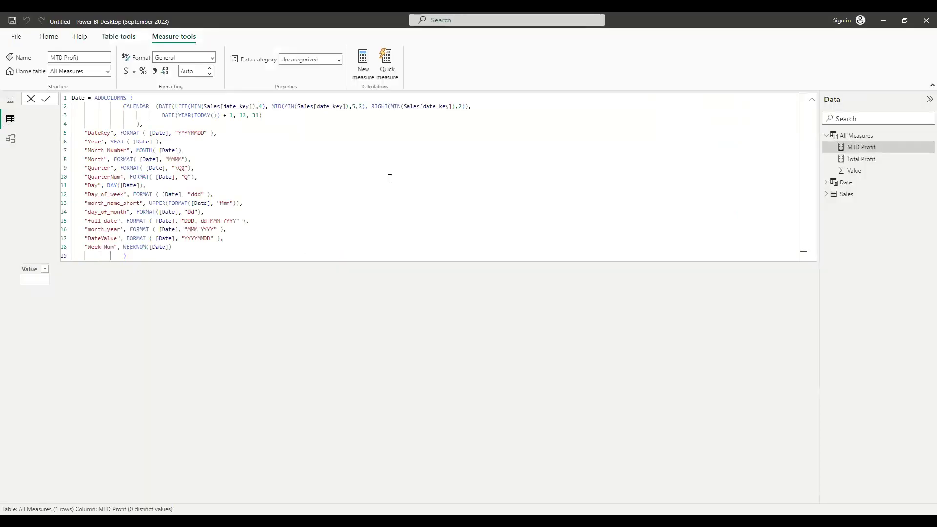
click(881, 158)
click(881, 148)
click(157, 132)
click(223, 105)
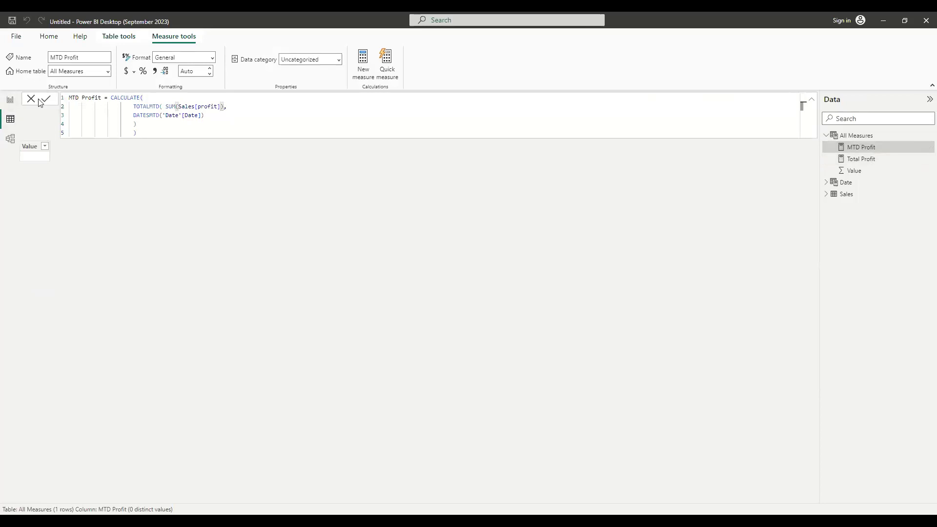
click(10, 100)
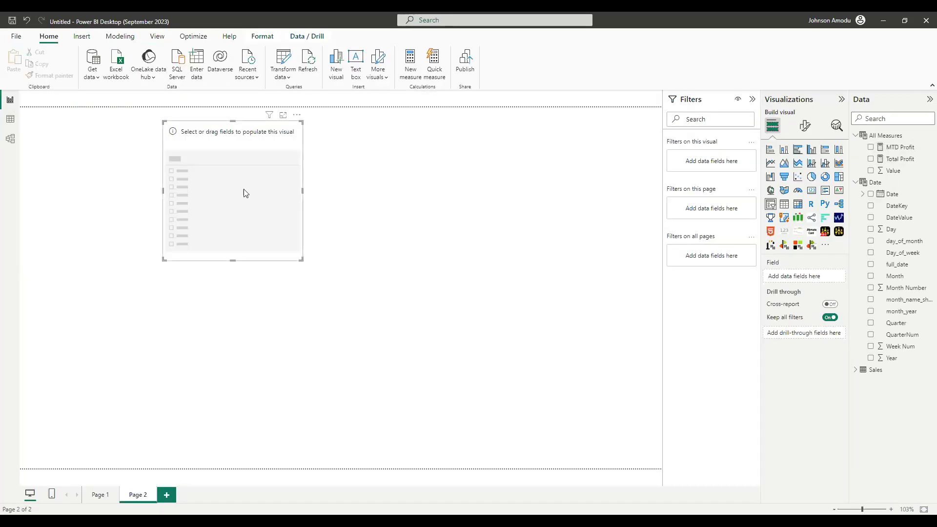
key(Delete)
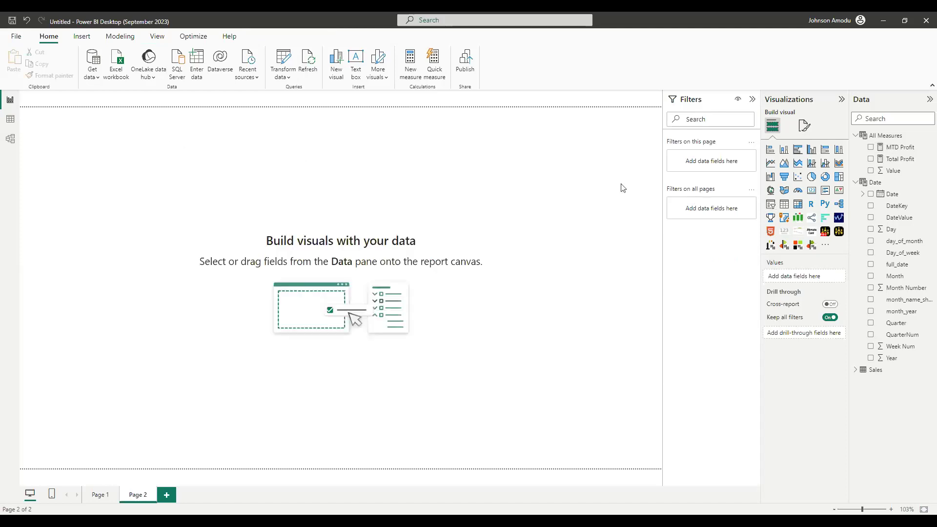
Step: Add a card visual showing the MTD Profit measure and move it in from the page's upper-left corner
click(812, 191)
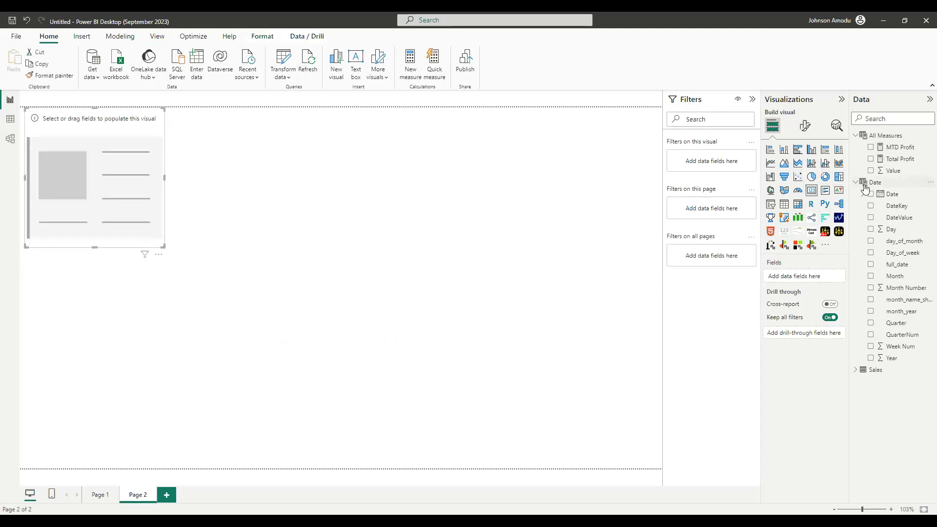
click(870, 148)
drag(87, 151, 191, 202)
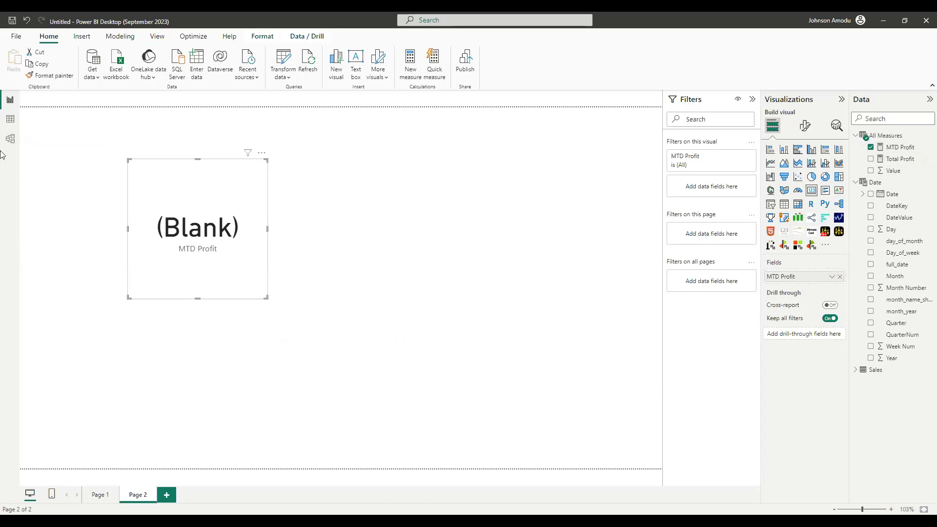
Step: Examine the range of date_key values in the Sales table and return to the report page without applying a filter
click(10, 119)
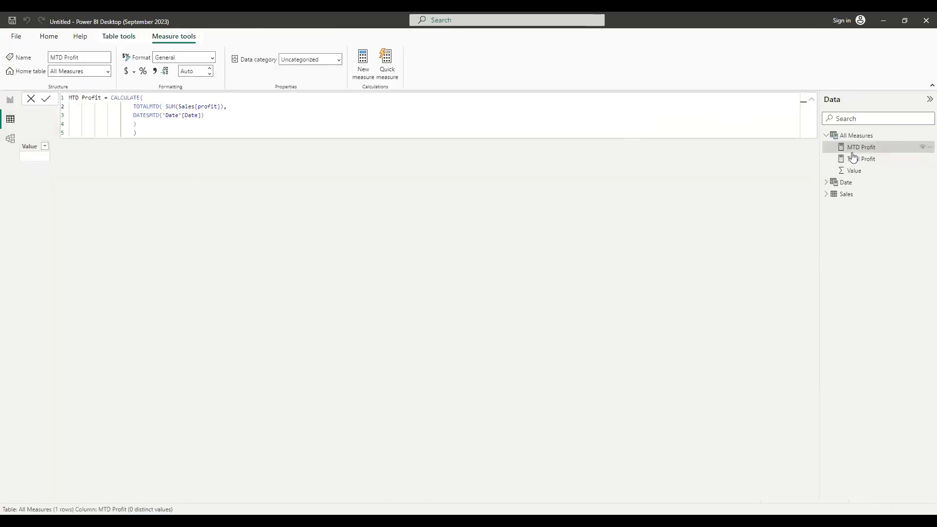
click(855, 194)
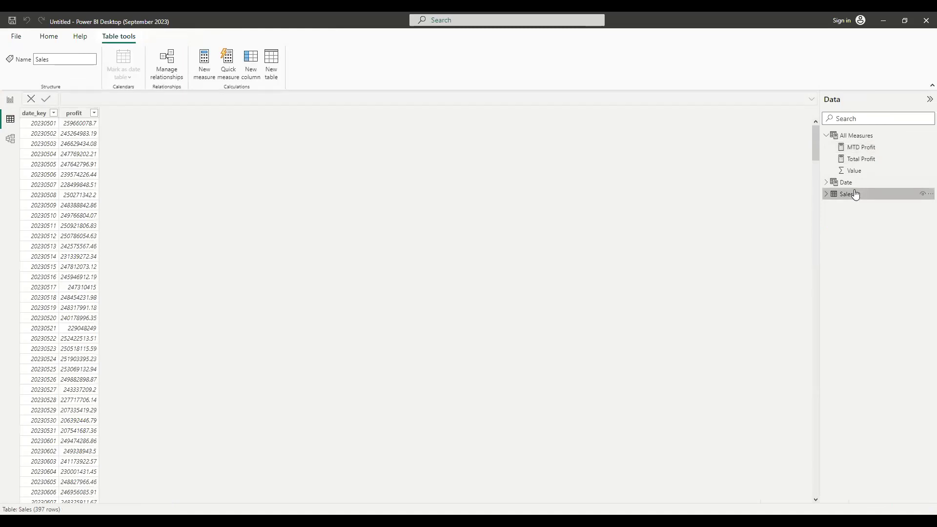
click(54, 113)
scroll(166, 288, down, 20)
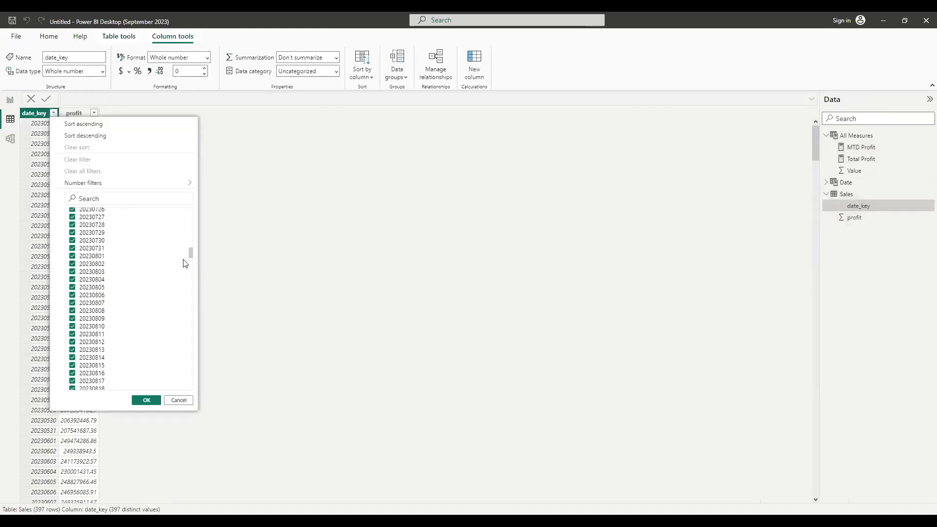
drag(187, 285, 175, 404)
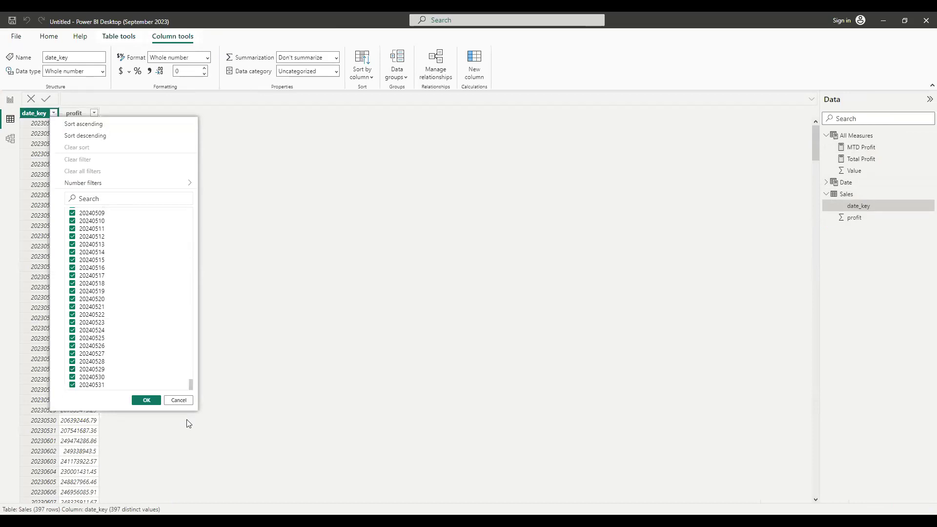
click(181, 401)
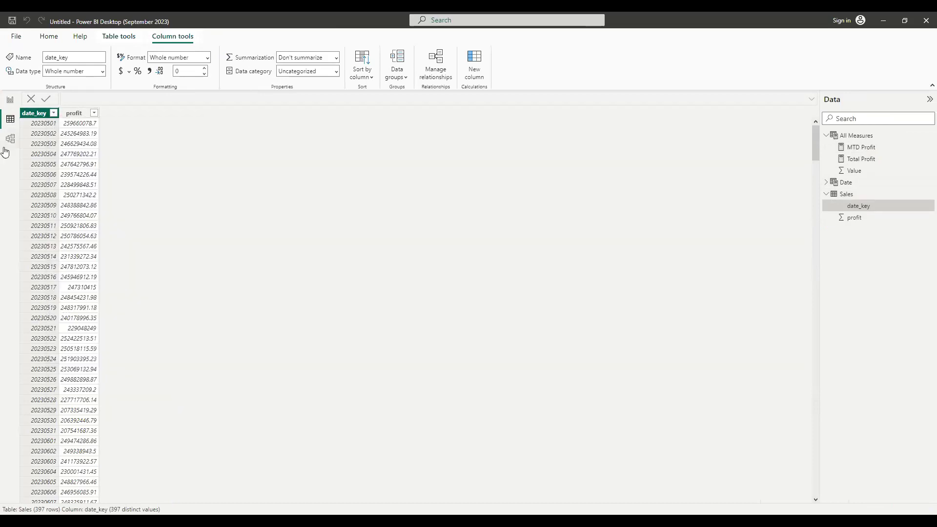
click(9, 99)
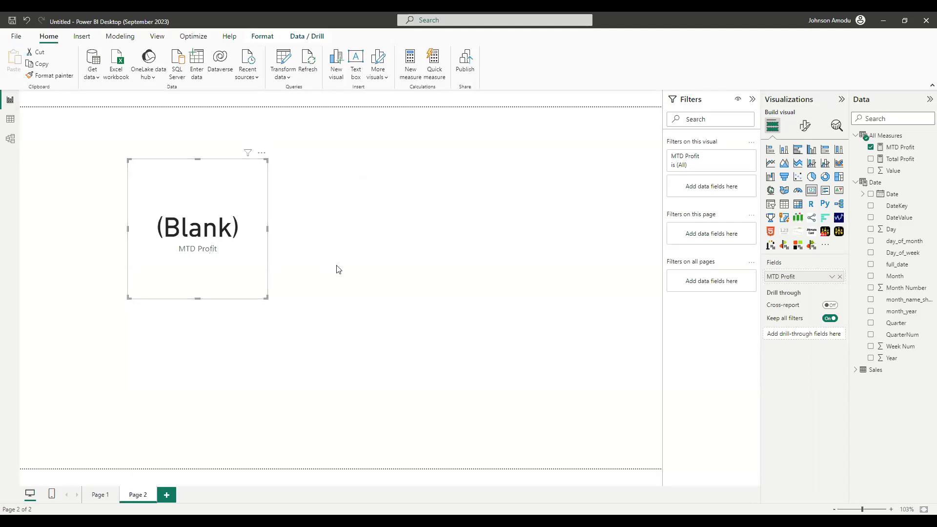
click(10, 120)
click(10, 100)
Step: Append + 0 to the end of the MTD Profit formula and commit the measure
click(900, 147)
click(178, 134)
text(+)
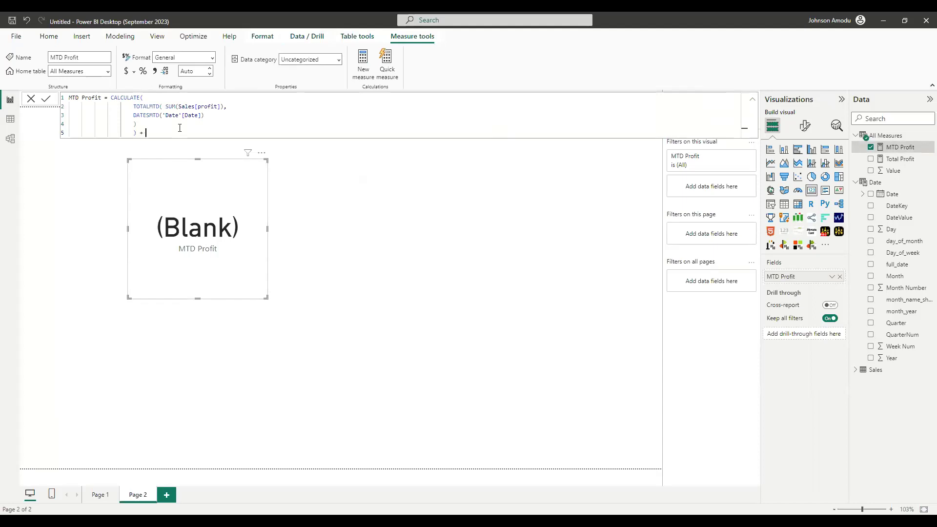
text( 0)
key(Return)
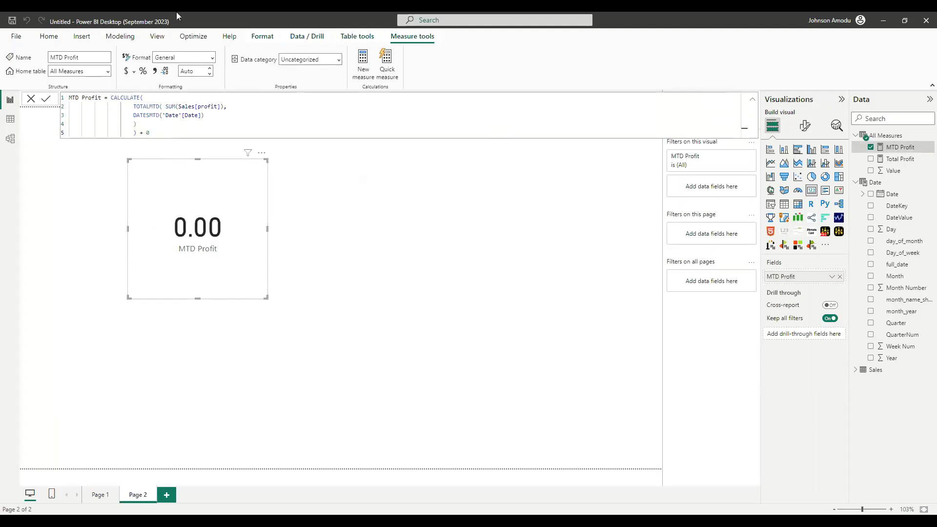
click(299, 263)
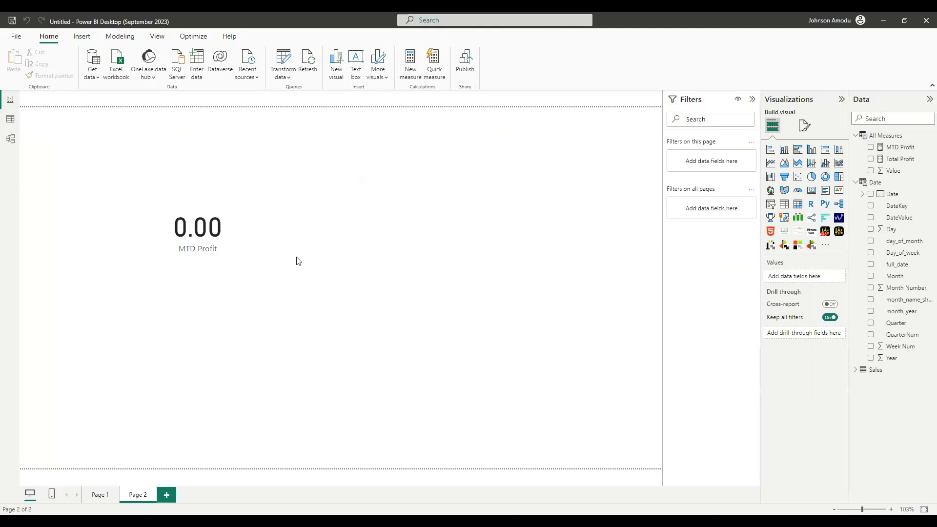
Step: Move the MTD Profit card slightly up and to the left on the page
click(230, 248)
drag(230, 248, 189, 215)
click(388, 220)
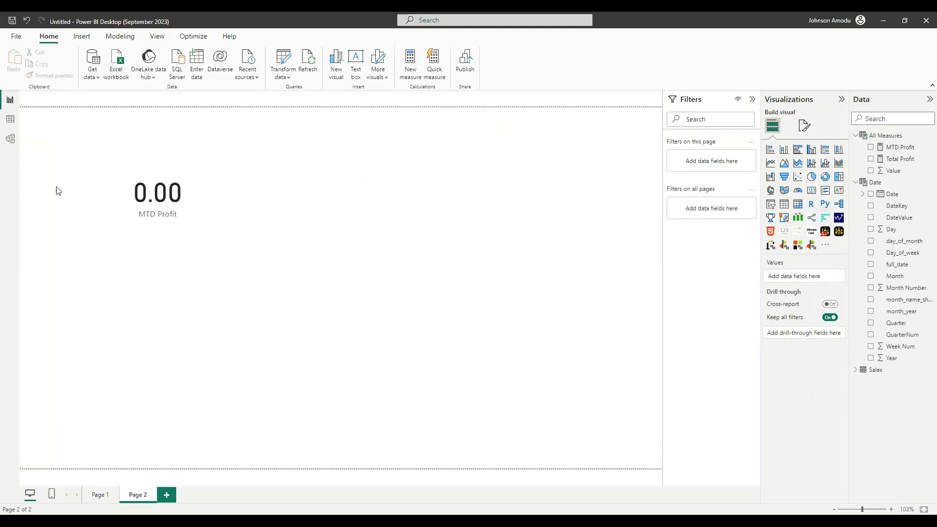
Step: Place a second, shorter card on the right side of the page and fill it with the Date table's Date field
click(812, 191)
drag(151, 357, 534, 271)
drag(540, 323, 535, 256)
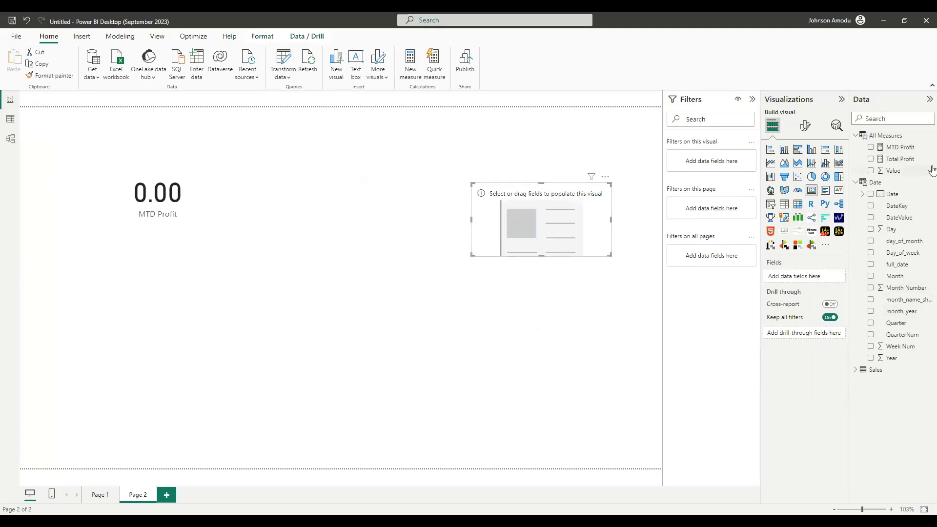
drag(899, 195, 573, 220)
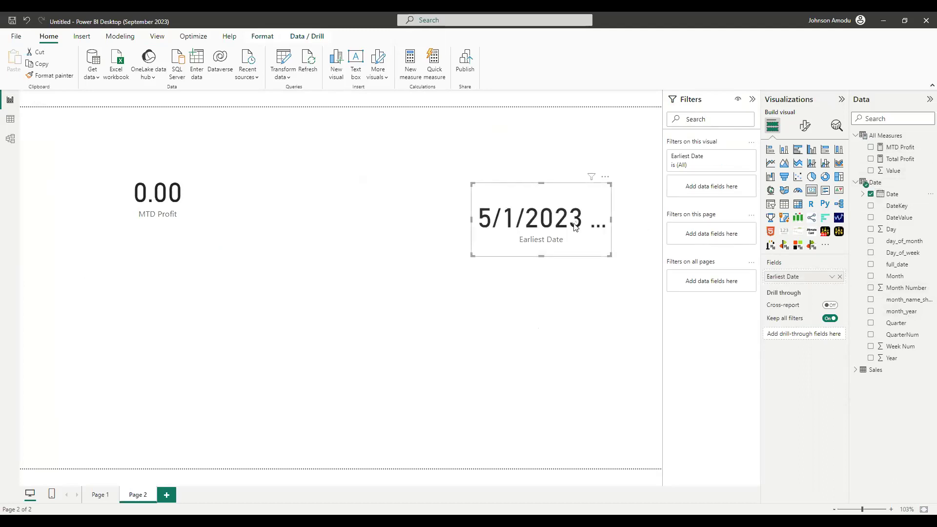
Step: Summarize the date card's field as Latest, widen the card, and move it lower on the page
click(830, 279)
click(855, 321)
drag(612, 219, 663, 218)
drag(570, 217, 566, 314)
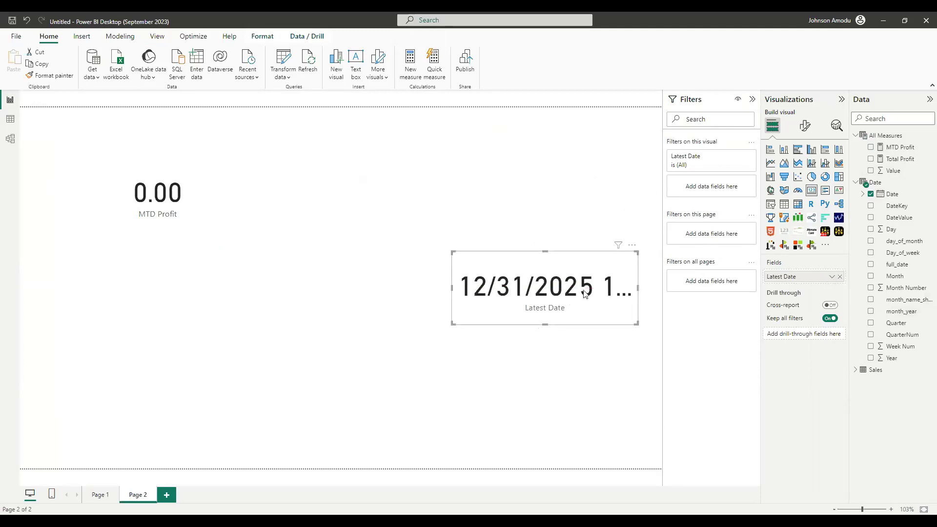
Step: Turn on the title of the latest-date card and set its text to Last Record
click(805, 127)
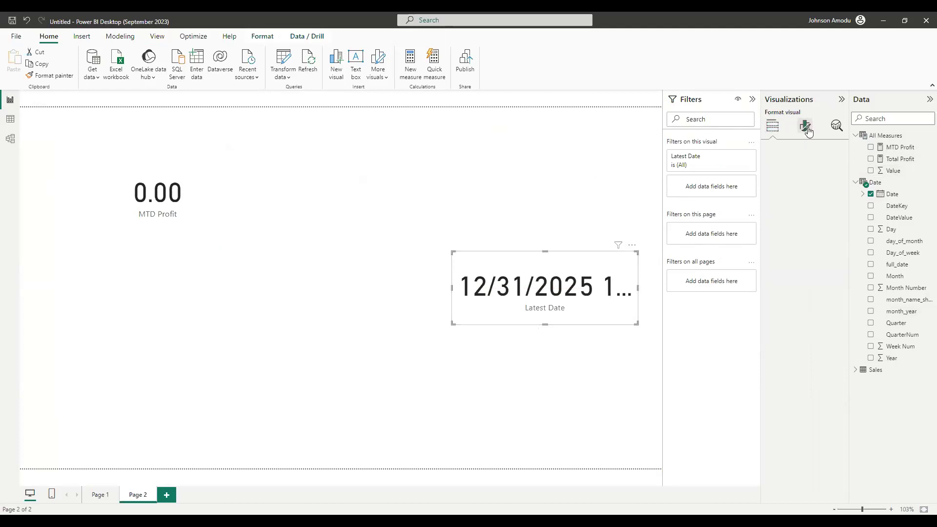
click(786, 213)
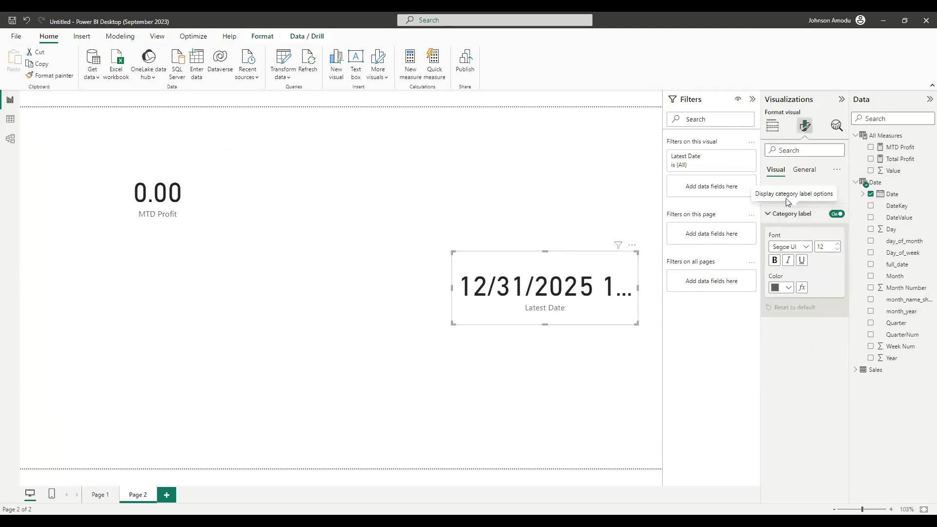
click(819, 194)
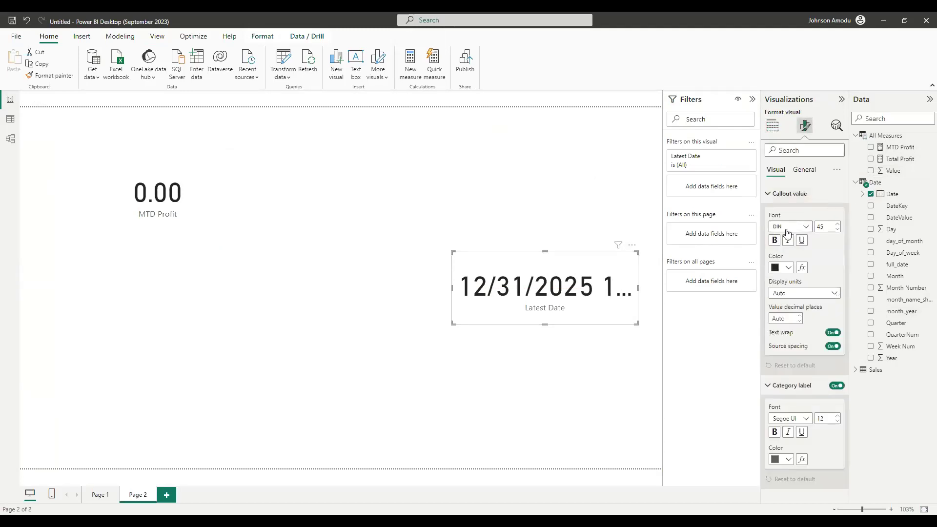
click(804, 169)
click(781, 214)
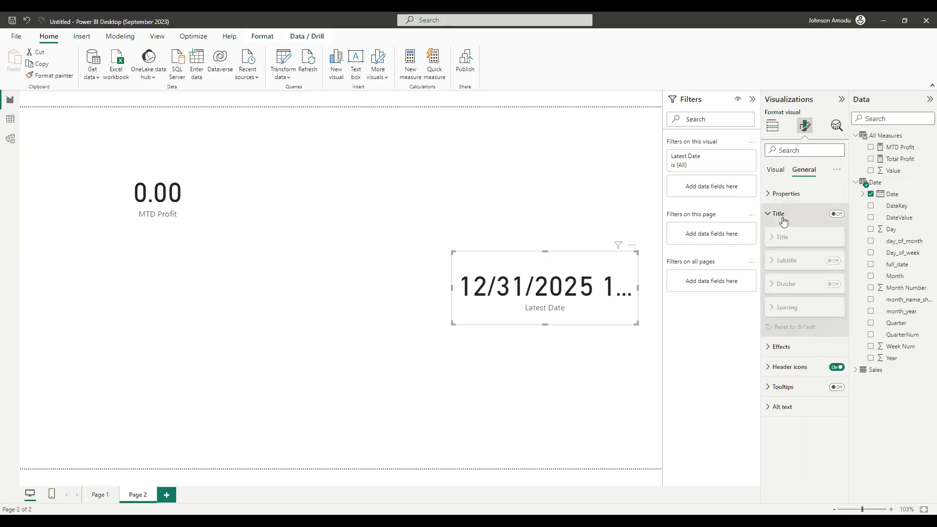
click(836, 214)
click(782, 237)
click(794, 264)
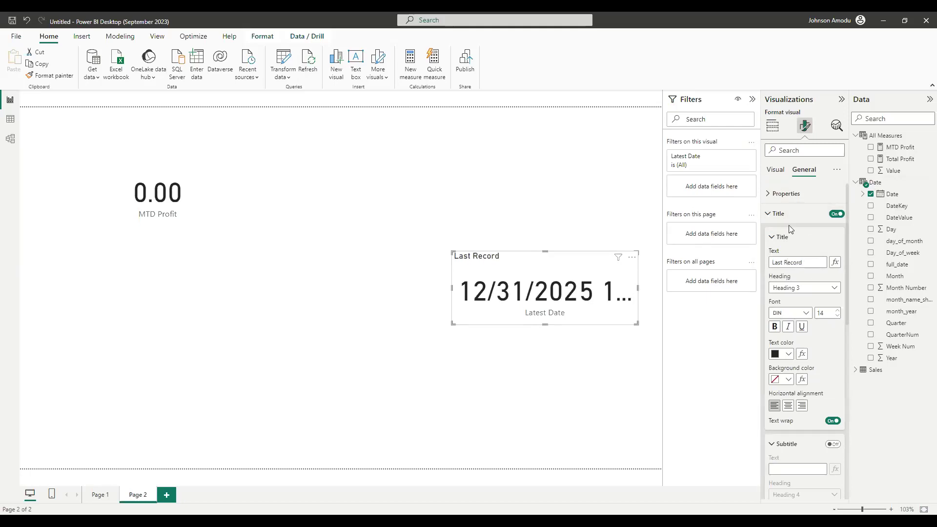
click(777, 213)
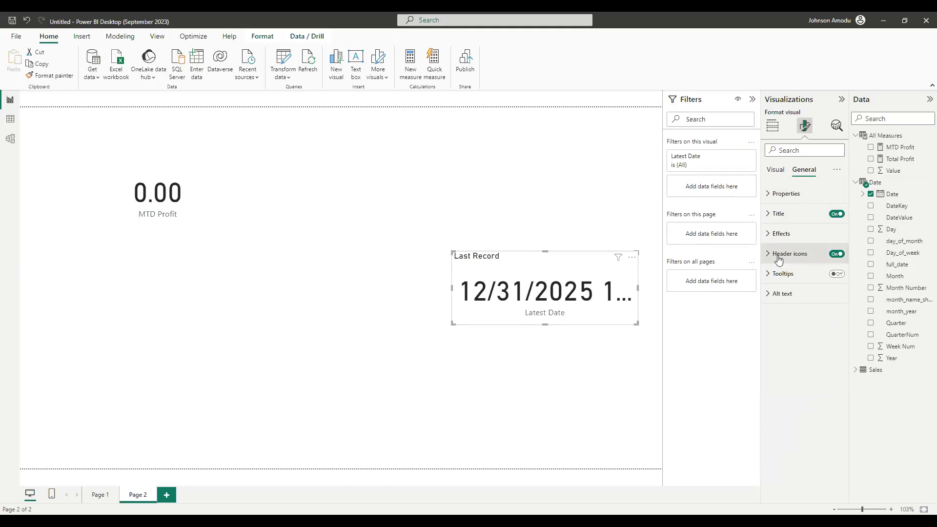
Step: Turn off the category label on the Last Record card
click(773, 216)
click(773, 216)
click(776, 169)
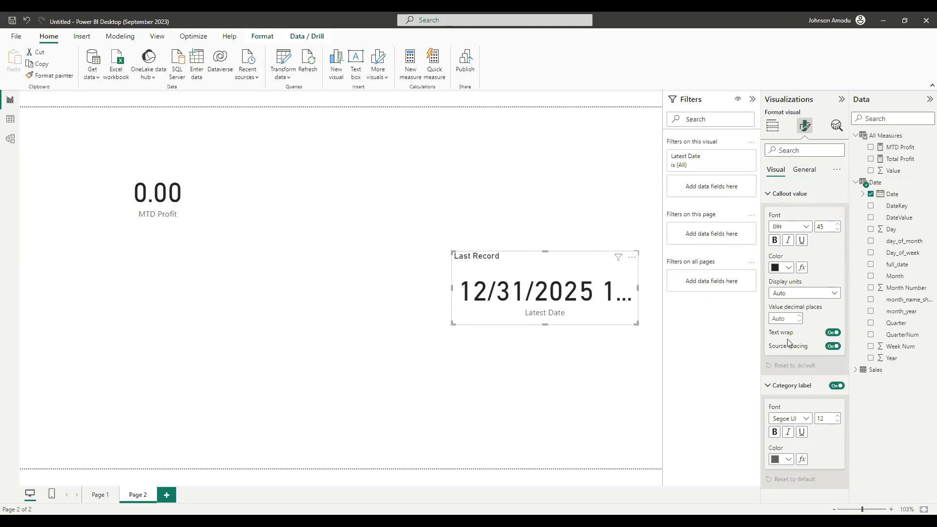
click(836, 385)
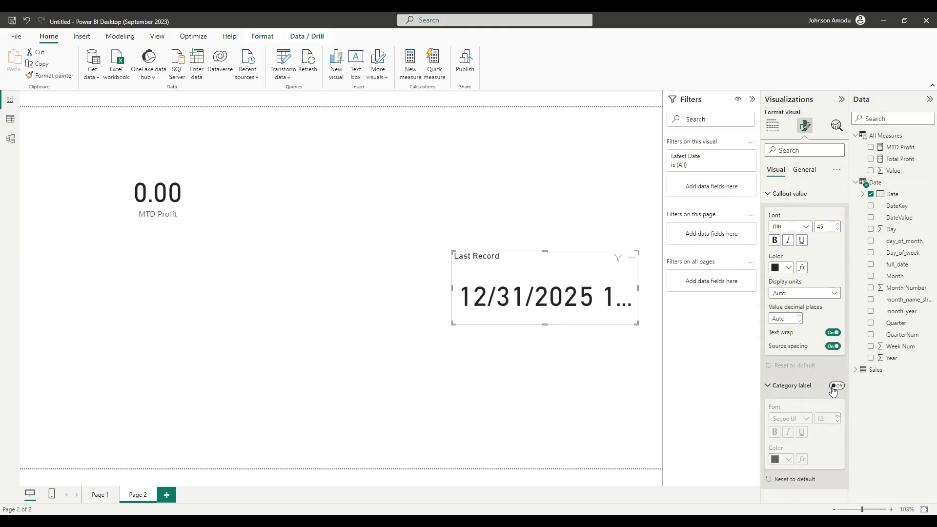
Step: Format the Date column of the Date table as ddd, dd-mmm-yy and return to the report page
click(6, 120)
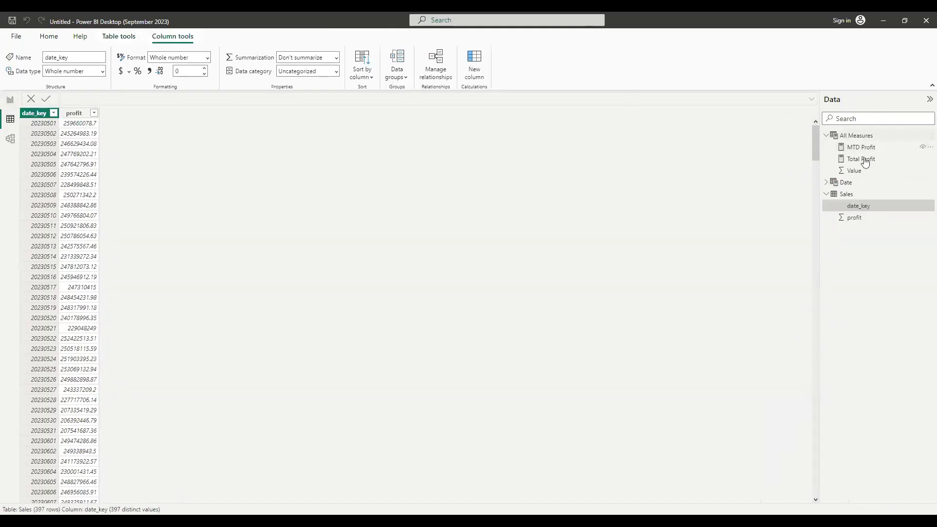
click(865, 184)
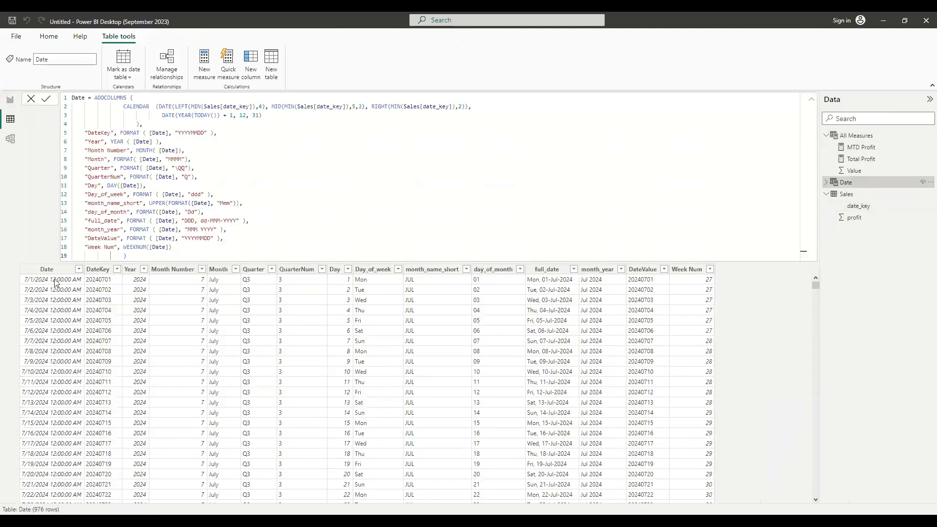
click(51, 270)
click(191, 57)
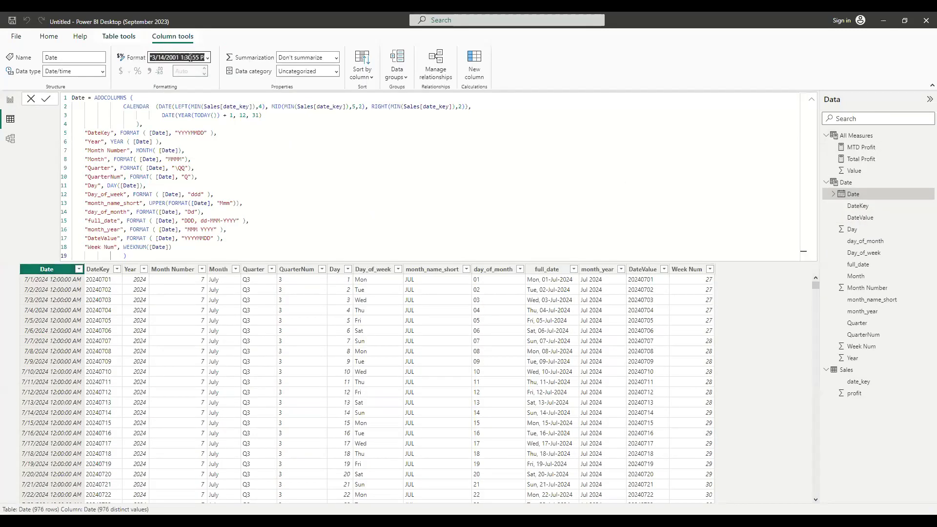
text(ddd, dd-mmm-)
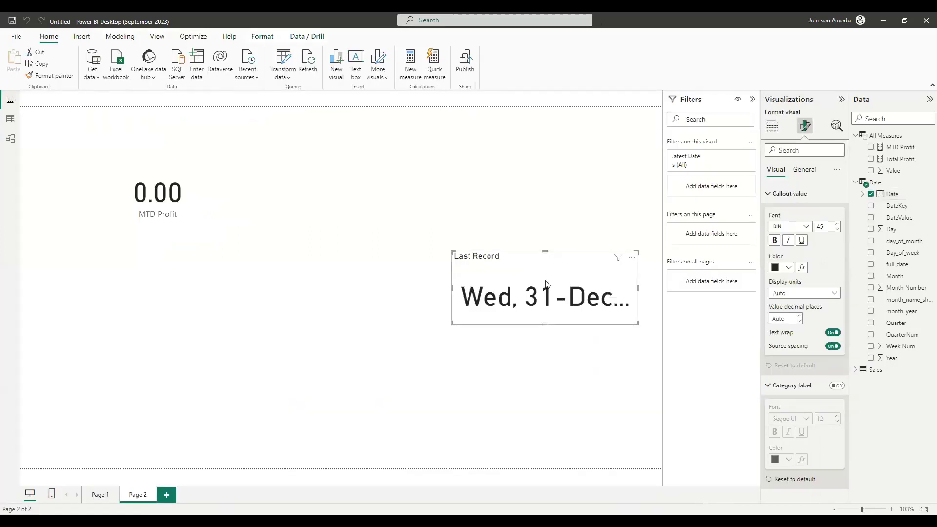
Step: Move the Last Record card to the top of the page, reduce its height, and widen it to fit the full date
drag(542, 273, 481, 130)
drag(486, 184, 488, 165)
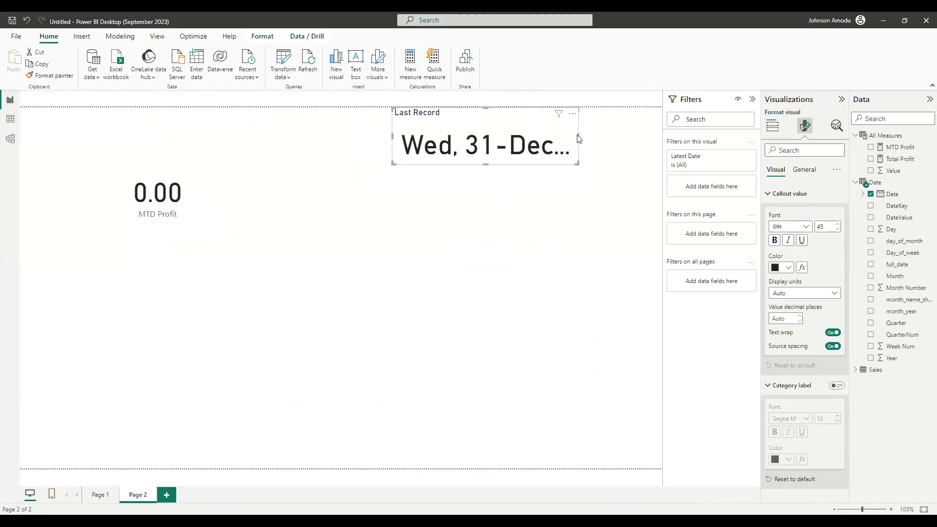
drag(578, 135, 655, 140)
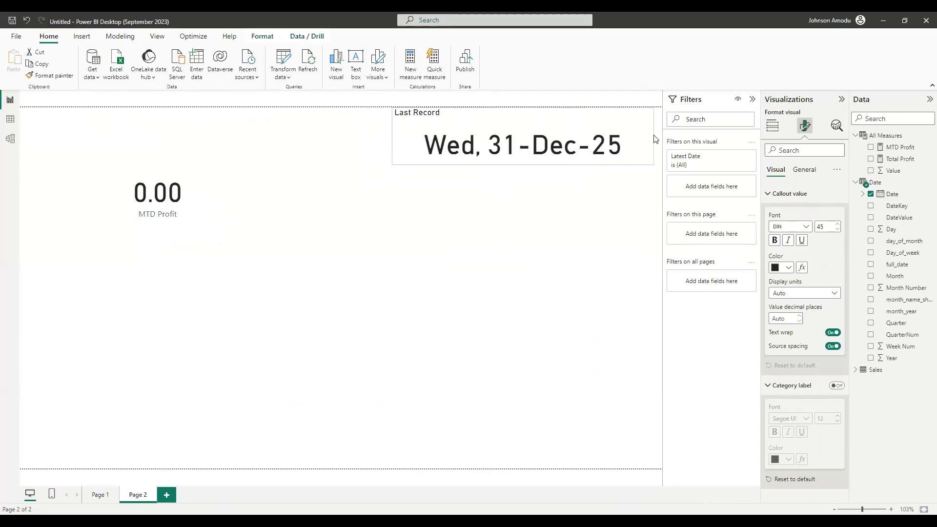
Step: Shift the Last Record card slightly left, review the Sales table's date_key and profit columns, and return to the report page
drag(533, 129, 522, 129)
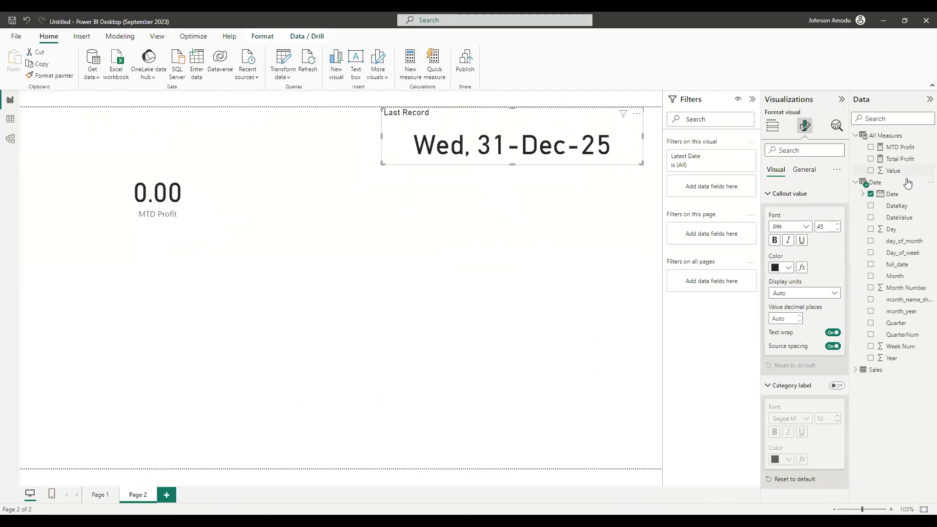
click(10, 119)
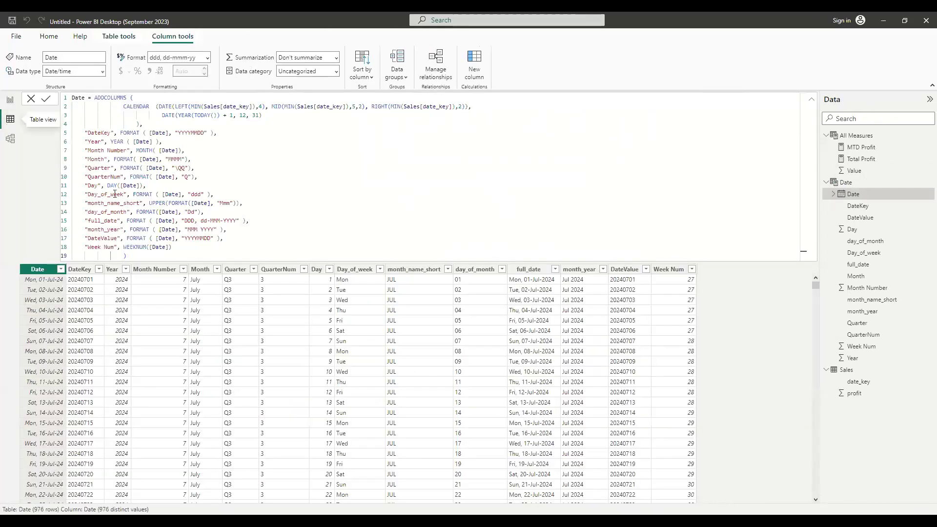
click(858, 392)
click(866, 383)
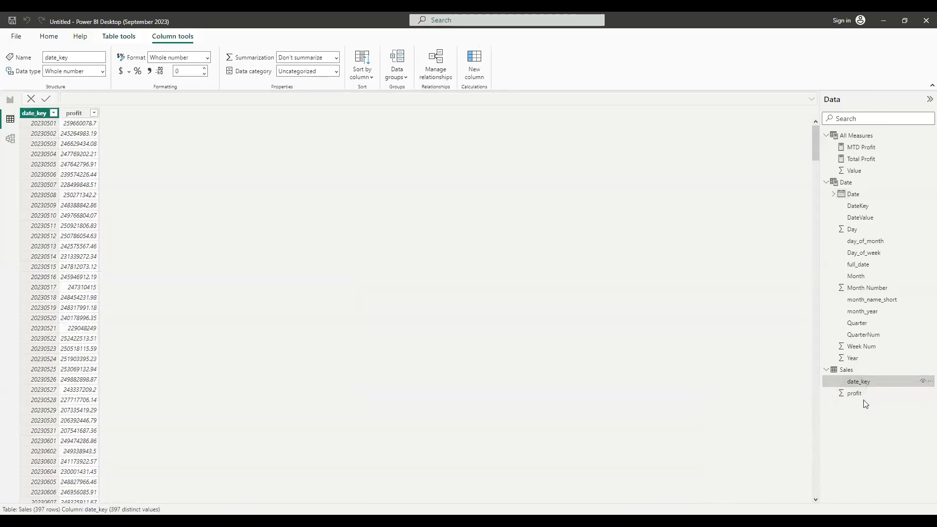
click(855, 393)
click(859, 381)
click(10, 99)
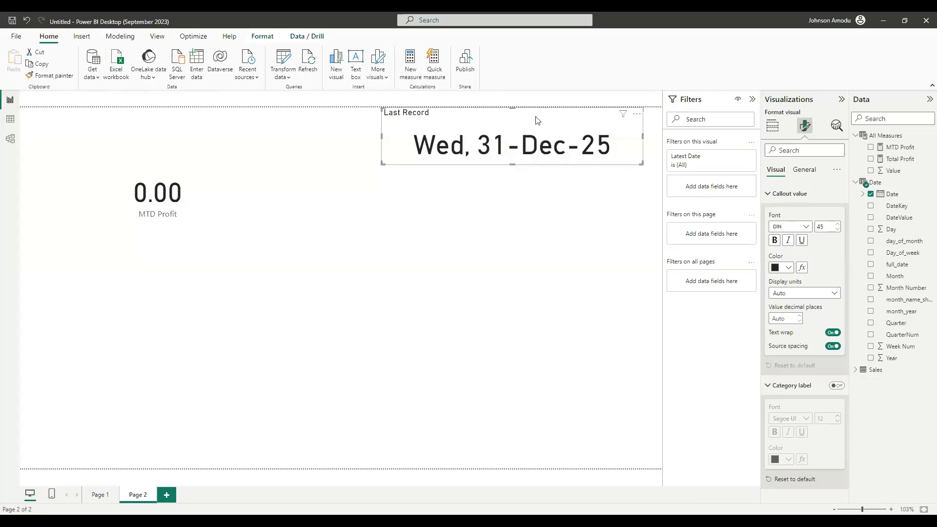
Step: Replace the field on the Last Record card with date_key from the Sales table, aggregated as Maximum
click(799, 169)
click(773, 126)
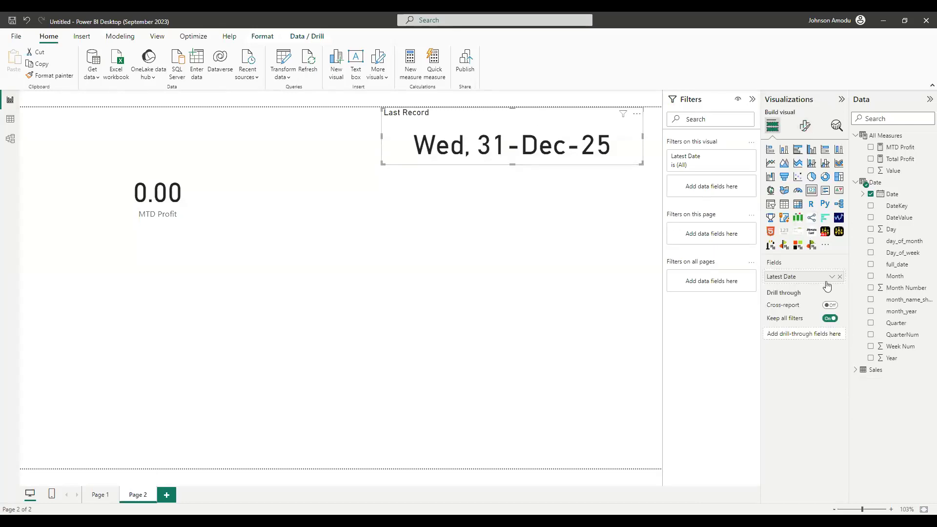
click(839, 276)
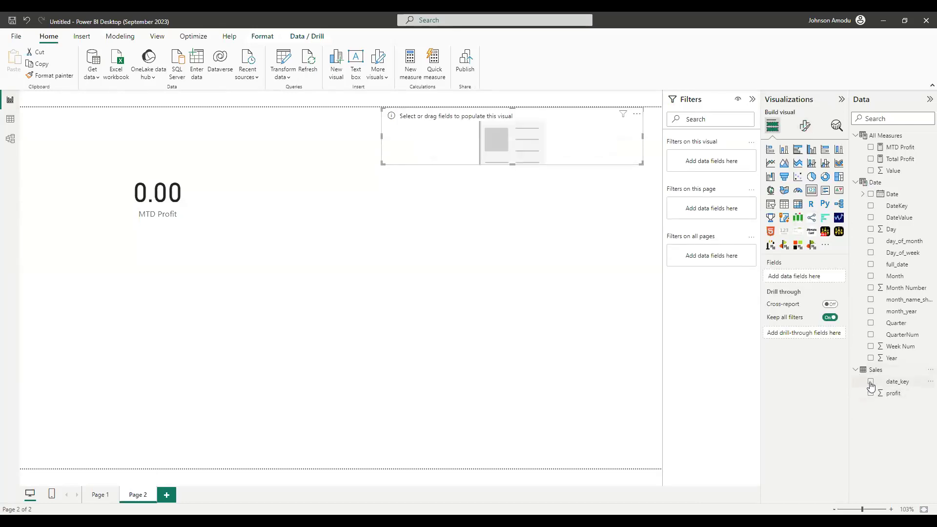
click(871, 381)
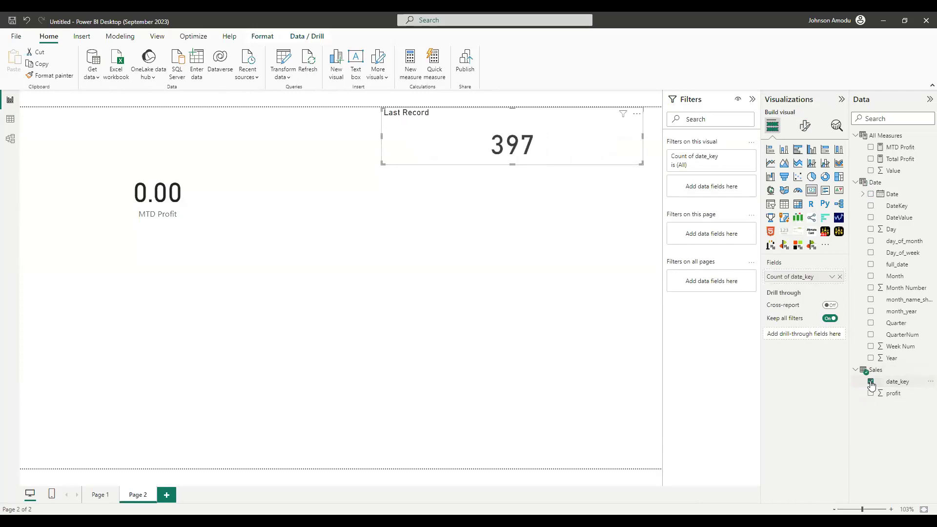
click(832, 277)
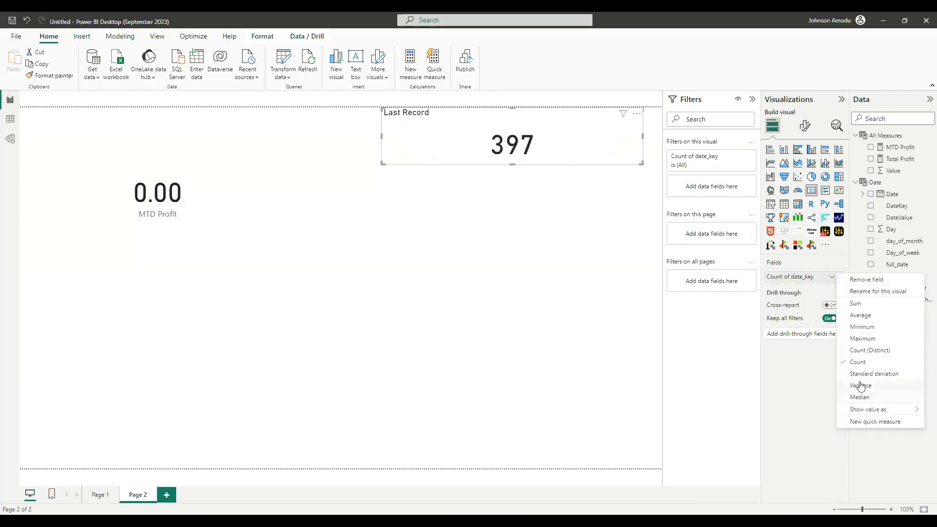
click(862, 339)
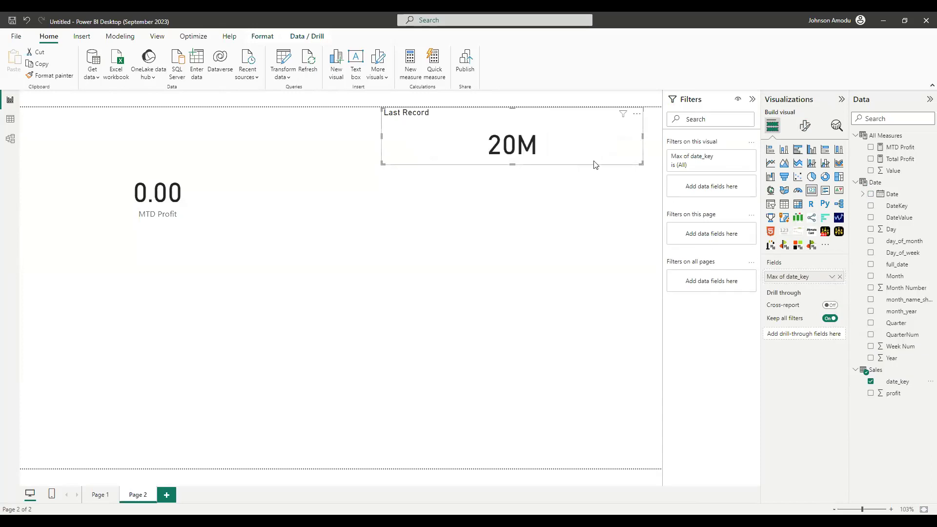
Step: Set the Last Record card's callout display units to None, reduce the card's height, and place it at the top of the page
drag(592, 130, 592, 160)
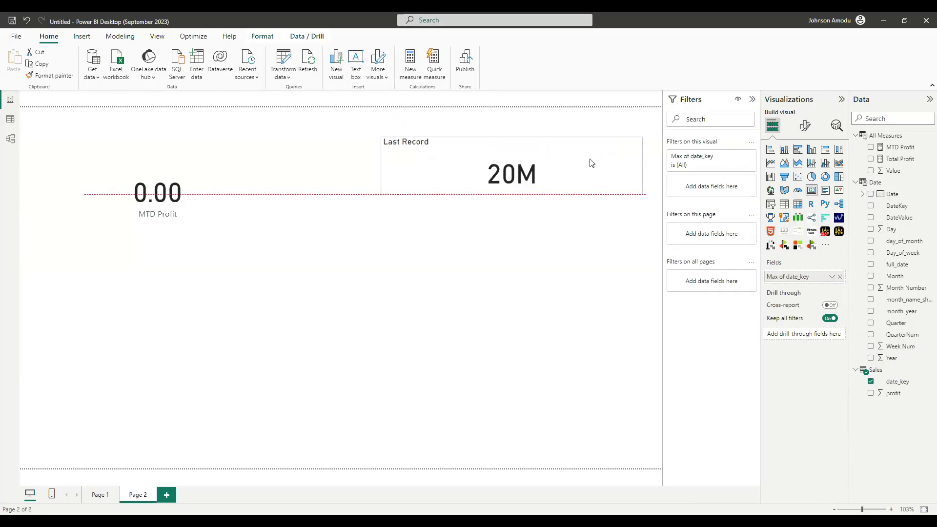
click(805, 127)
click(796, 194)
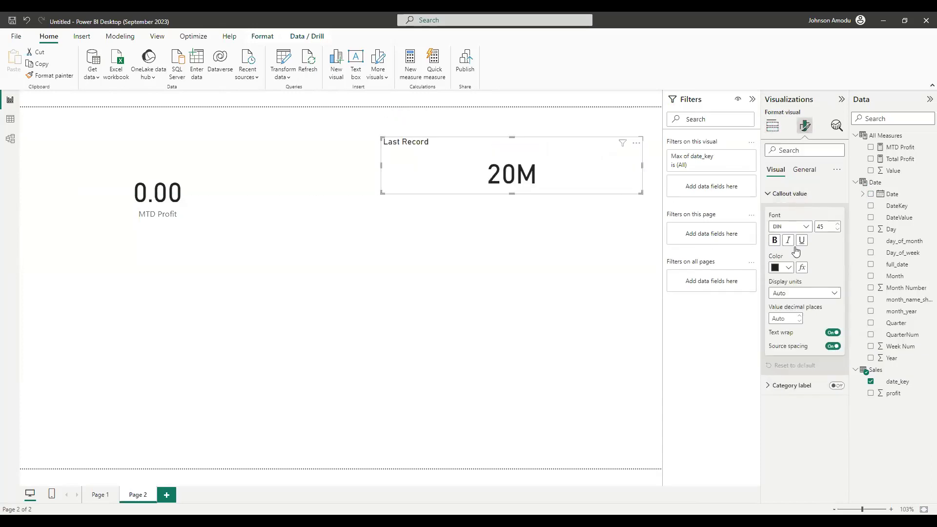
click(810, 293)
click(781, 318)
drag(511, 193, 494, 152)
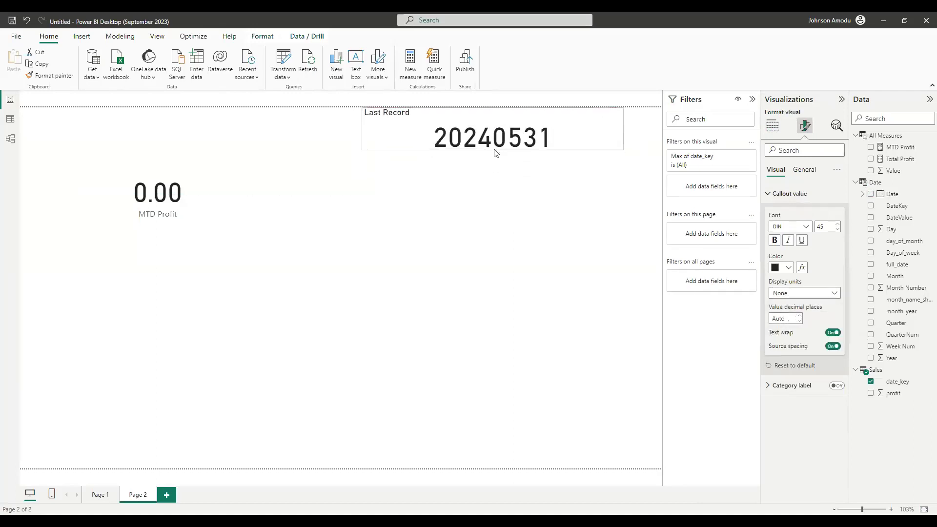
click(485, 190)
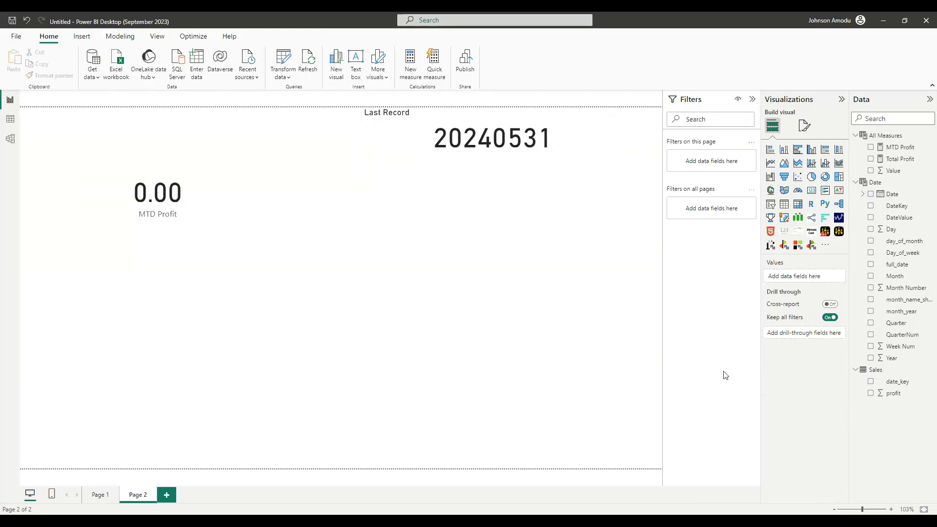
Step: Move the MTD Profit card to the top-left corner of the report page and reduce its height
click(161, 210)
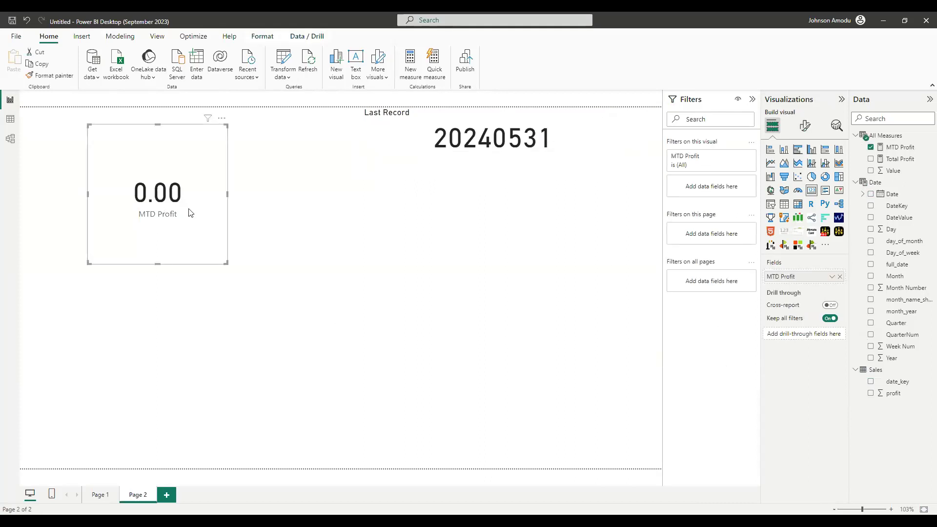
drag(190, 213, 171, 198)
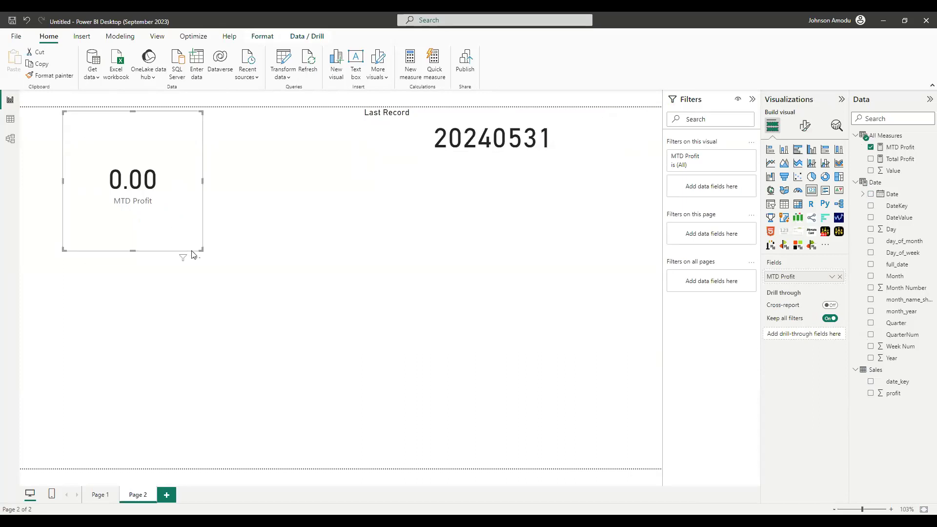
drag(198, 249, 195, 191)
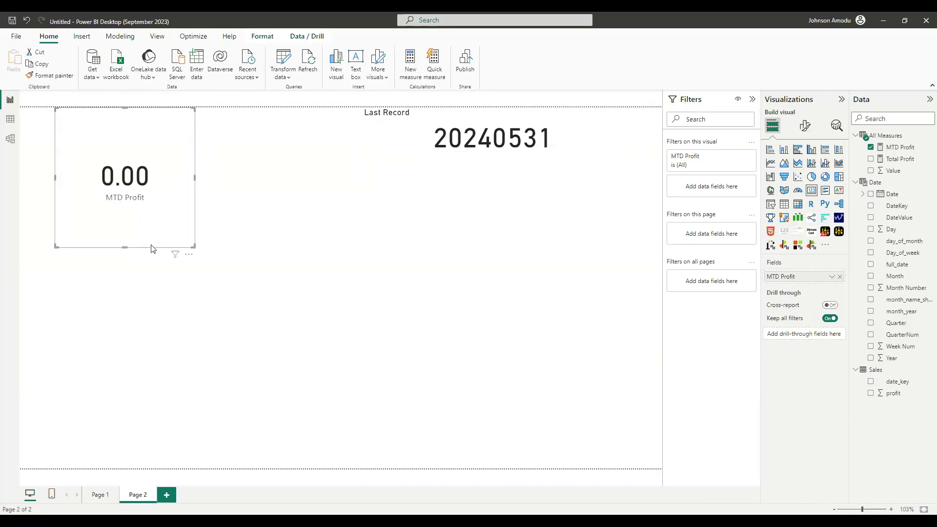
drag(125, 247, 129, 217)
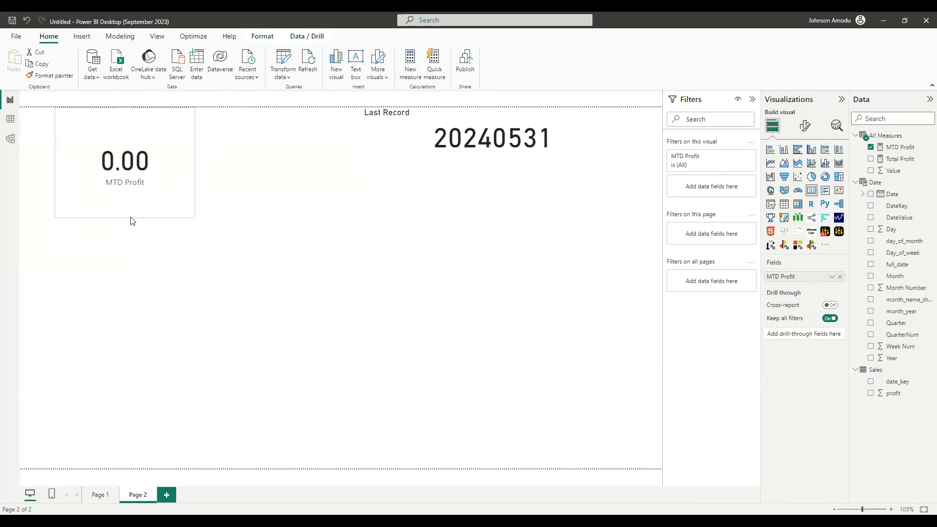
click(264, 200)
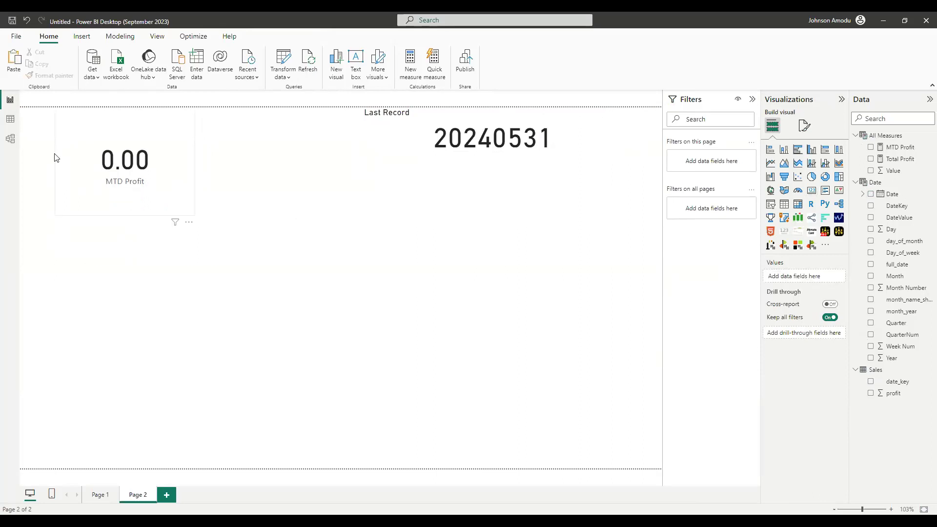
Step: Open the MTD Profit measure in the table view and enlarge its formula to examine the TOTALMTD and DATESMTD expression
click(8, 123)
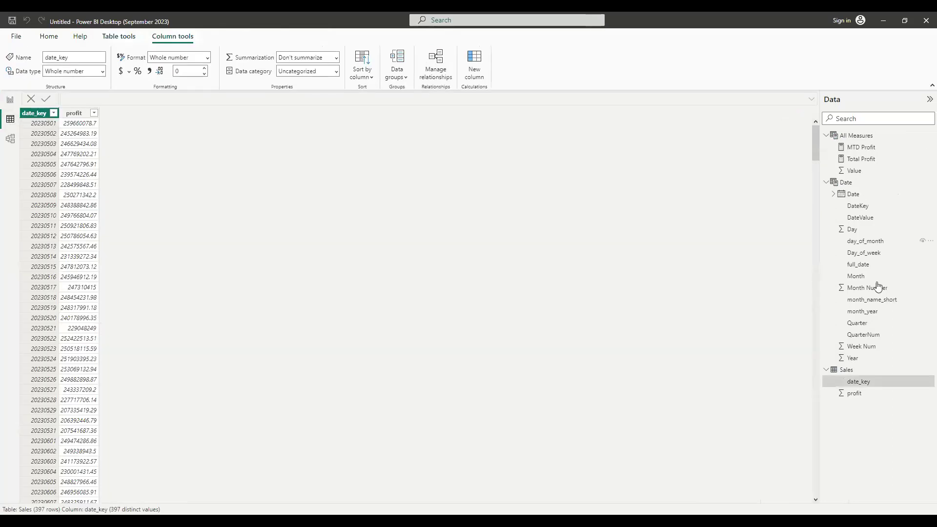
click(874, 148)
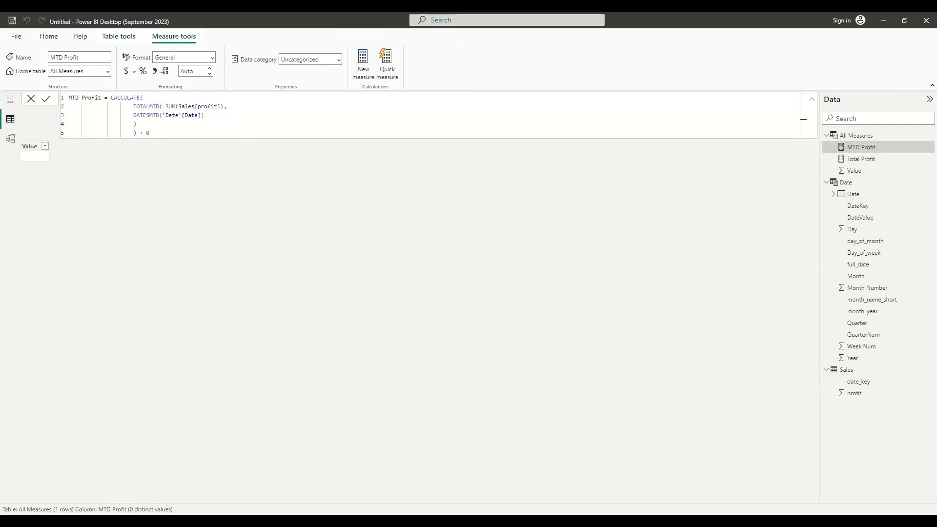
ctrl+scroll(353, 125, up, 4)
ctrl+scroll(357, 126, up, 3)
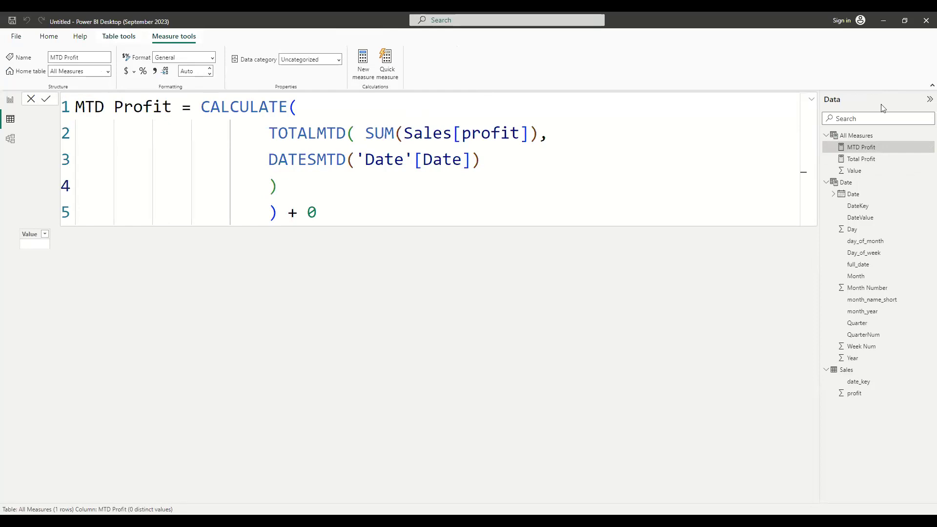
click(878, 26)
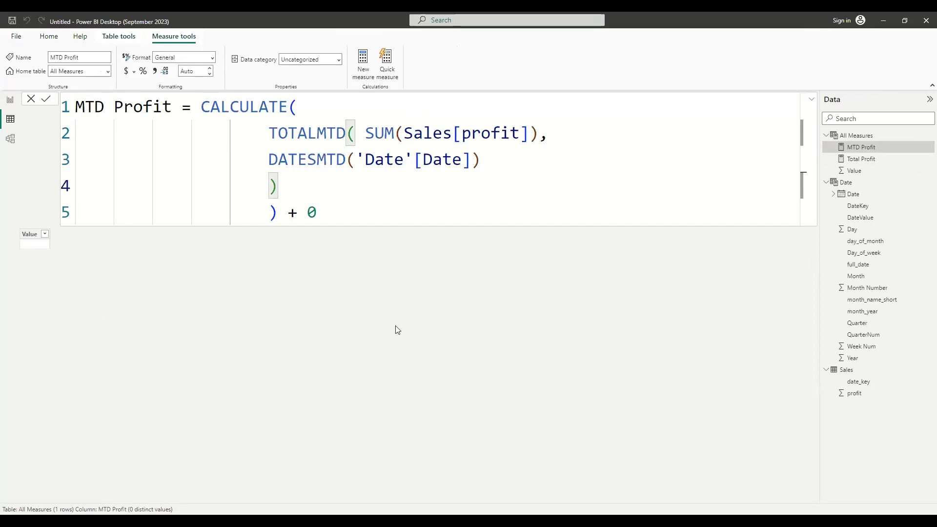
click(335, 208)
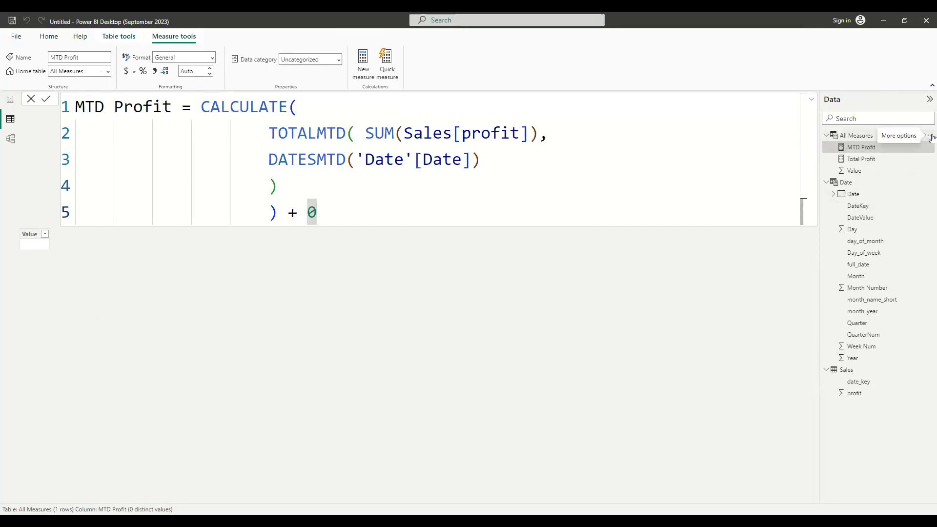
click(927, 135)
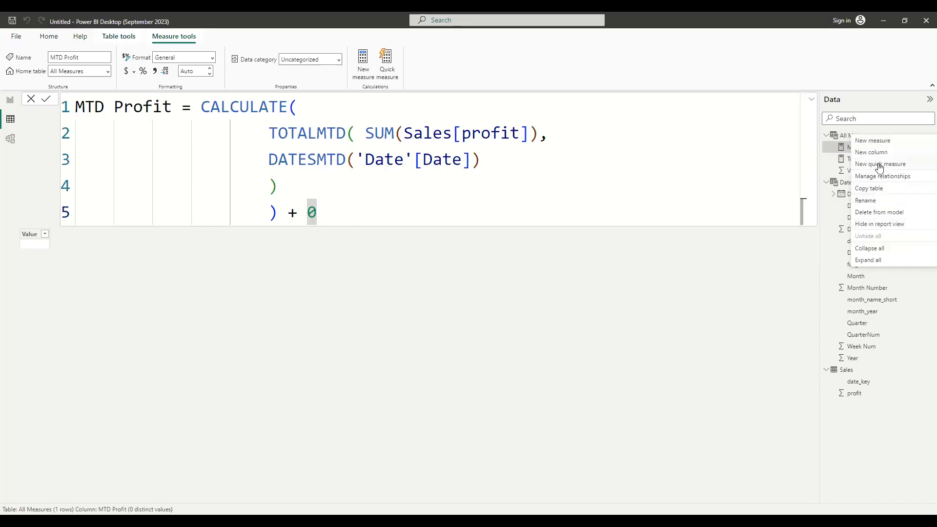
key(Escape)
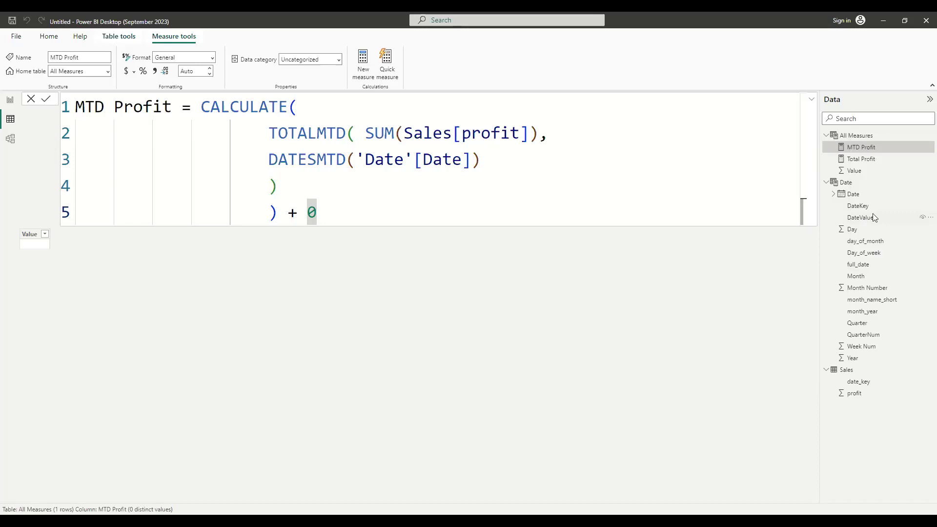
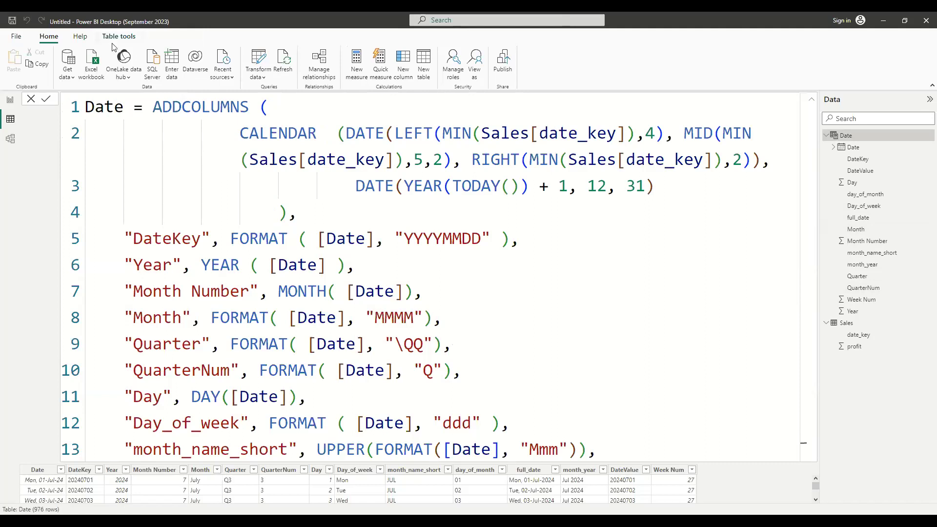
Step: Create a calculated table with the formula All Measures = {BLANK()}
click(428, 74)
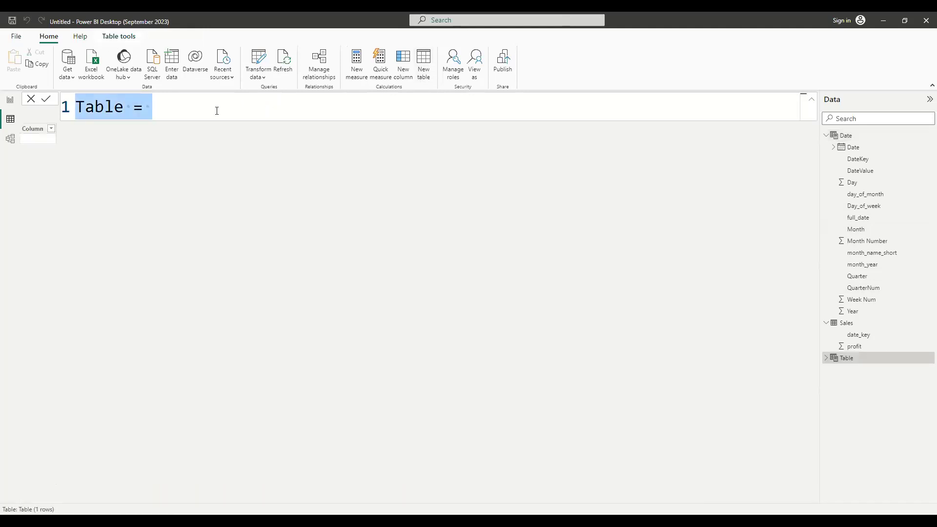
text(All )
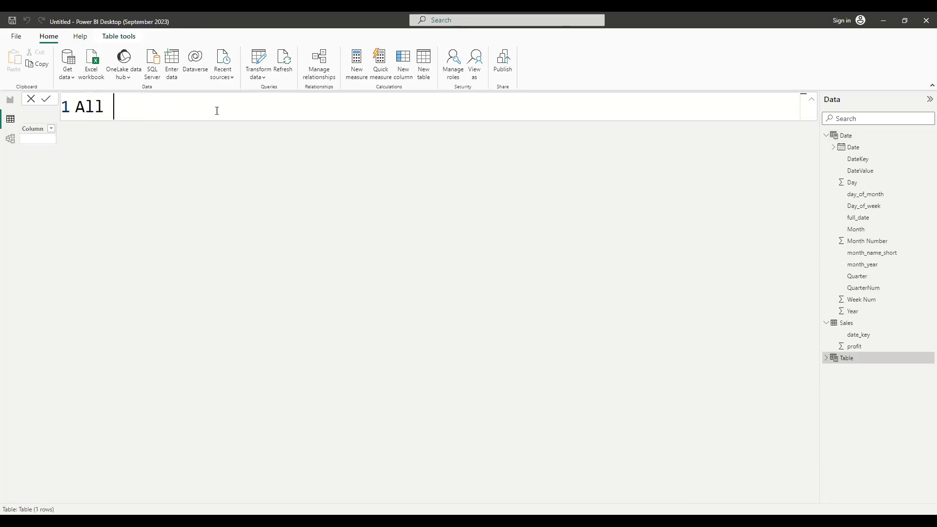
text(Measures =)
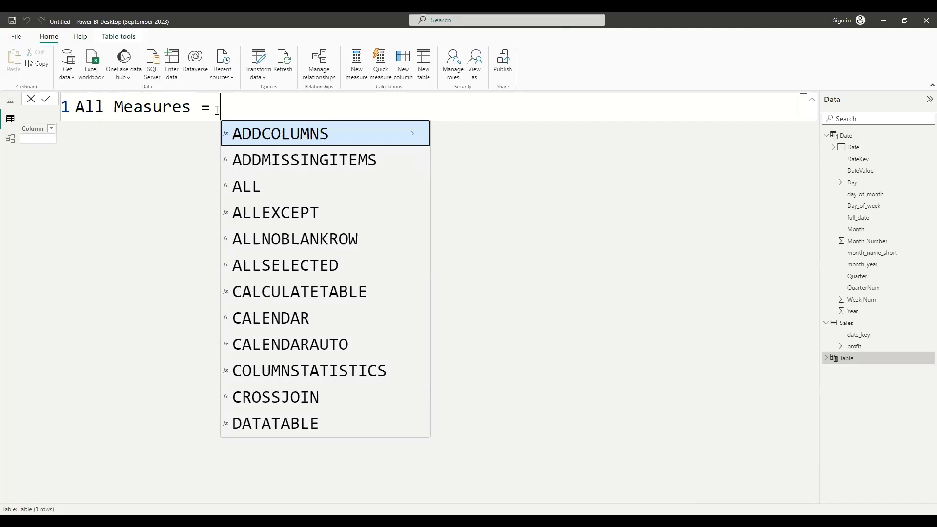
text({})
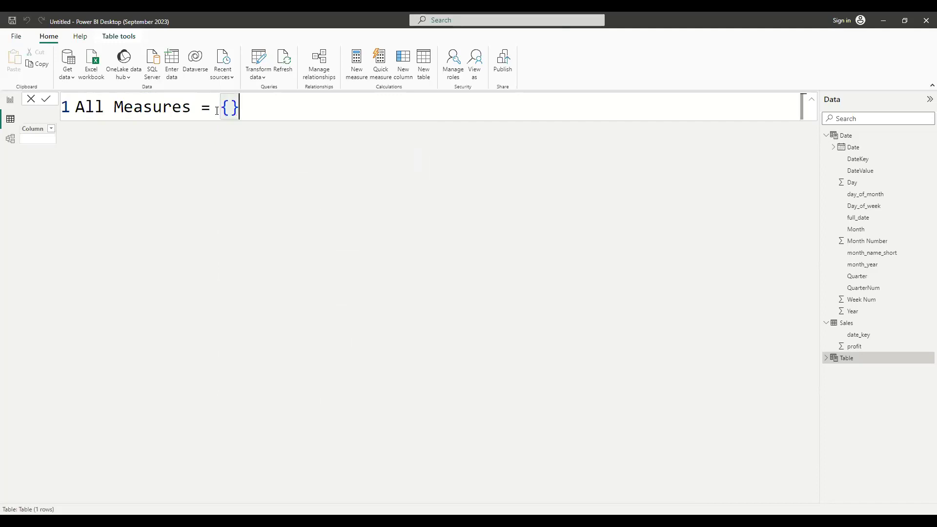
key(Left)
text(B)
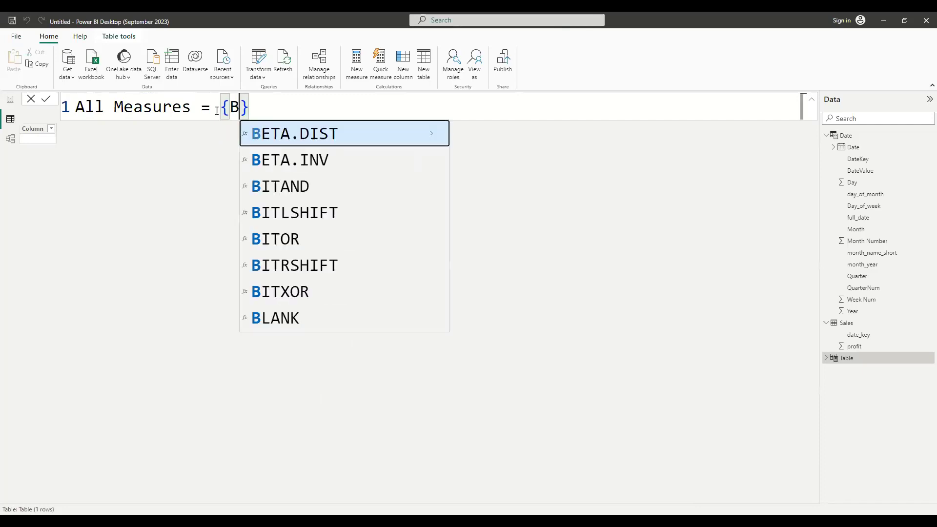
text(LANK())
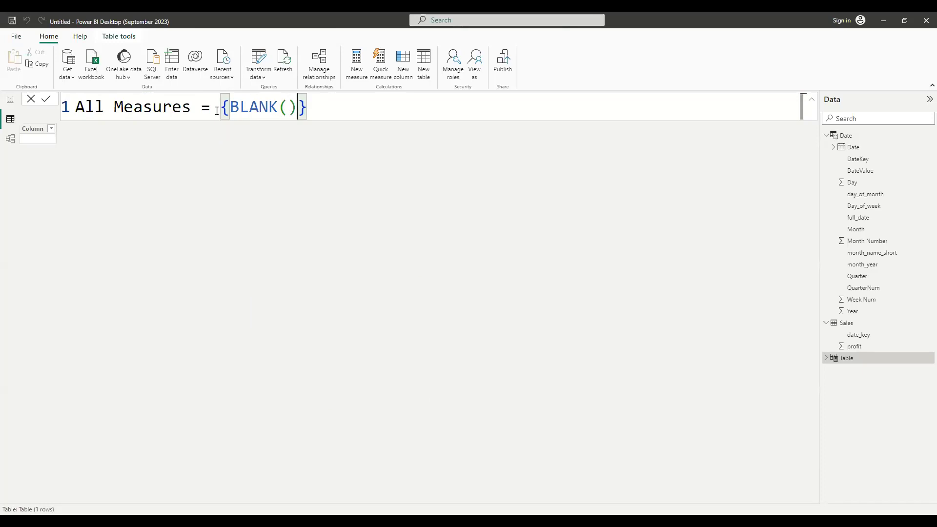
click(46, 99)
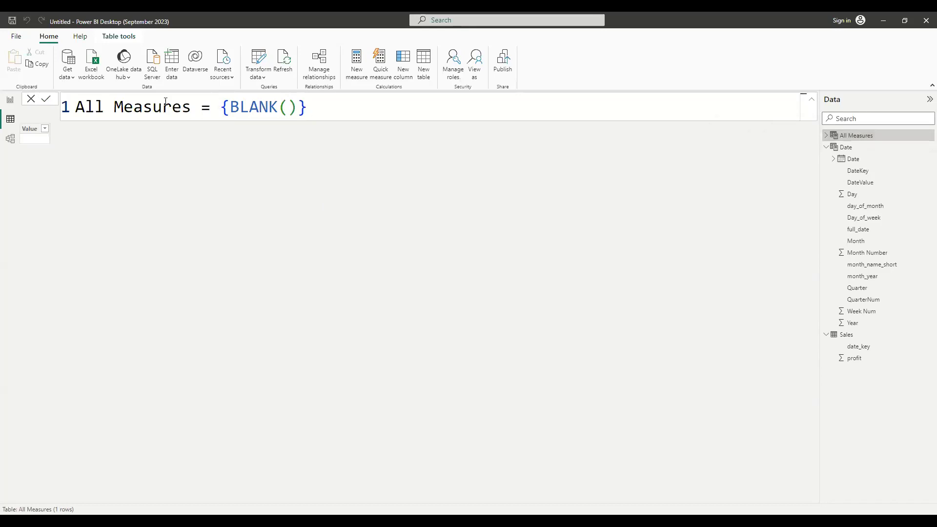
click(11, 103)
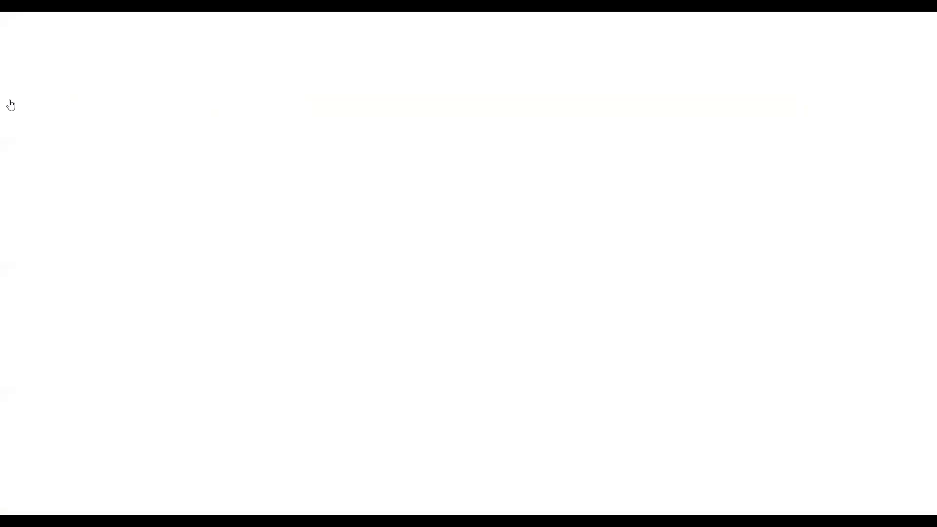
click(11, 120)
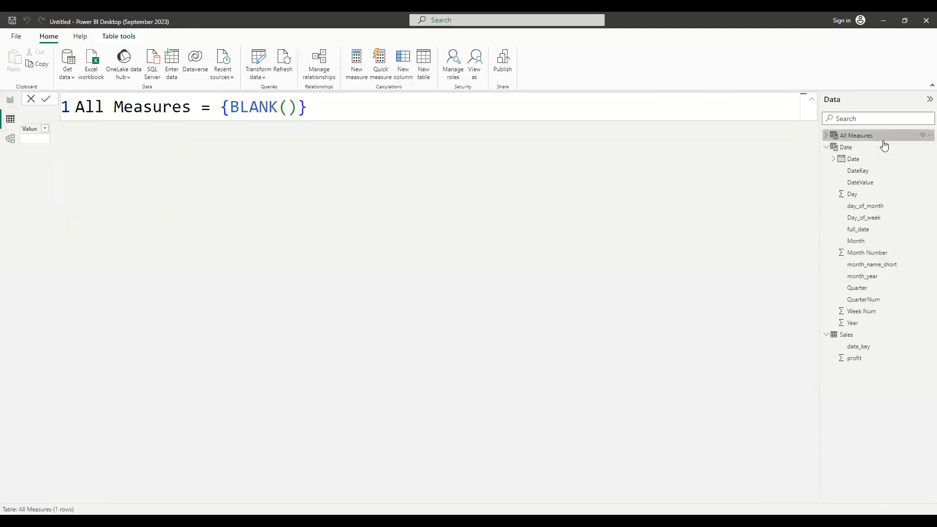
Step: Hide the Date and Sales tables from the report view and check the report page's field list
click(922, 150)
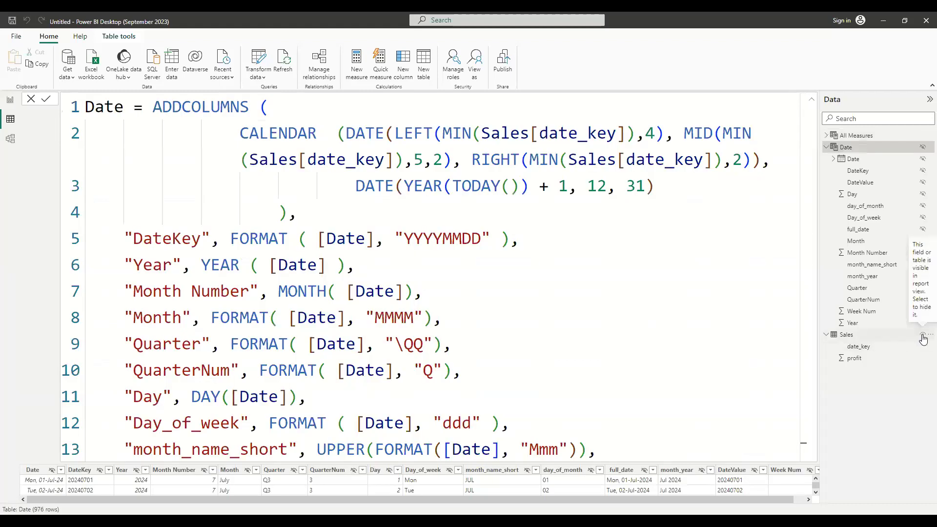
click(922, 335)
click(10, 99)
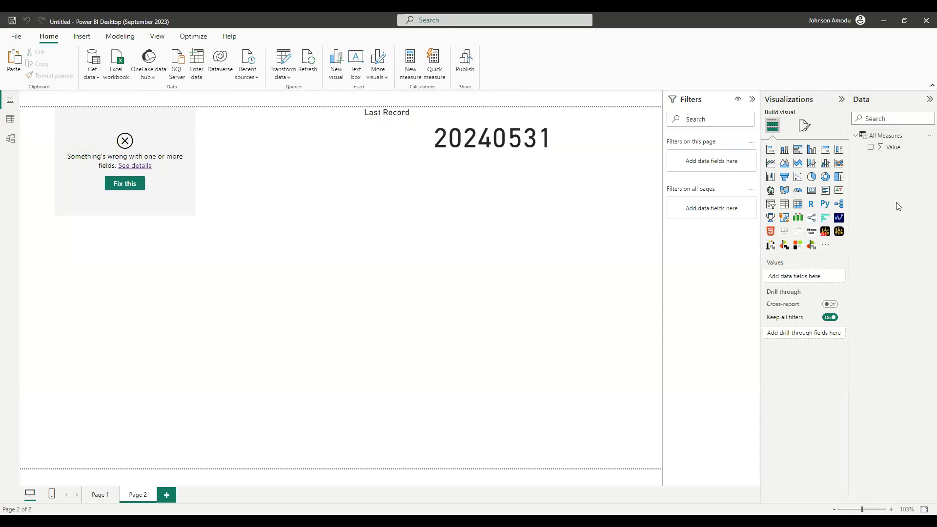
Step: Reopen the All Measures table in the table view and examine the options available for the Sales table
click(12, 120)
click(857, 136)
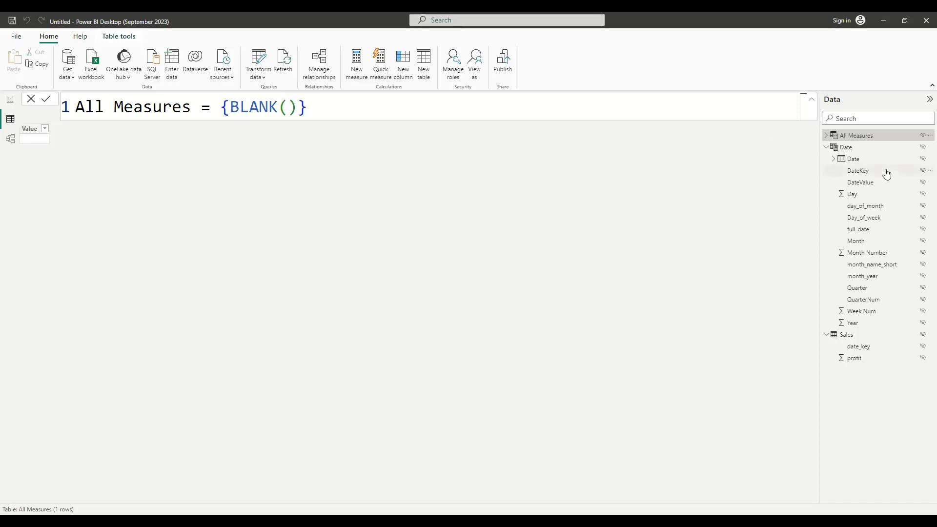
click(932, 336)
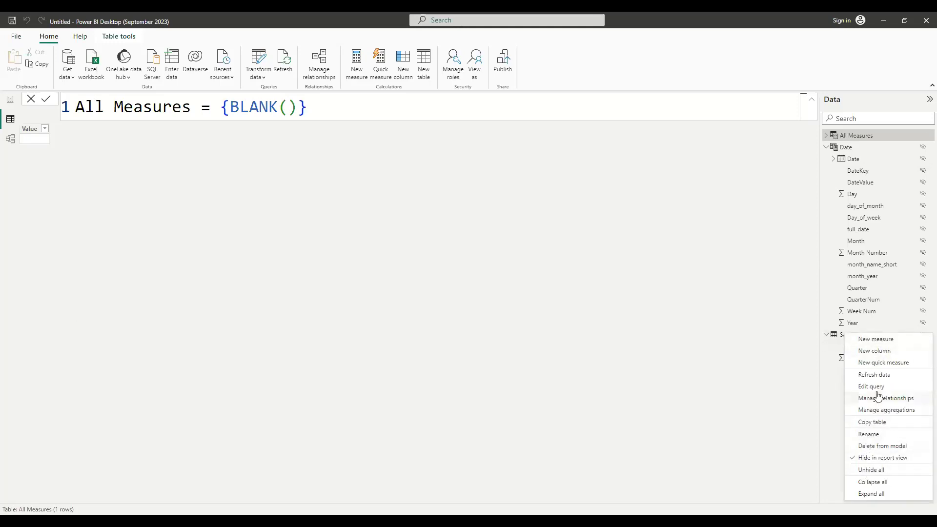
click(883, 376)
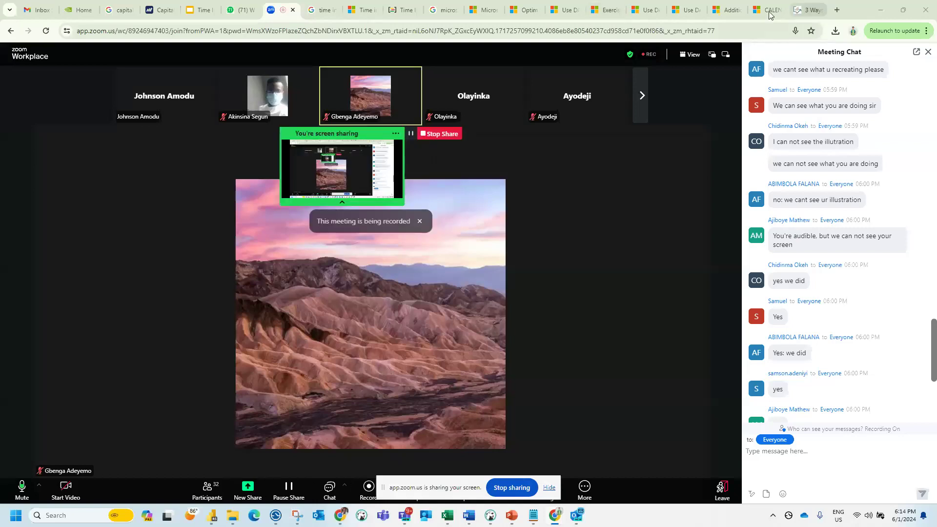
Step: Switch to the Time Intelligence presentation in Google Slides and examine the DATESMTD, DATESQTD and DATESYTD descriptions on slide 9
click(202, 9)
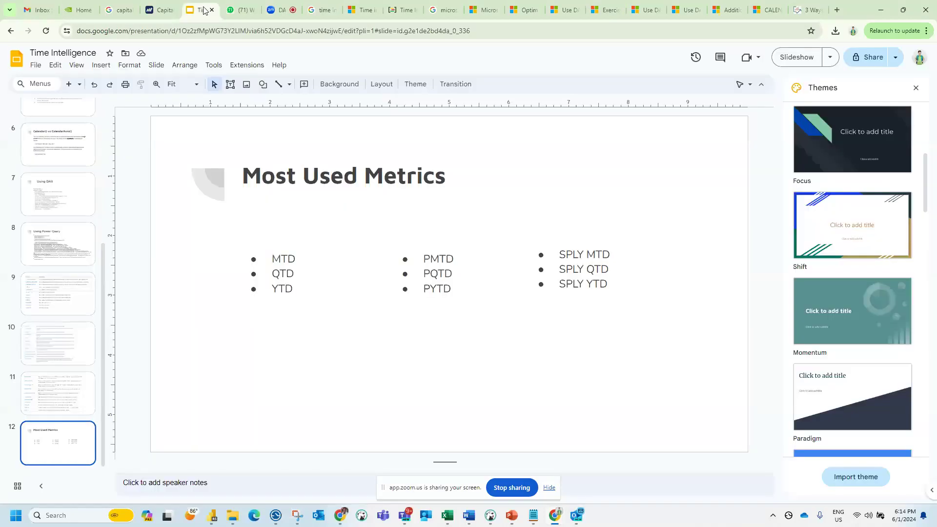
click(54, 278)
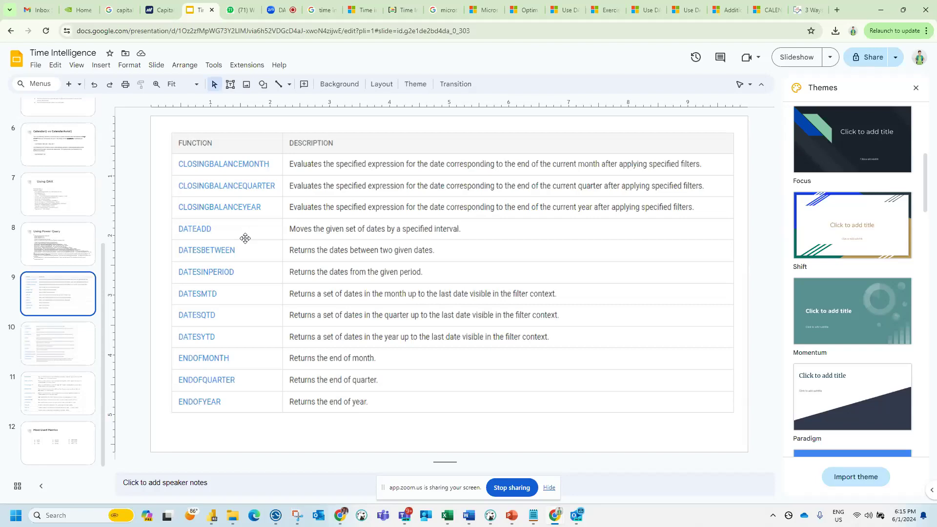
click(211, 295)
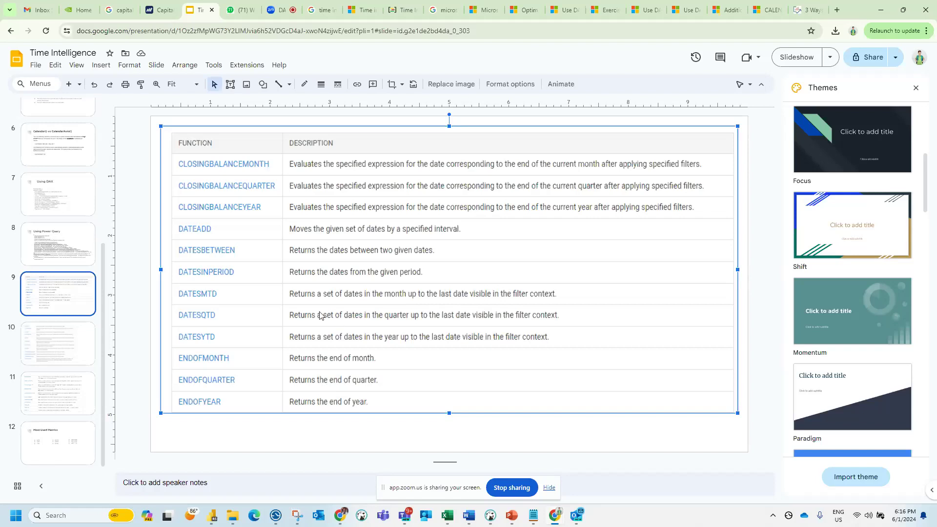
click(344, 438)
click(236, 279)
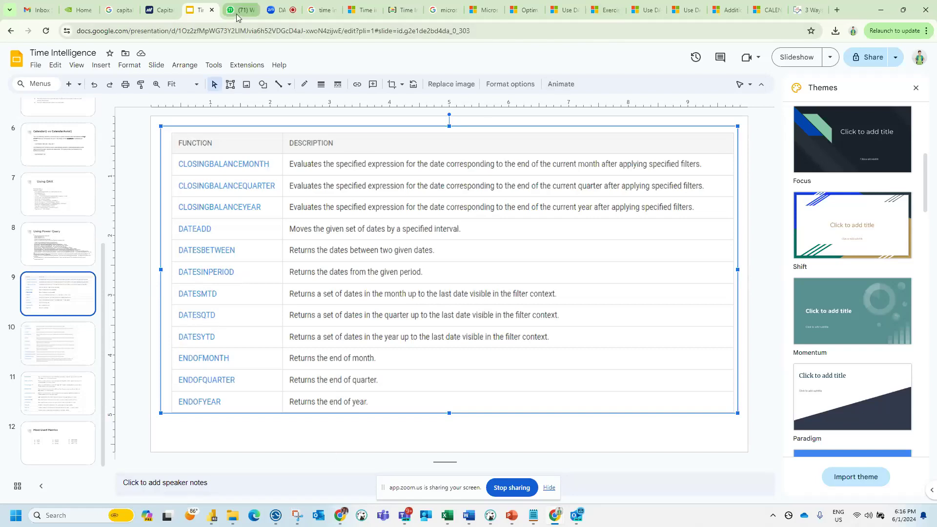
Step: Switch to the Zoom meeting and send DATESQTD to everyone in the meeting chat
click(272, 11)
click(790, 450)
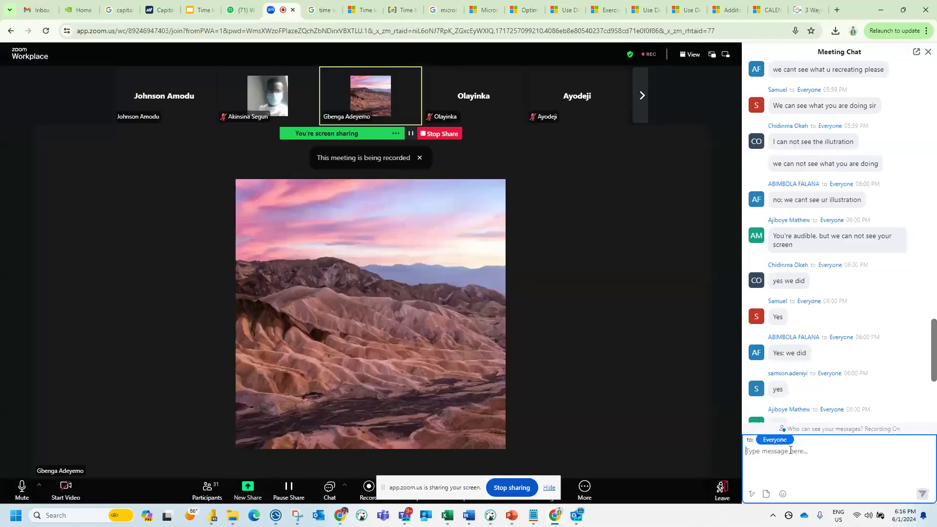
text(DATESQTD)
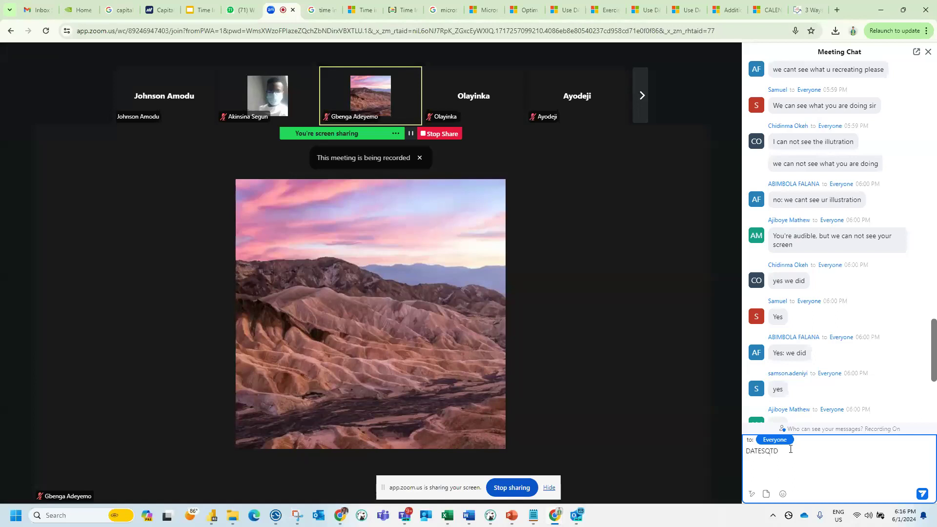
key(Return)
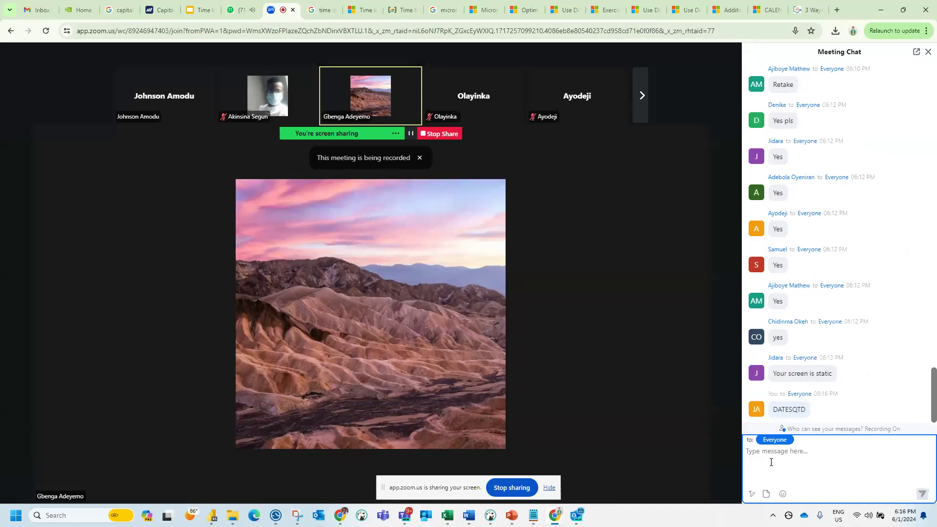
Step: Look through the recent chat messages and send everyone the quarter-to-date range 1st Apr - 1st Jun
scroll(771, 462, up, 3)
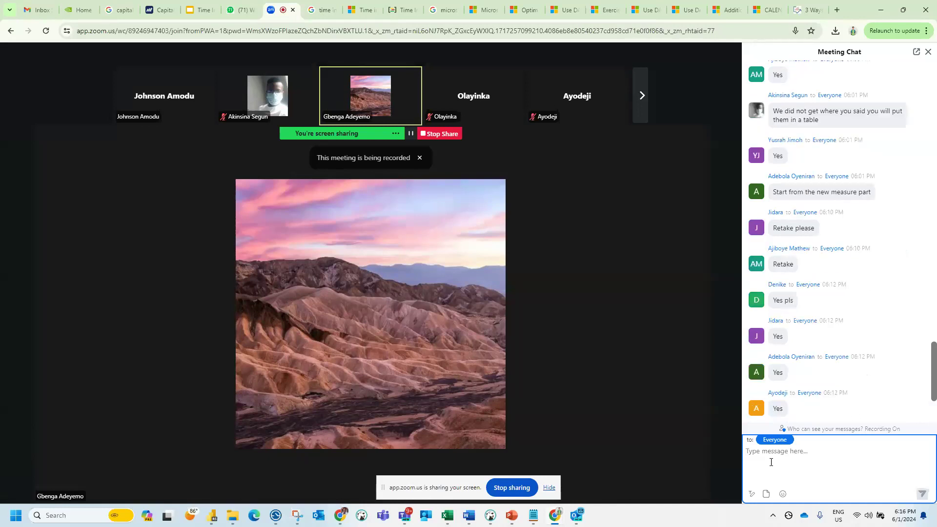
scroll(916, 288, down, 5)
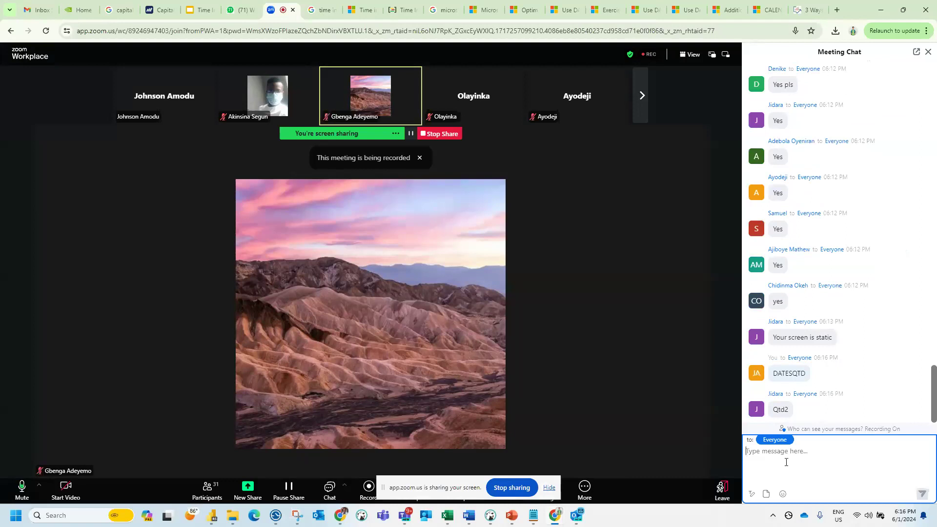
text(1st Apr)
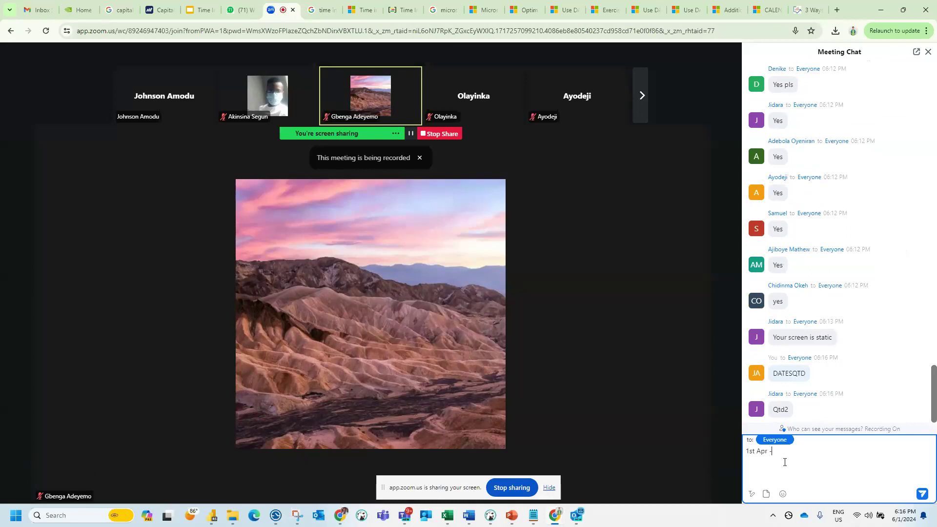
text( - 1st Jun)
key(BackSpace)
key(BackSpace)
key(BackSpace)
key(BackSpace)
key(BackSpace)
key(BackSpace)
key(BackSpace)
key(BackSpace)
text(- 1st Jun)
key(Return)
Step: Send everyone YTD and its date range 1st Jan - today as two chat messages
text(YTD)
key(Return)
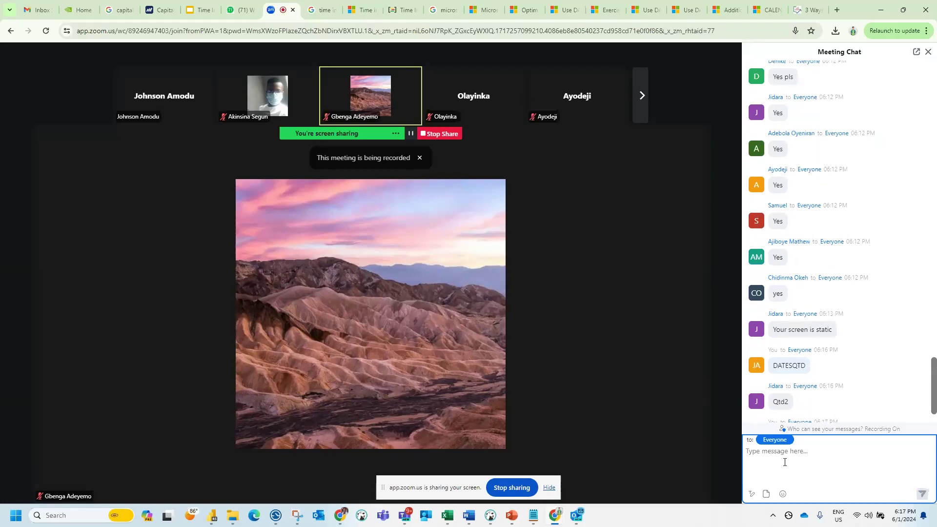
text(ist - Ja)
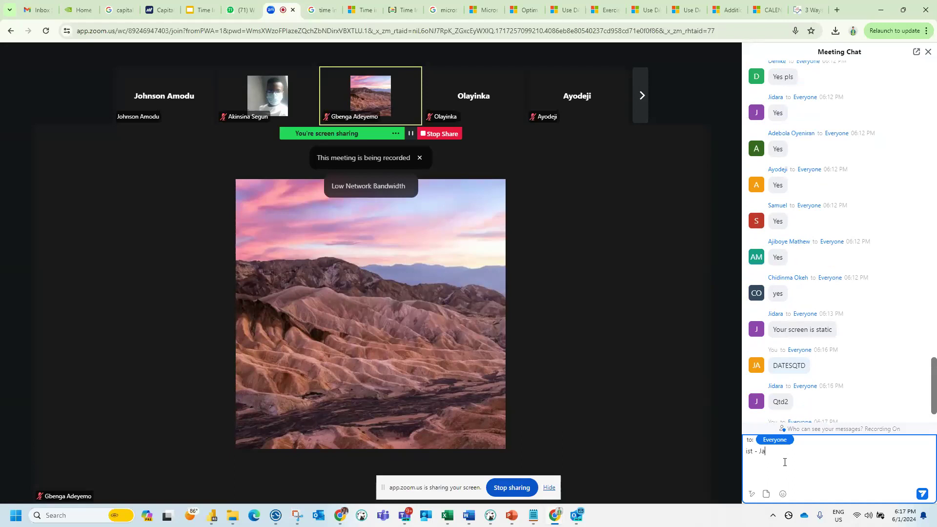
text(n - today)
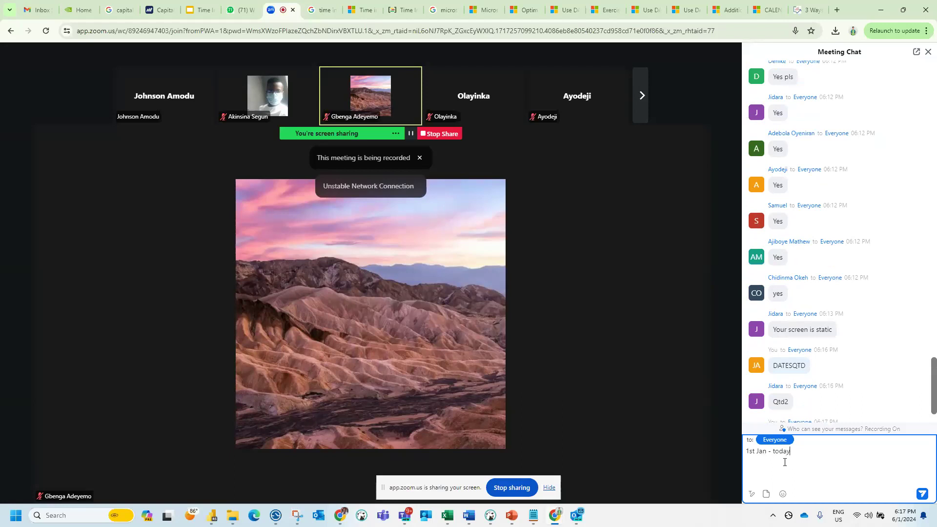
key(Return)
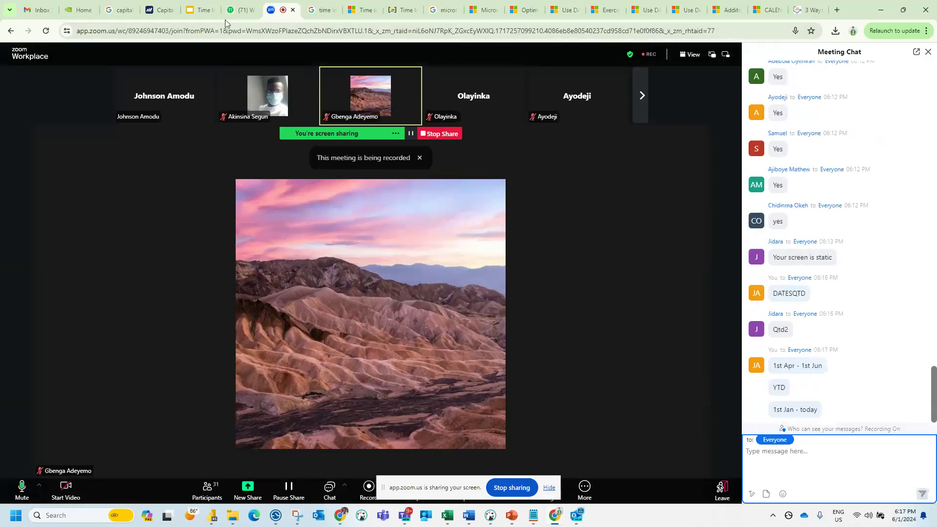
Step: Review the ENDOFMONTH, ENDOFQUARTER and ENDOFYEAR entries on the Time Intelligence slide and return to the Zoom meeting chat
click(197, 12)
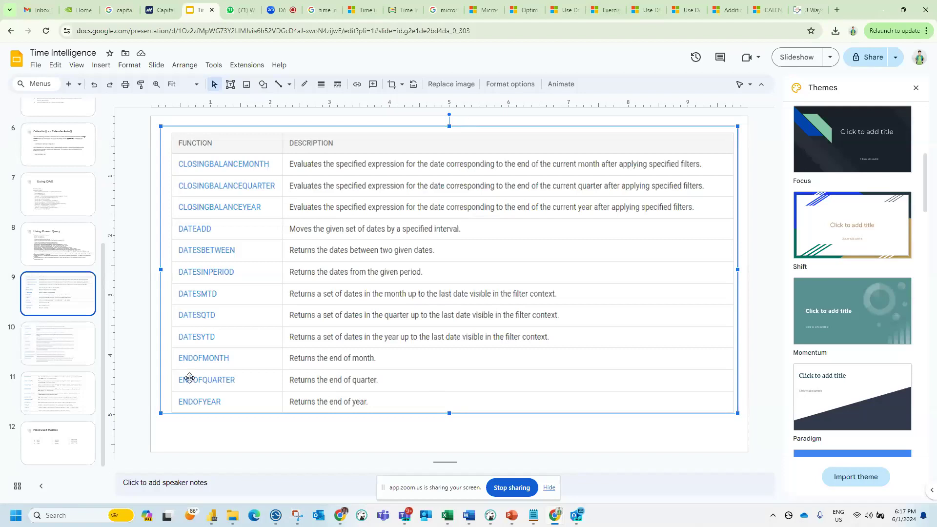
click(240, 10)
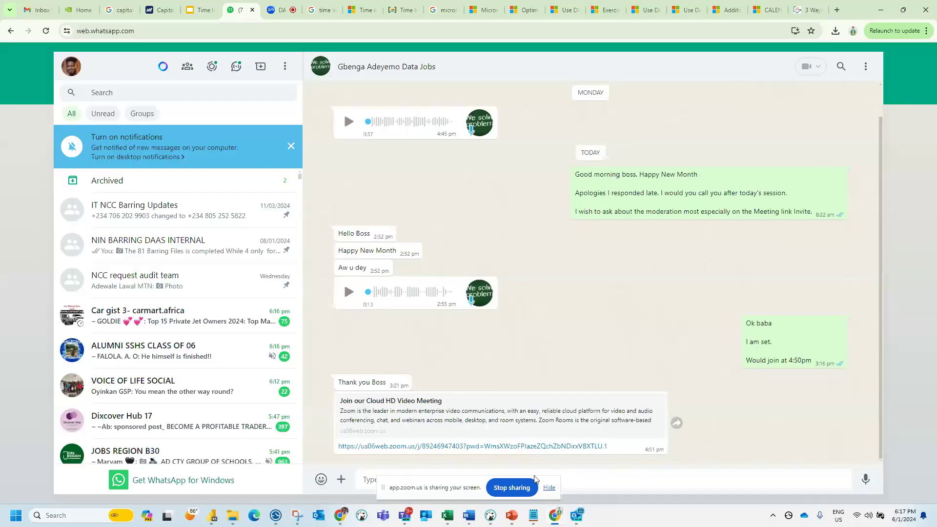
click(881, 10)
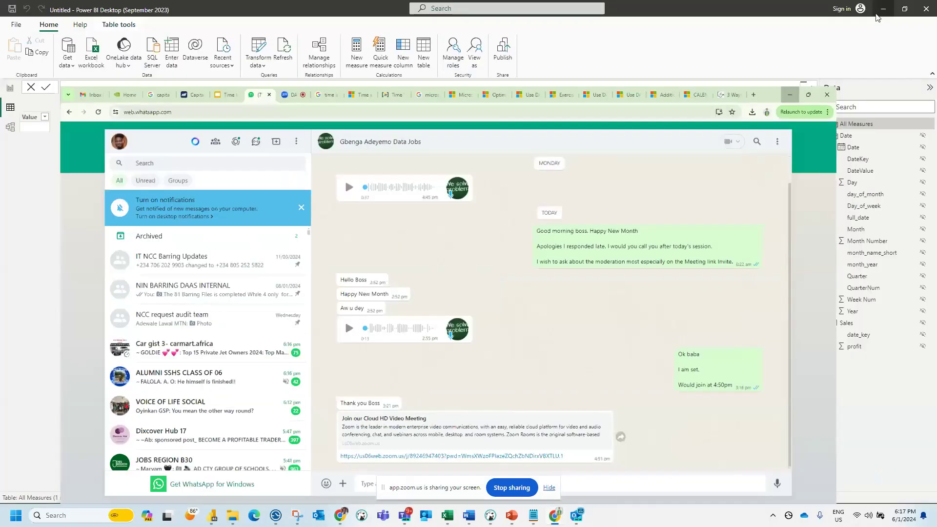
mouse_move(486, 521)
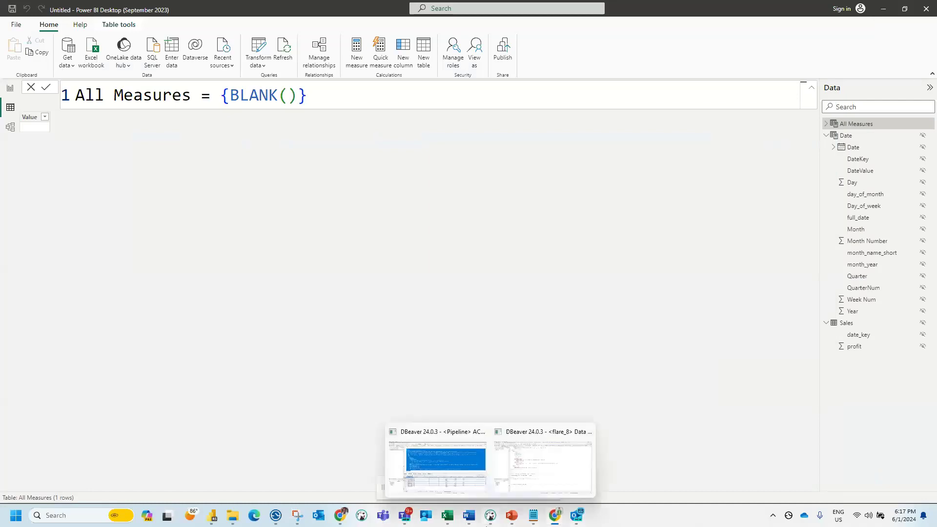
mouse_move(555, 517)
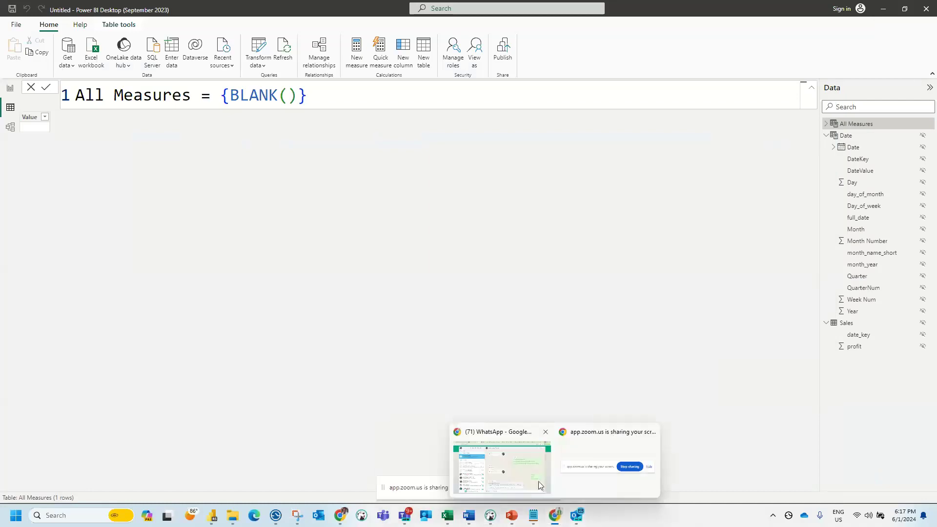
click(510, 463)
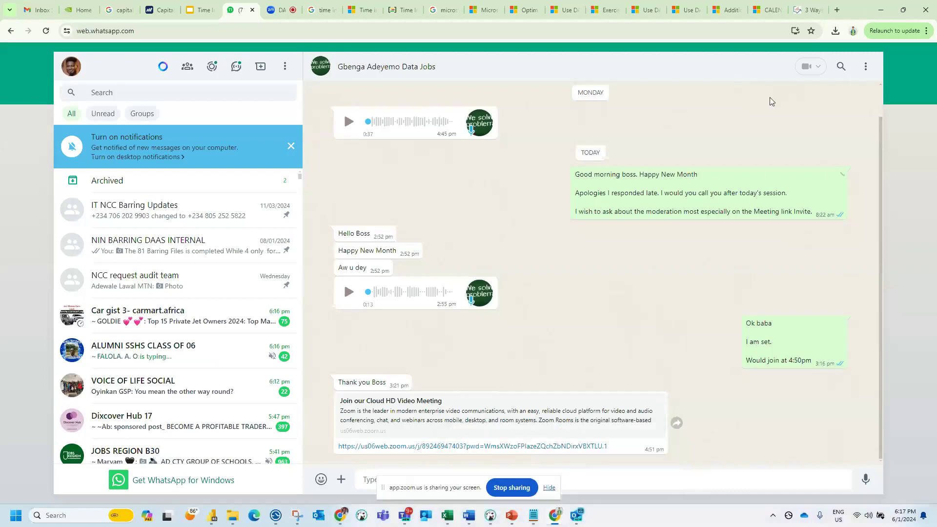
key(ctrl+Tab)
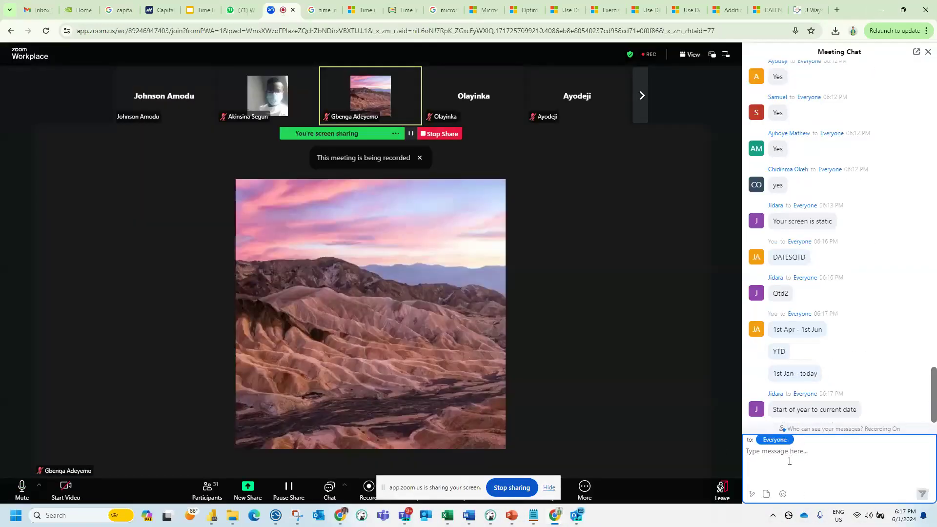
Step: Read through the participants' replies in the meeting chat
scroll(789, 460, up, 4)
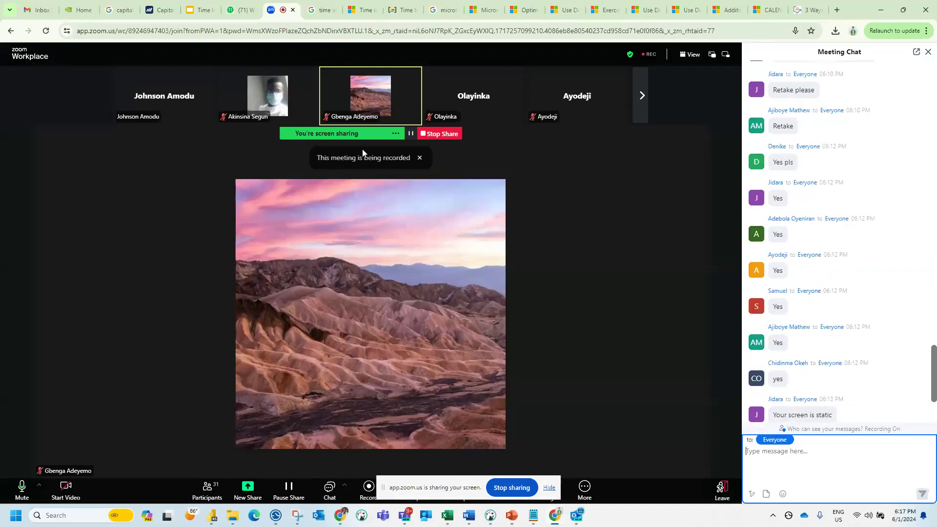
click(296, 496)
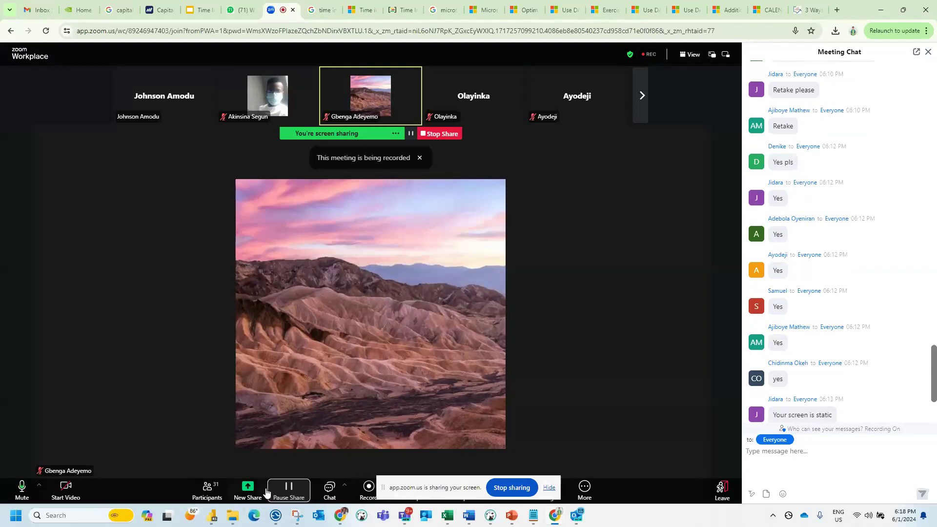
click(511, 488)
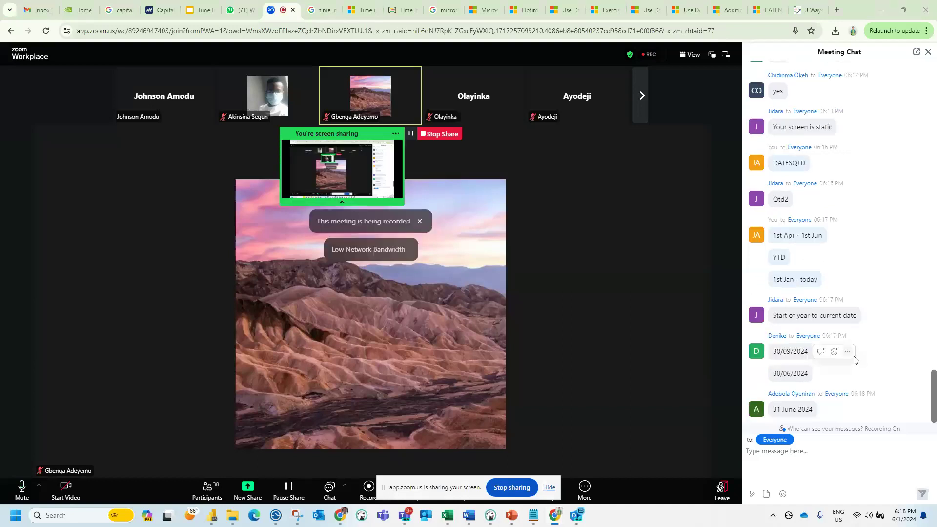
click(834, 352)
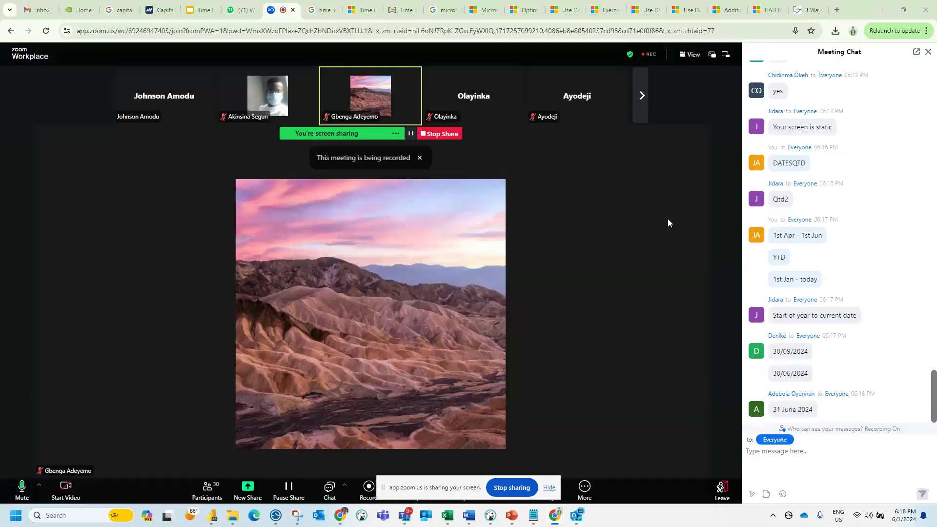
Step: Check the end-of-quarter function on the Time Intelligence slide and send everyone ENDOFQUARTER() in the Zoom meeting chat
click(199, 8)
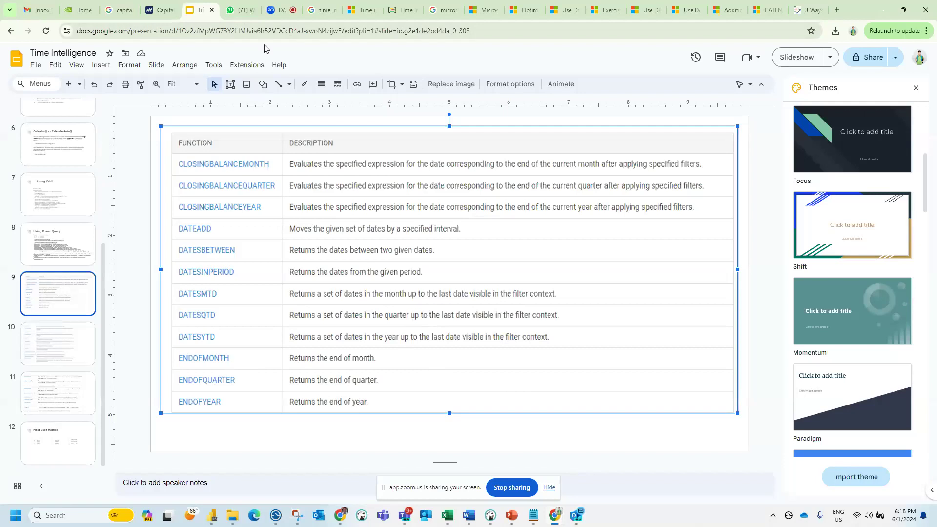
click(275, 9)
click(779, 449)
text(END)
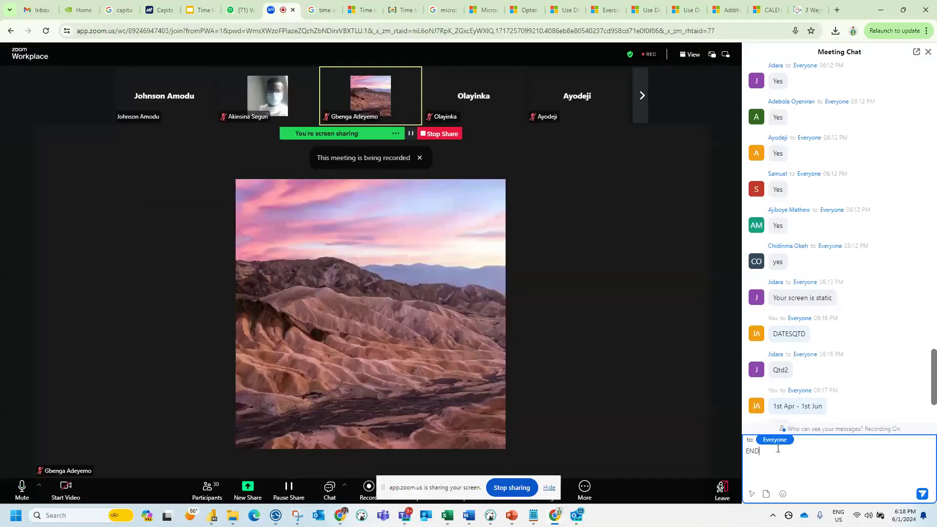
text(OFQAURET)
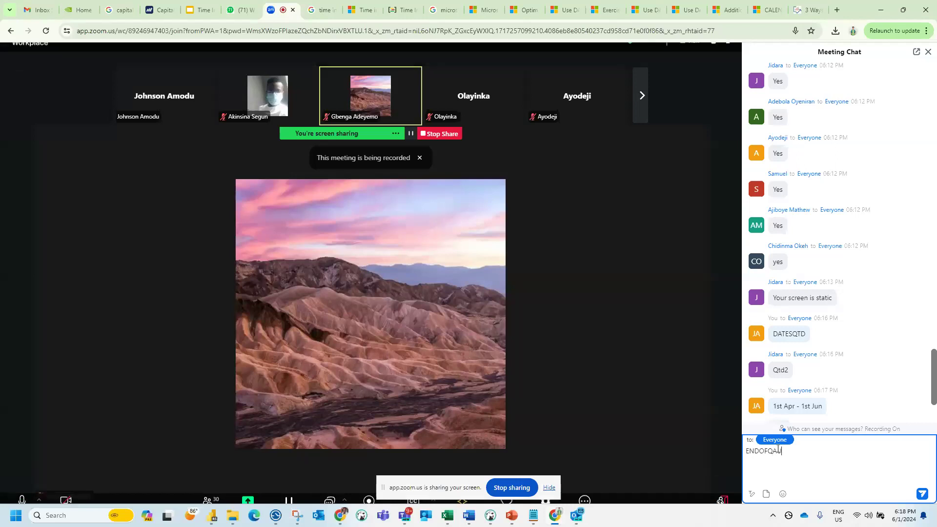
key(Num_Lock)
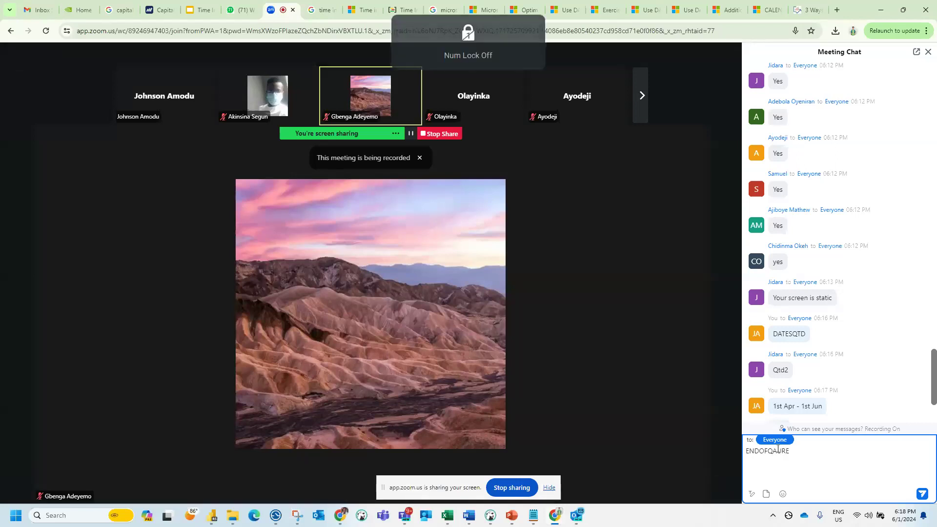
key(BackSpace)
key(BackSpace)
key(BackSpace)
key(BackSpace)
text(UARTER)
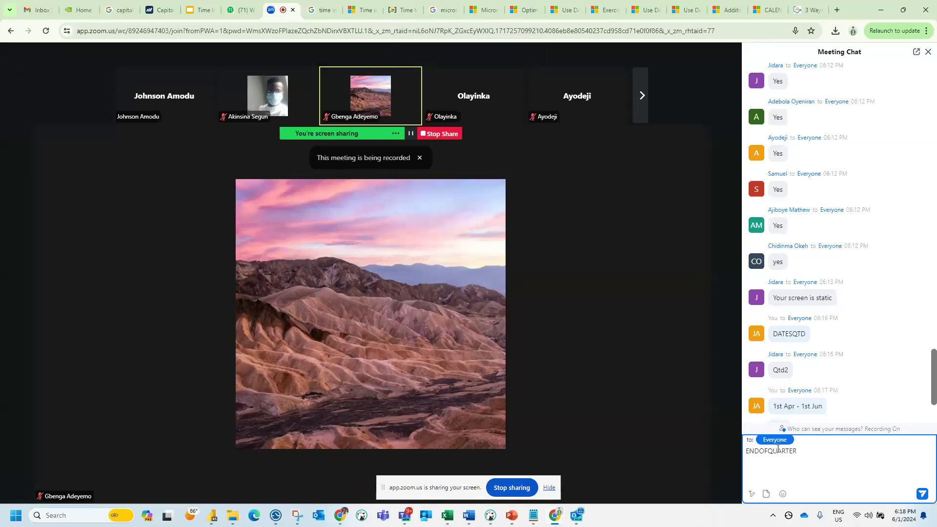
text(()
key(Return)
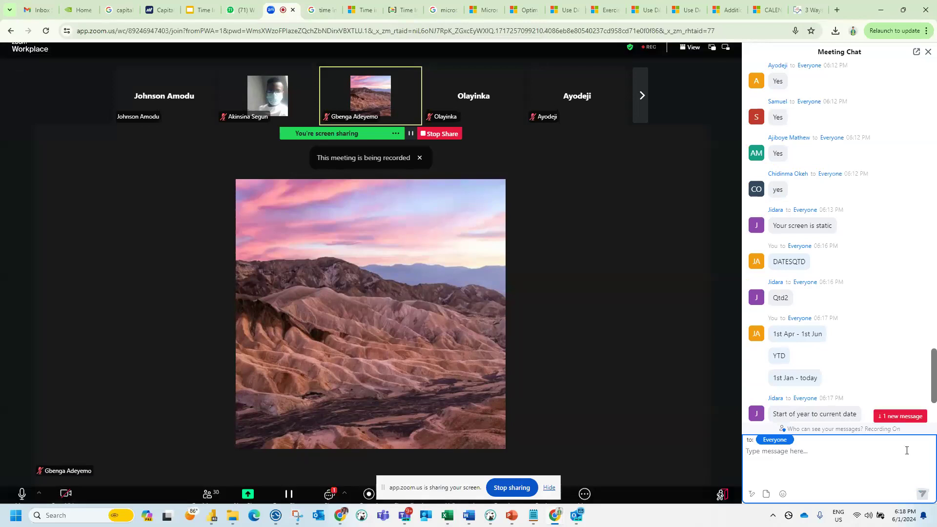
scroll(874, 385, down, 5)
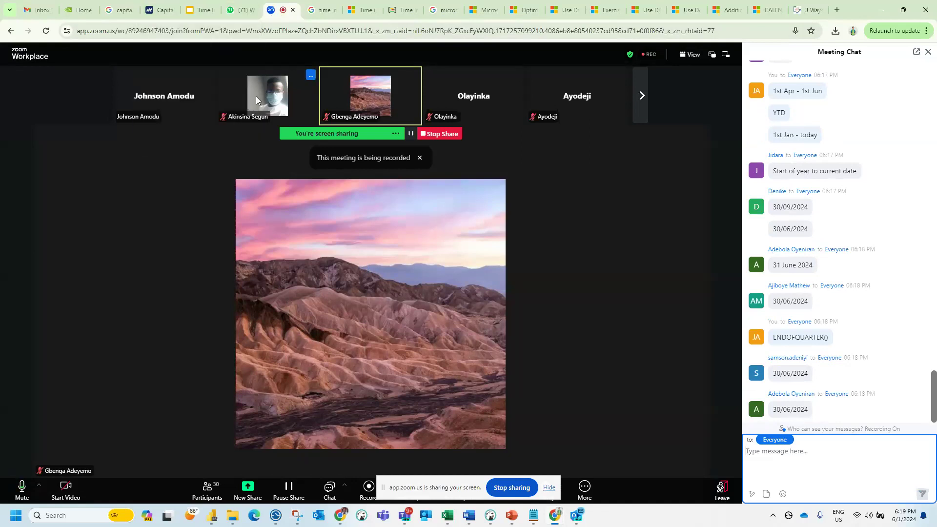
Step: Return to the Time Intelligence slides and review slides 10 and 11, from FIRSTDATE through PARALLELPERIOD and from PREVIOUSDAY through TOTALYTD
click(197, 9)
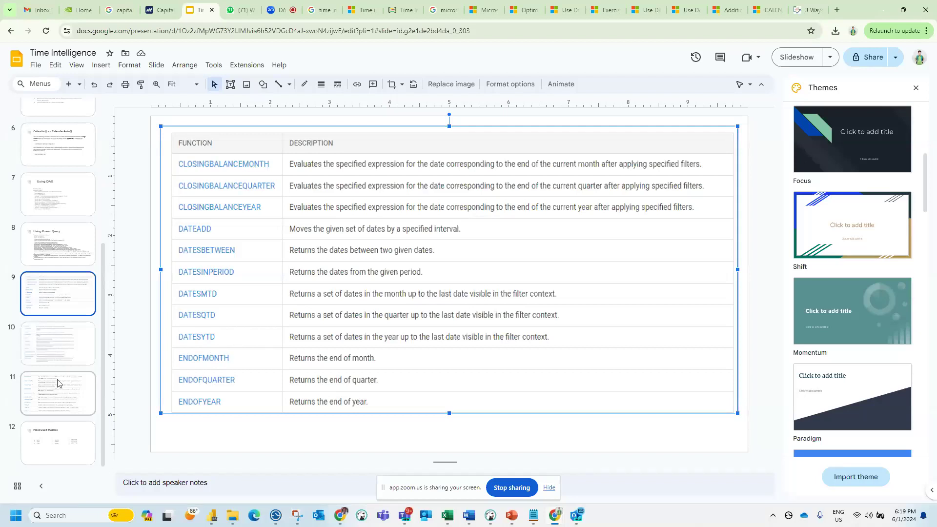
click(71, 355)
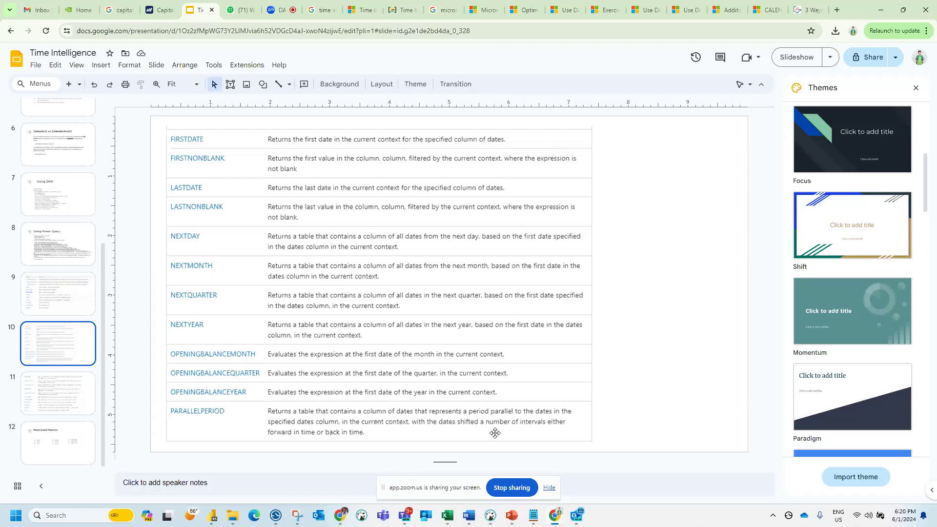
key(Down)
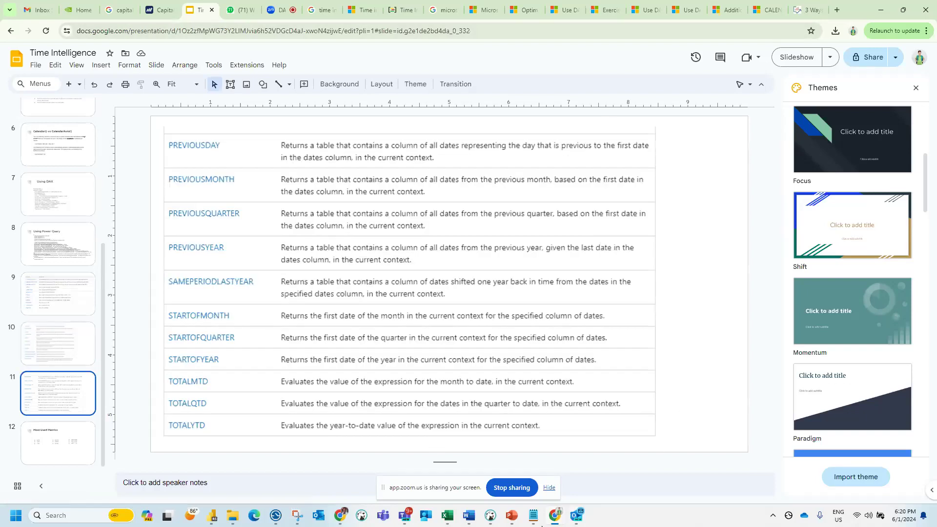
Step: Switch to Notepad, start a new enlarged note and write the date range 1st Apr 2024 - 1st Jun 2024
click(643, 459)
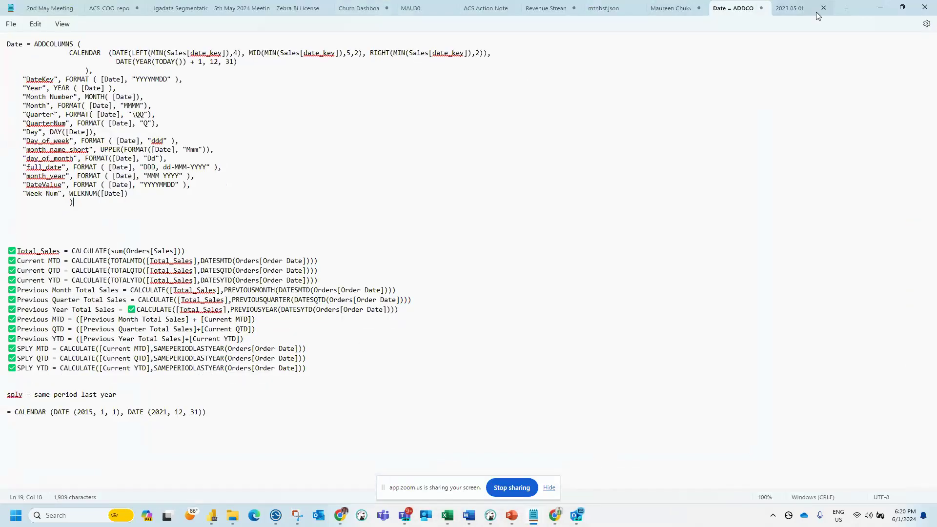
click(840, 10)
scroll(157, 151, up, 18)
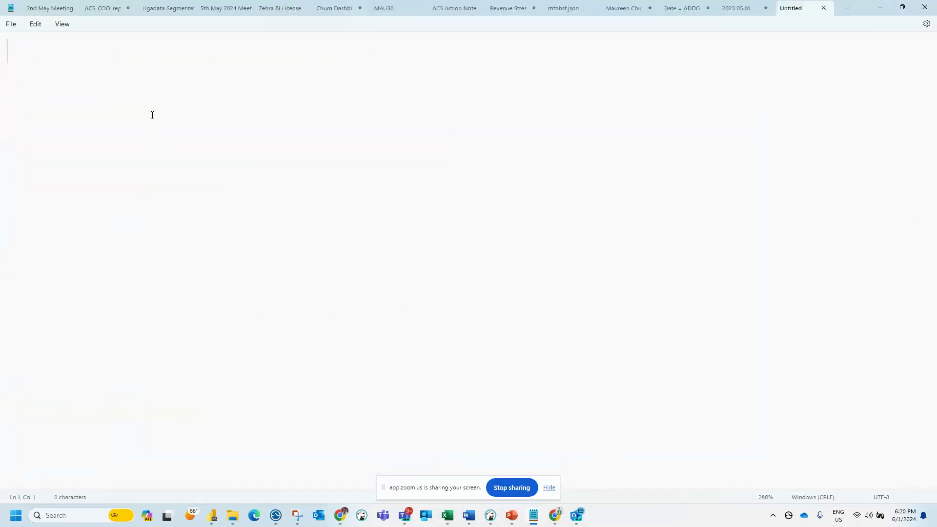
text(1st Apr 202)
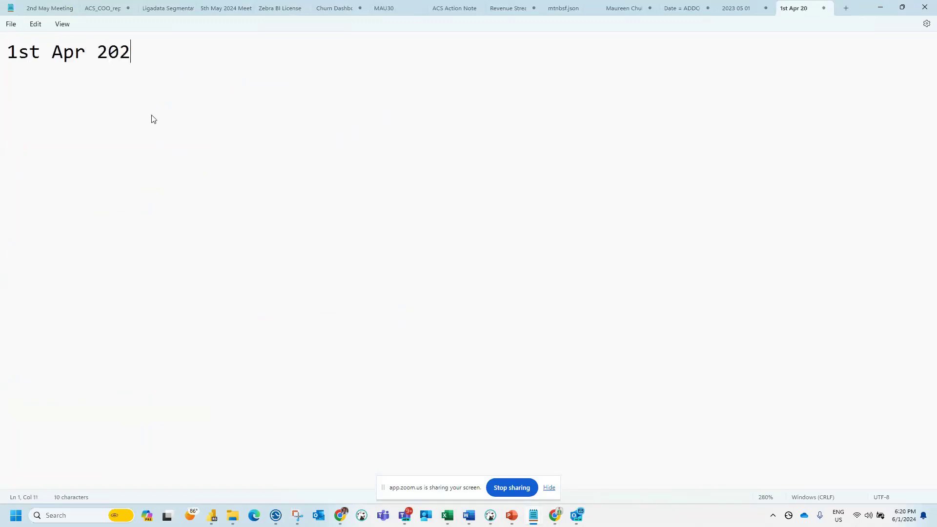
text(4 - 1st Ju )
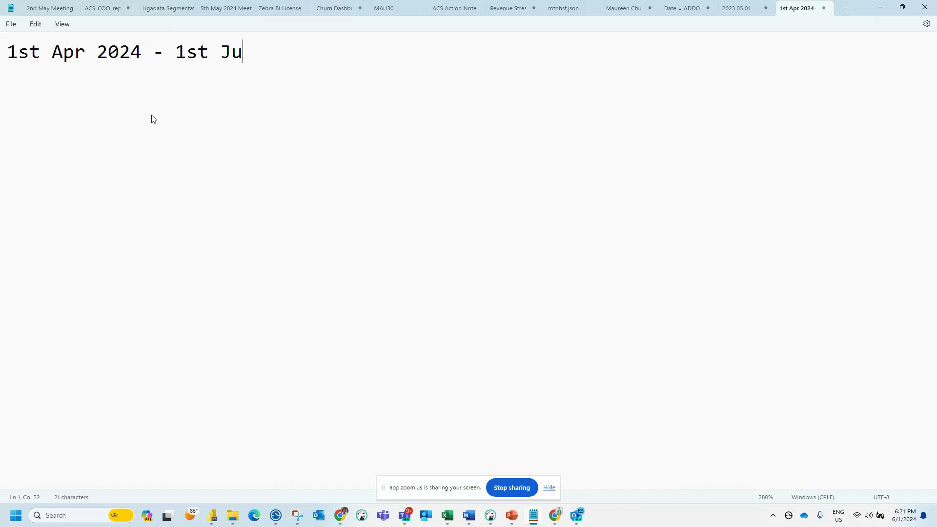
text(20-2)
key(BackSpace)
key(BackSpace)
text(24)
key(Left)
key(Left)
key(Left)
key(Left)
key(Left)
key(Left)
key(Right)
text(n)
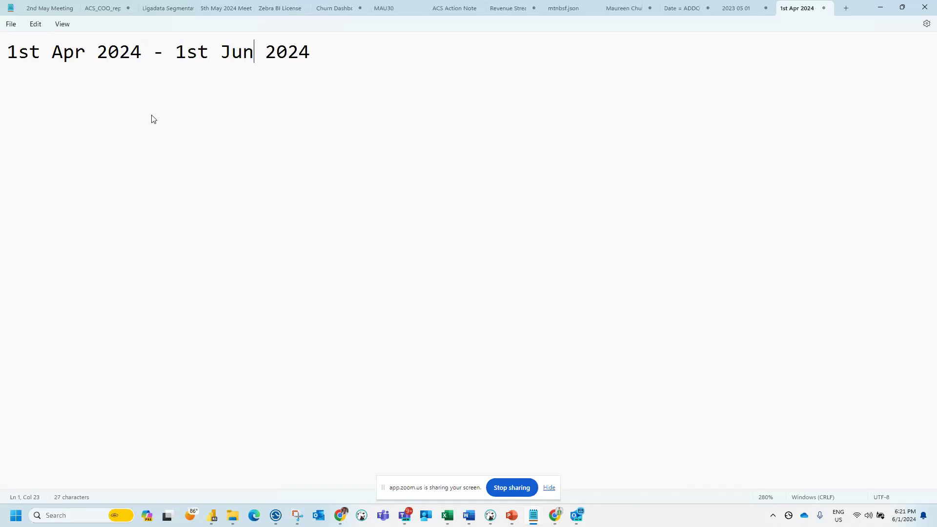
Step: Add the prior-year range 1st Apr 2023 - 1st Jun 2023 two lines below the 2024 range
key(Right)
key(Right)
key(Right)
key(Right)
key(Right)
key(Return)
key(Return)
text(1st Apr)
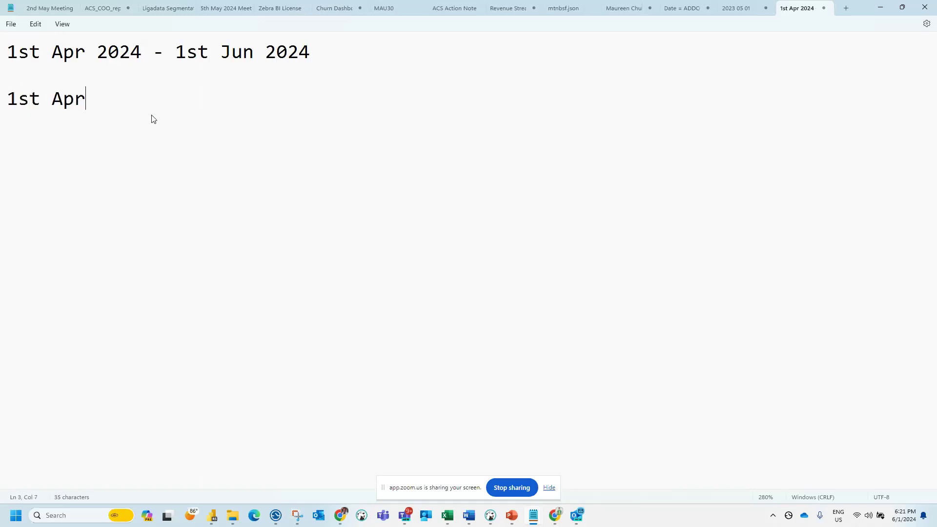
text( 2023 - 1st Jun )
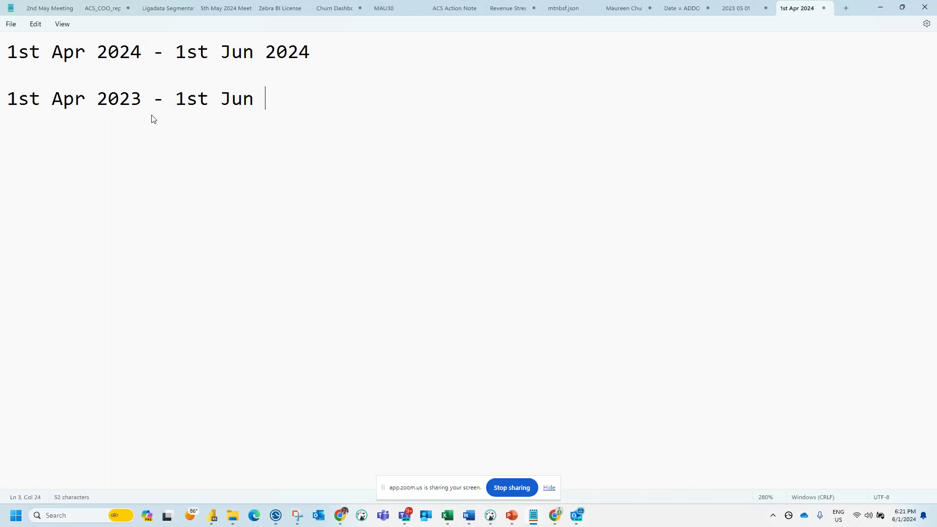
text(2023)
Step: Write Parrellperiod two lines below the 2023 range and label the 2024 range with QTD = in front
key(Return)
key(Return)
text(Parrellperiod)
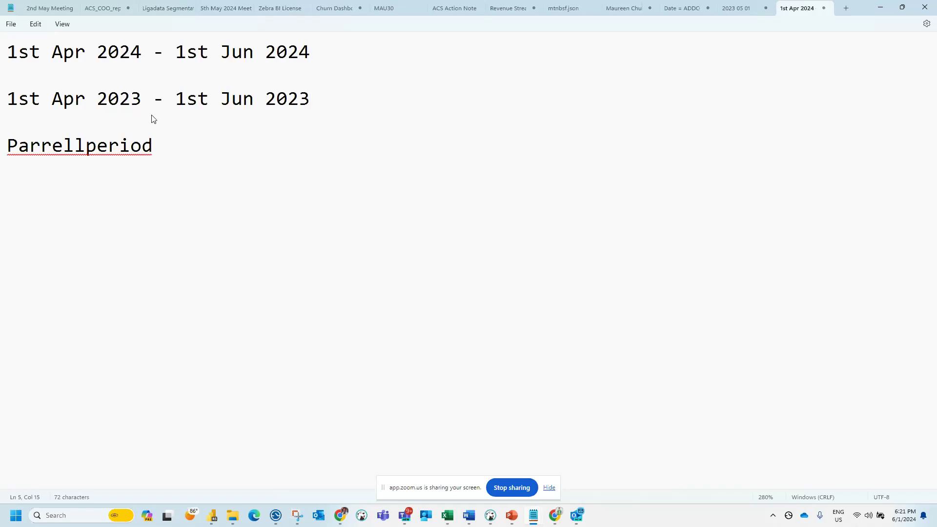
click(12, 56)
text(QTD =)
Step: Try a separate period label, QTD and then YTD, two lines below Parrellperiod
click(157, 142)
click(90, 176)
click(166, 154)
key(Return)
key(Return)
text(QTDS)
key(BackSpace)
text(D)
key(BackSpace)
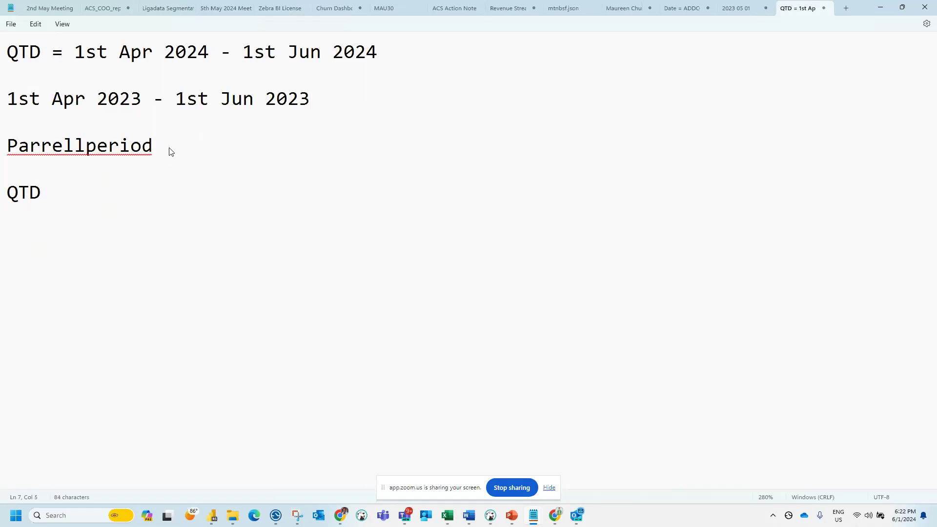
key(BackSpace)
key(BackSpace)
key(BackSpace)
key(BackSpace)
text(YTD)
Step: Append YTD to the Parrellperiod line and delete the separate YTD label below it
click(159, 154)
text(YTD)
drag(42, 195, 12, 204)
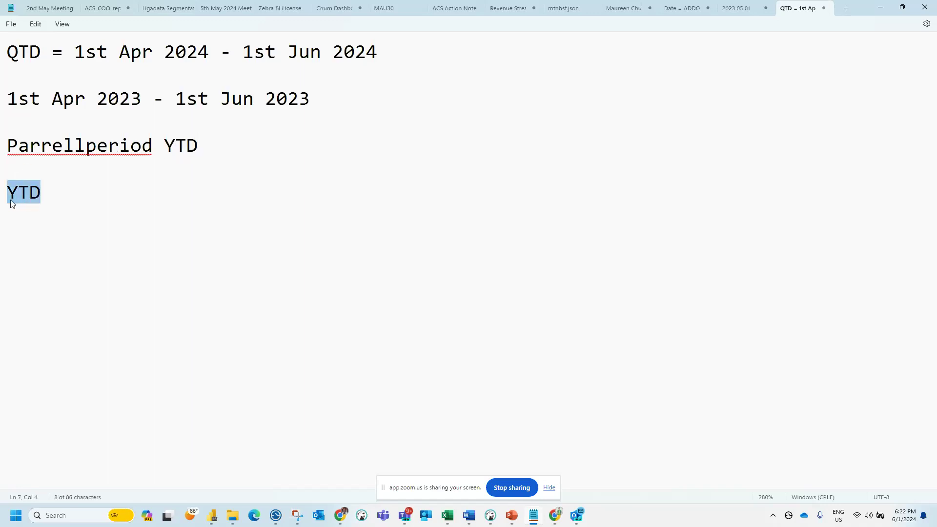
key(BackSpace)
Step: Insert the line YTD = 1-jan-2024 to 1st-jun-2024 directly above the Parrellperiod YTD line
click(43, 131)
key(Return)
key(Return)
text(YTD = 1-jan-2024)
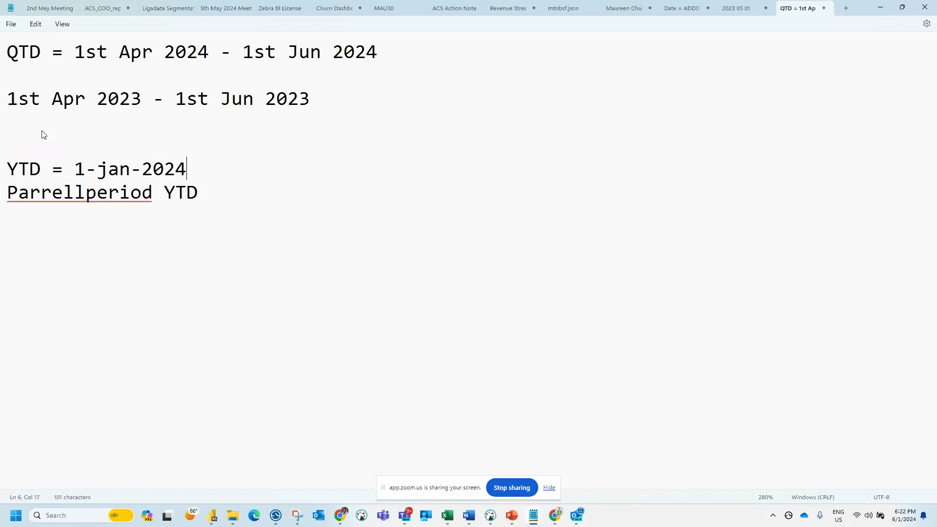
text( to 1st-jun-2024)
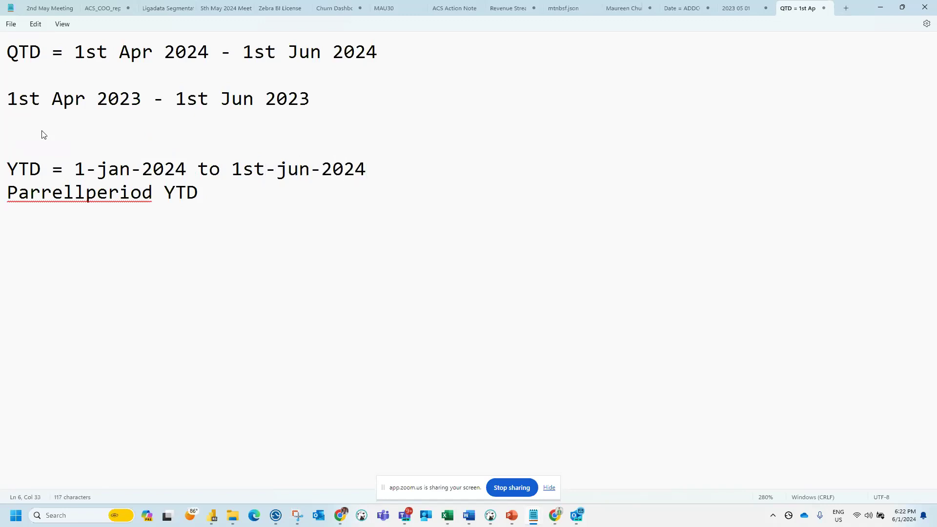
Step: Complete the Parrellperiod YTD line with the range 1stJan 2023 to 1st jun 2023
click(211, 195)
text(1stJan 2023 ro)
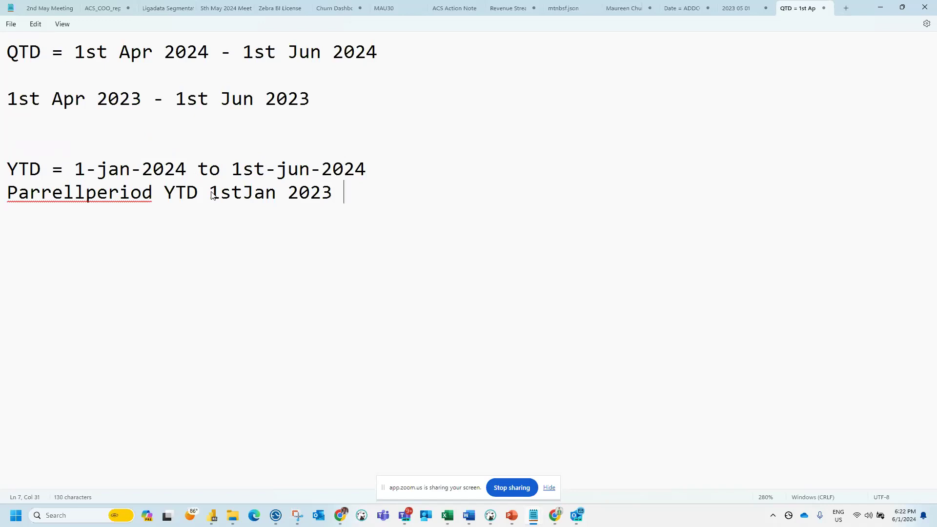
key(BackSpace)
key(BackSpace)
text(to 1st ju)
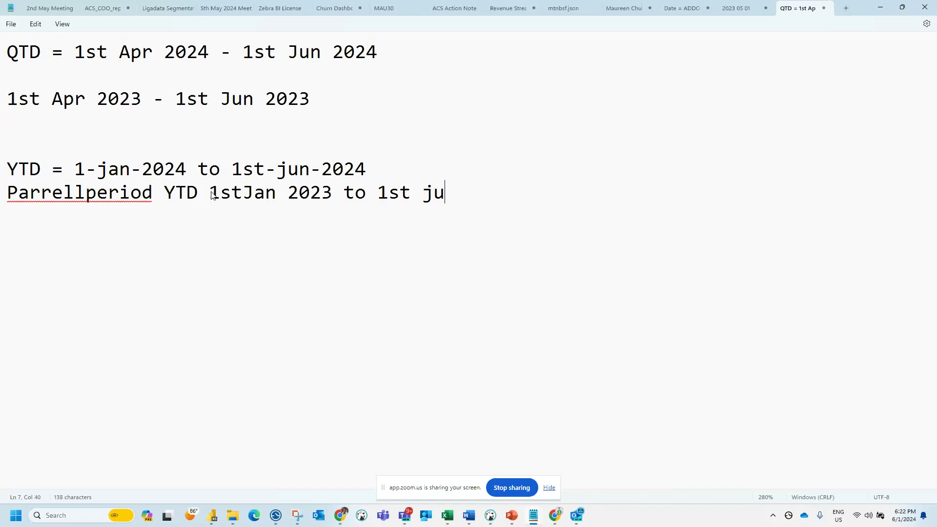
text(n 2023)
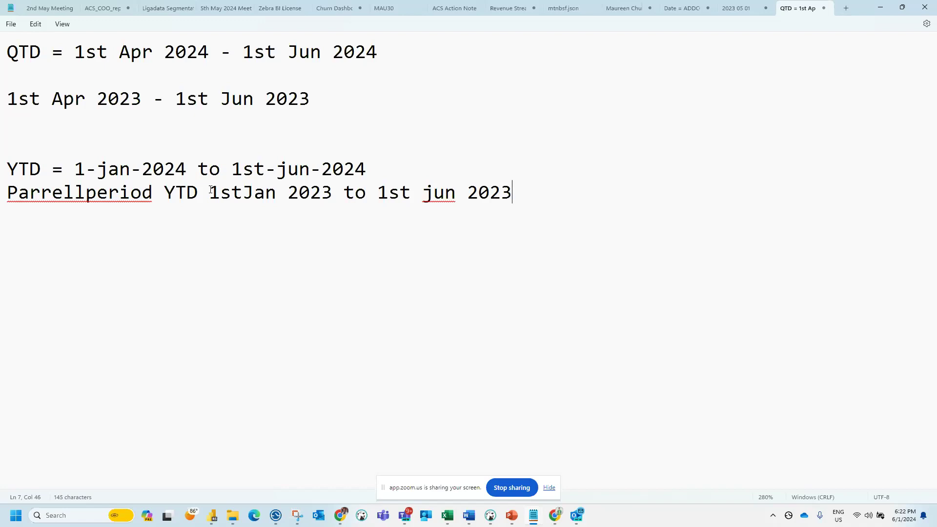
click(322, 188)
click(529, 197)
Step: Leave the note, check the latest replies in the Zoom meeting chat and return to slide 11 of the Time Intelligence deck
click(883, 7)
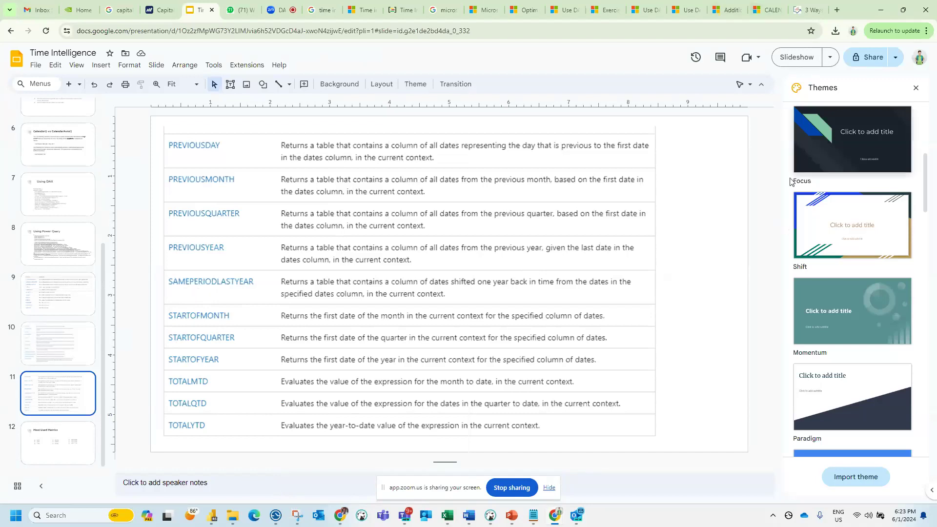
click(239, 11)
click(280, 11)
scroll(872, 352, down, 6)
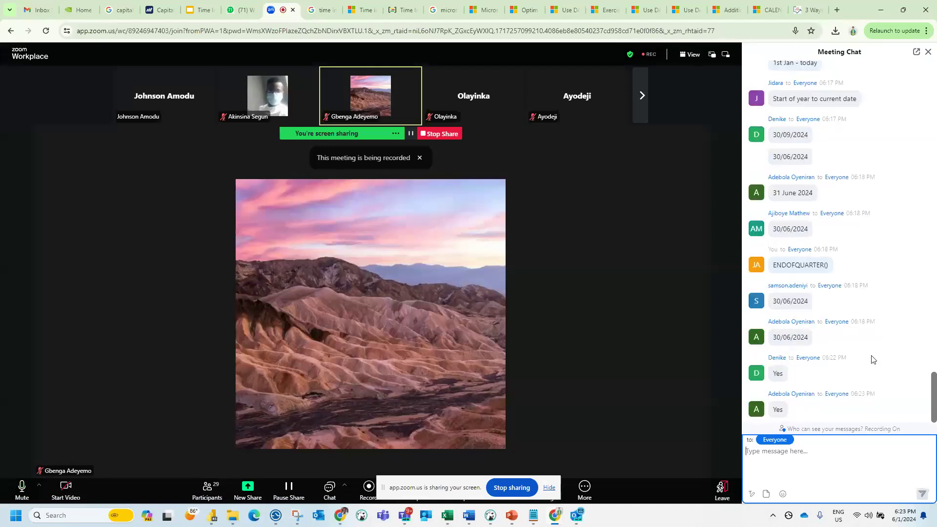
click(240, 11)
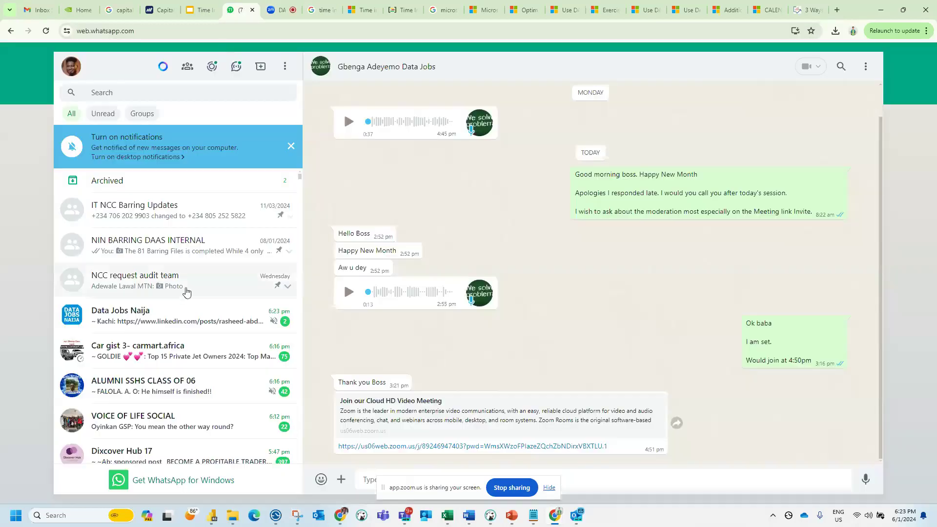
click(200, 10)
click(63, 397)
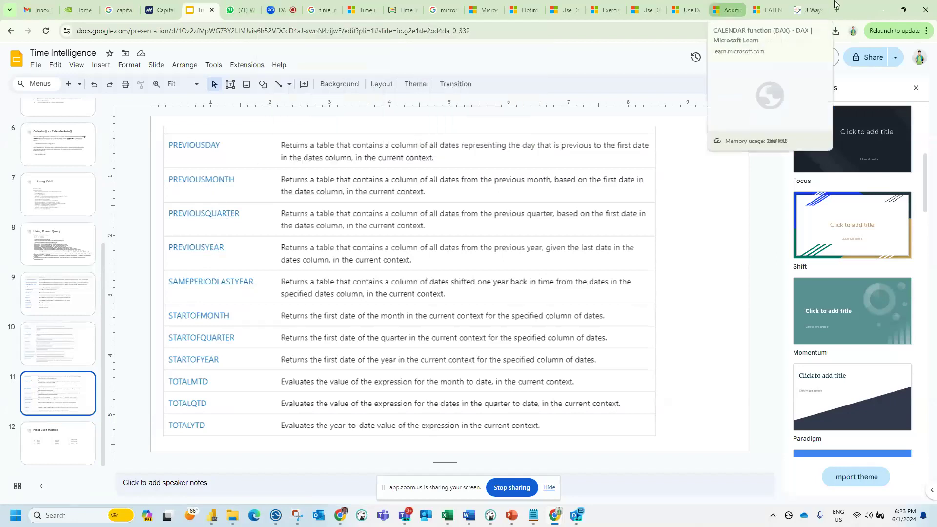
Step: Switch to Power BI Desktop and view the data of the Sales table
click(881, 10)
click(360, 96)
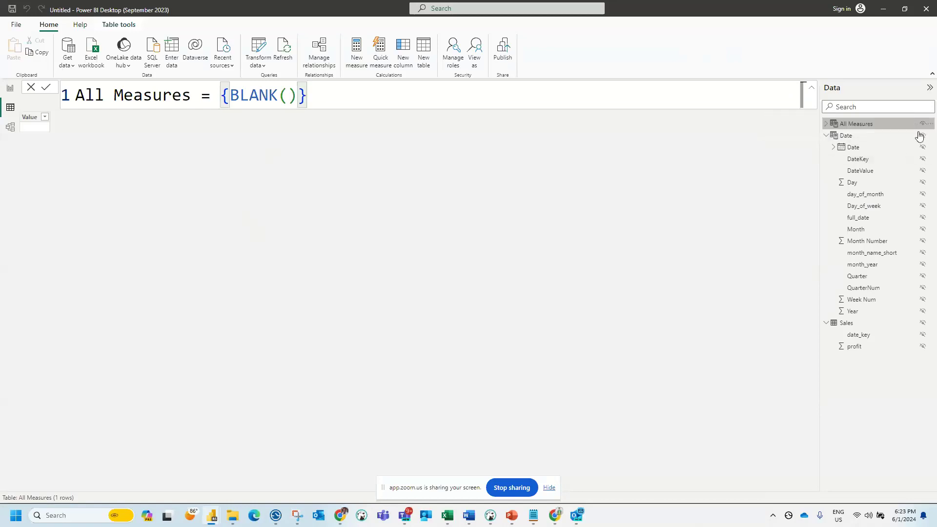
click(846, 323)
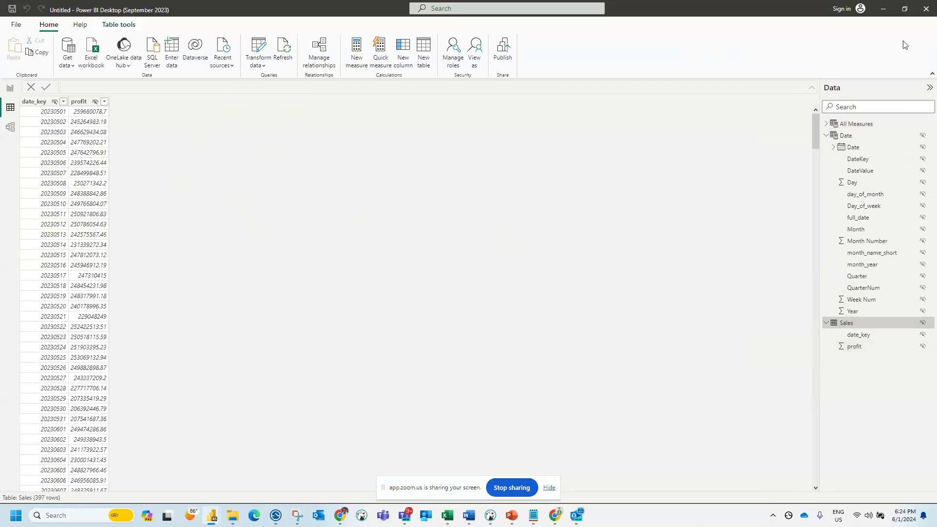
Step: Create the measure Total Profit = SUM(Sales[profit]) in the All Measures table
click(931, 126)
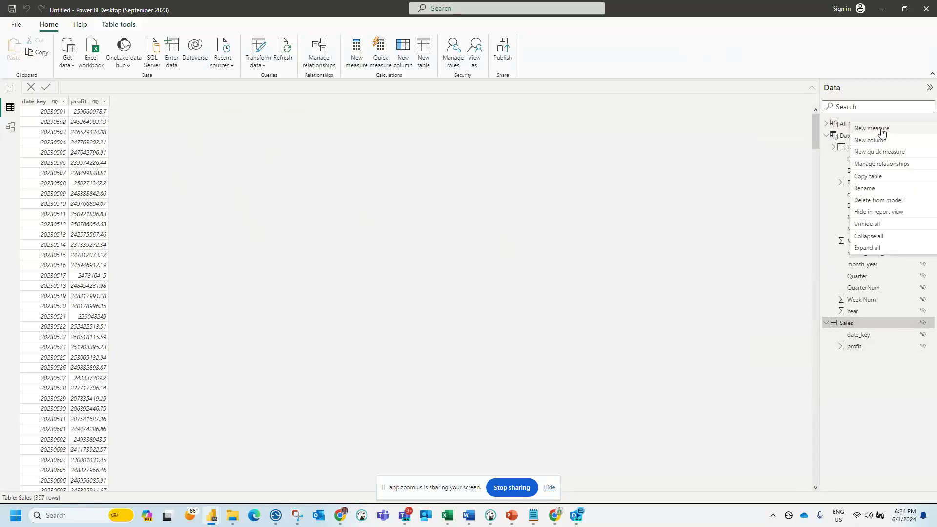
click(879, 128)
text(Toa)
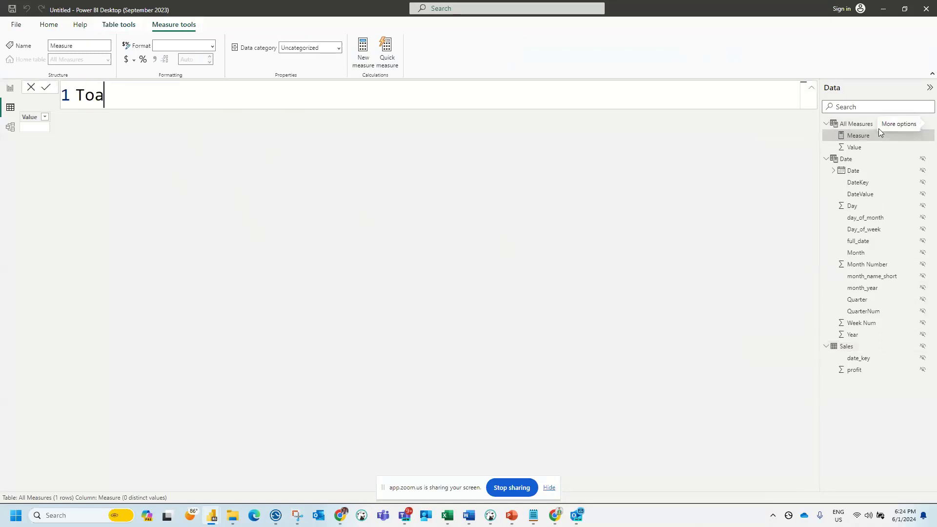
key(BackSpace)
text(tal Profit = )
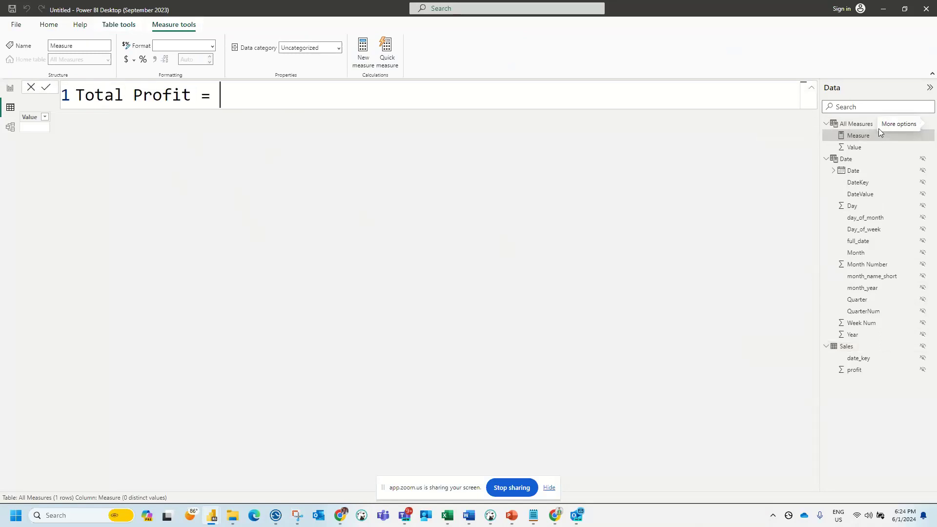
text(SUM()
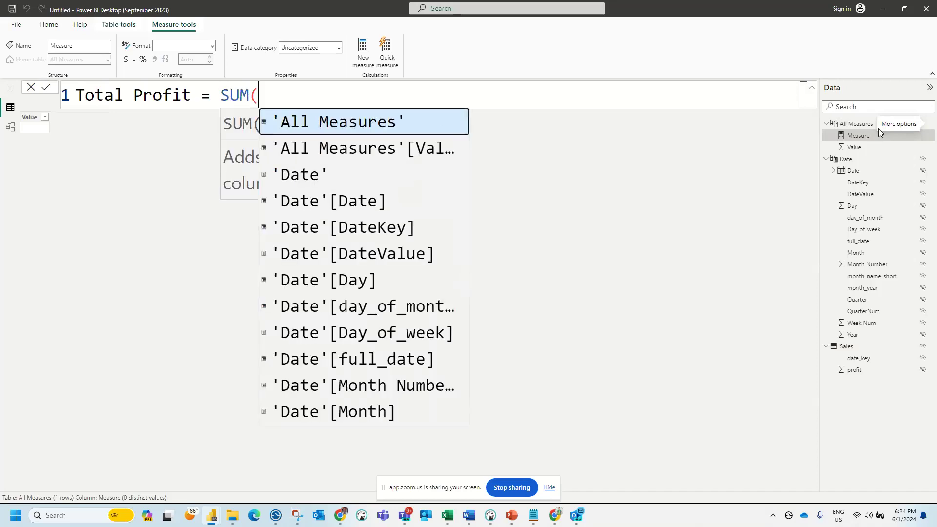
text(profit)
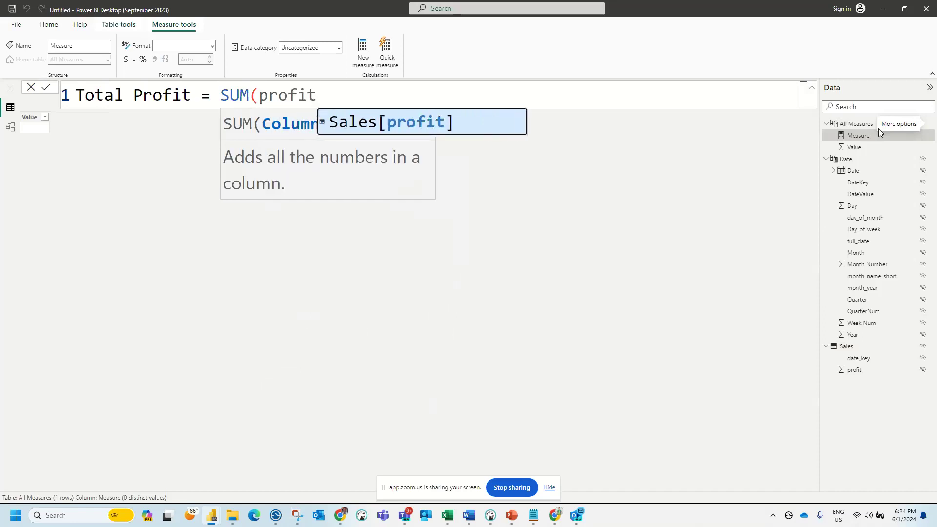
key(Tab)
text())
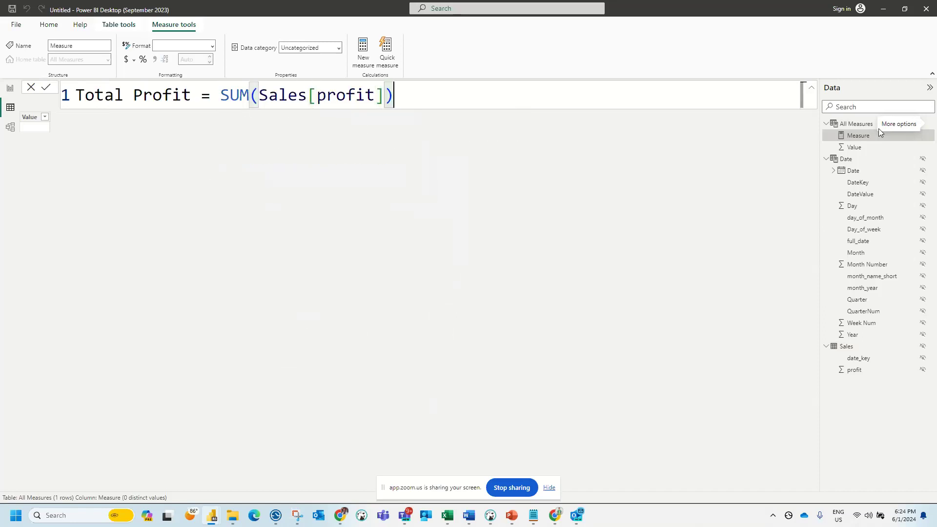
key(Return)
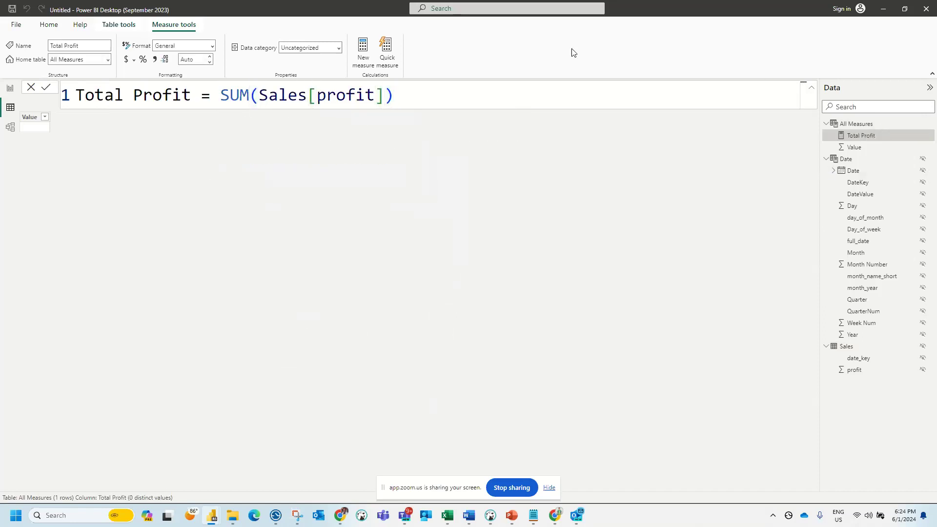
Step: Replace the broken MTD Profit field in the Page 2 card with Total Profit and move the card to the page's upper-left corner
click(11, 89)
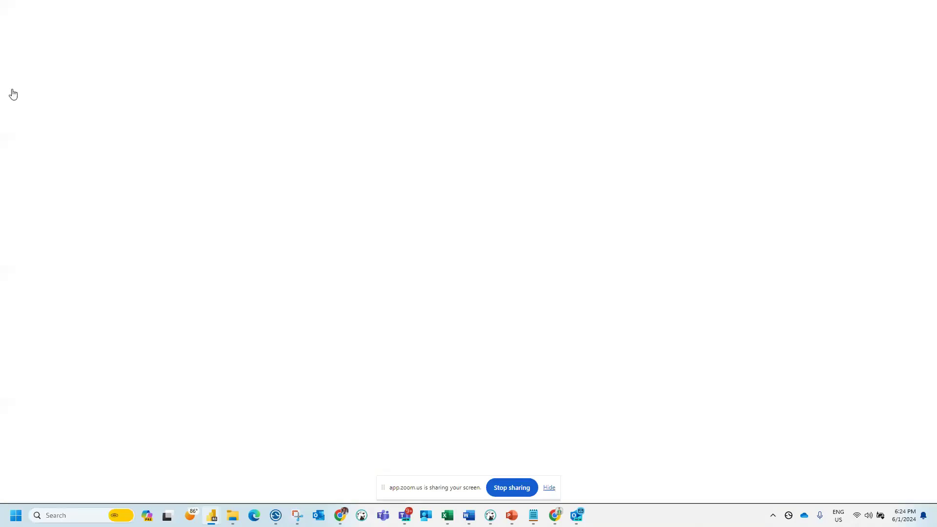
drag(133, 126, 261, 167)
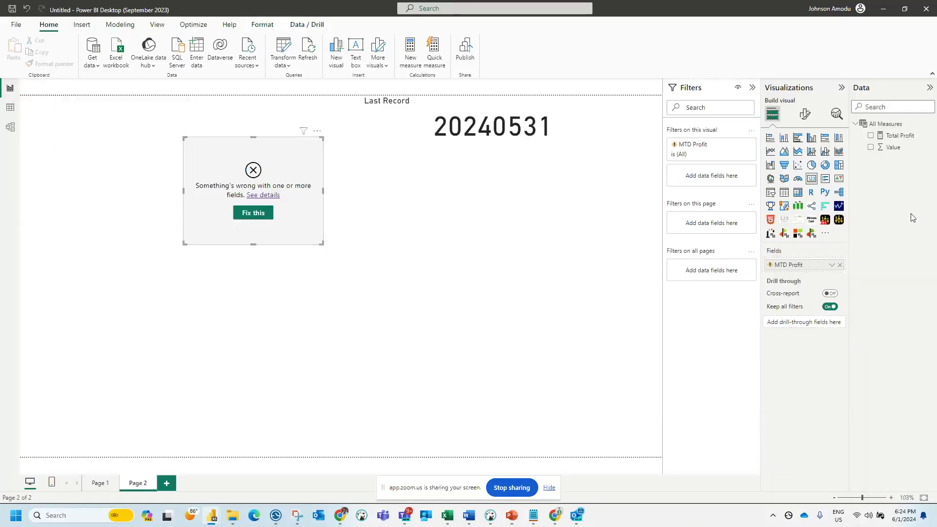
click(839, 265)
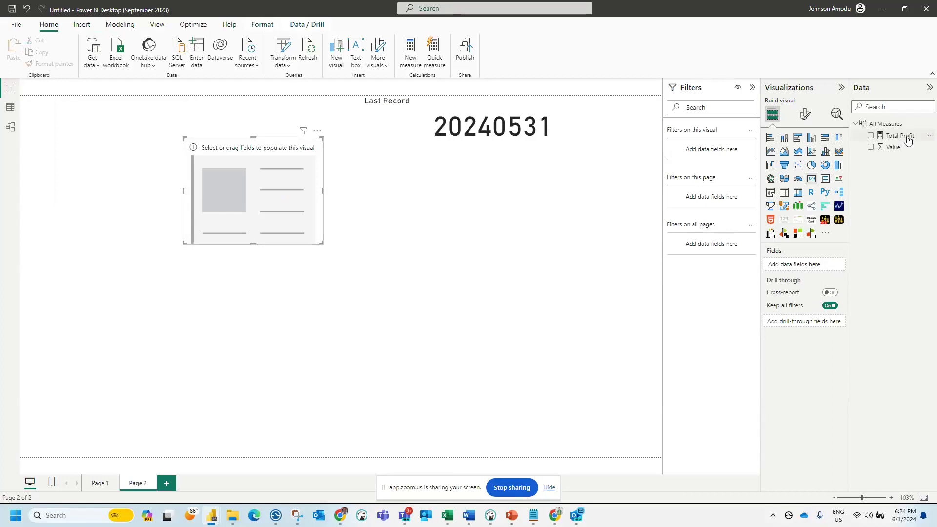
click(870, 136)
drag(322, 209, 177, 182)
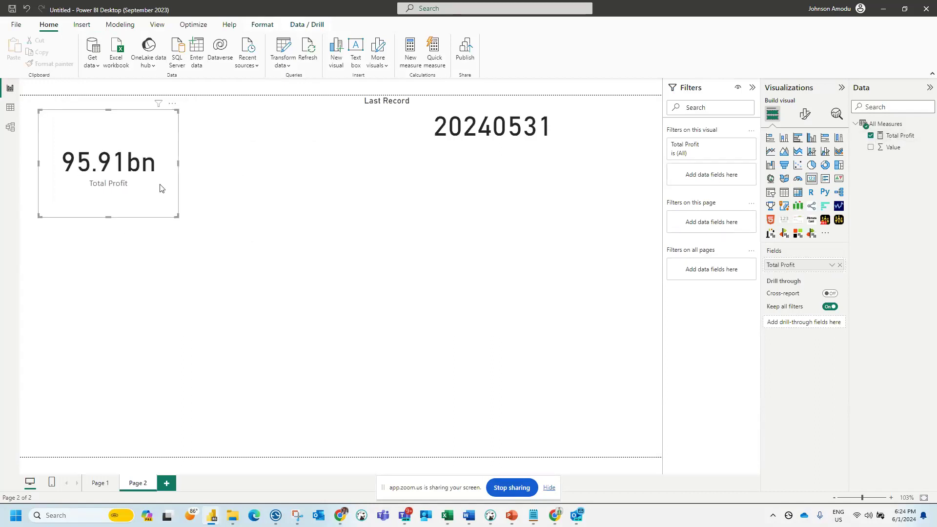
drag(133, 139, 149, 132)
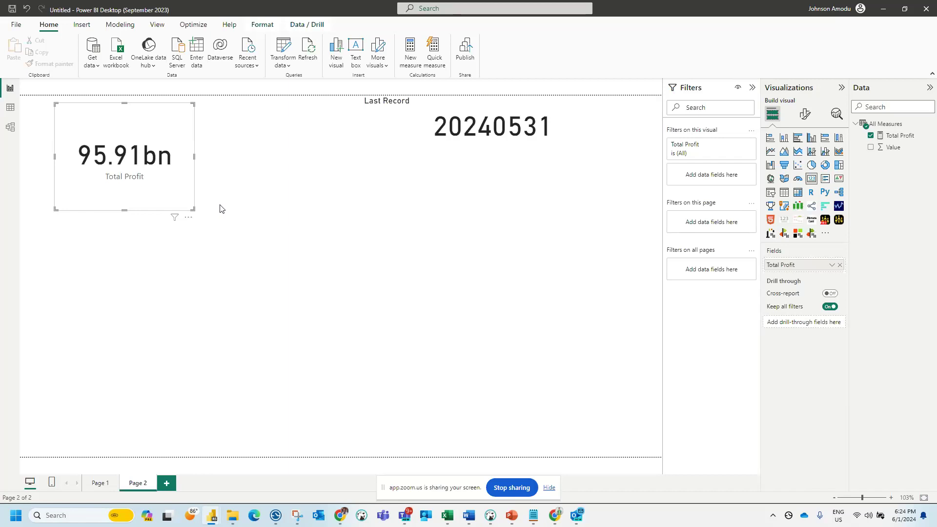
click(436, 331)
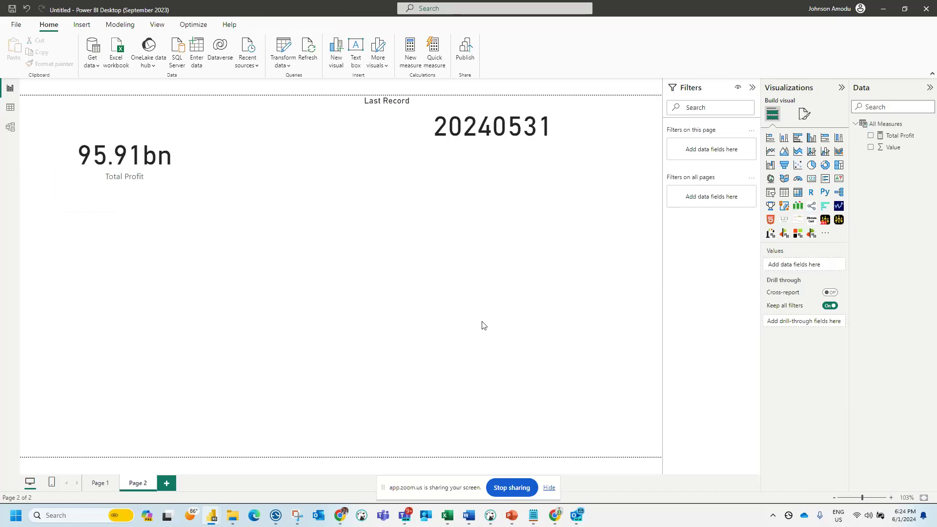
Step: Add a wide stacked column chart of Total Profit below the card, with only the Date hierarchy's Year and Month on the X-axis
click(10, 107)
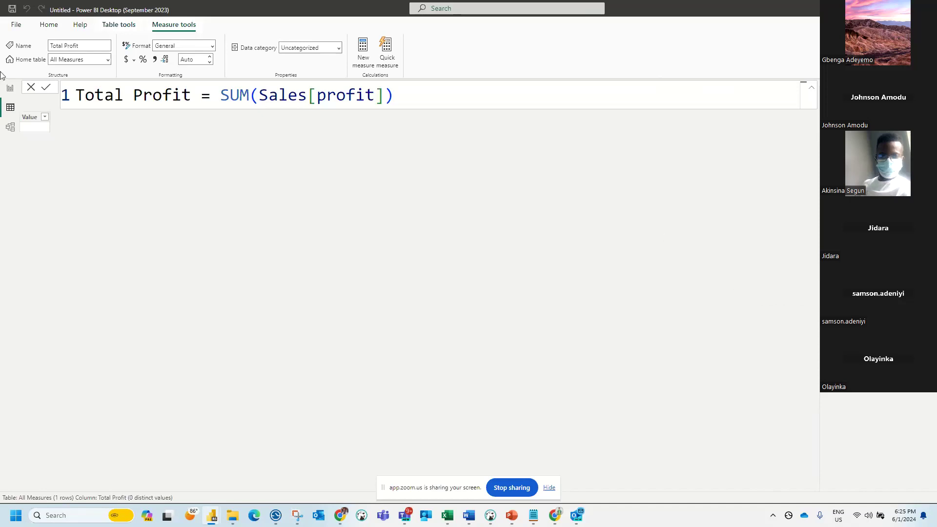
click(10, 89)
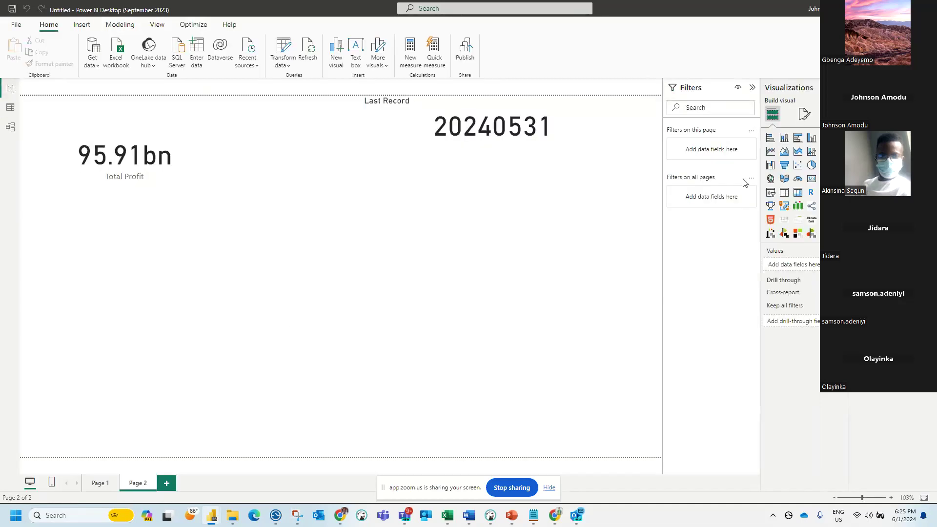
click(783, 139)
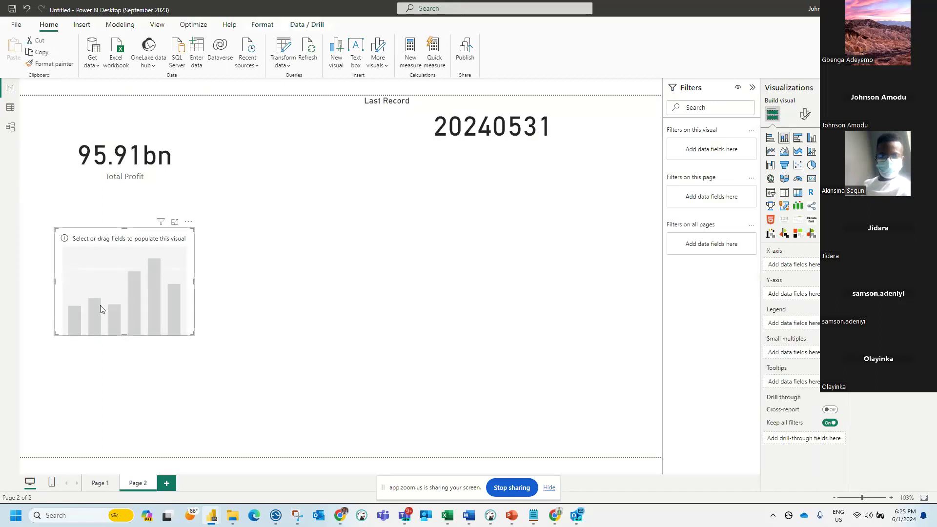
drag(100, 305, 205, 312)
drag(321, 368, 615, 380)
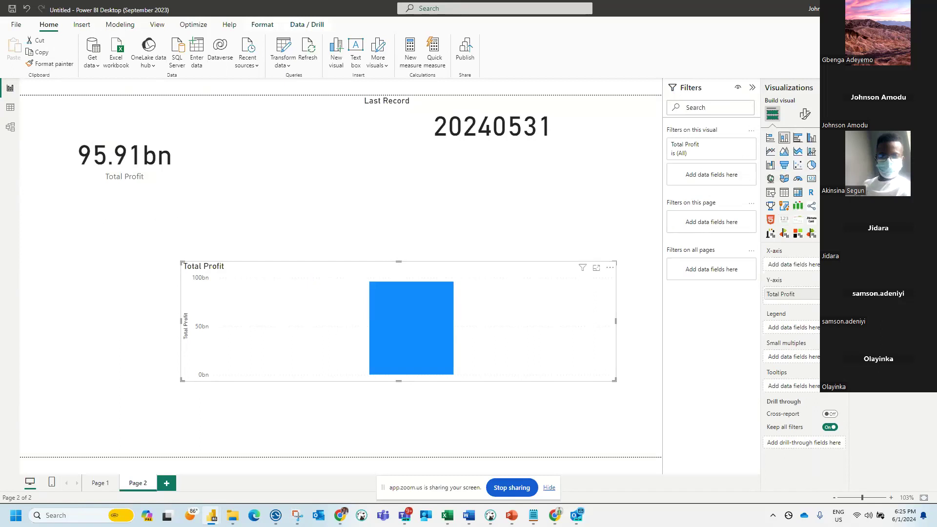
click(868, 173)
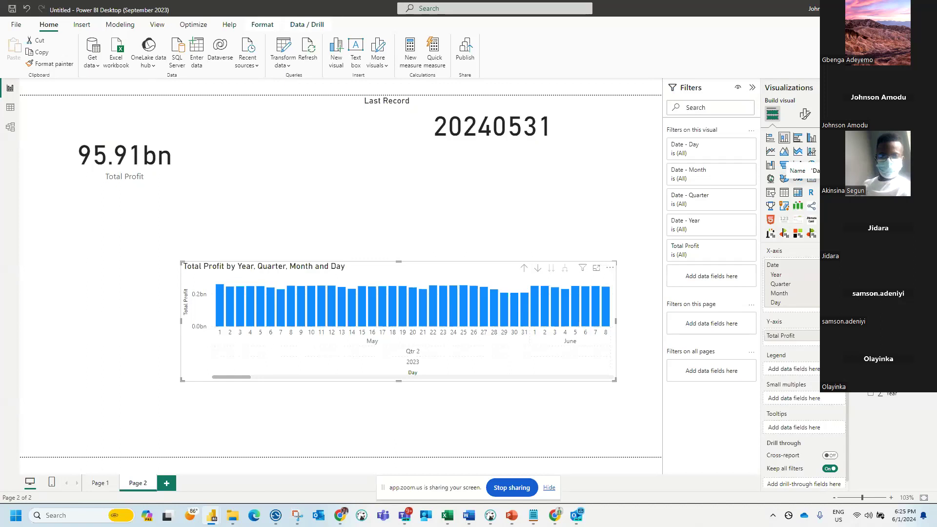
drag(787, 167, 717, 279)
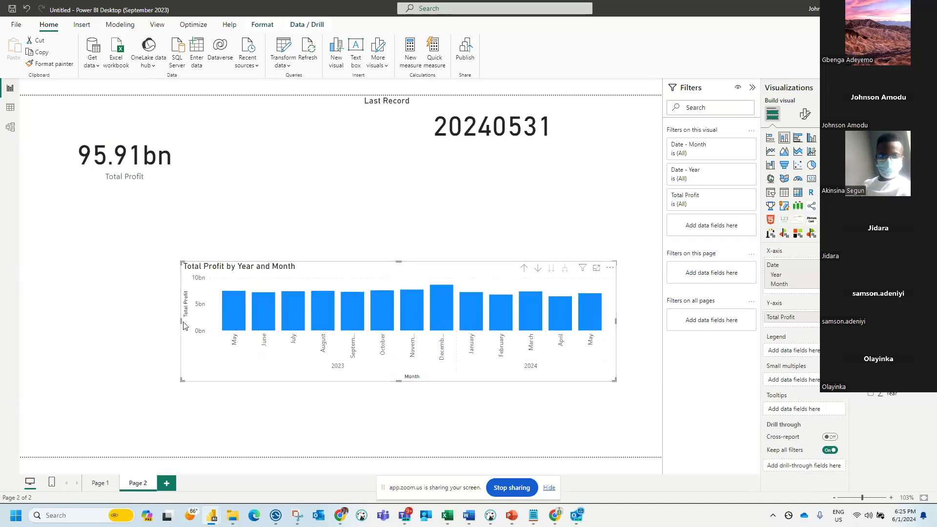
Step: Stretch the column chart across nearly the full page width and turn on its data labels
drag(183, 325, 46, 328)
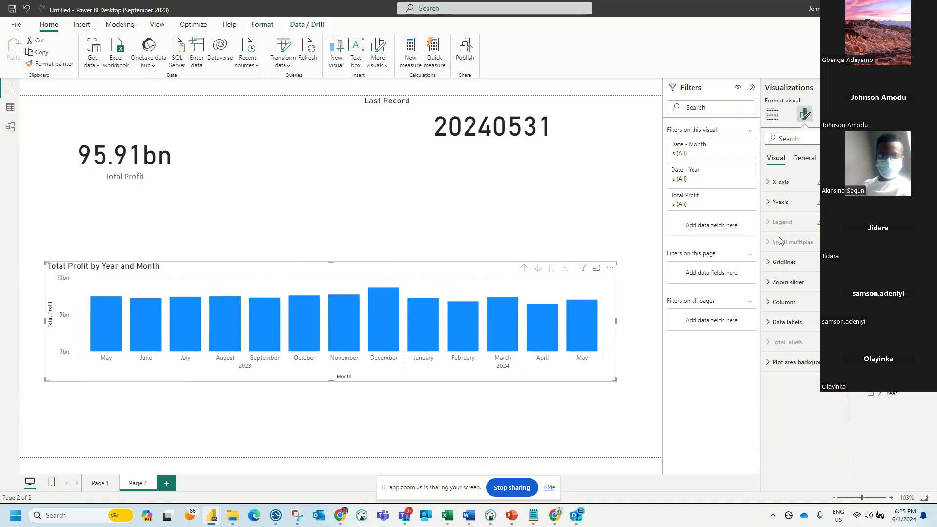
click(816, 321)
drag(616, 321, 651, 322)
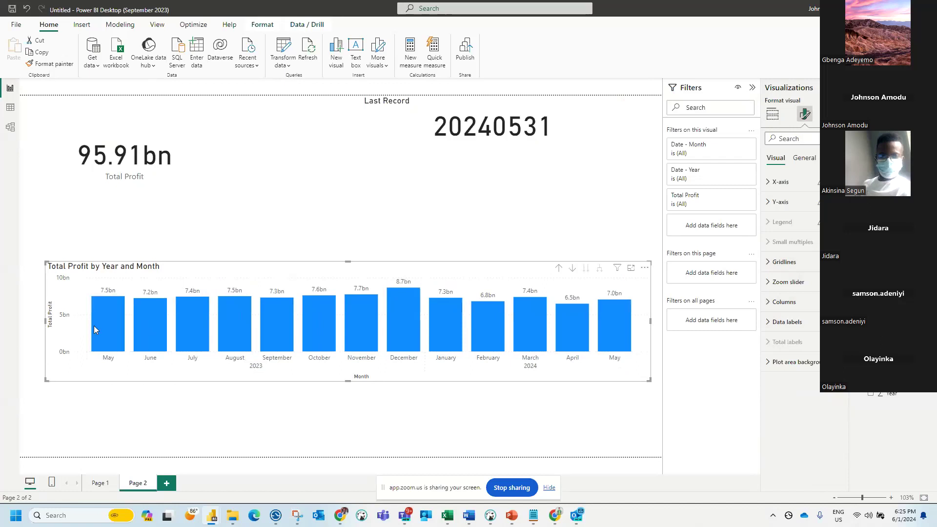
drag(45, 321, 20, 321)
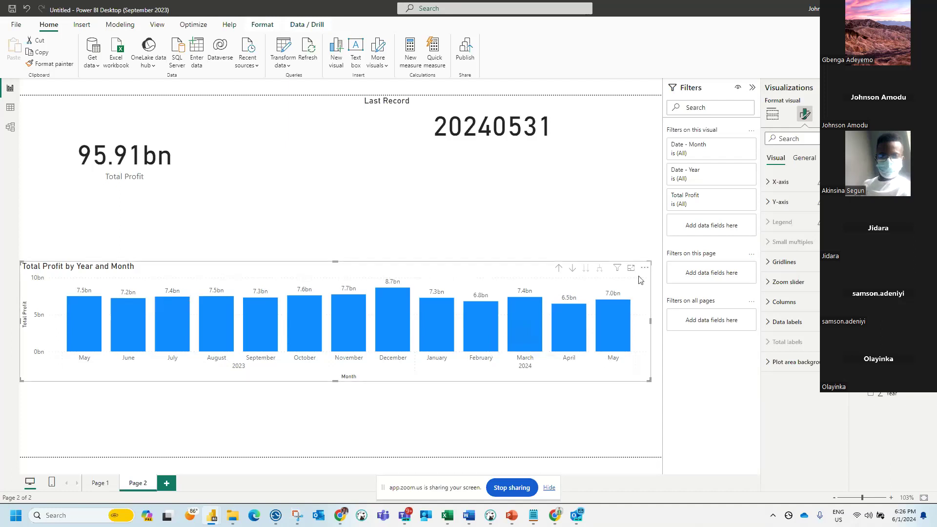
drag(643, 282, 643, 293)
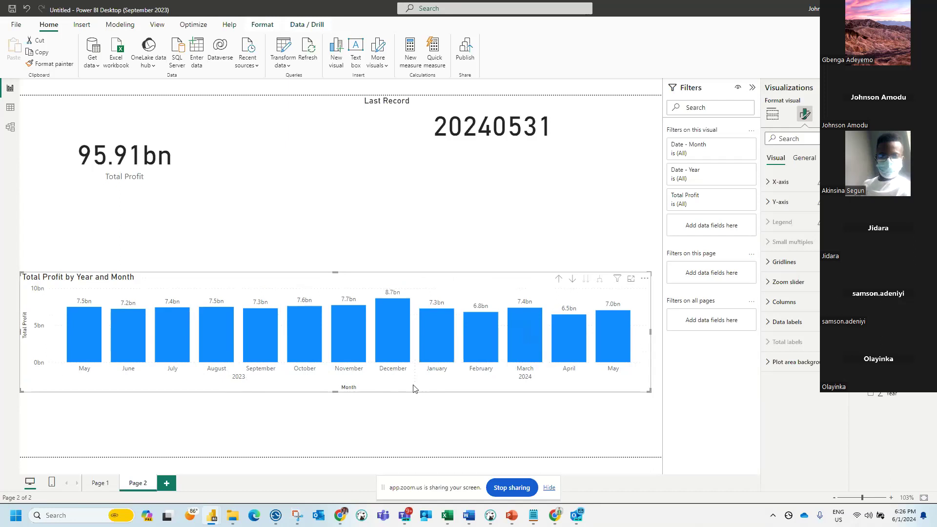
click(773, 116)
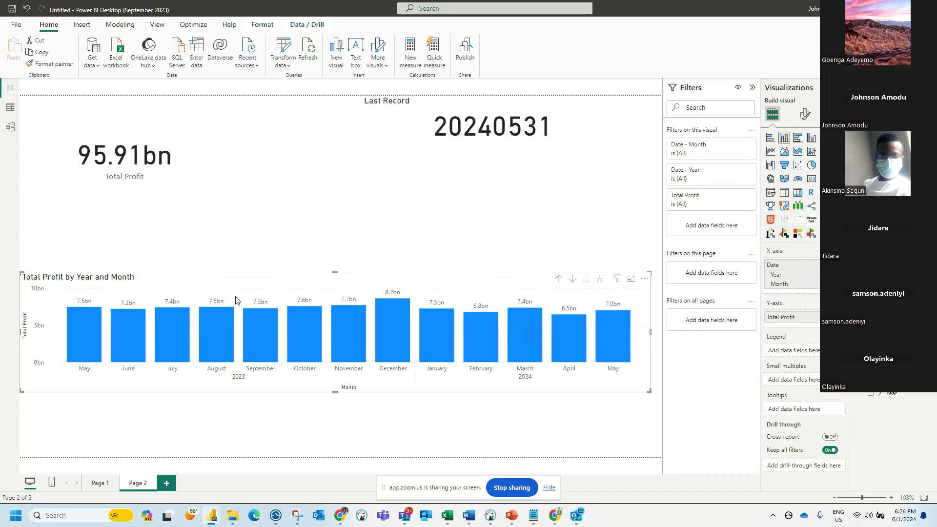
Step: Check the latest replies in the Zoom meeting chat and return to Power BI Desktop
mouse_move(344, 524)
mouse_move(555, 518)
click(509, 455)
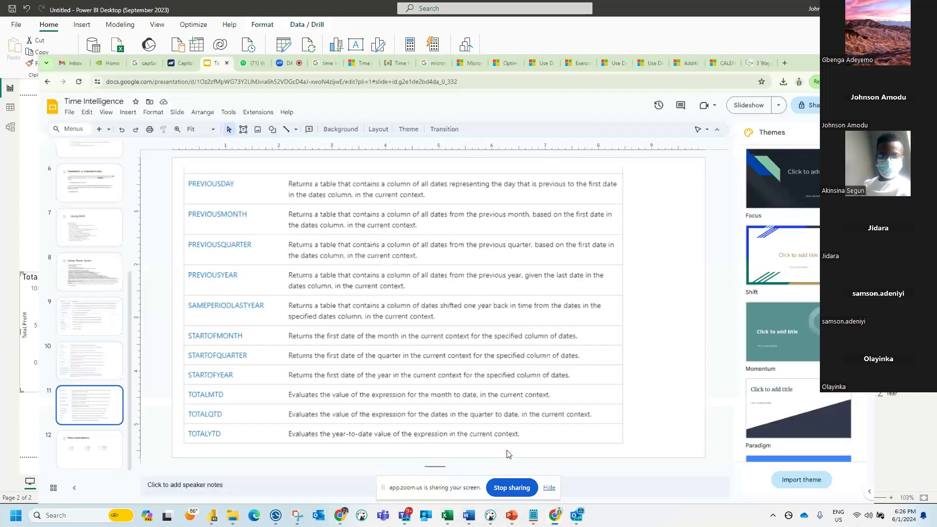
click(279, 10)
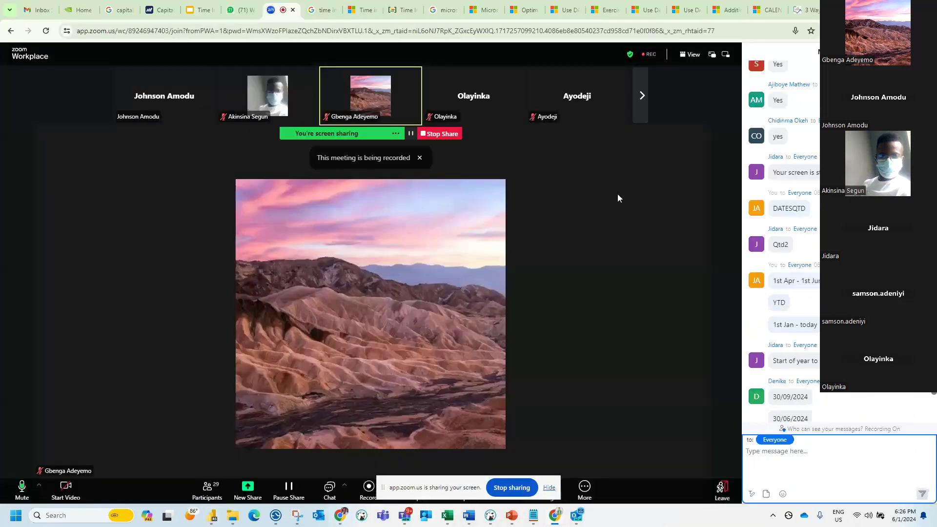
scroll(806, 341, down, 8)
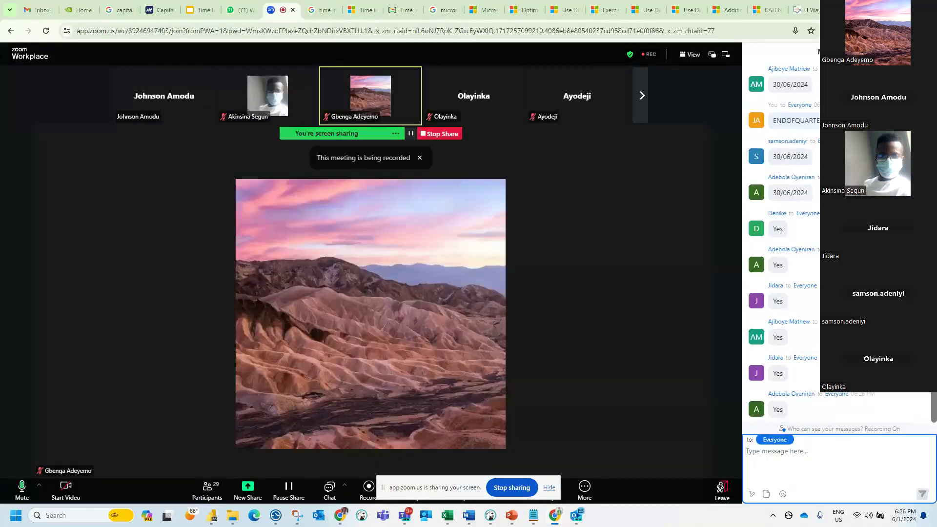
key(alt+Tab)
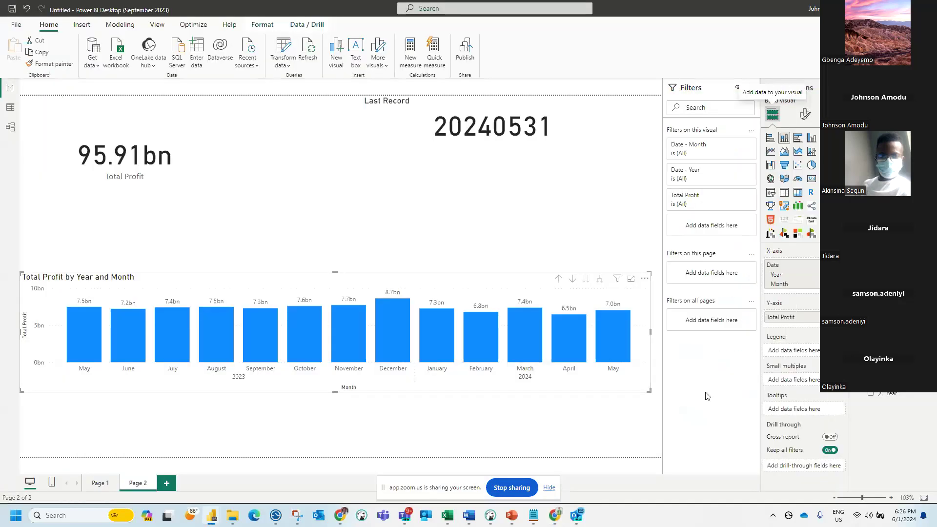
Step: Restore the Quarter and Day levels on the chart's date axis and expand it to daily columns
key(ctrl+z)
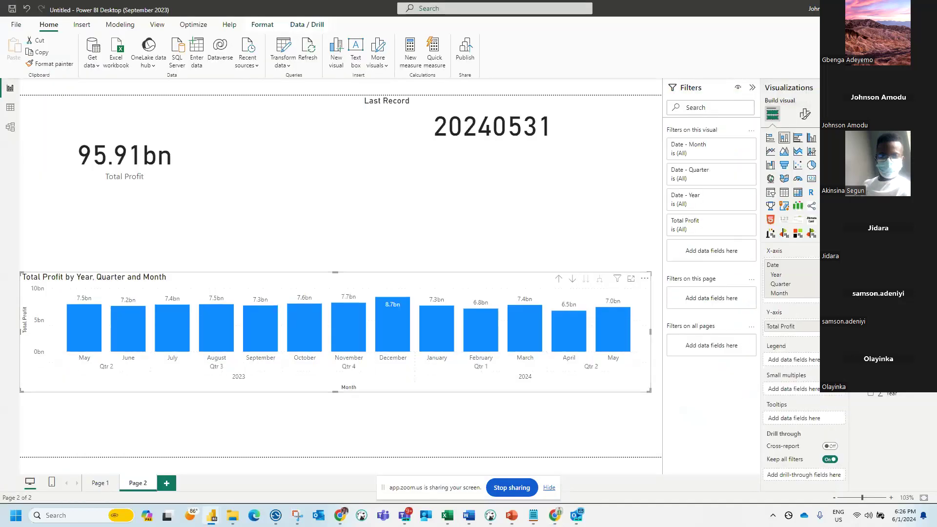
key(ctrl+z)
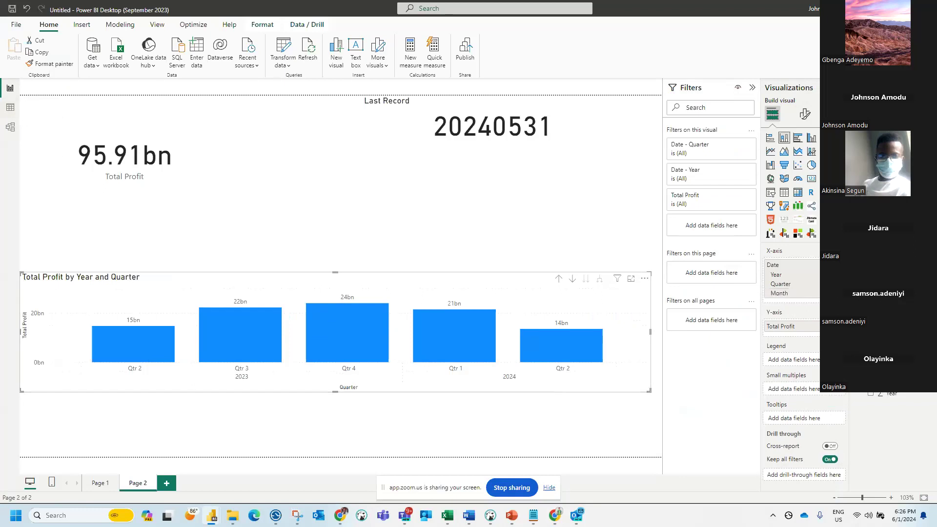
click(886, 292)
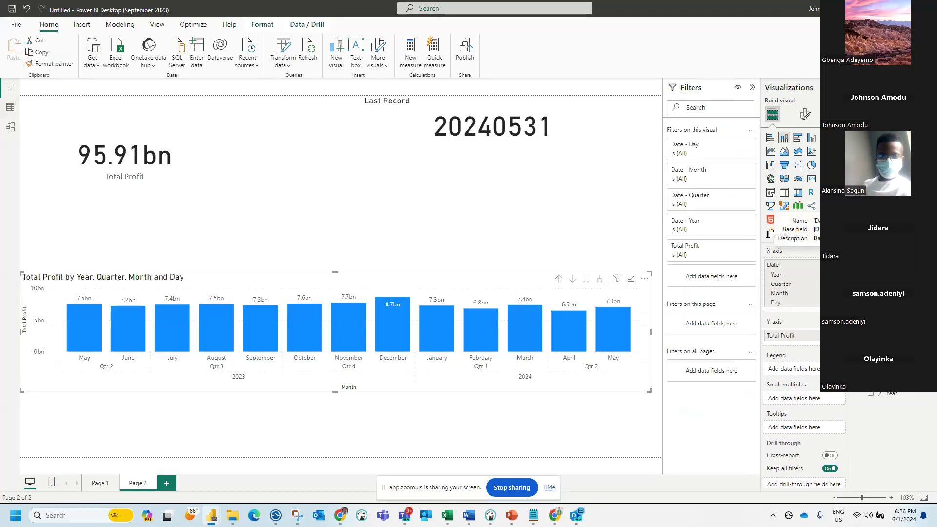
drag(101, 389, 441, 386)
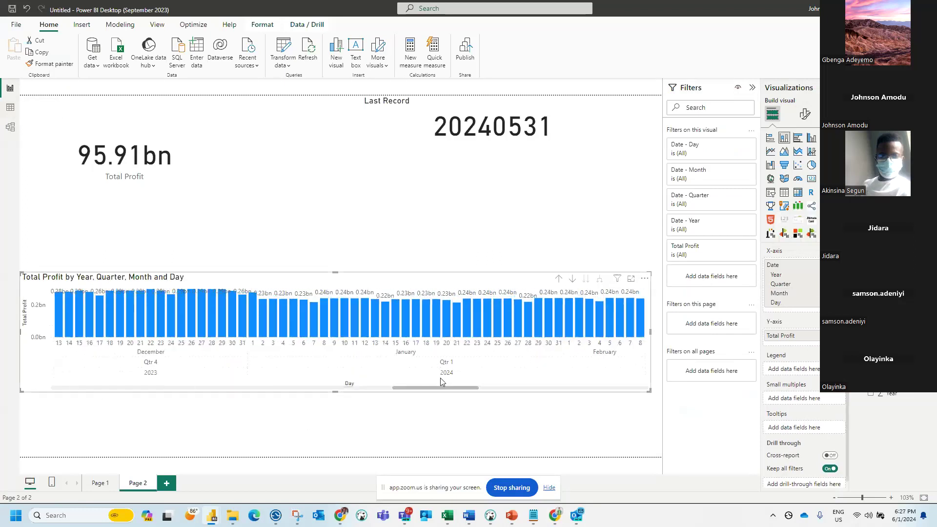
Step: Change the daily Total Profit chart to a line chart and inspect individual dates along the line
click(771, 153)
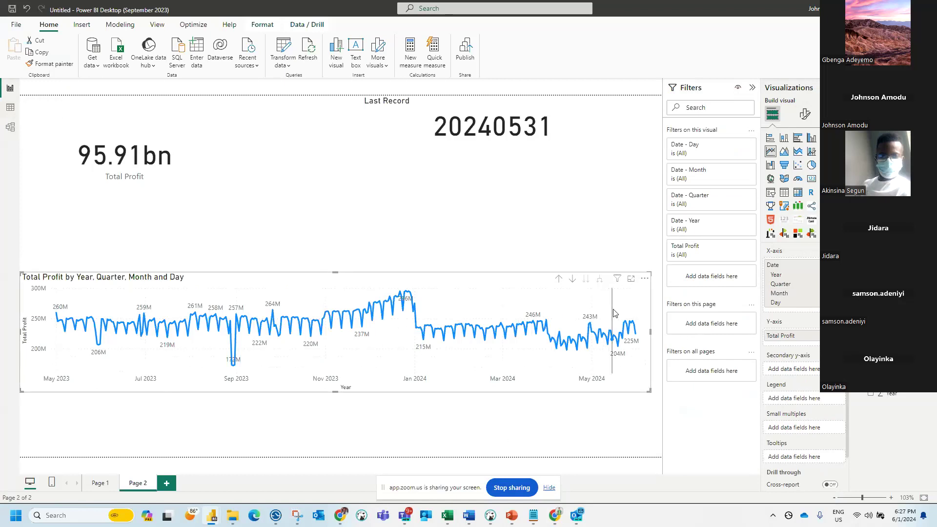
mouse_move(611, 321)
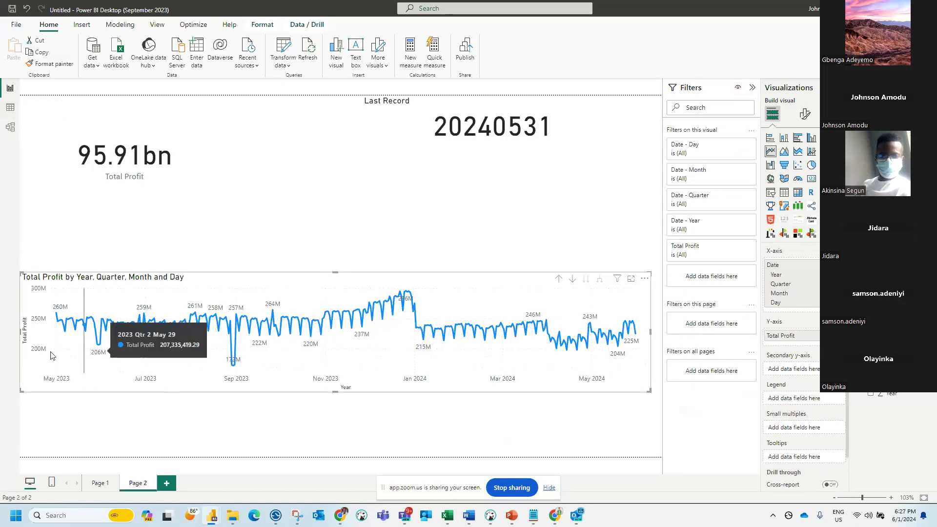
mouse_move(442, 343)
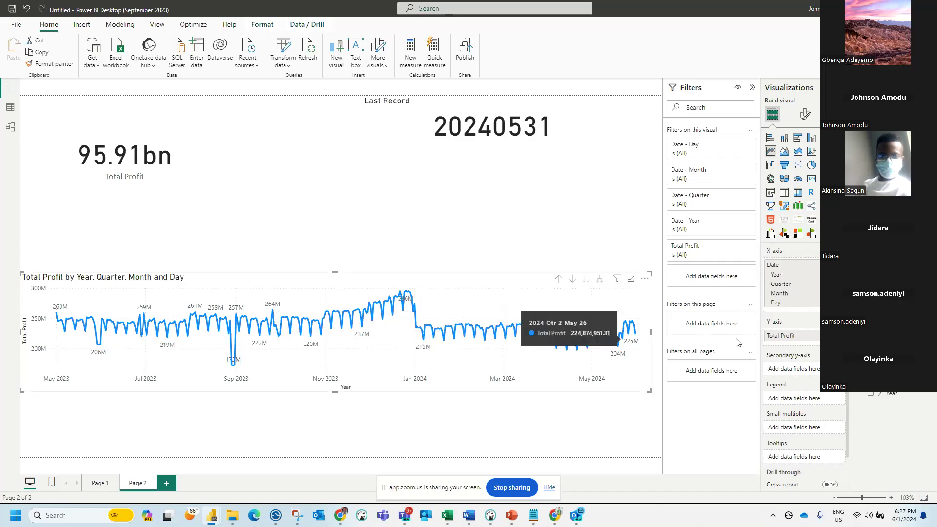
Step: Remove the Day level from the Total Profit line chart's date axis and change it to a stacked column chart
click(840, 302)
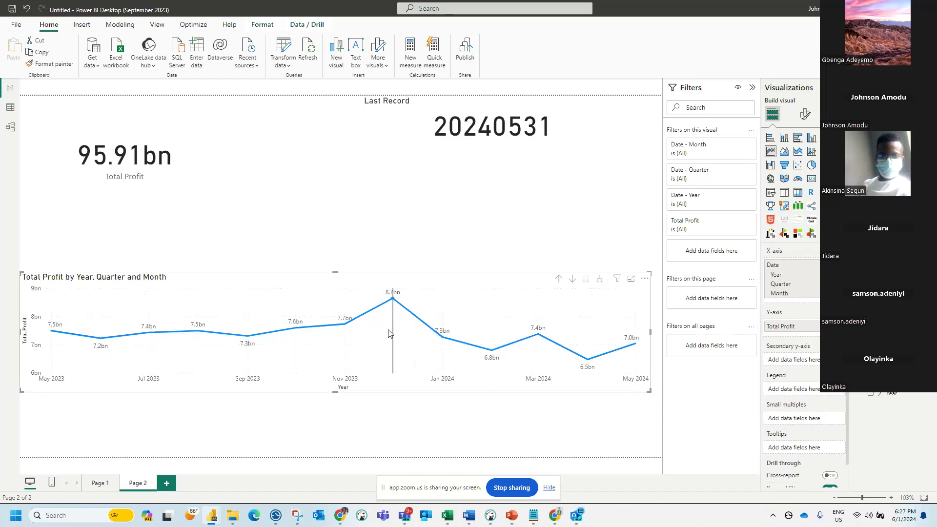
mouse_move(392, 331)
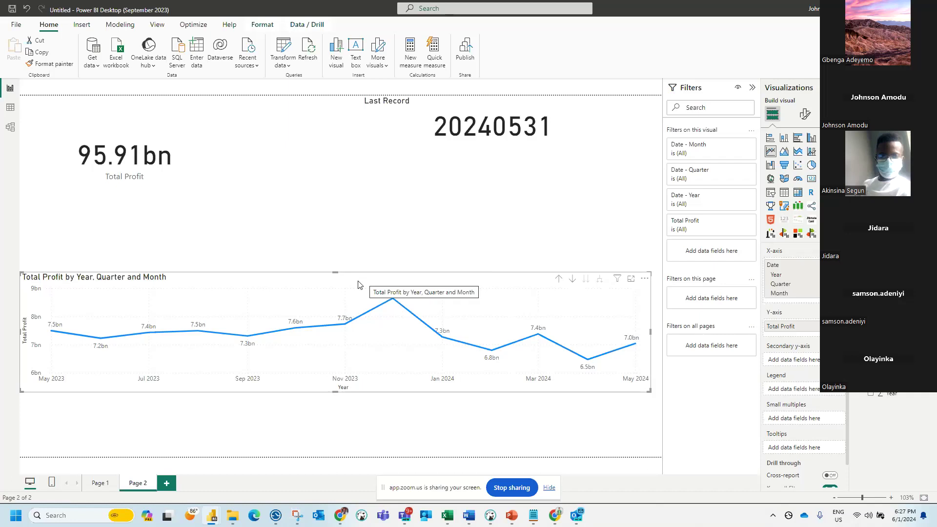
click(783, 139)
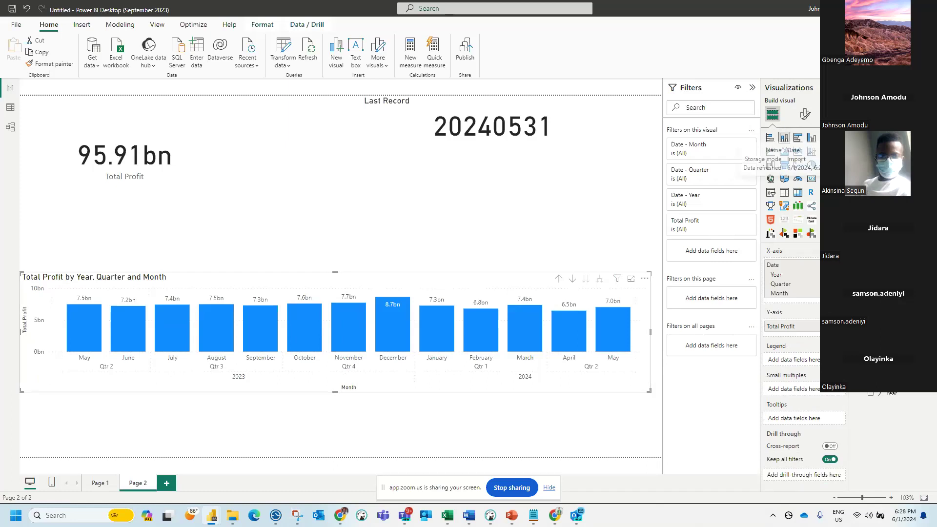
Step: In the Date table's data view, set the summarization of the Year and Week Num columns to Don't summarize
click(13, 112)
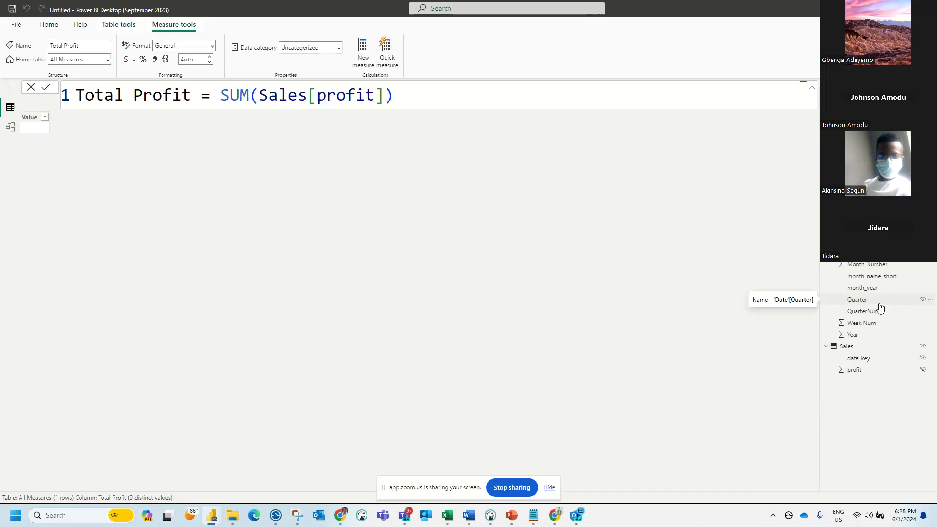
click(867, 336)
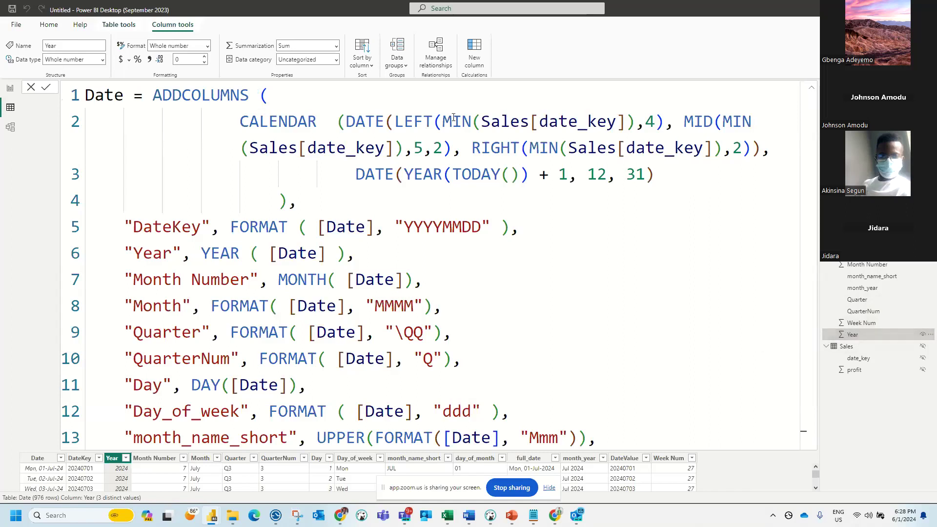
click(336, 46)
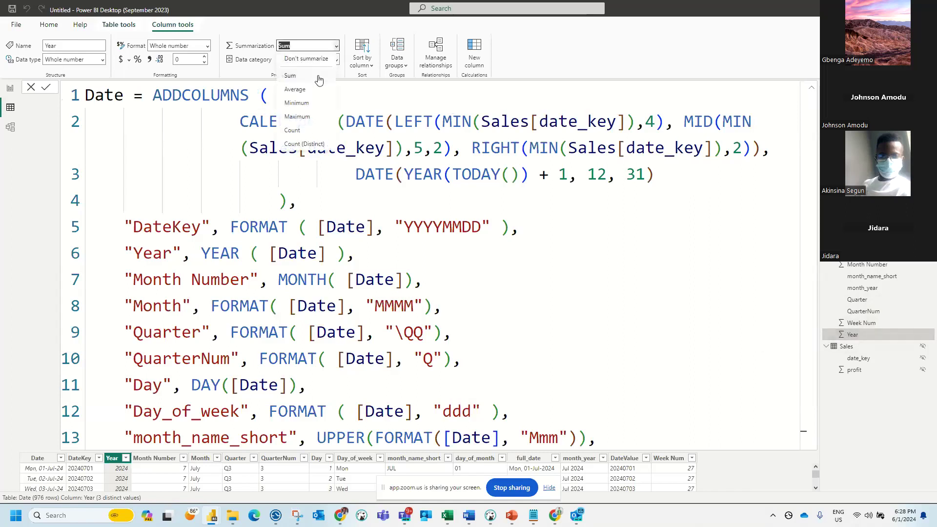
click(310, 60)
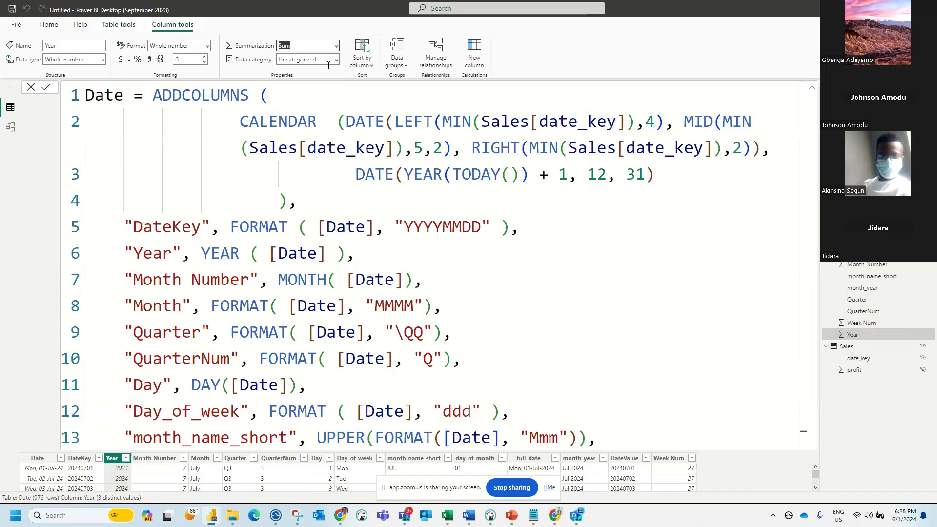
click(853, 324)
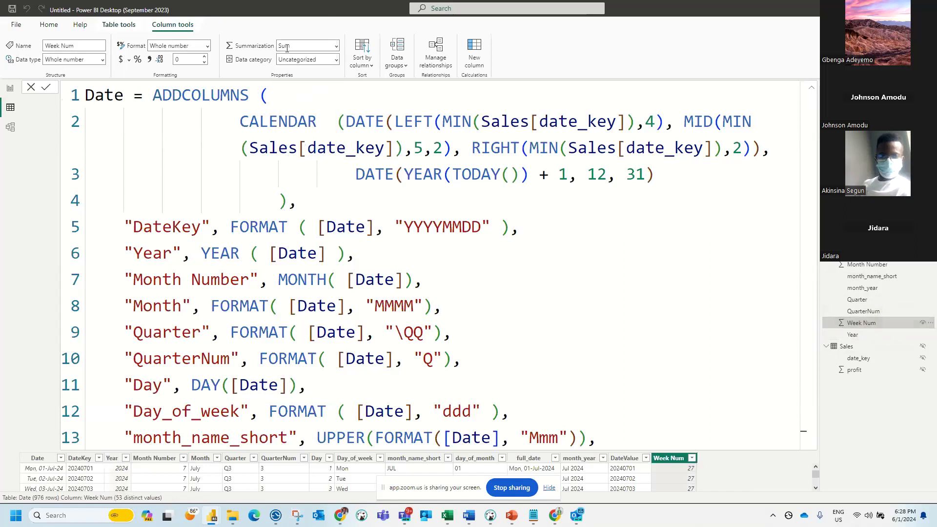
click(337, 46)
click(309, 59)
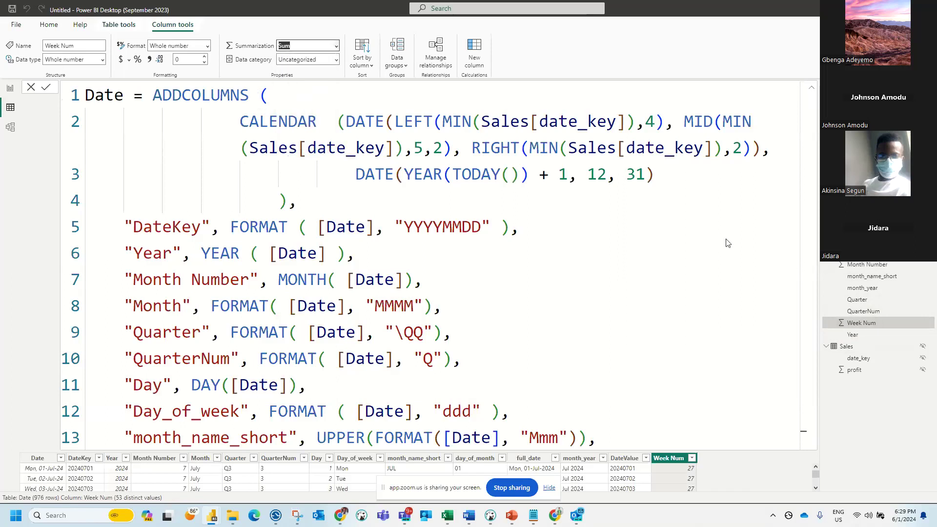
Step: Set the summarization of the Month Number and Day columns to Don't summarize
click(874, 264)
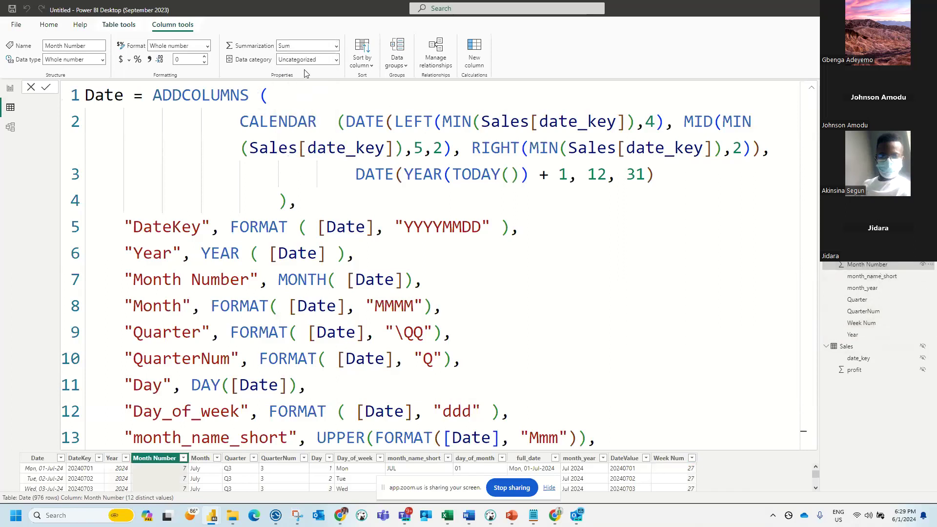
click(336, 46)
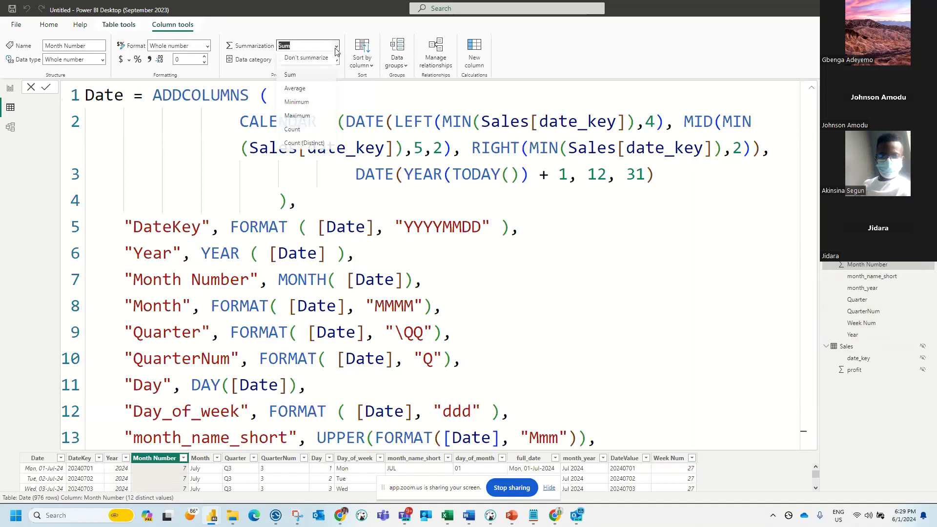
click(303, 77)
key(Up)
click(317, 458)
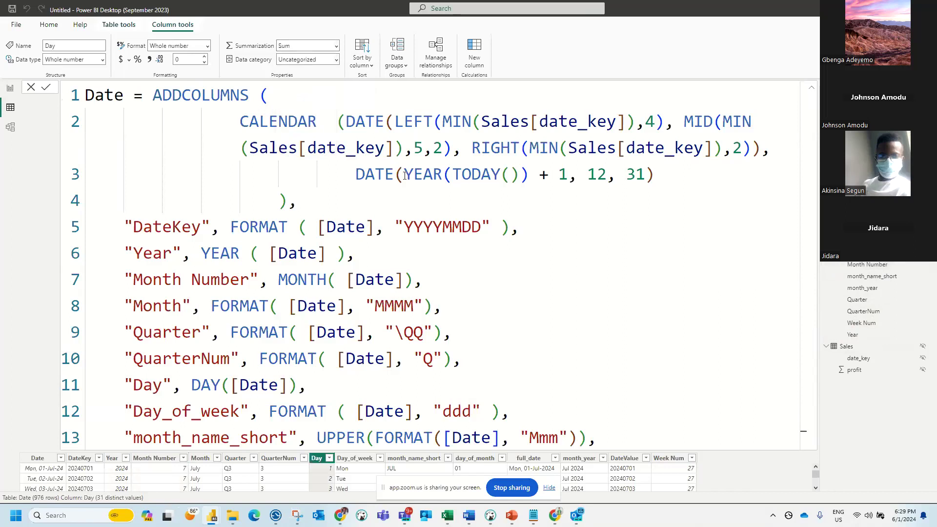
click(336, 45)
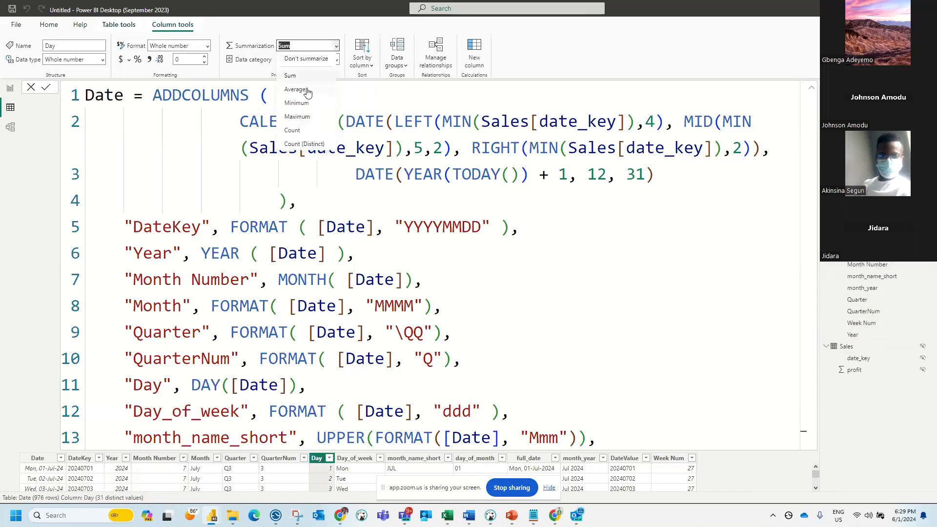
click(306, 59)
Step: Create a hierarchy from the Date table's Year column and expand it to show its levels
click(855, 334)
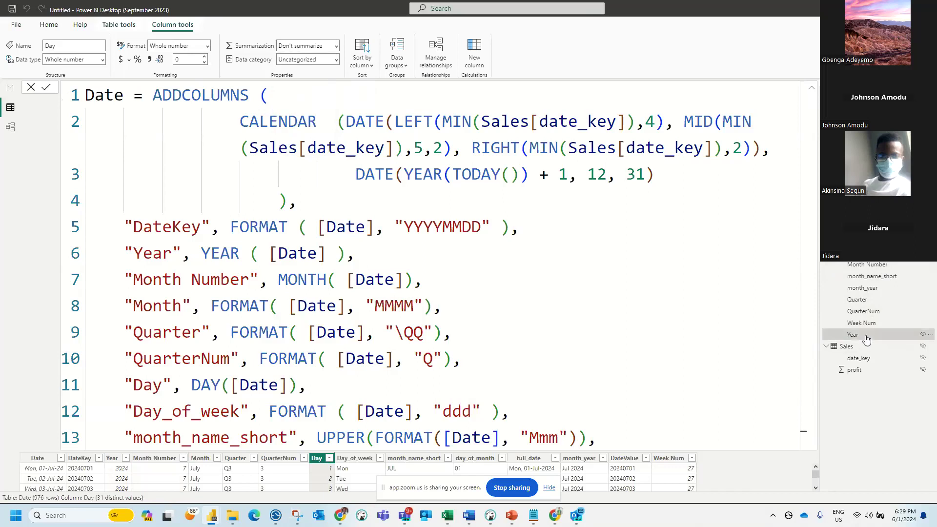
click(447, 516)
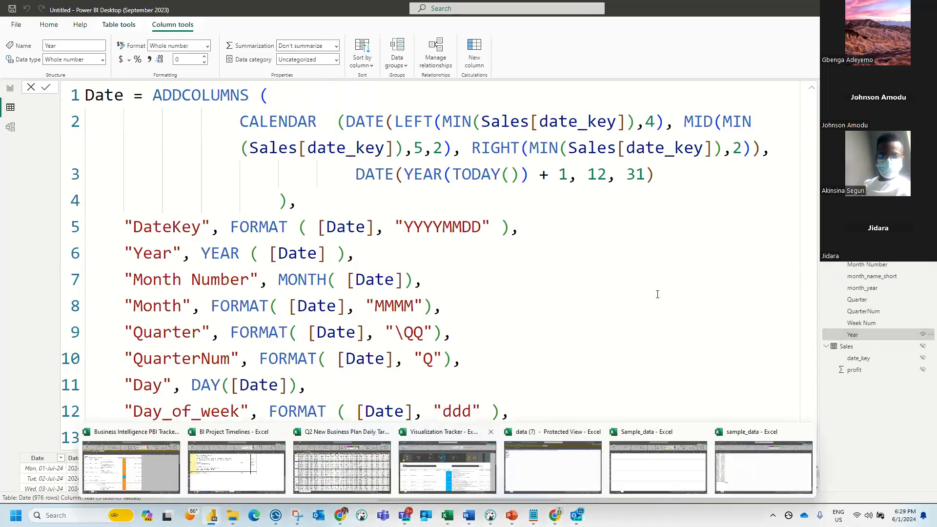
click(657, 294)
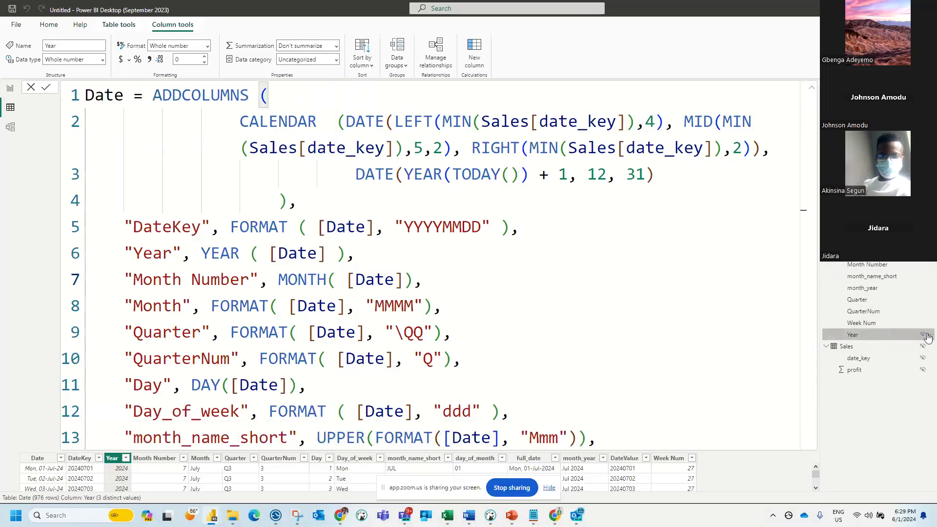
click(927, 336)
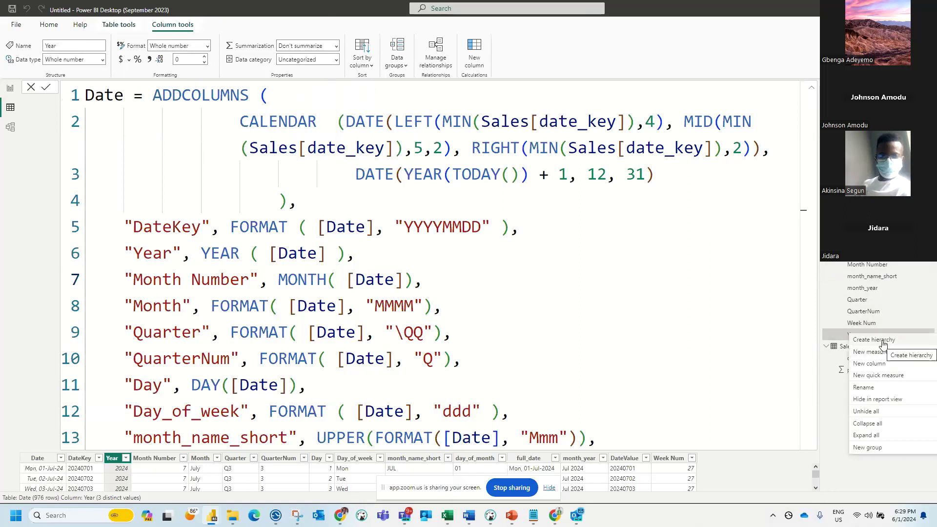
click(862, 341)
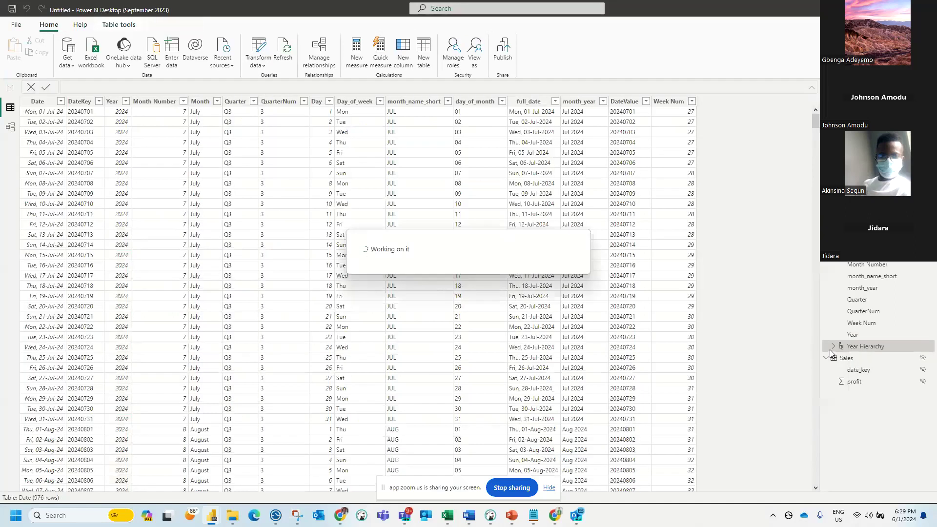
click(833, 347)
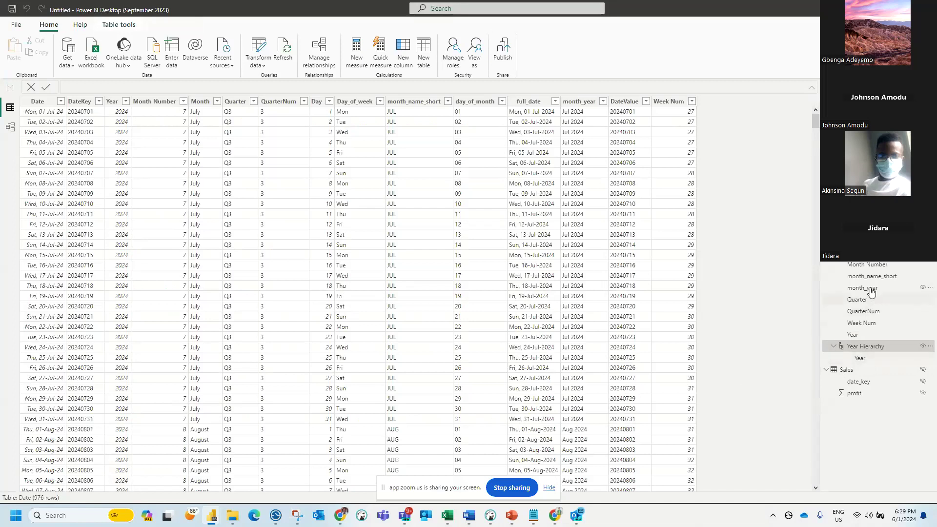
Step: Add the QuarterNum and Month columns to the Year Hierarchy
click(887, 312)
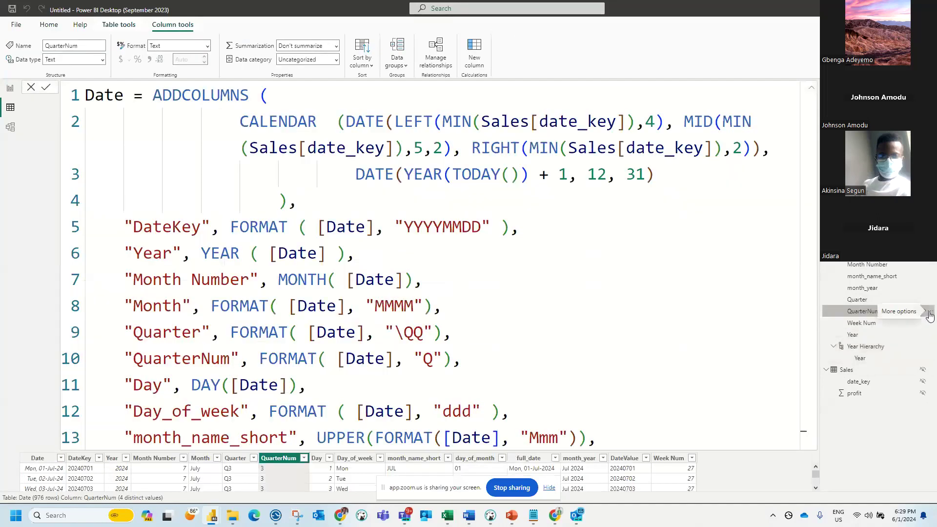
click(931, 312)
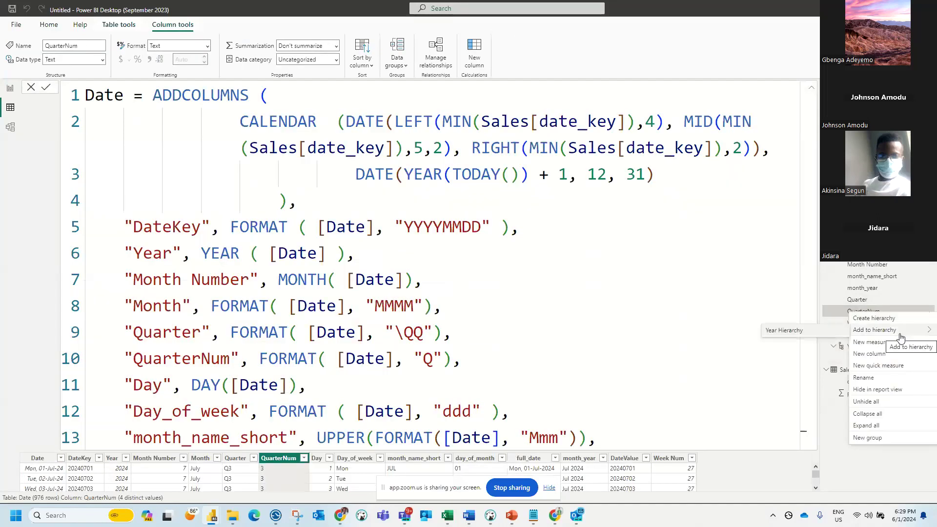
click(807, 336)
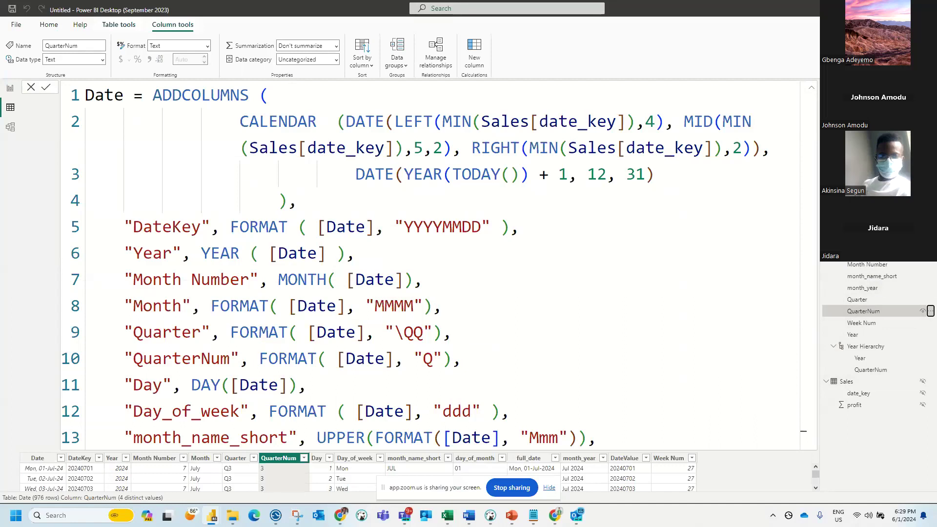
click(870, 217)
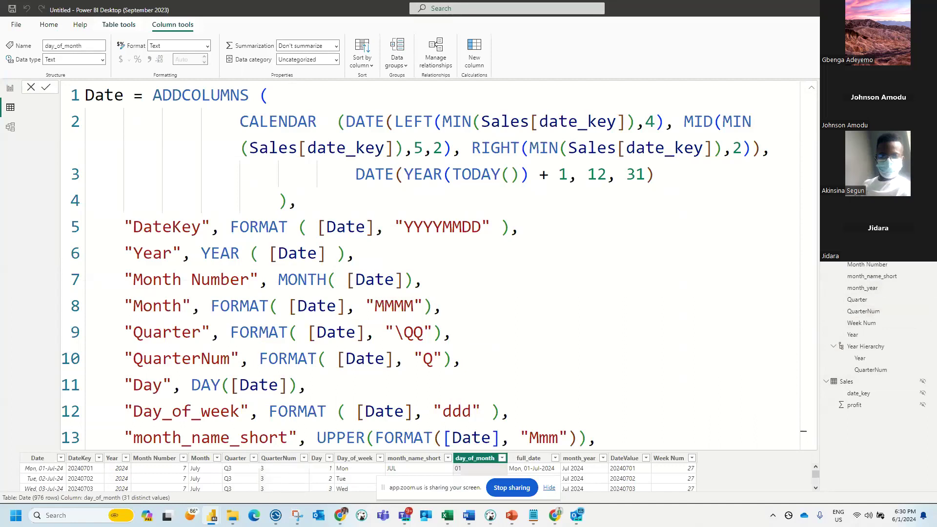
click(877, 264)
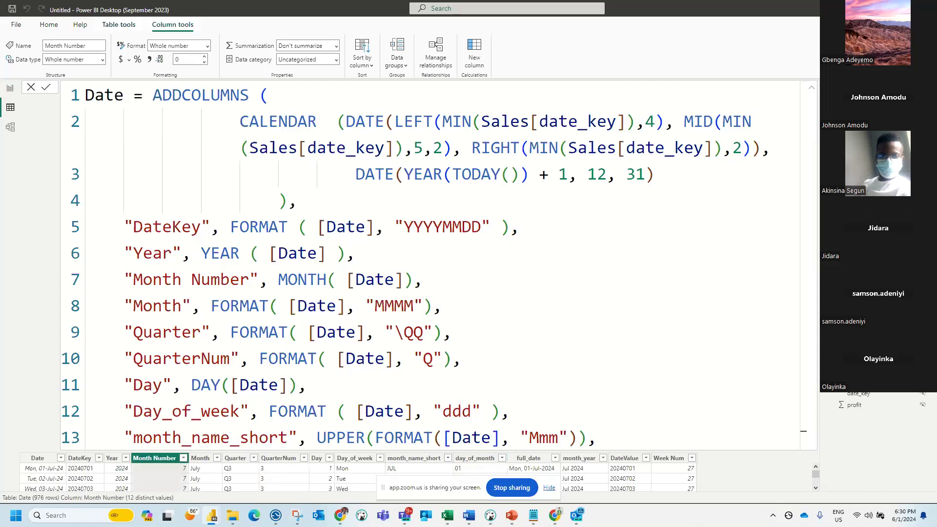
click(875, 253)
mouse_move(849, 273)
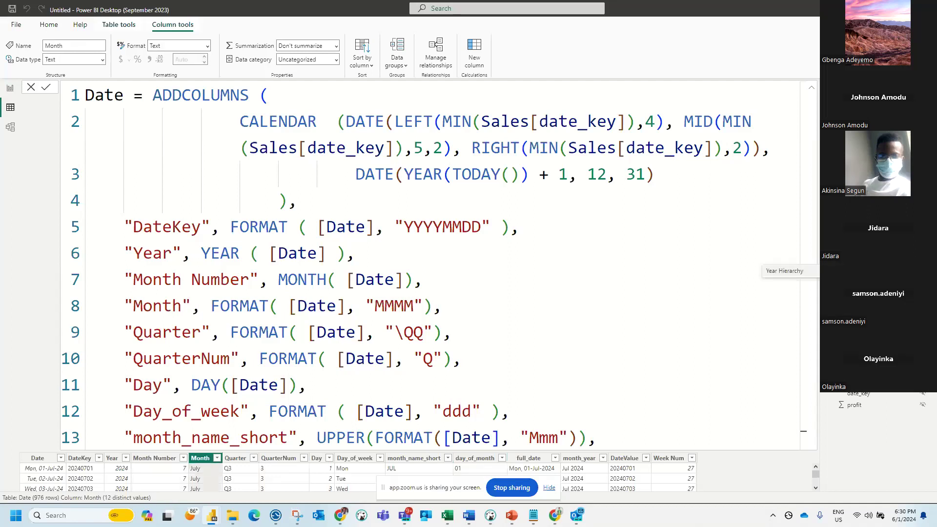
click(804, 273)
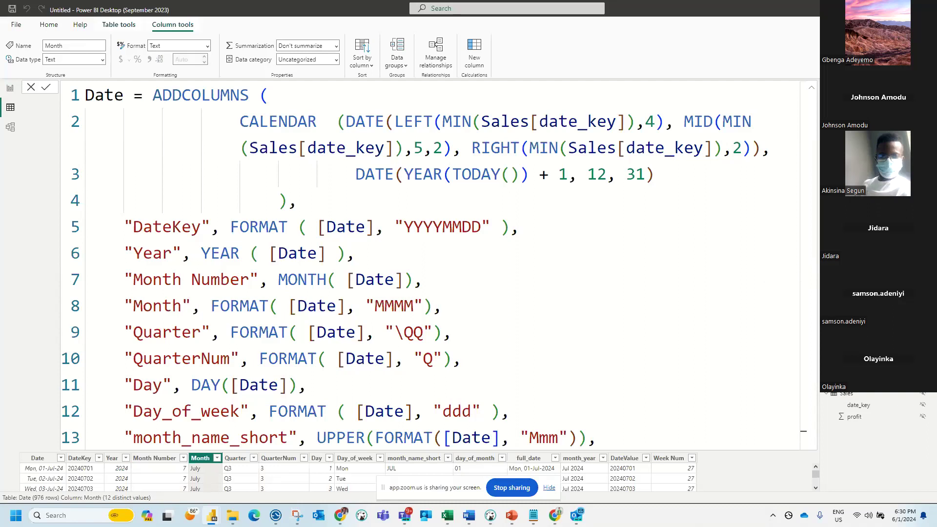
Step: Add the Week Num and Day columns to the Year Hierarchy below Month
right_click(849, 395)
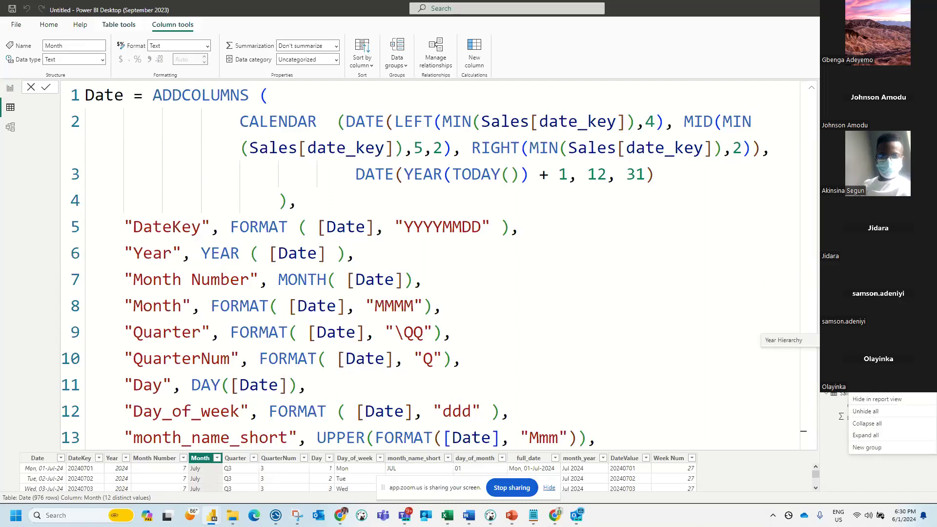
click(823, 340)
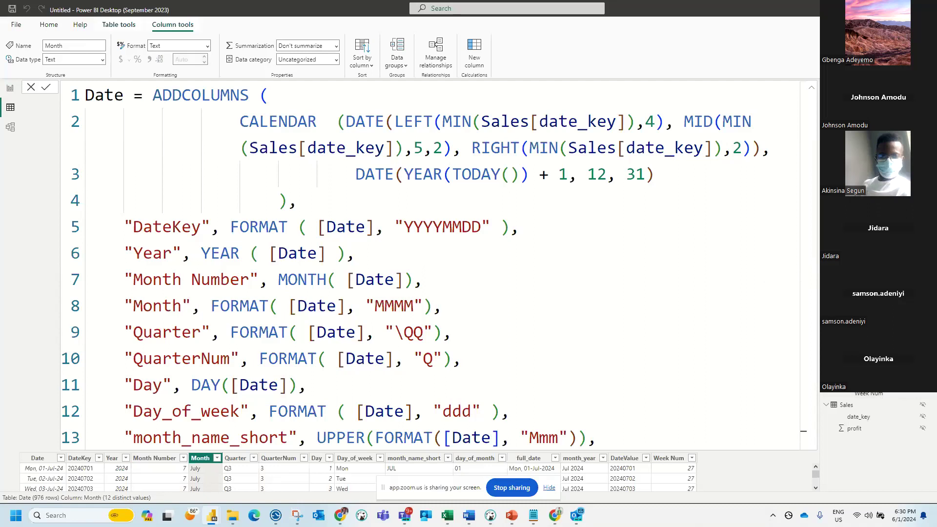
click(317, 458)
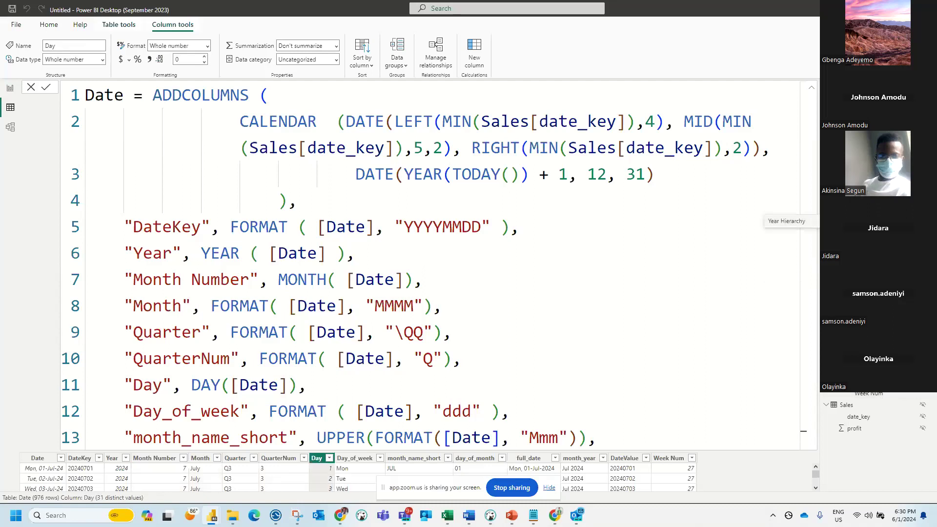
click(816, 224)
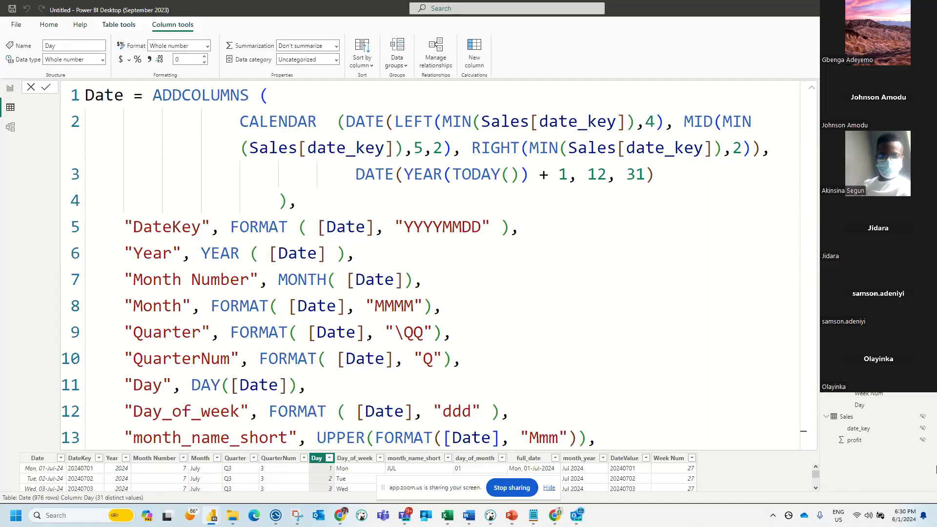
Step: Rename the hierarchy's Week Num level as Week, its QuarterNum level as Quarter and the hierarchy itself as YQMWD
double_click(879, 395)
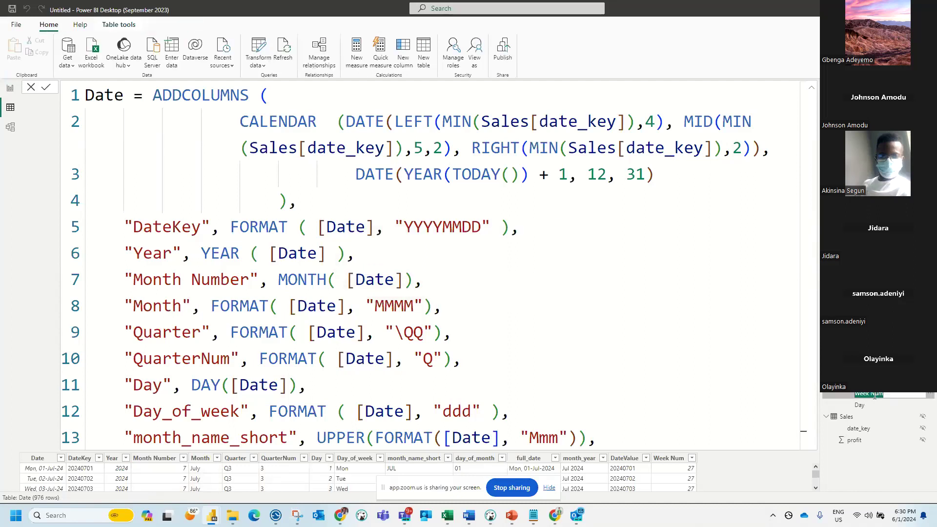
key(Return)
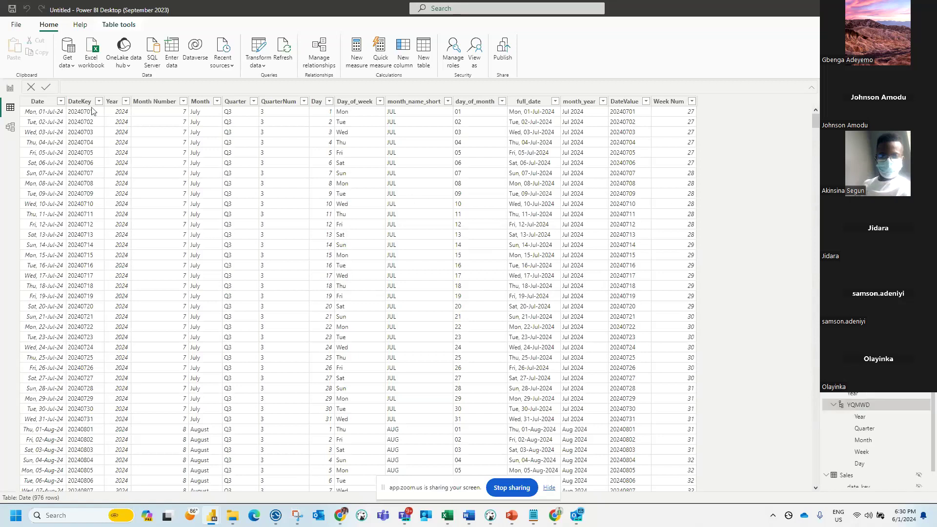
Step: Back in the report, put the YQMWD hierarchy on the Total Profit column chart's X-axis and remove its Day level
click(8, 90)
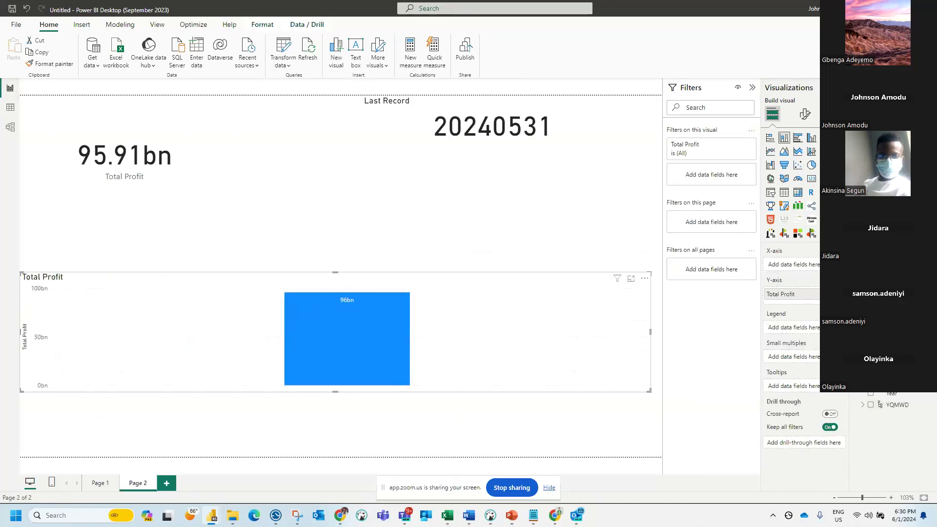
click(871, 405)
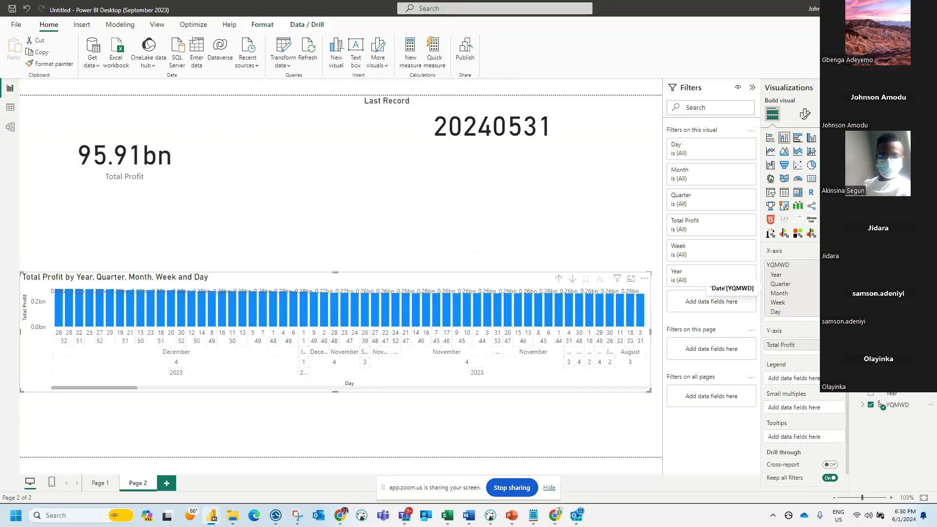
click(839, 312)
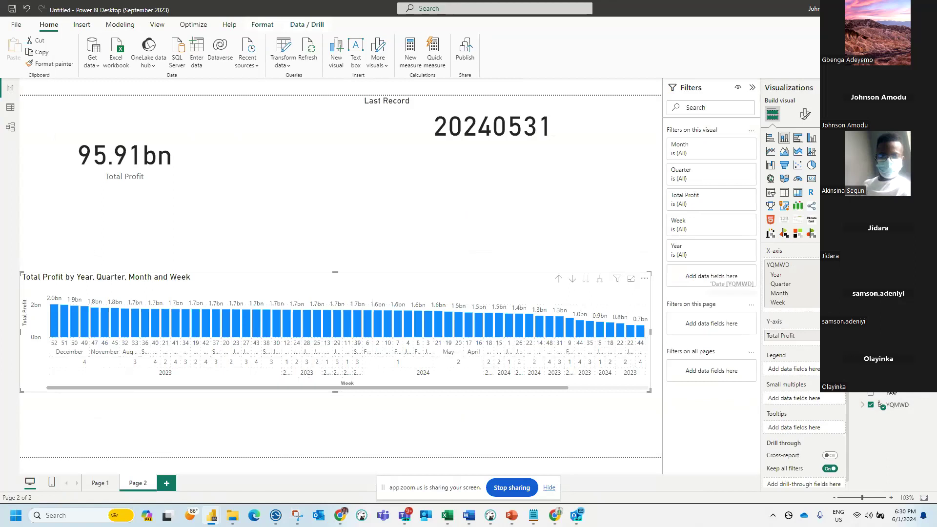
Step: Remove the Quarter and Month levels from the Total Profit chart's X-axis and open its axis sorting options
click(840, 284)
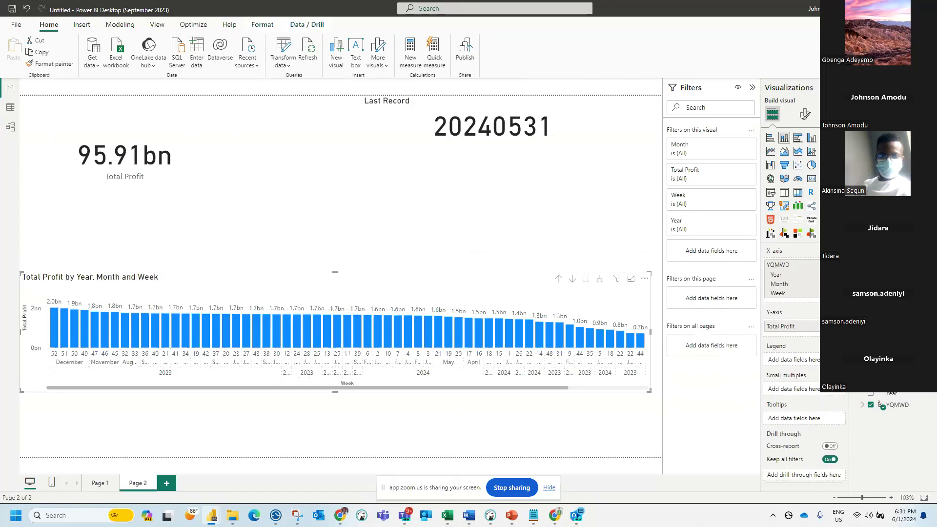
click(840, 284)
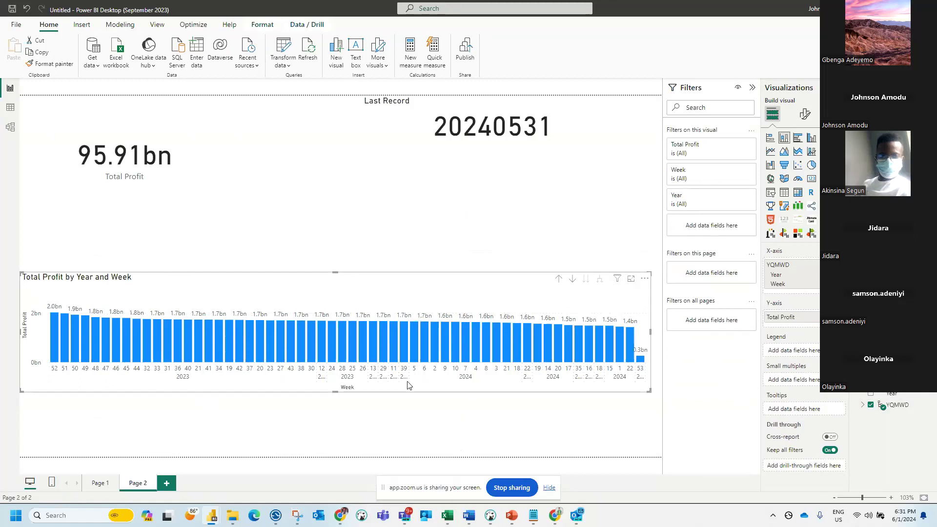
click(644, 281)
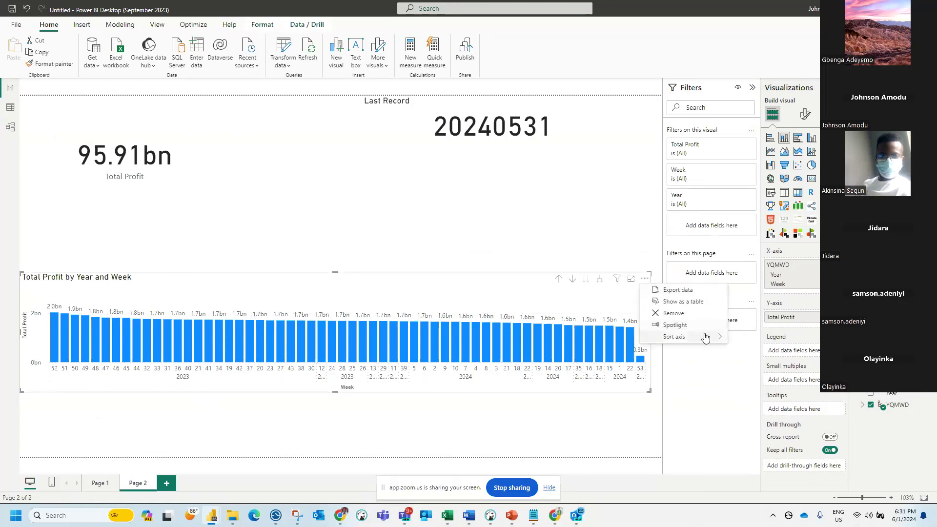
mouse_move(706, 337)
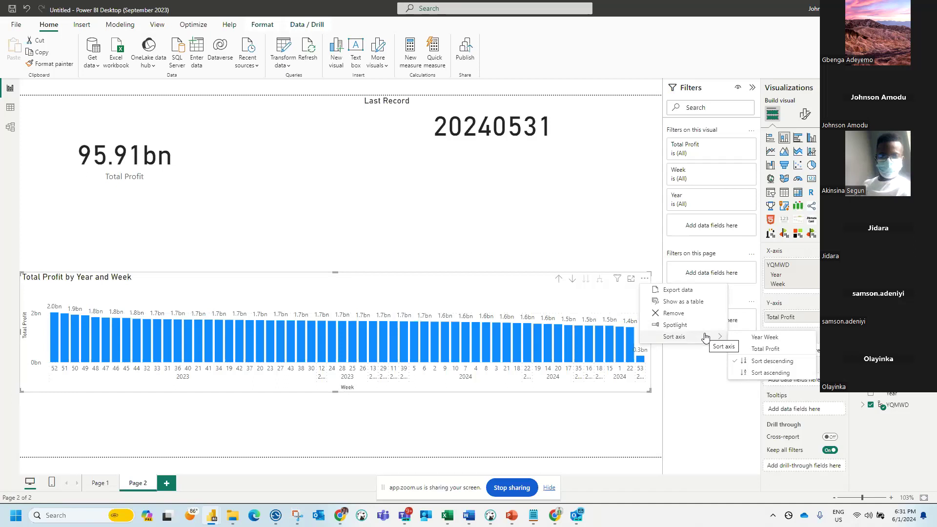
Step: Expand the YQMWD hierarchy in the Date table's fields and move the Total Profit chart slightly up the page
click(863, 405)
click(897, 408)
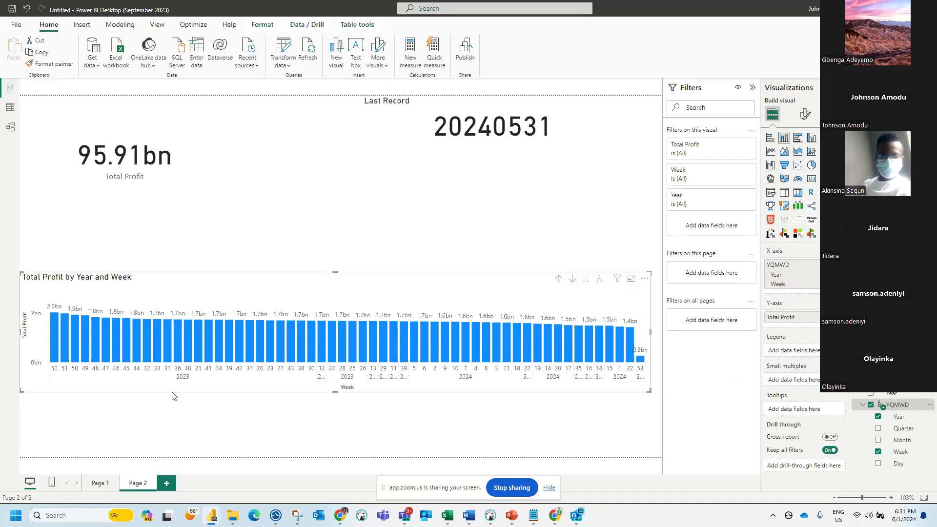
drag(218, 391, 239, 360)
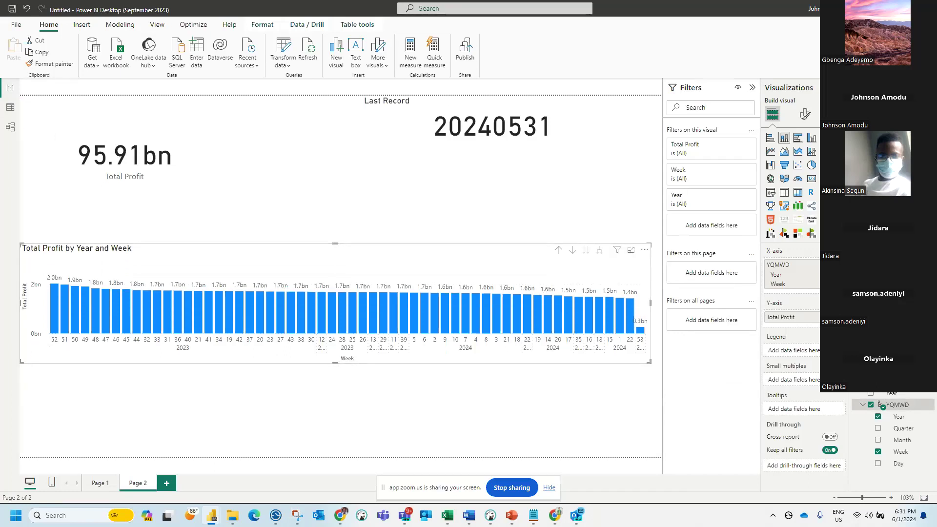
Step: Restore the Quarter and Month levels on the Total Profit chart's X-axis and leave out Week and Day
click(879, 428)
click(878, 441)
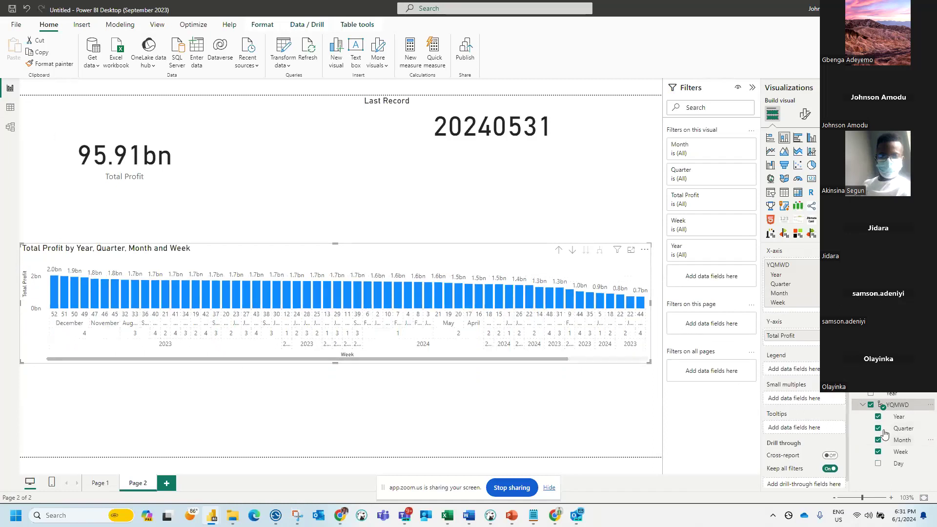
click(879, 464)
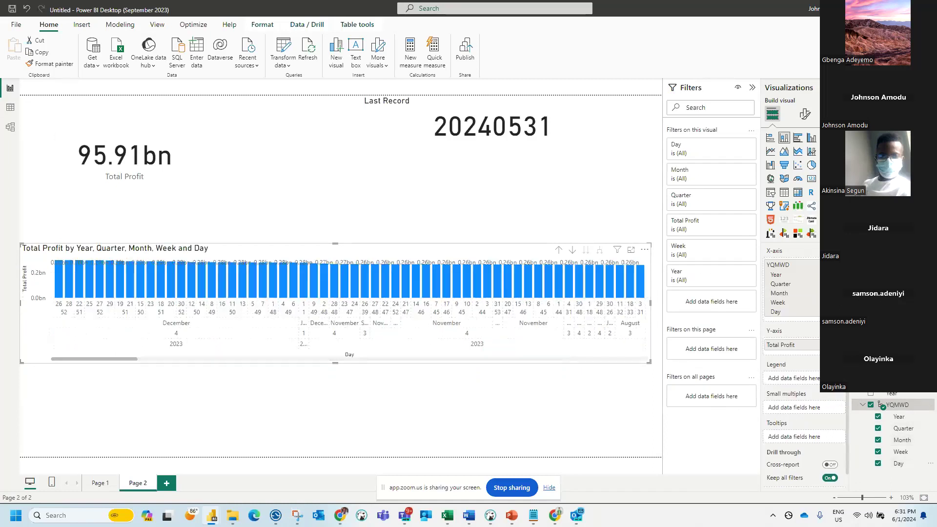
click(878, 463)
click(878, 452)
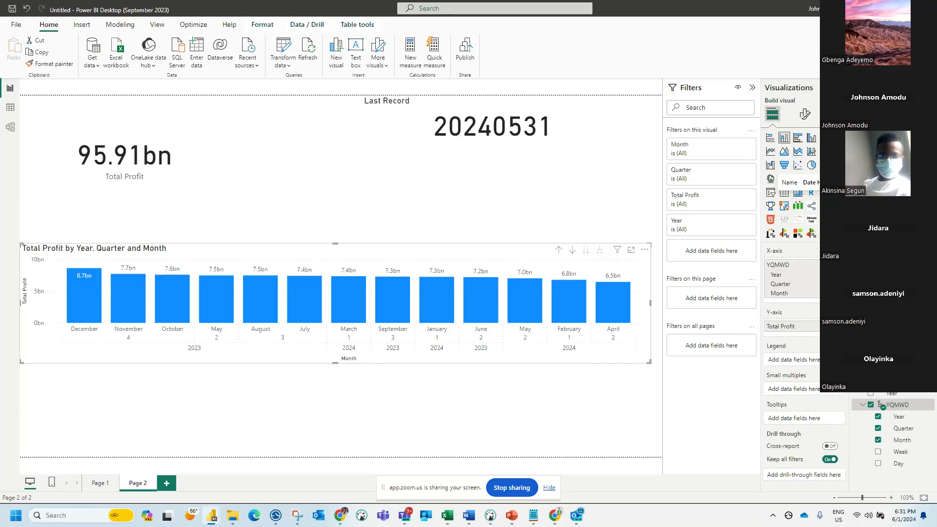
Step: Switch to the Zoom meeting in the browser to check its chat, and return to the Power BI report
click(11, 110)
click(10, 88)
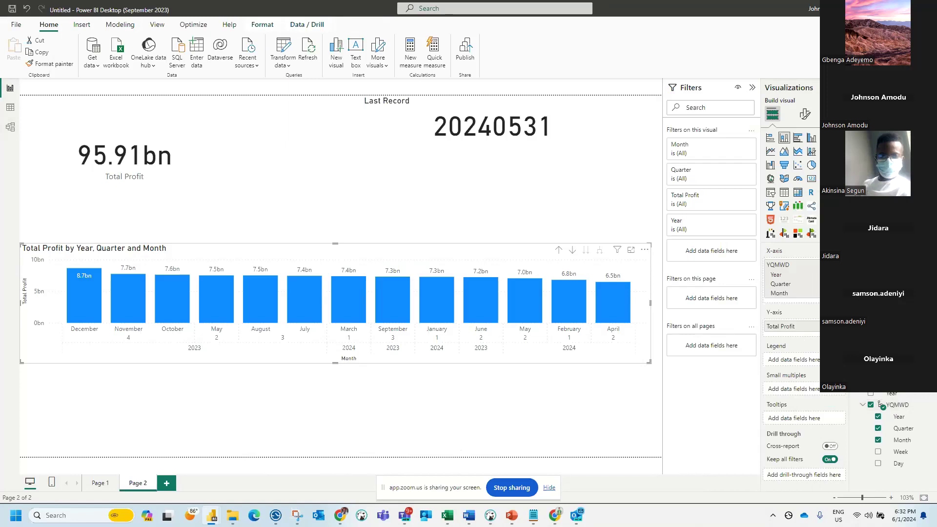
click(878, 8)
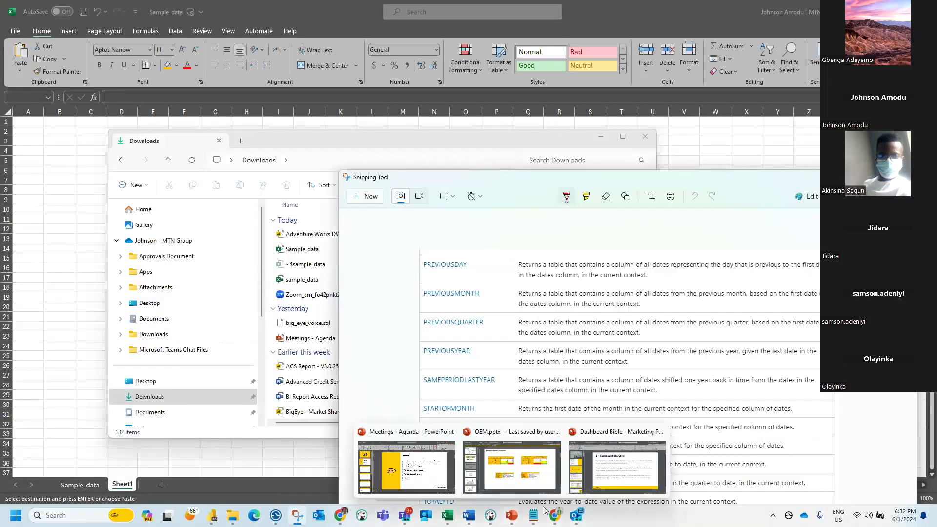
mouse_move(555, 515)
click(516, 454)
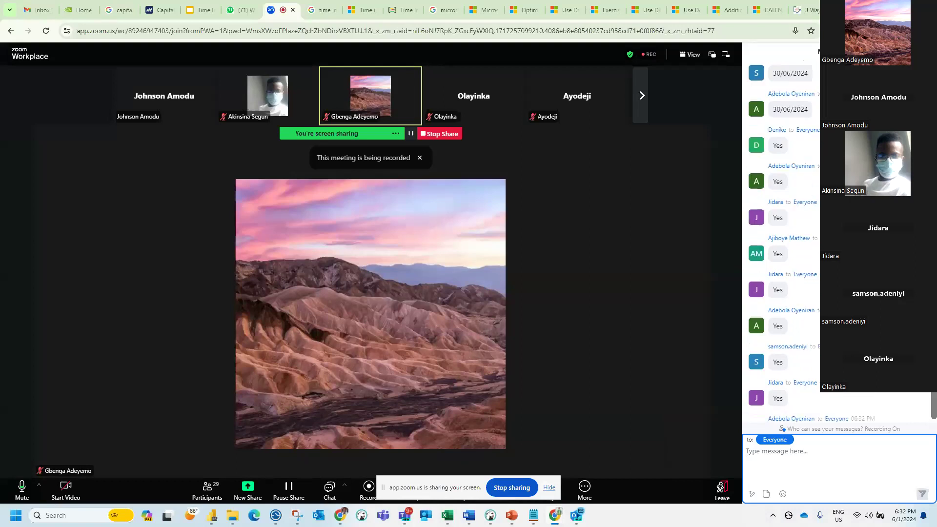
click(868, 9)
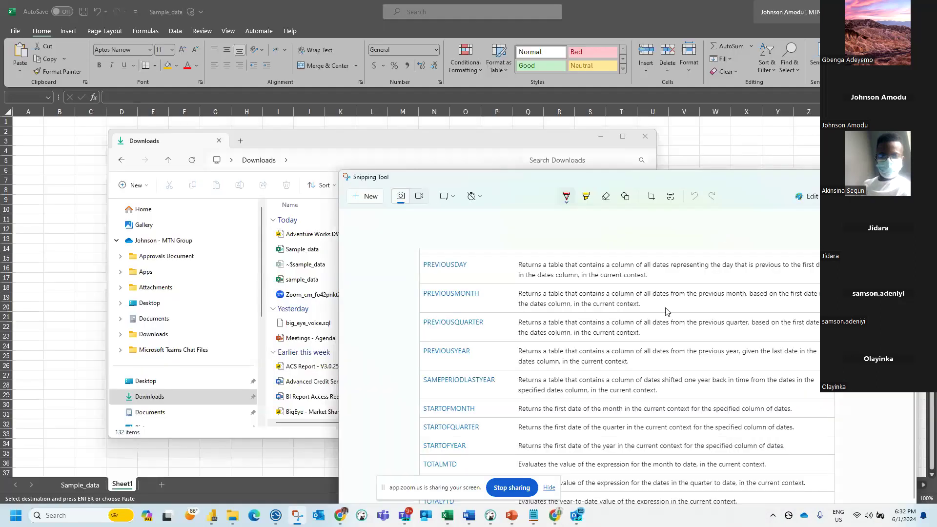
mouse_move(213, 518)
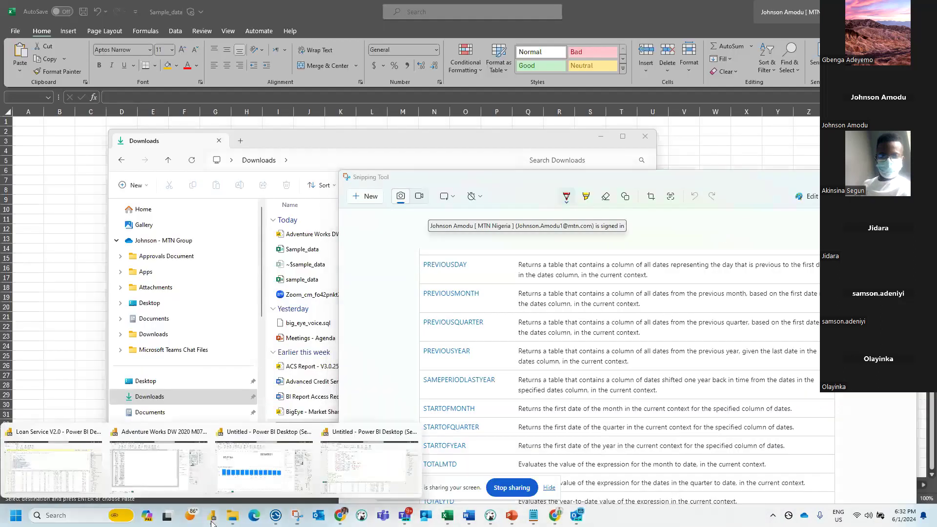
mouse_move(382, 465)
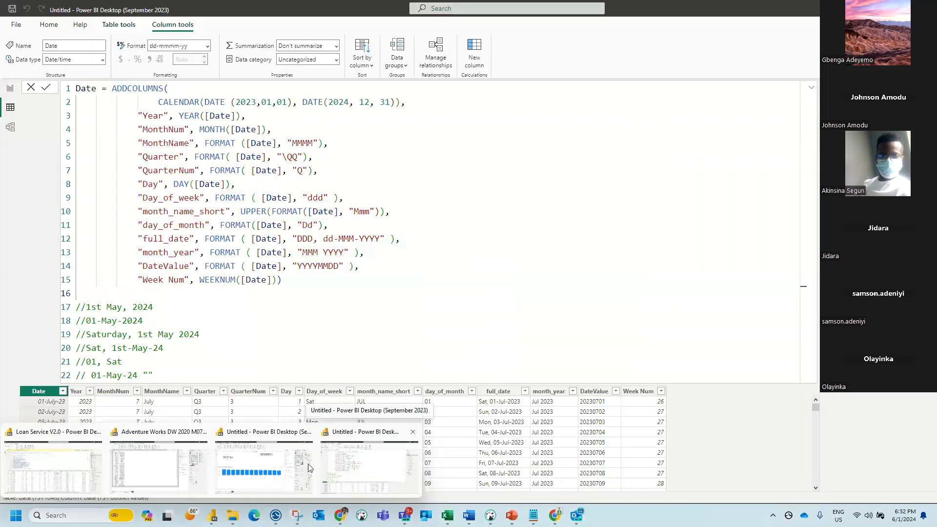
click(241, 469)
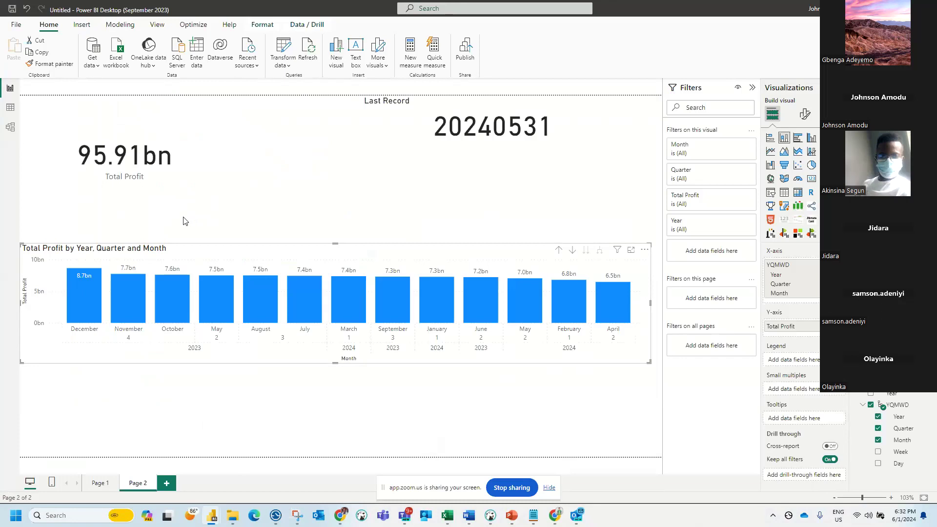
Step: In the Date table's data, set the Year column to sort by Year
click(11, 108)
click(873, 420)
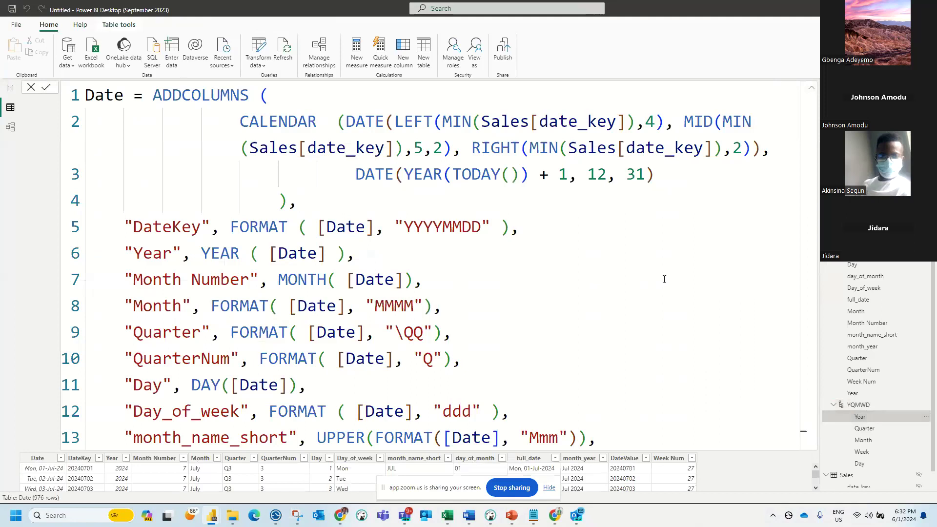
scroll(664, 279, down, 5)
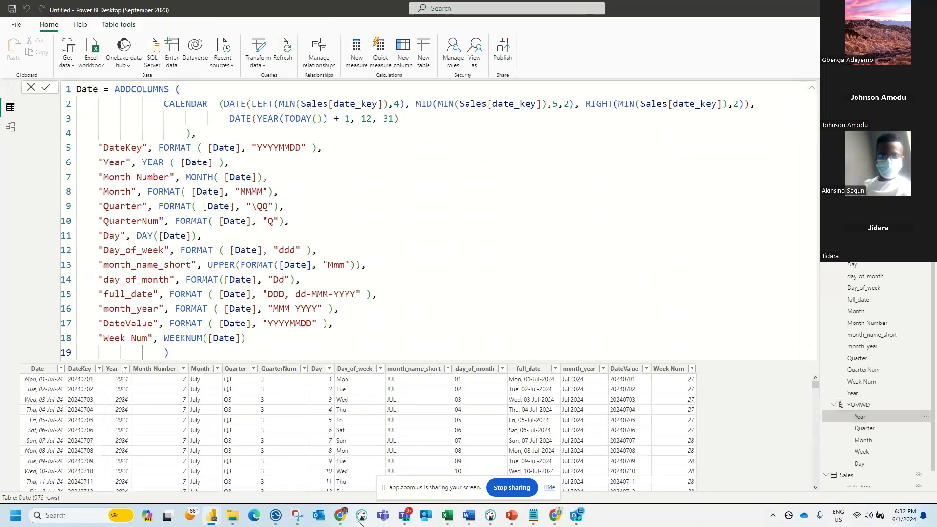
click(116, 370)
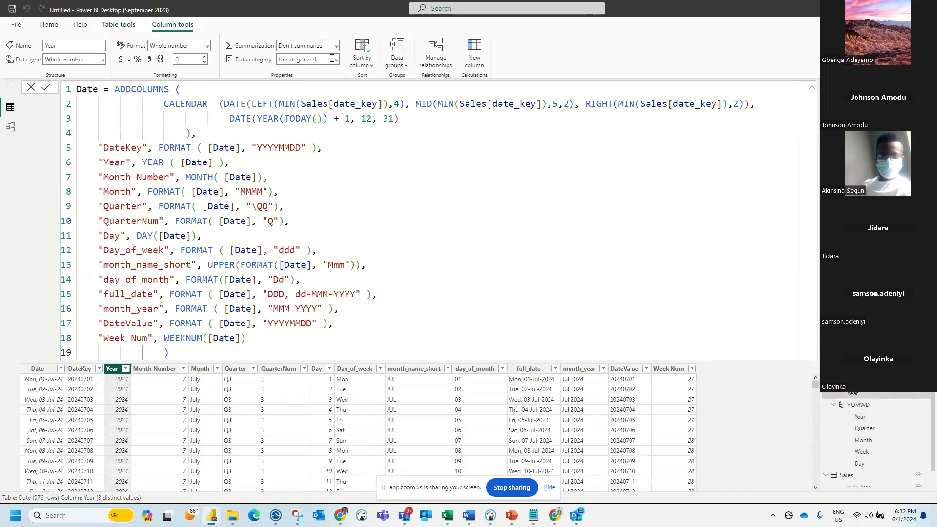
click(364, 65)
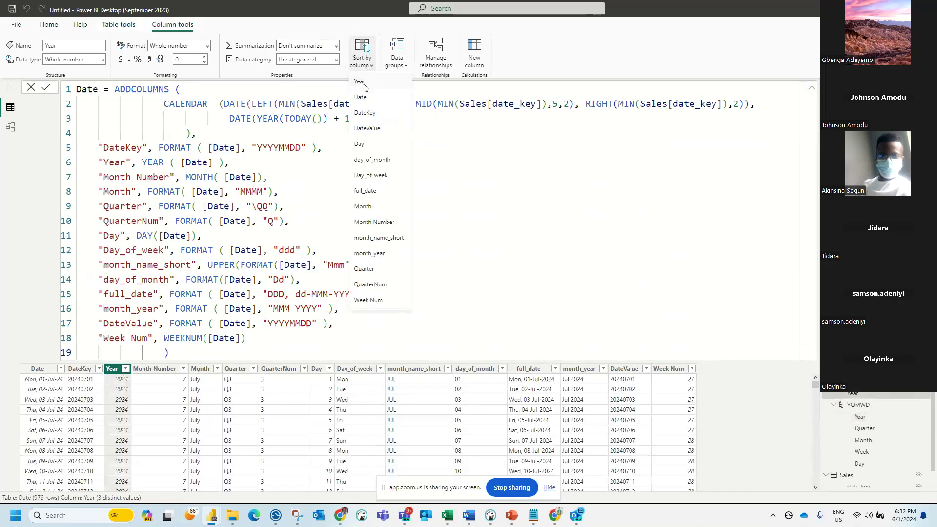
click(361, 81)
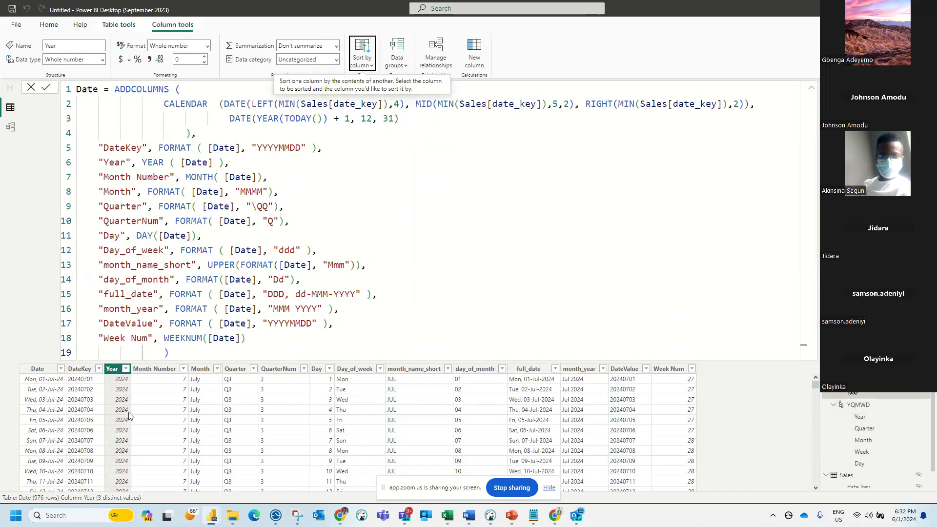
scroll(889, 437, down, 1)
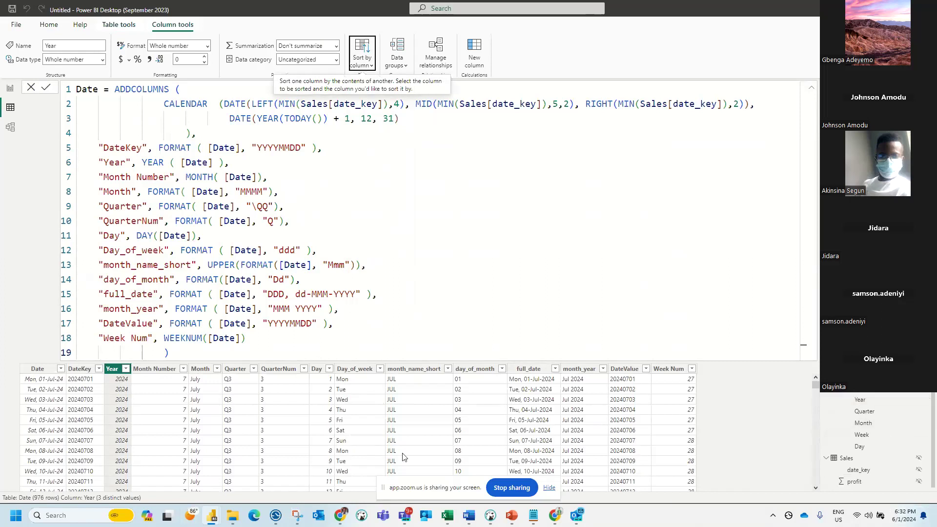
Step: Set the Date table's Quarter column to sort by QuarterNum
click(273, 369)
click(239, 372)
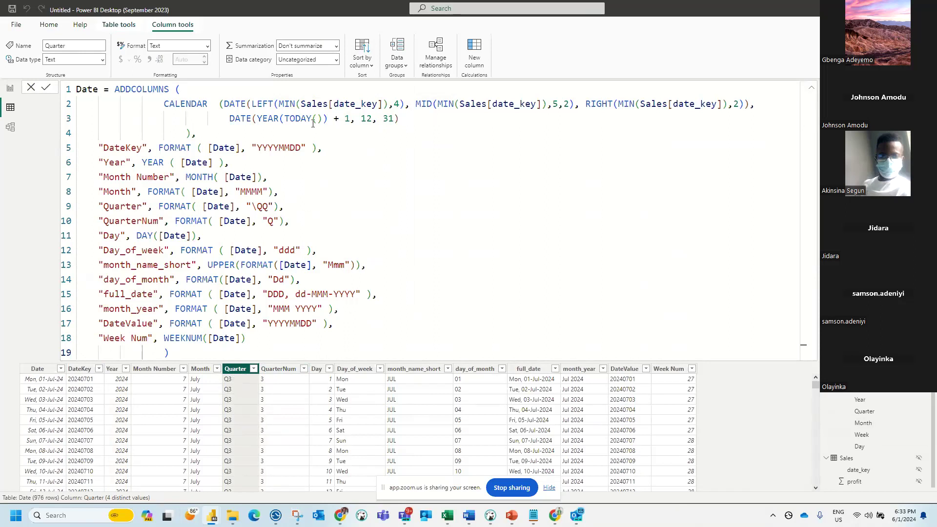
click(362, 64)
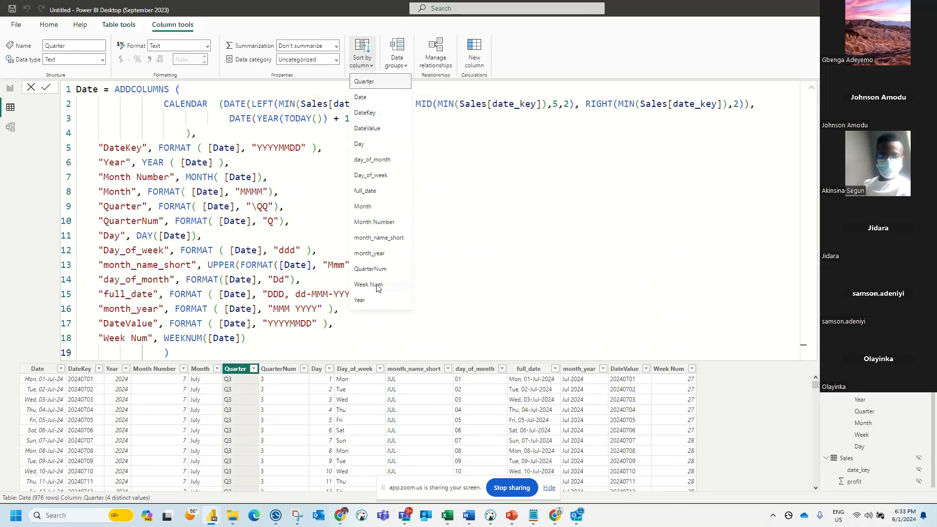
click(380, 270)
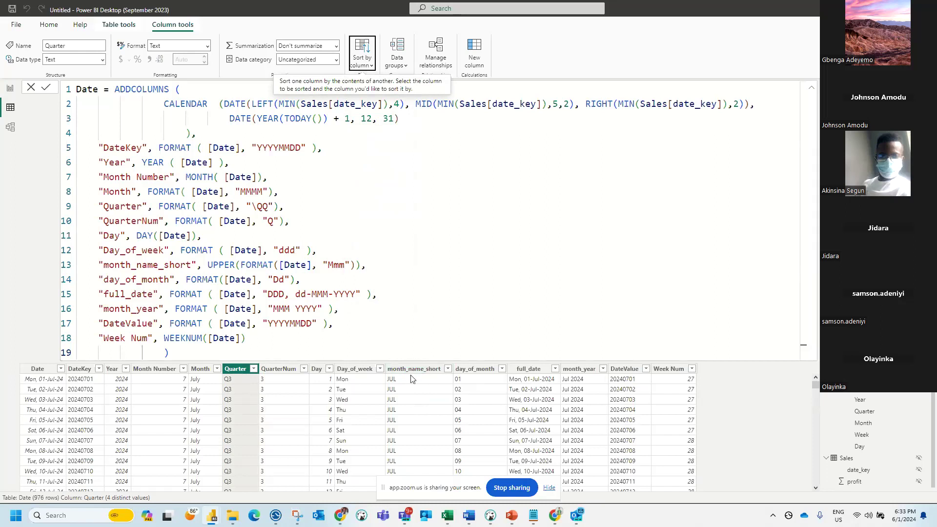
Step: Set the Date table's Month column to sort by Month Number
click(200, 369)
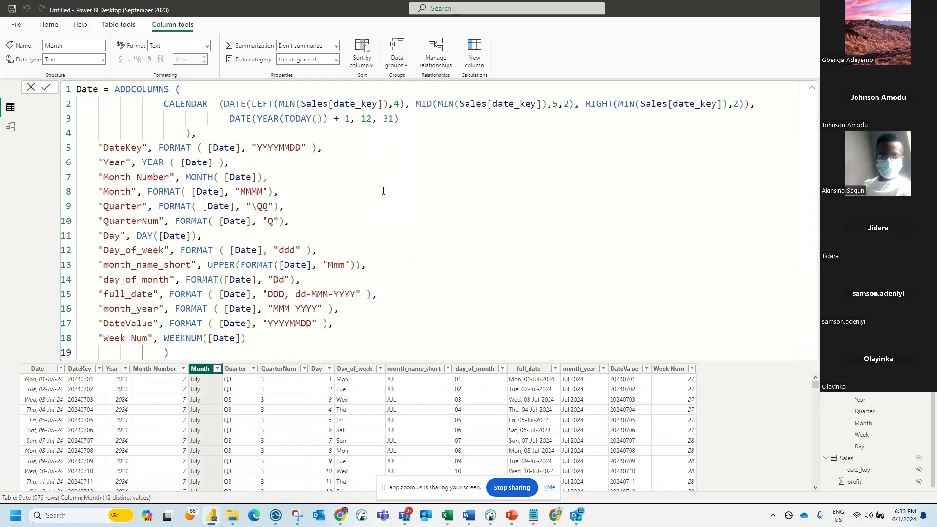
click(363, 65)
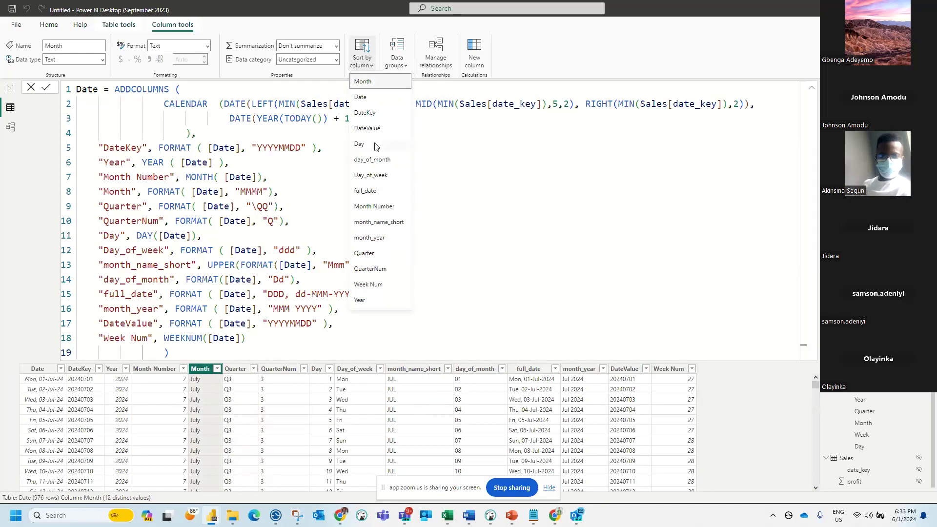
click(371, 207)
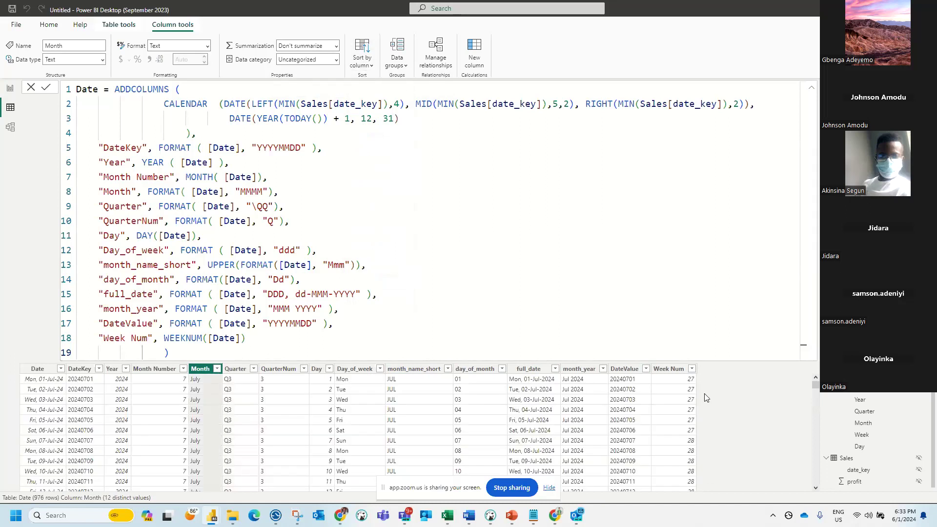
Step: Set the Date table's Week Num column to sort by Week Num
click(664, 371)
click(362, 68)
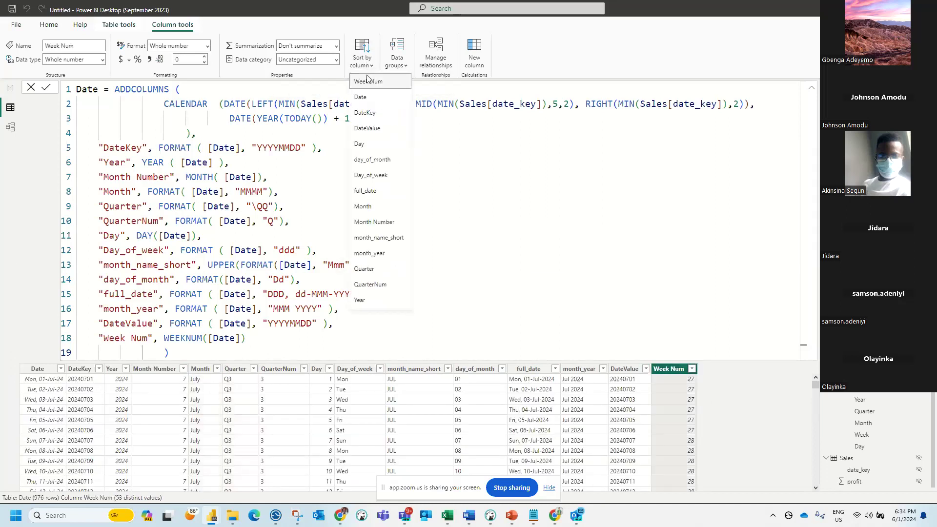
click(388, 90)
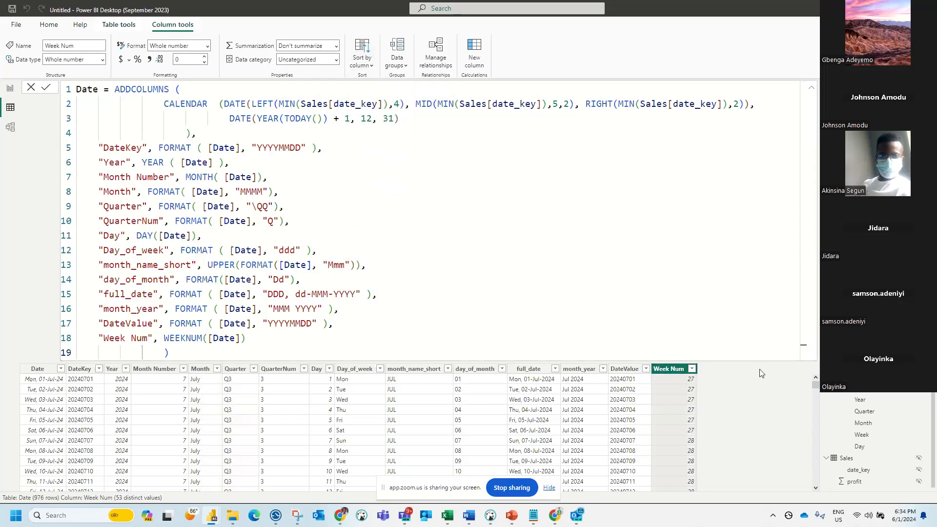
Step: Back in the report, sort the Total Profit chart's axis by Year Quarter Month
click(10, 94)
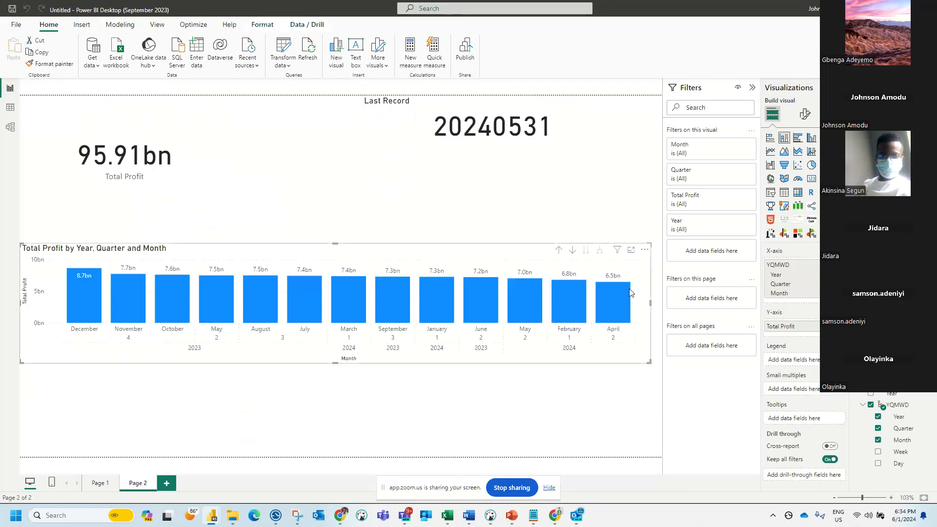
click(645, 249)
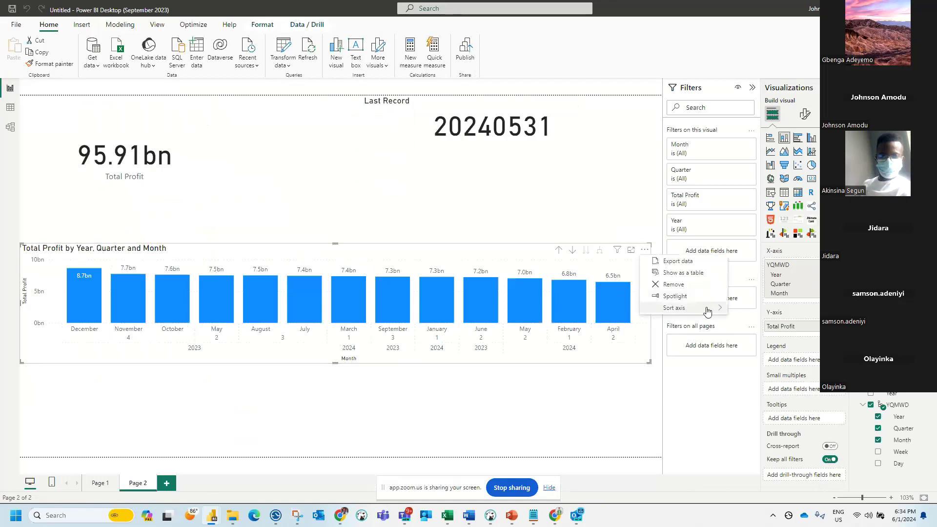
mouse_move(707, 311)
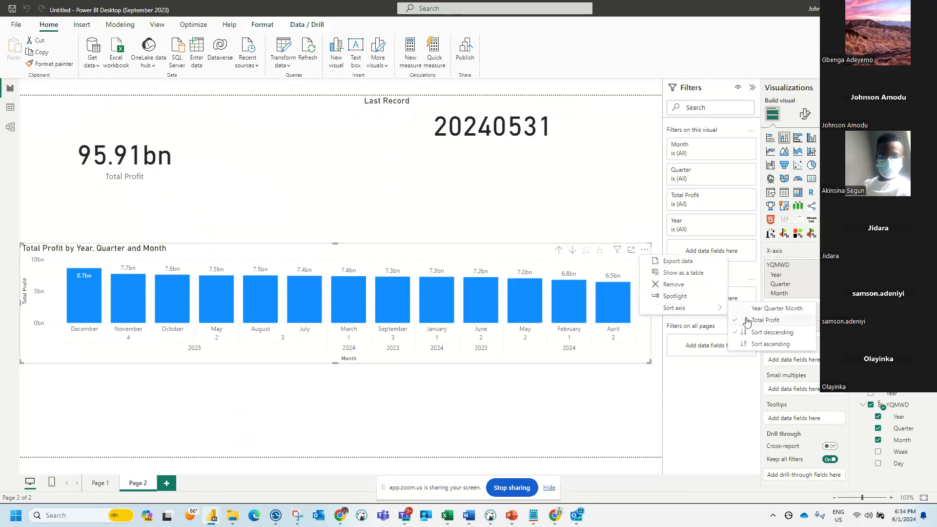
click(750, 309)
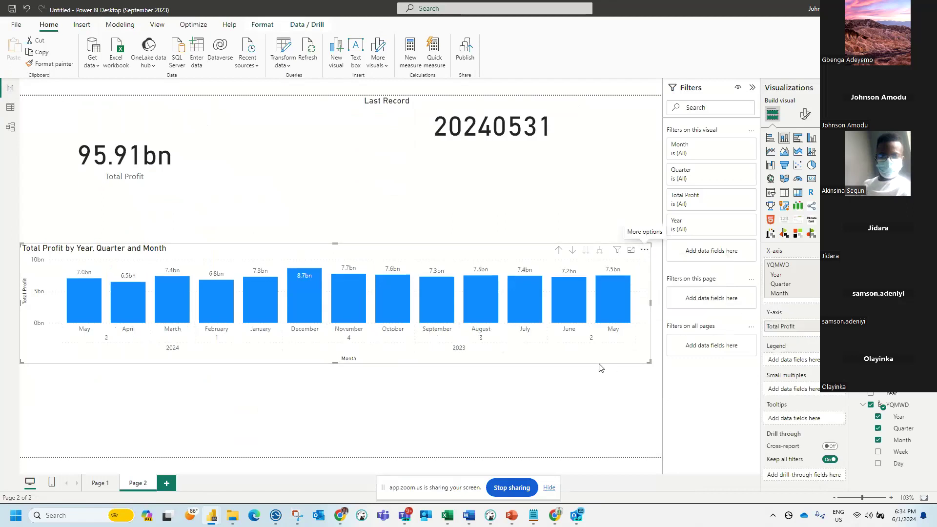
Step: Sort the Total Profit chart's axis in ascending order by Year Quarter Month
click(644, 250)
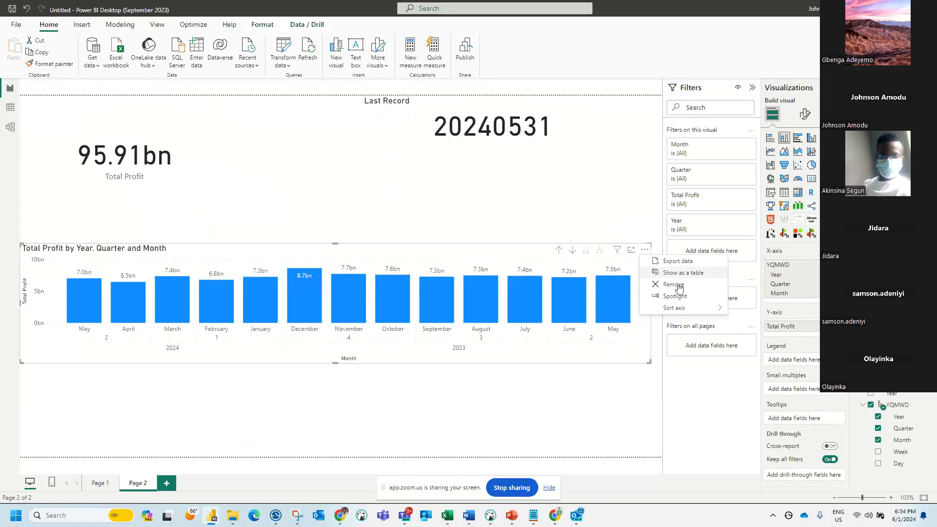
mouse_move(703, 313)
click(744, 344)
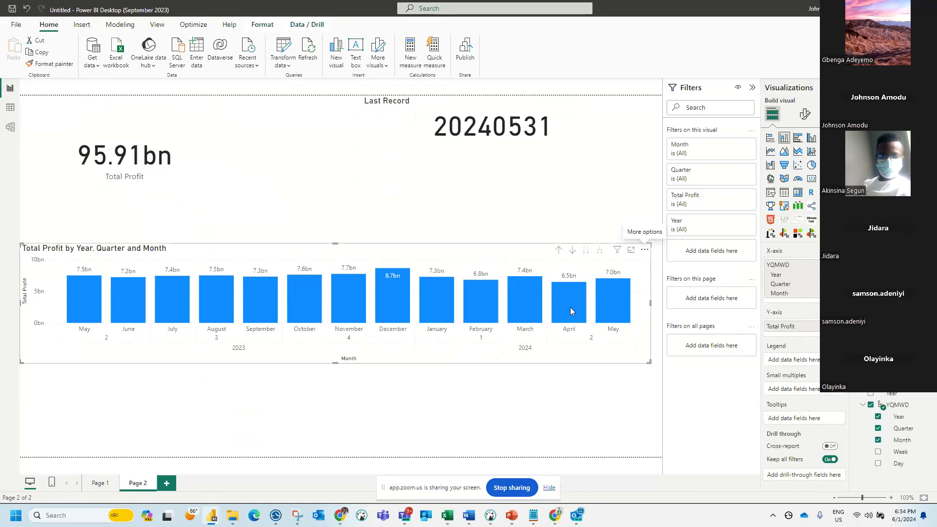
click(644, 249)
mouse_move(705, 309)
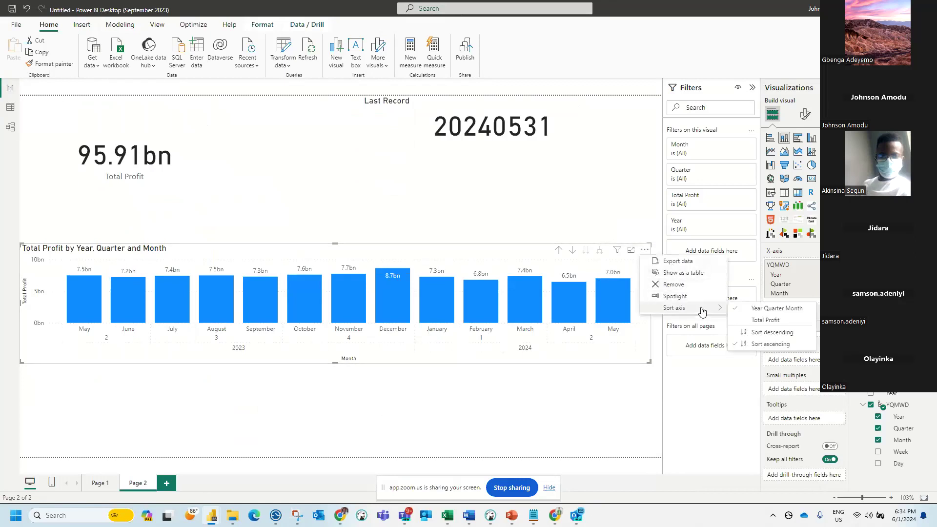
click(755, 308)
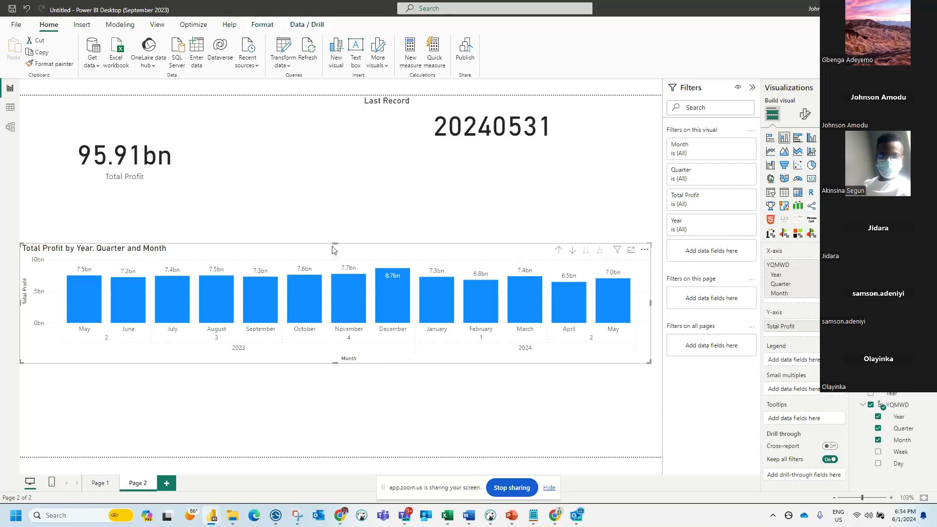
Step: Make the Total Profit chart taller and remove the Month level from its X-axis
drag(335, 244, 336, 157)
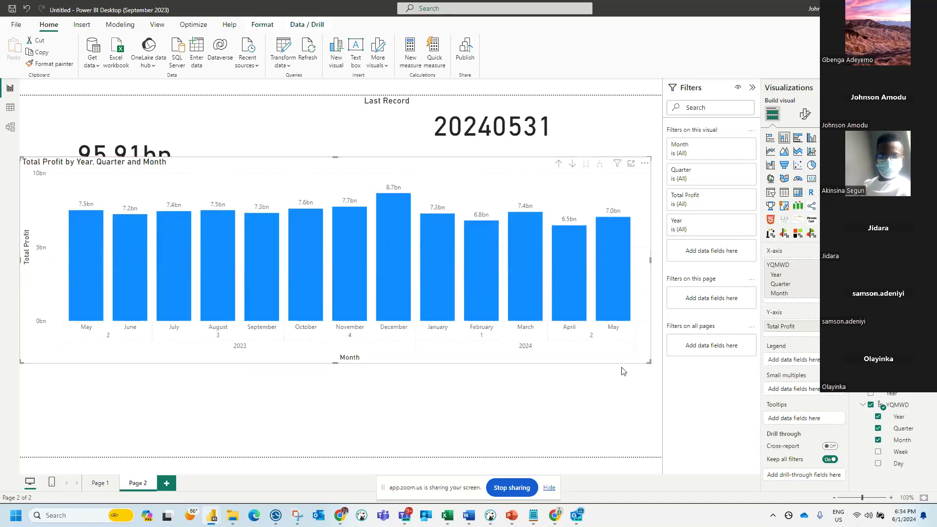
scroll(356, 328, up, 3)
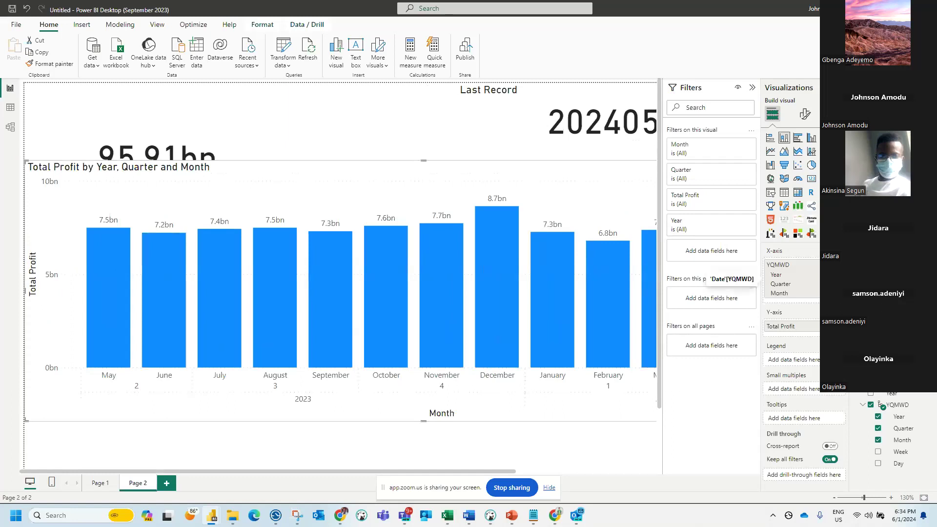
drag(780, 293, 427, 350)
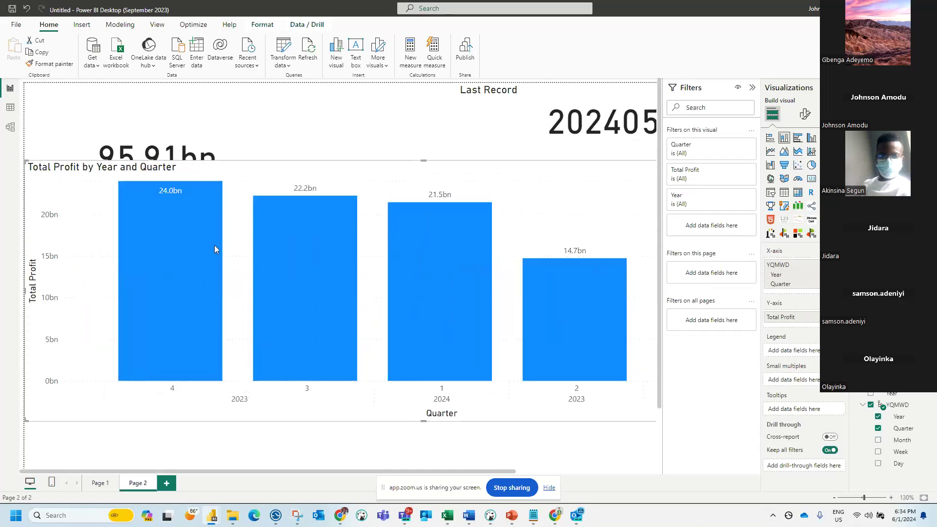
scroll(546, 280, down, 1)
scroll(546, 279, down, 2)
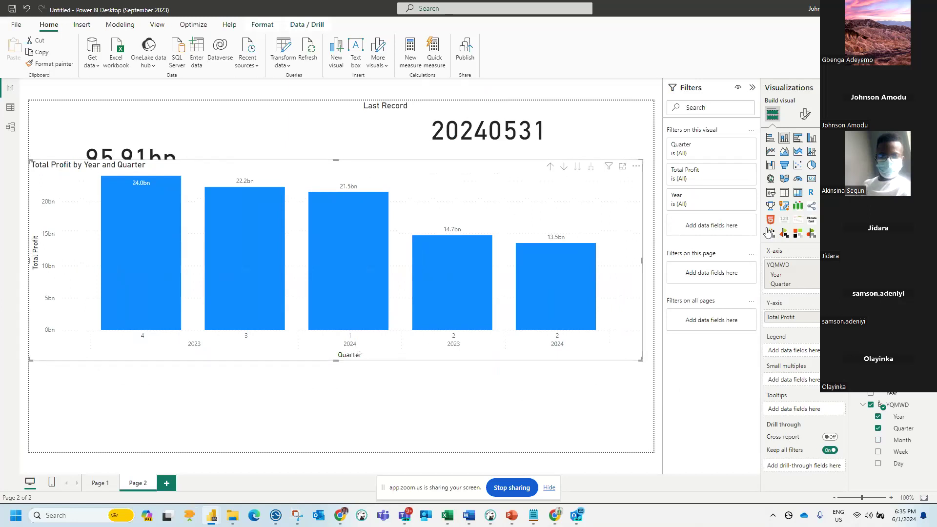
Step: Sort the Total Profit chart's axis by Year Quarter in ascending order
click(636, 166)
mouse_move(693, 225)
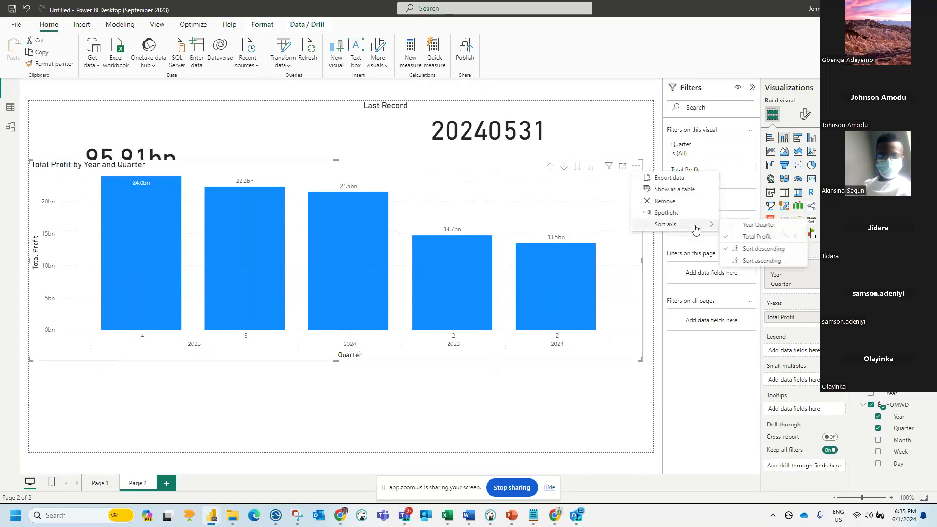
click(742, 227)
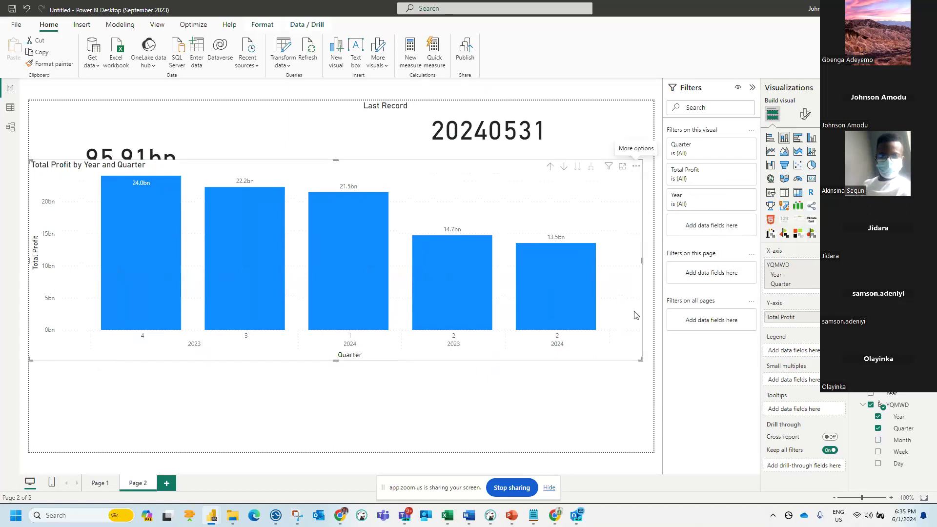
click(636, 167)
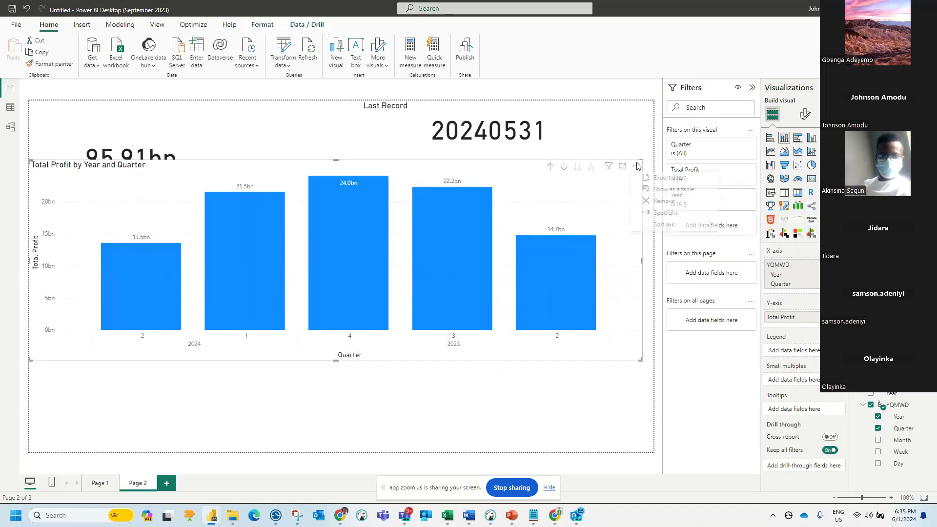
mouse_move(698, 224)
click(761, 260)
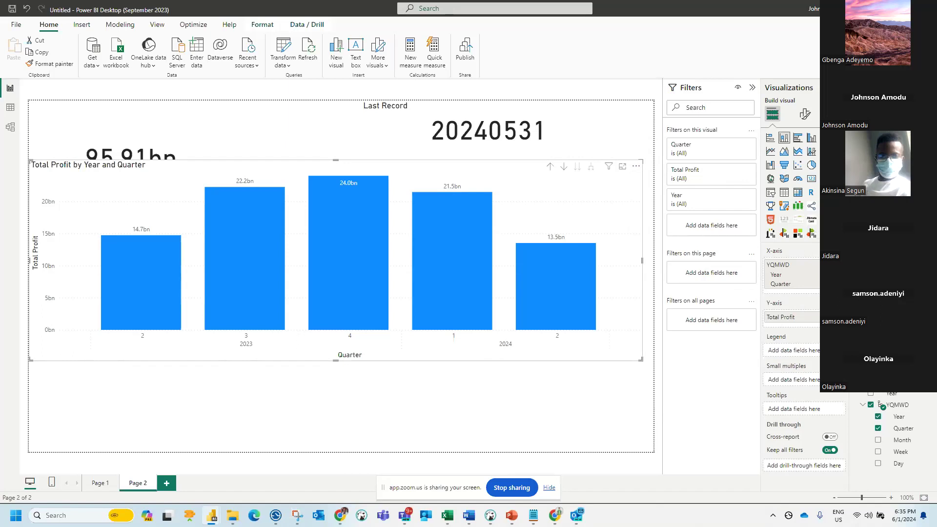
Step: Switch to the Zoom meeting in Chrome to check the chat, and return to the Power BI report
click(880, 8)
mouse_move(344, 518)
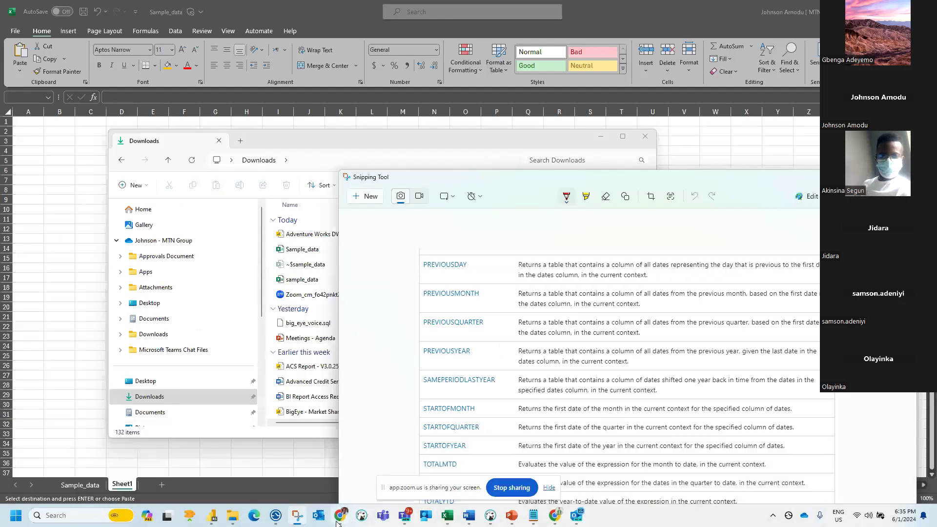
mouse_move(556, 519)
click(503, 463)
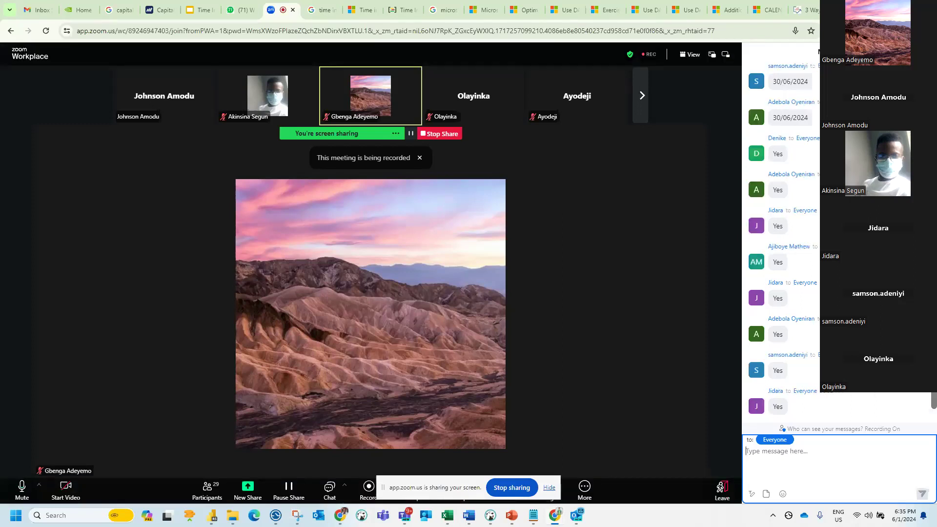
key(alt+Tab)
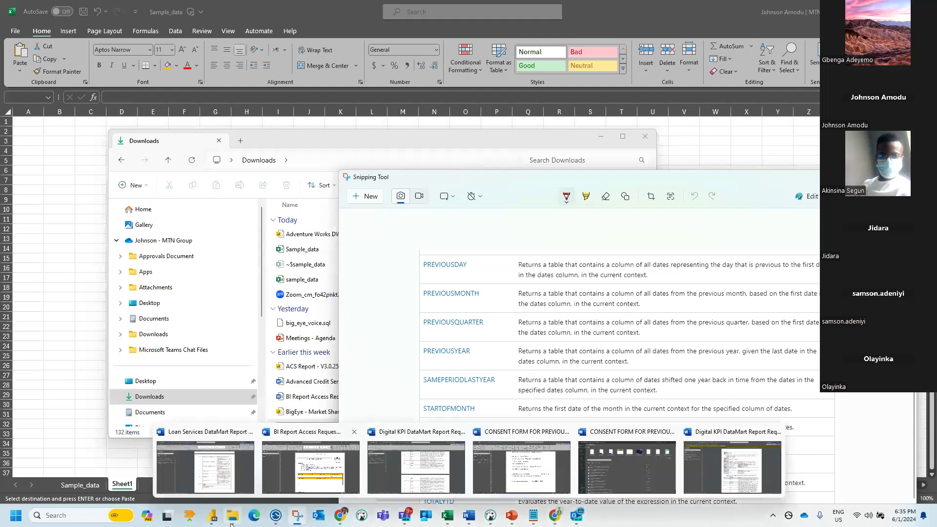
mouse_move(212, 516)
click(224, 467)
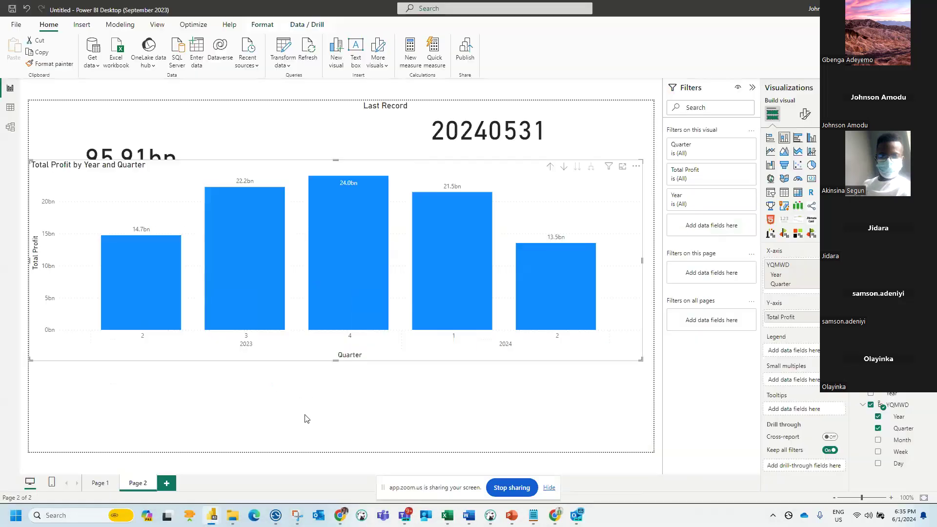
Step: Move the Total Profit chart to the lower edge of the report page and reduce its height, clearing the selection
drag(497, 171, 502, 256)
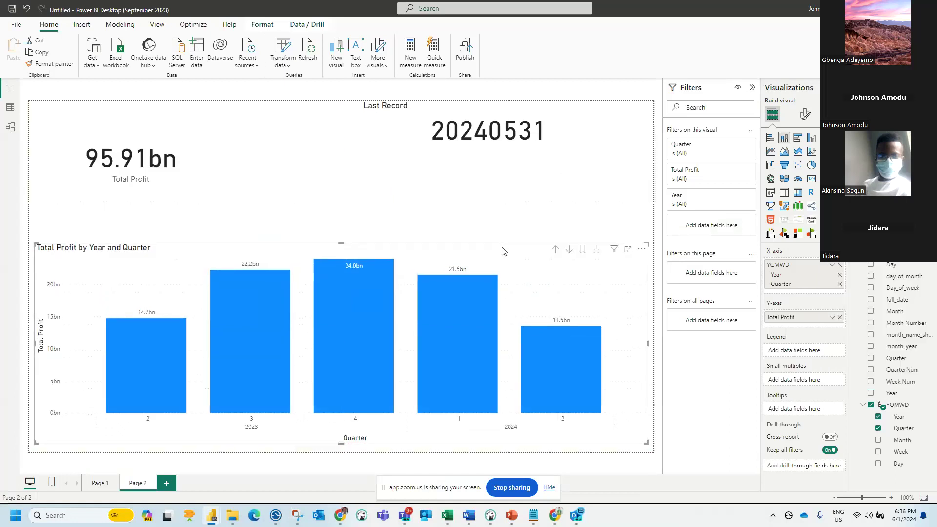
drag(341, 242, 340, 330)
click(342, 255)
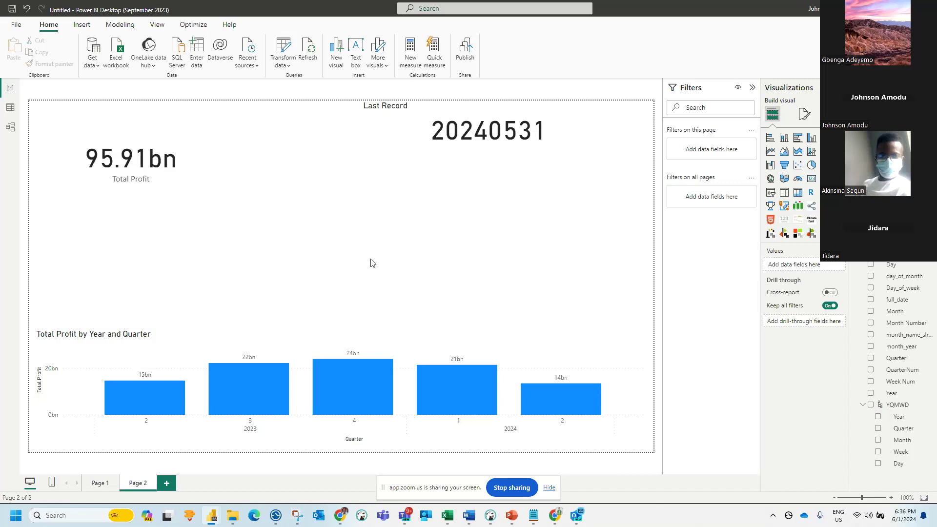
Step: Add a new measure to the All Measures table and show its formula in Table view with enlarged text
click(896, 125)
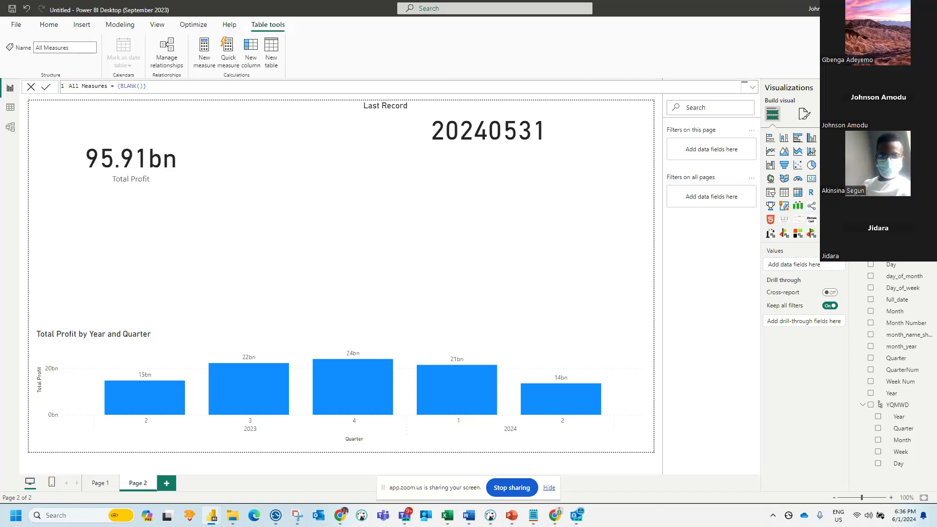
right_click(896, 125)
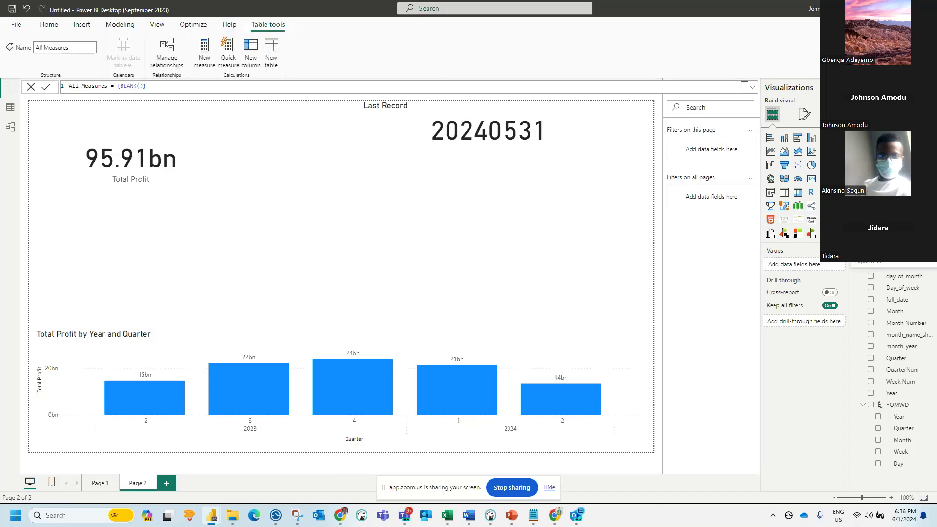
click(883, 130)
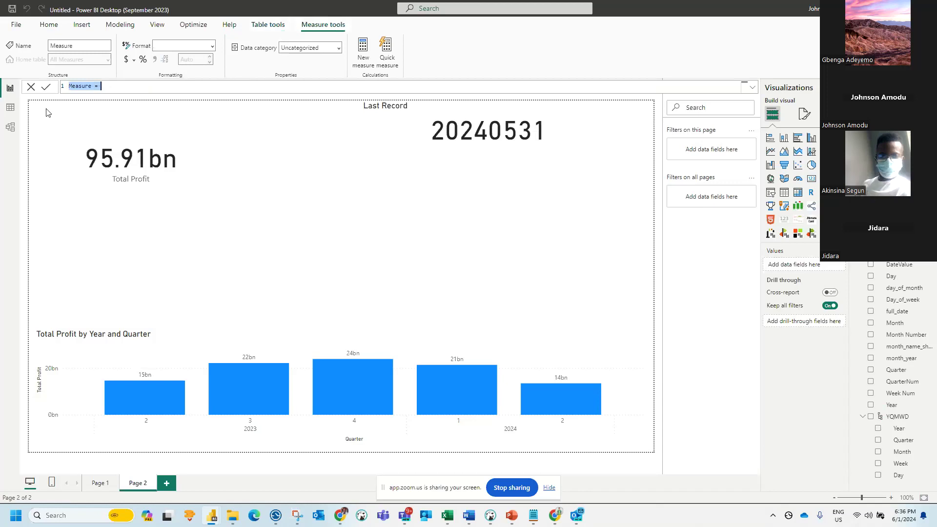
click(9, 115)
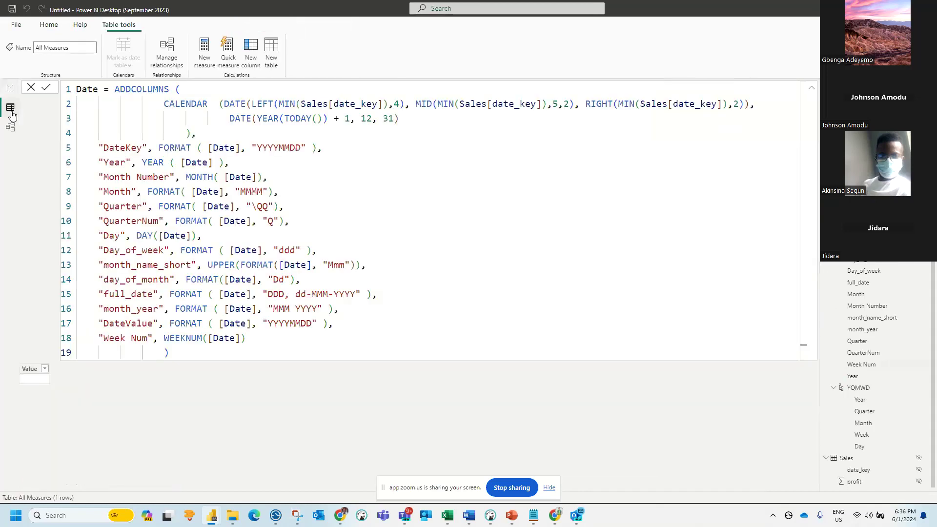
scroll(879, 374, up, 1)
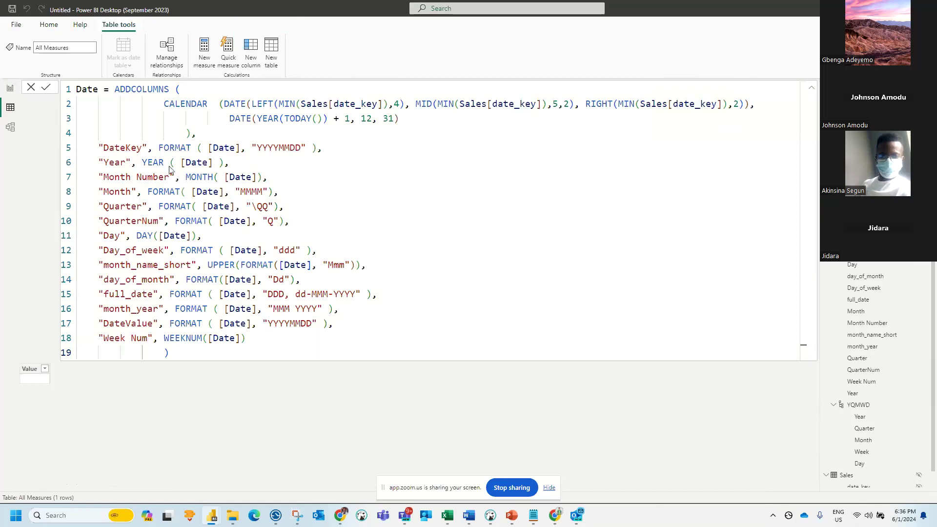
scroll(188, 105, up, 2)
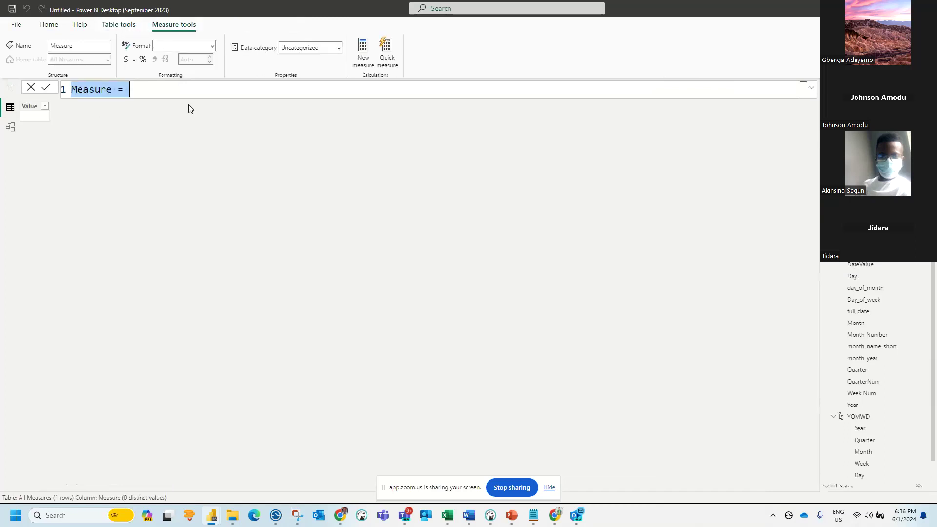
scroll(208, 98, up, 2)
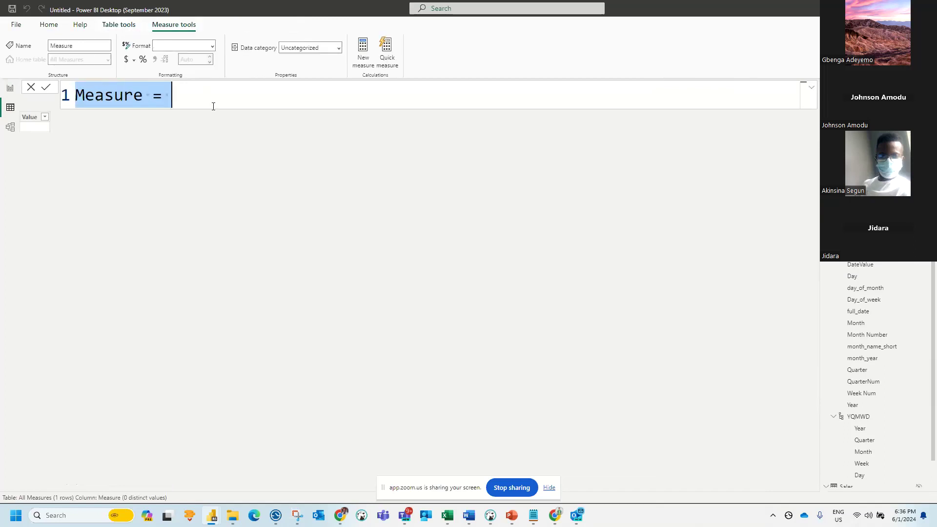
Step: Name the new measure Current MTD in its formula, ending with the equals sign
text(MT)
key(BackSpace)
key(BackSpace)
text(Curr)
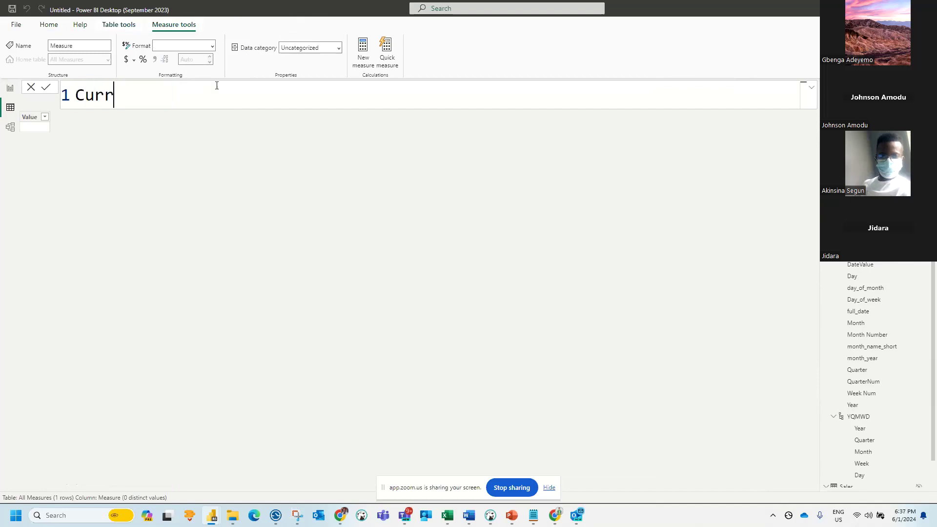
text(ent MTD =)
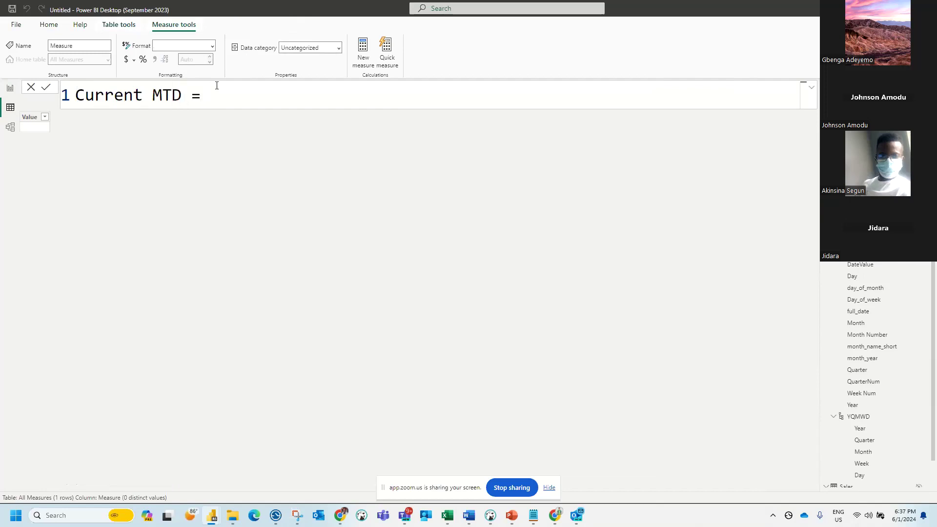
Step: Check the Zoom meeting window in Chrome and return to the Current MTD measure in Power BI
click(550, 492)
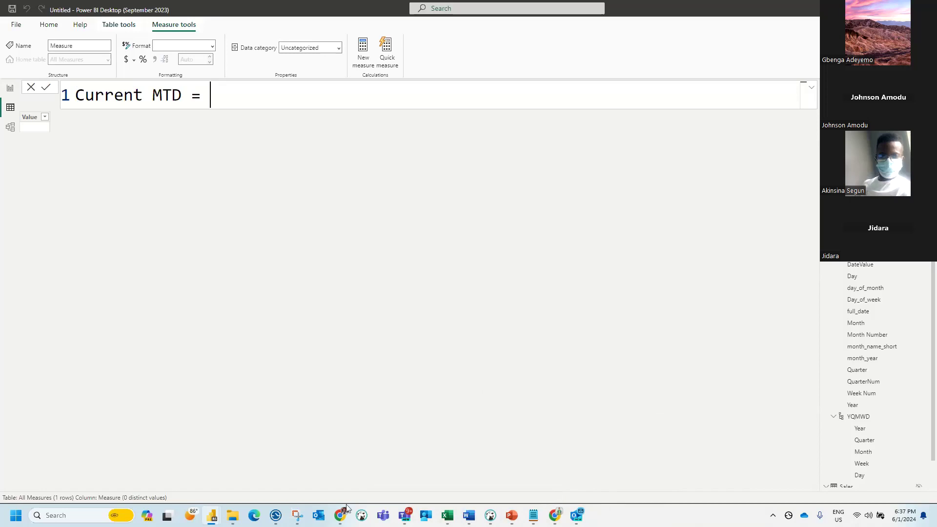
mouse_move(561, 520)
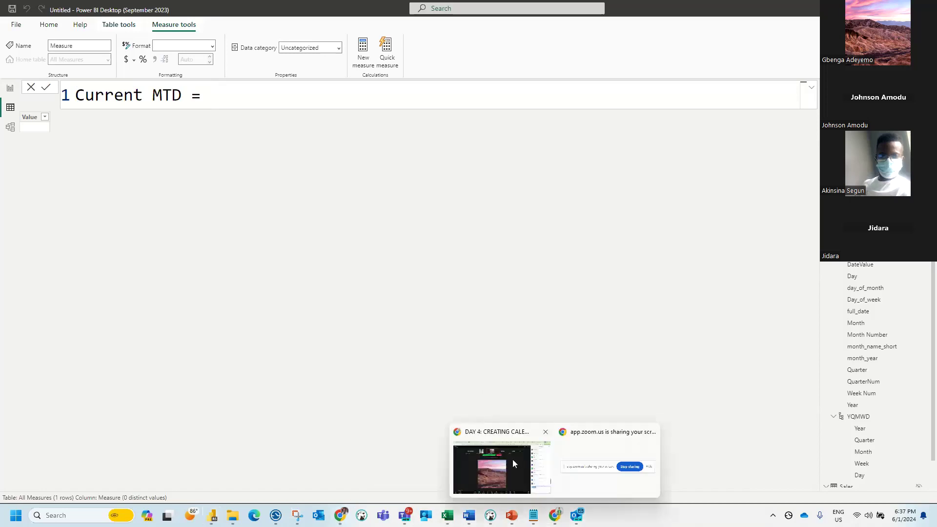
click(512, 459)
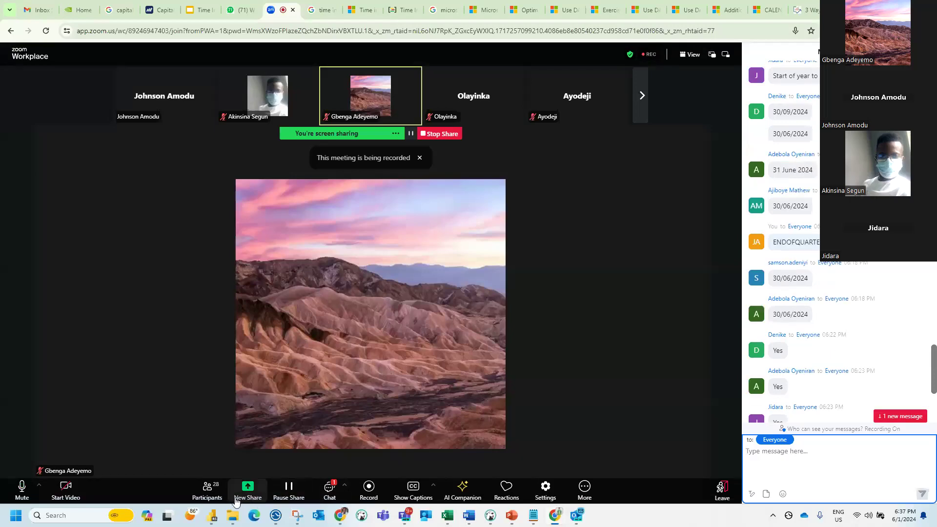
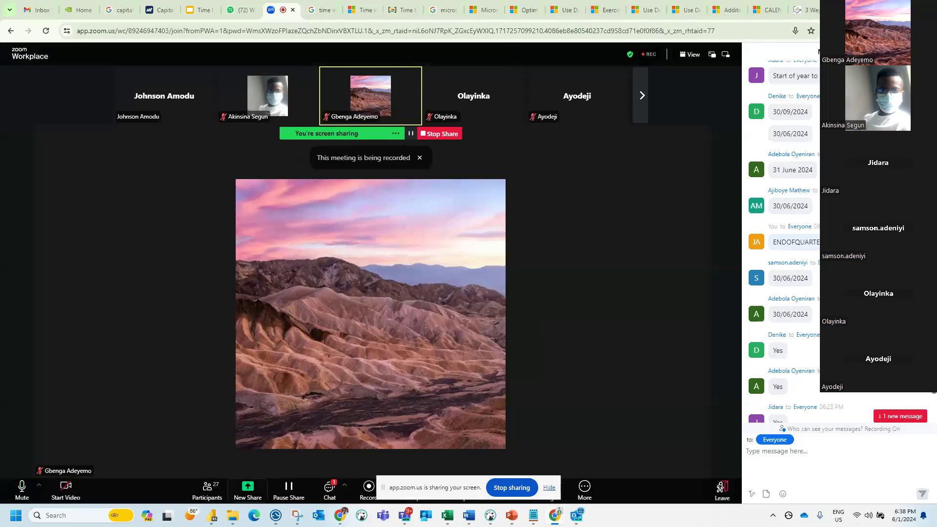
click(880, 8)
click(903, 8)
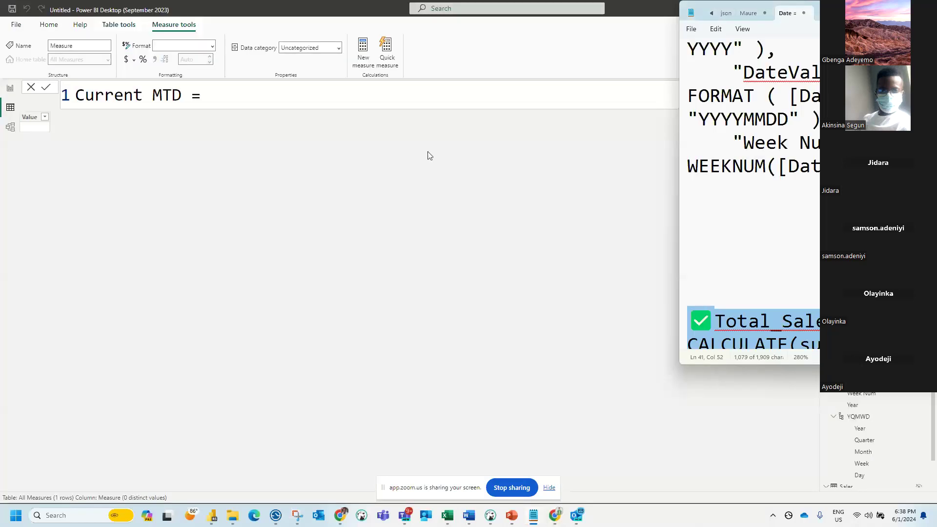
Step: Begin the Current MTD formula with CALCULATE( and start an indented second line for its expression
click(274, 96)
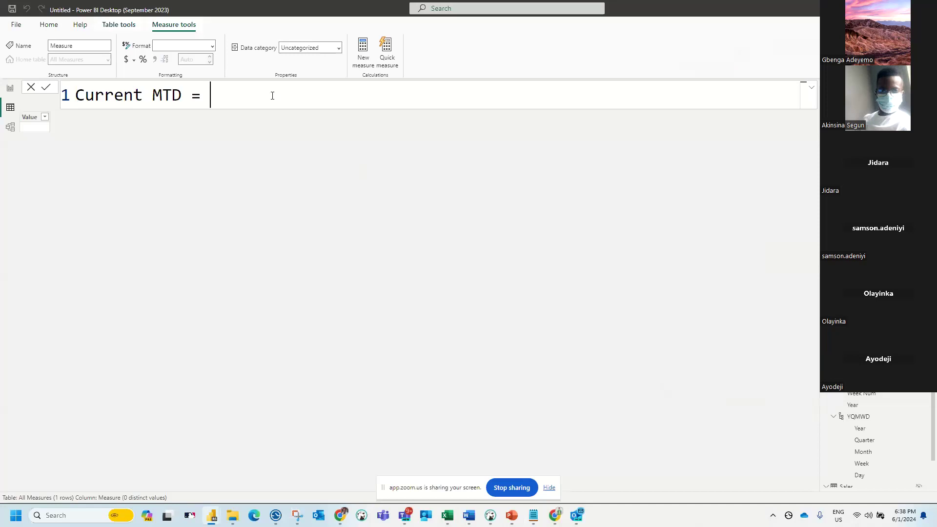
text(CALCULATE()
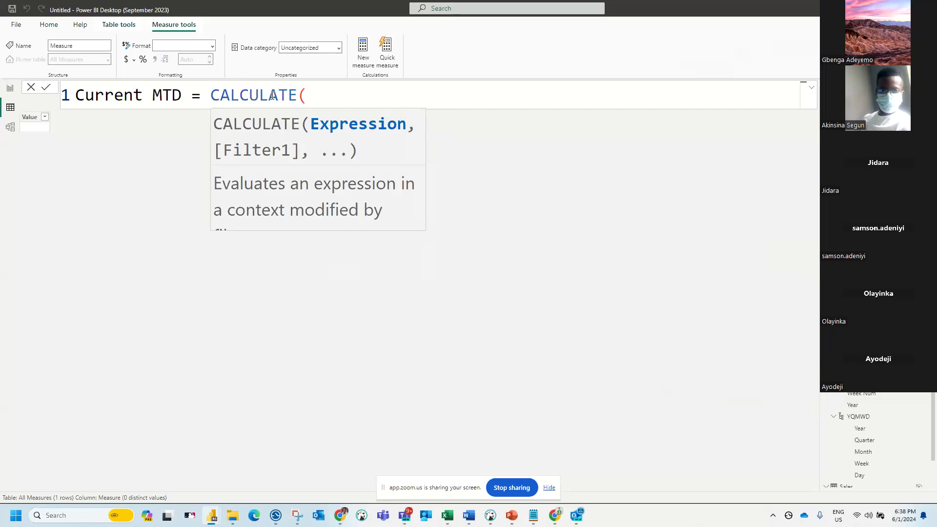
key(shift+Return)
key(Tab)
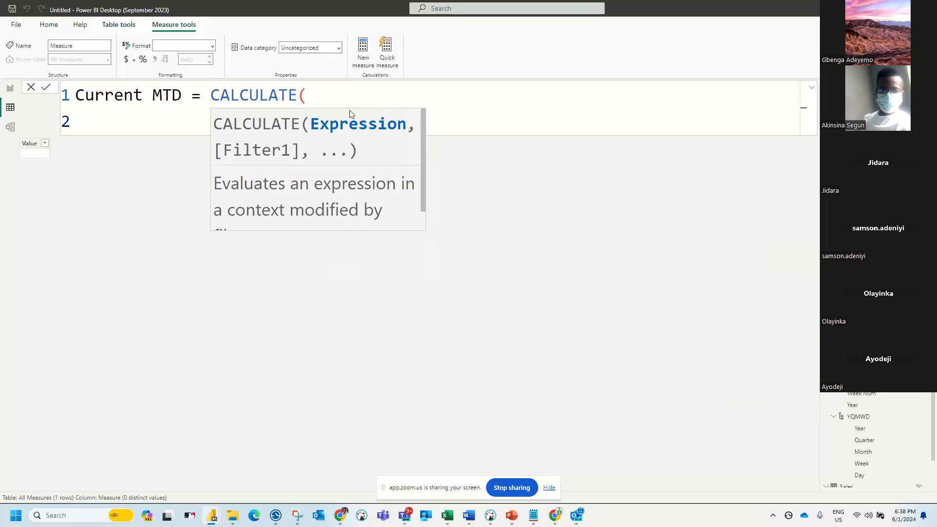
Step: On the second line of the Current MTD formula, nest TOTALMTD with [Total Profit] as its expression inside CALCULATE
click(319, 103)
click(291, 125)
text(TOTAL)
key(Down)
key(Down)
key(Tab)
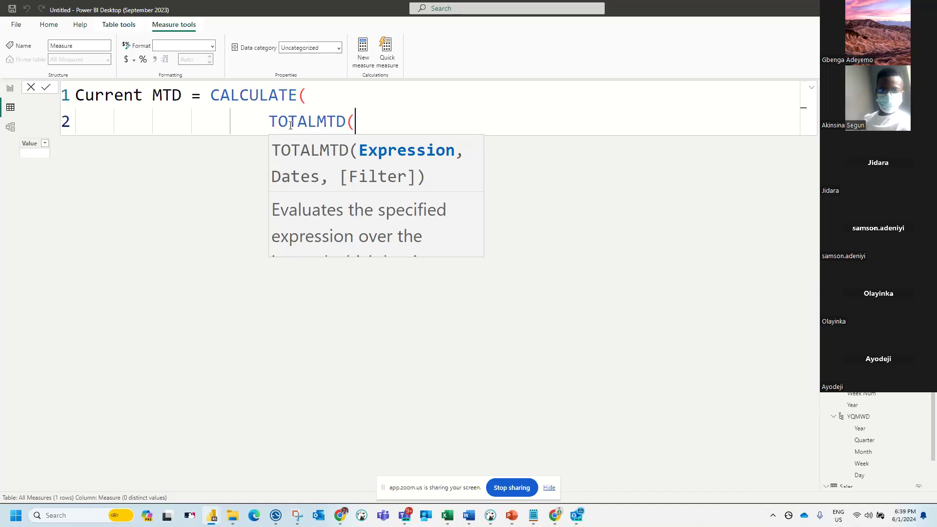
text(total)
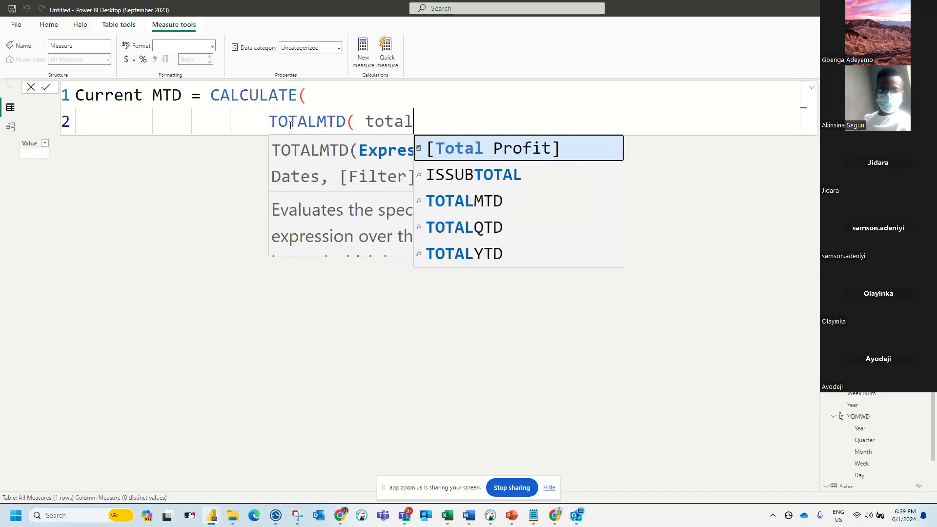
key(Tab)
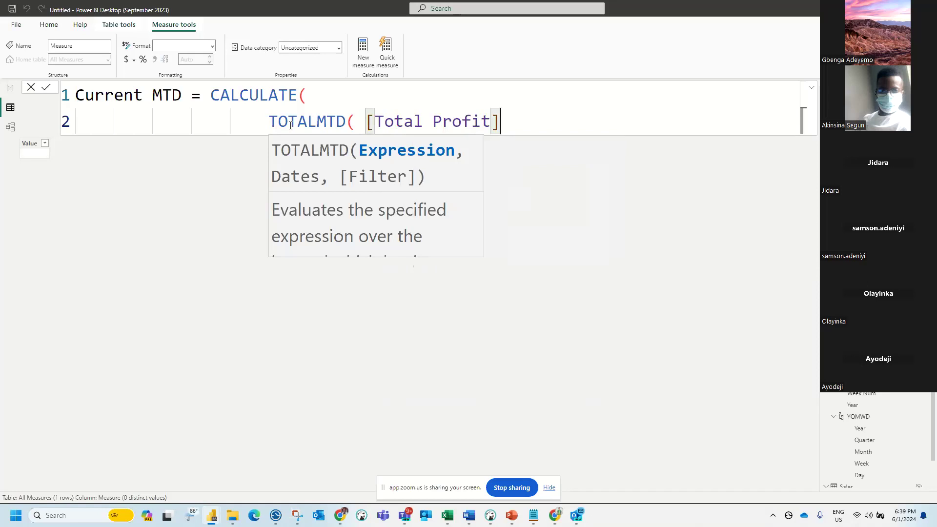
text(,)
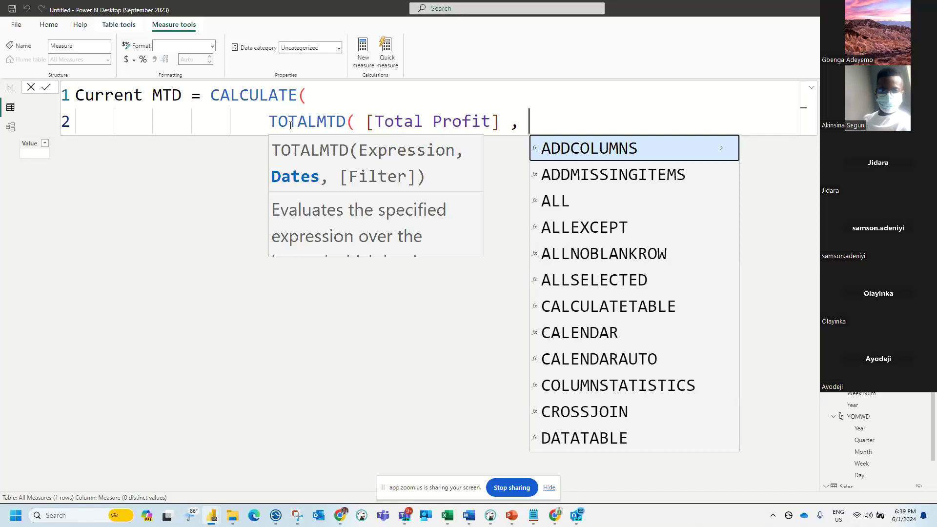
text(DATESMTD)
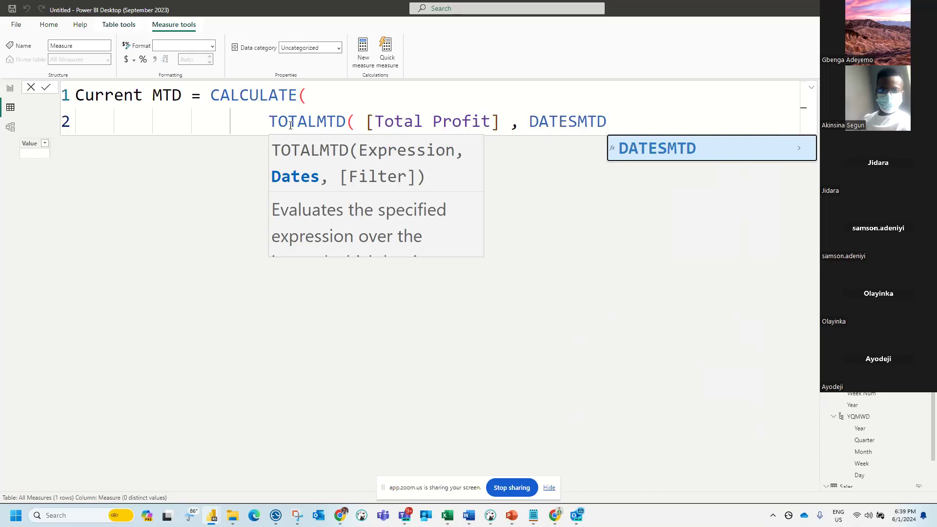
key(BackSpace)
key(BackSpace)
key(BackSpace)
key(BackSpace)
key(BackSpace)
key(BackSpace)
key(BackSpace)
key(BackSpace)
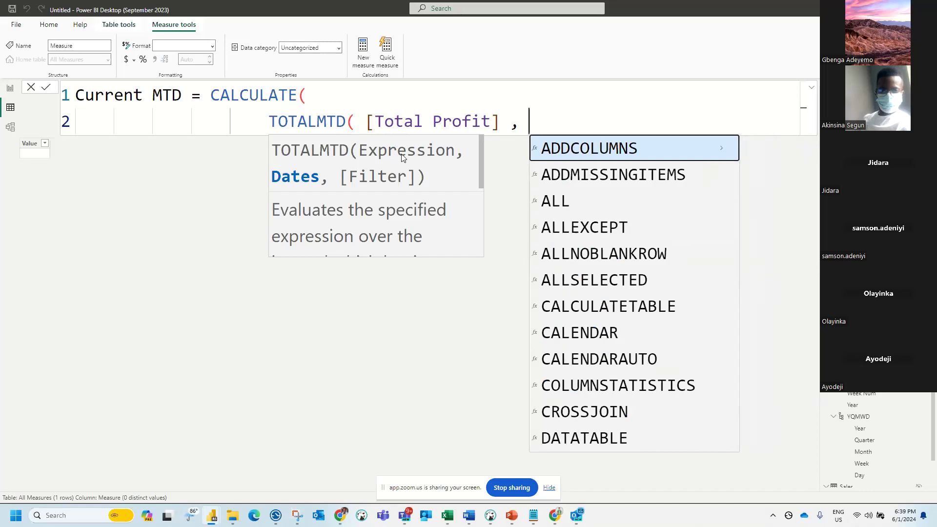
Step: Enter the DATESMTD function as the dates argument of TOTALMTD
text(DAT)
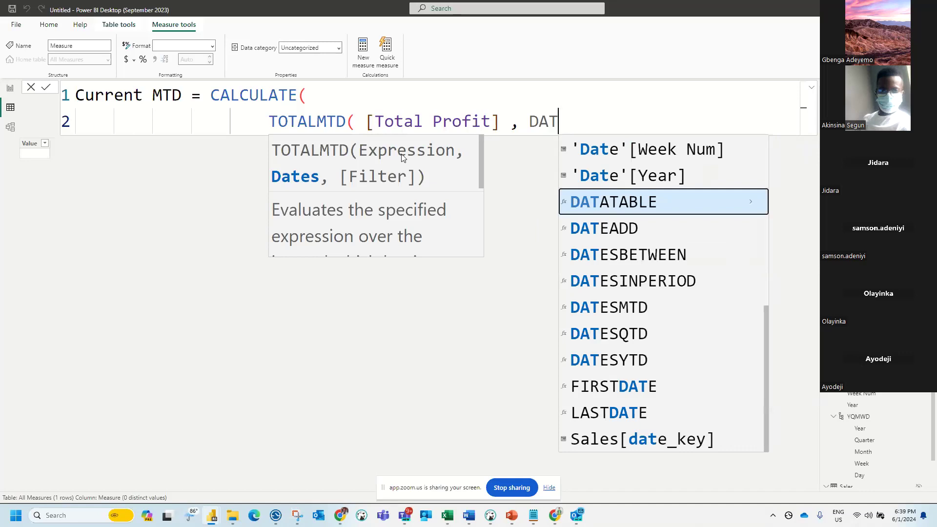
text(ES)
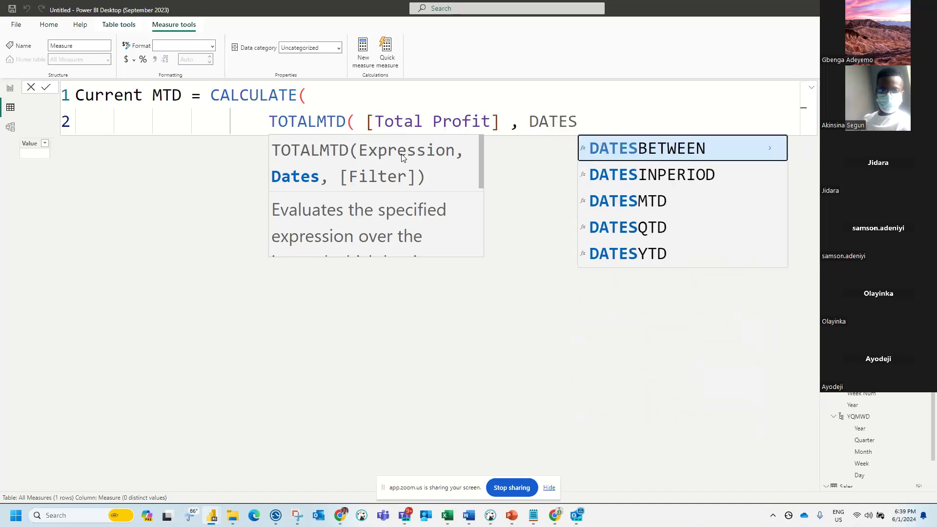
text(M)
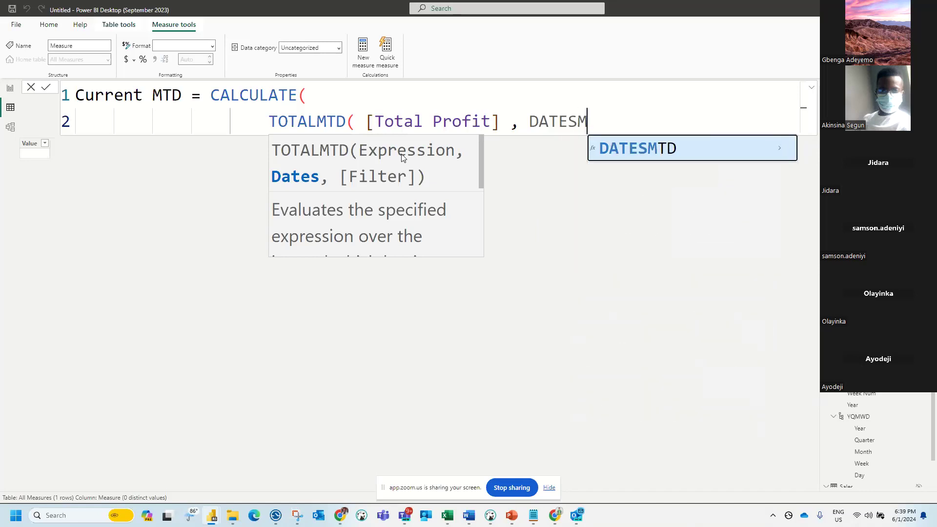
text(TD)
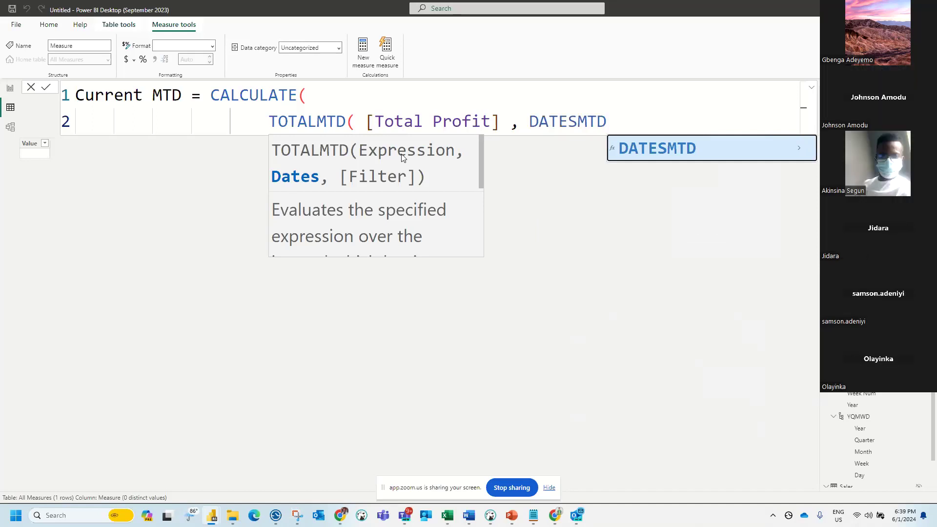
text(()
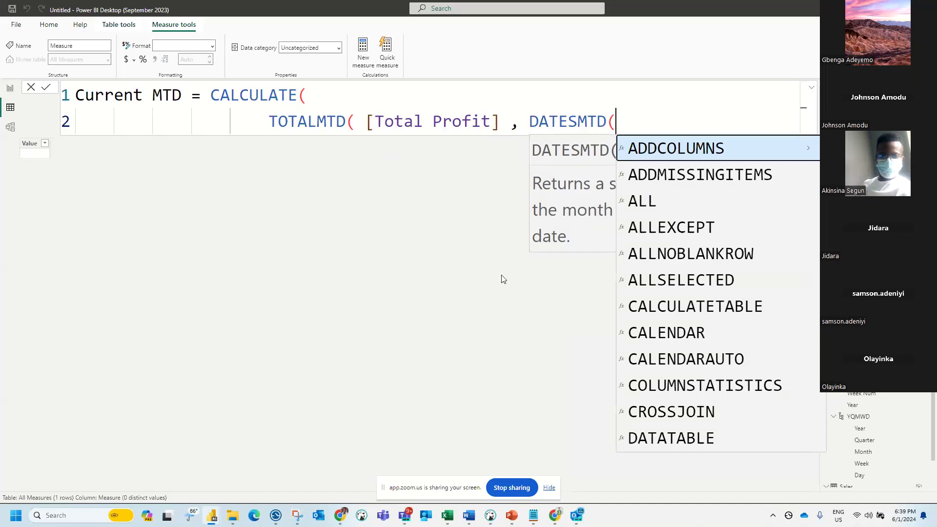
click(477, 193)
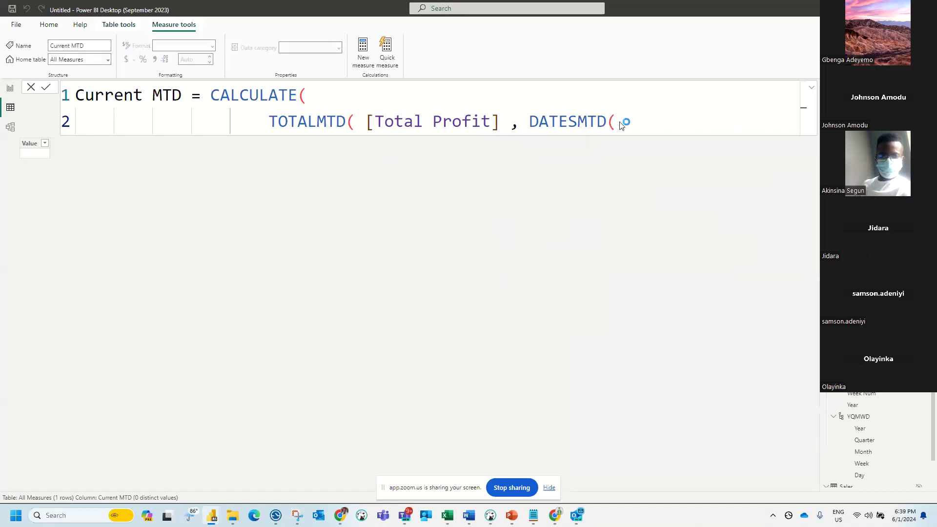
click(645, 122)
key(BackSpace)
key(BackSpace)
key(BackSpace)
key(BackSpace)
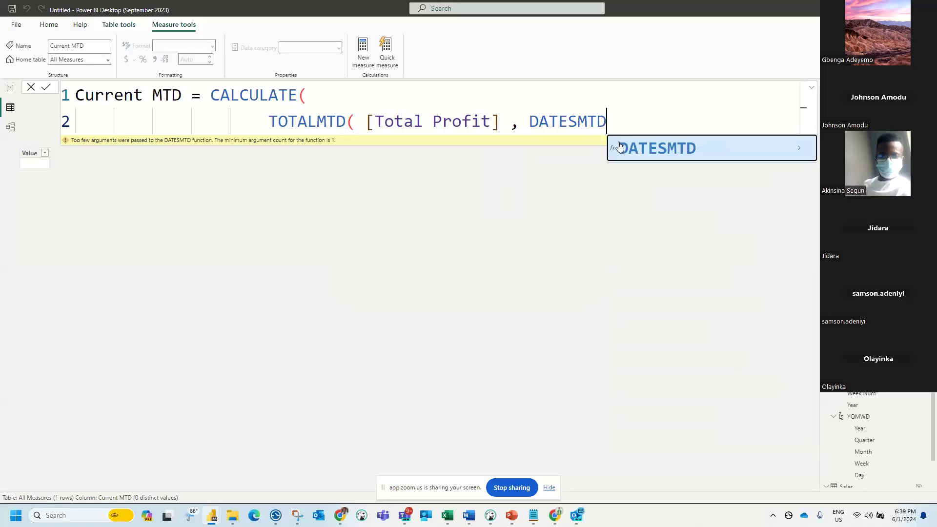
text(()
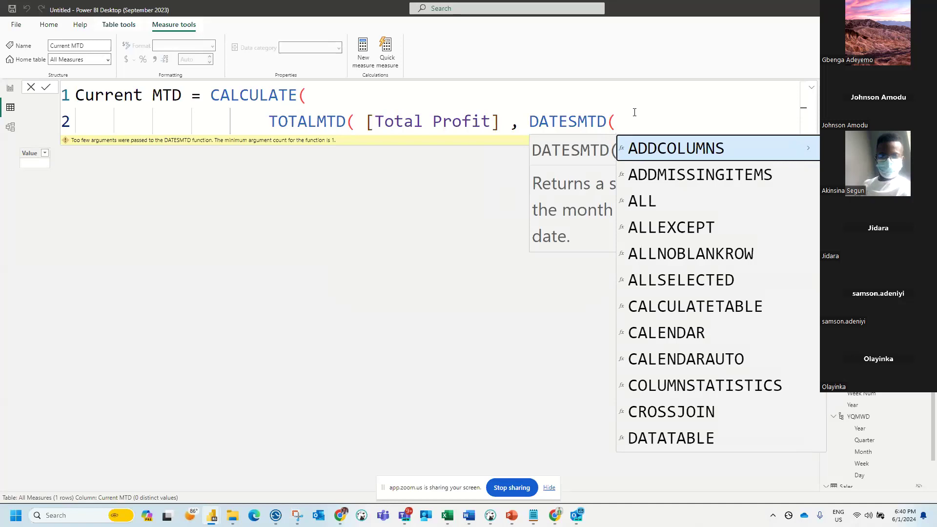
Step: Pass the 'Date'[Date] column to DATESMTD and move the DATESMTD argument onto its own line
text(date)
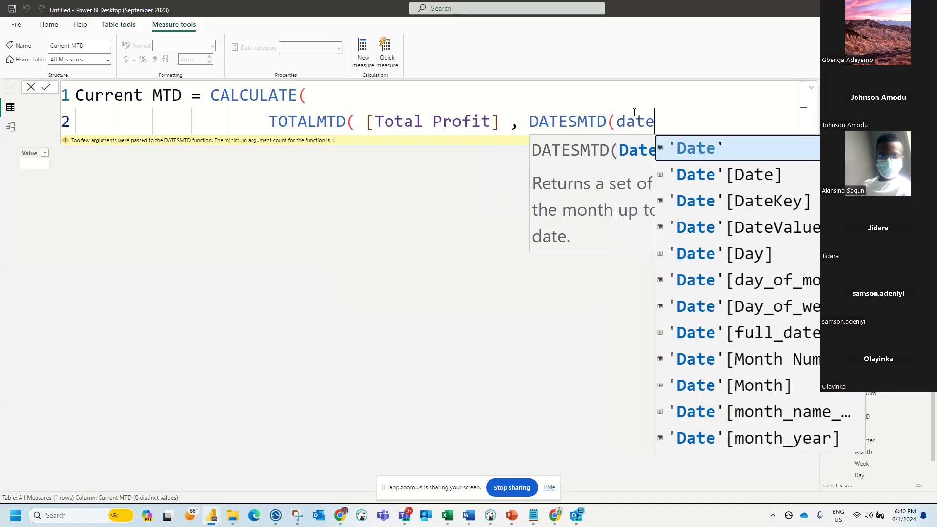
key(Down)
key(Tab)
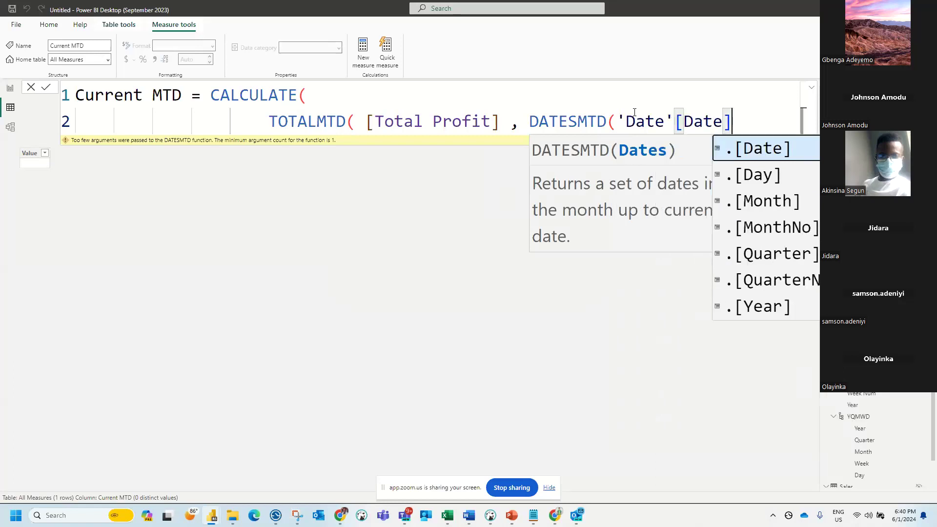
text())
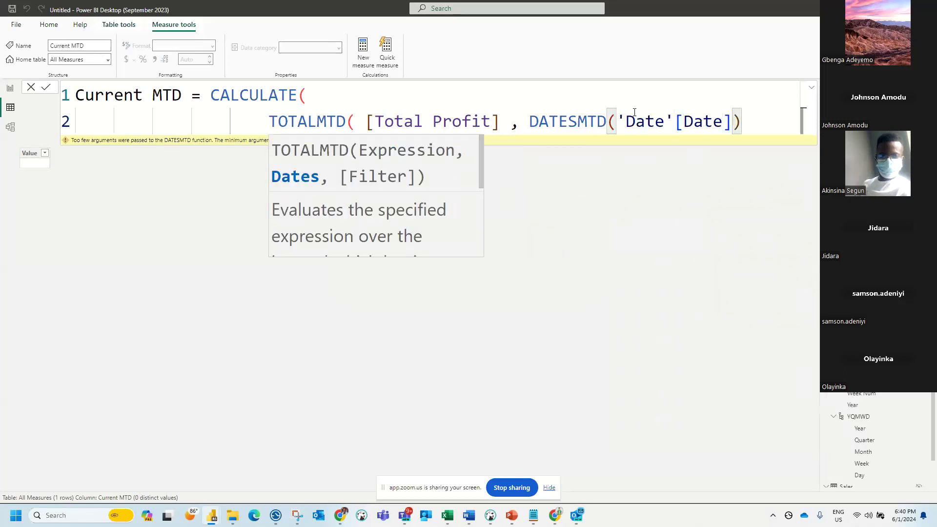
key(BackSpace)
click(529, 122)
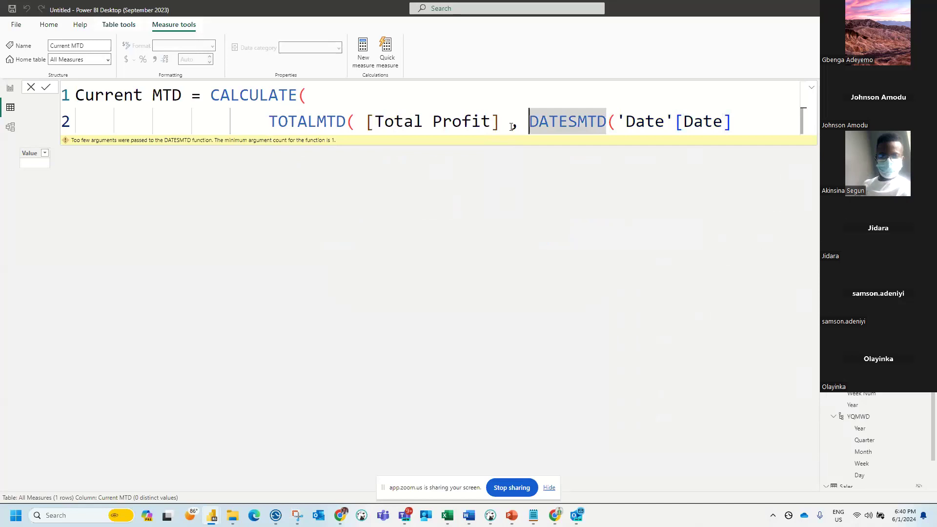
key(shift+Return)
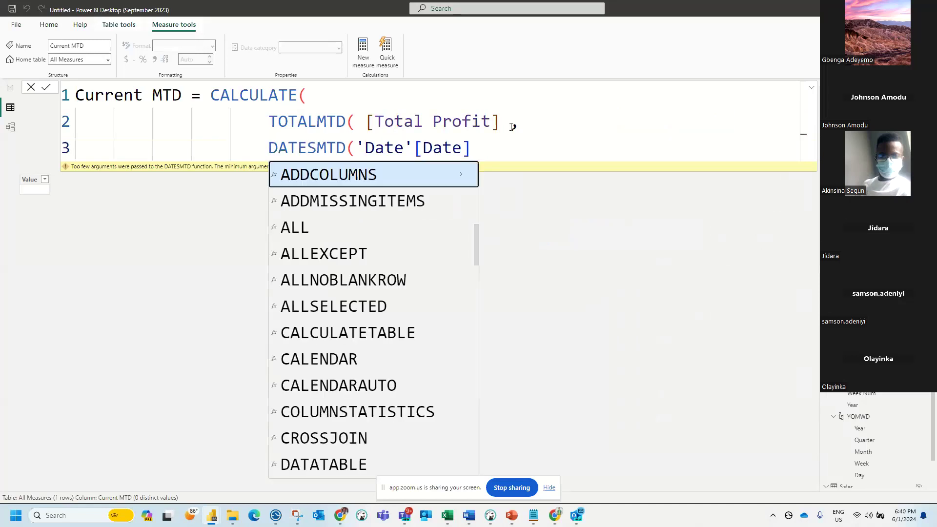
Step: Close the DATESMTD parenthesis, close TOTALMTD and CALCULATE on a new line, and commit the Current MTD measure
click(273, 121)
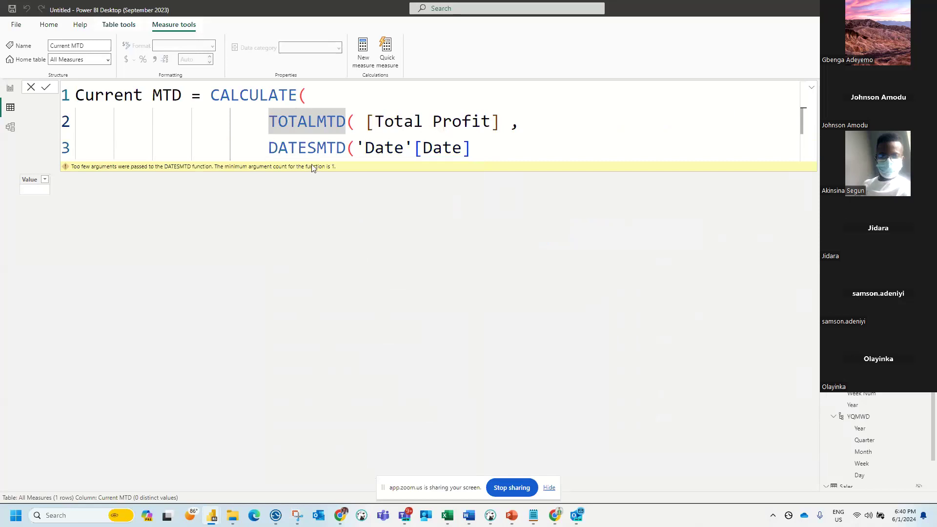
click(483, 153)
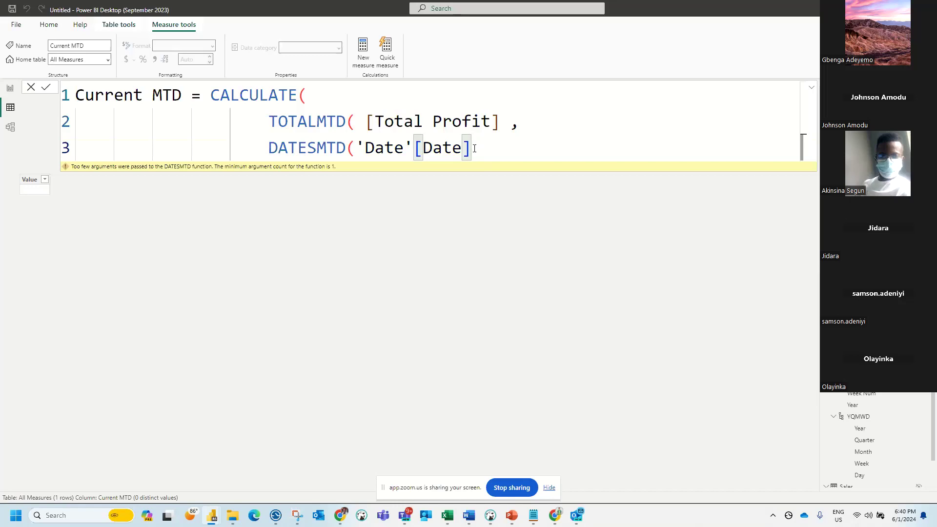
text())
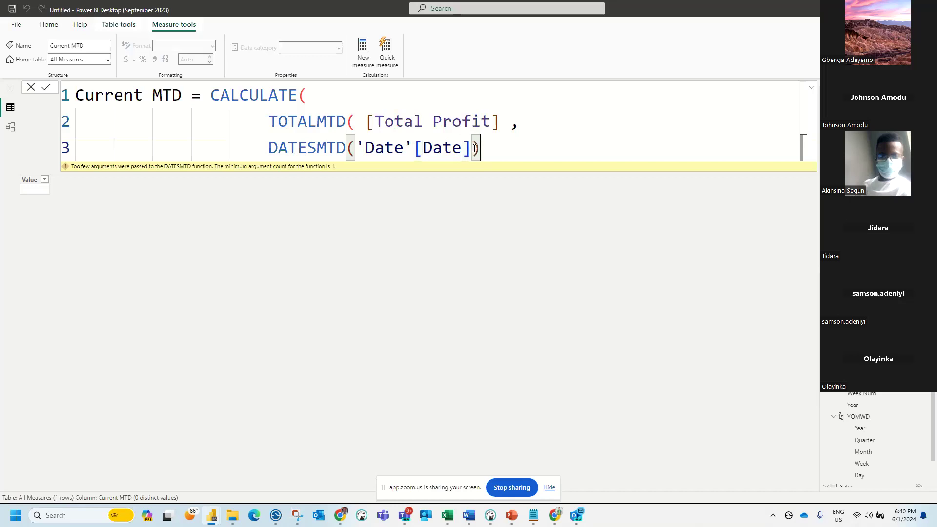
key(shift+Return)
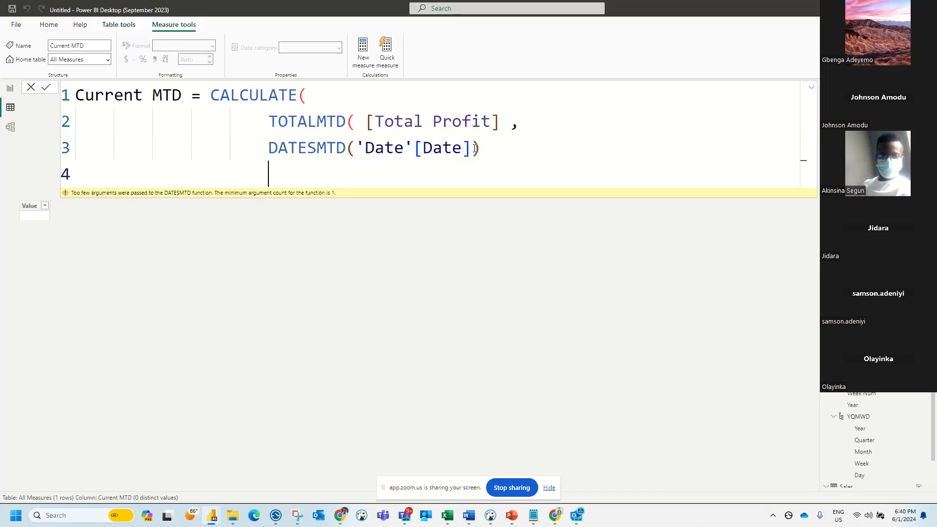
text()))
key(Return)
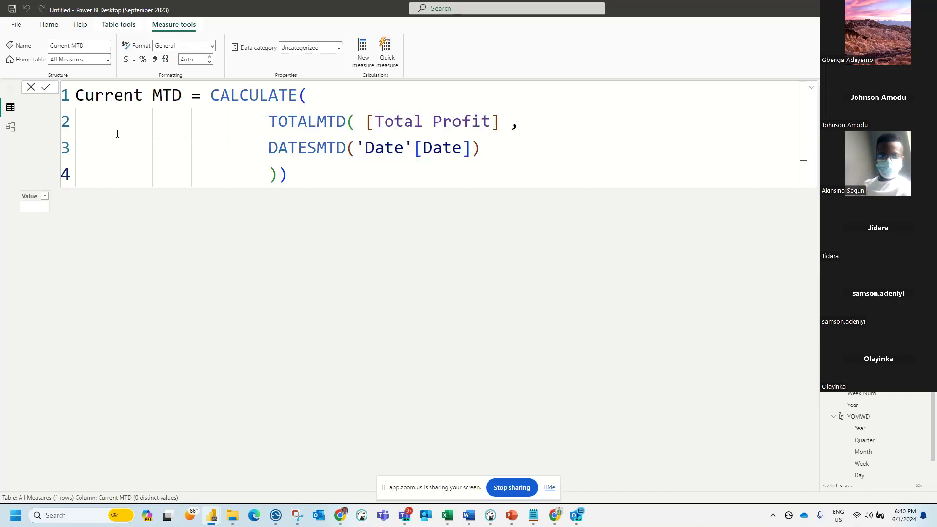
Step: Add a card visual showing Current MTD on report Page 2, placed between the Total Profit and Last Record cards
click(10, 88)
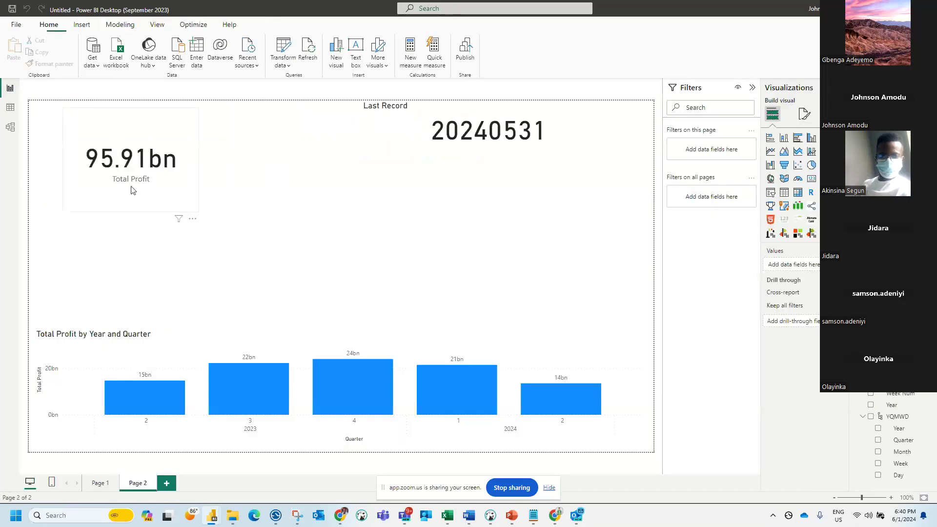
click(120, 173)
click(264, 167)
click(811, 178)
drag(149, 261, 328, 203)
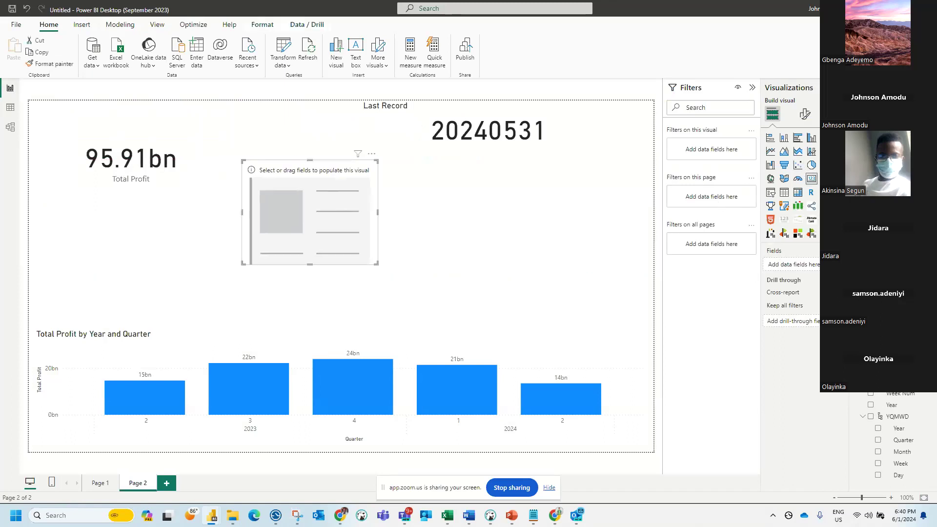
click(870, 195)
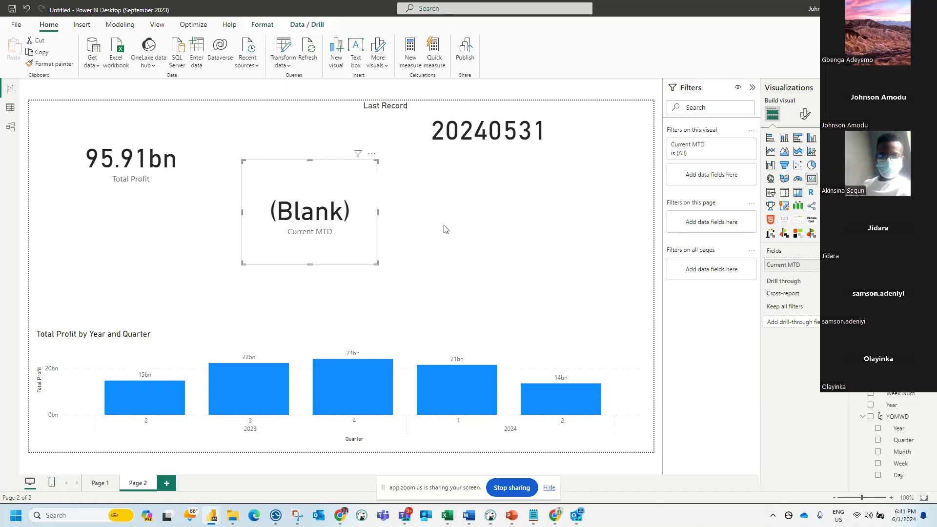
drag(349, 218, 337, 193)
drag(299, 237, 295, 225)
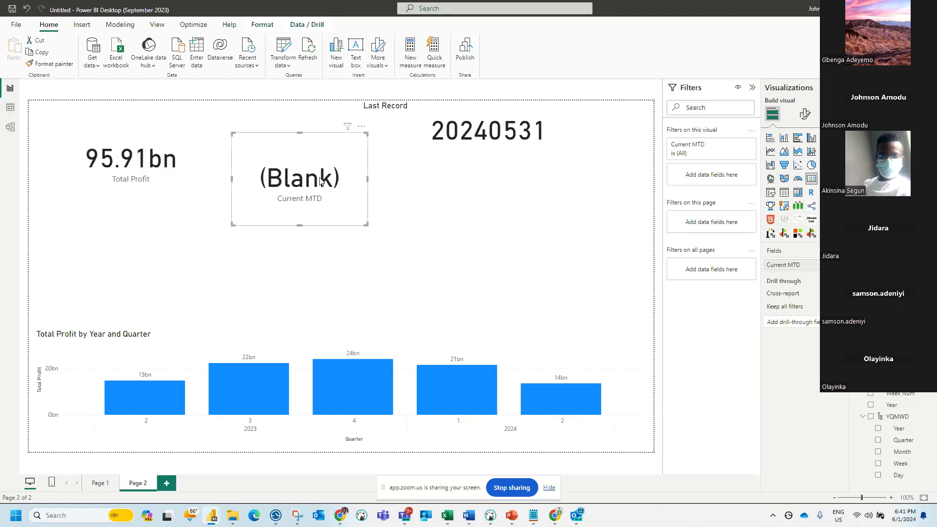
Step: Append + 0 to the end of the Current MTD formula and check the measure's card on the report page
click(10, 107)
click(311, 176)
text(+ 0)
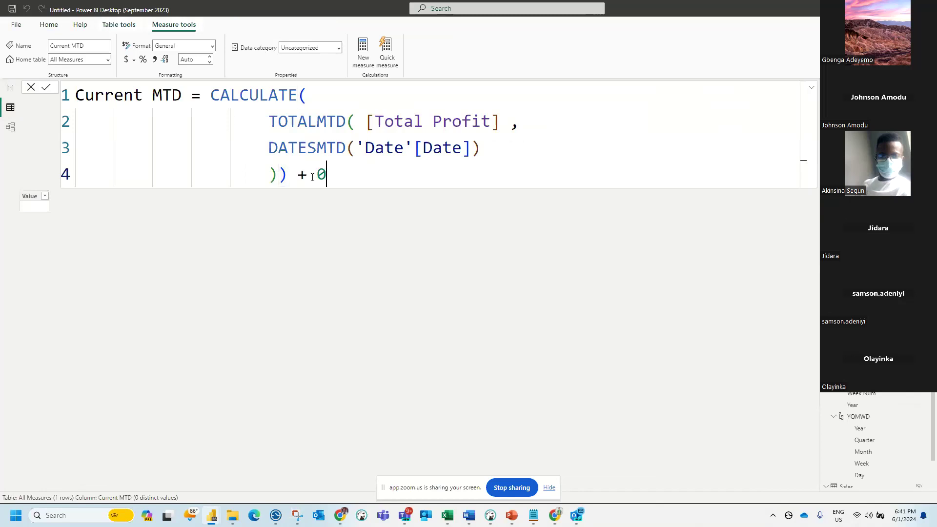
click(9, 88)
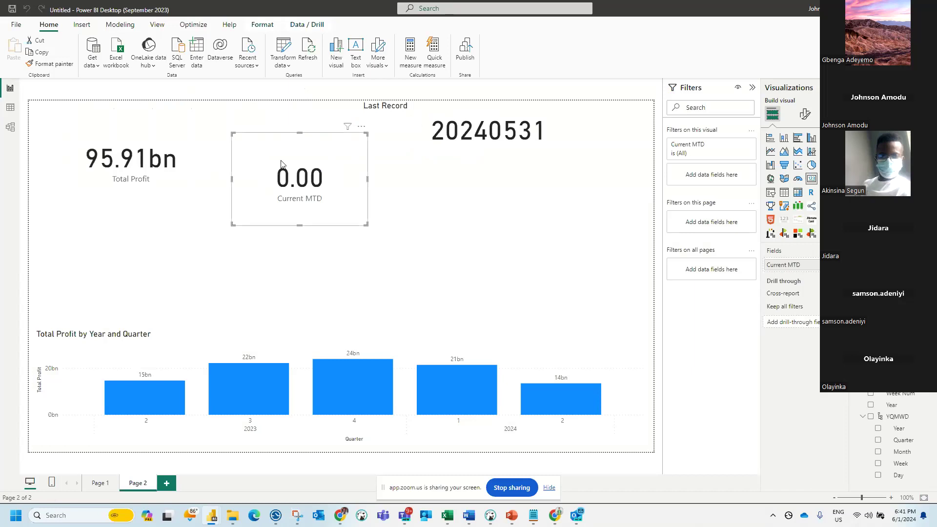
click(505, 142)
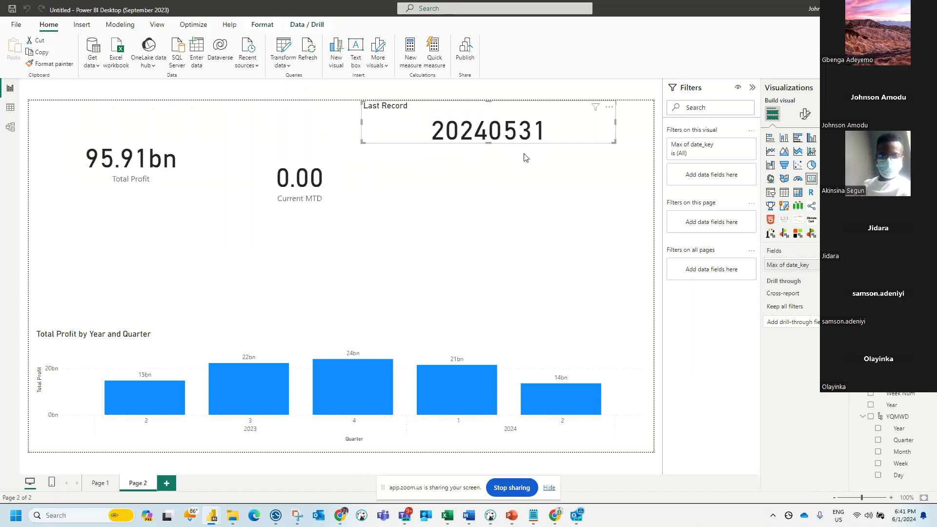
click(309, 199)
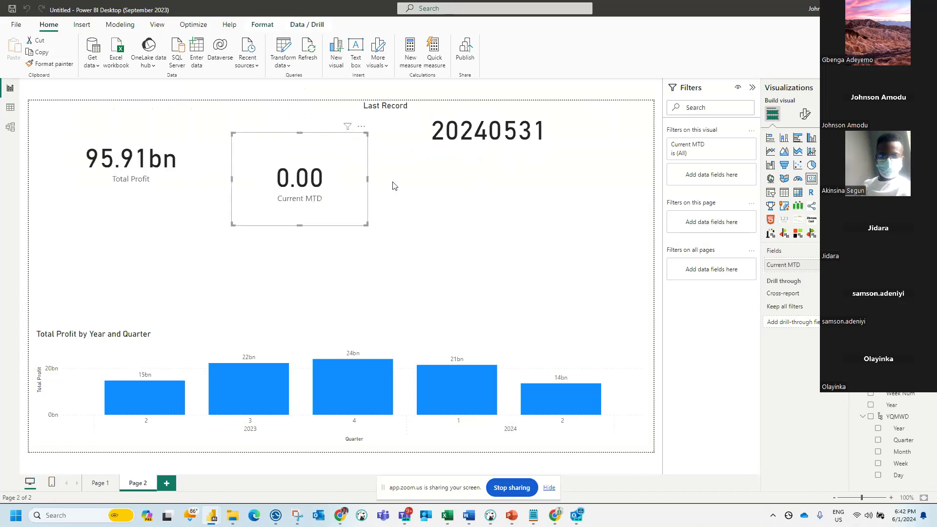
Step: Reopen the Current MTD formula in the table view and switch to the Zoom meeting in the browser
click(10, 108)
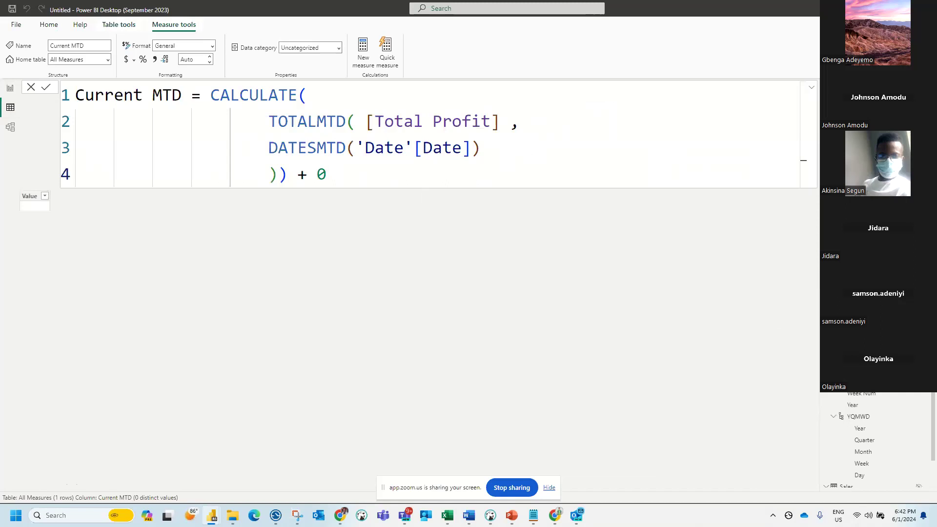
click(878, 8)
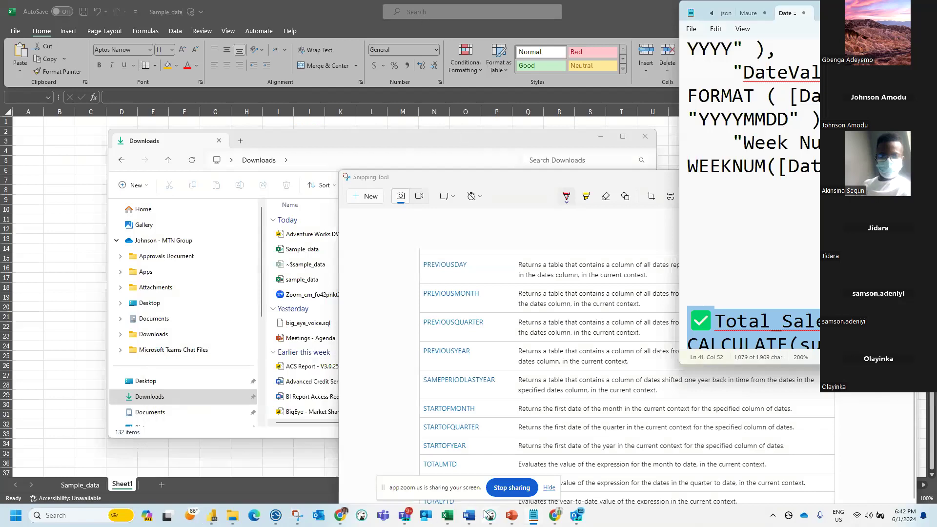
click(504, 478)
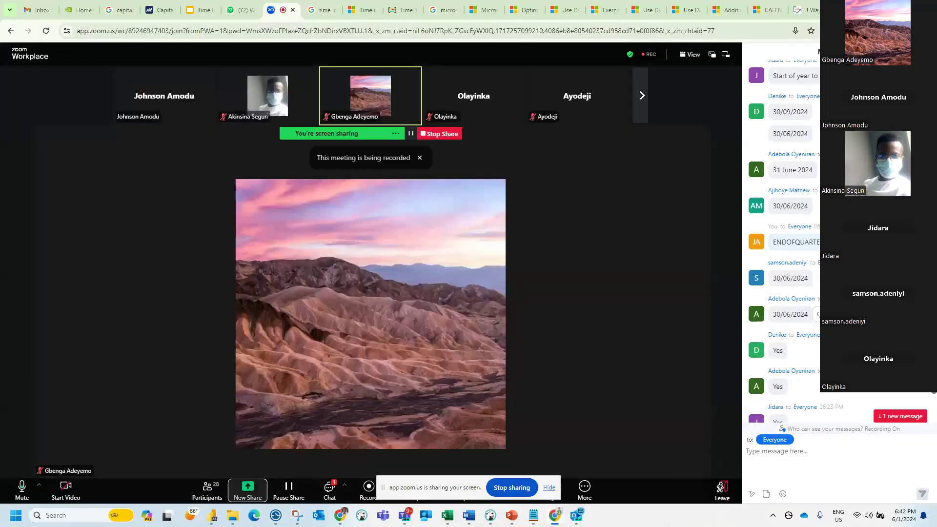
Step: Read the latest replies in the Zoom meeting chat and switch back to the Power BI window with the Current MTD formula
scroll(833, 402, down, 1)
scroll(832, 401, down, 5)
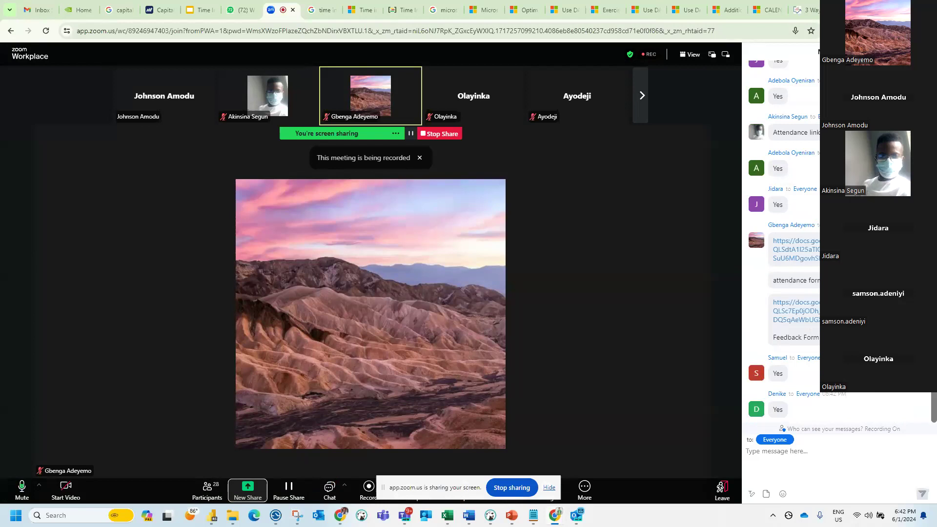
scroll(791, 229, up, 3)
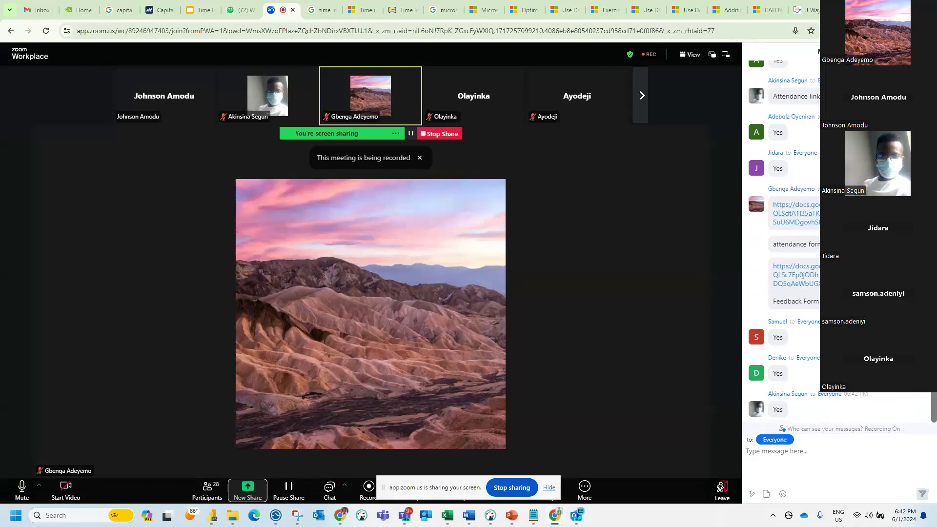
key(alt+Tab)
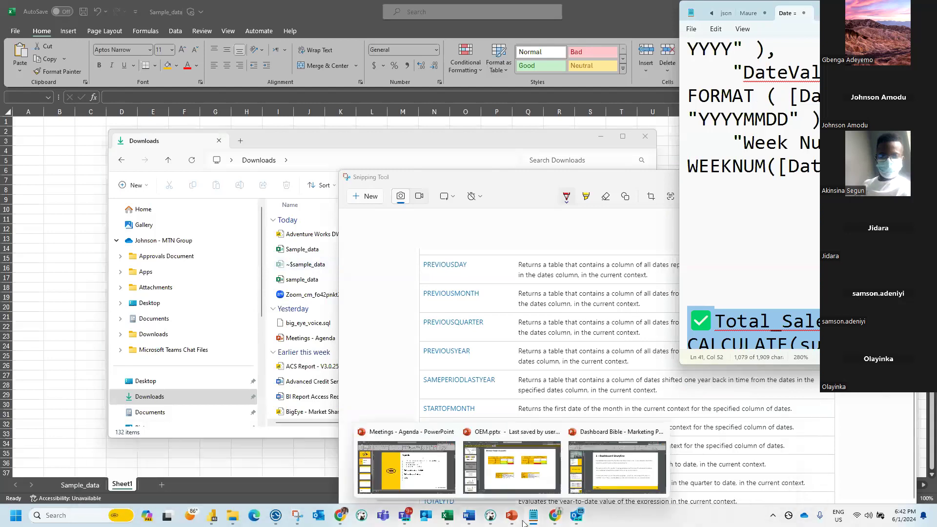
mouse_move(556, 517)
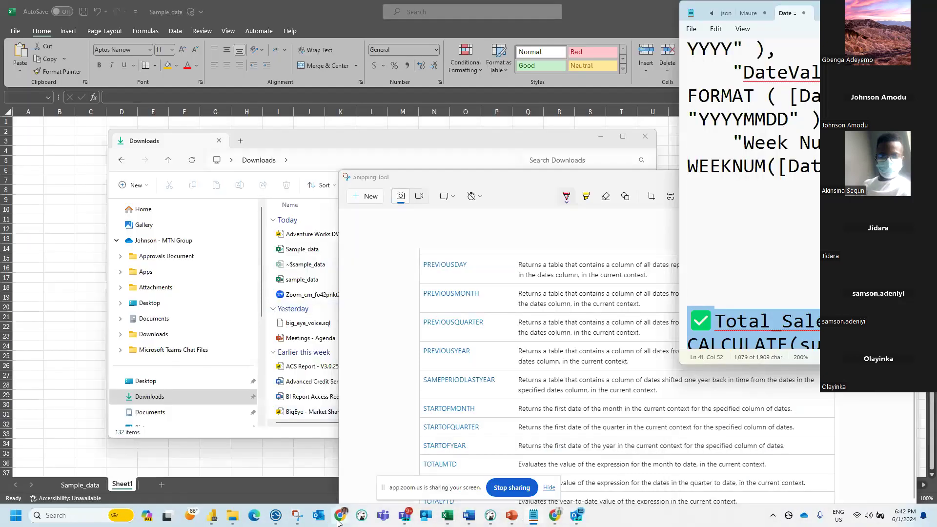
mouse_move(341, 522)
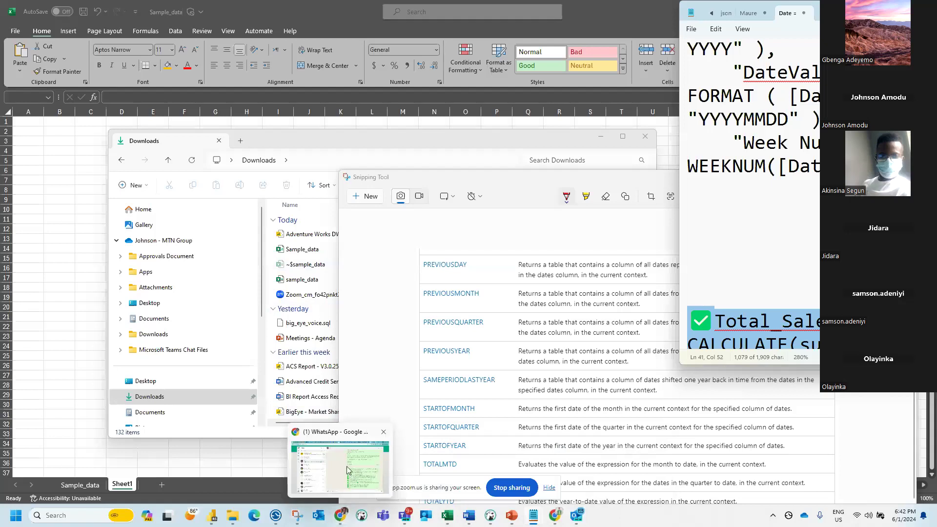
mouse_move(212, 518)
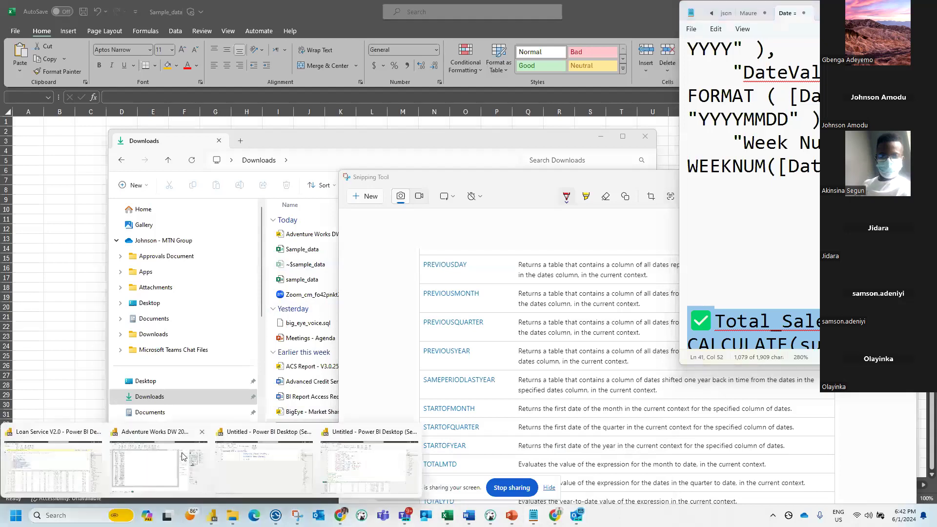
mouse_move(362, 466)
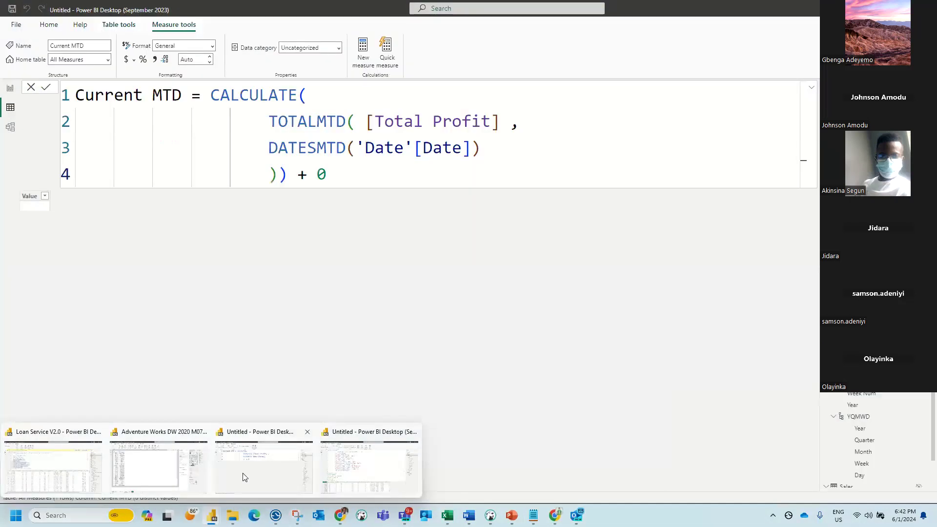
click(244, 477)
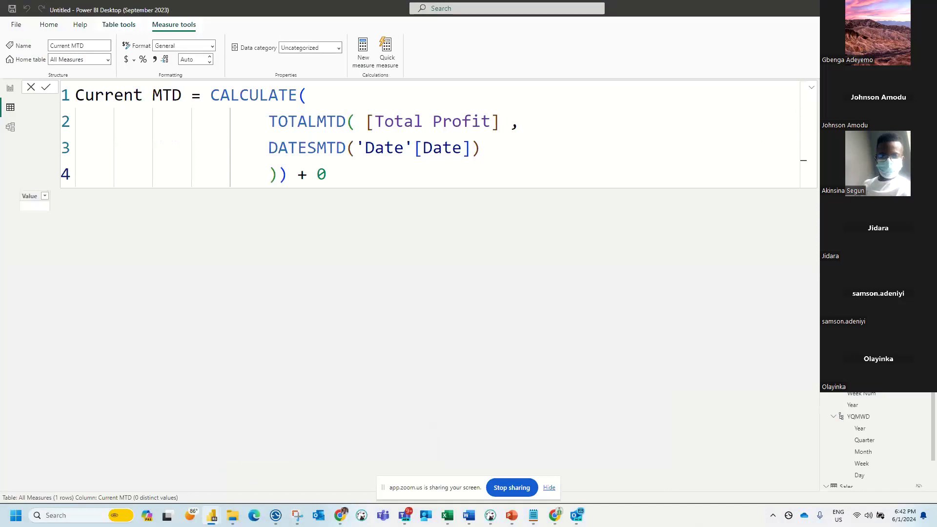
Step: Create a new measure named Current QTD, opening its formula with CALCULATE( and a line break
click(362, 49)
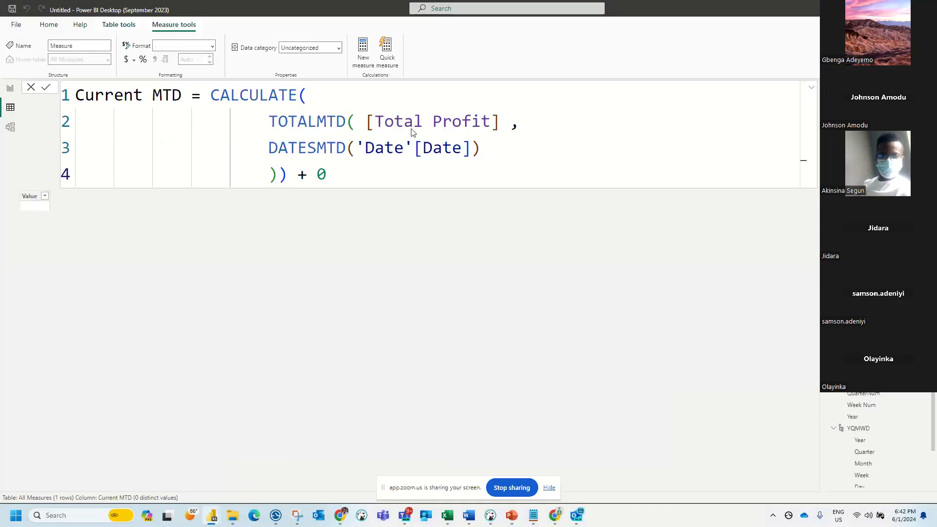
text(Cure)
key(BackSpace)
text(rent)
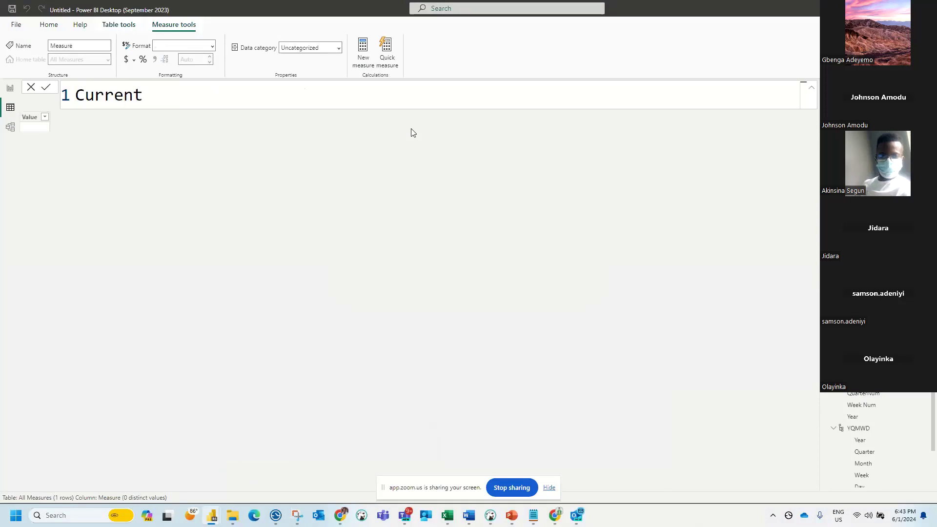
text( QTD = CAL)
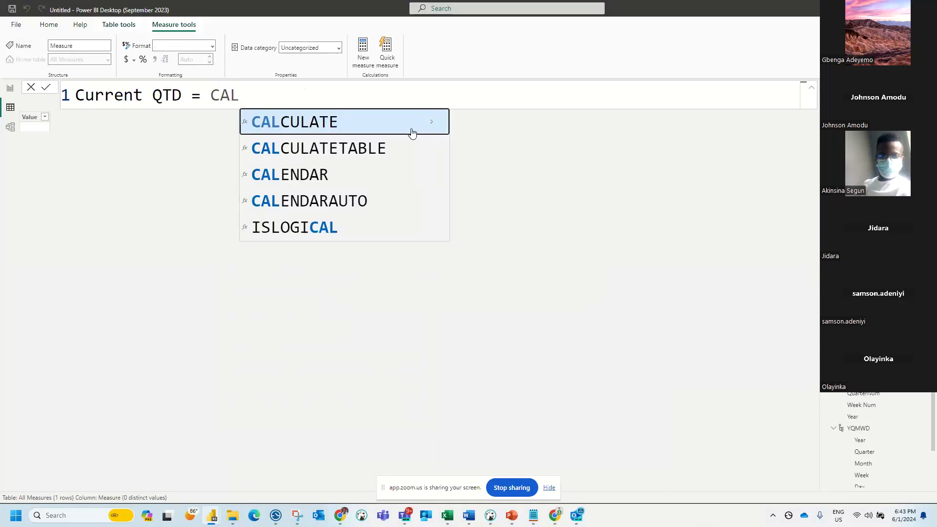
key(Tab)
key(shift+Return)
Step: Indent the second line of the Current QTD formula and enter TOTALQTD( on it
key(Tab)
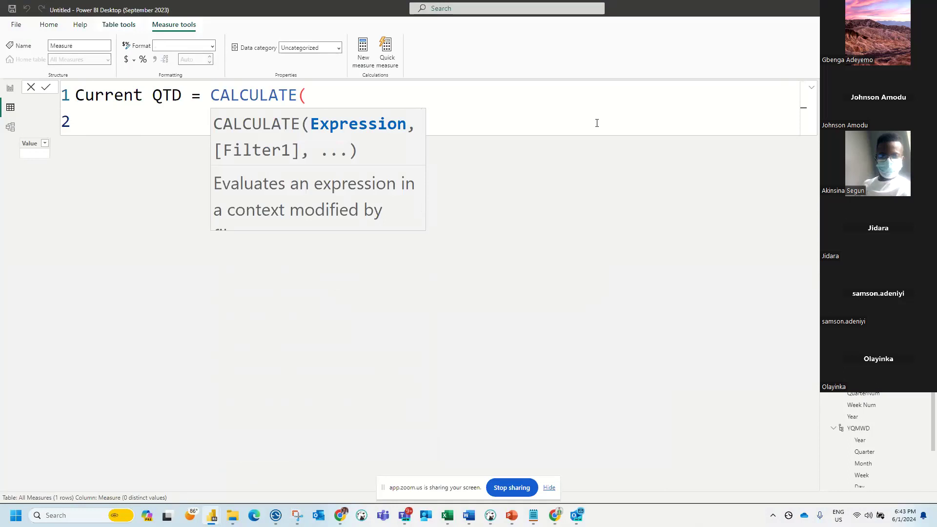
key(Tab)
key(Tab)
key(Tab)
key(Tab)
text(tota)
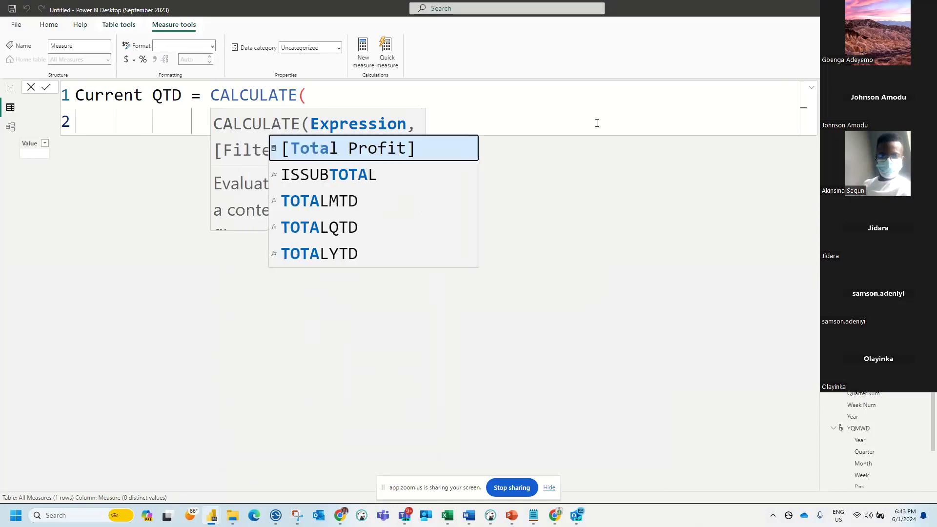
text(l)
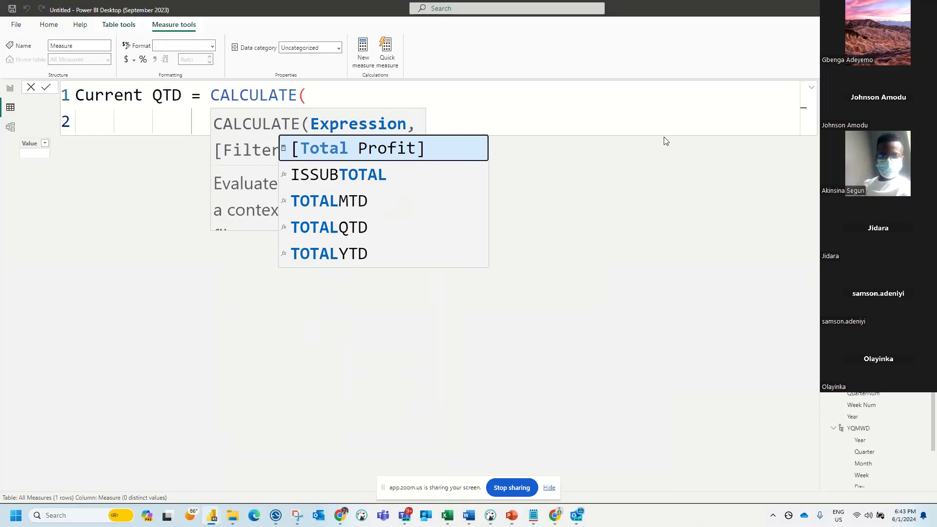
click(644, 105)
click(309, 124)
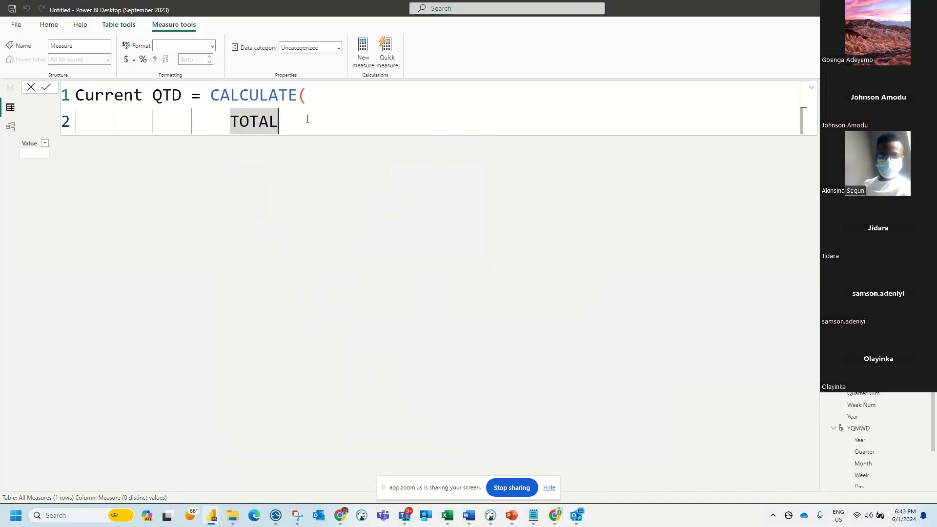
text(QT)
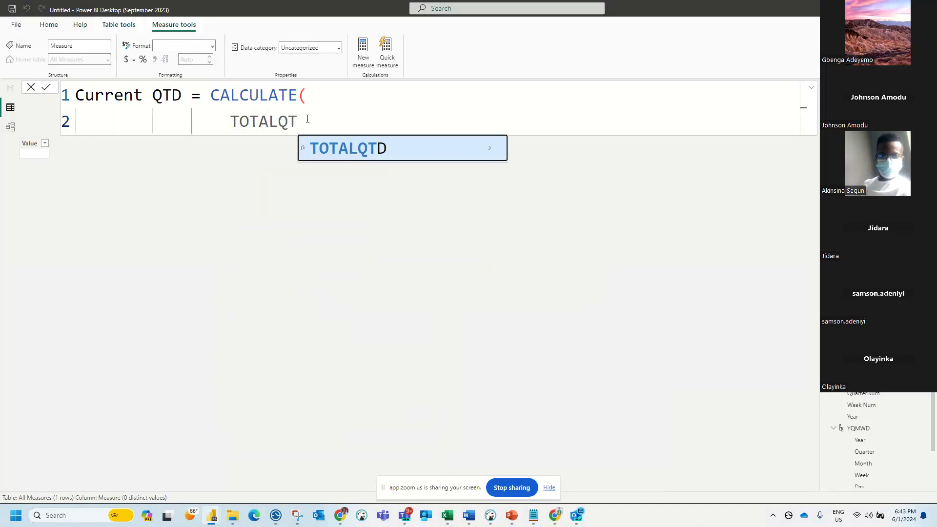
text(D)
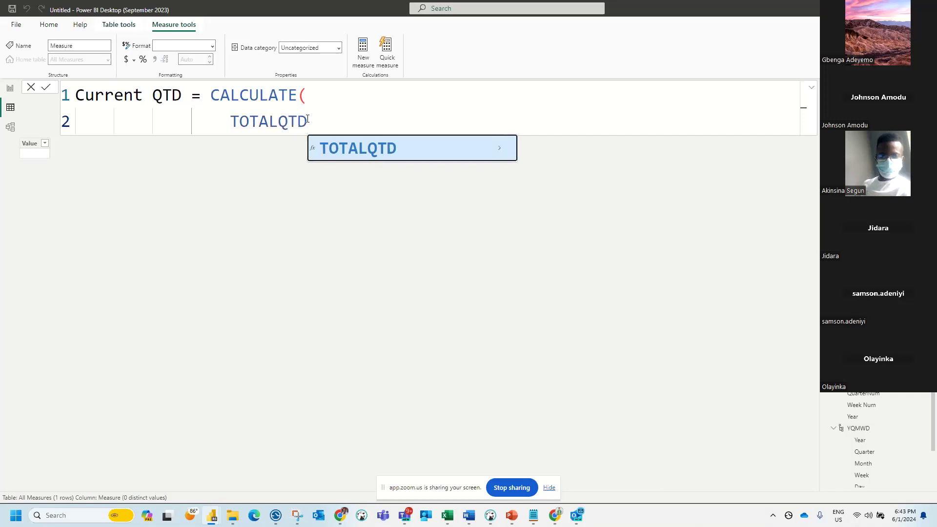
text(()
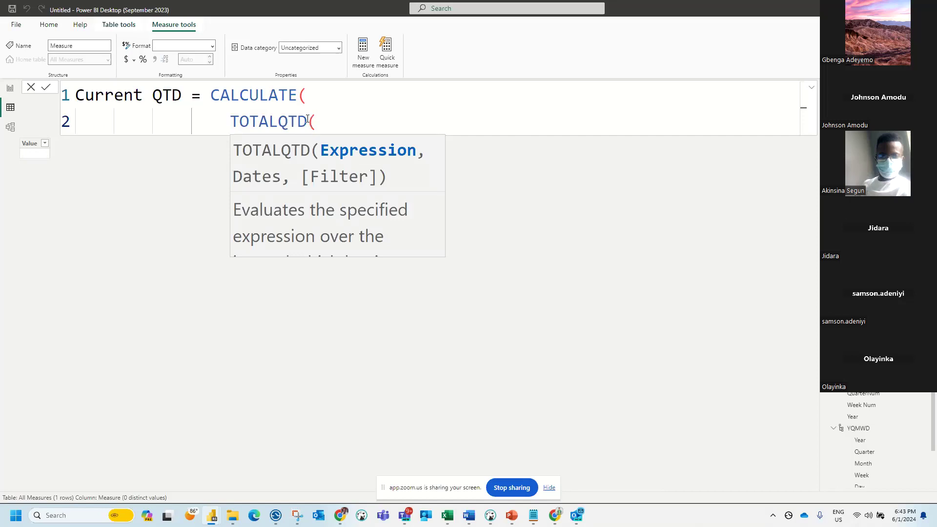
Step: Enter SUM(Sales[profit]) as the TOTALQTD expression, followed by a comma and a new line
text( SUM()
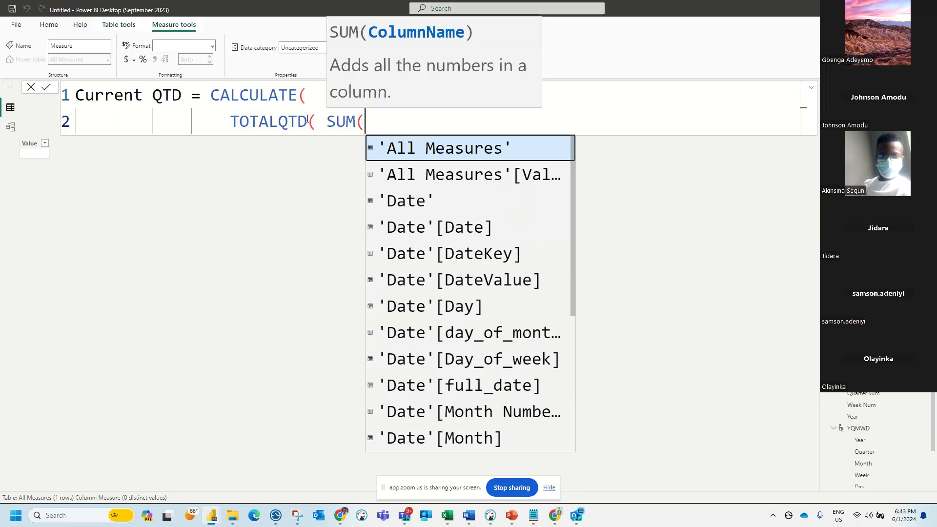
text(profi)
key(Tab)
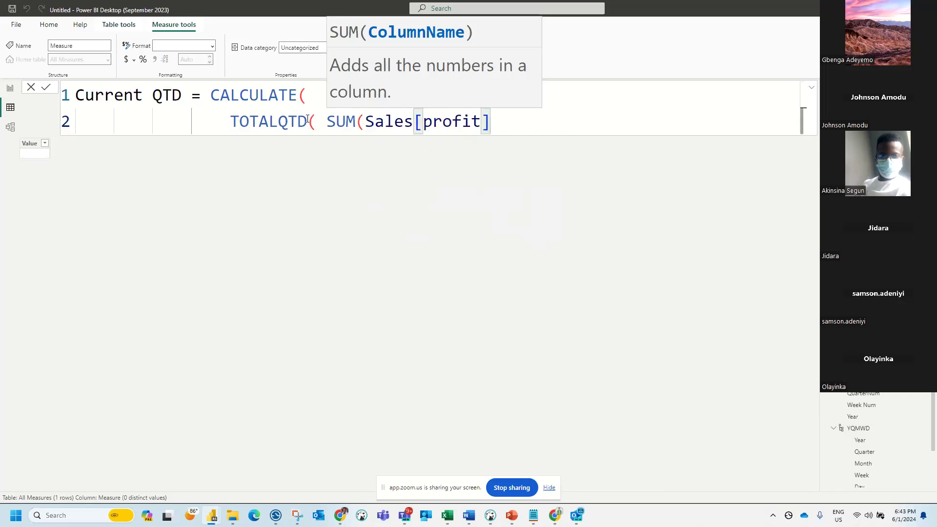
text())
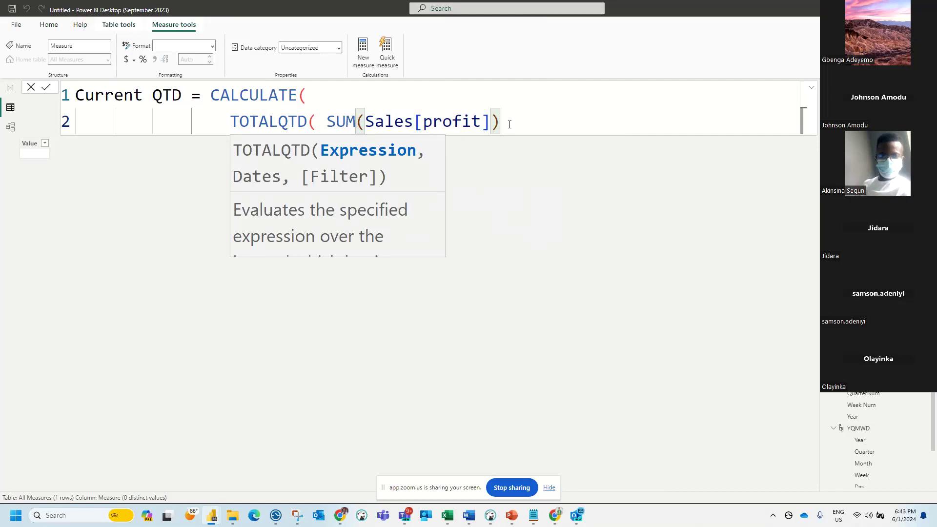
text(,)
key(shift+Return)
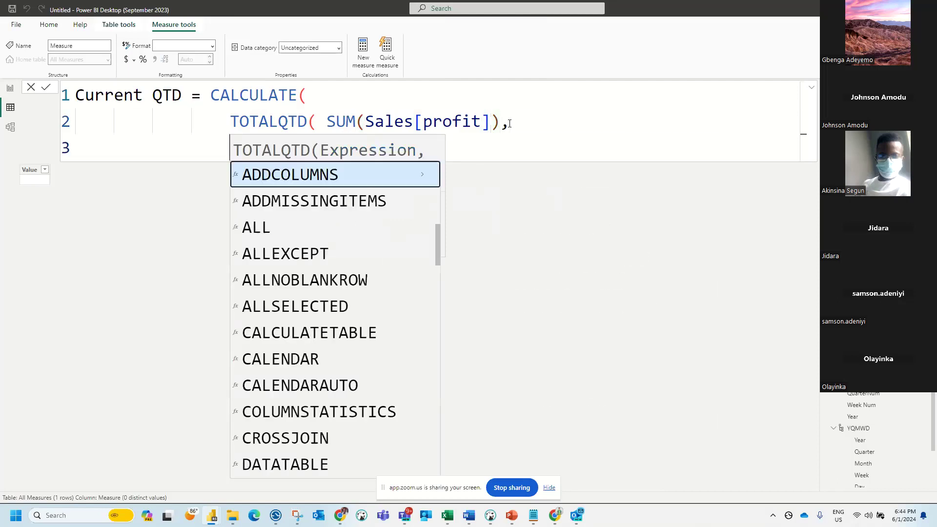
key(Tab)
key(Tab)
key(BackSpace)
key(BackSpace)
key(BackSpace)
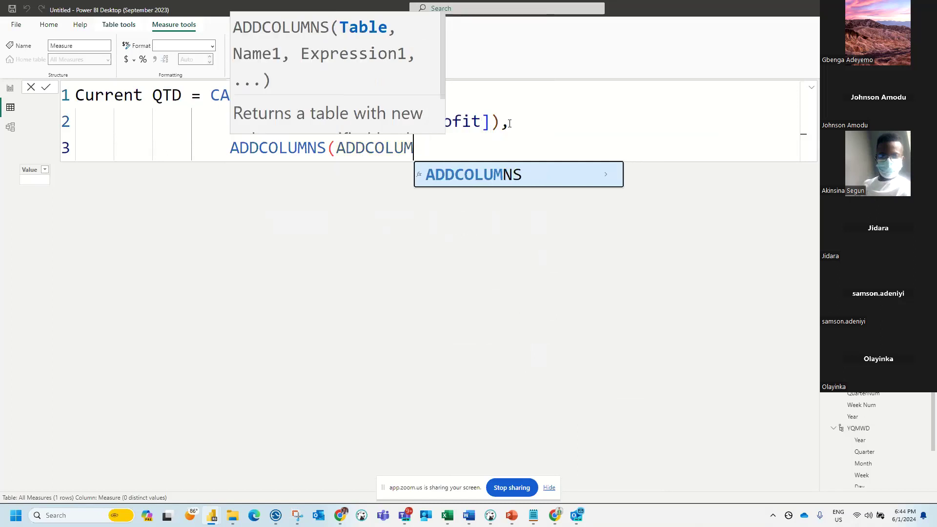
key(BackSpace)
key(BackSpace)
key(BackSpace)
key(BackSpace)
key(BackSpace)
key(BackSpace)
key(BackSpace)
key(BackSpace)
key(BackSpace)
key(BackSpace)
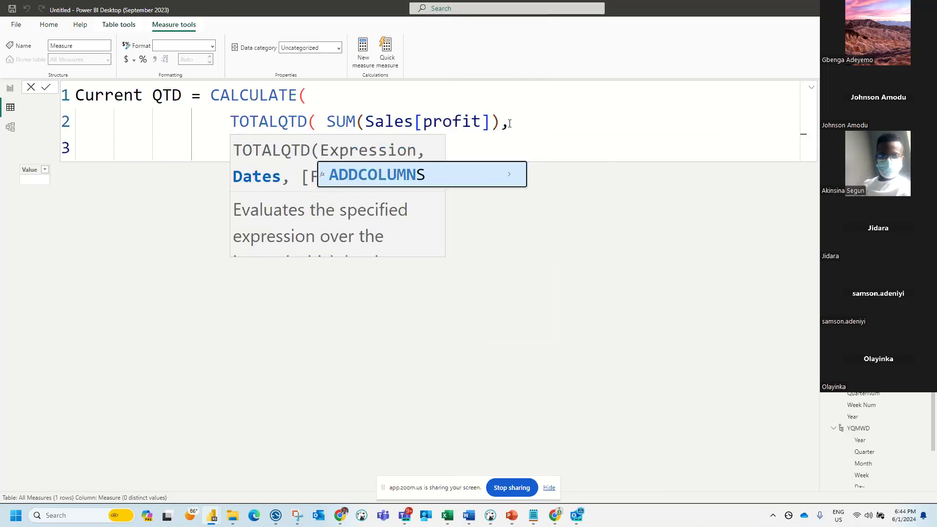
Step: Make the third line of the formula read DATESQTD(, deleting the leftover ADDCOLUMN text in front of it
click(456, 166)
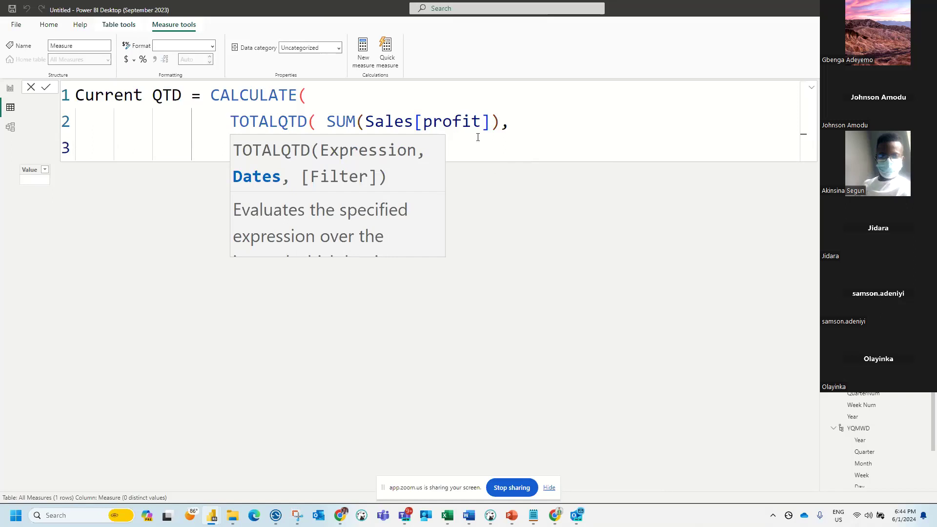
double_click(322, 152)
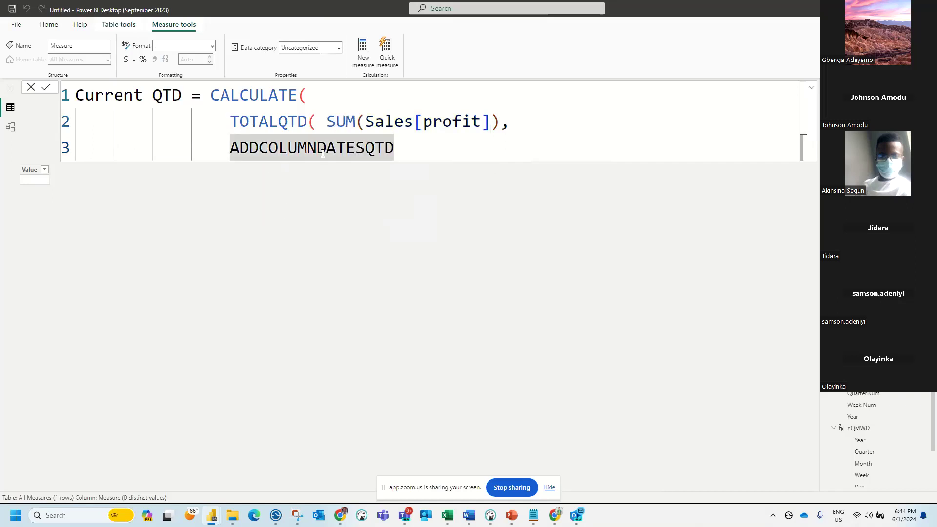
drag(317, 149, 229, 149)
key(BackSpace)
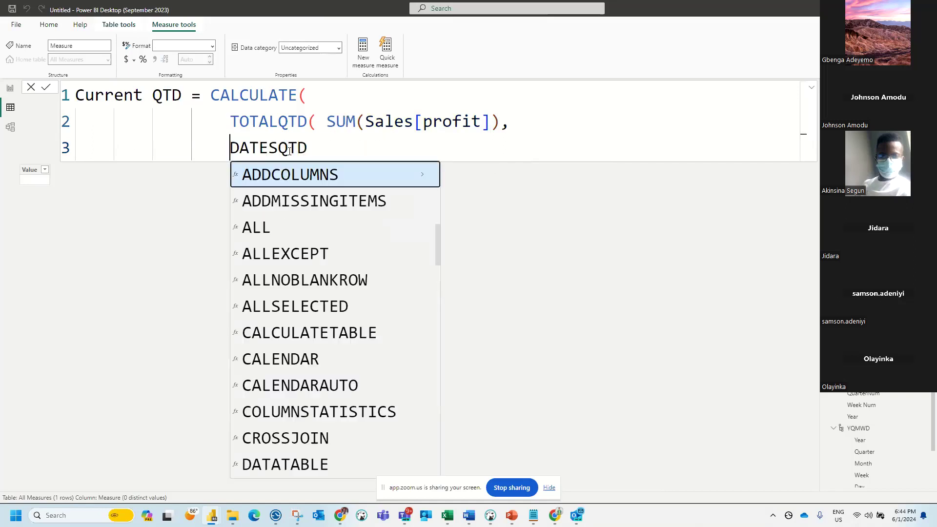
double_click(343, 149)
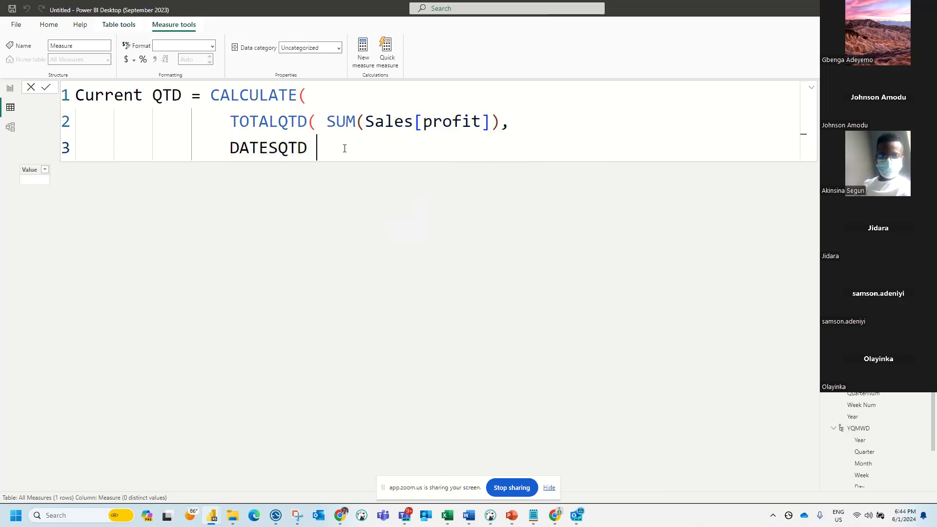
key(BackSpace)
text(()
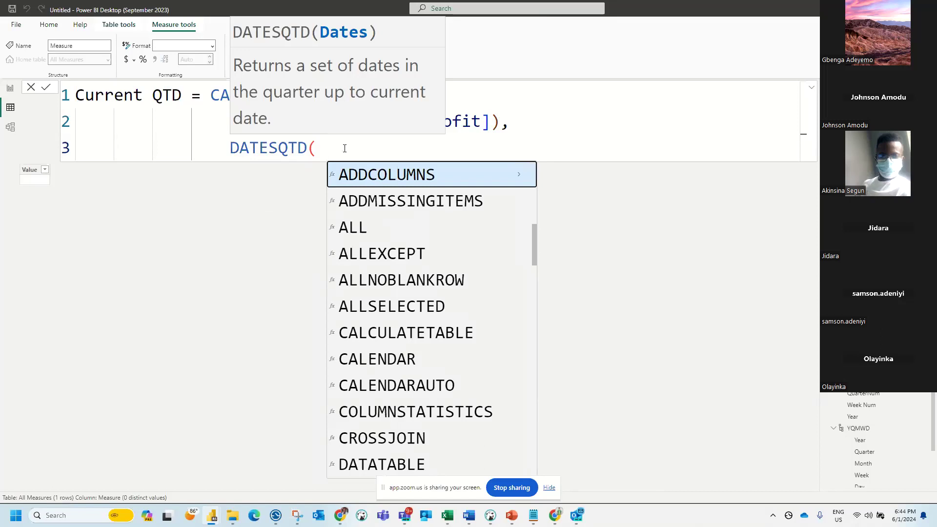
Step: Pass 'Date'[Date] to DATESQTD, close all three parentheses, and commit the Current QTD measure
text( date)
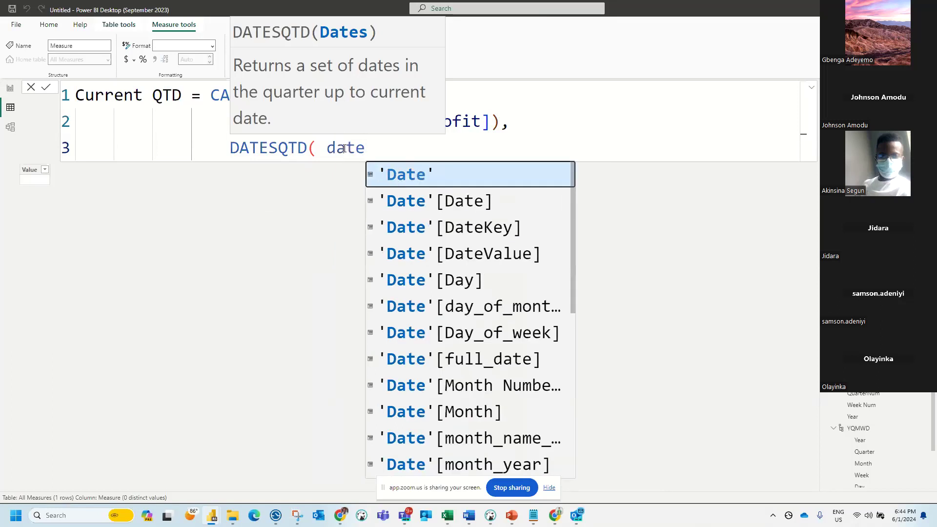
key(Down)
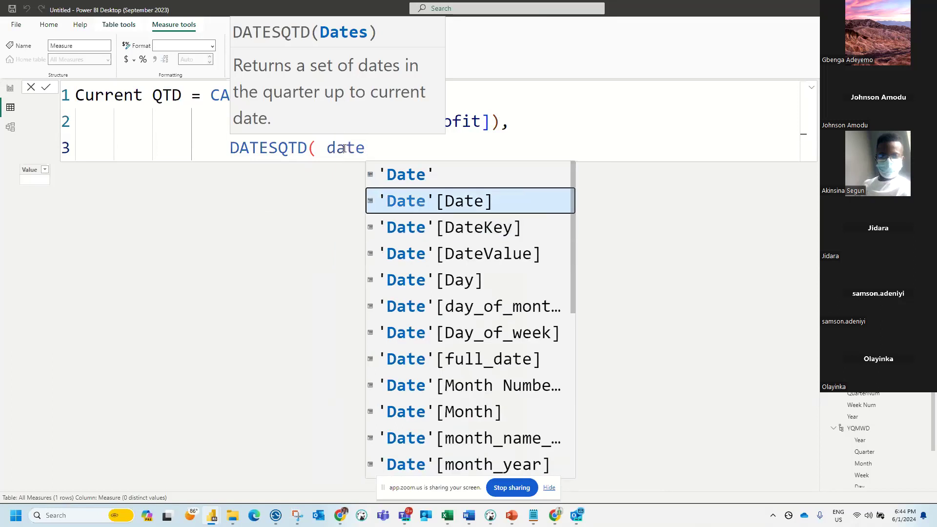
key(Tab)
text())
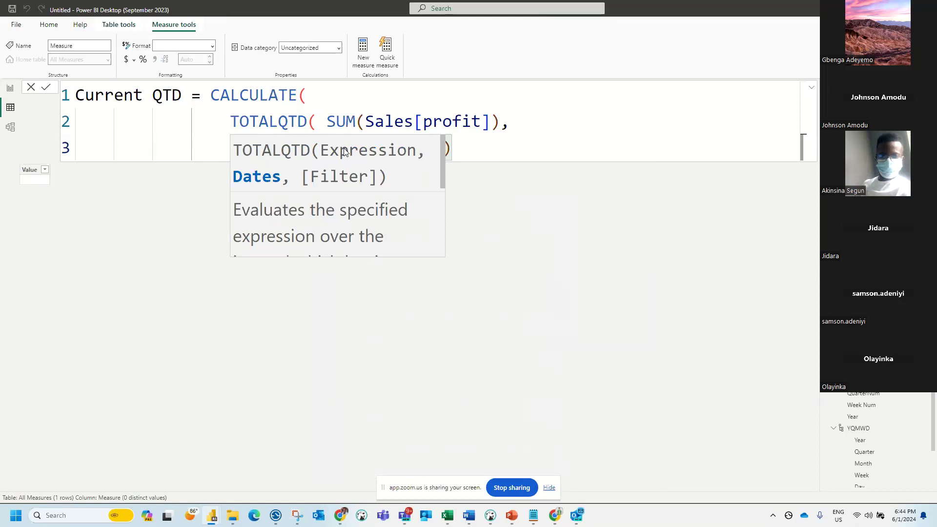
text()))
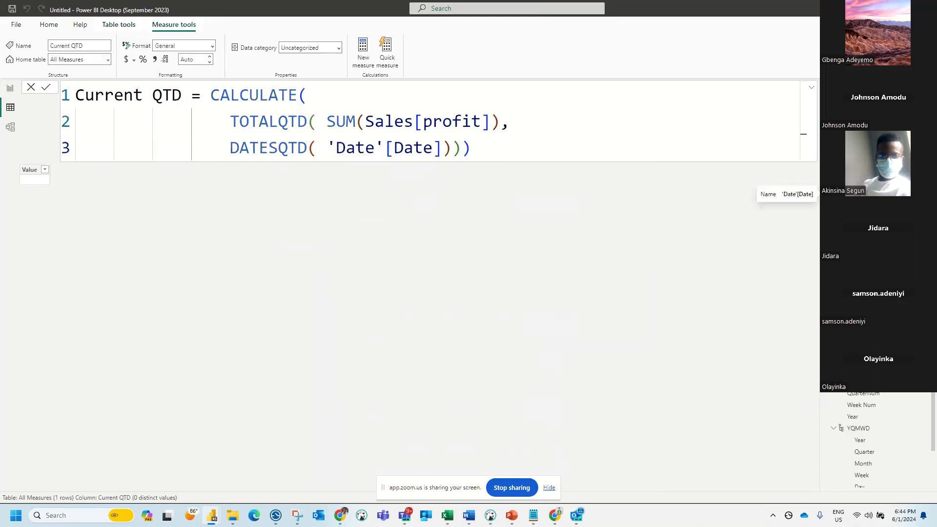
Step: Return to the report page and review the complete Current QTD formula at a larger text size
click(852, 194)
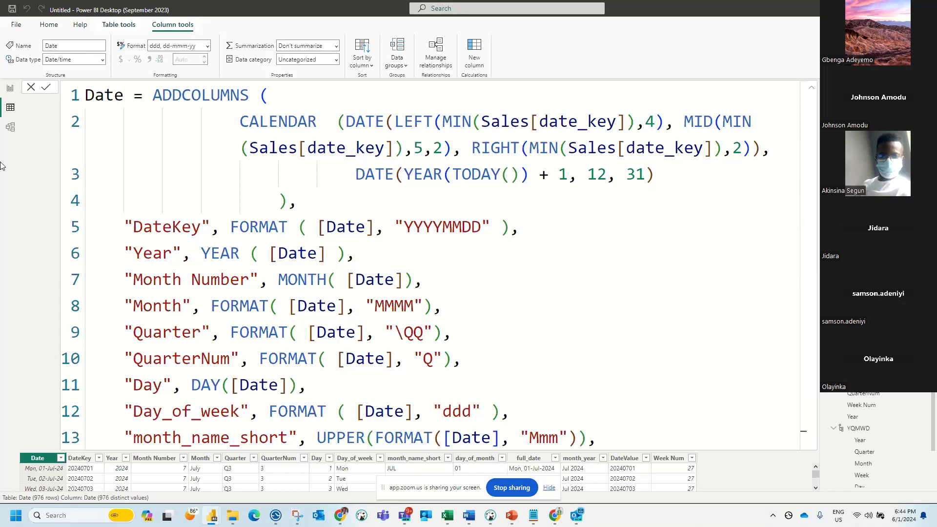
click(9, 89)
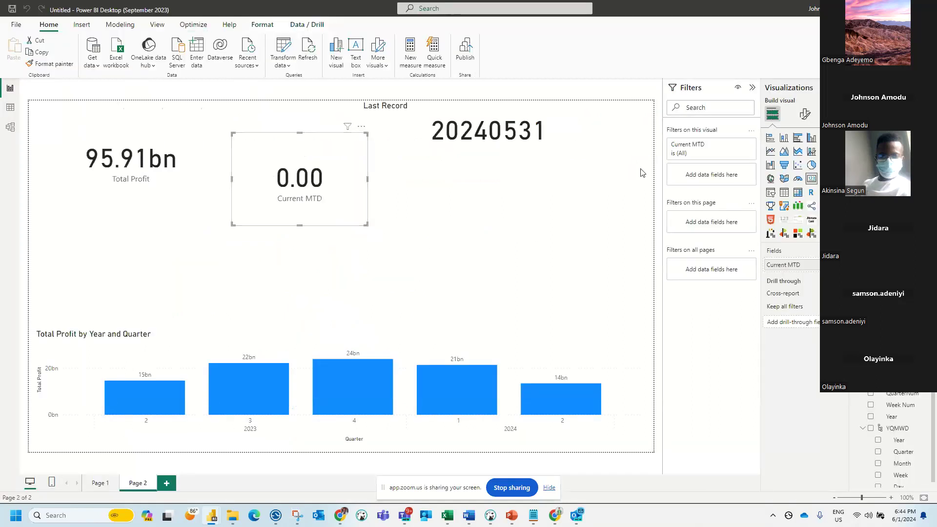
click(889, 152)
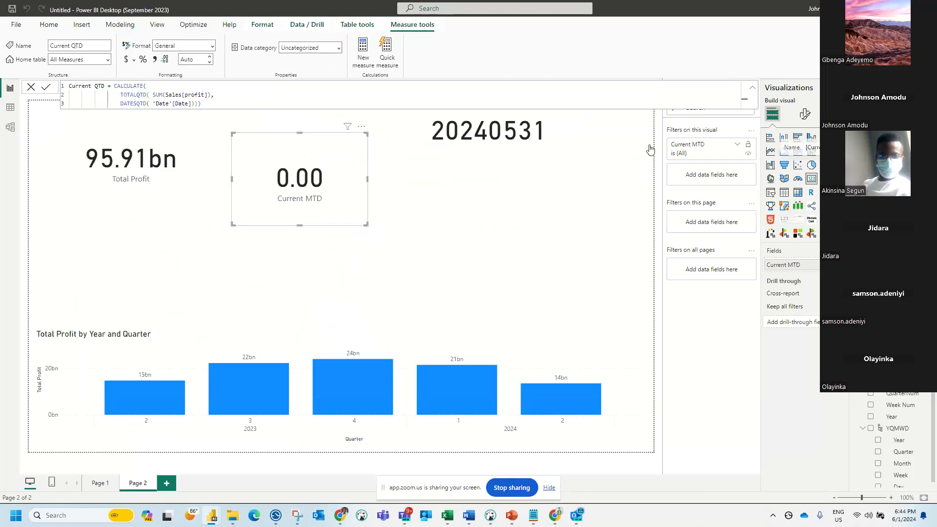
click(208, 106)
scroll(215, 102, up, 5)
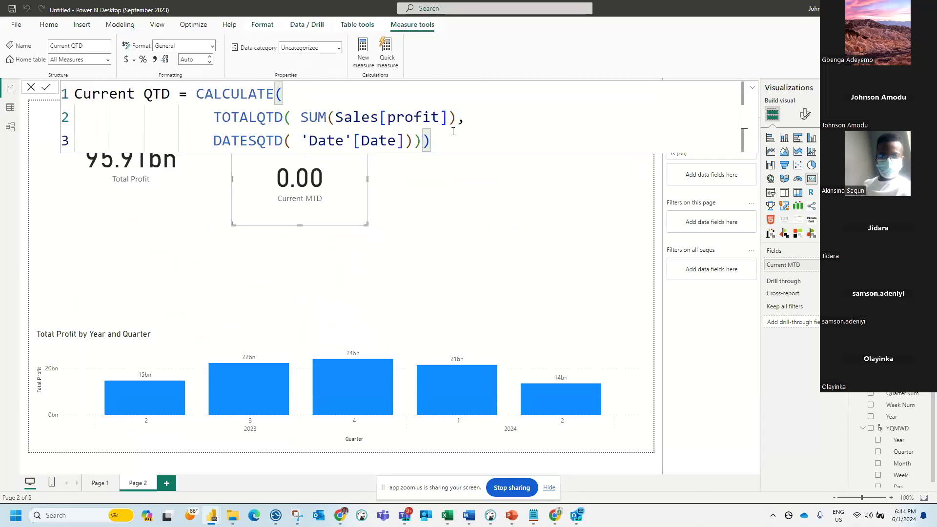
click(452, 201)
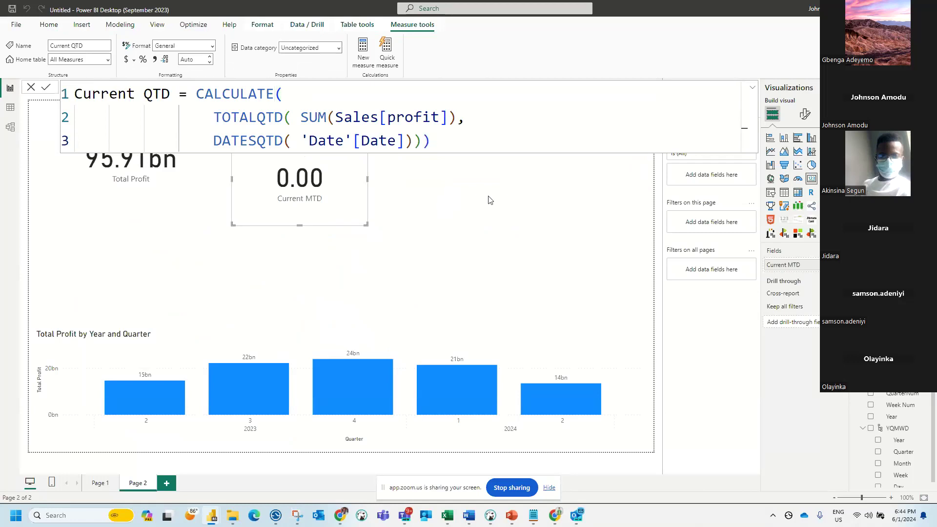
click(751, 89)
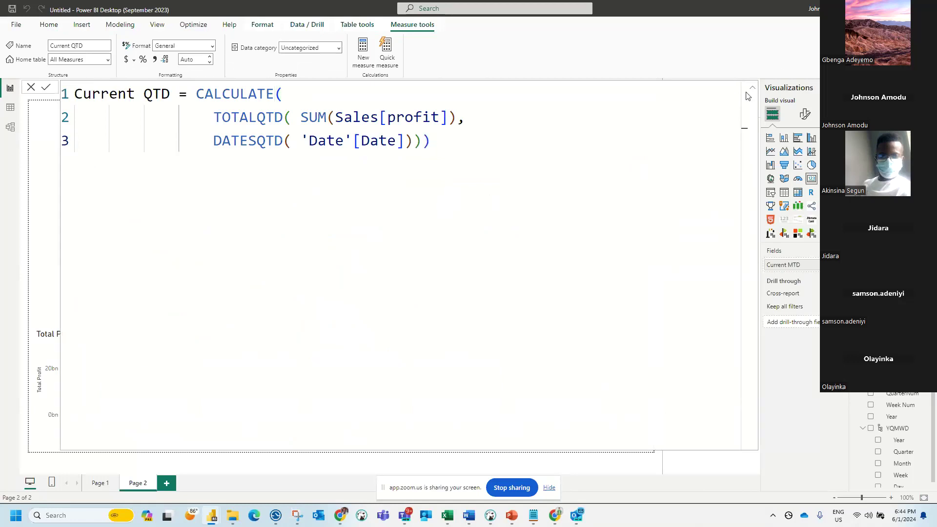
click(752, 88)
click(497, 218)
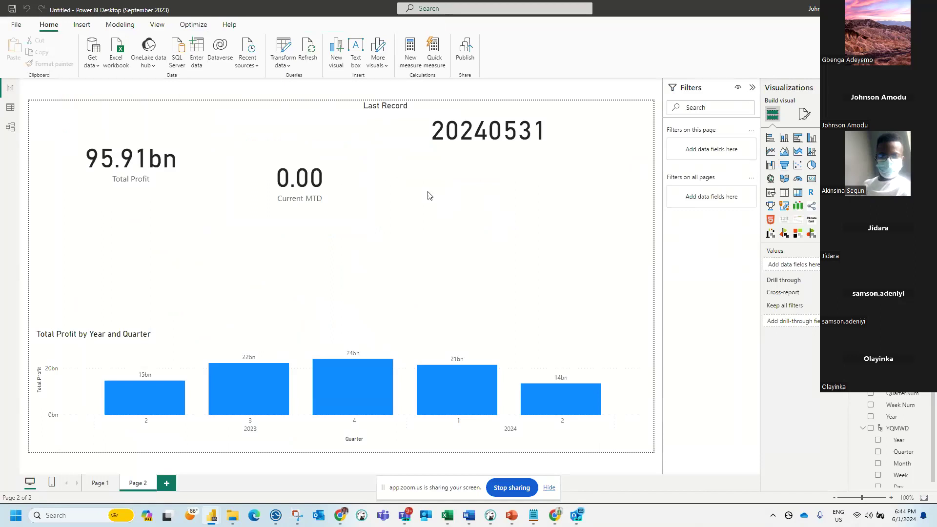
Step: Delete the Last Record card and rearrange the others, with a shortened Total Profit card at the page's upper right and Current MTD at the upper left
drag(305, 179, 278, 206)
click(461, 128)
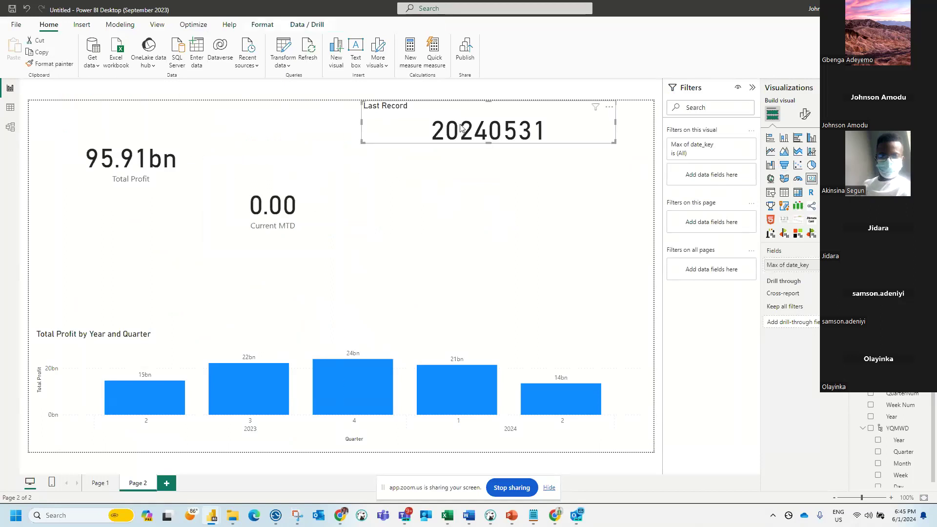
key(Delete)
drag(92, 146, 551, 146)
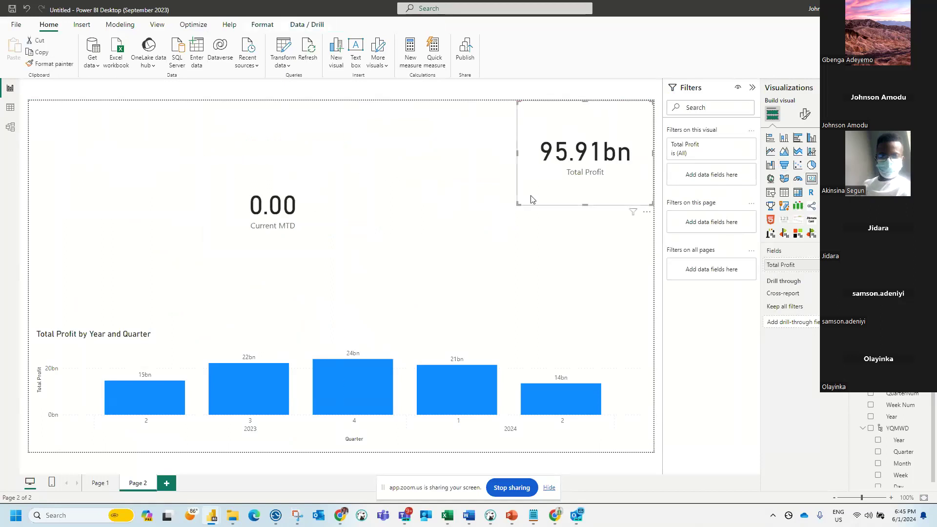
drag(585, 205, 596, 184)
drag(280, 205, 123, 146)
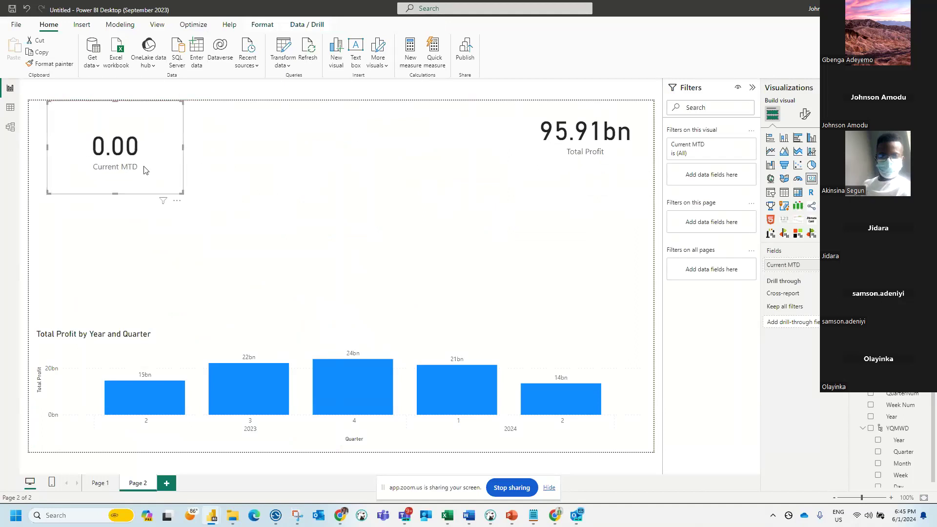
click(209, 235)
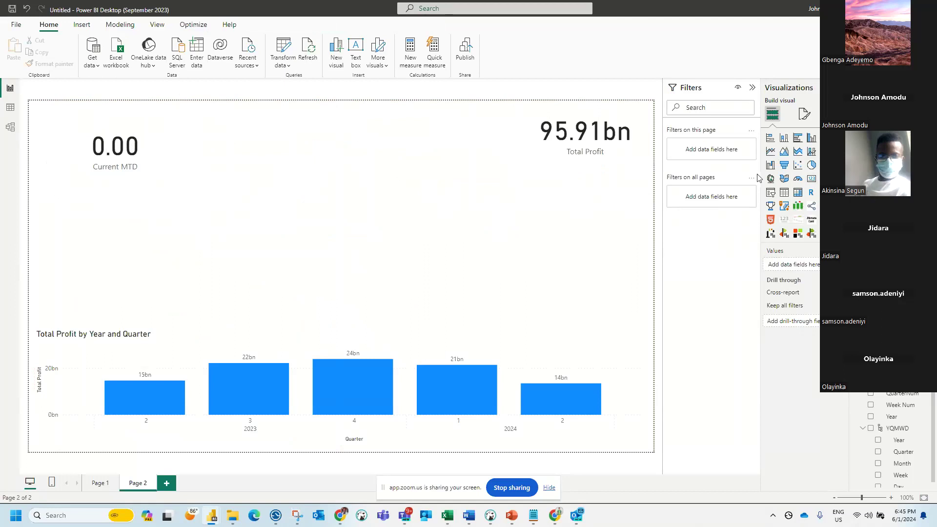
Step: Add a slightly enlarged card below the Current MTD card and display the Current QTD measure in it
click(811, 178)
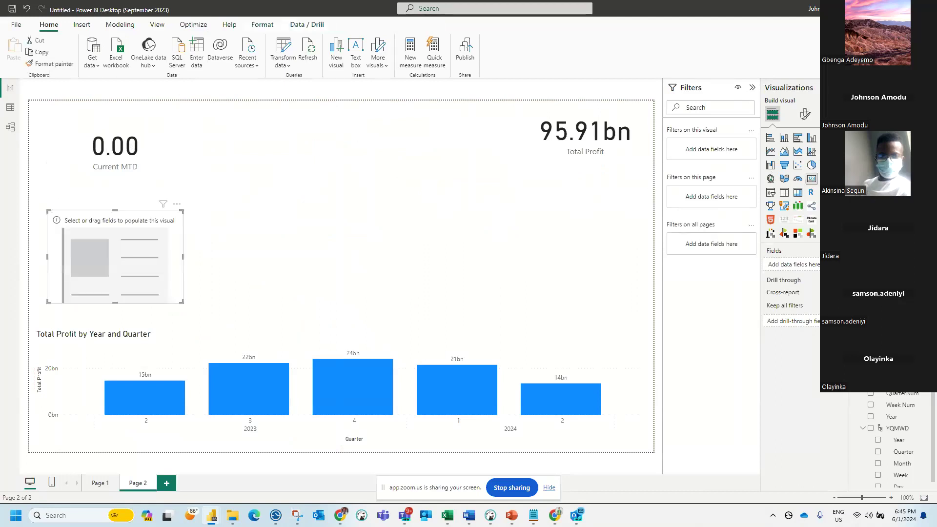
drag(104, 272, 104, 266)
drag(182, 297, 188, 305)
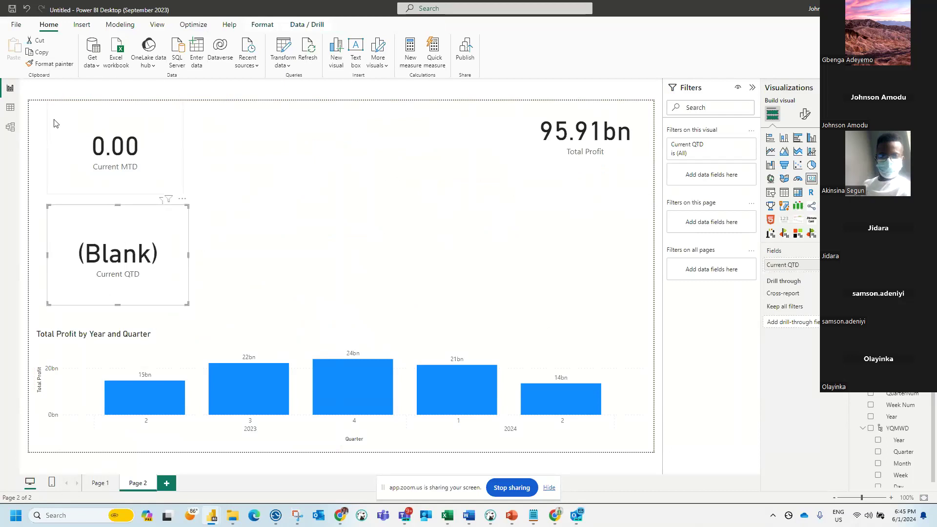
Step: Inspect the columns, cardinality and cross-filter direction of the relationship between the Sales and Date tables
click(10, 127)
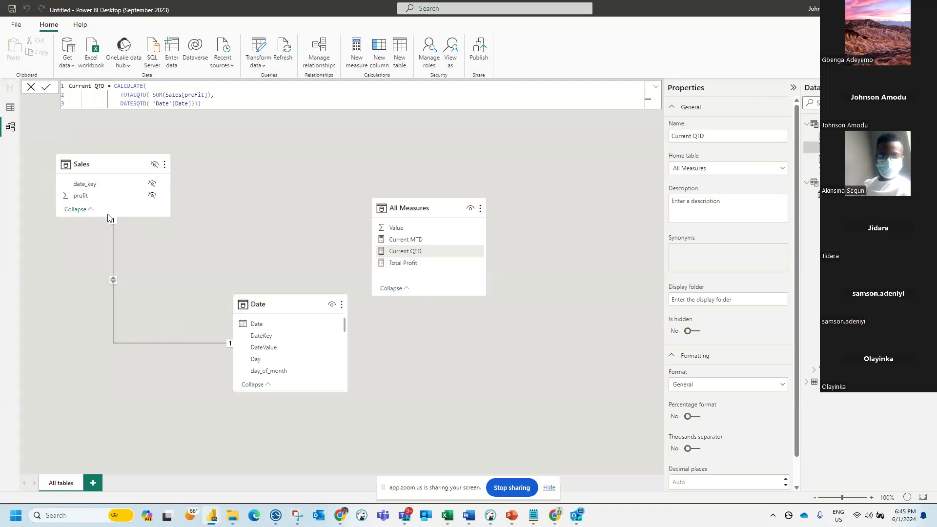
click(113, 280)
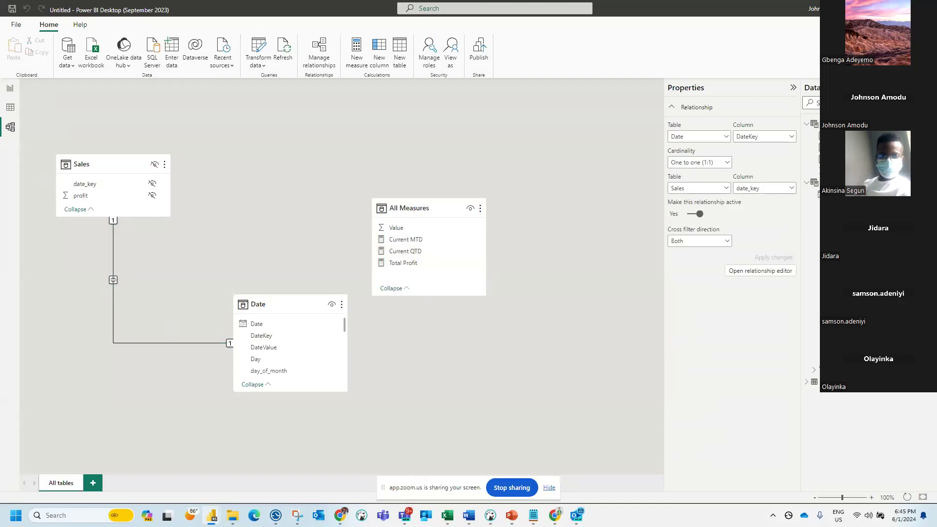
click(10, 88)
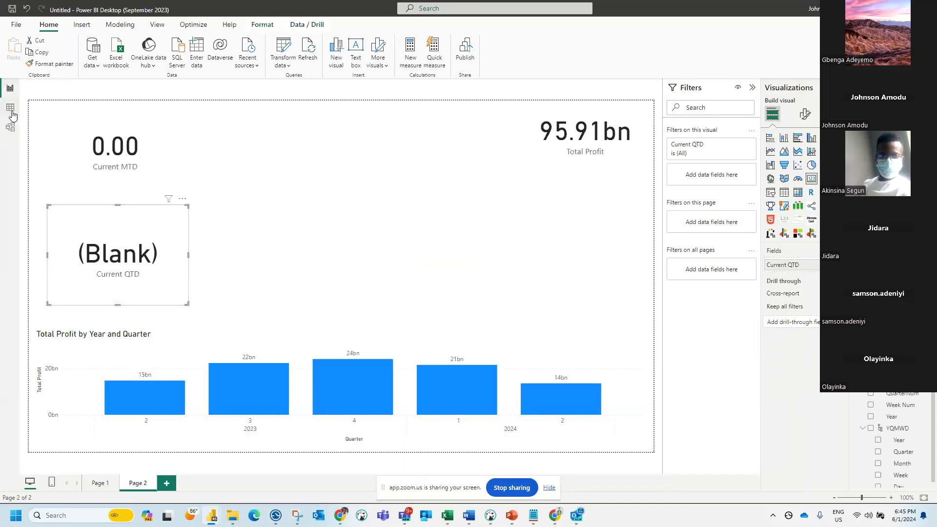
Step: Open the Sales table's data and turn off its Hide in report view setting
click(10, 108)
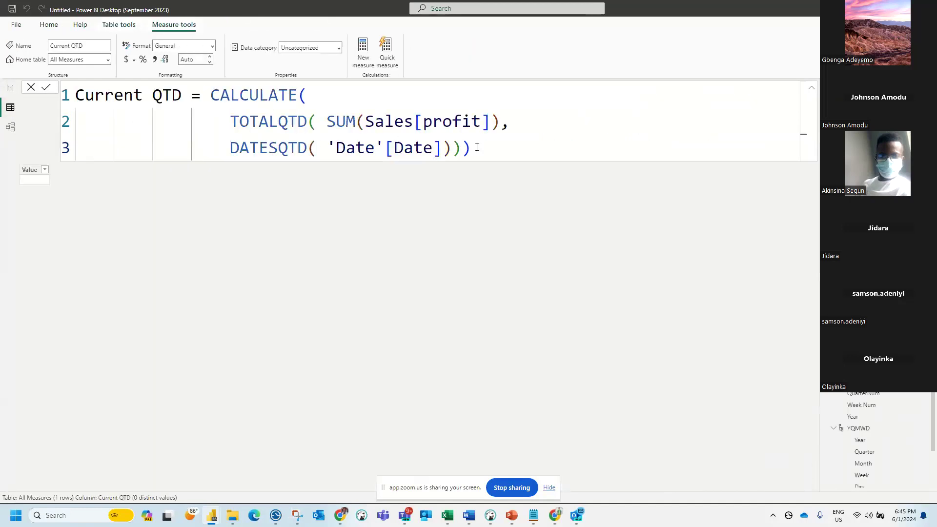
click(481, 147)
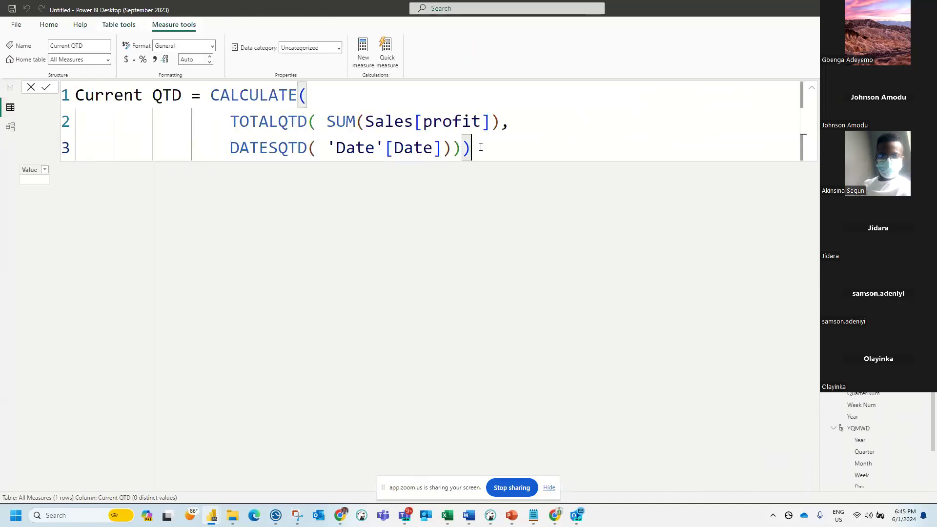
scroll(882, 438, down, 2)
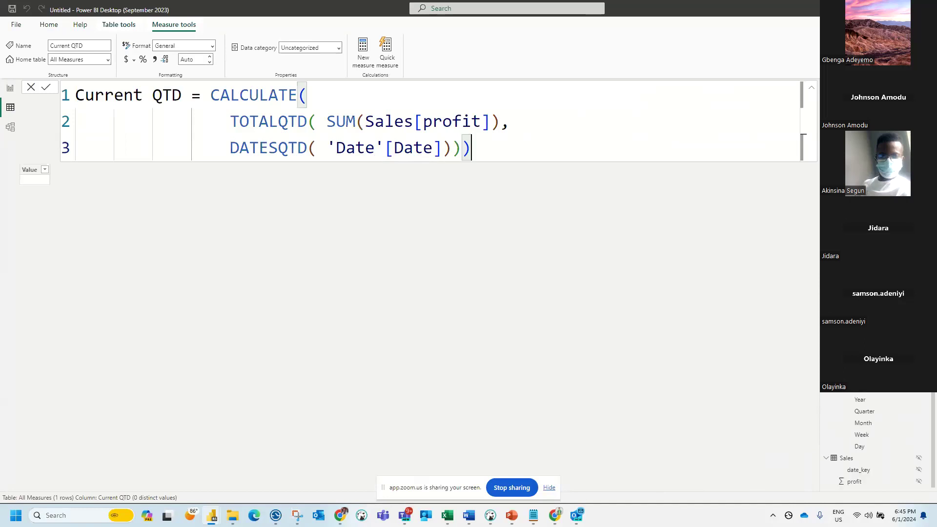
click(867, 462)
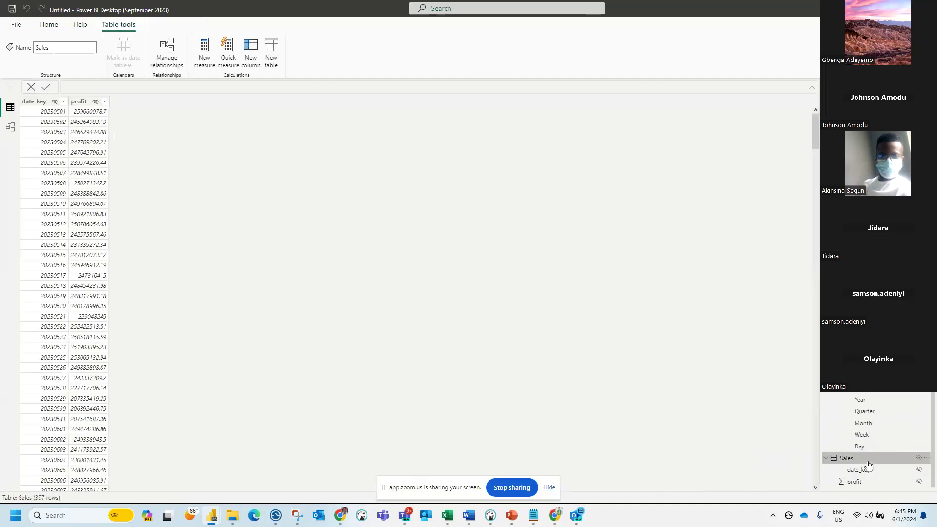
scroll(46, 194, down, 6)
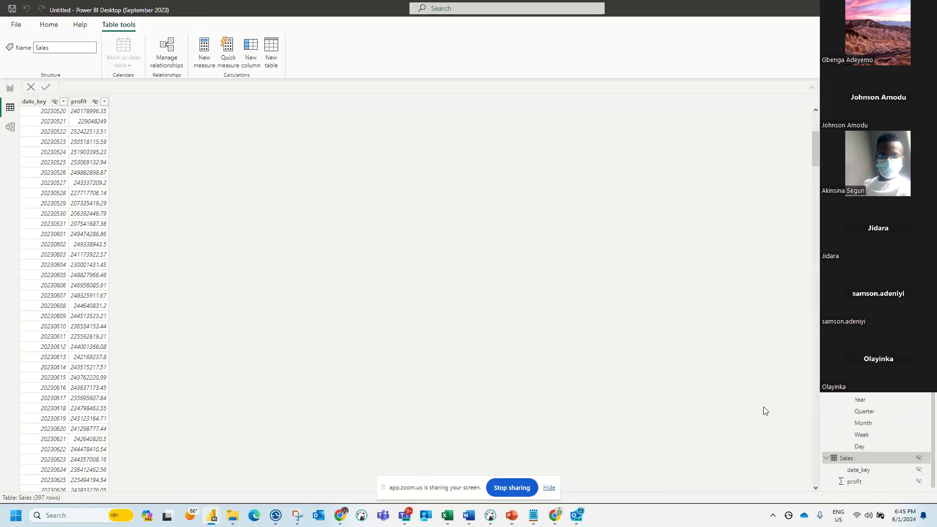
right_click(925, 458)
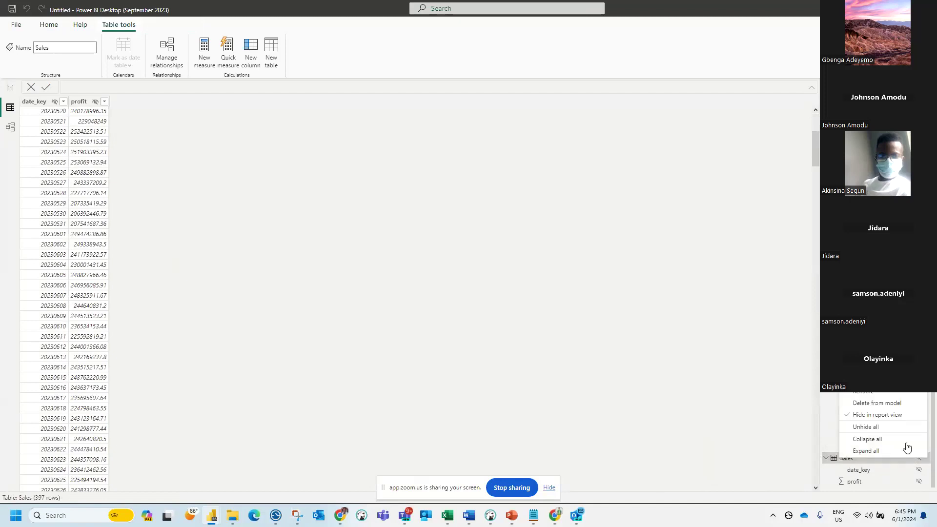
click(879, 415)
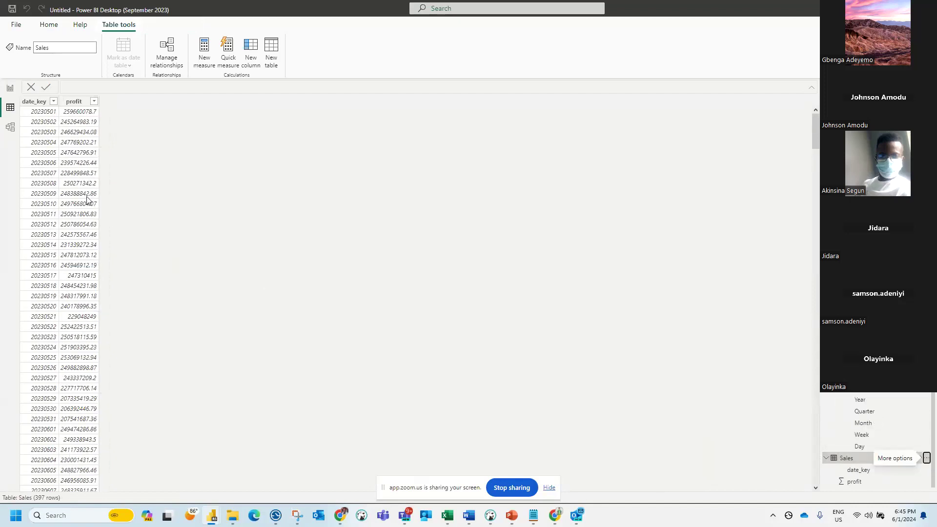
Step: Recheck the Sales and Date relationship in the model, and move the Current QTD card to the left edge of the report page
click(11, 127)
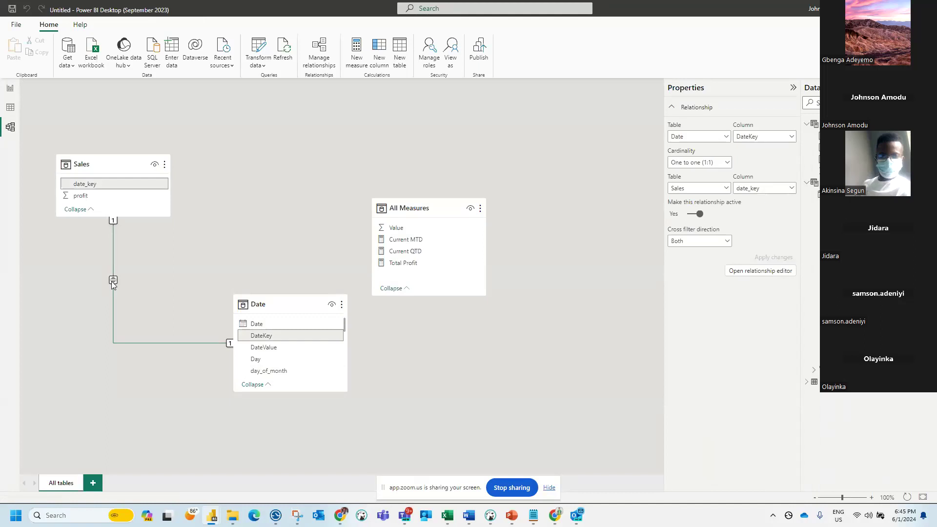
click(9, 88)
drag(136, 251, 117, 236)
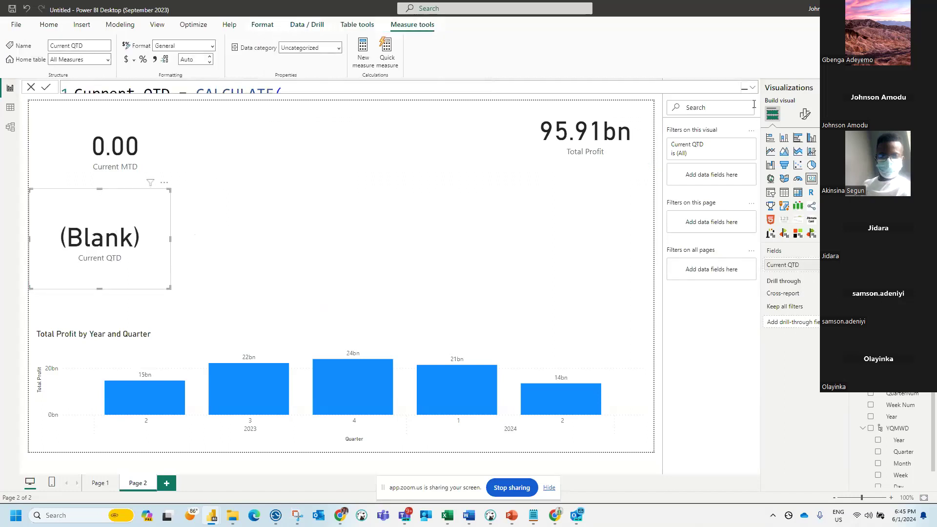
Step: Review the Current QTD formula against the profit column of the Sales table and return to the report
click(753, 89)
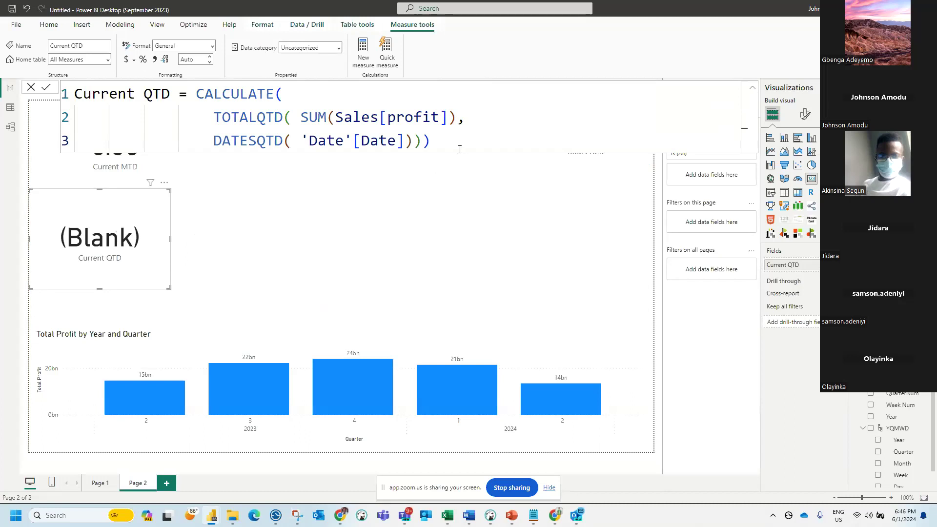
click(458, 147)
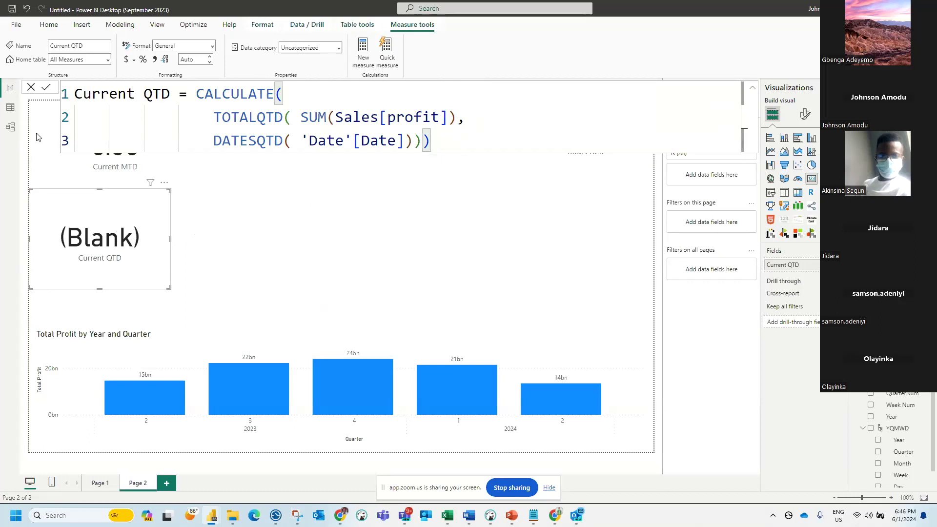
click(9, 114)
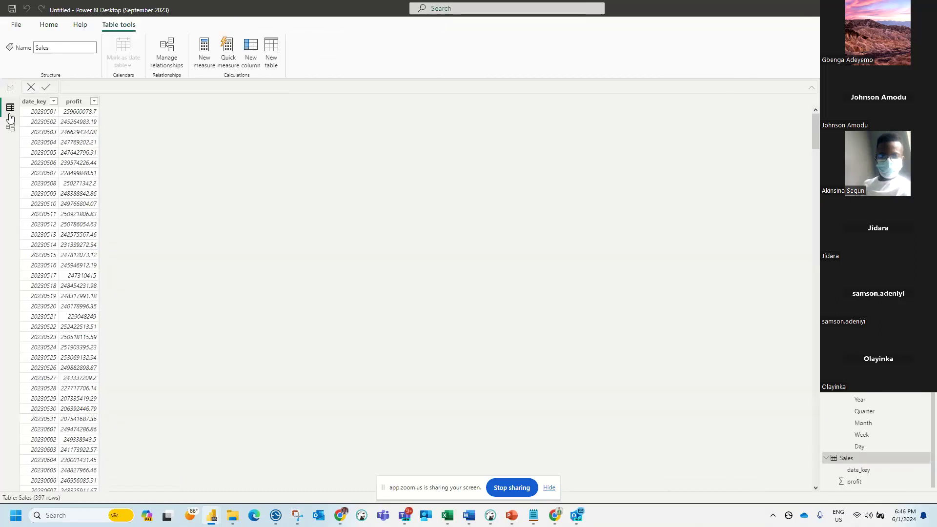
click(72, 101)
click(9, 89)
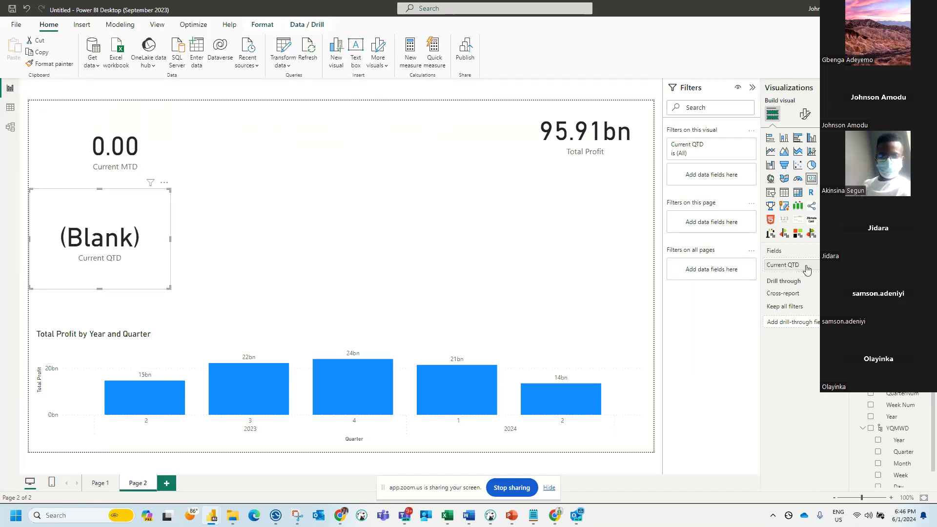
Step: Insert a table visual beside the Current QTD card and stretch it down to the top of the bar chart
click(373, 342)
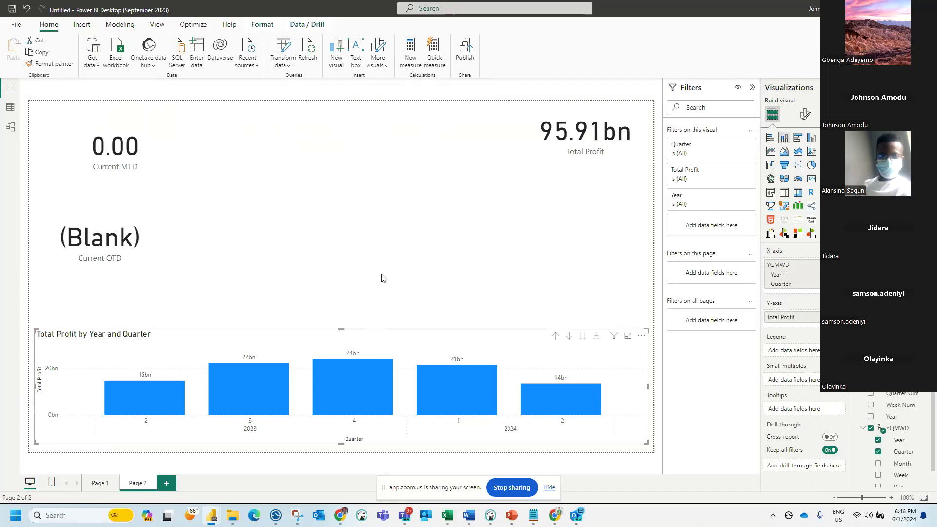
click(387, 244)
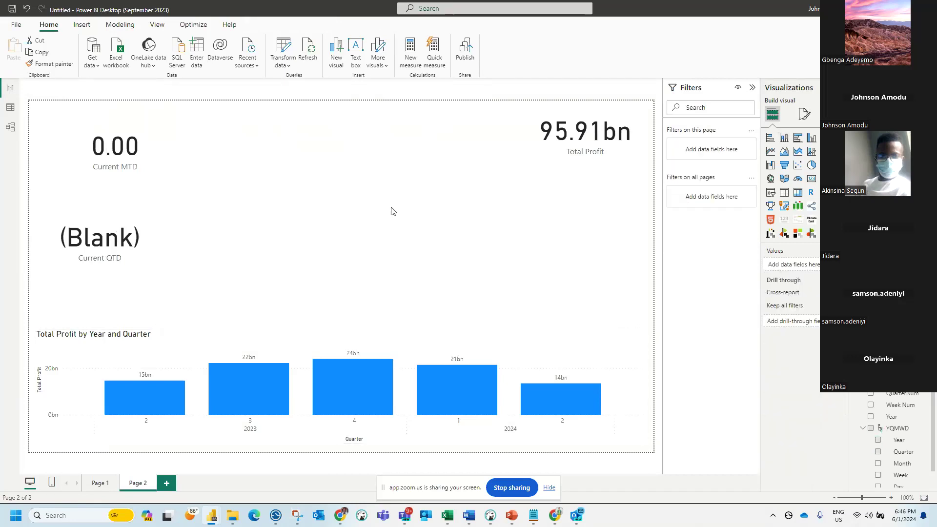
click(784, 193)
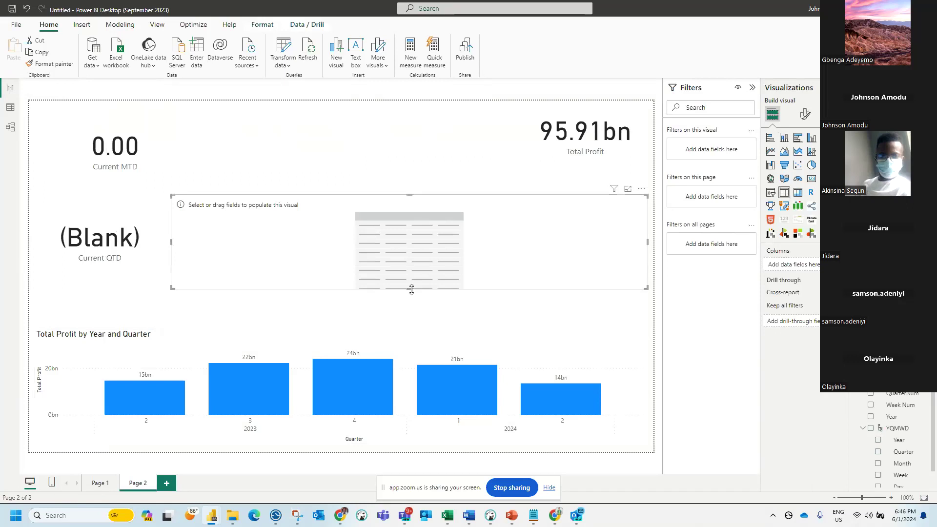
drag(373, 288, 406, 337)
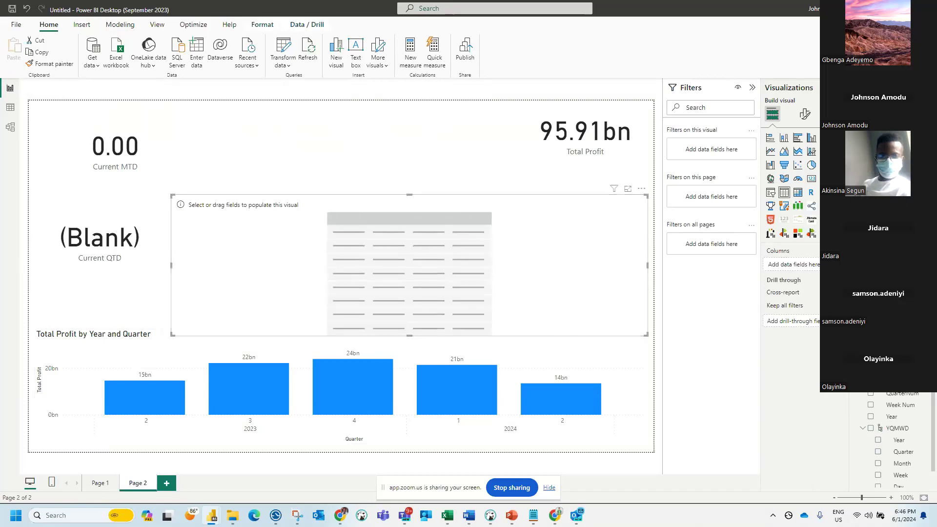
Step: Fill the table visual with the Date hierarchy and Total Profit, and scroll through its daily rows
click(871, 335)
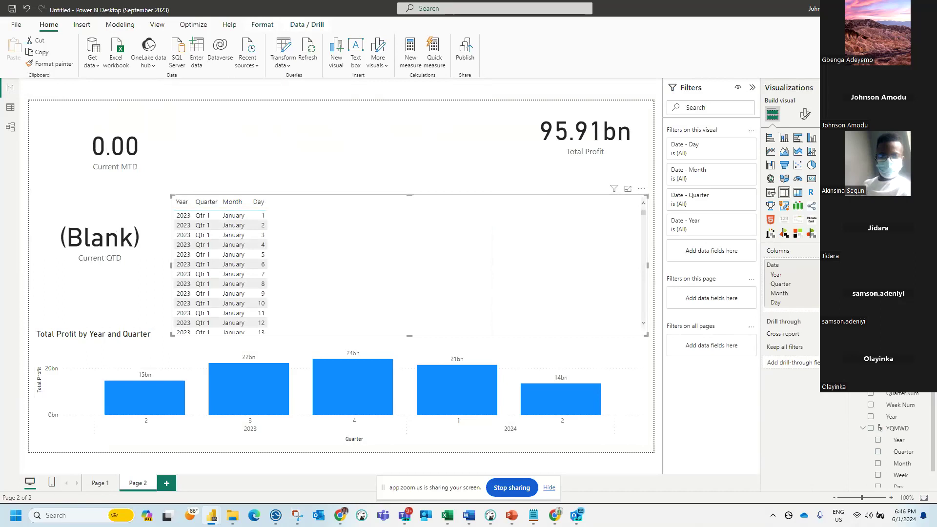
click(871, 288)
scroll(358, 284, down, 17)
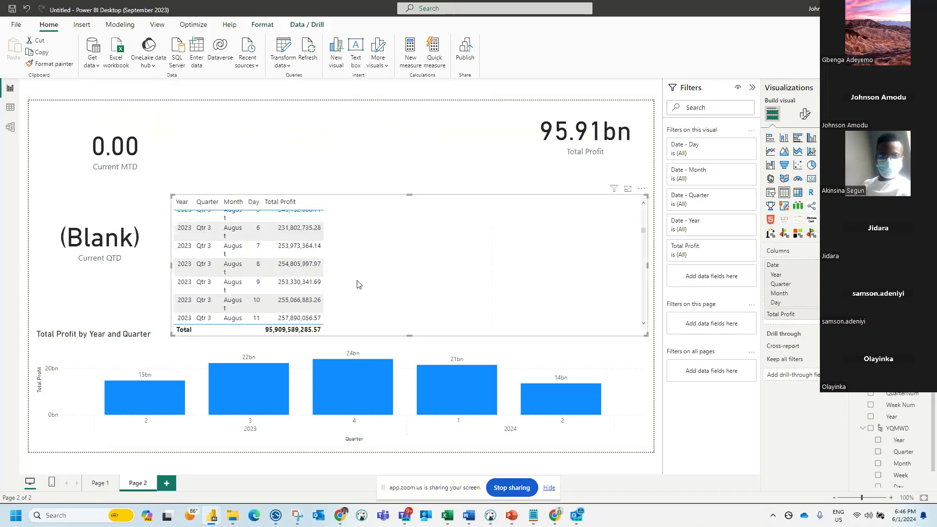
Step: Look further through the table visual's daily rows and open the Current QTD card's formatting options
scroll(358, 285, down, 4)
click(98, 244)
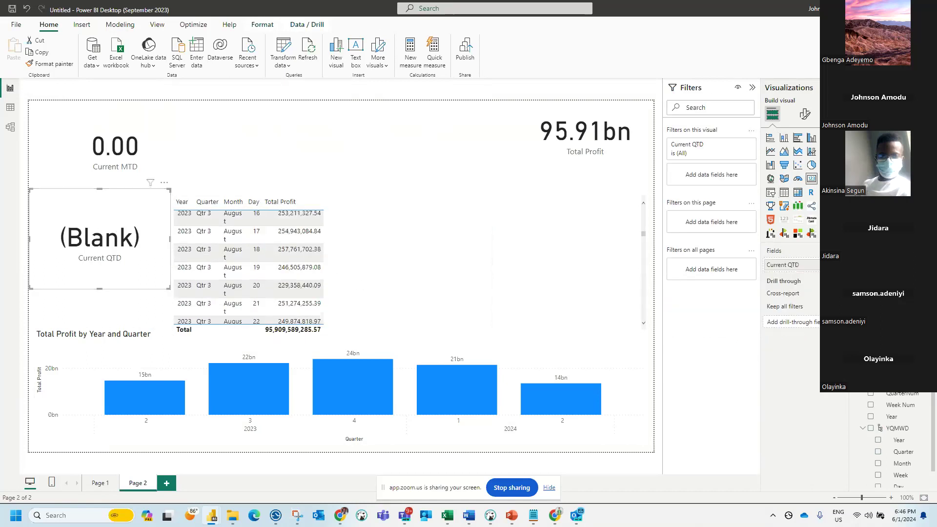
click(805, 113)
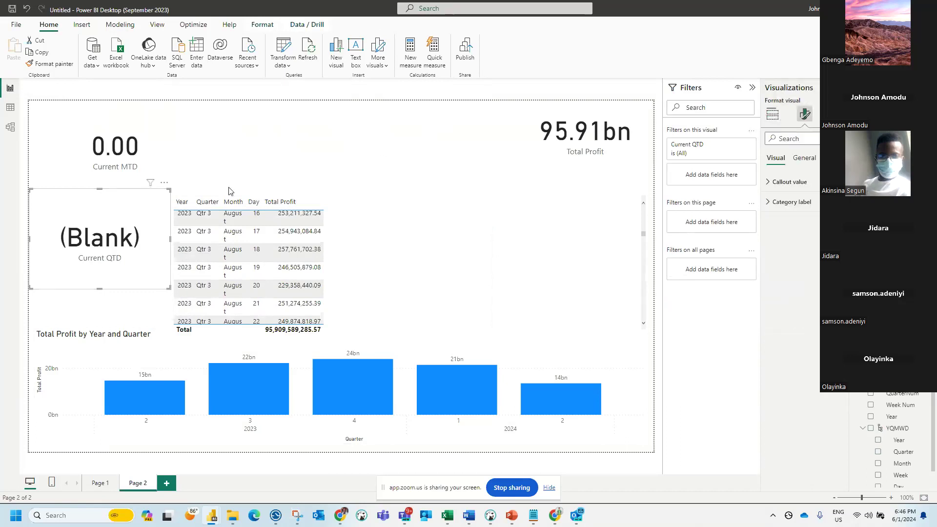
Step: Replace SUM(Sales[profit]) with [Total Profit] in the Current QTD formula, commit it and return to the report
click(11, 107)
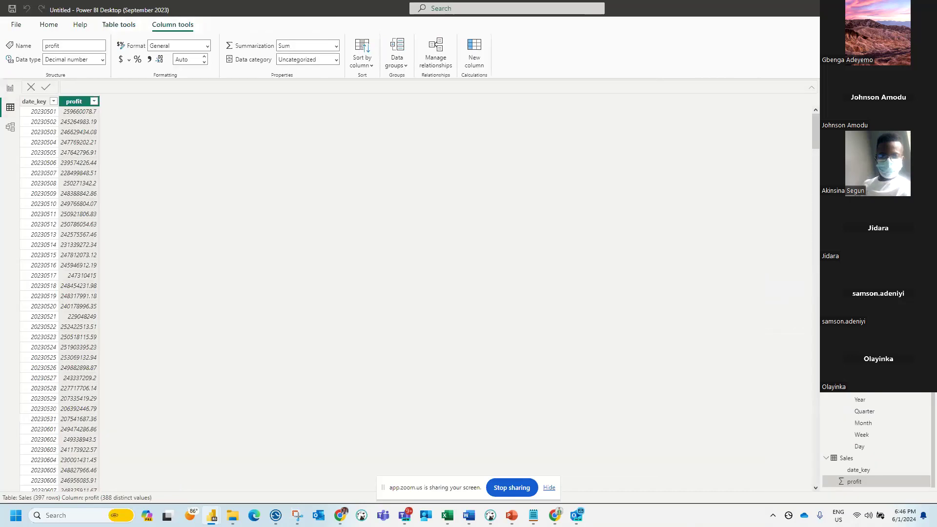
scroll(876, 439, up, 1)
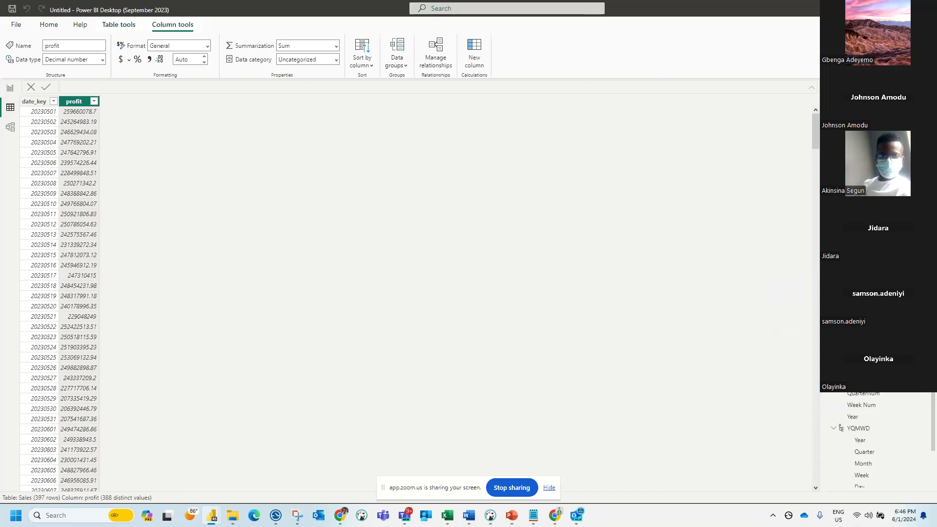
click(867, 195)
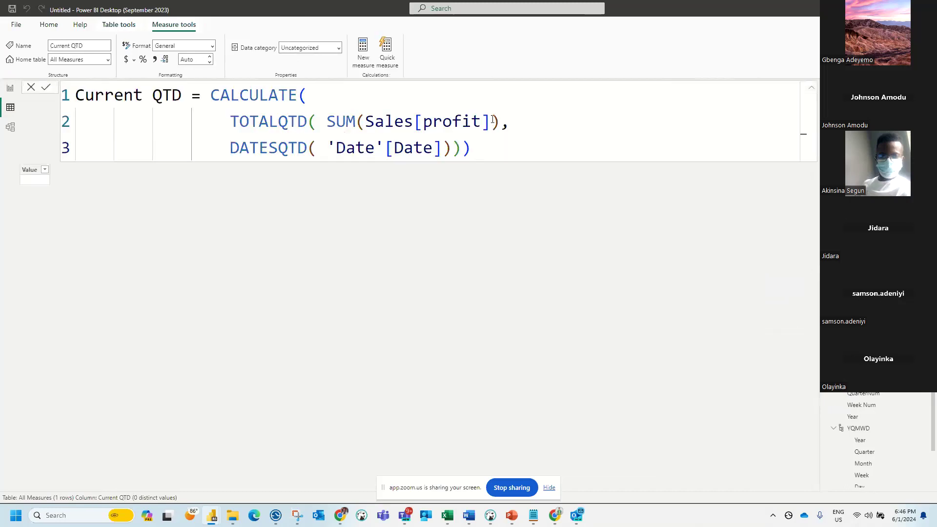
drag(498, 121, 330, 123)
text(total,)
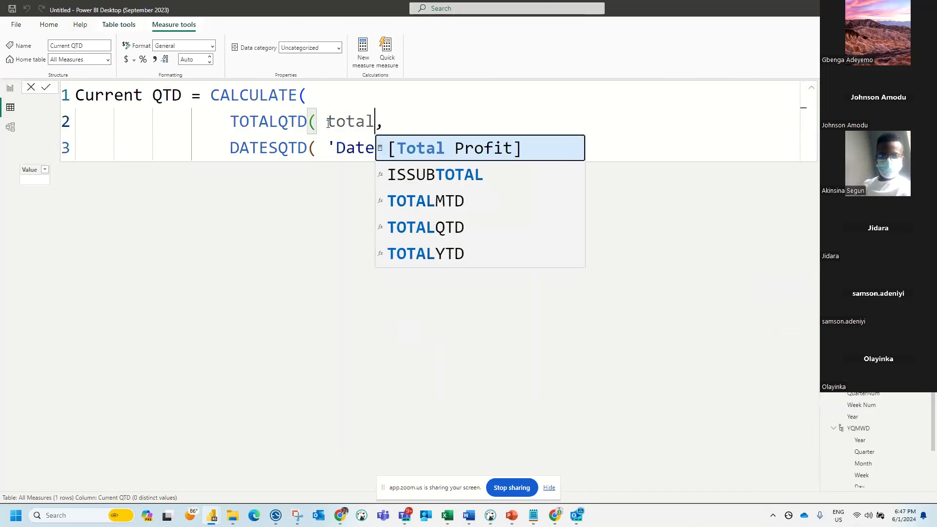
key(Tab)
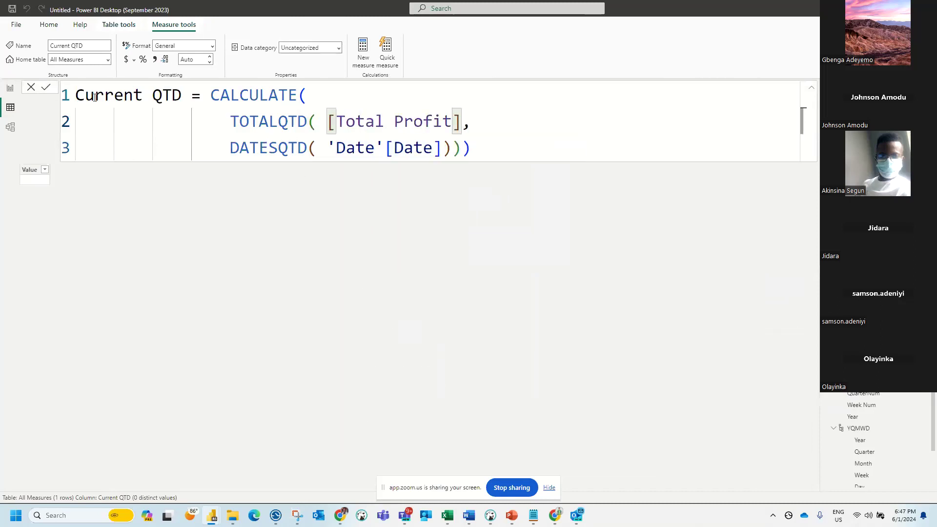
click(47, 90)
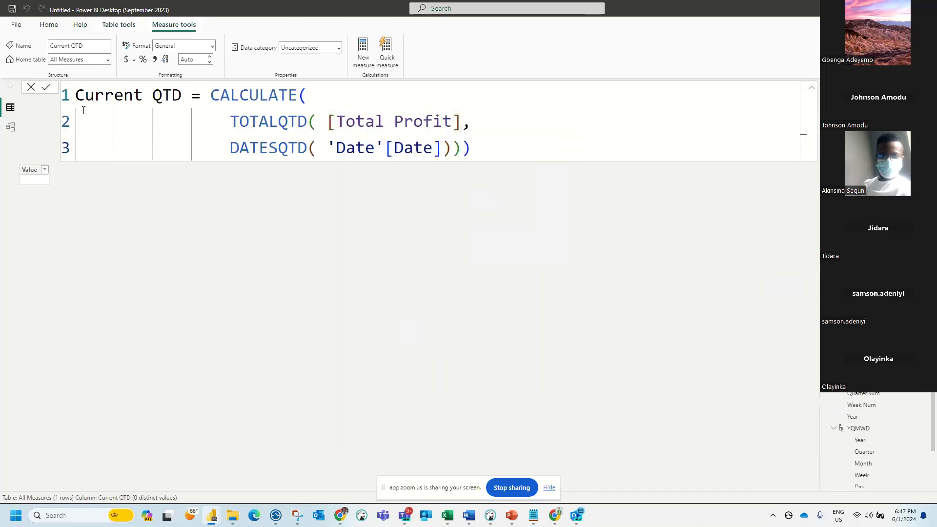
click(8, 90)
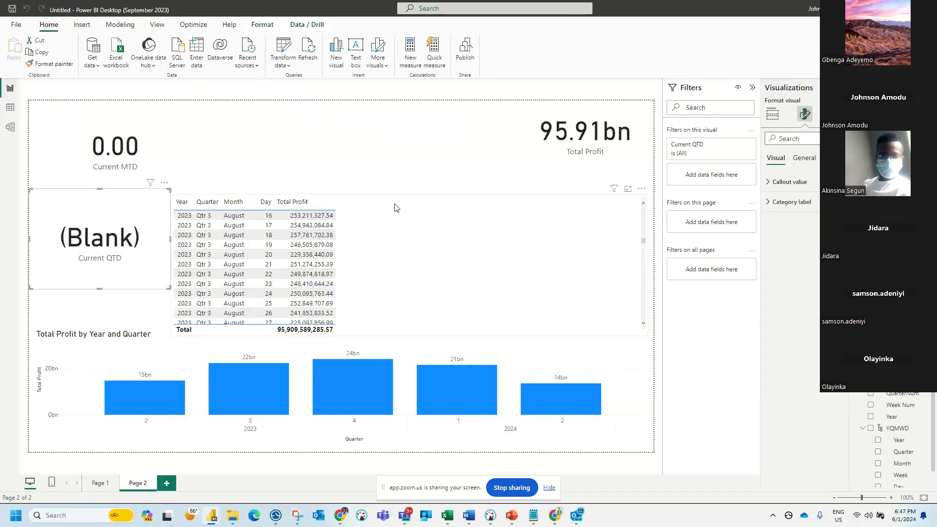
Step: Move the table visual slightly up the page and scroll to its last daily rows
click(440, 189)
scroll(446, 254, down, 10)
scroll(448, 258, down, 20)
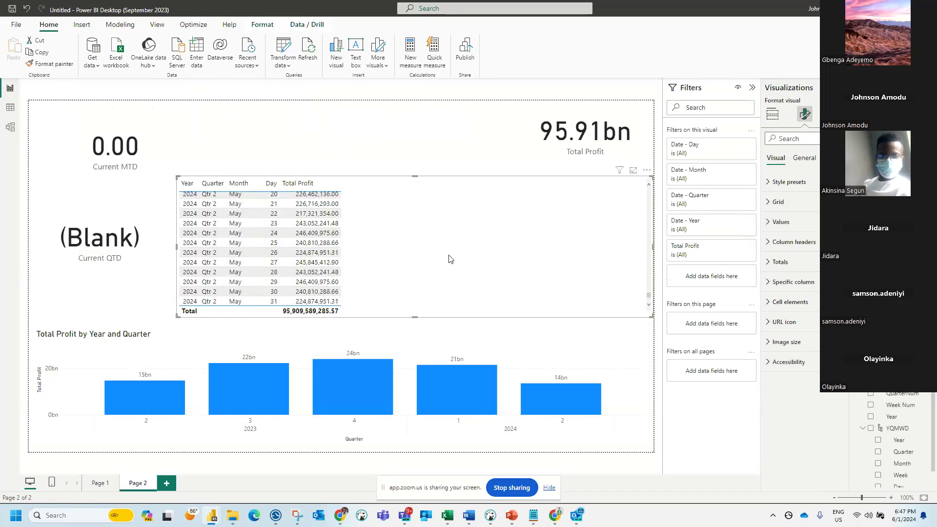
Step: Check the Current QTD card's general format settings and its assigned field
click(66, 216)
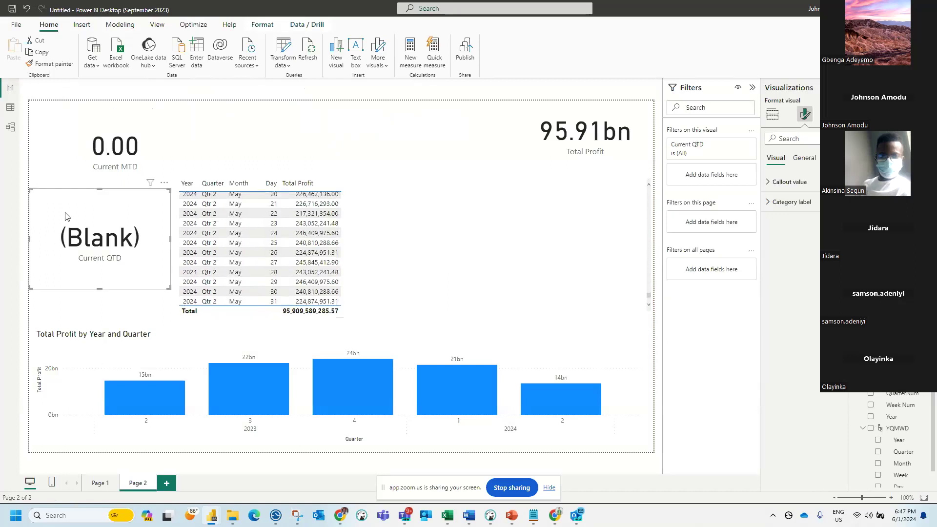
click(805, 159)
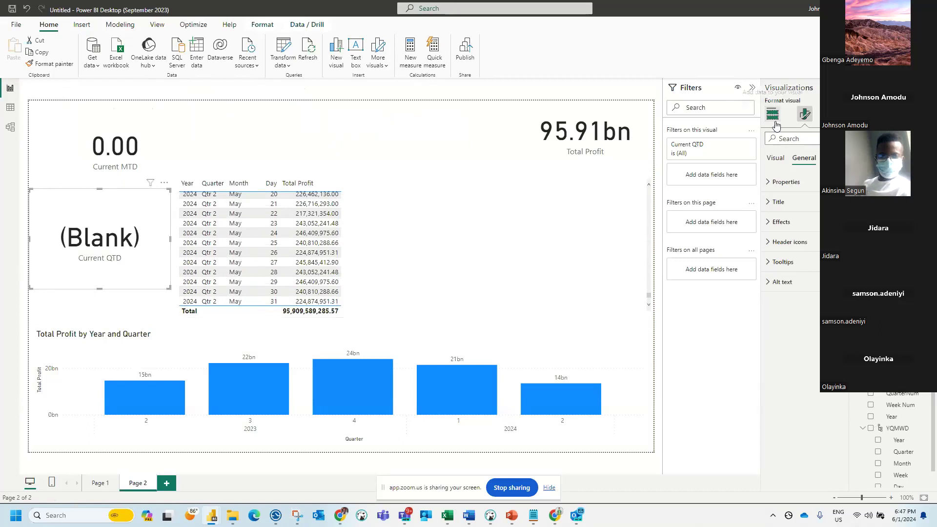
click(774, 119)
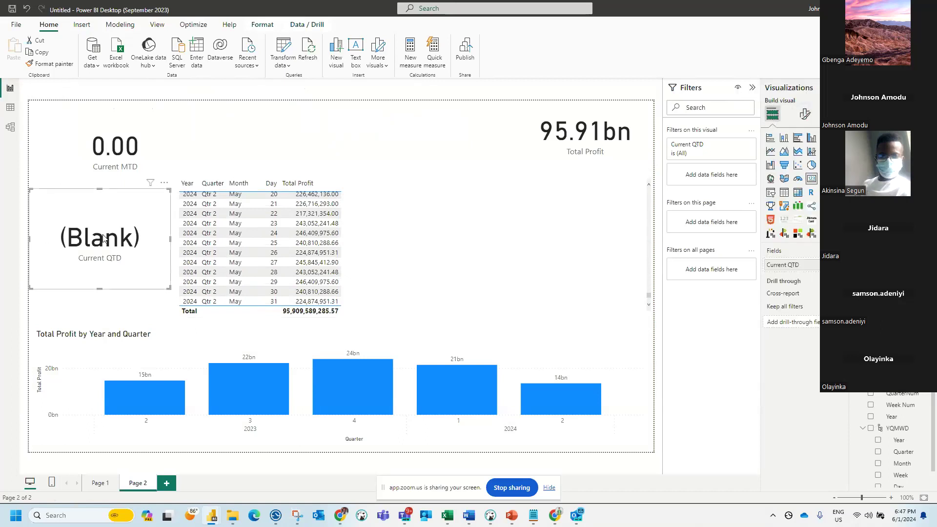
Step: Change TOTALQTD to TOTALYTD and DATESQTD to DATESYTD in the Current QTD formula
click(11, 109)
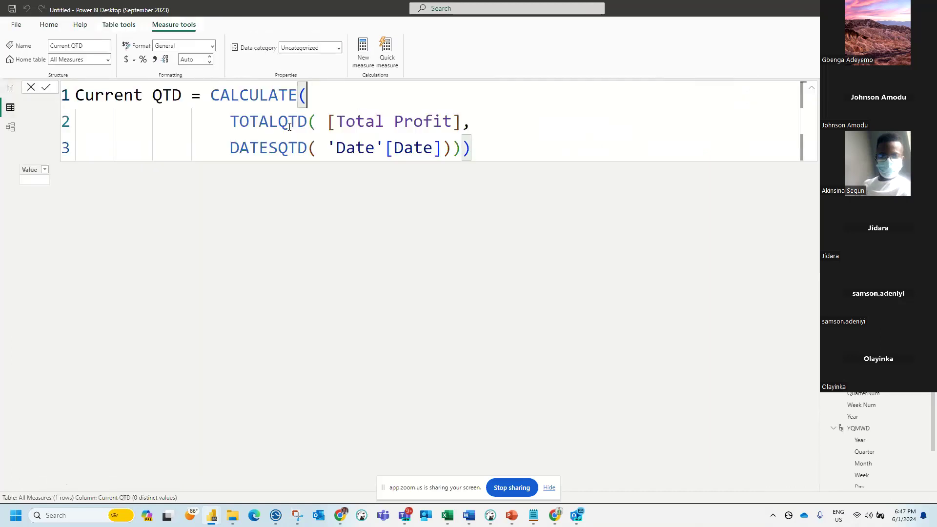
click(289, 126)
key(BackSpace)
text(Y)
key(Down)
key(BackSpace)
text(Y)
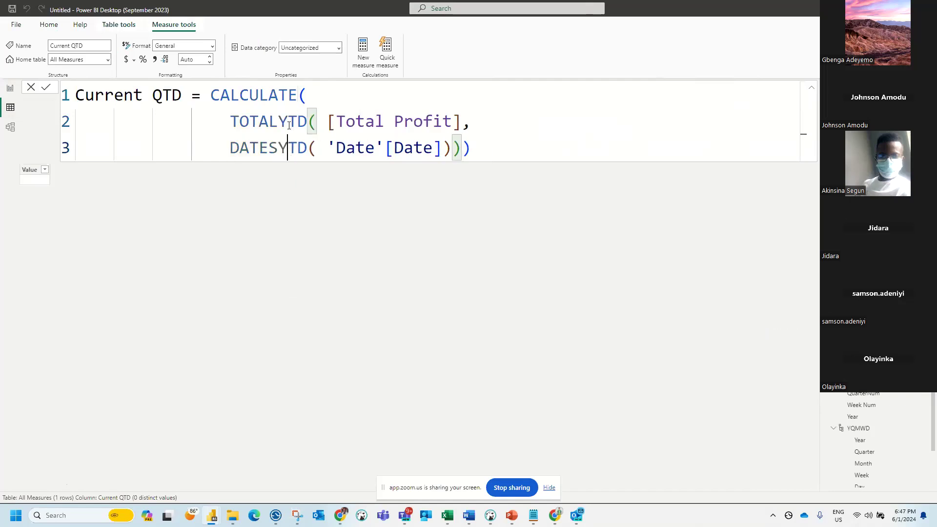
click(289, 126)
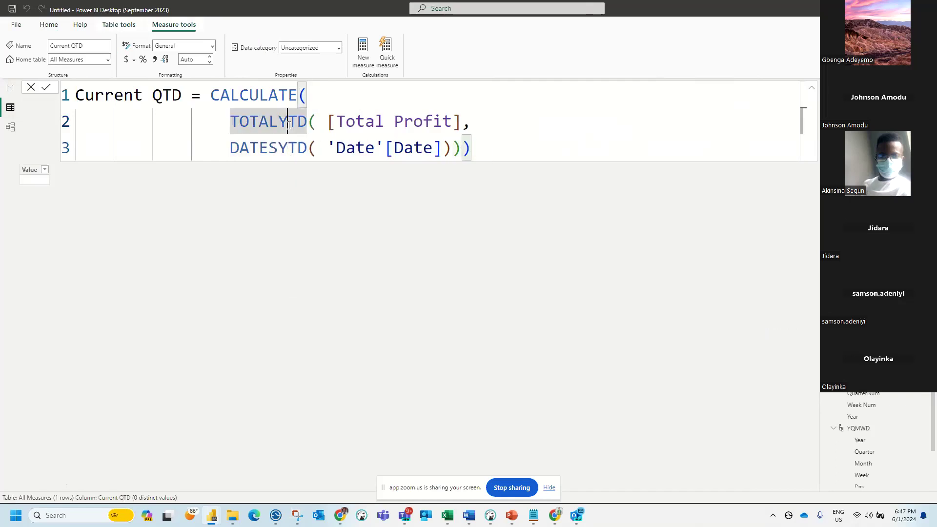
Step: Rename the measure Current YTD in its formula and return to the report
click(159, 95)
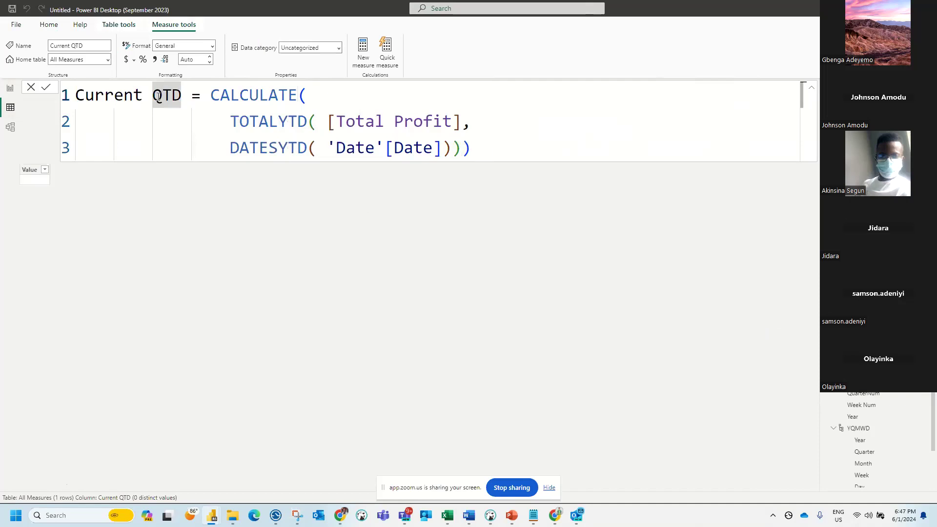
key(BackSpace)
text(Y)
click(9, 88)
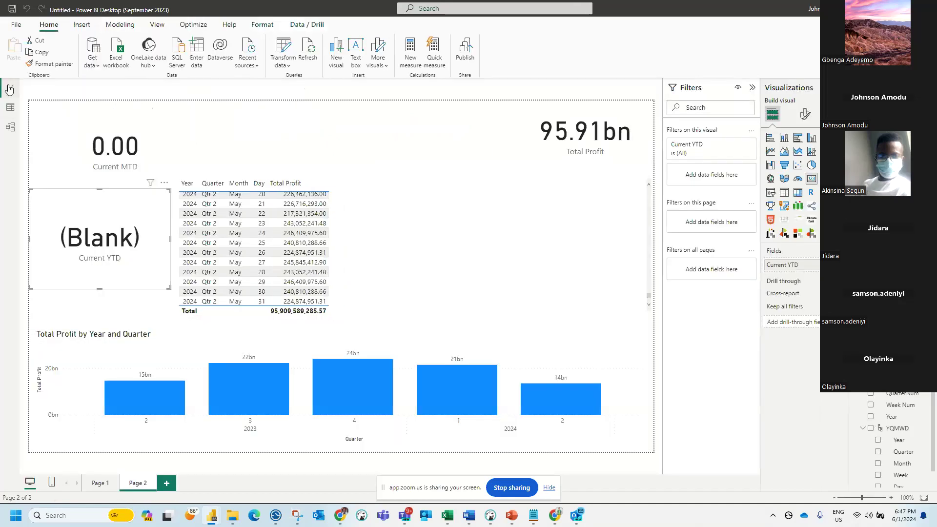
Step: Delete the Current YTD card and narrow the table visual from its left edge to about the page's middle
click(177, 228)
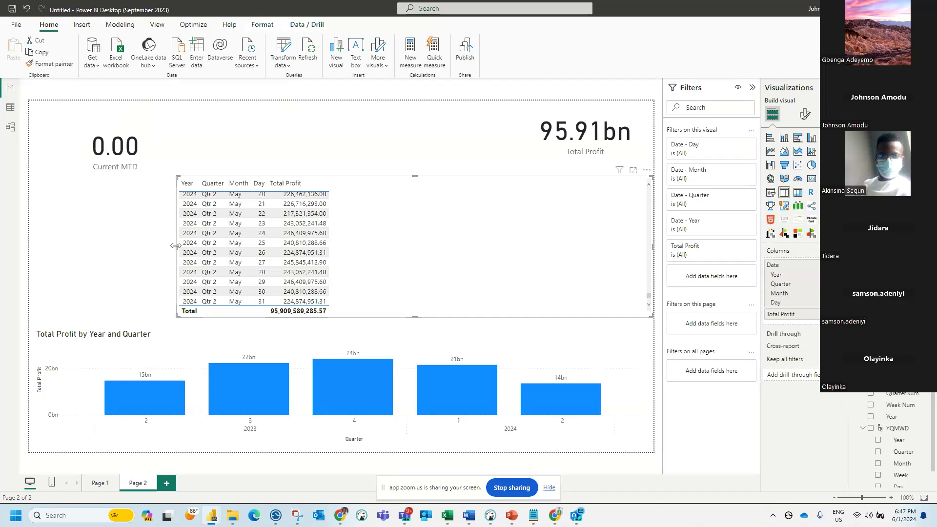
drag(176, 247, 378, 244)
click(247, 232)
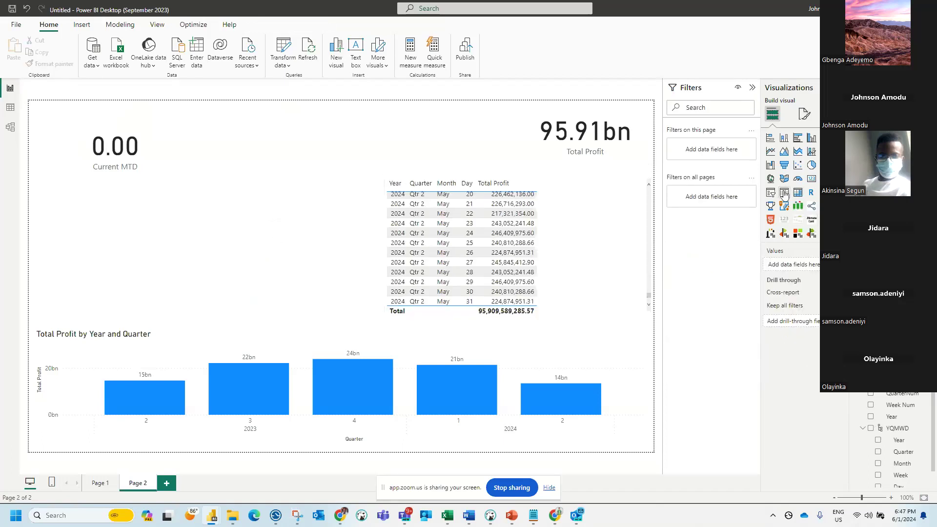
Step: Insert a new card showing the Current YTD measure, and scroll the table visual back to the March 2024 rows
click(812, 179)
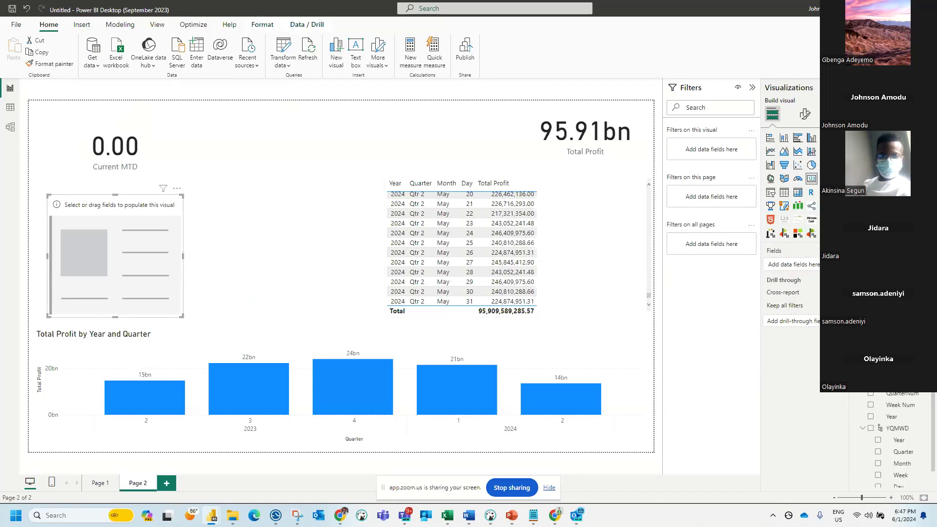
click(870, 172)
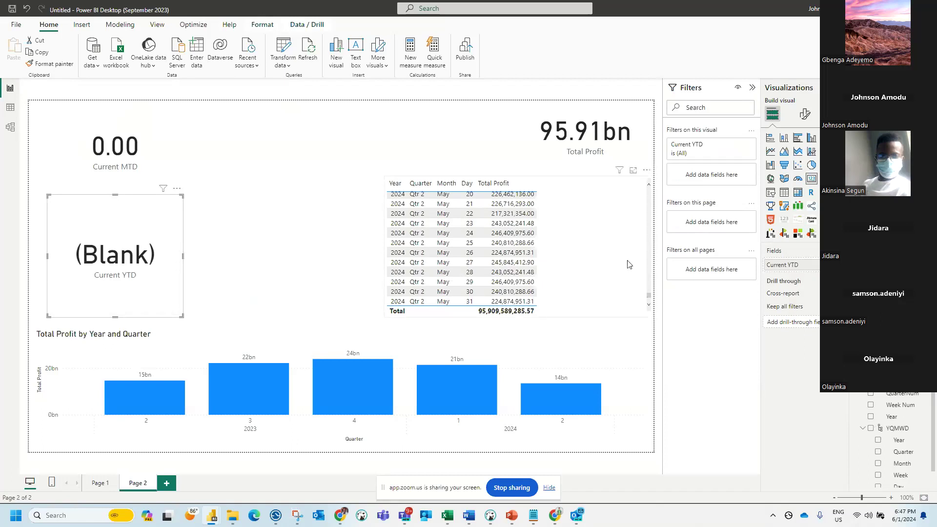
scroll(598, 256, up, 15)
click(214, 225)
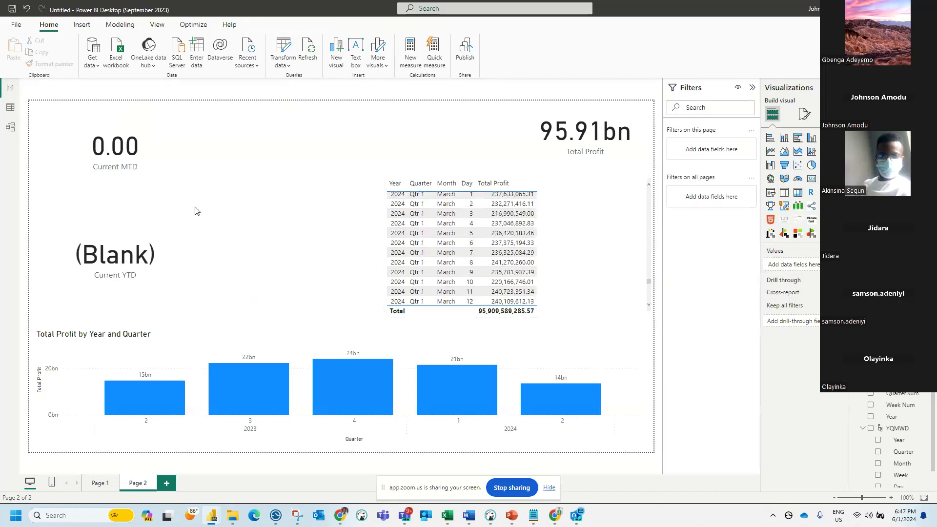
Step: Remove the outer CALCULATE( from the Current YTD formula so TOTALYTD directly follows the equals sign
click(146, 276)
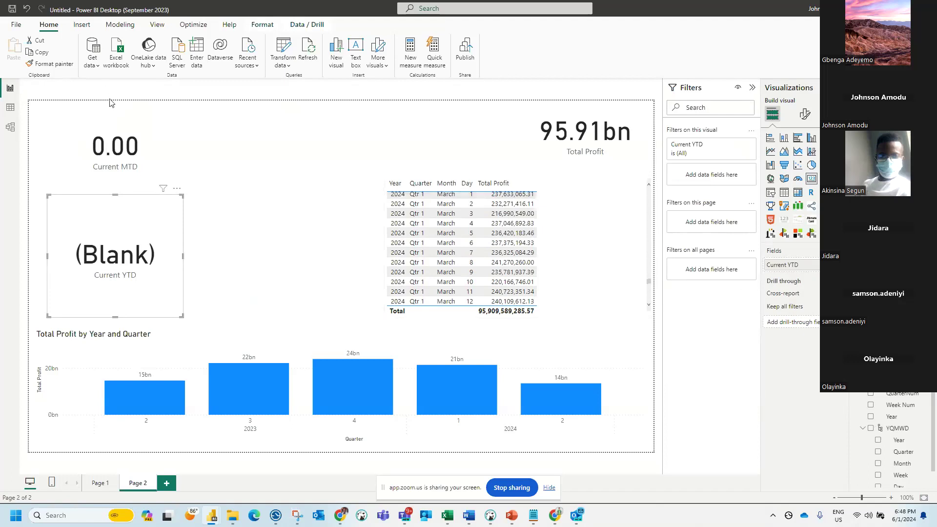
click(11, 110)
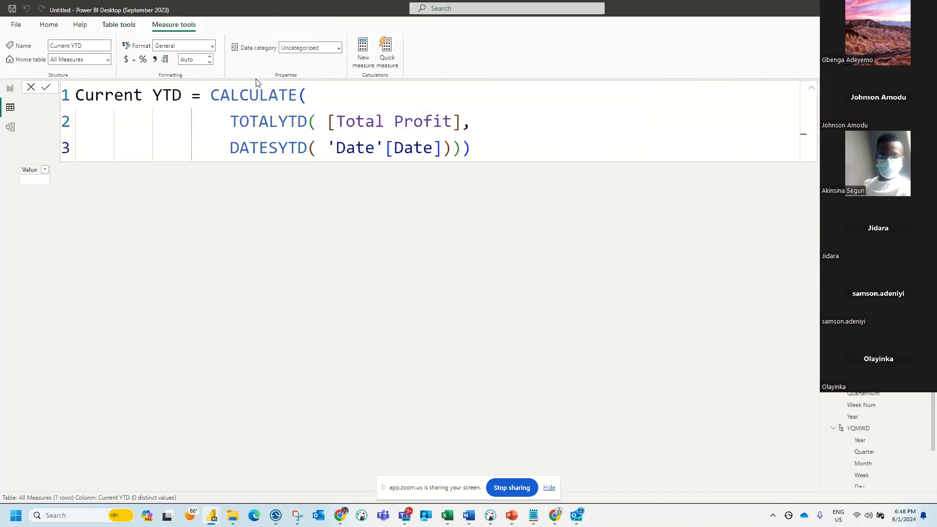
click(315, 90)
drag(315, 94, 211, 95)
key(Delete)
key(Delete)
key(Delete)
key(Delete)
key(Delete)
key(Delete)
key(Delete)
key(Delete)
key(Delete)
key(Delete)
key(Delete)
key(Delete)
key(Delete)
key(Delete)
key(Delete)
key(Delete)
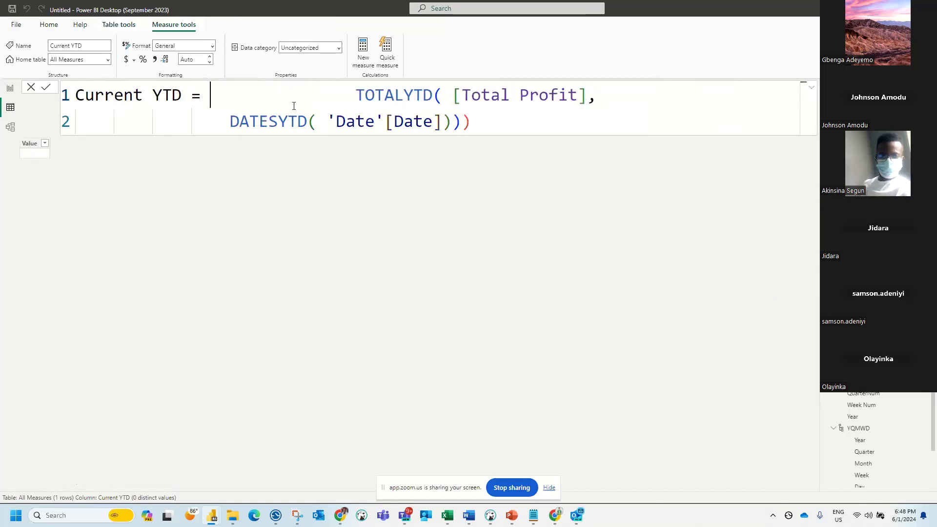
key(Delete)
key(Delete)
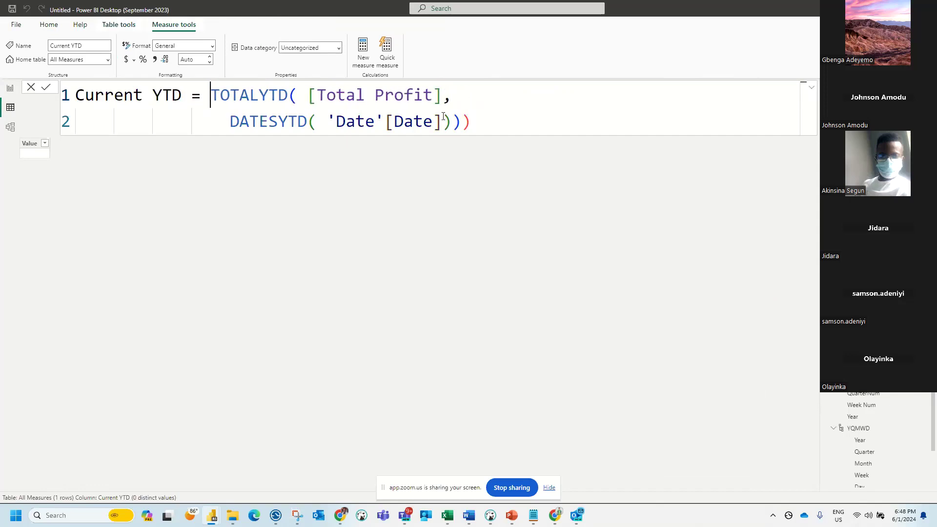
Step: Delete the surplus closing parenthesis from the Current YTD formula, commit it and return to the report
click(530, 134)
key(BackSpace)
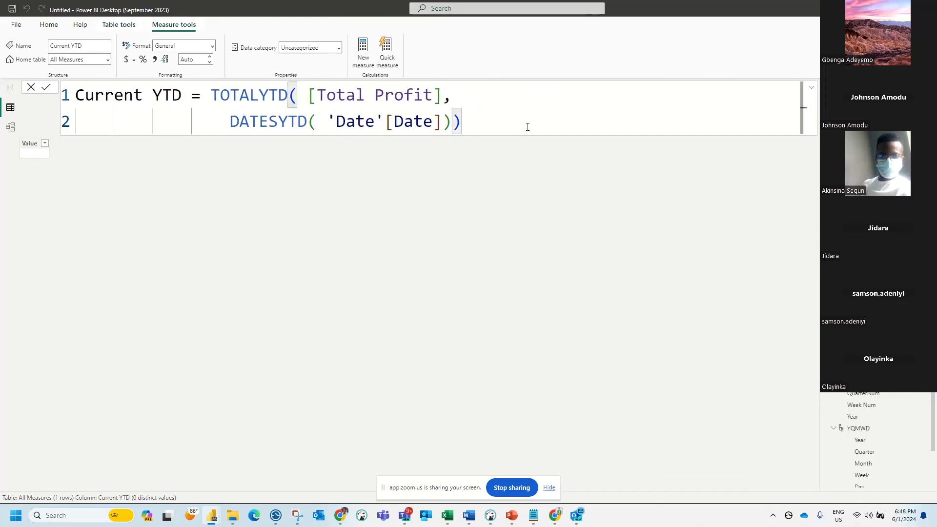
key(Return)
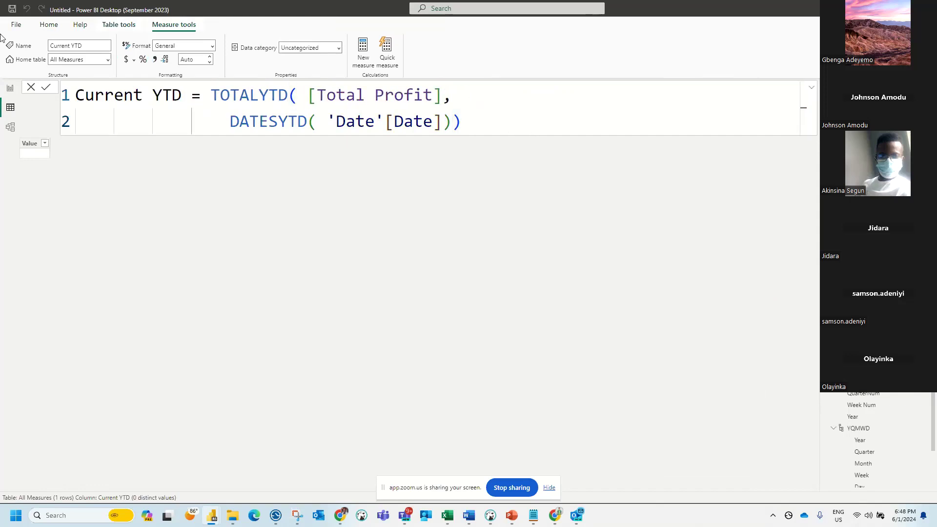
click(9, 90)
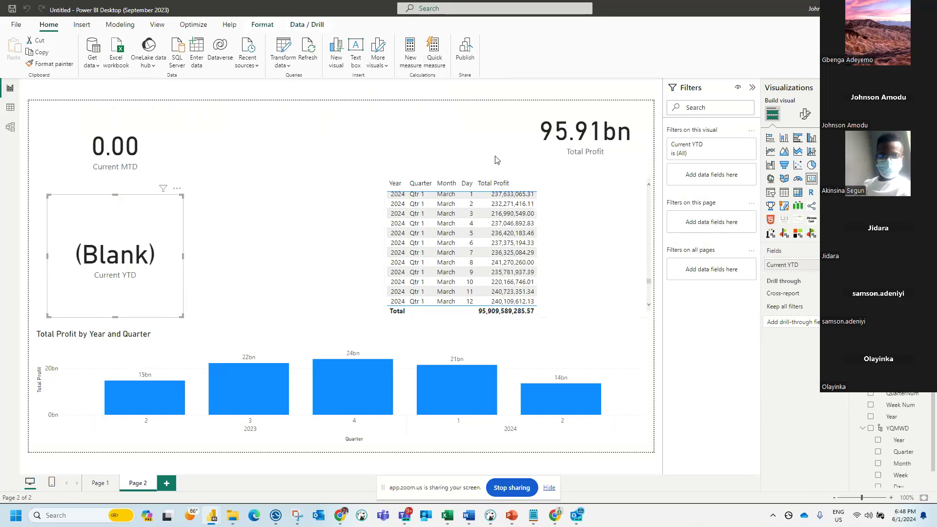
scroll(917, 442, down, 1)
click(912, 482)
right_click(913, 482)
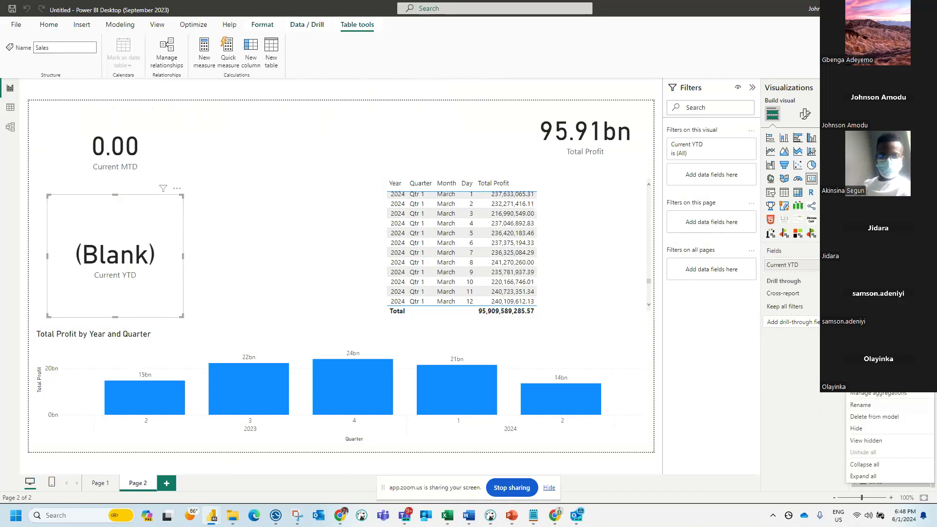
click(867, 346)
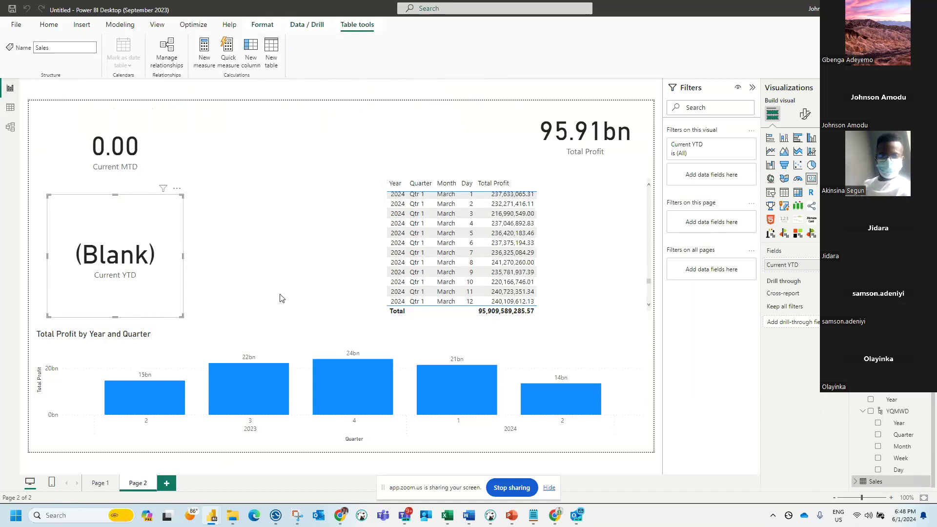
Step: Create a new measure named Previous MTD in the All Measures table and start its formula with CALCULATE (
scroll(893, 439, up, 1)
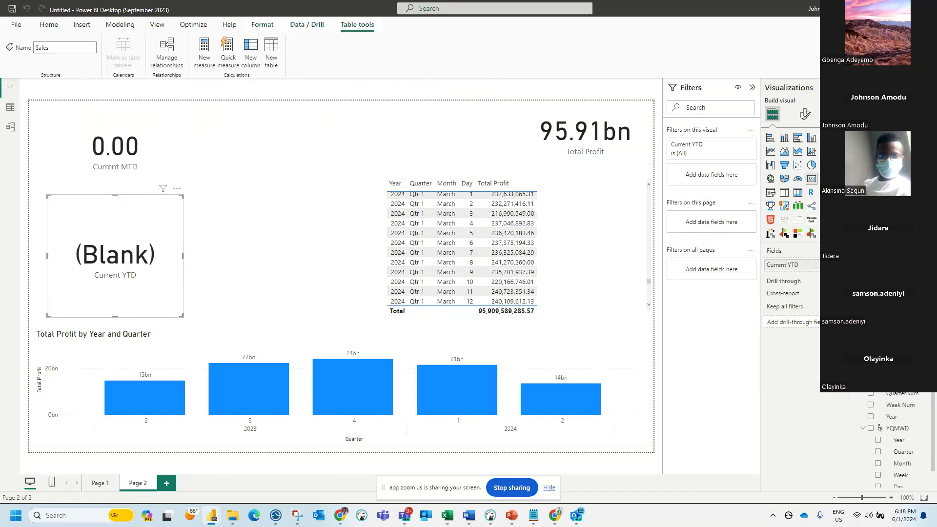
text(Pr)
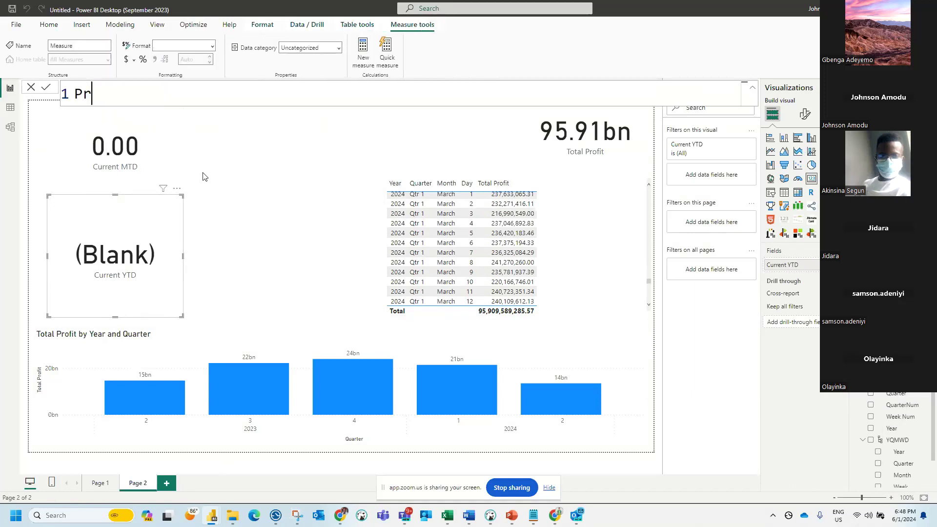
text(evious MTD )
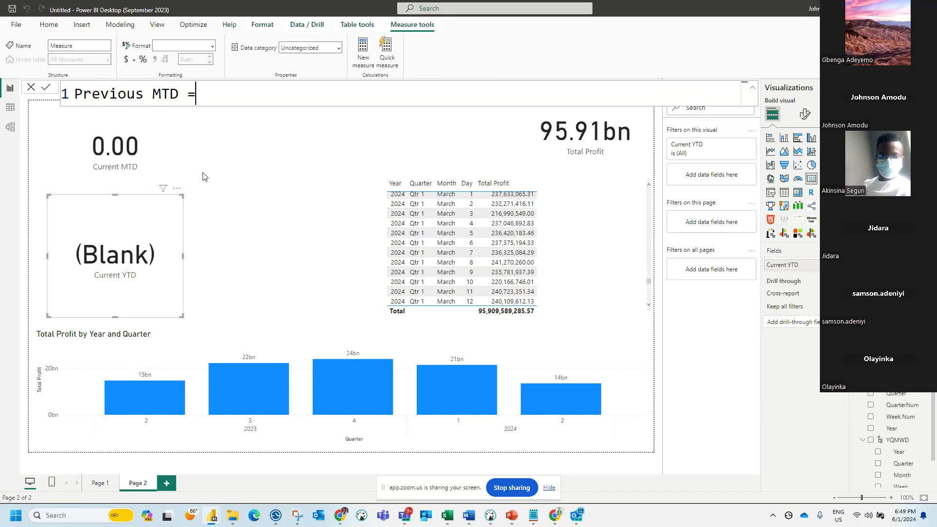
text(= CAL)
key(BackSpace)
text(ALCULATE ()
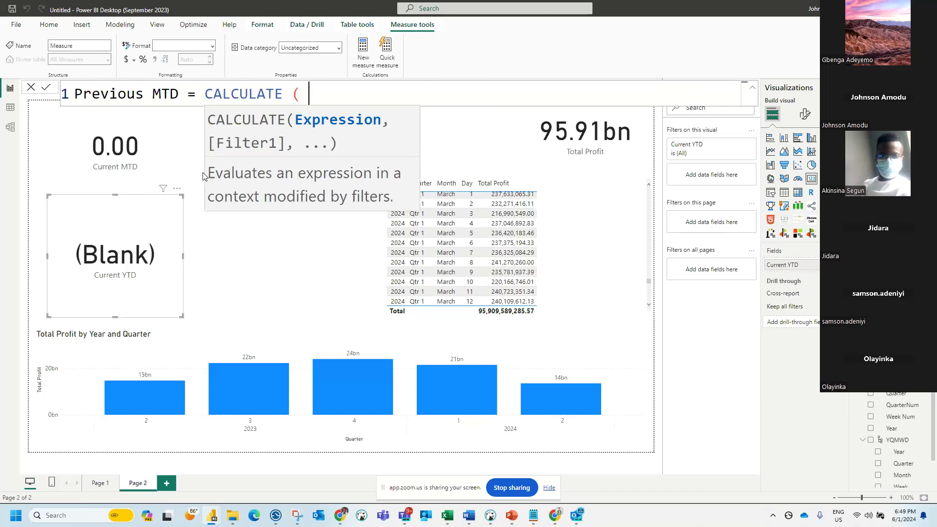
Step: Enter [Total Profit] on the formula's second line as the CALCULATE expression, followed by a comma and a third line
key(shift+Return)
key(Tab)
text(total)
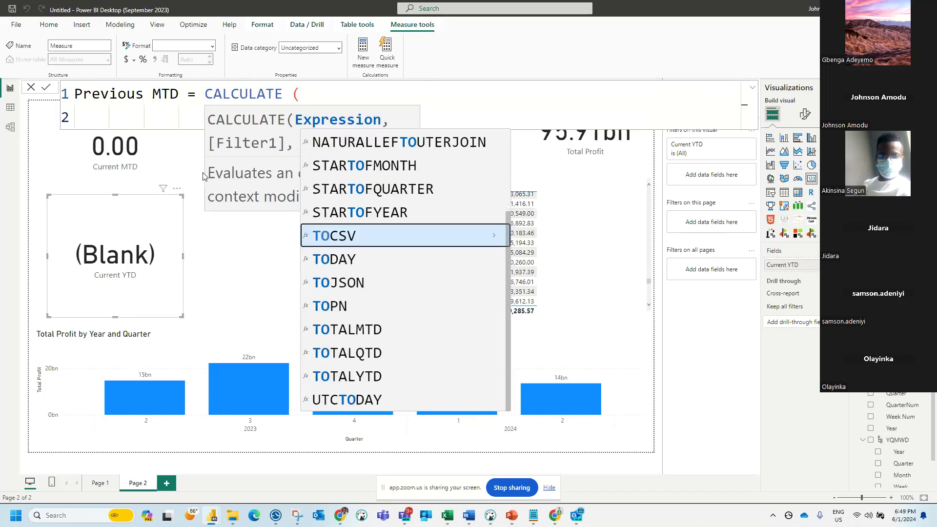
key(Tab)
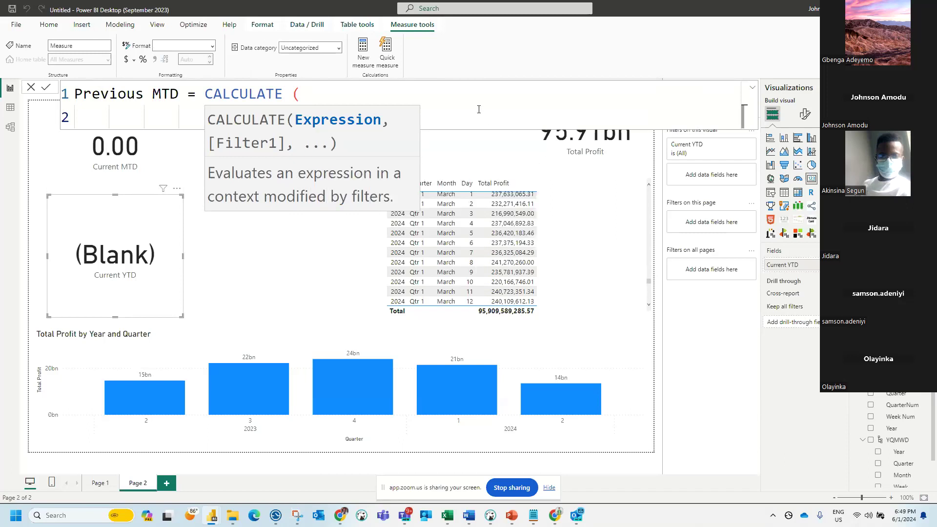
click(350, 90)
click(429, 120)
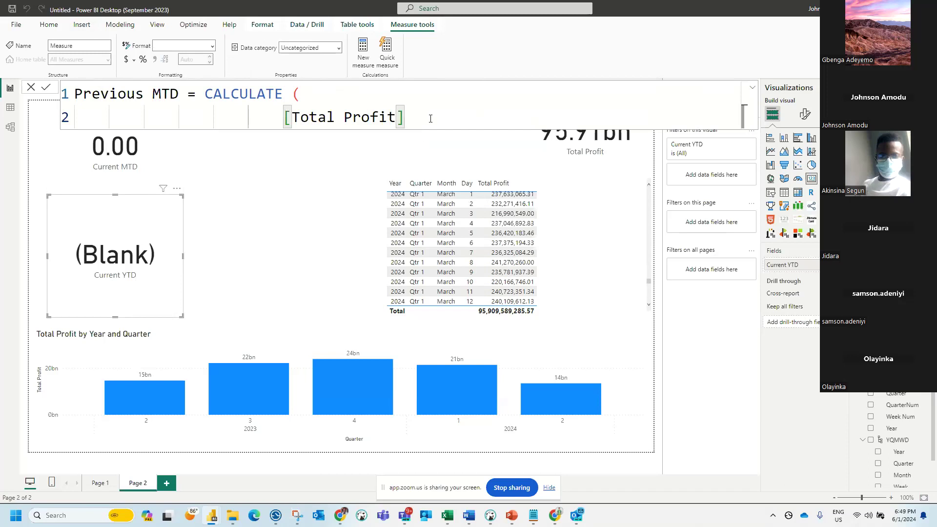
text(,)
key(shift+Return)
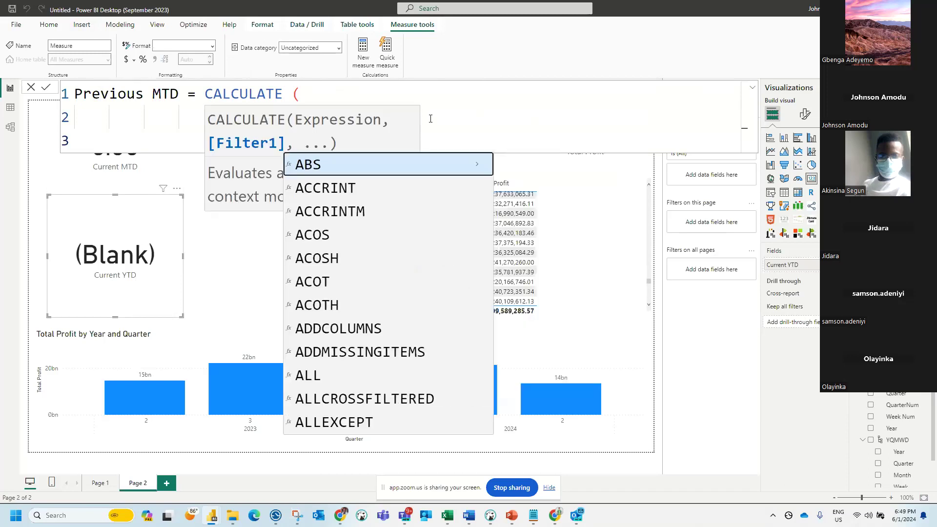
key(Escape)
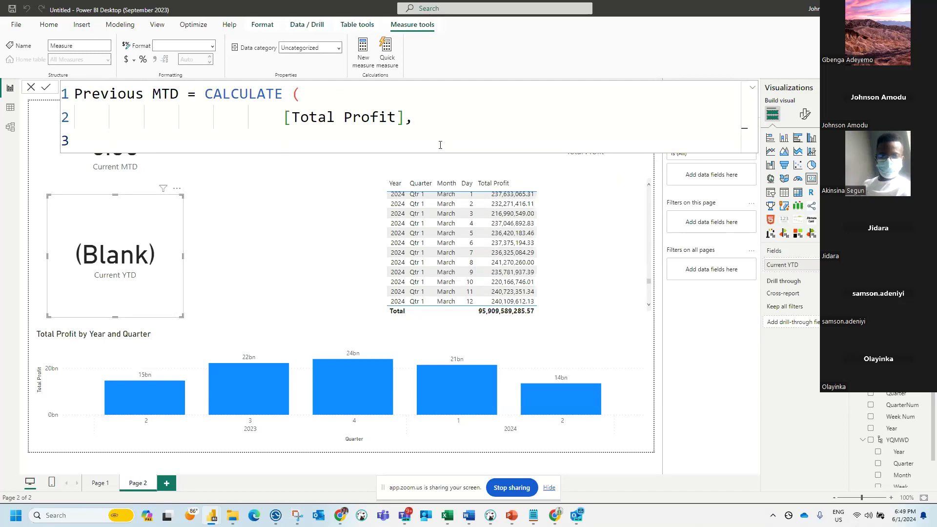
Step: Add the PREVIOUSMONTH function as the CALCULATE filter on the formula's third line
text(PRE)
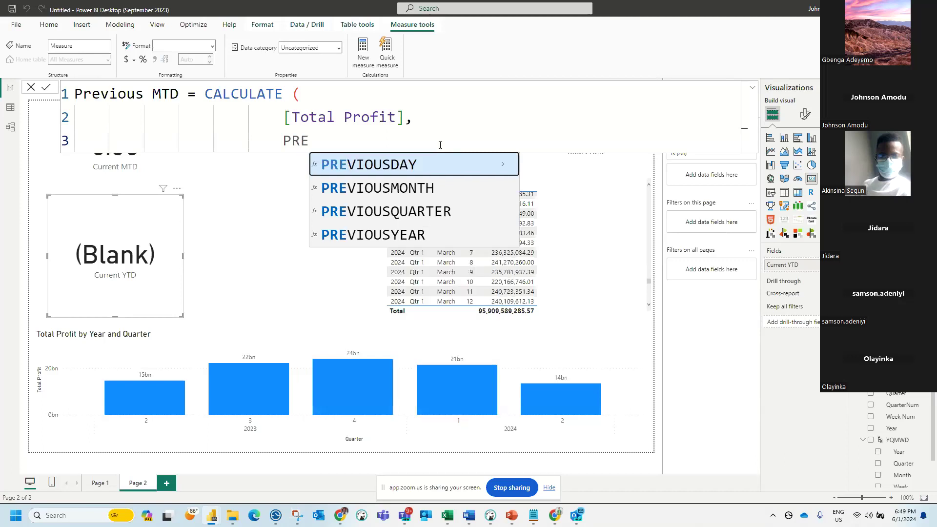
key(Down)
key(Down)
key(Up)
key(Tab)
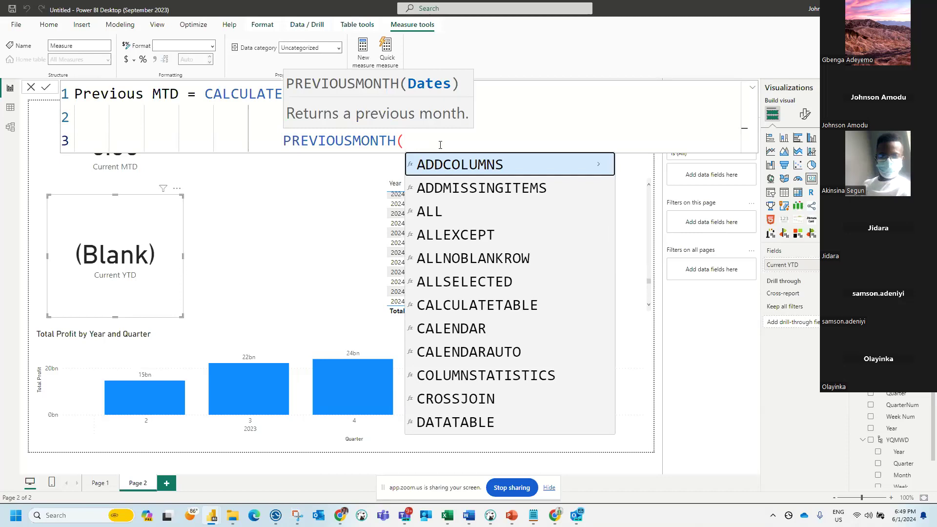
Step: Nest DATESMTD inside PREVIOUSMONTH with 'Date'[Date] as its dates column
text(DATES)
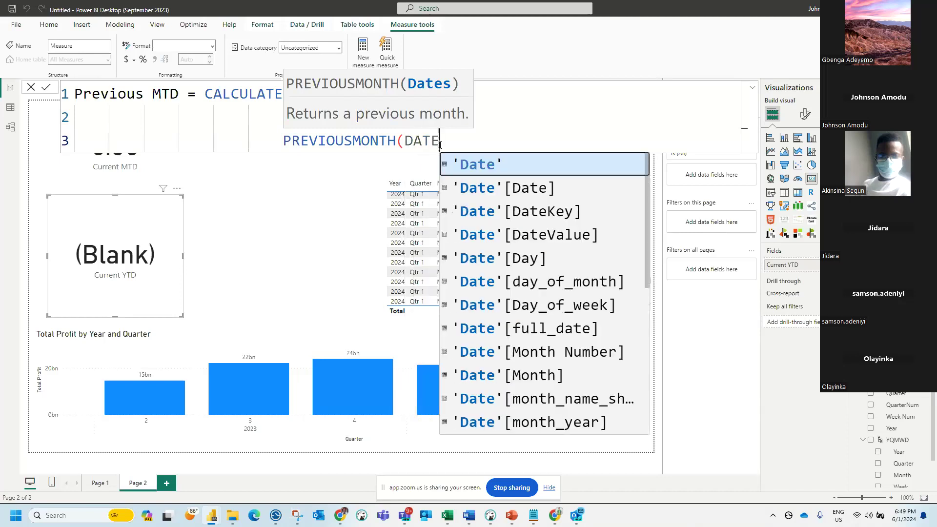
key(Down)
key(Down)
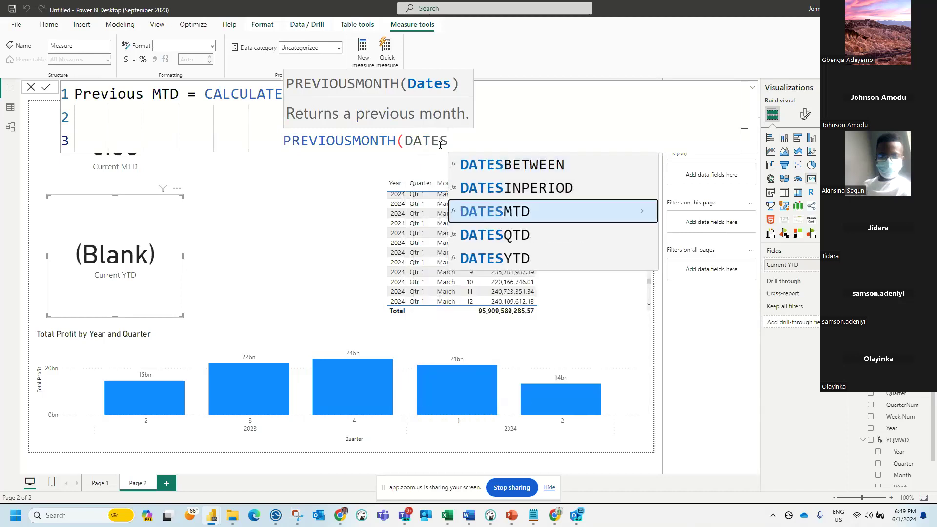
key(Tab)
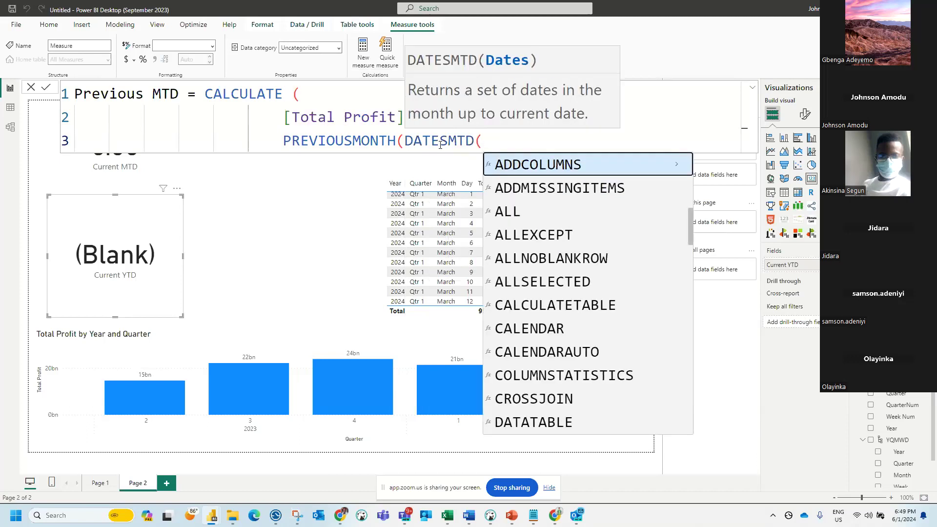
text(date)
key(Down)
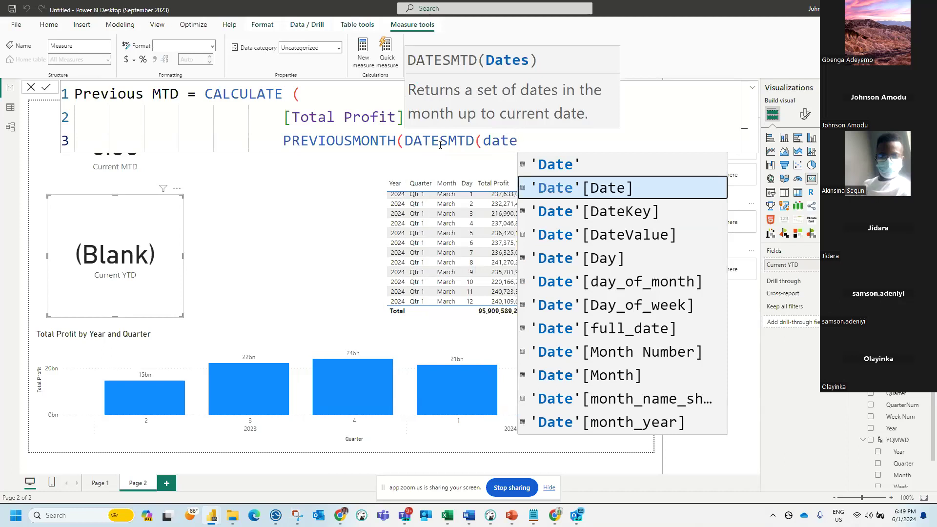
key(Tab)
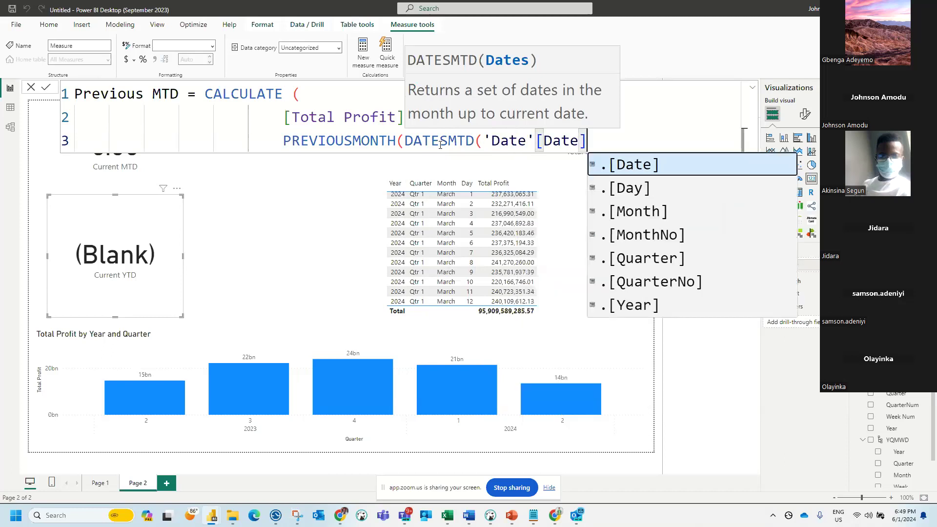
Step: Close the Previous MTD formula with three parentheses on a fourth line, commit the measure and return to the report
text())
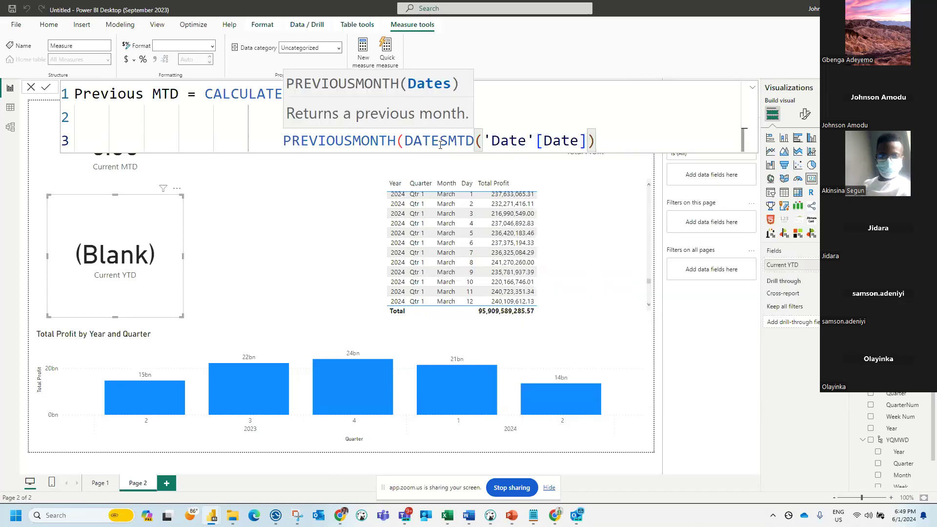
key(BackSpace)
key(shift+Return)
text(0)
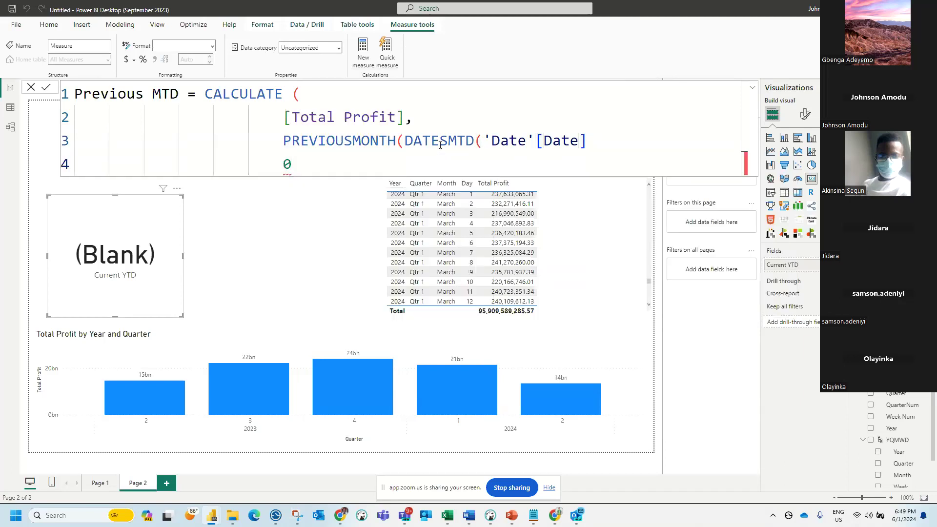
key(BackSpace)
text())
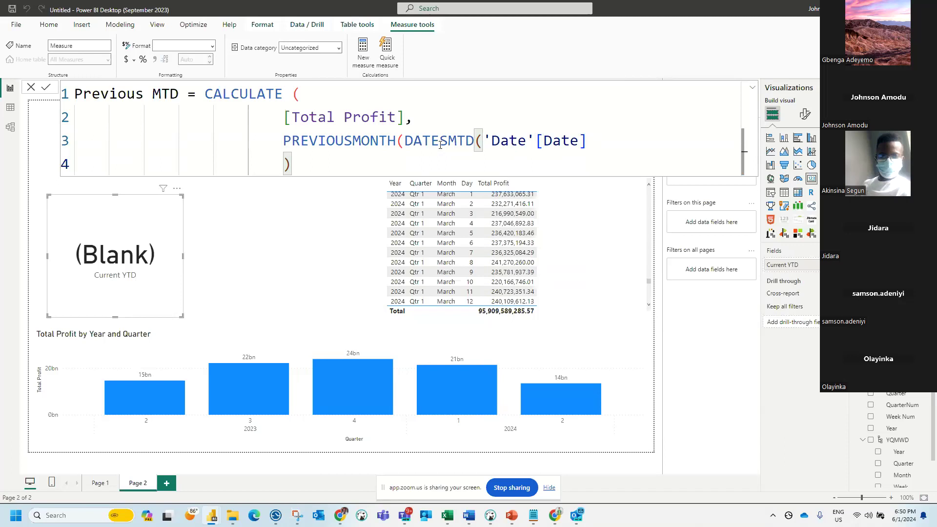
text()))
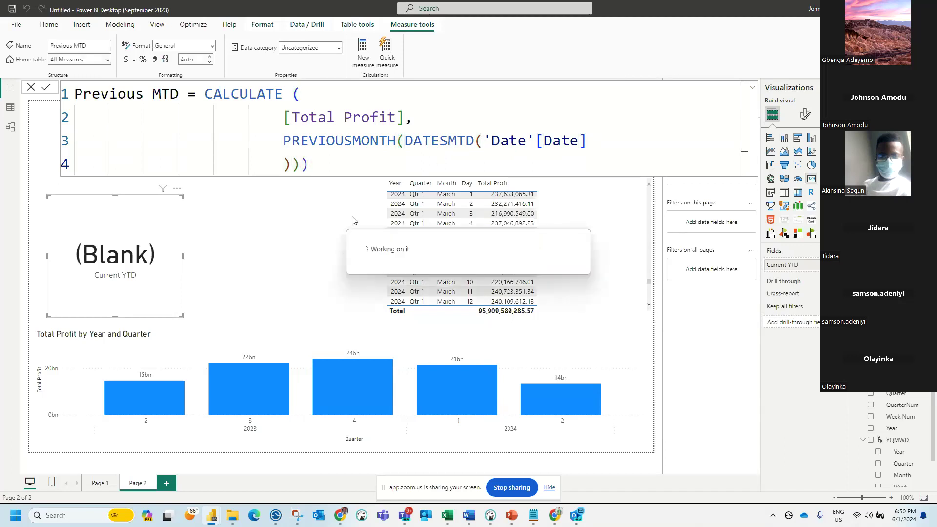
click(173, 262)
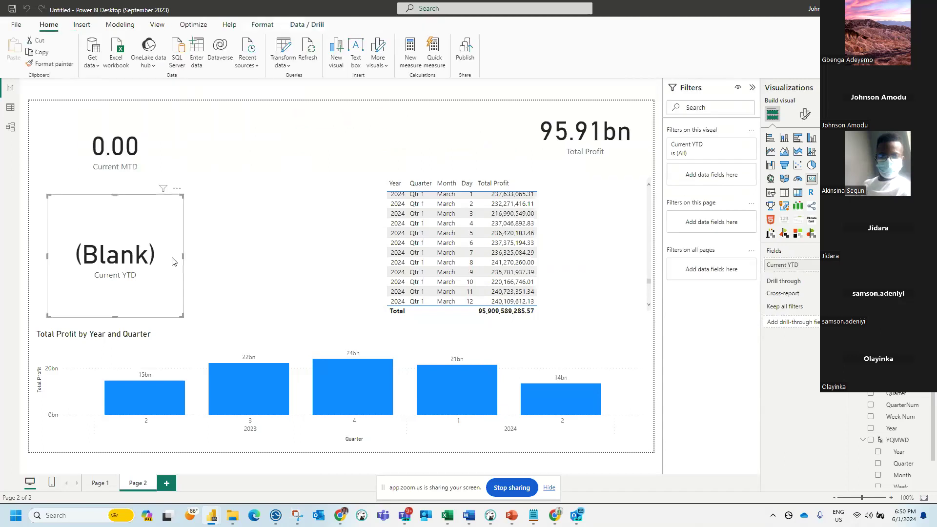
Step: Insert a card showing the Previous MTD measure and narrow it to fit between the Current MTD and Total Profit cards
click(276, 200)
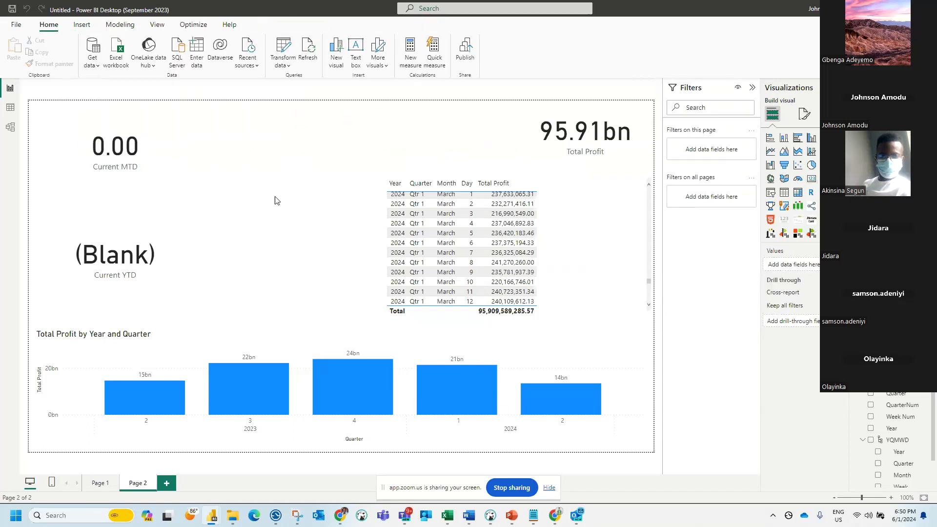
click(771, 193)
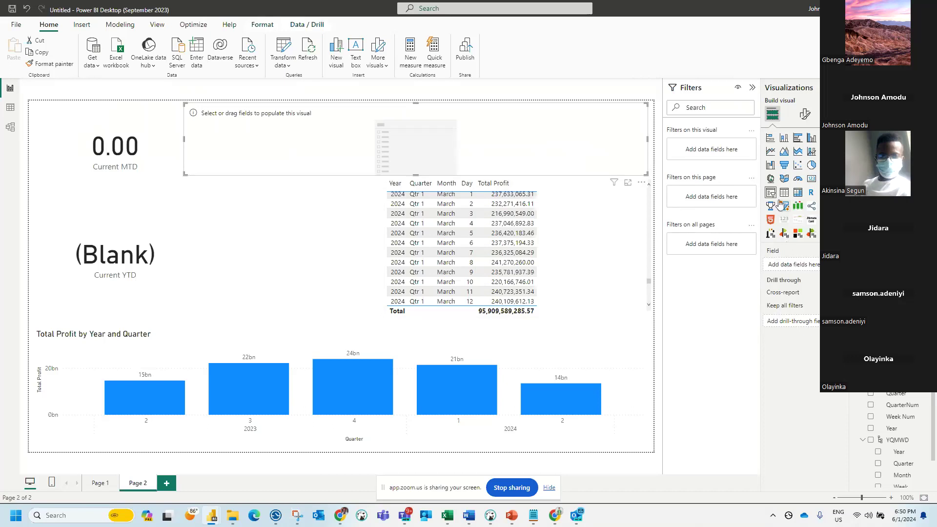
key(Delete)
click(812, 181)
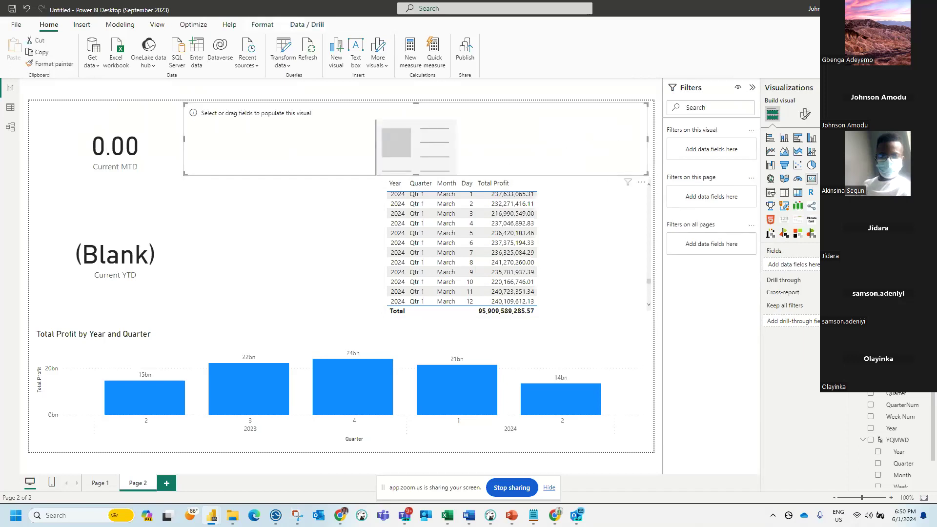
click(871, 196)
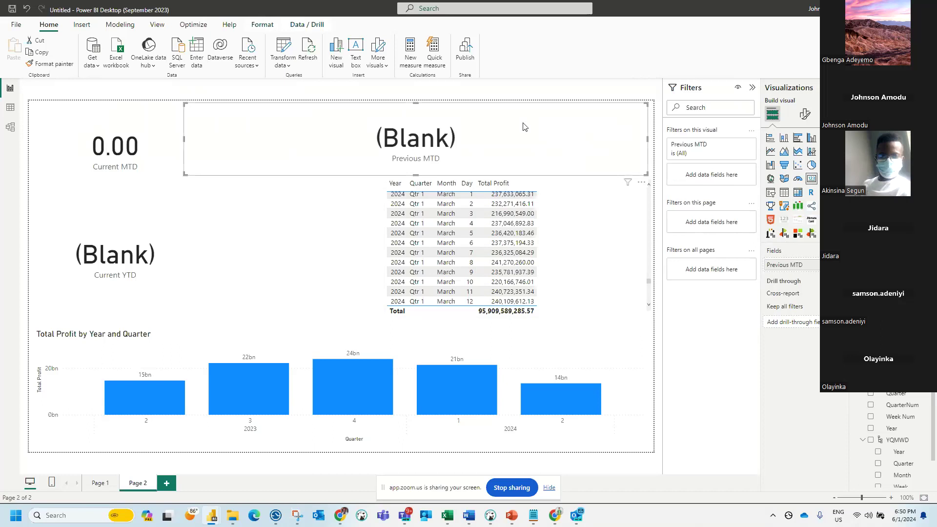
drag(649, 141, 358, 146)
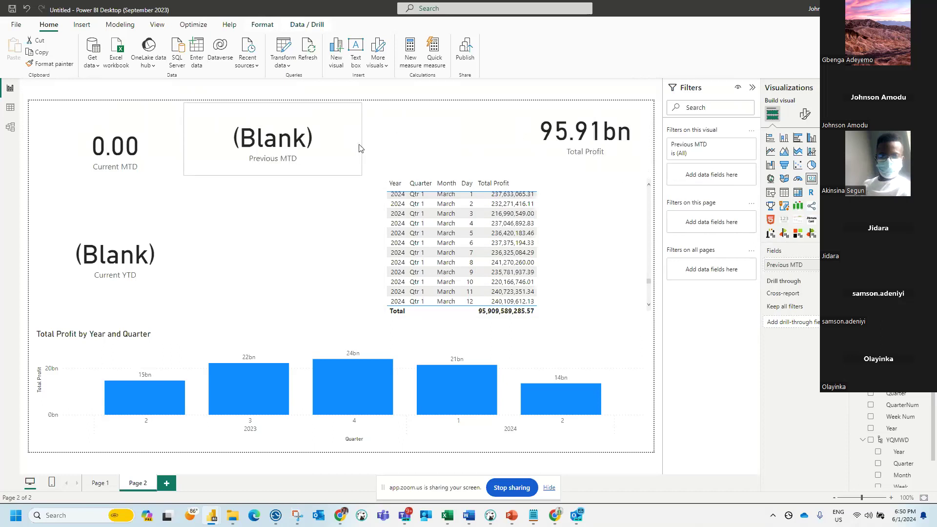
click(311, 205)
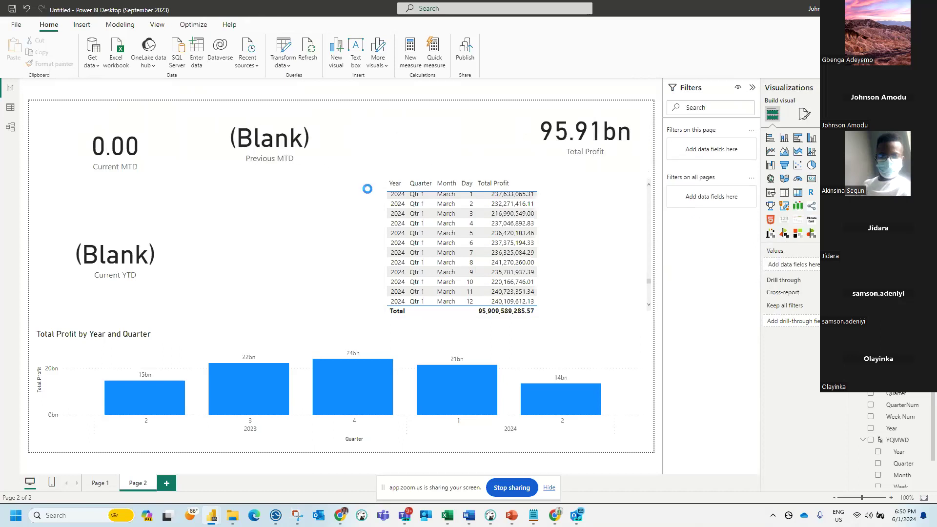
Step: Save the report as Sample PBIX in the Downloads folder and close its window
key(ctrl+s)
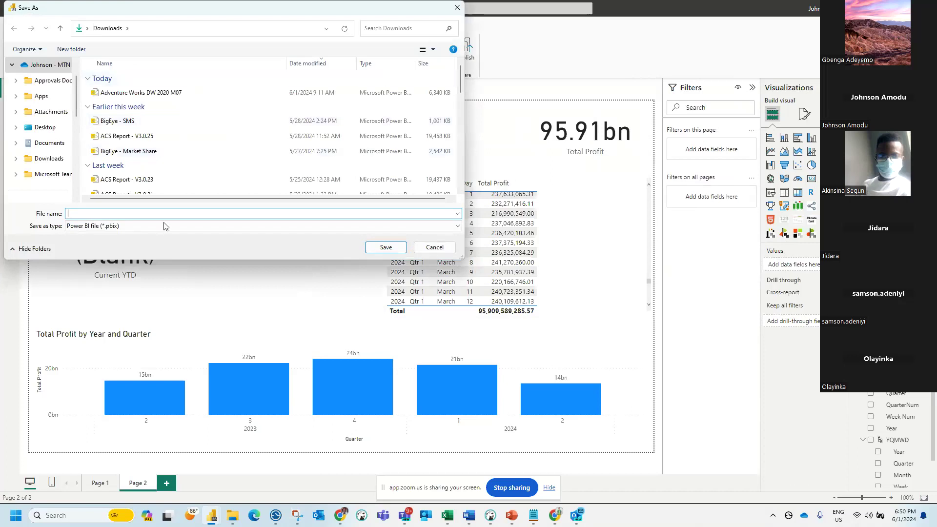
text(Sample PBIX)
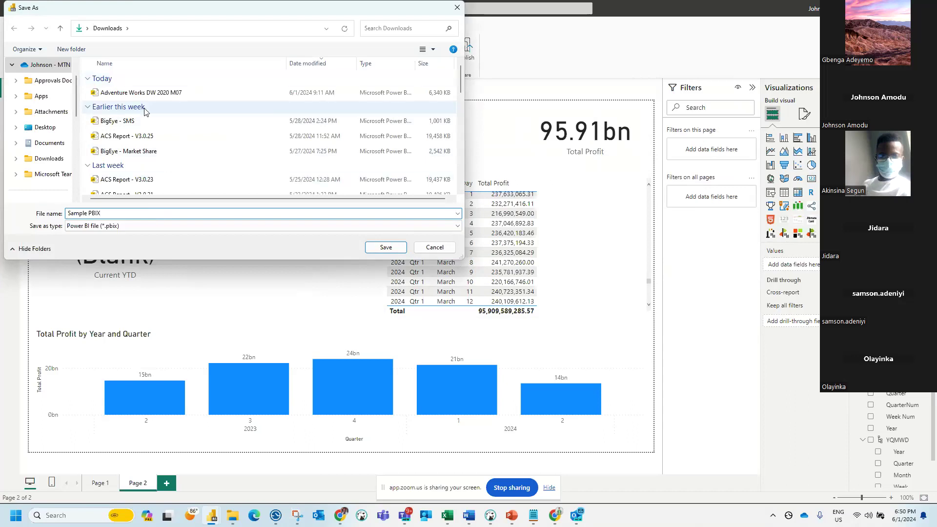
scroll(29, 137, up, 1)
scroll(25, 153, down, 3)
scroll(26, 154, down, 4)
scroll(47, 101, up, 6)
scroll(44, 100, down, 1)
scroll(47, 146, up, 1)
scroll(37, 161, down, 2)
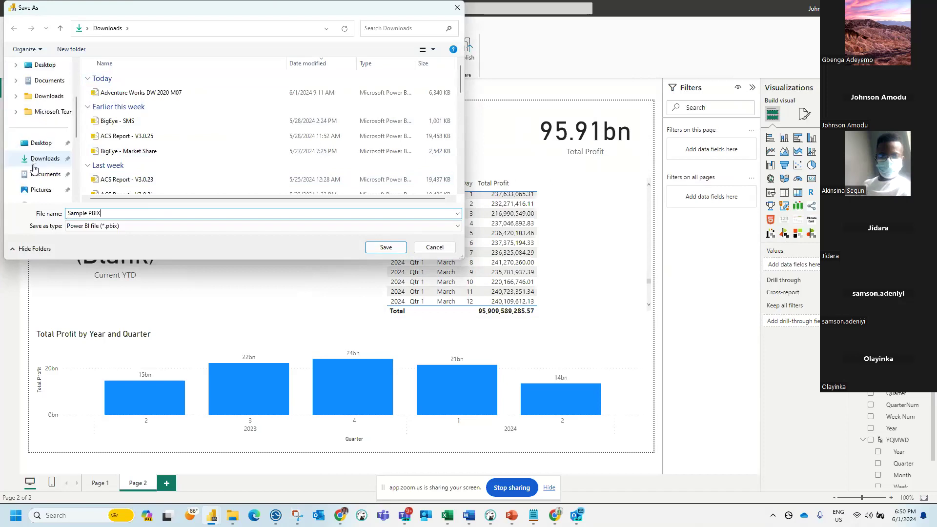
click(37, 159)
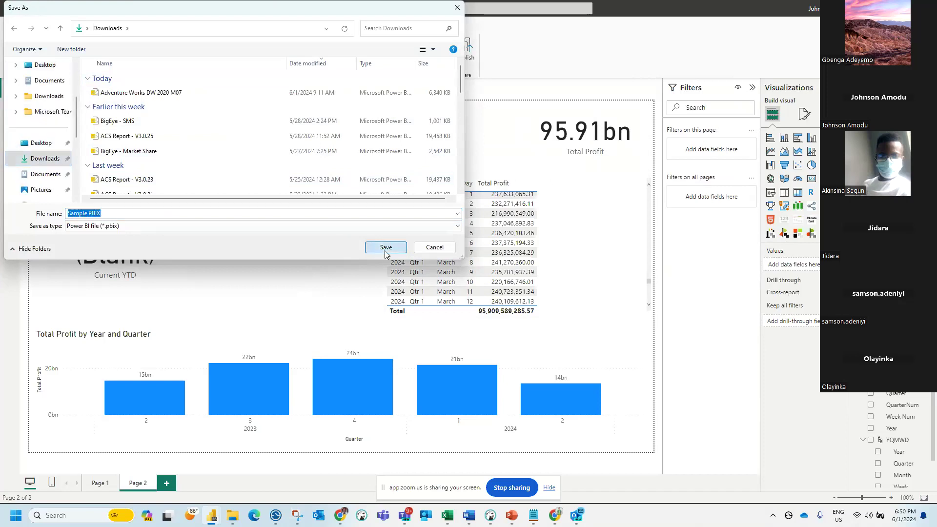
click(386, 248)
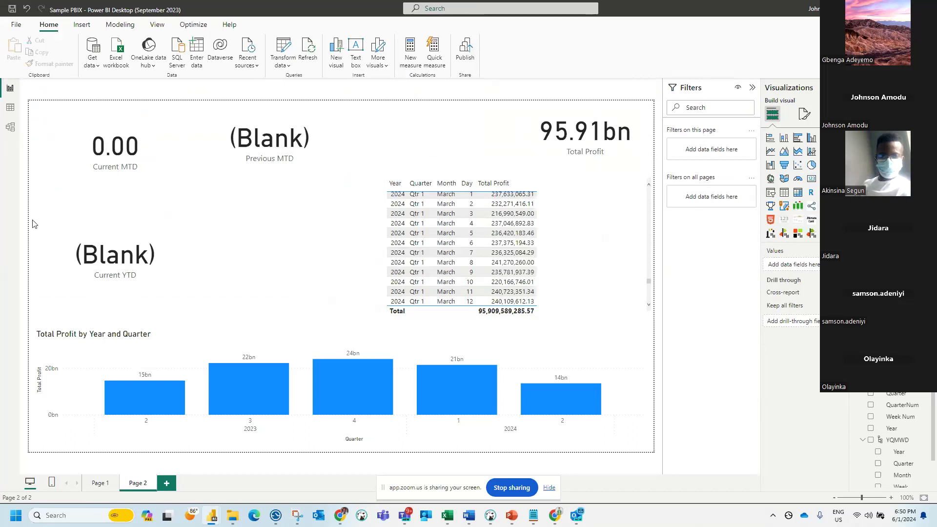
click(925, 8)
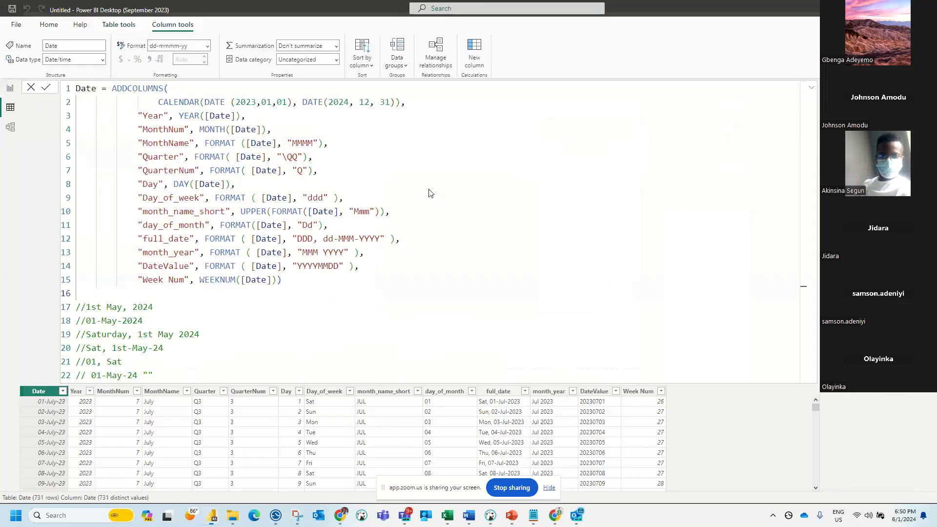
Step: Browse for the saved Sample PBIX report and open it again
mouse_move(211, 515)
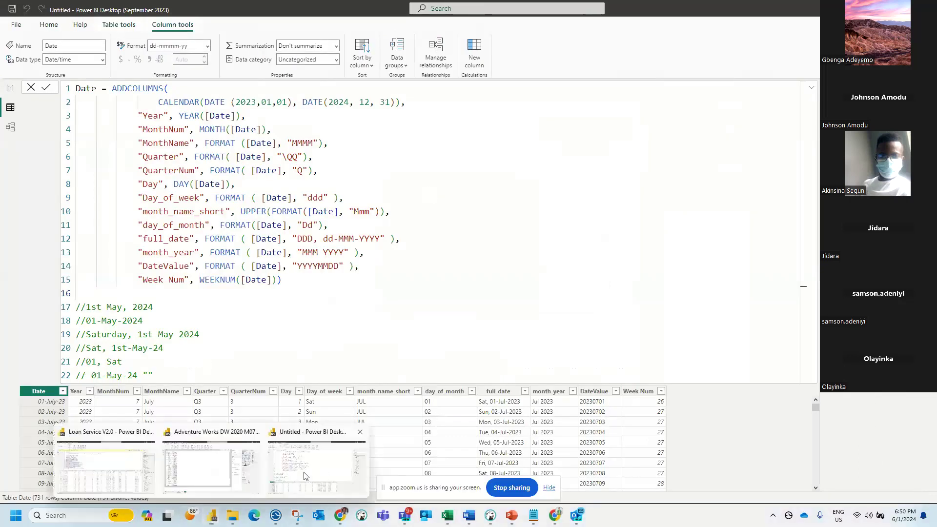
click(16, 24)
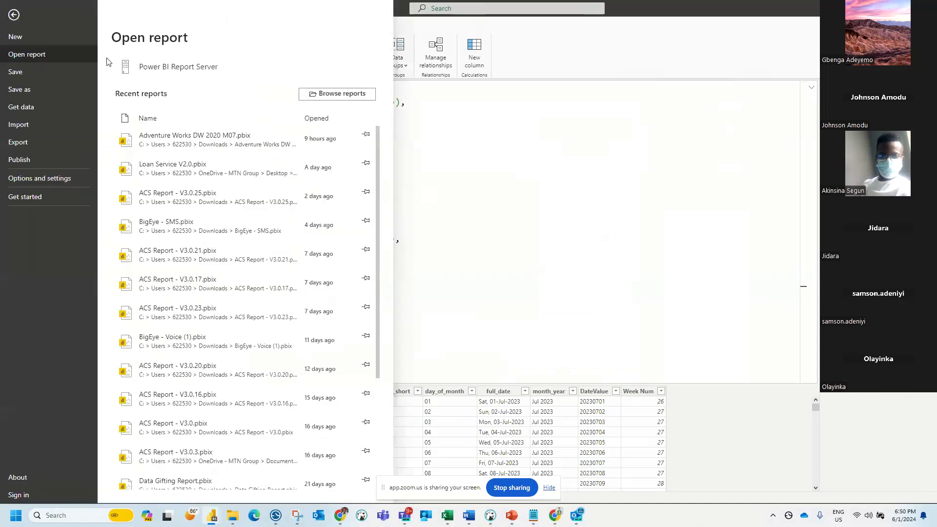
click(344, 97)
double_click(109, 95)
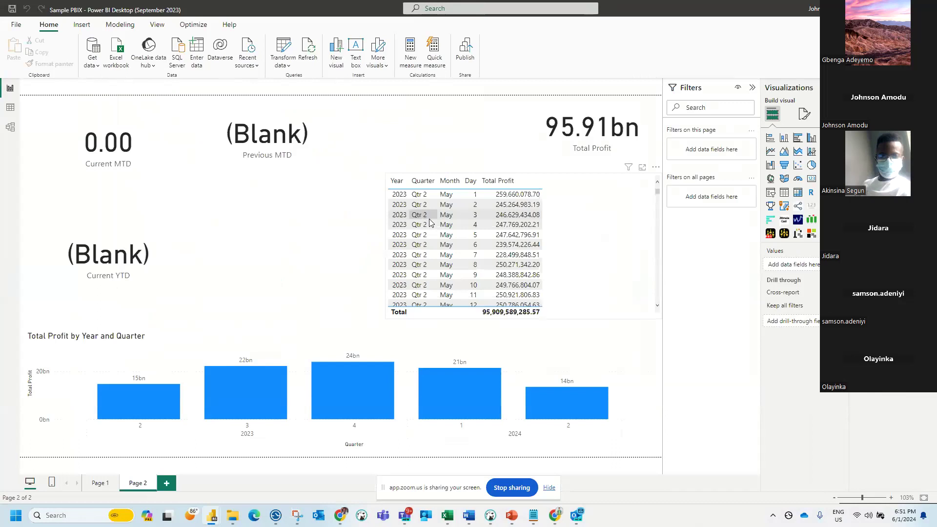
Step: Inspect the Previous MTD and Total Profit cards on Page 2
click(283, 114)
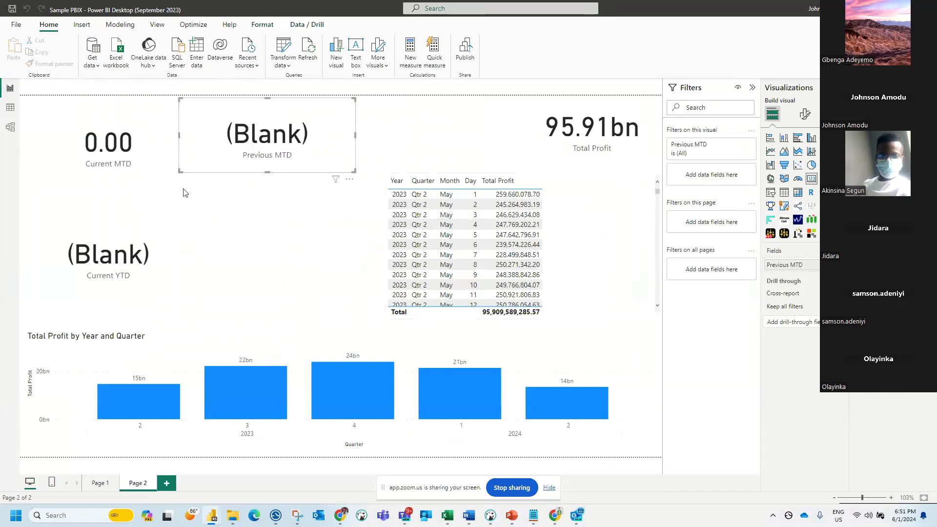
mouse_move(511, 515)
click(592, 145)
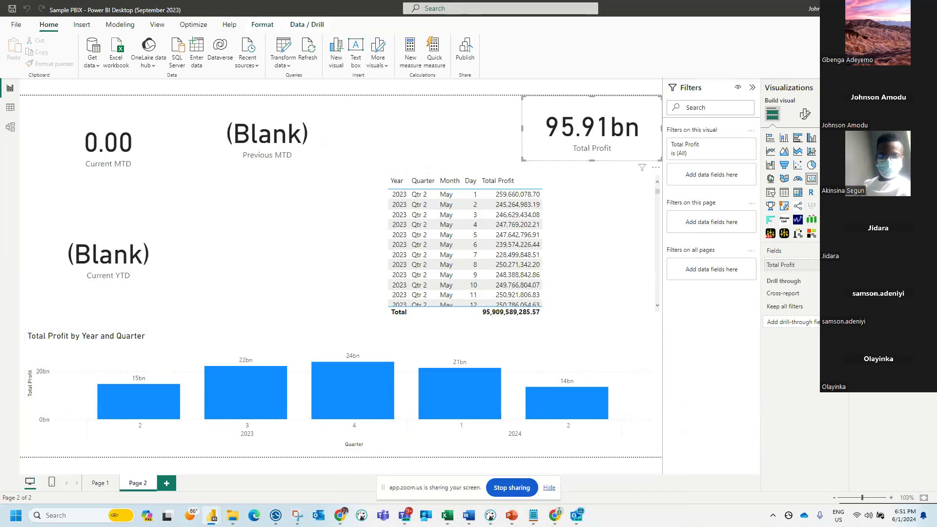
Step: Delete the relationship between Sales and Date in the model and relink Sales date_key to Date DateKey
click(10, 108)
click(10, 127)
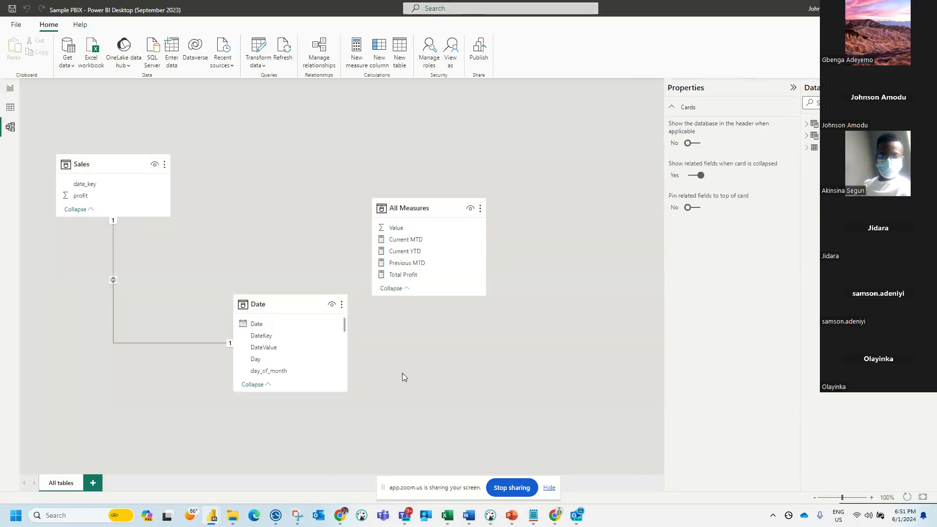
right_click(113, 281)
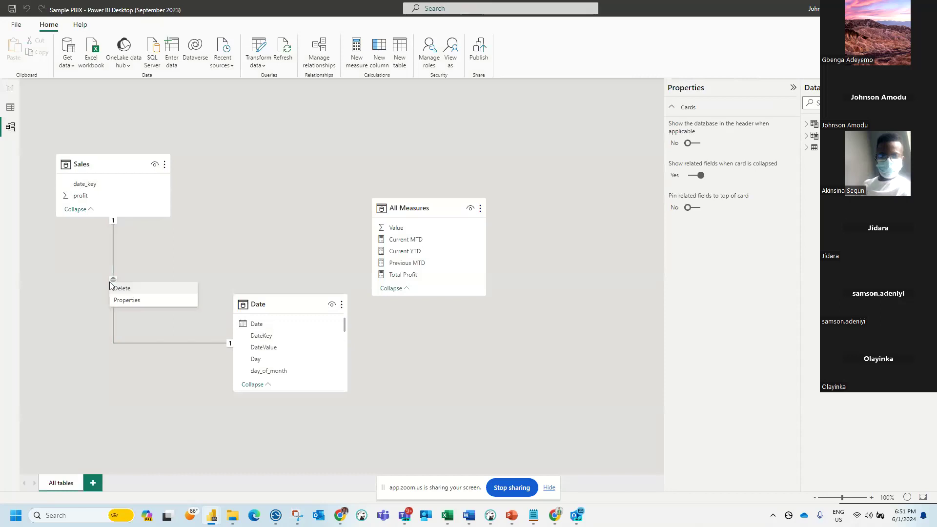
click(127, 289)
click(520, 277)
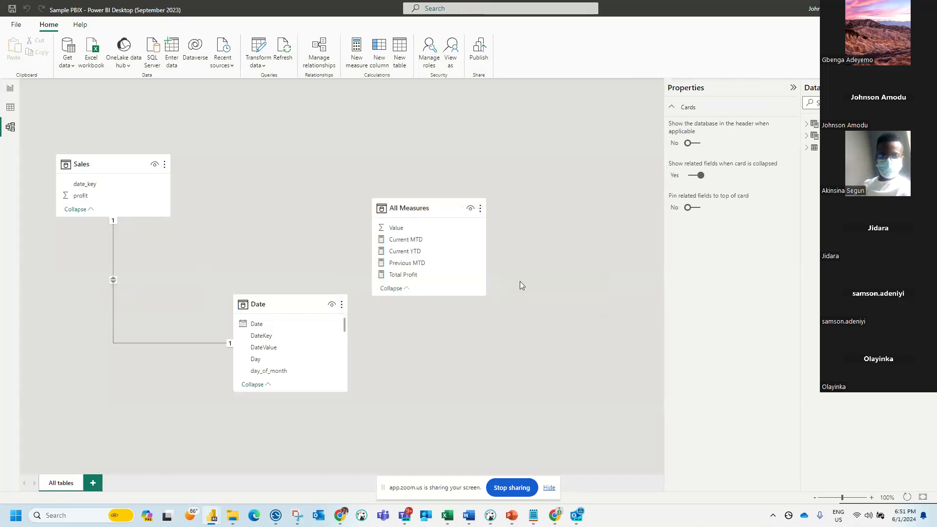
drag(95, 189, 271, 340)
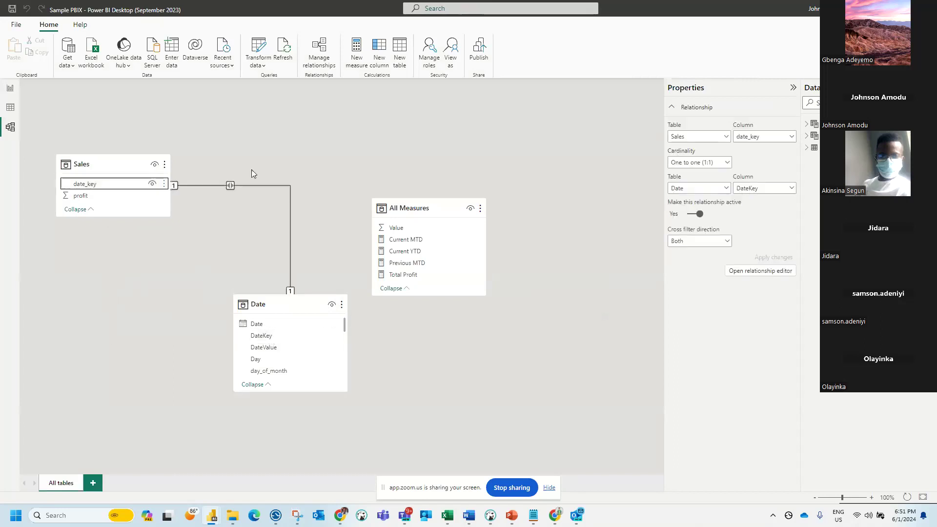
Step: Try Single as the cross filter direction of the Sales–Date relationship and set it back to Both
right_click(232, 185)
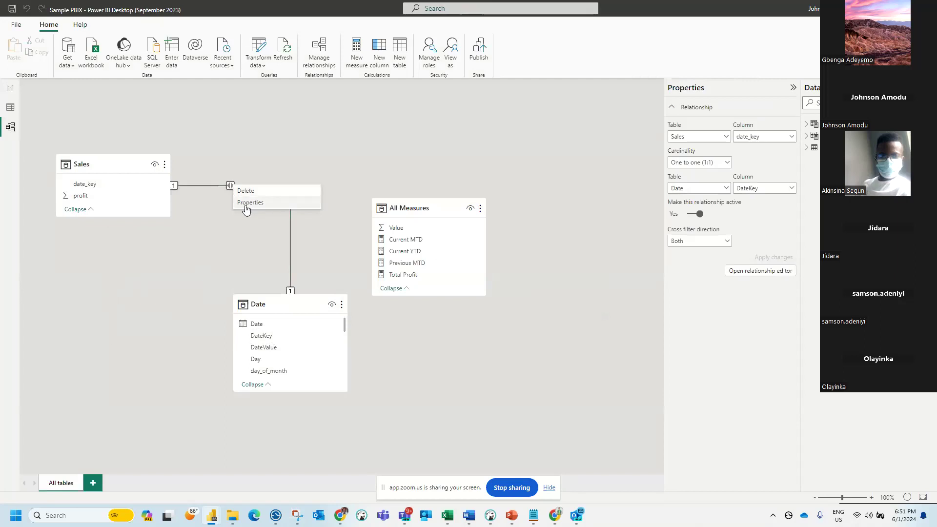
click(246, 202)
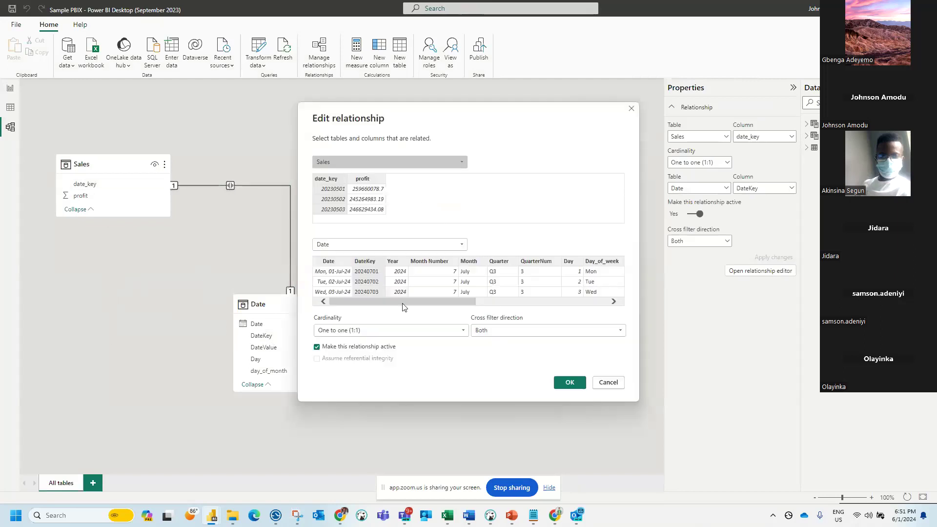
click(534, 331)
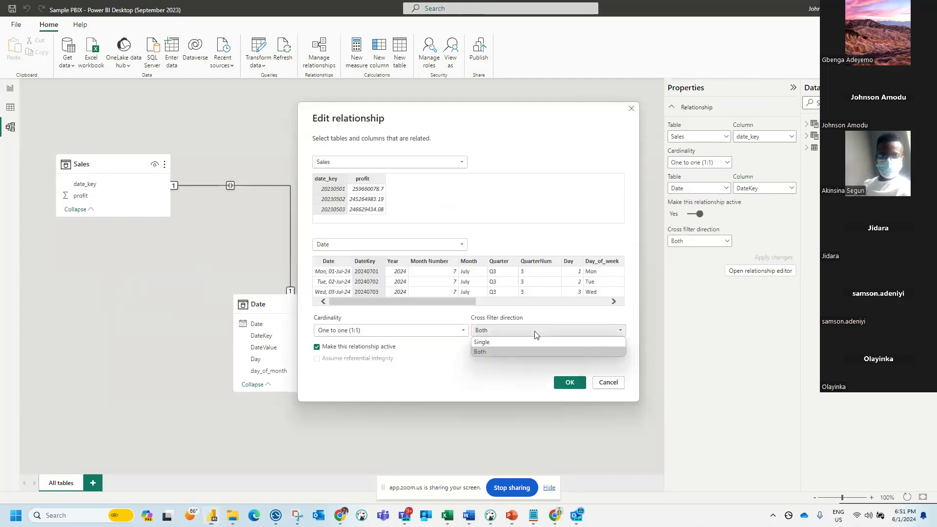
click(493, 343)
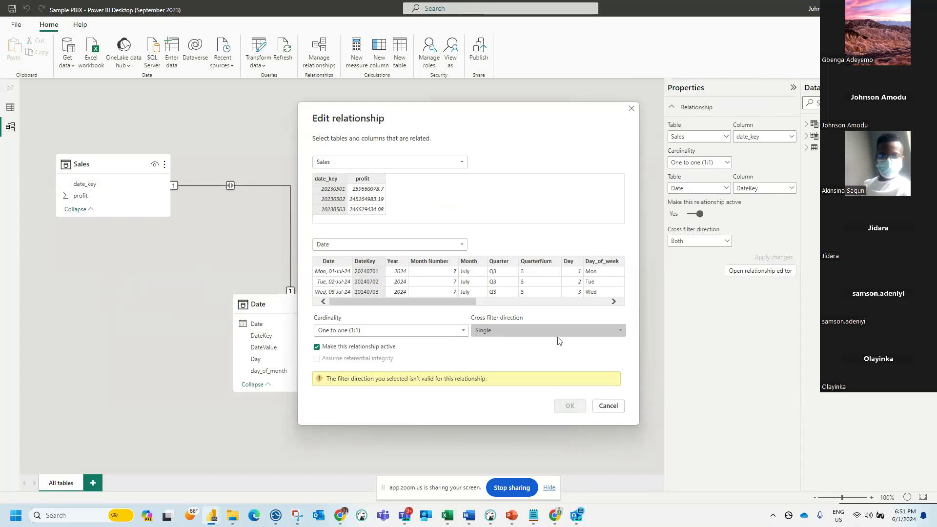
click(543, 331)
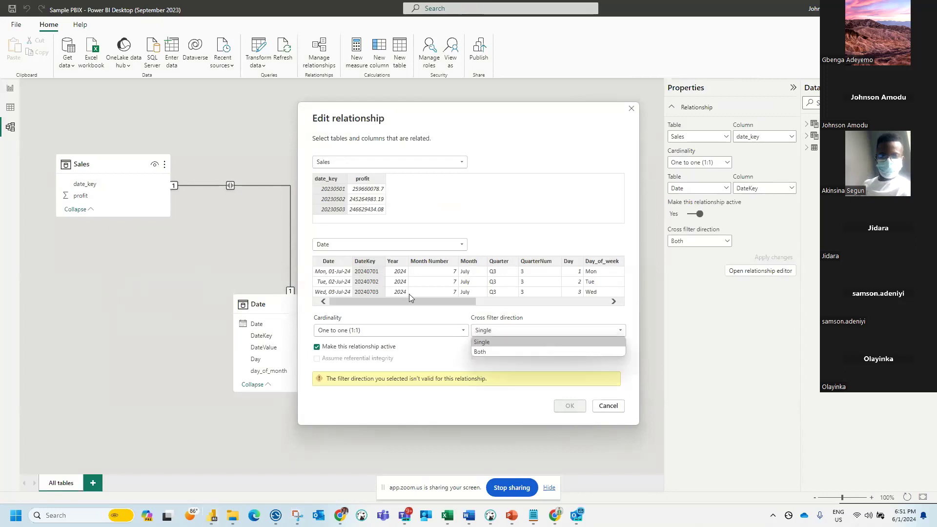
click(507, 351)
click(565, 382)
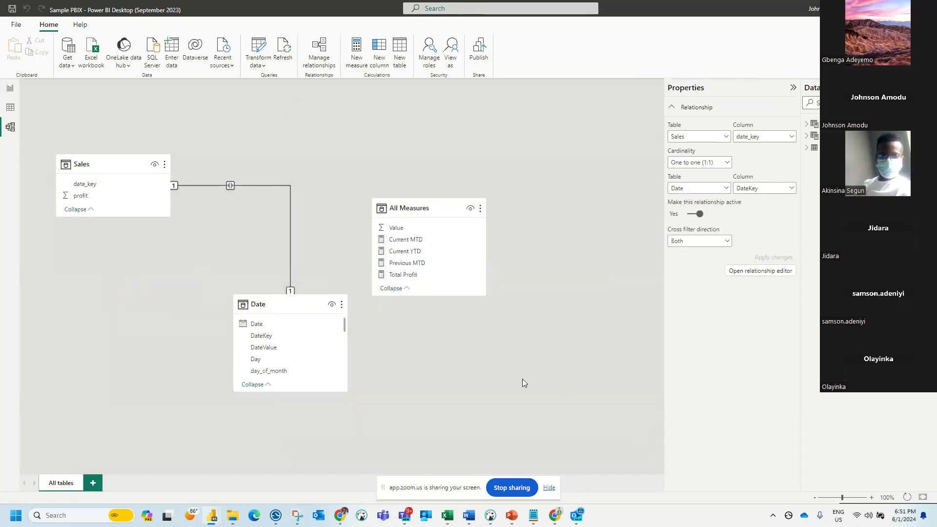
Step: Check the report cards on Page 2 and the All Measures table data
click(7, 88)
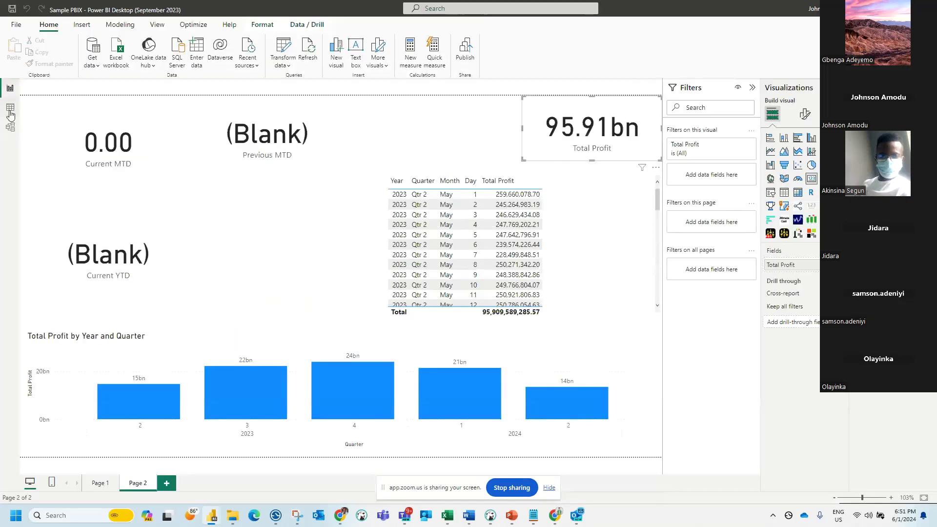
click(8, 116)
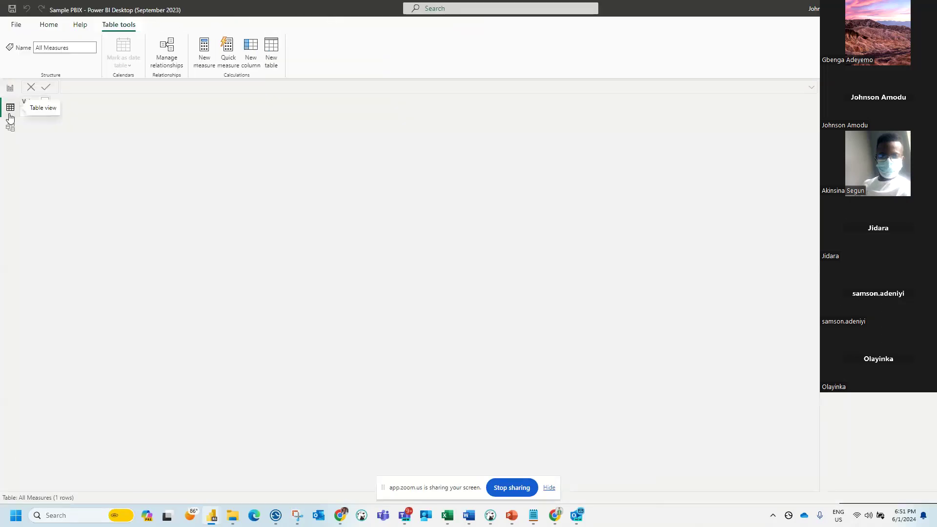
click(9, 88)
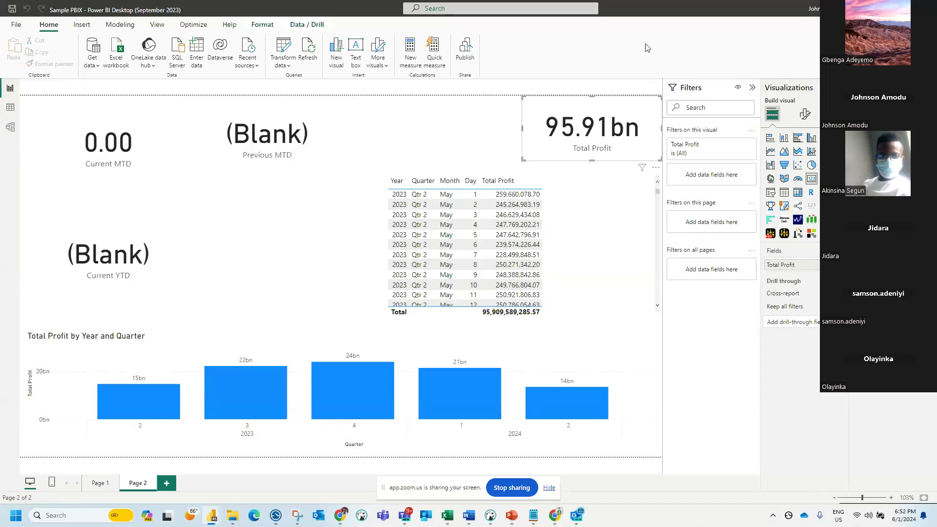
Step: Switch to Chrome and bring up the Microsoft Learn page for the DAX CALENDAR function
key(alt+Tab)
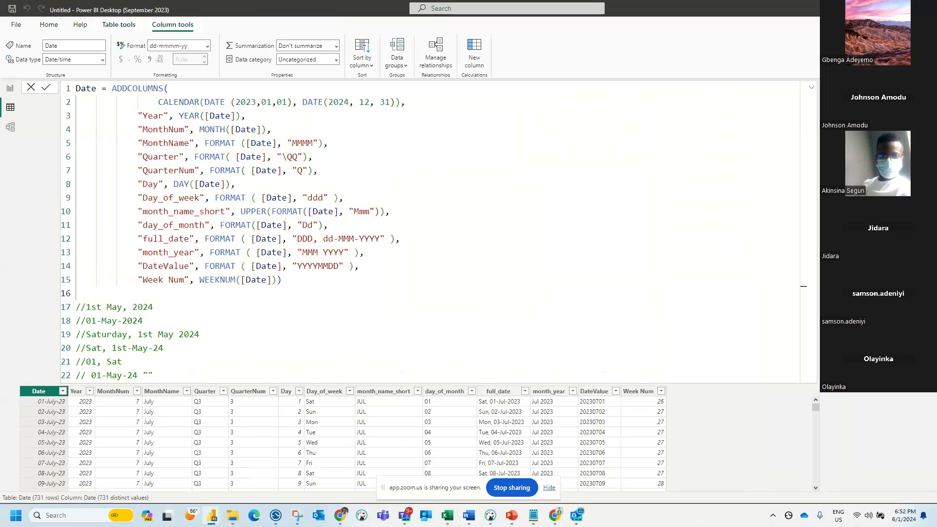
mouse_move(555, 515)
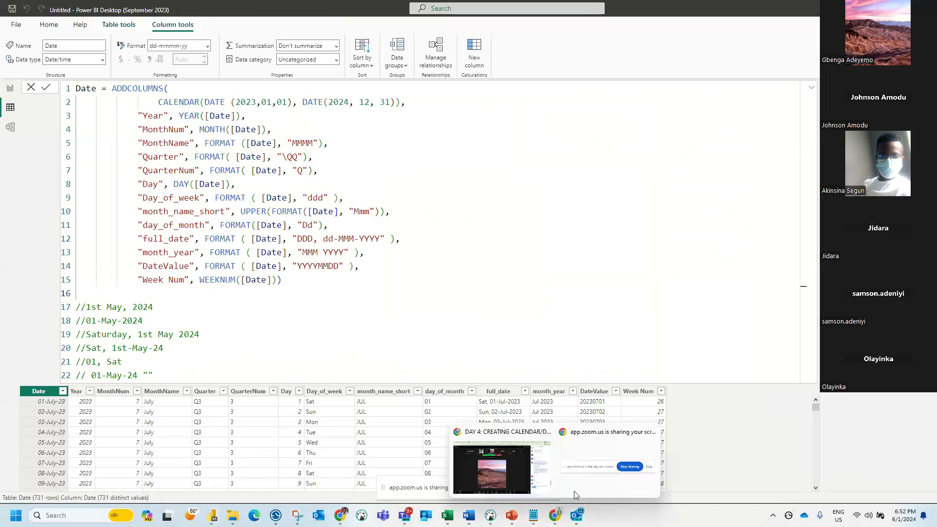
click(593, 465)
click(810, 9)
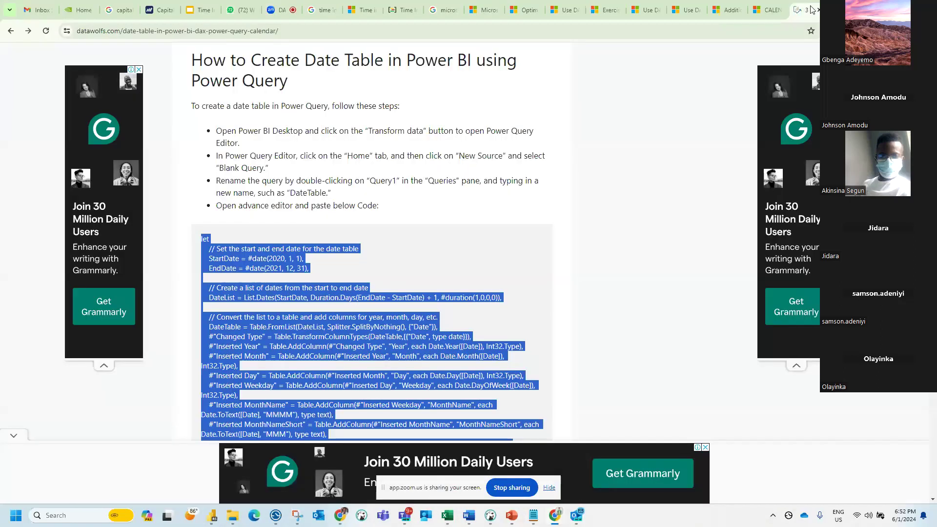
click(767, 9)
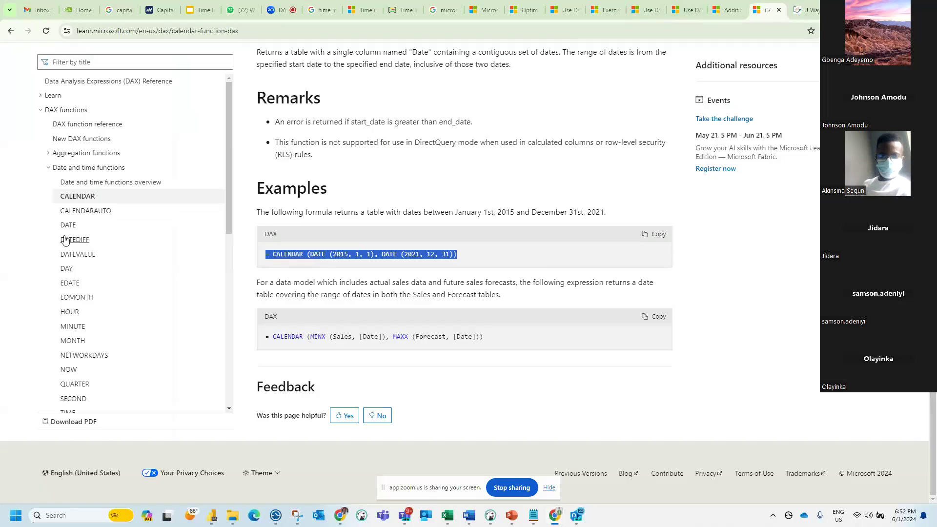
Step: Look up totalmtd in the DAX documentation and open the TOTALMTD function page
scroll(136, 317, down, 6)
scroll(137, 258, up, 4)
scroll(134, 258, up, 3)
scroll(120, 215, down, 7)
scroll(103, 216, down, 1)
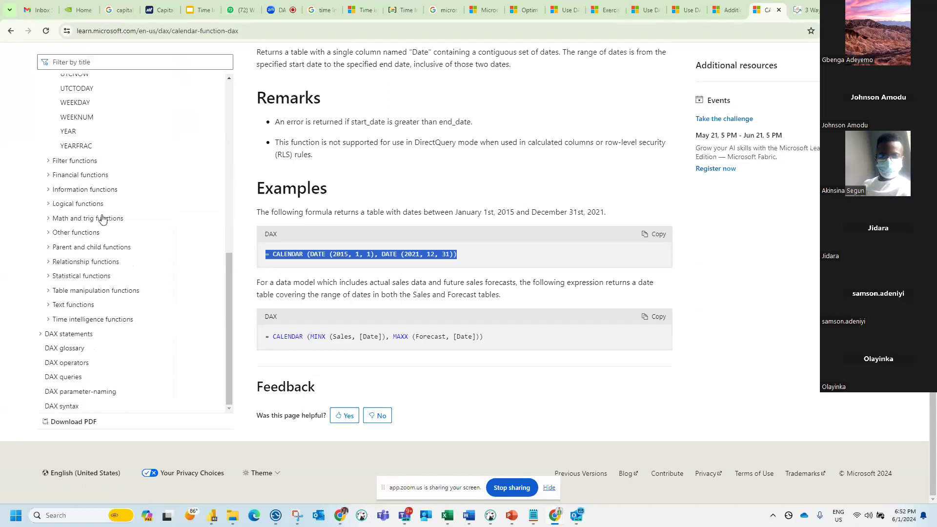
click(122, 59)
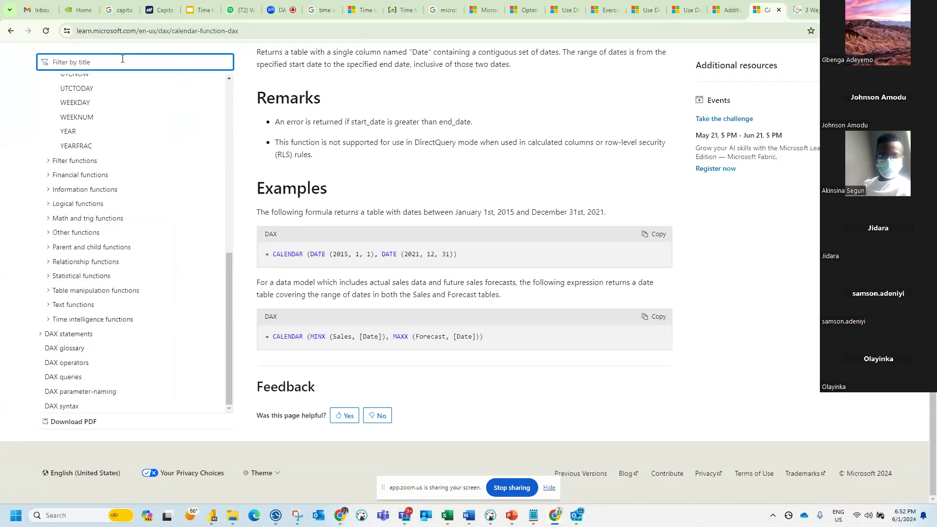
text(totalmtd)
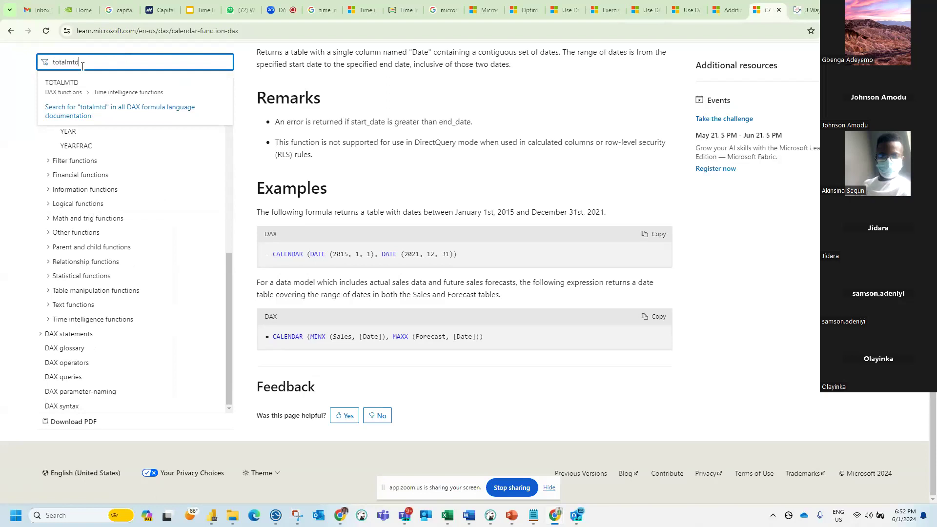
click(62, 89)
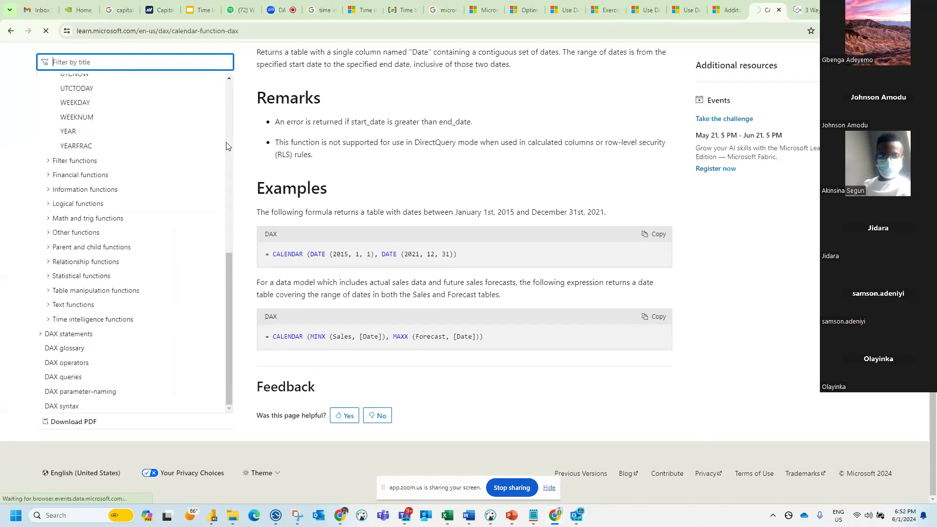
Step: Examine the syntax, parameters, remarks and example formula of the TOTALMTD function
scroll(464, 208, down, 2)
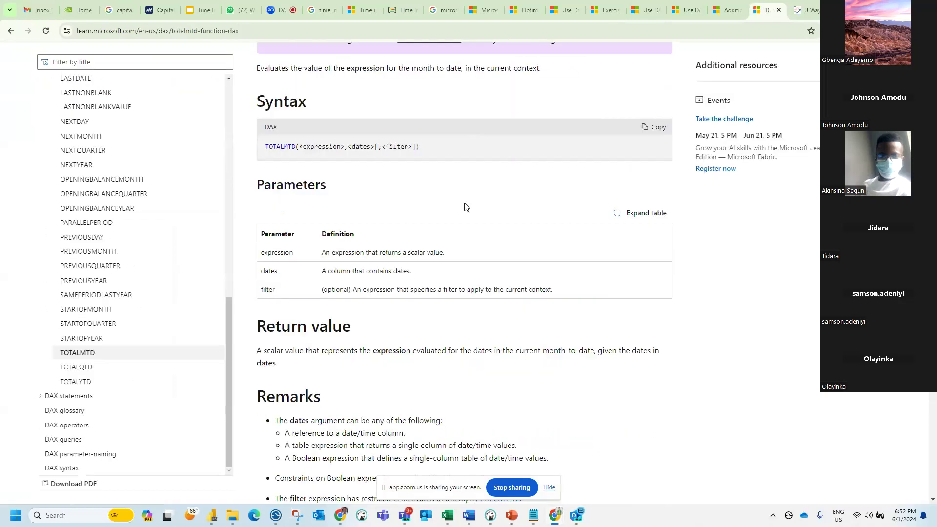
scroll(466, 215, down, 6)
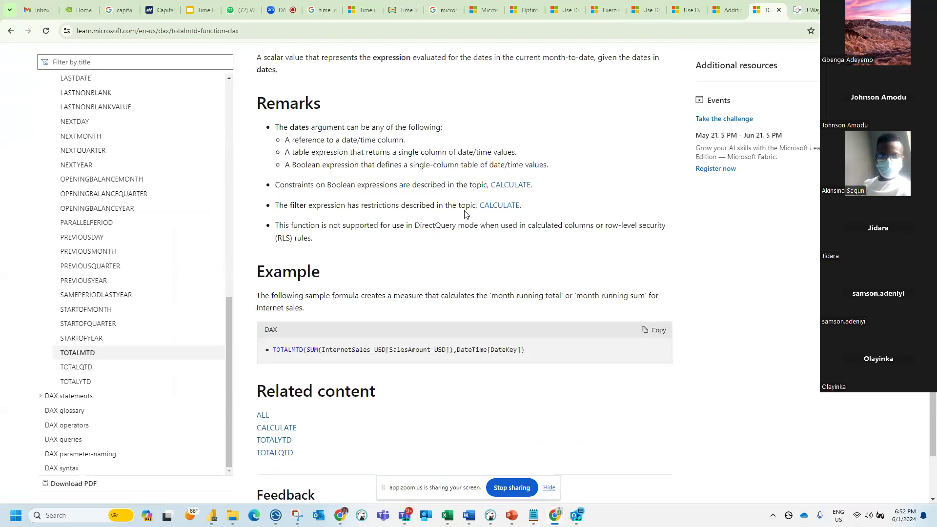
scroll(464, 214, down, 3)
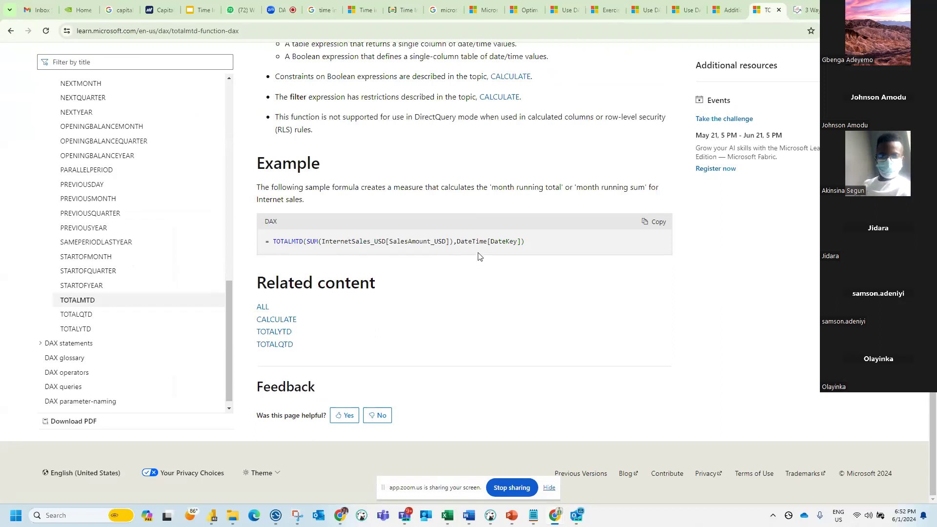
scroll(362, 217, up, 6)
scroll(371, 204, down, 6)
scroll(382, 398, up, 5)
scroll(306, 302, down, 6)
Step: Switch back to the Sample PBIX report in Power BI Desktop and display the Current YTD measure's formula
click(232, 515)
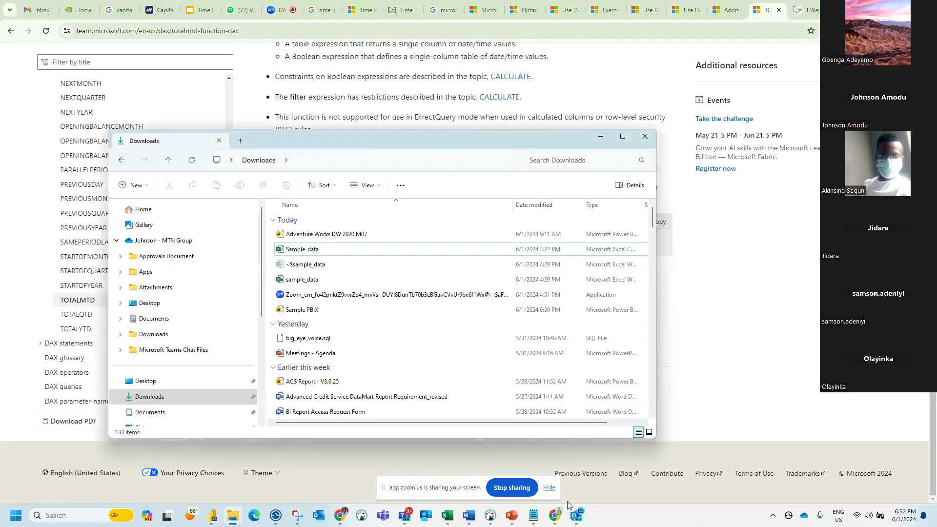
click(211, 516)
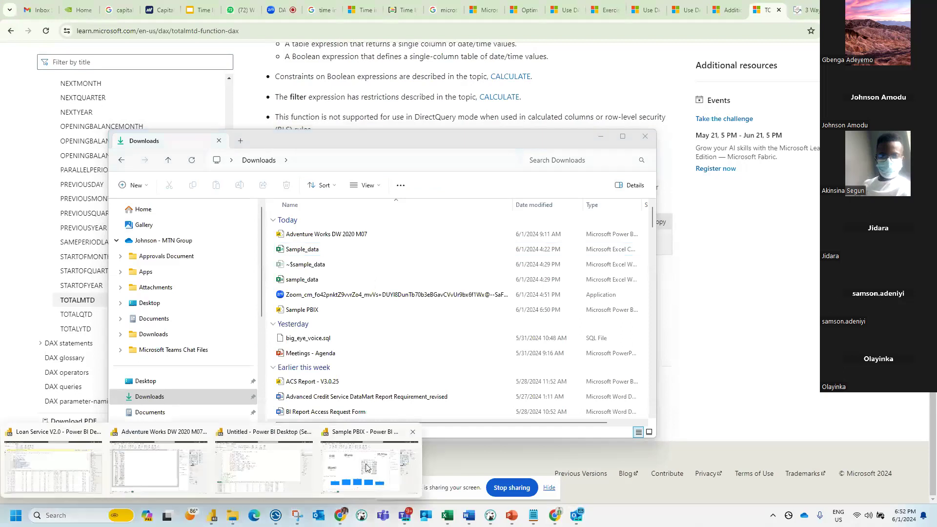
click(367, 467)
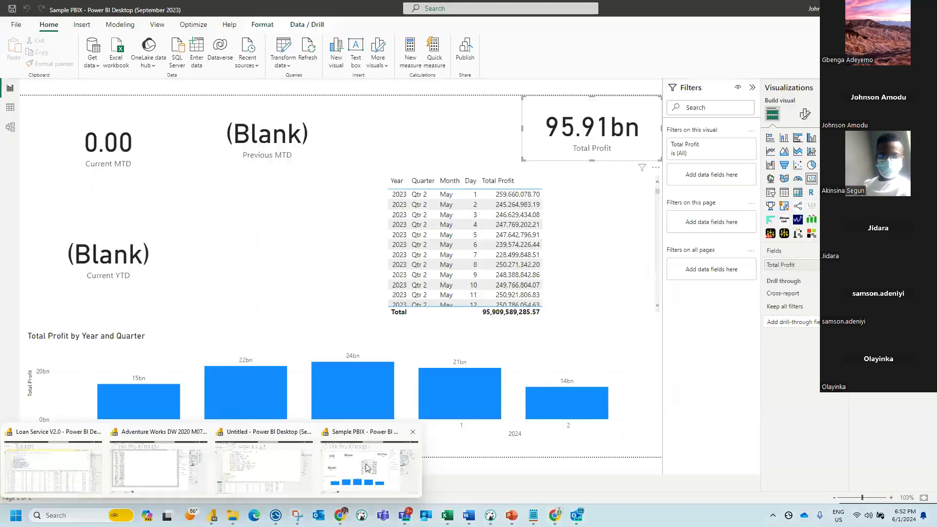
click(270, 137)
click(113, 234)
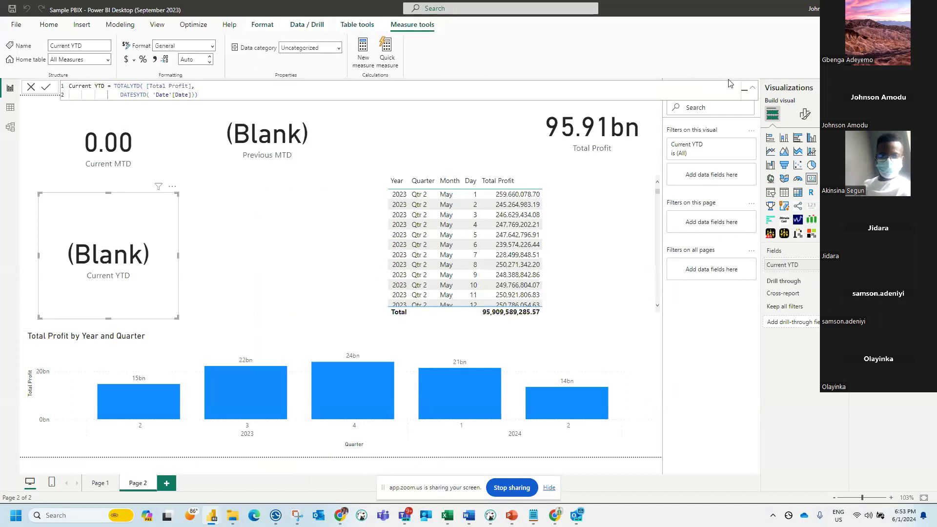
click(225, 93)
Step: Mark the Date table as a date table, using Date as the date column
click(9, 108)
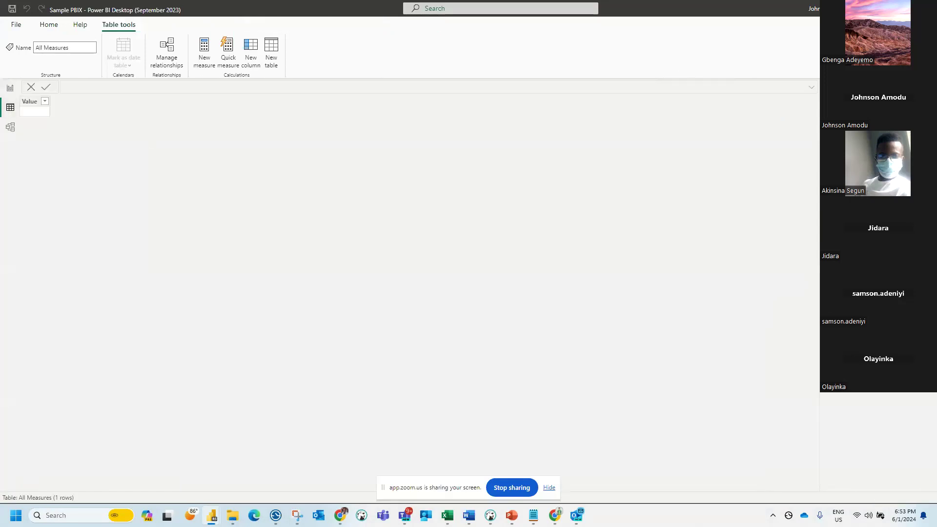
scroll(437, 345, down, 15)
scroll(74, 366, up, 15)
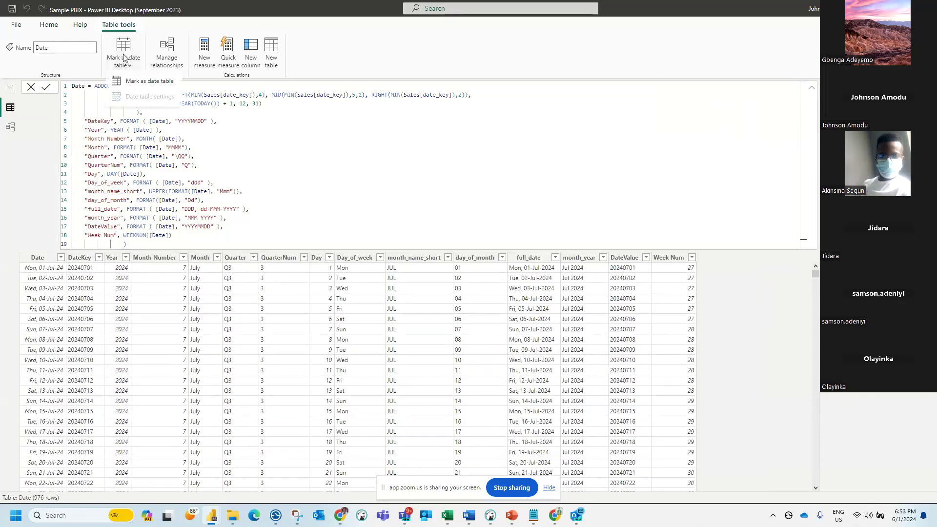
click(434, 244)
click(400, 253)
click(399, 252)
click(372, 270)
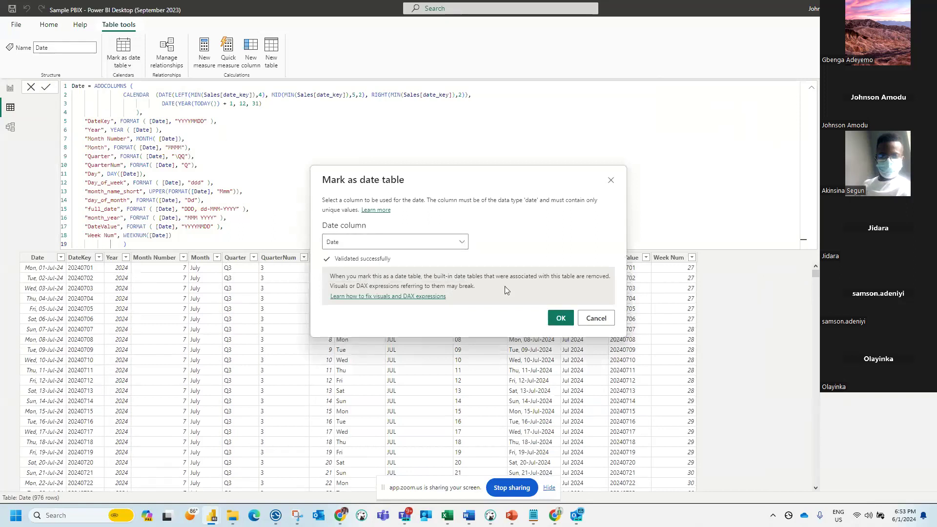
click(561, 319)
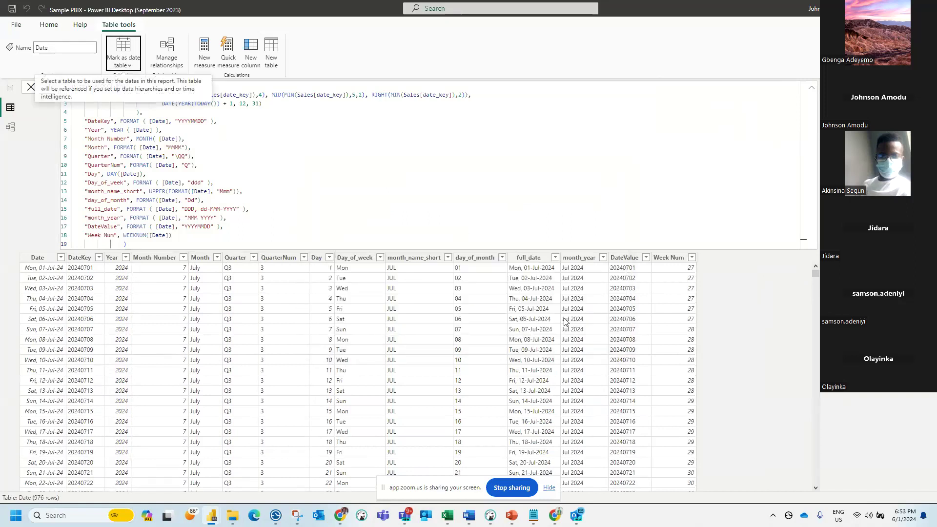
Step: Check the report cards on Page 2, inspect the Date column in the Date table, and return to the report
click(7, 91)
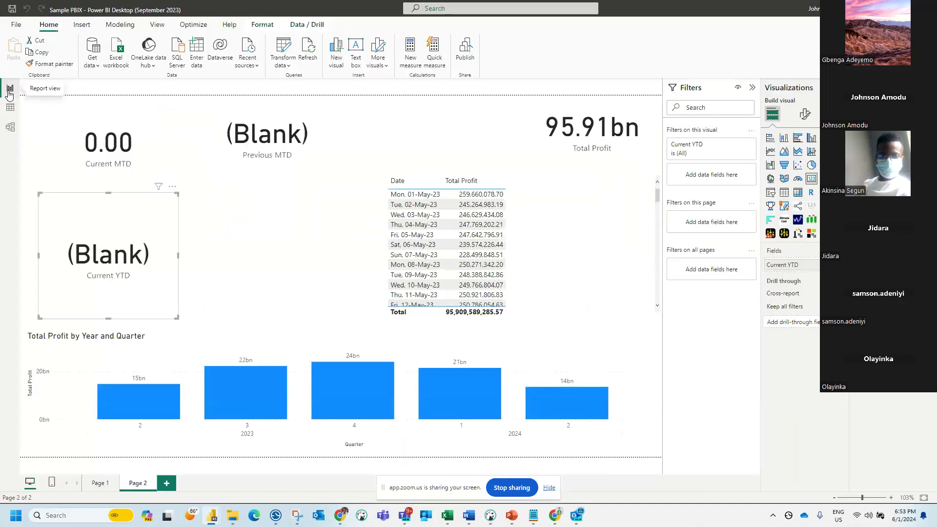
click(10, 106)
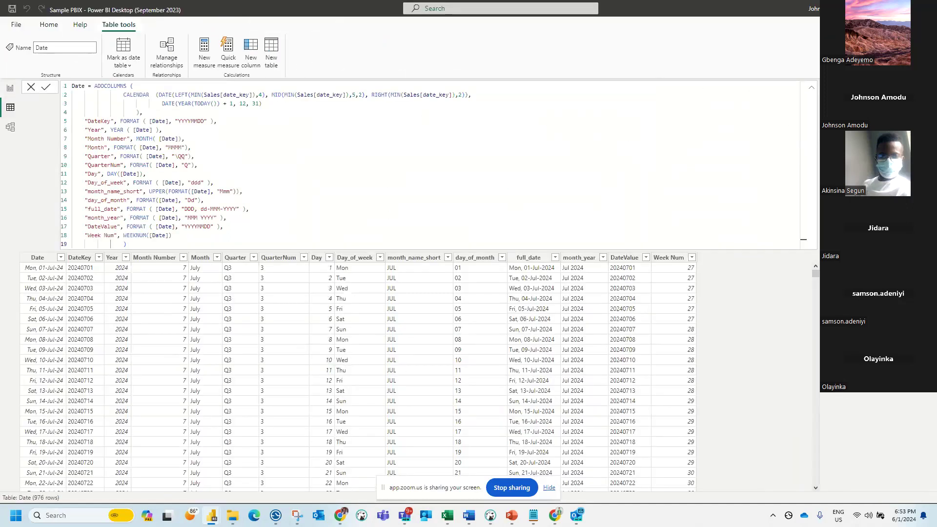
click(855, 147)
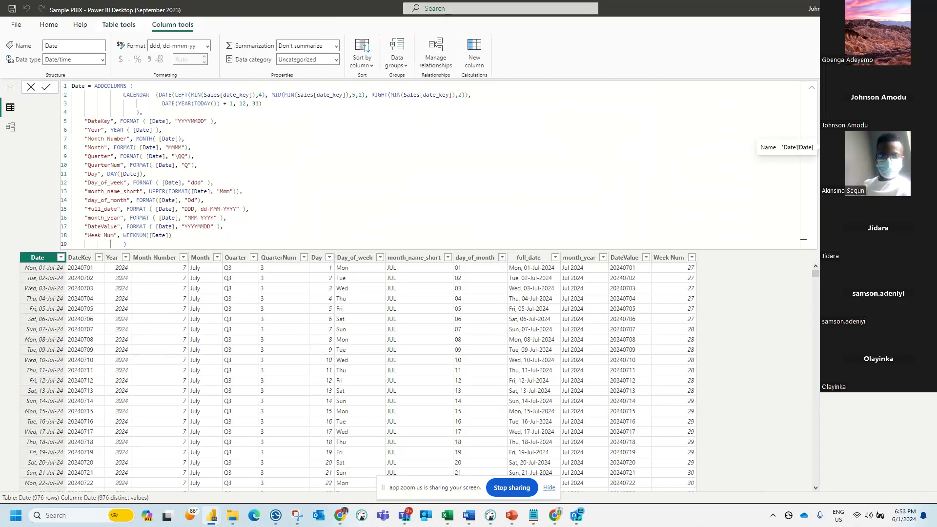
click(10, 88)
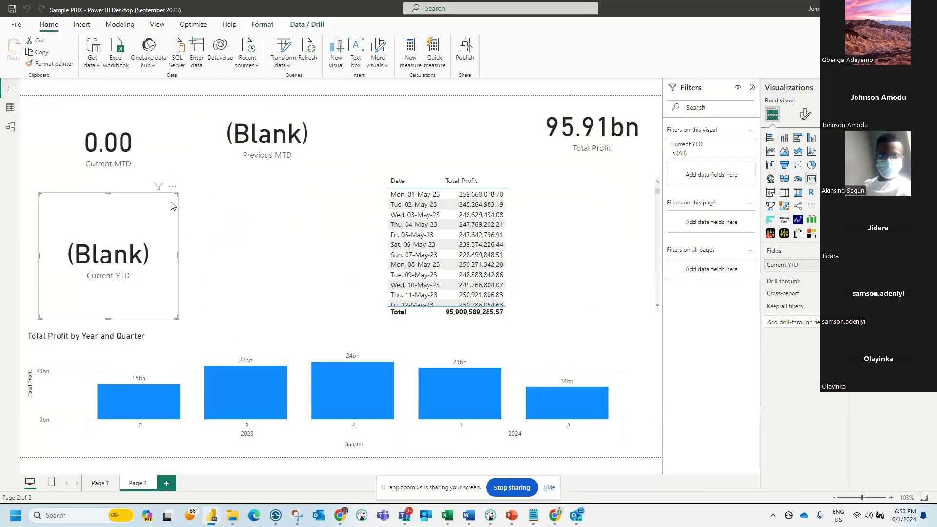
Step: Add the month_year field to the table visual listing Date and Total Profit
click(857, 194)
click(857, 193)
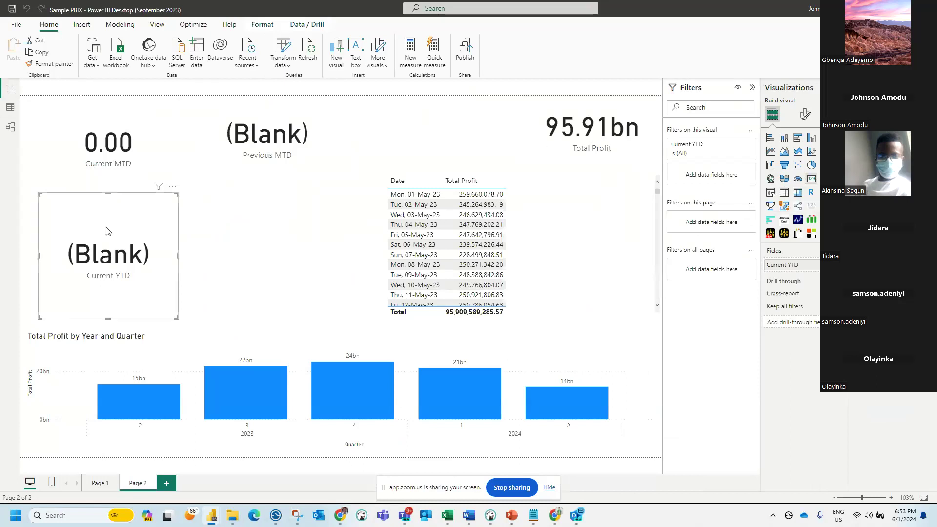
click(299, 352)
click(517, 266)
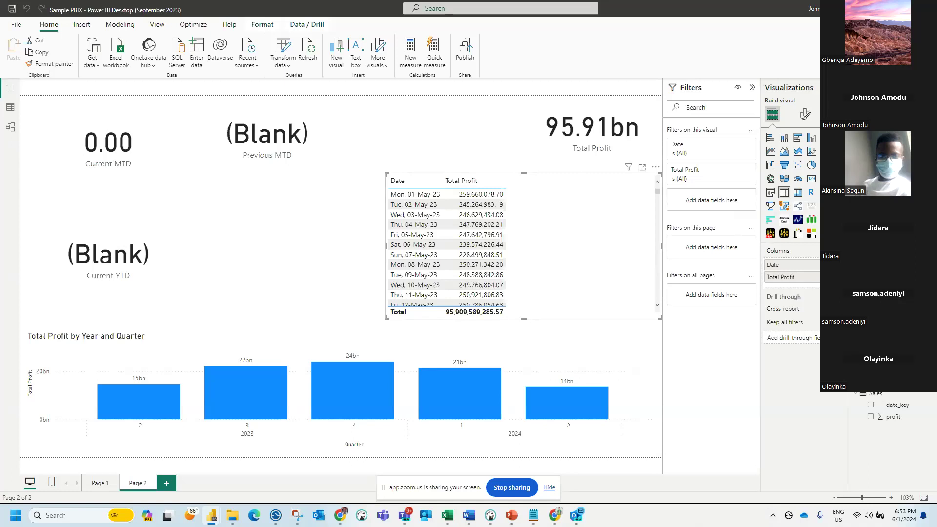
click(871, 357)
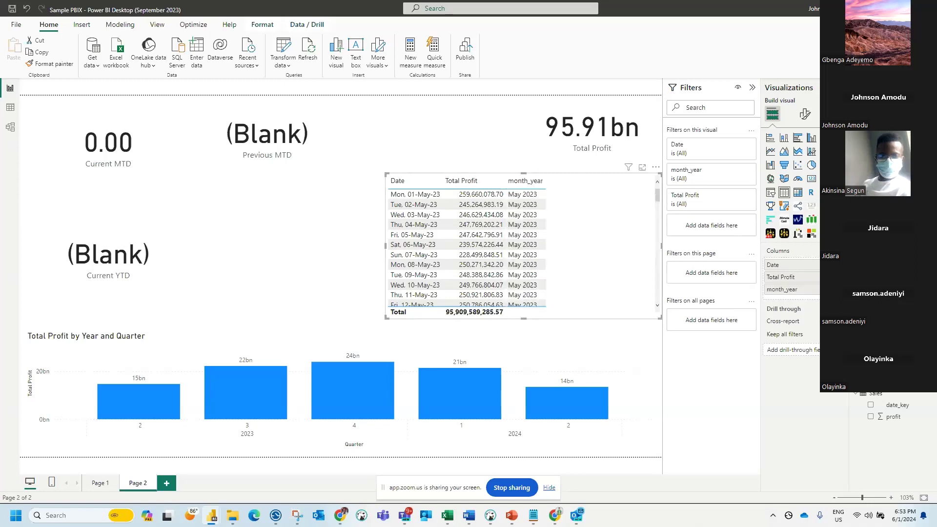
scroll(577, 244, down, 15)
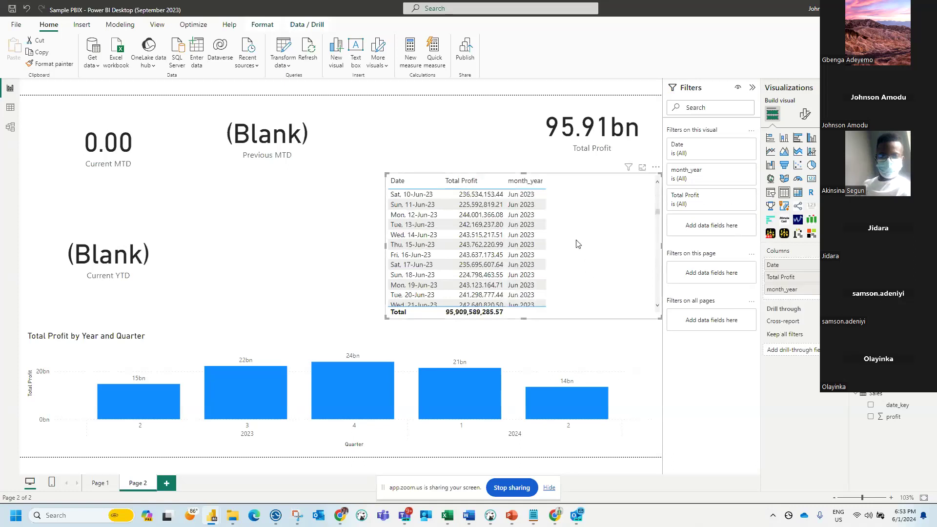
Step: Delete the Current YTD card from Page 2
click(81, 255)
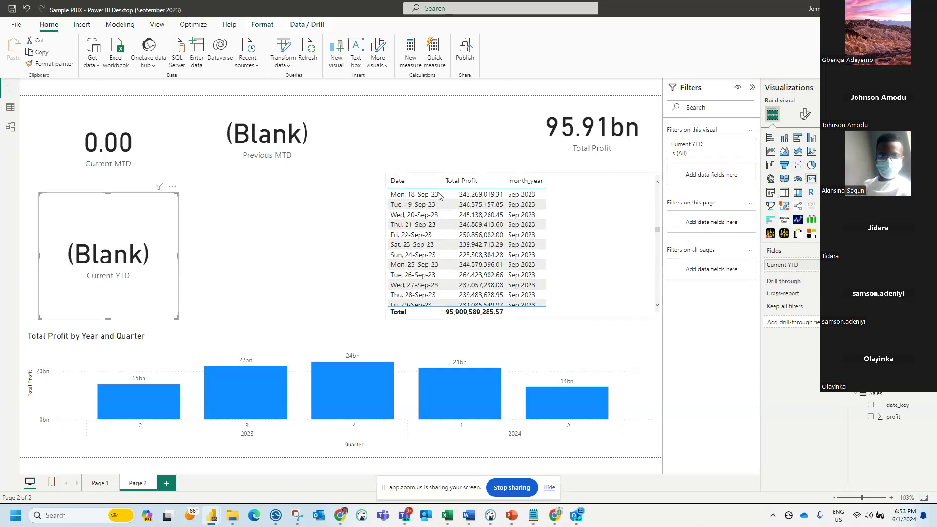
key(Delete)
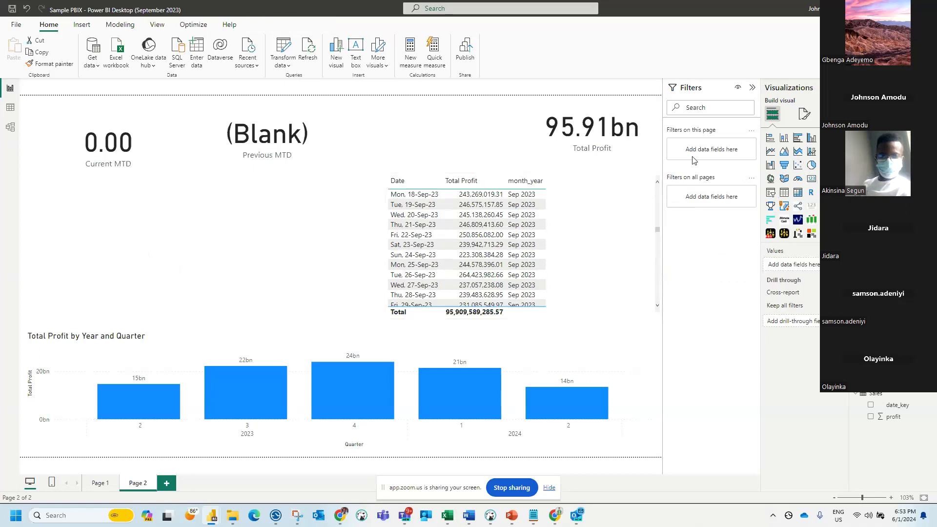
click(798, 206)
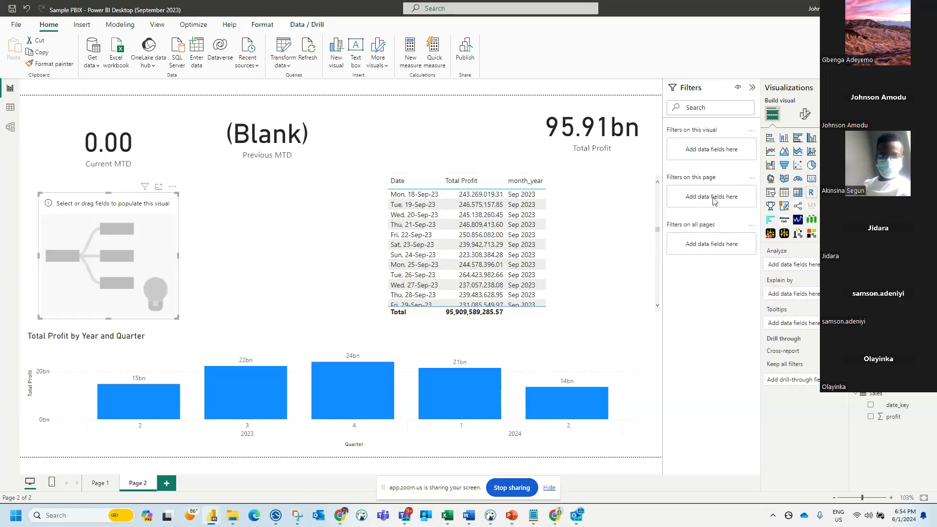
drag(152, 231, 206, 231)
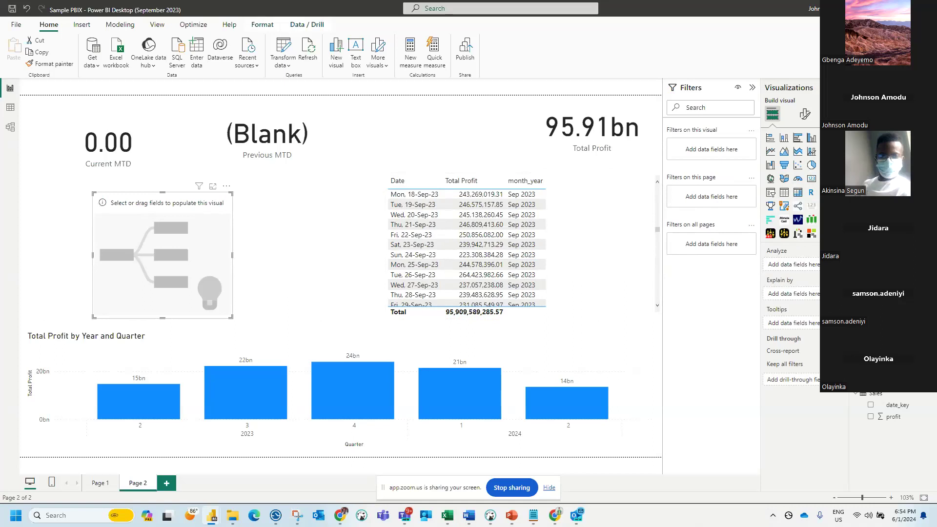
click(871, 218)
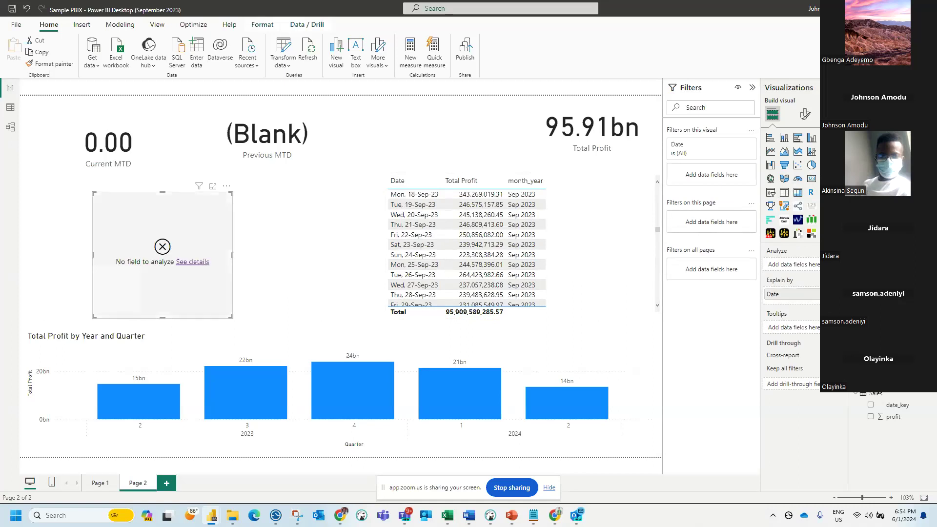
click(870, 219)
click(168, 236)
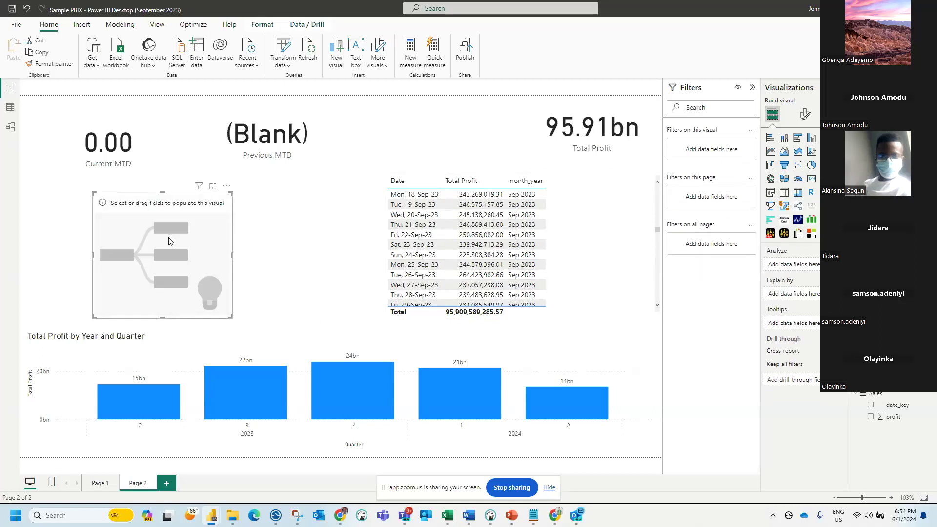
key(Delete)
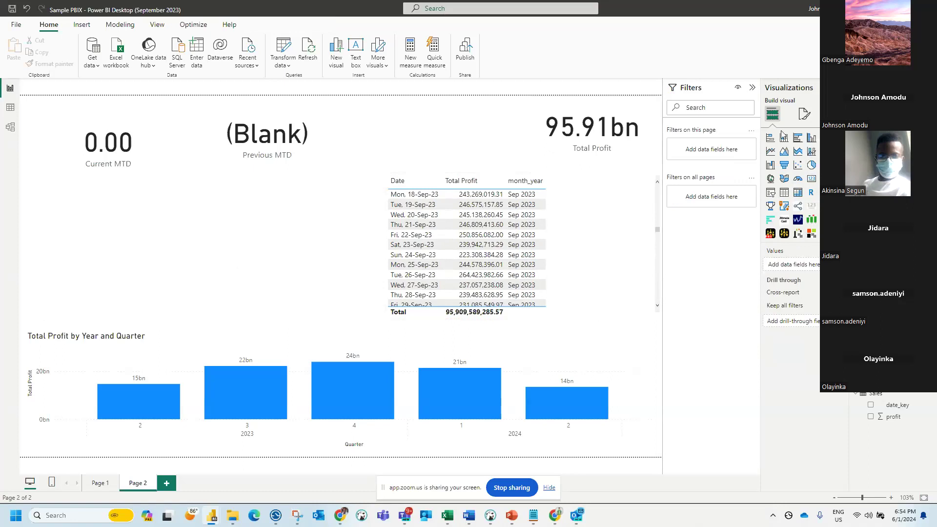
Step: Remove the closing parentheses from the Current MTD formula and consult the TOTALMTD documentation example in Chrome before returning to Power BI
click(899, 136)
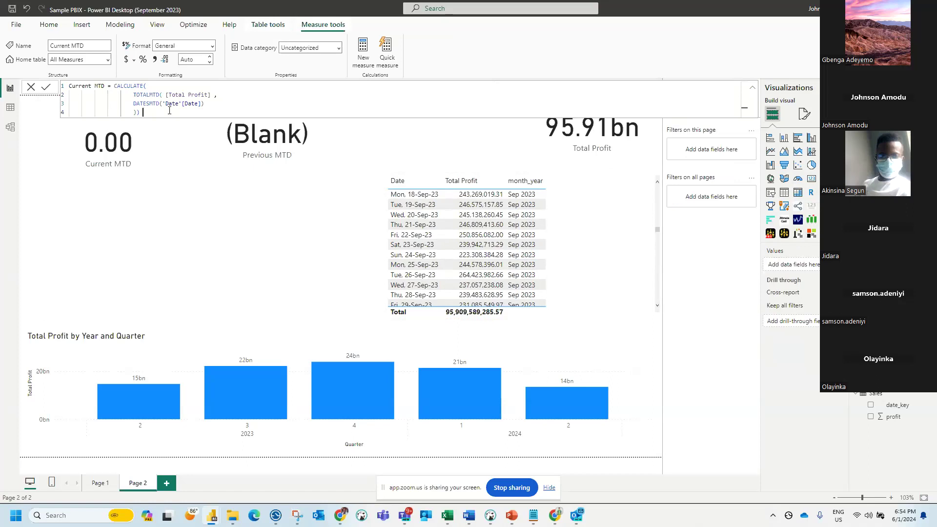
key(BackSpace)
key(BackSpace)
mouse_move(555, 515)
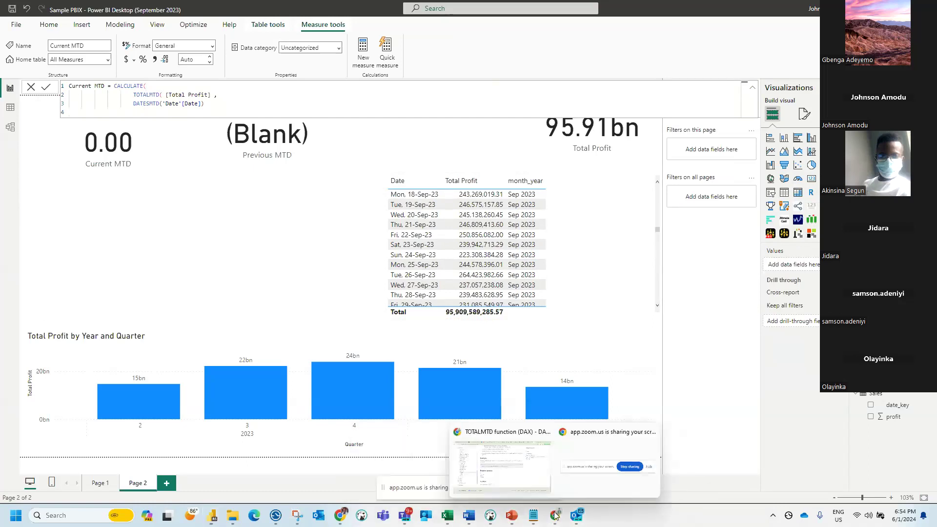
click(501, 475)
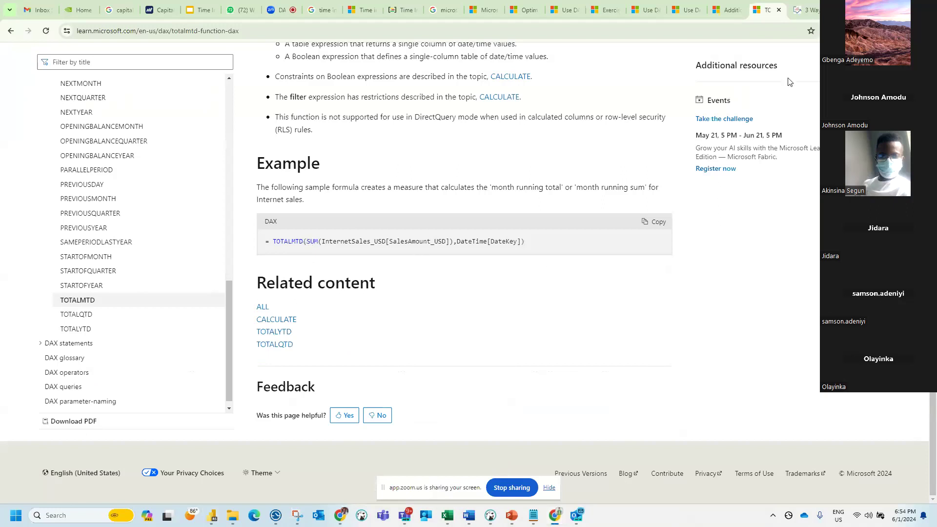
key(alt+Tab)
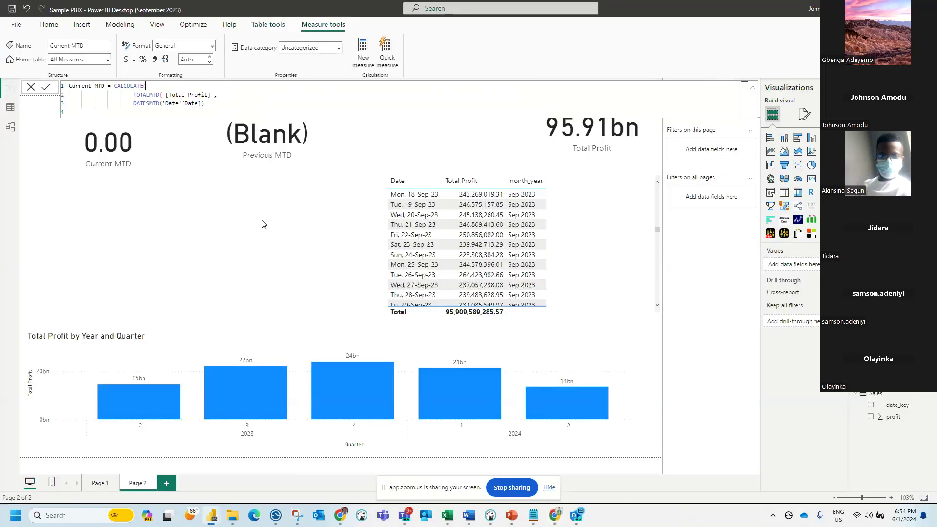
Step: Strip CALCULATE and DATESMTD from Current MTD so it reads TOTALMTD( [Total Profit] , ('Date'[Date]) ), and commit the formula
drag(159, 106, 119, 87)
key(Delete)
key(Delete)
key(Delete)
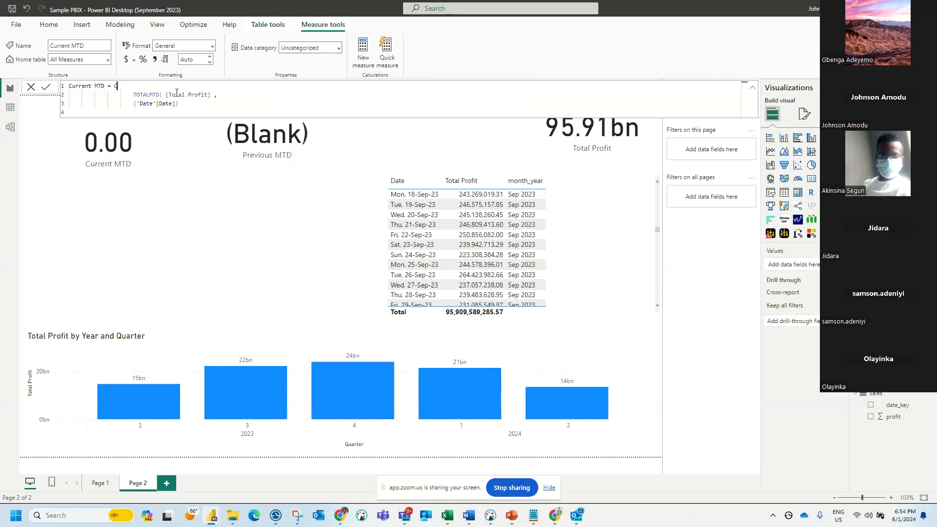
drag(180, 86, 111, 86)
key(Delete)
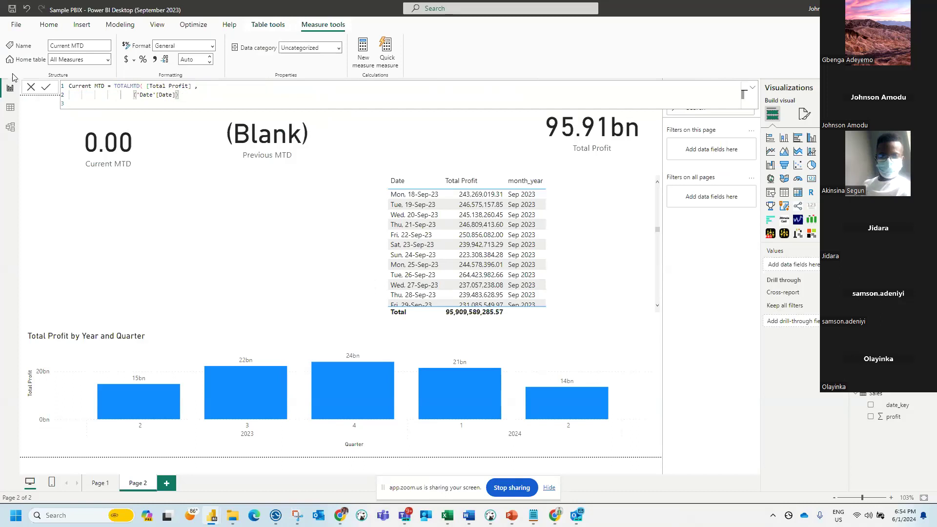
text())
click(46, 87)
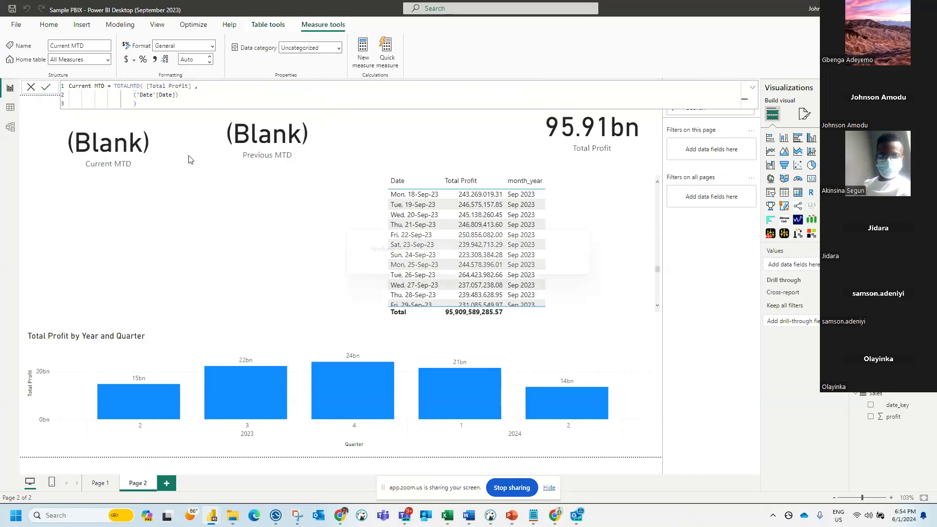
Step: Select the Current MTD card and display the Current YTD measure's formula for review
click(139, 164)
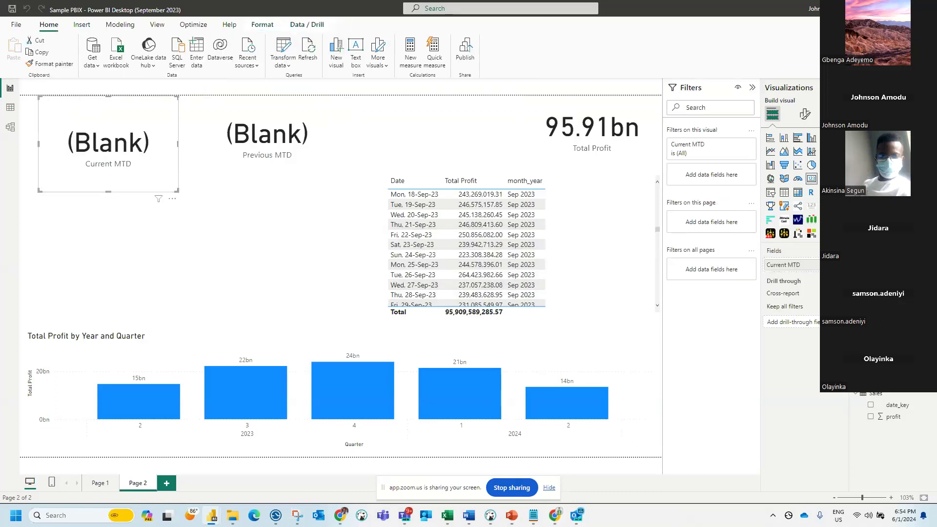
click(900, 137)
click(900, 148)
click(239, 91)
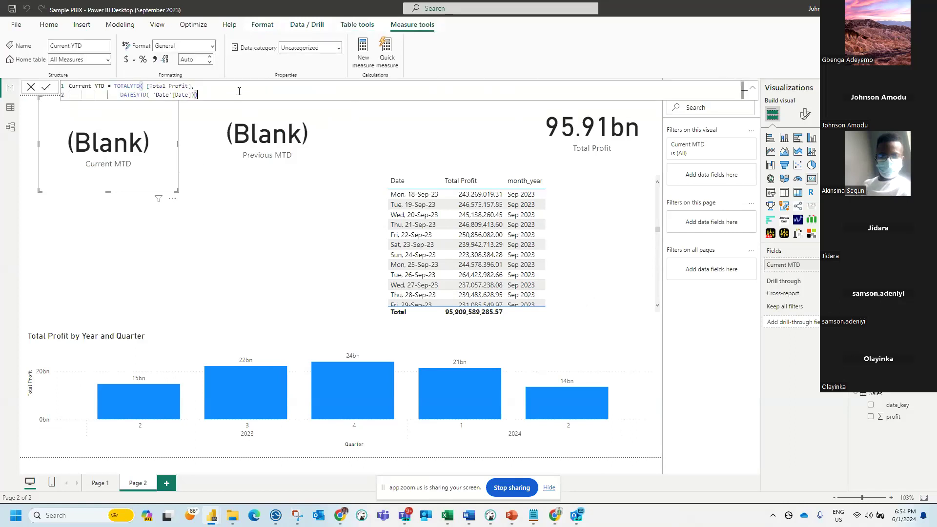
Step: Duplicate the Current MTD card, place the copy below it, and replace its field with Current YTD
click(157, 151)
key(ctrl+c)
key(ctrl+v)
drag(156, 155, 153, 253)
click(840, 265)
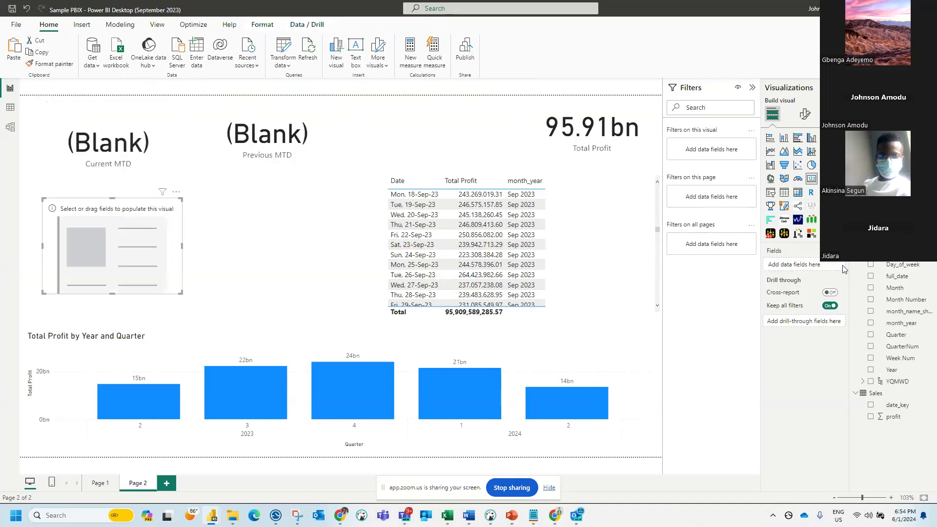
click(871, 159)
drag(173, 268, 179, 269)
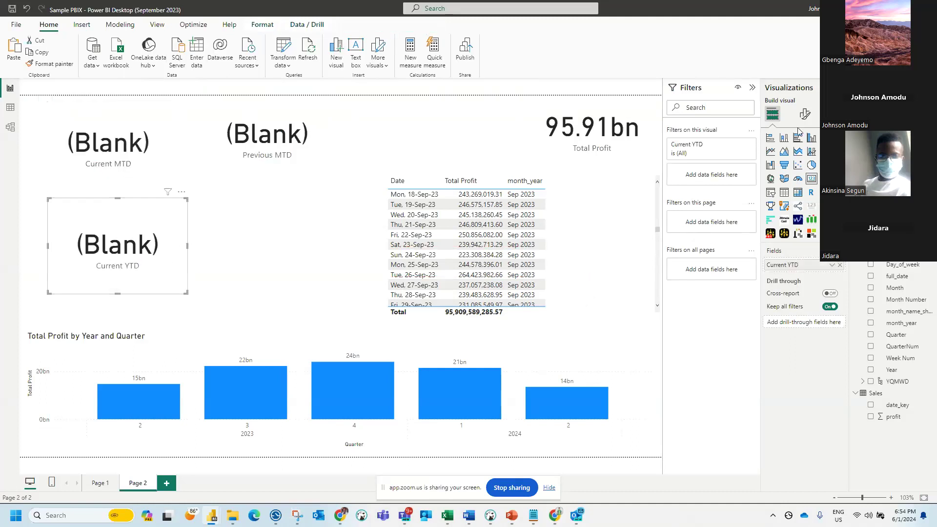
Step: Review the Current YTD formula, switch to Chrome, and open the TOTALYTD function page to read its parameters and remarks
click(902, 159)
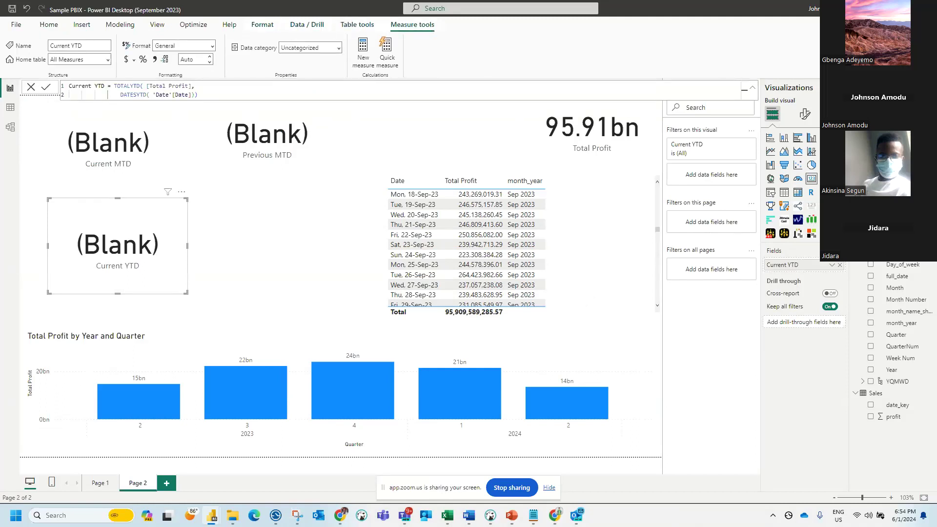
click(881, 8)
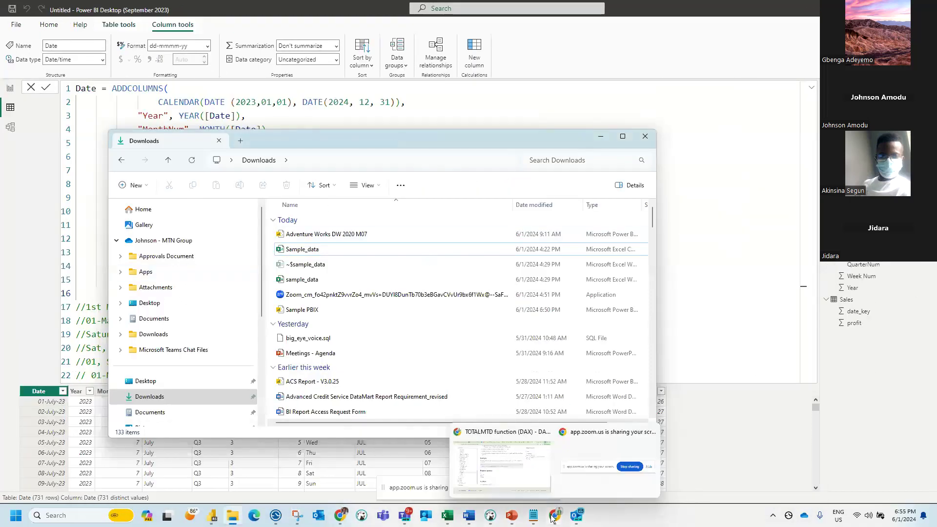
click(552, 519)
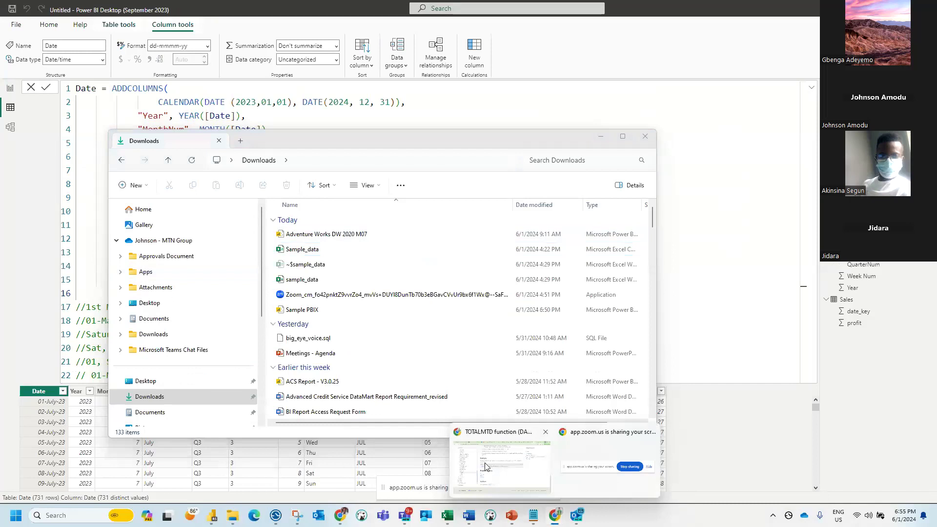
click(485, 466)
scroll(262, 232, up, 3)
scroll(324, 360, down, 3)
click(280, 335)
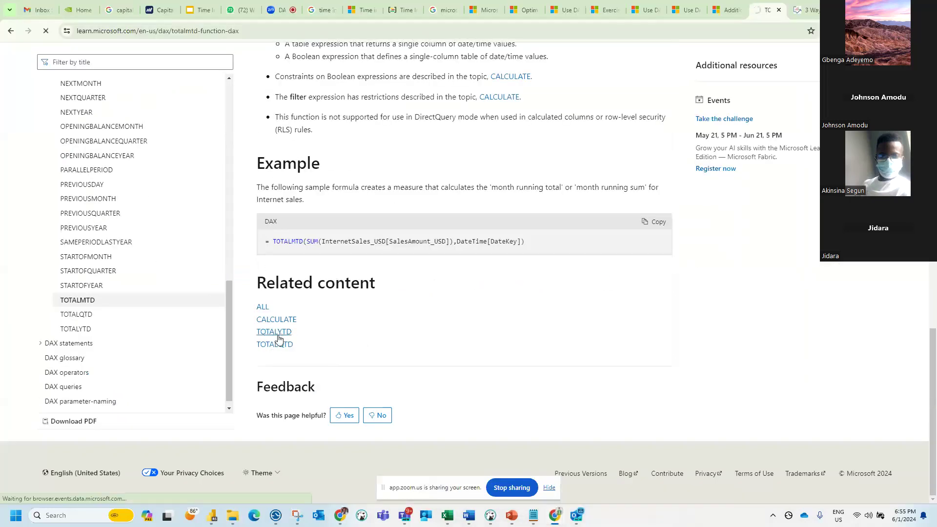
scroll(301, 249, down, 5)
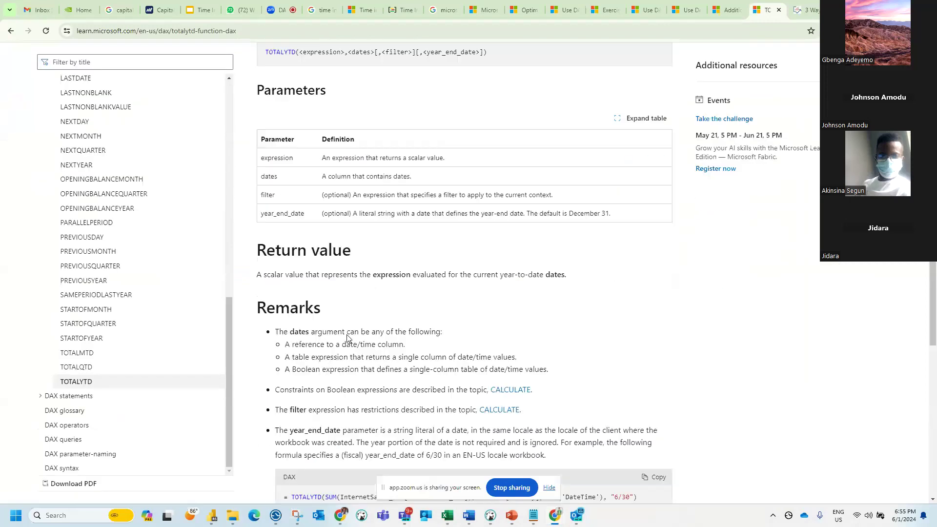
Step: Read the remarks and example formulas on the TOTALYTD page, and leave the browser
scroll(305, 163, down, 8)
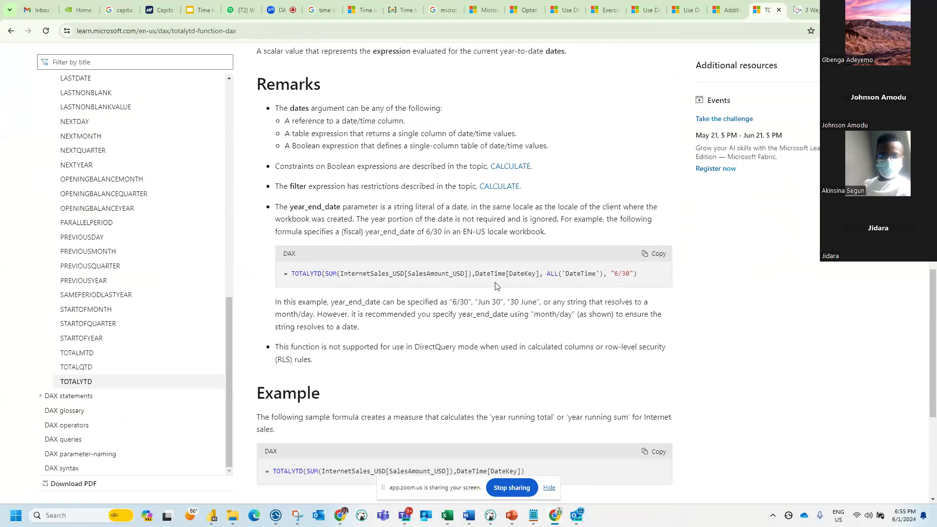
scroll(425, 293, down, 5)
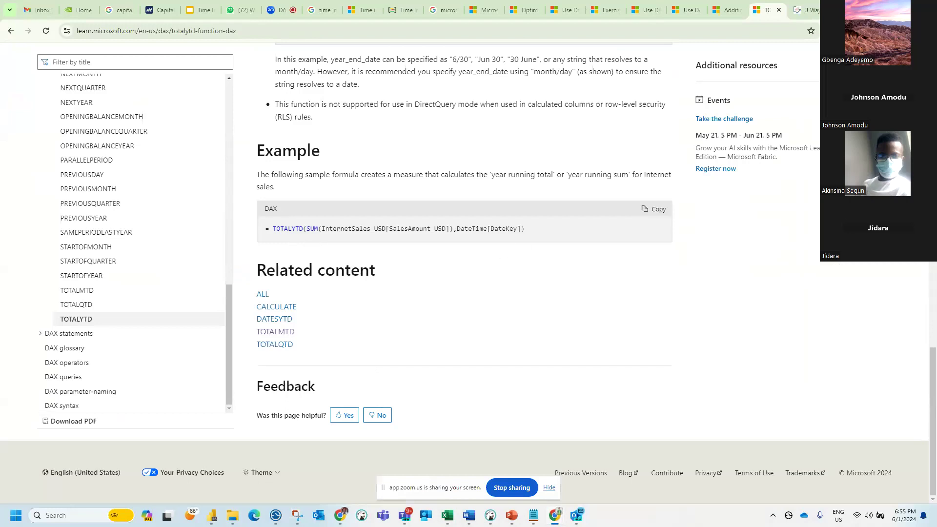
click(880, 8)
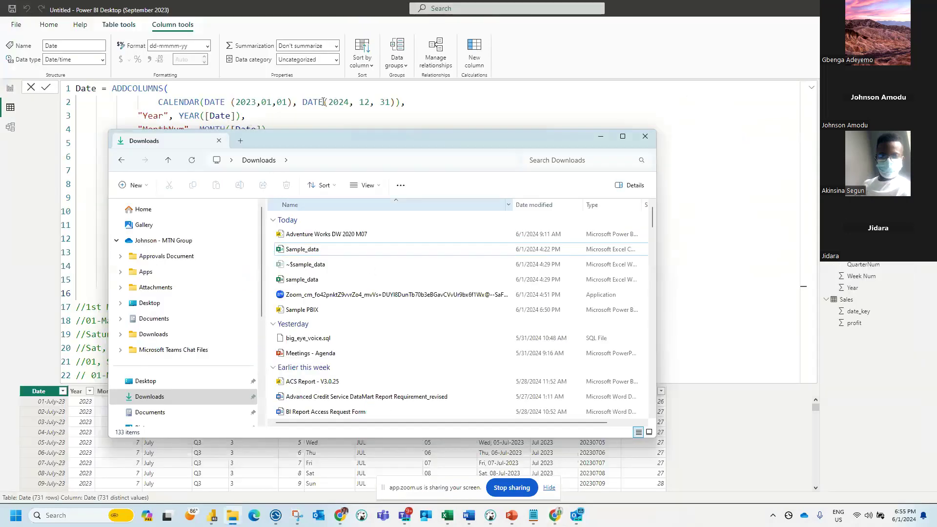
Step: Look at the calendar end year in the untitled report's Date table formula, and return to the Sample PBIX report
click(333, 102)
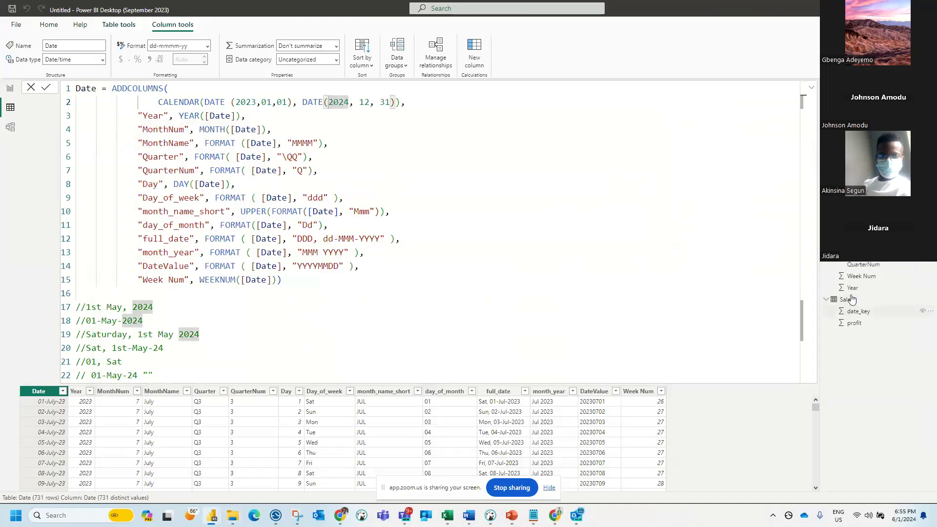
click(10, 88)
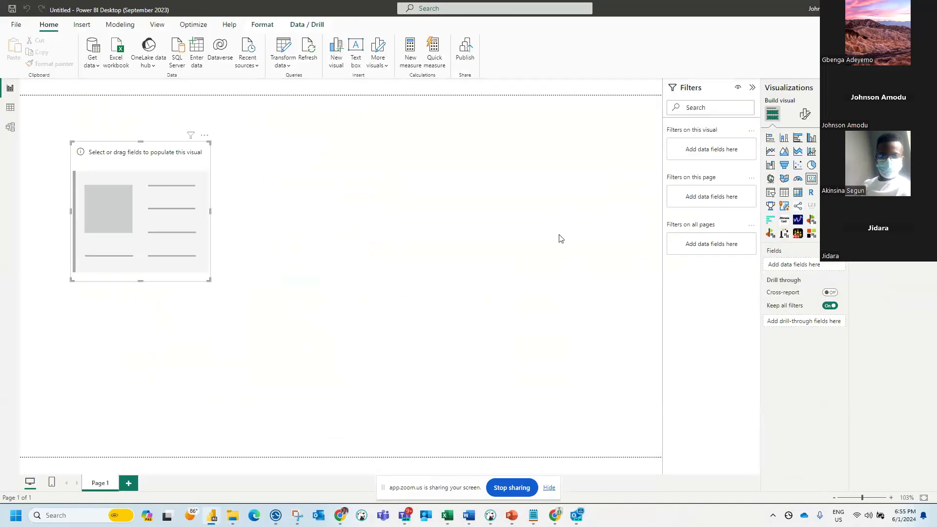
mouse_move(212, 515)
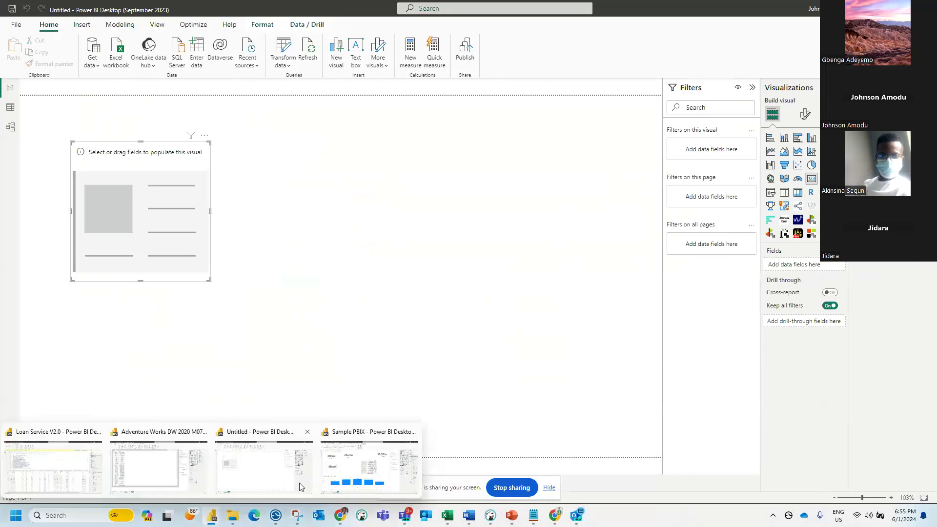
click(361, 483)
Step: Strip DATESYTD from the Current YTD measure so it reads TOTALYTD( [Total Profit], 'Date'[Date]), and commit the formula
click(209, 94)
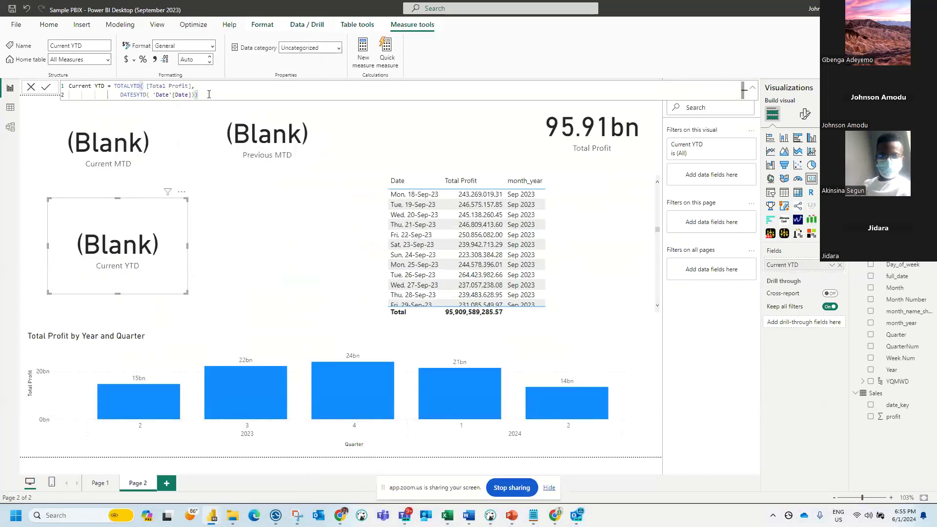
double_click(145, 95)
text(D)
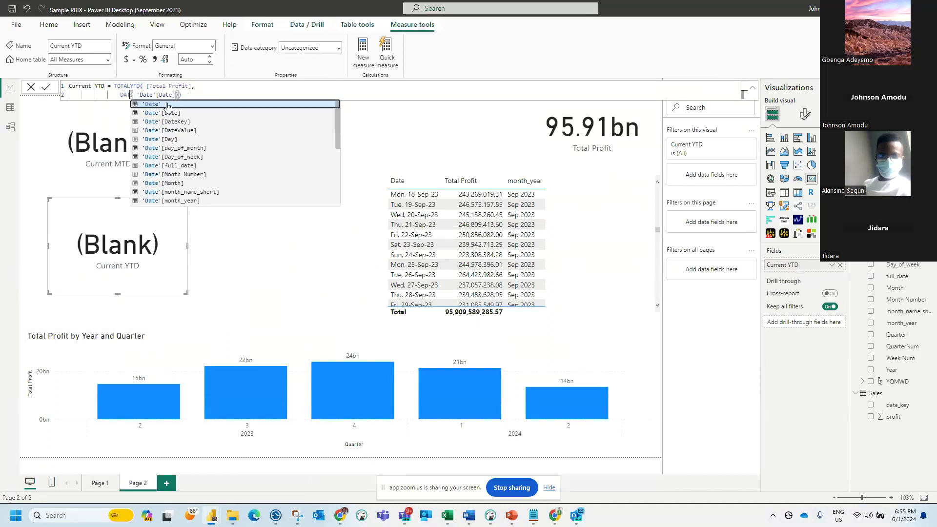
key(BackSpace)
key(BackSpace)
key(BackSpace)
key(BackSpace)
key(BackSpace)
key(BackSpace)
key(BackSpace)
key(BackSpace)
key(BackSpace)
key(BackSpace)
key(BackSpace)
key(BackSpace)
key(BackSpace)
key(BackSpace)
key(BackSpace)
key(BackSpace)
key(BackSpace)
key(BackSpace)
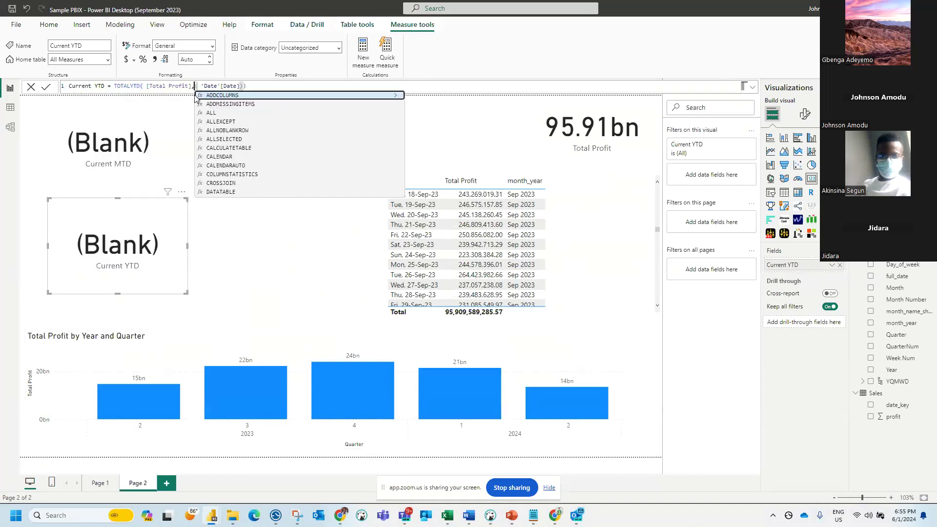
click(206, 86)
key(BackSpace)
click(251, 86)
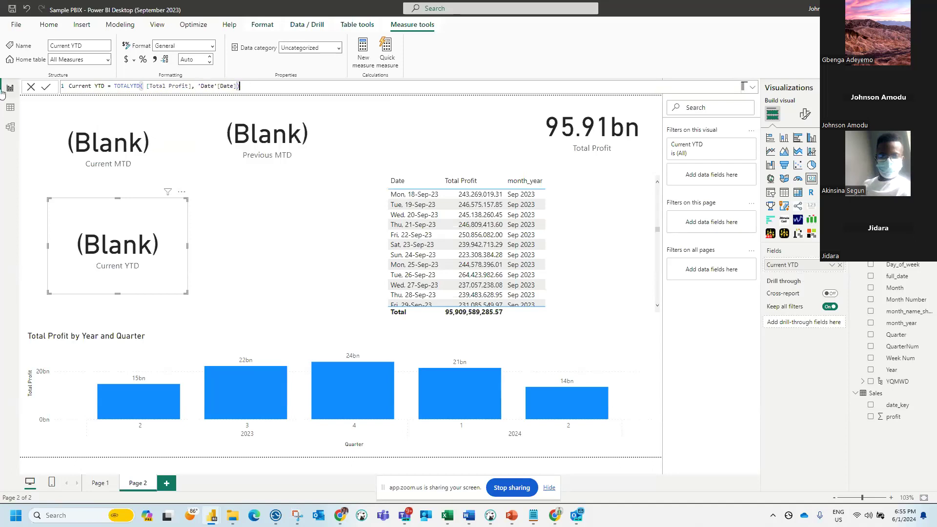
click(47, 89)
click(251, 88)
Step: Switch to the Loan Service V2.0 report and examine the formulas of its MTD measures, including MTD Repayment Subscription and MTD Comm
click(212, 516)
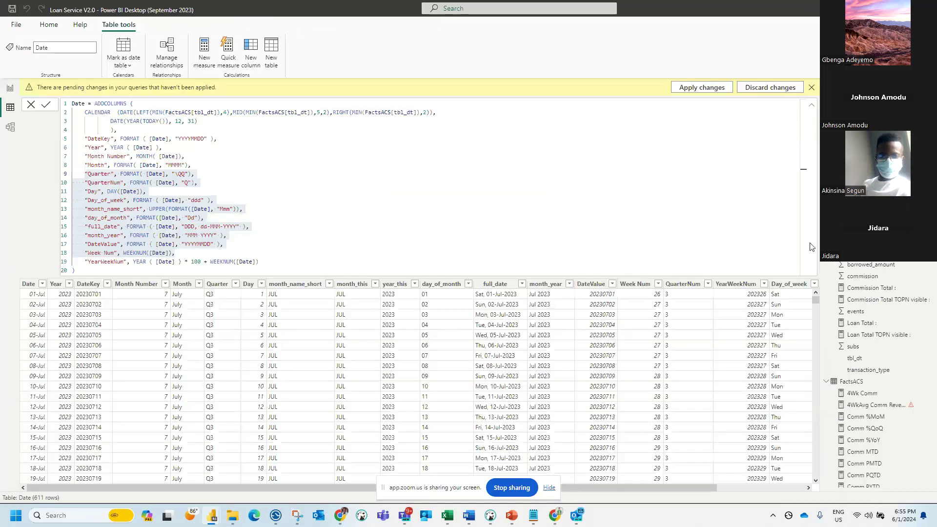
scroll(874, 273, down, 15)
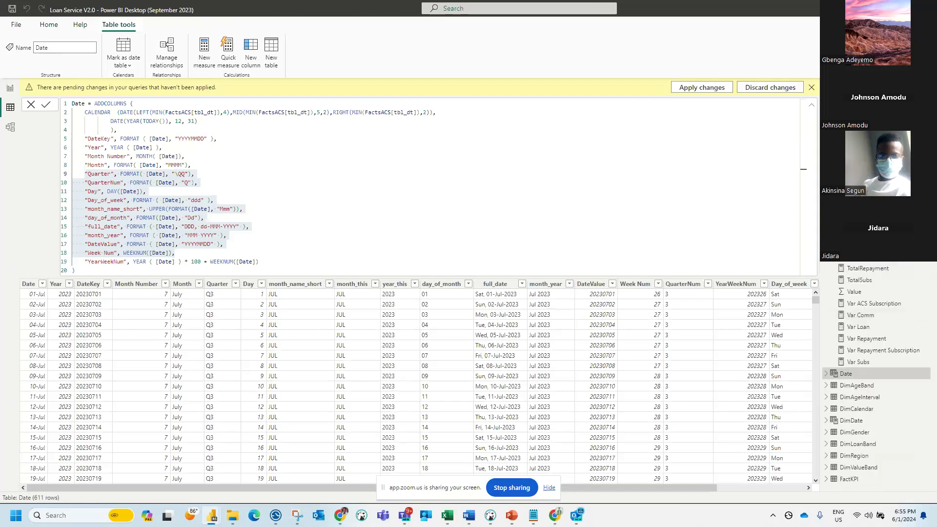
click(873, 255)
scroll(874, 255, down, 1)
scroll(874, 342, up, 4)
click(861, 264)
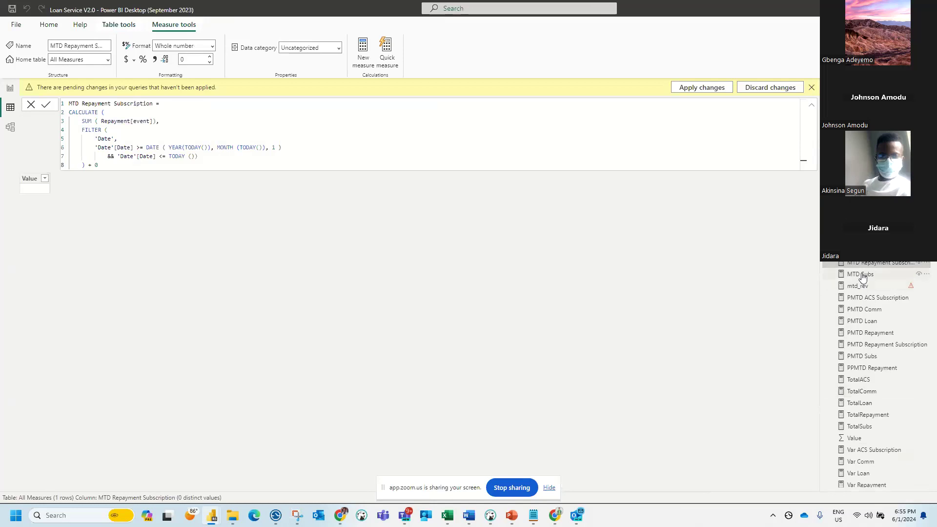
click(863, 274)
click(867, 264)
click(866, 228)
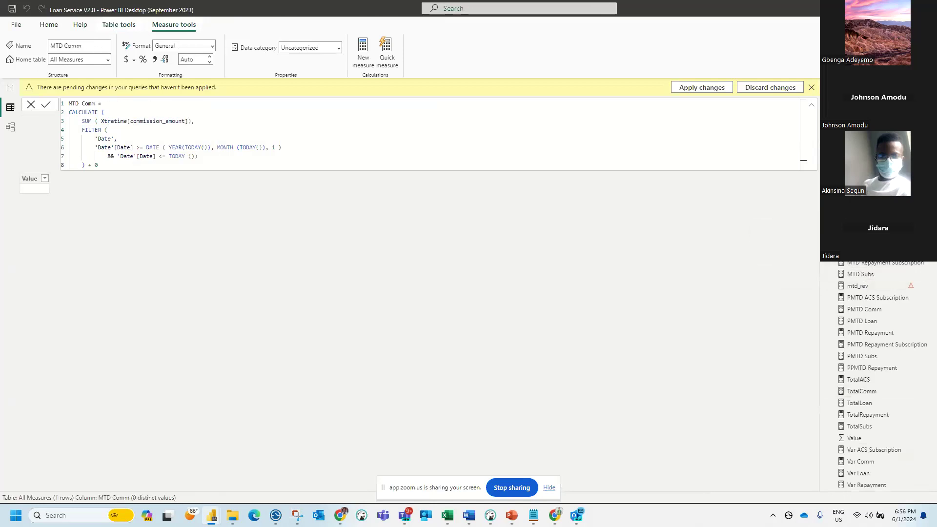
Step: Find the Comm MTD measure in the FactsACS table and examine its TOTALMTD formula
scroll(876, 374, up, 2)
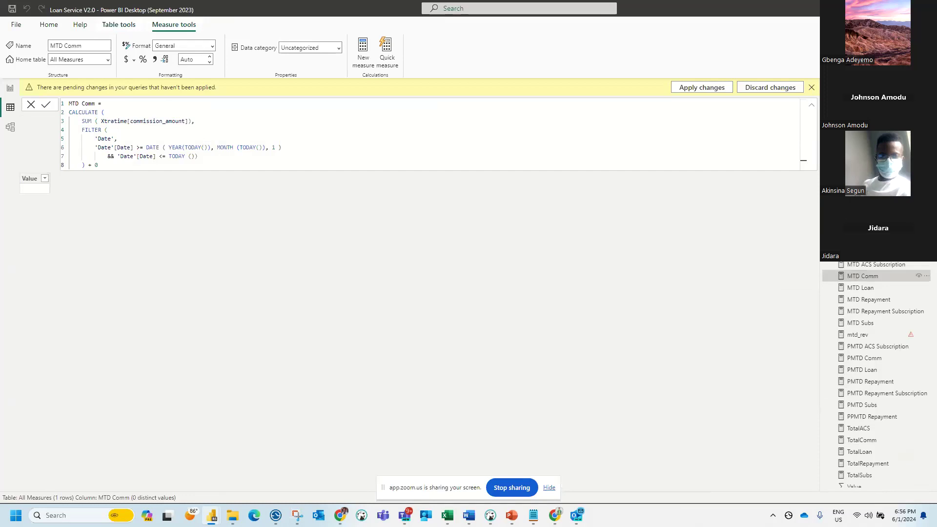
scroll(876, 373, up, 10)
scroll(876, 439, down, 6)
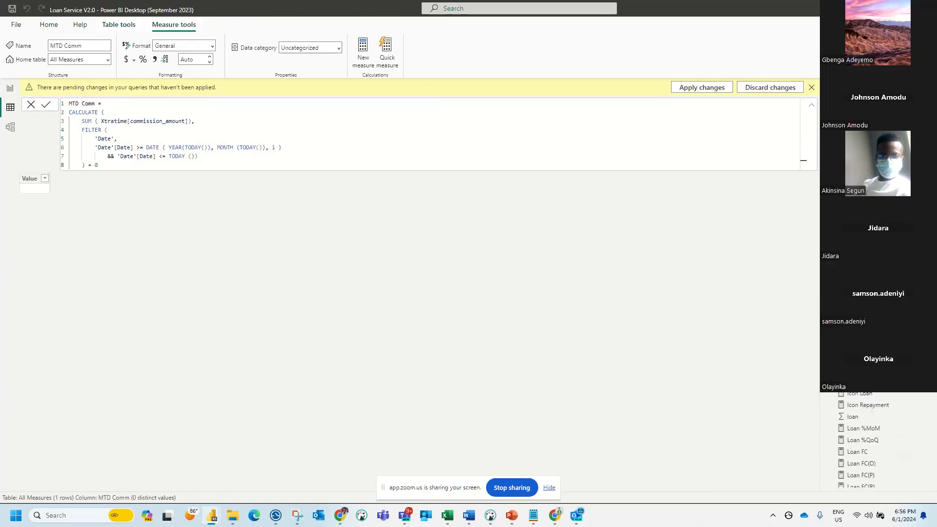
click(863, 312)
click(335, 108)
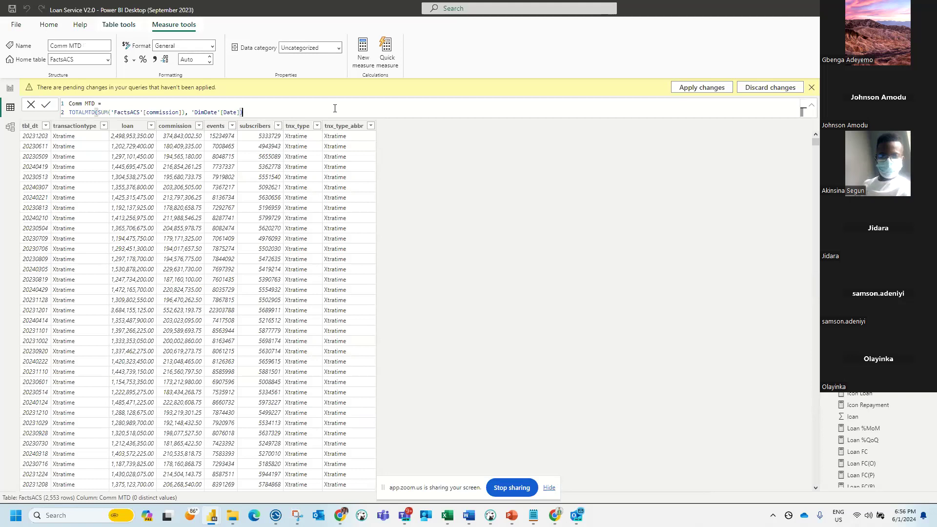
Step: Review the Target YTD formula in the report view, and compare it with Current YTD back in Sample PBIX
click(10, 93)
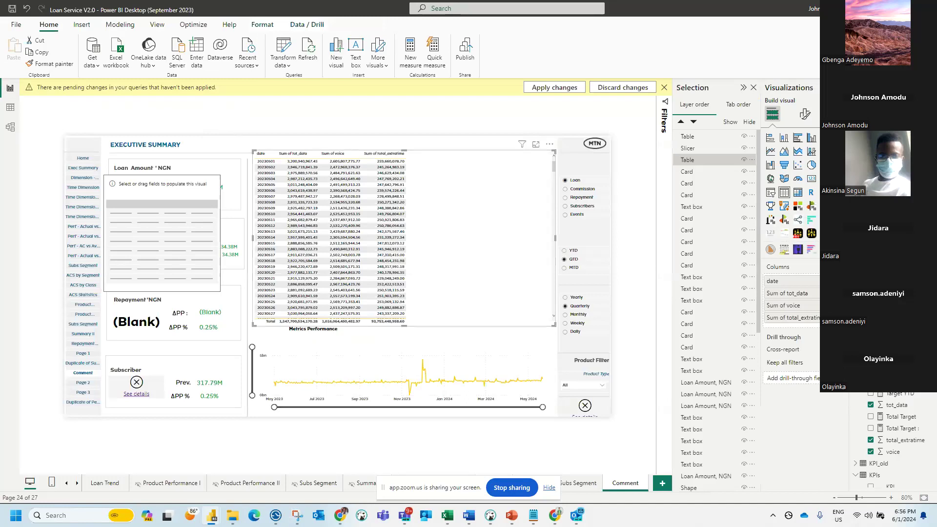
click(898, 394)
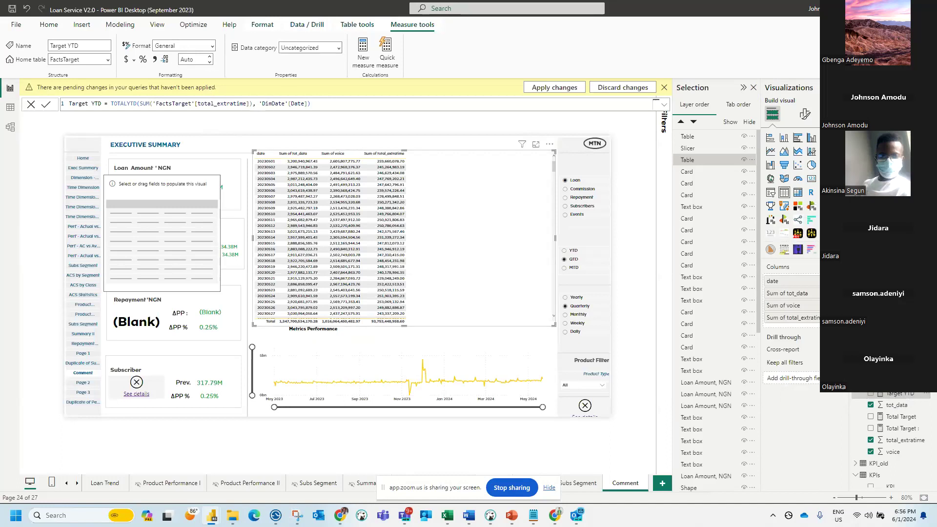
key(alt+Tab)
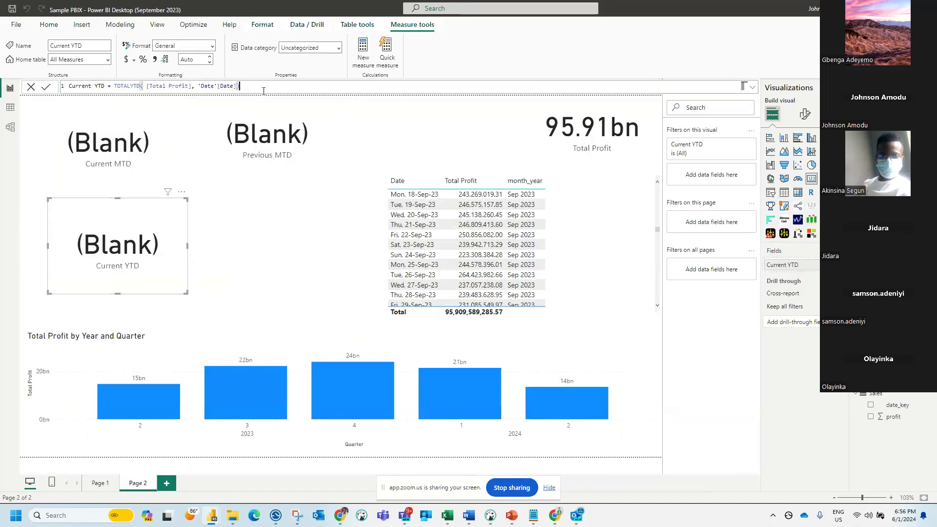
click(159, 87)
click(239, 87)
Step: Convert the Current YTD card to a gauge and delete that visual from the page
click(798, 179)
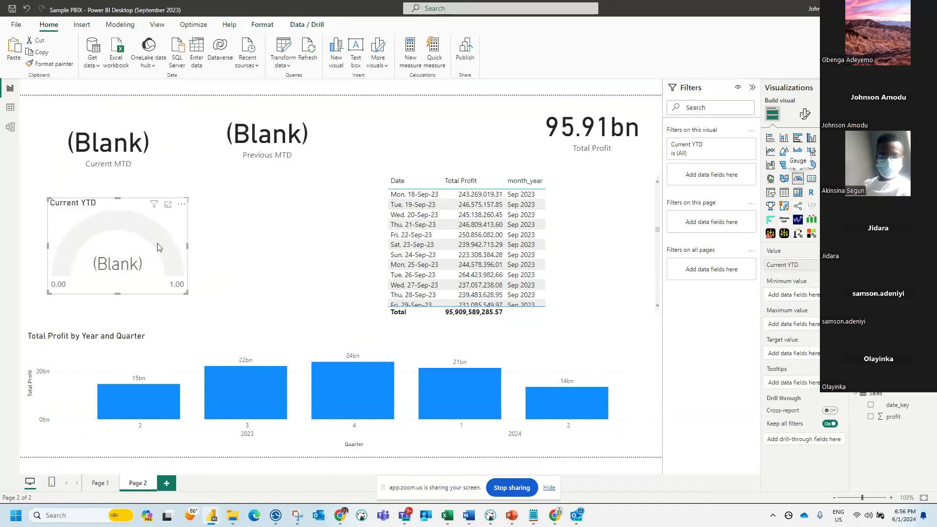
key(Delete)
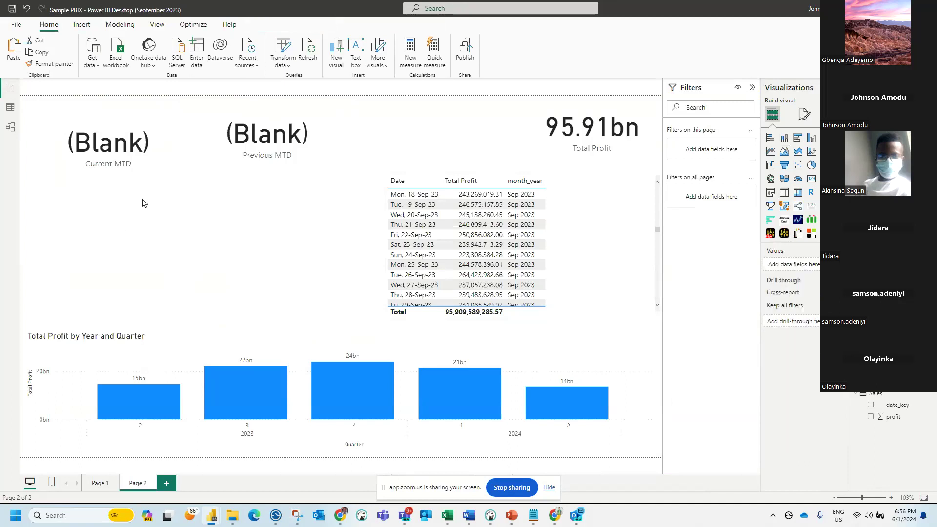
Step: Display the Current MTD measure's formula for review, and open the Date table's data and formula
click(297, 157)
click(120, 179)
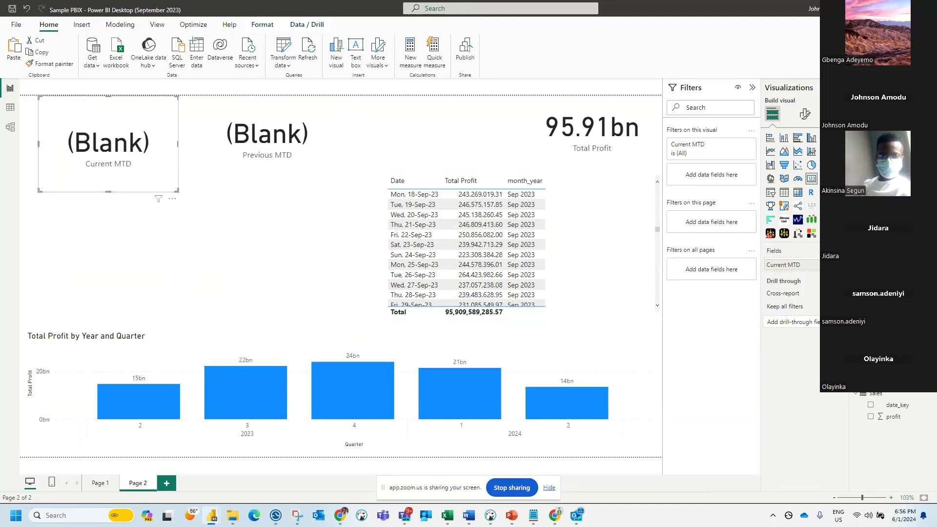
click(902, 135)
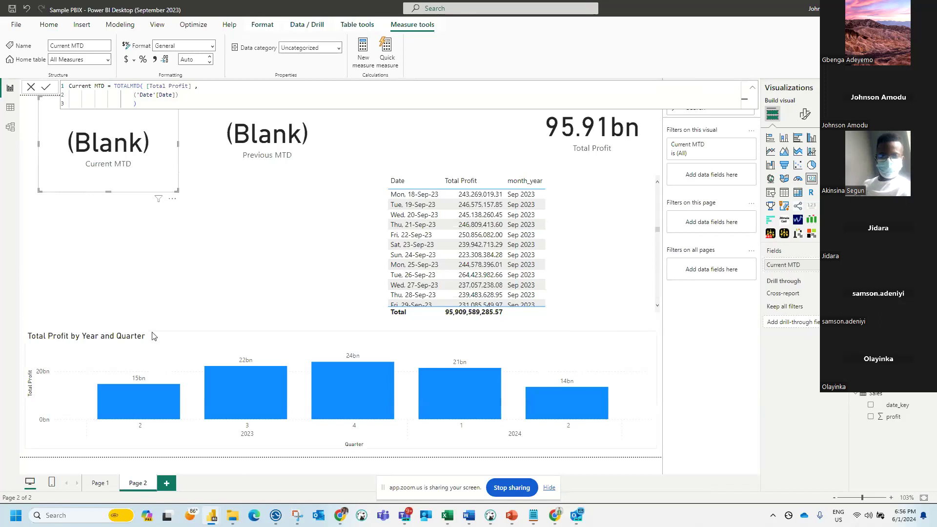
click(11, 108)
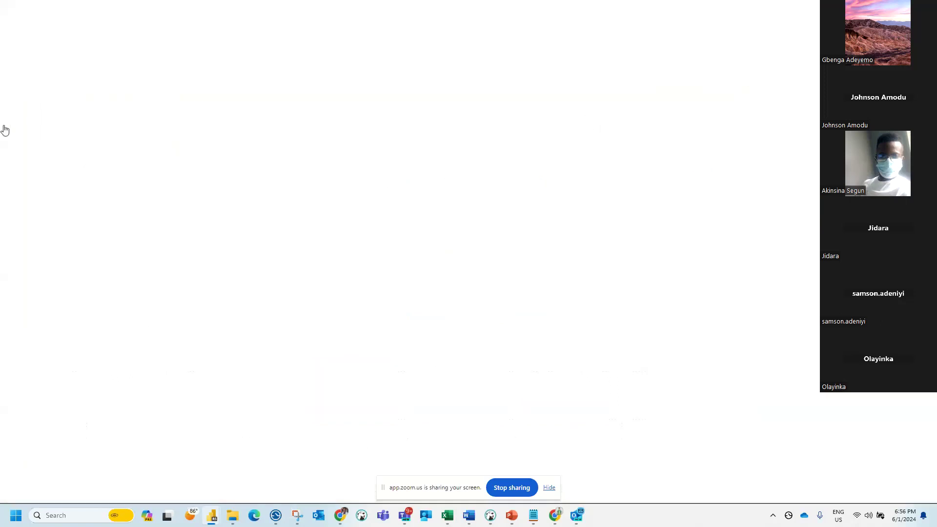
Step: Re-enter 12, 31 as the month and day of the calendar's end date in the Date table formula
double_click(261, 104)
key(BackSpace)
key(BackSpace)
key(BackSpace)
key(BackSpace)
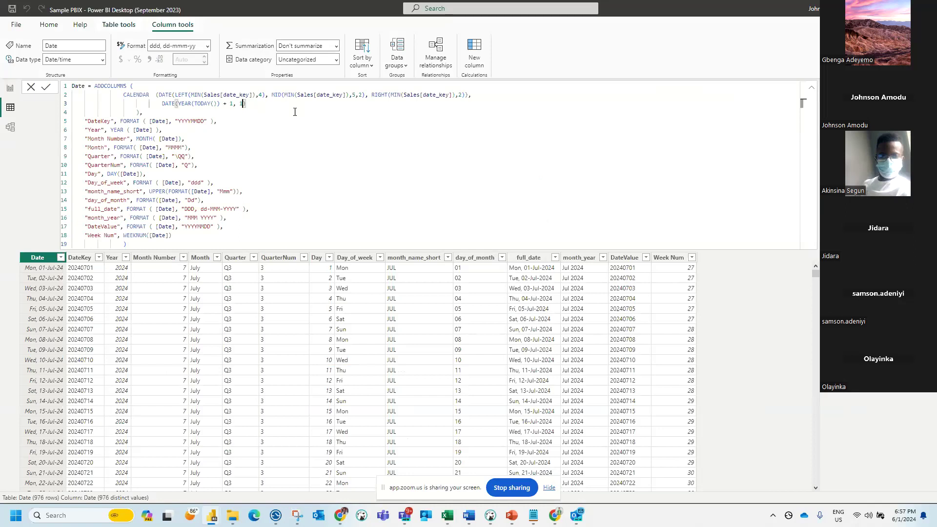
key(BackSpace)
text(12, 31)
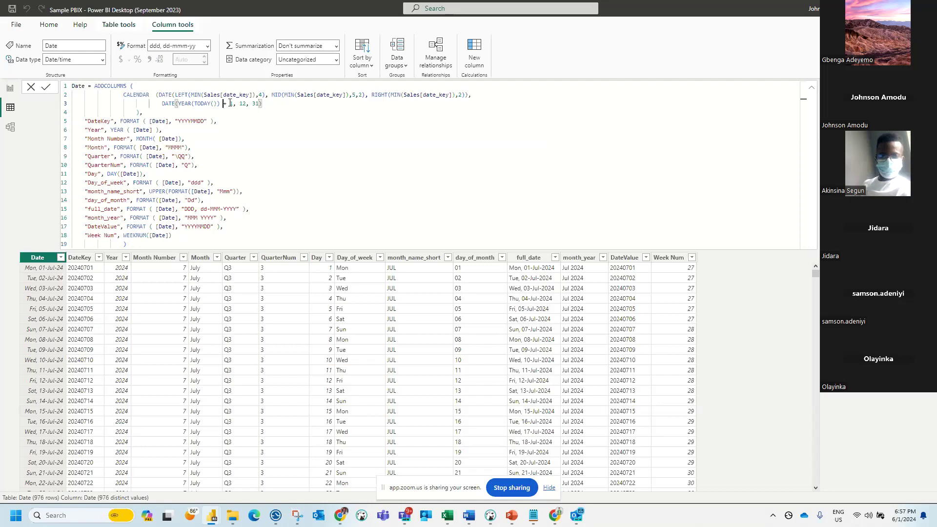
Step: Remove the + 1 from the calendar's end year and replace the end month with MONTH(TODAY()) in the Date table formula
click(233, 103)
key(BackSpace)
key(BackSpace)
key(BackSpace)
double_click(233, 104)
key(BackSpace)
text(MONTH)
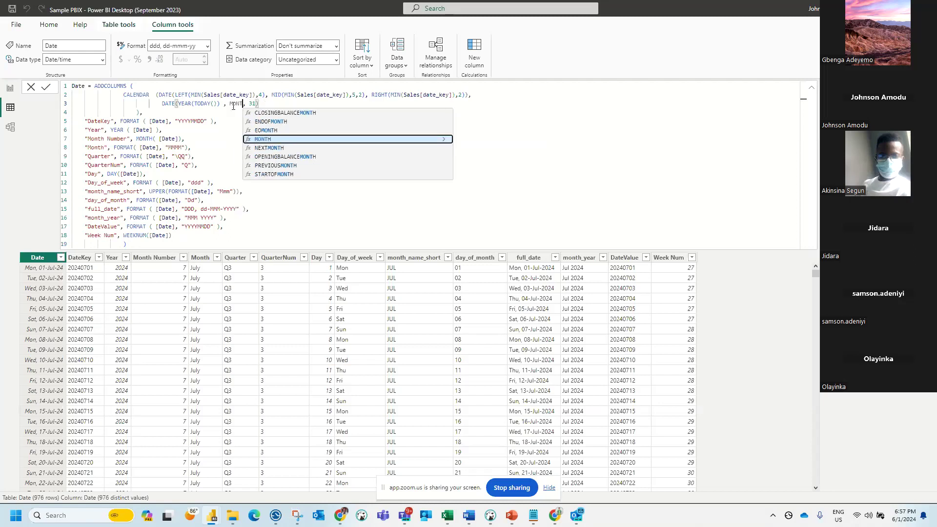
text((TODAY()
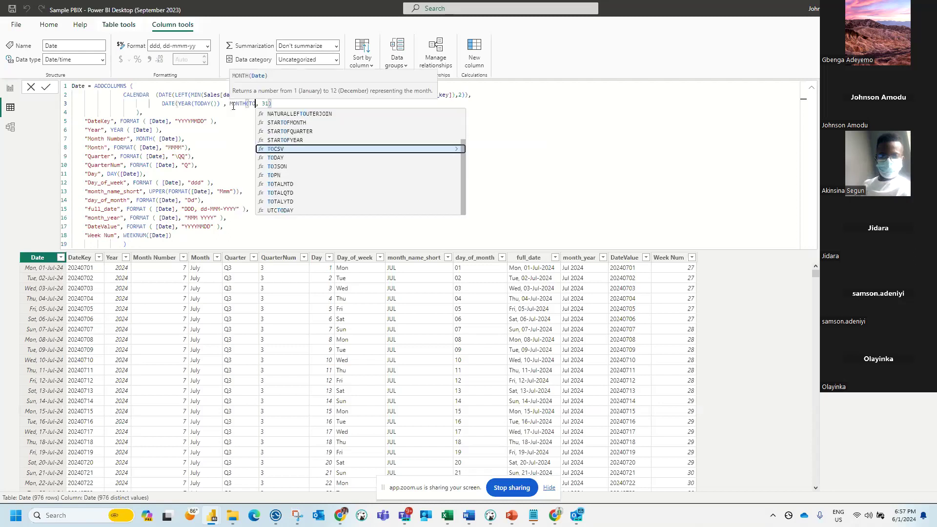
text())
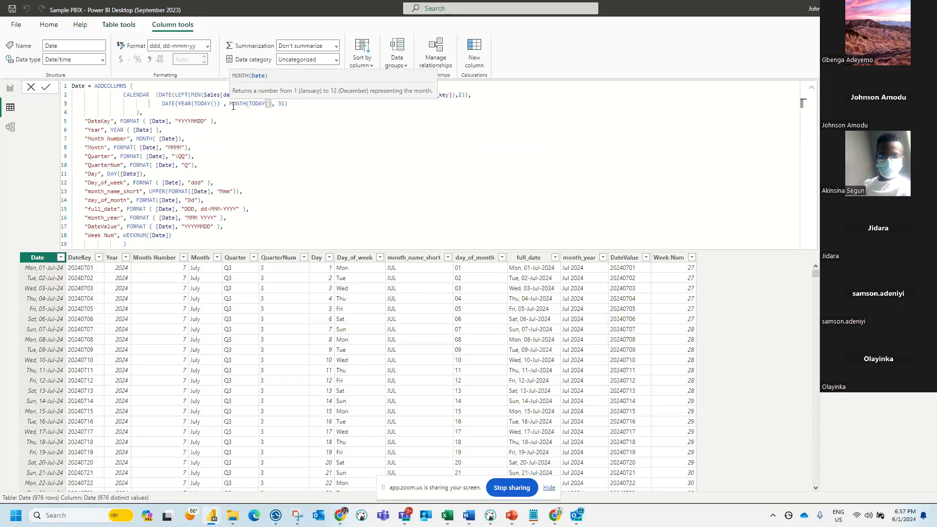
text())
Step: Replace the end day 31 with DAY(TODAY()) in the Date table's calendar range
key(Right)
key(Right)
key(Right)
key(Right)
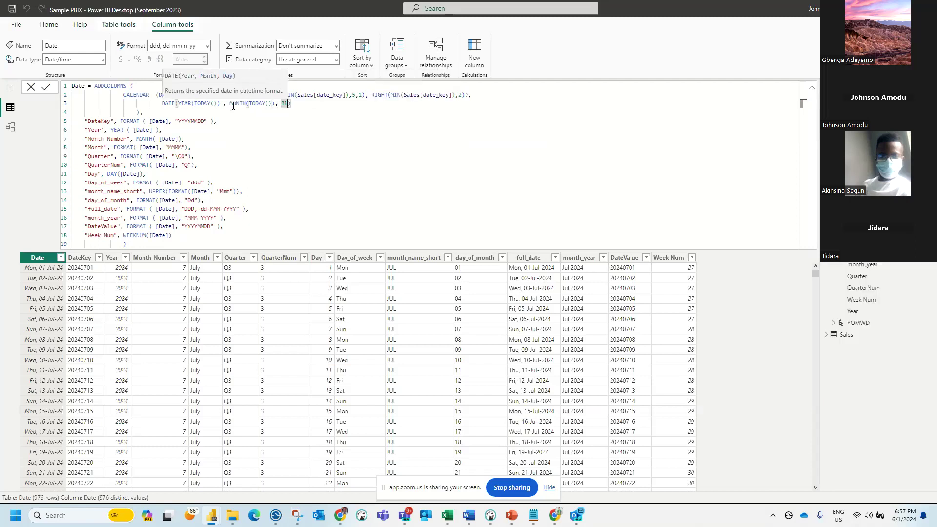
key(BackSpace)
key(BackSpace)
text(DAY)
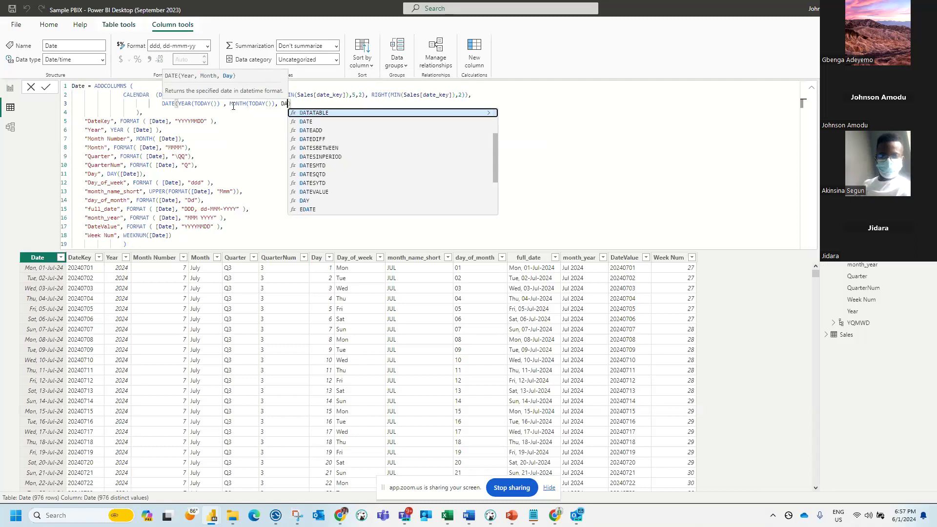
text((TODAY)
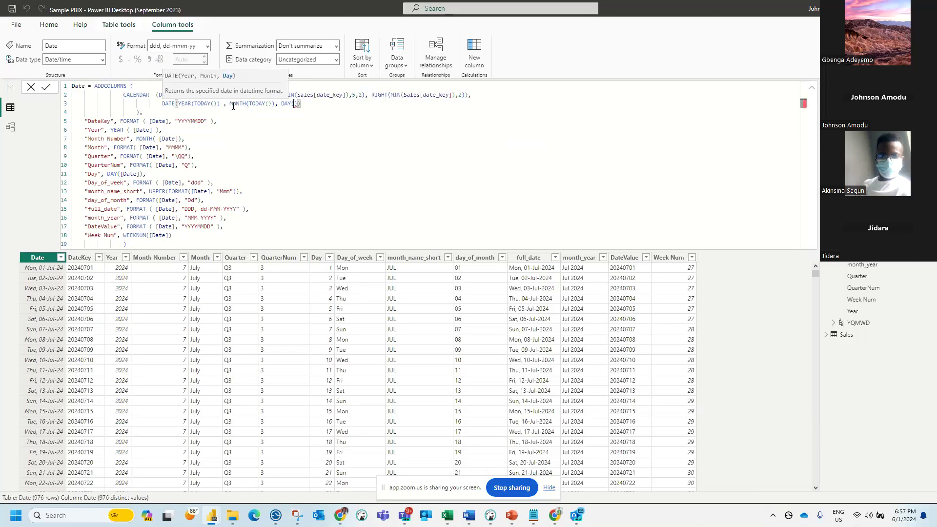
text(()
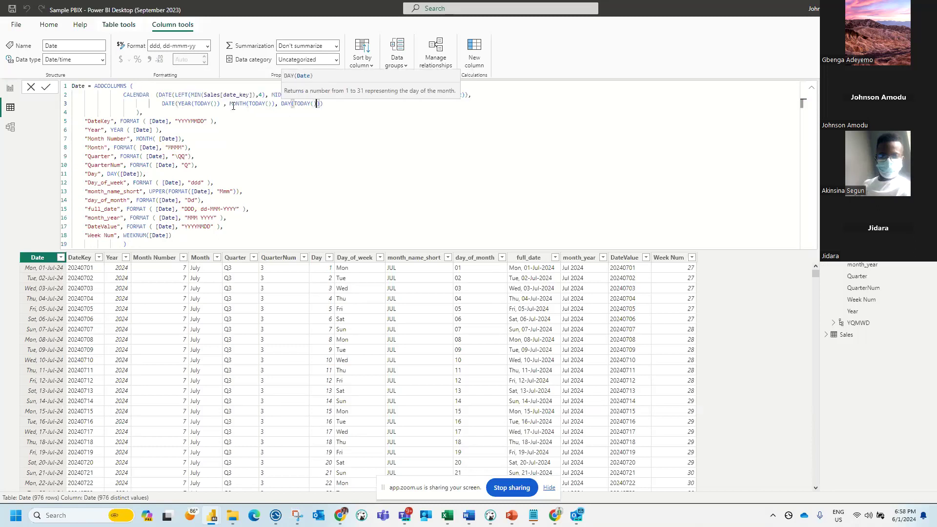
click(257, 131)
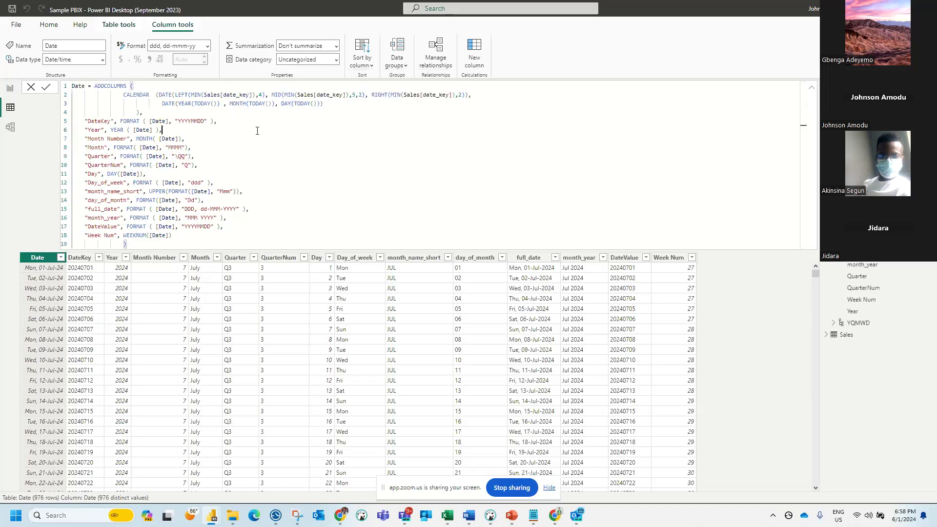
Step: Apply the edited Date table formula and go back to the report page with the profit cards
click(46, 88)
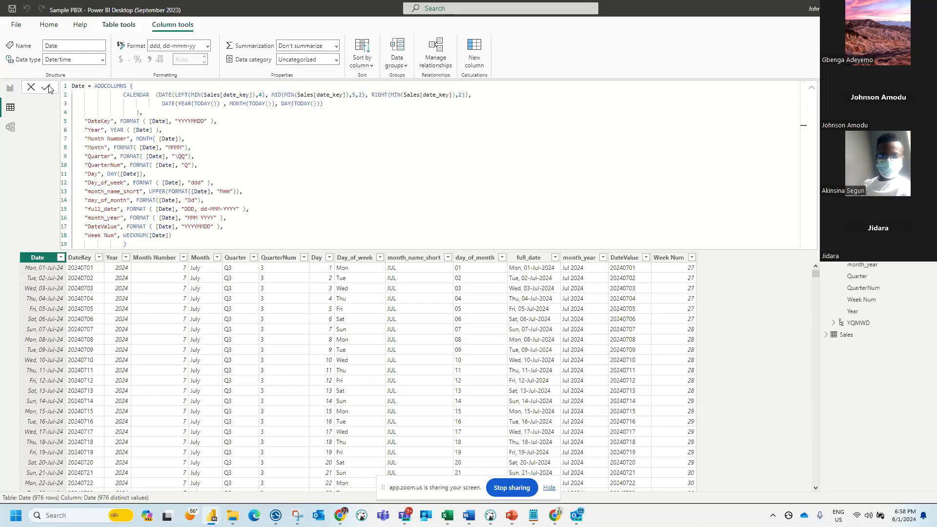
click(10, 89)
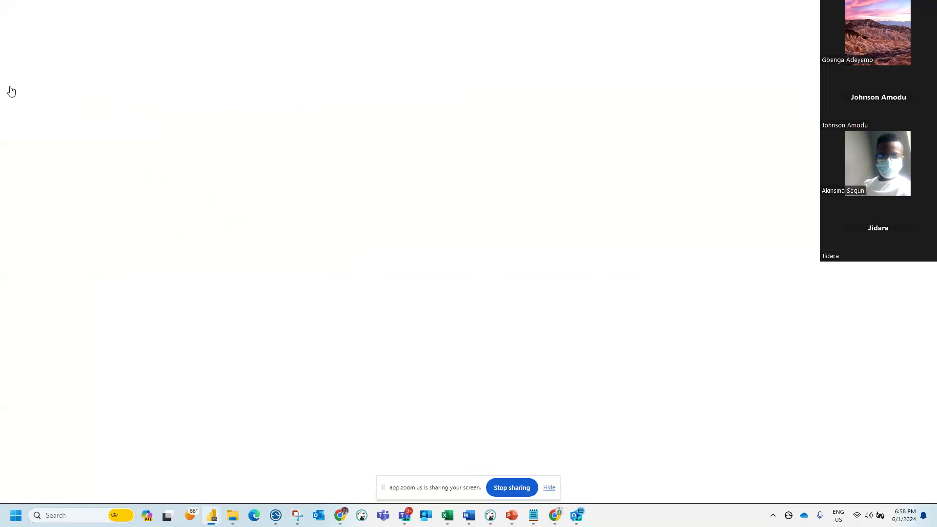
click(270, 137)
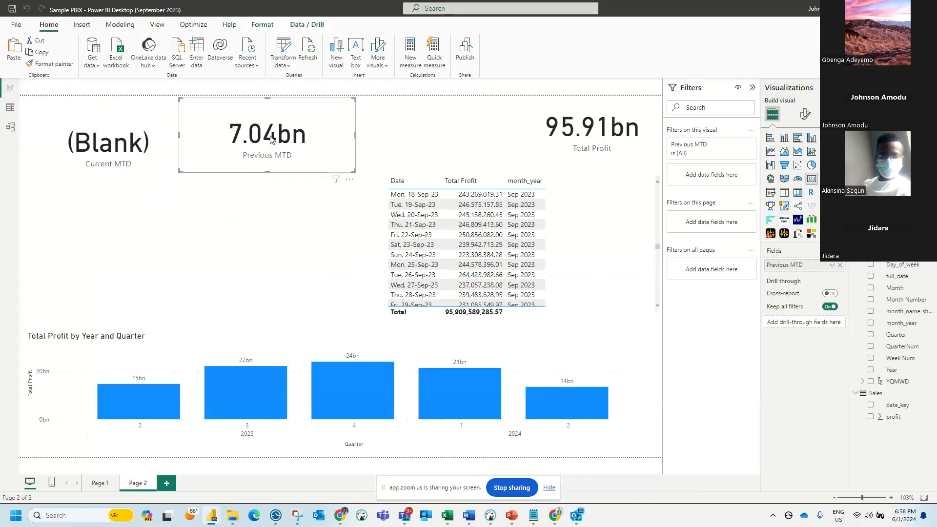
Step: Delete the Current MTD card and move the Previous MTD card into its place
click(148, 134)
key(Delete)
drag(265, 119, 106, 127)
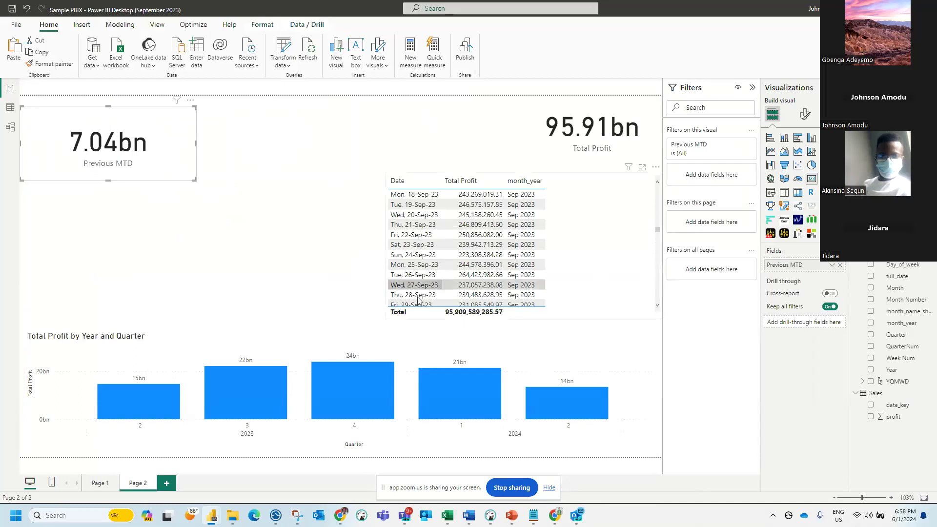
Step: Review the Date table's rows and calendar end date in its formula, and display the Current MTD measure's formula
click(11, 109)
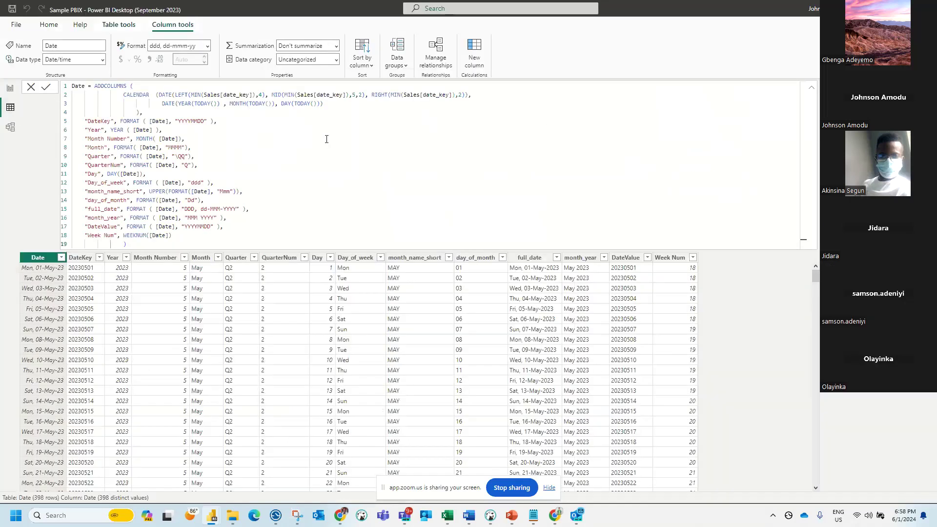
click(11, 88)
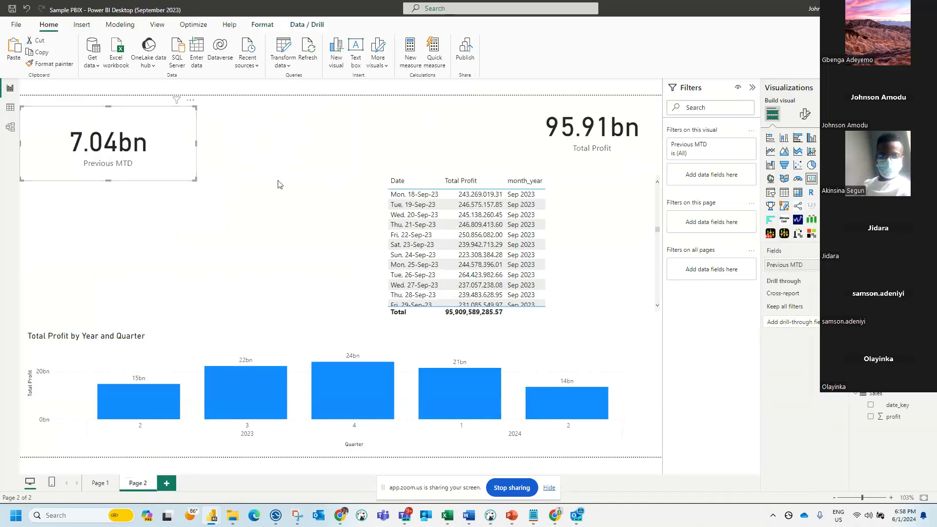
click(11, 108)
click(330, 103)
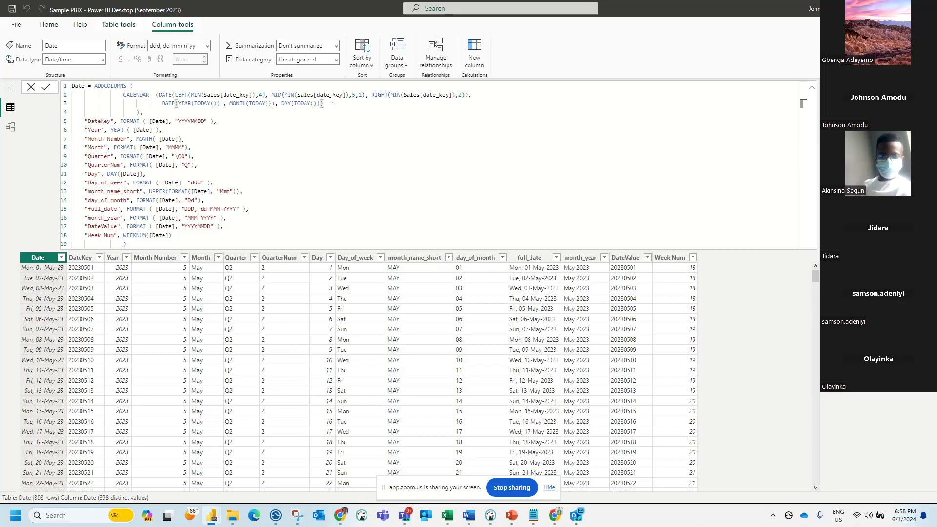
click(286, 159)
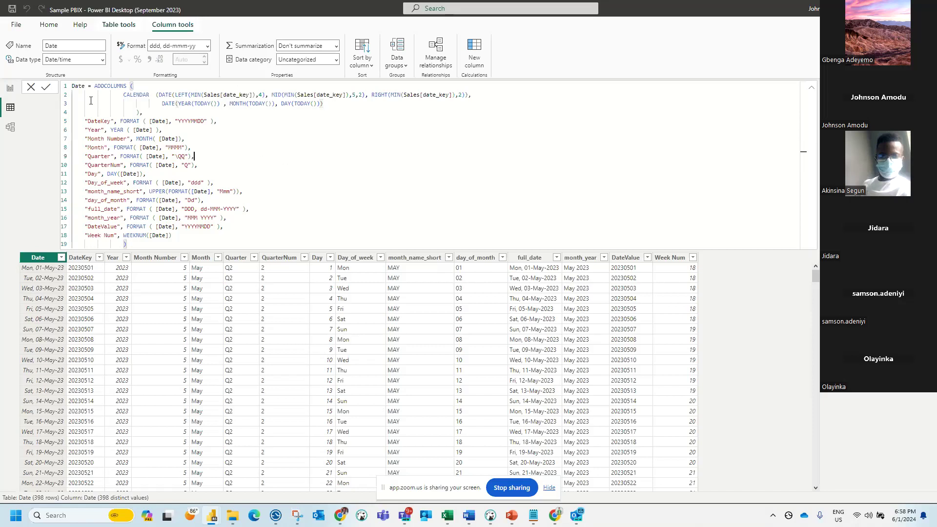
click(12, 88)
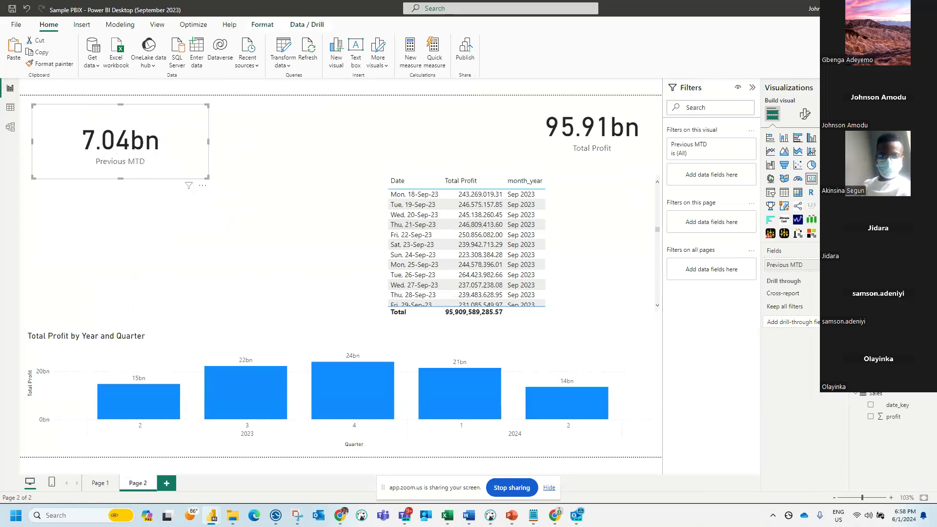
click(902, 136)
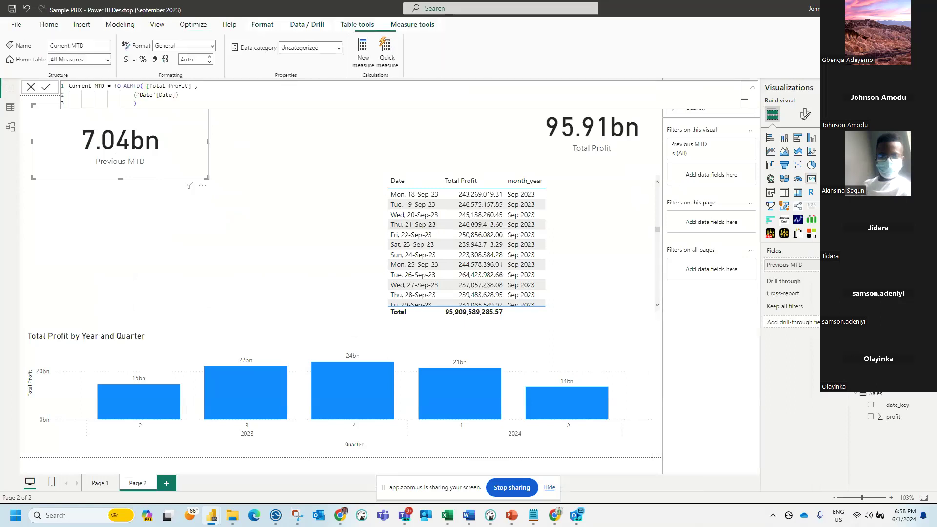
Step: Duplicate the Previous MTD card below the original and empty the copy's field after trying the Current MTD measure in it
click(179, 153)
key(ctrl+c)
key(ctrl+v)
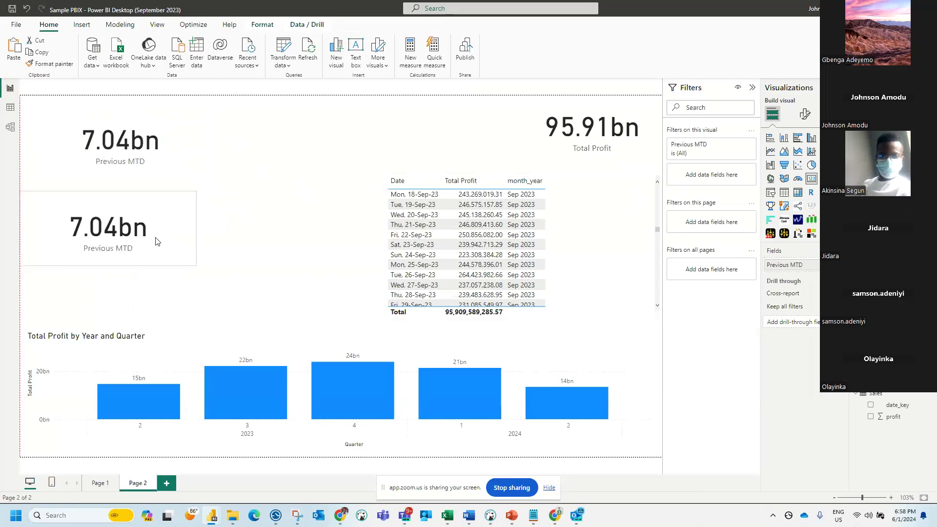
click(840, 265)
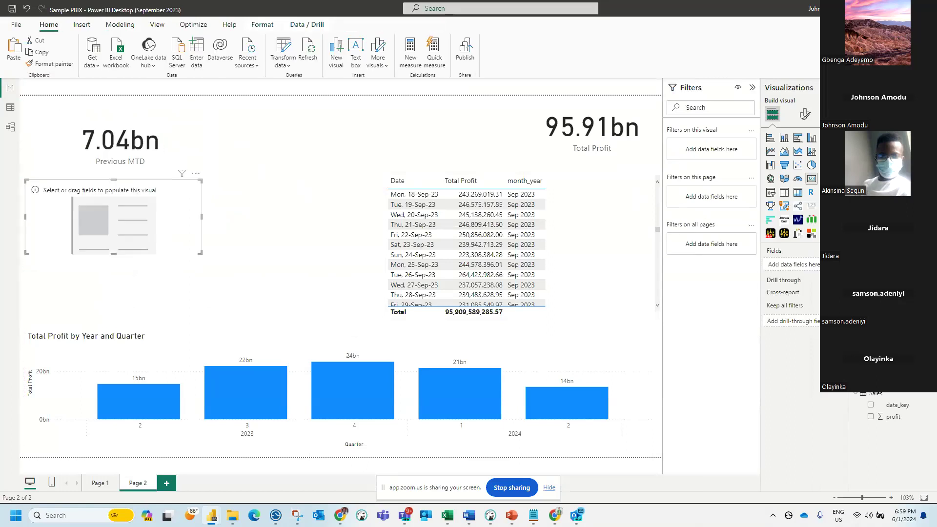
click(871, 146)
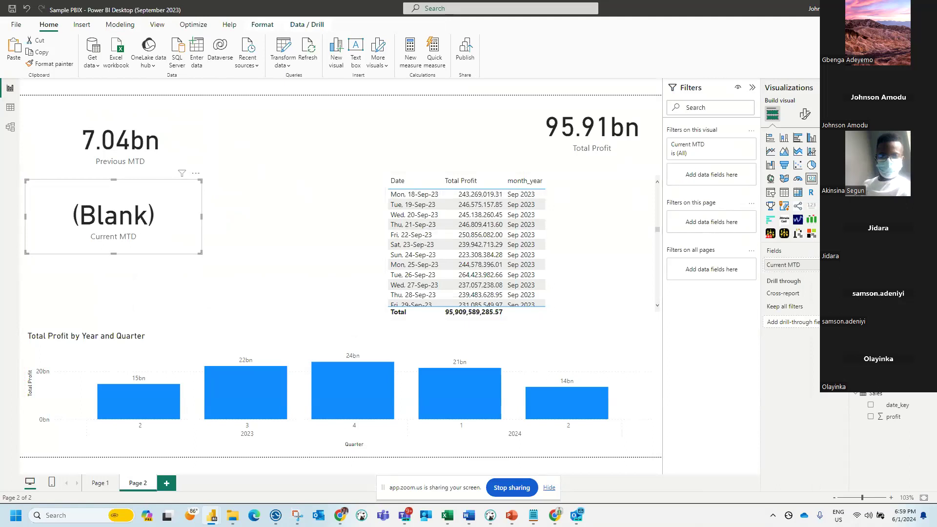
click(840, 265)
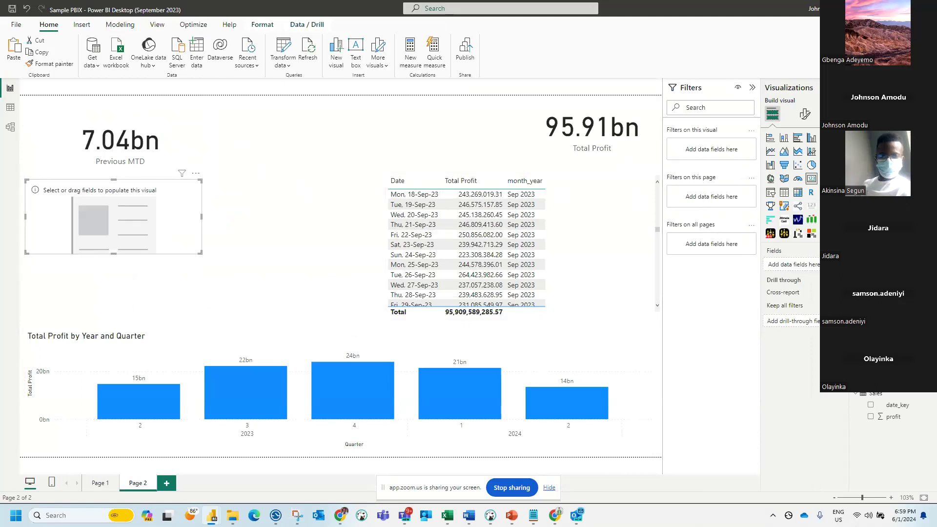
click(896, 146)
click(204, 105)
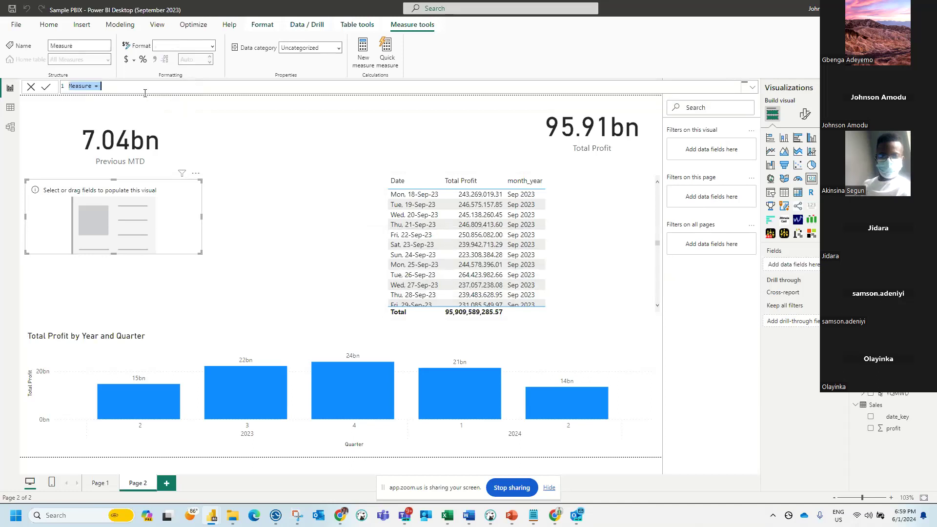
key(Escape)
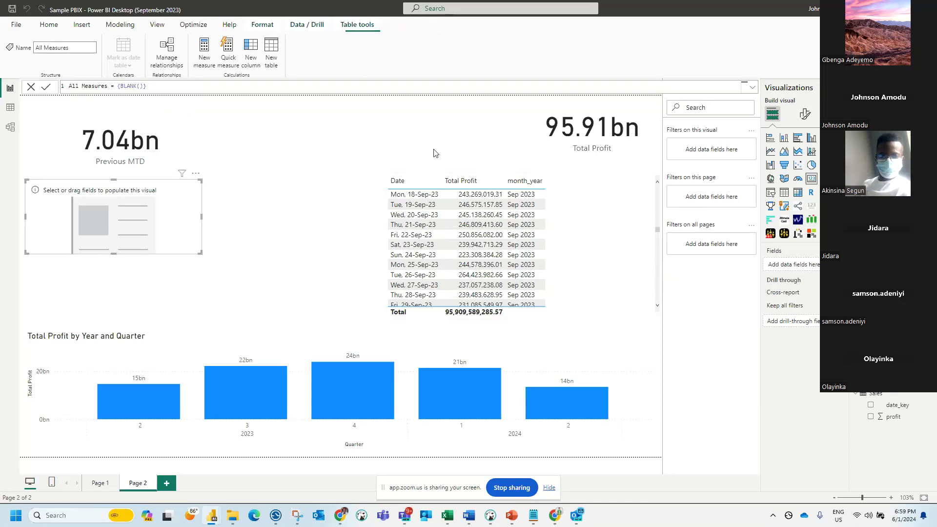
Step: Copy the full Current MTD formula into a new measure in the All Measures table
click(897, 136)
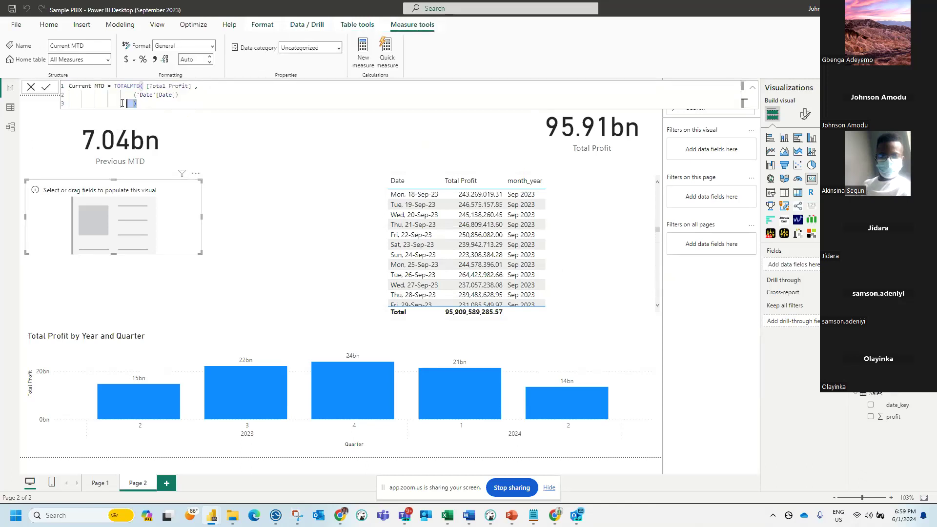
drag(137, 106, 51, 90)
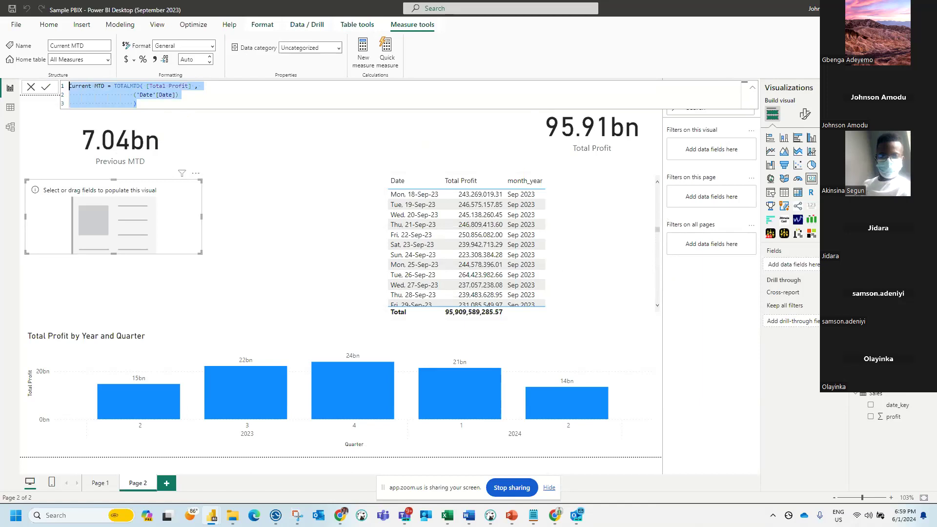
click(889, 124)
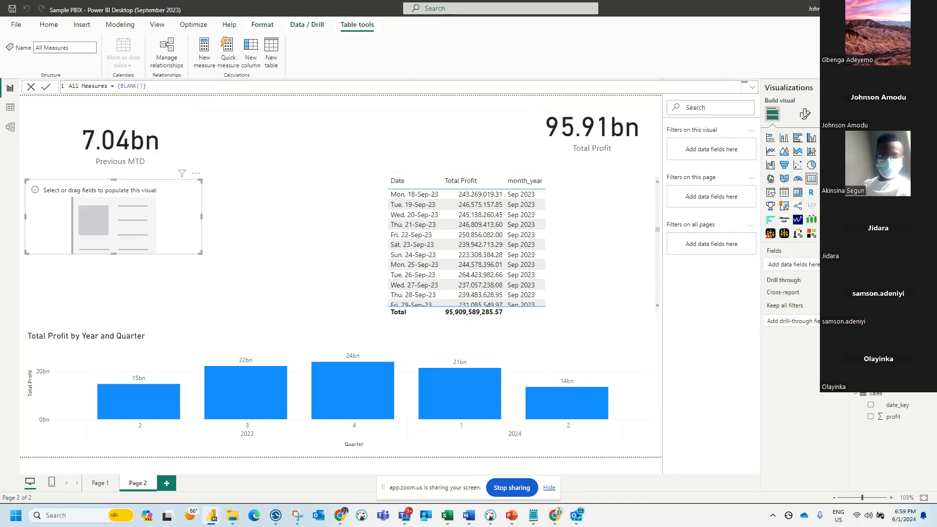
click(204, 51)
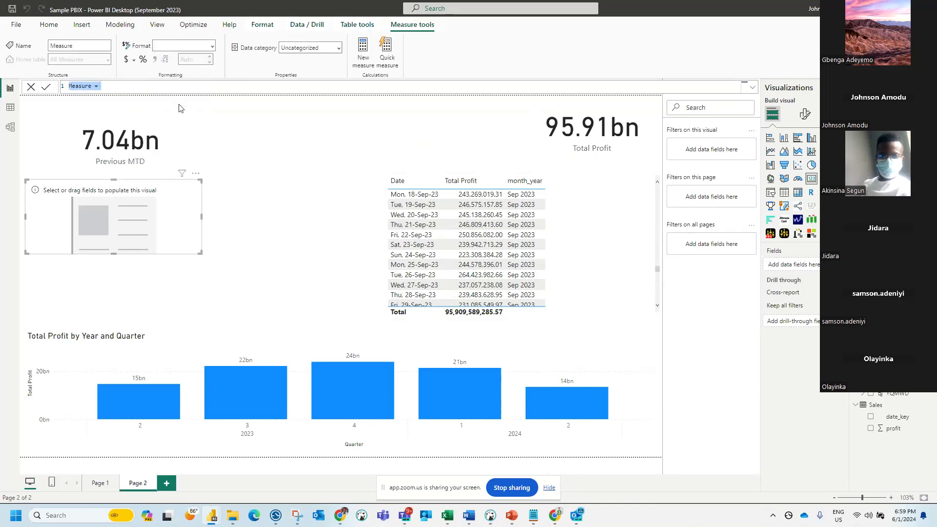
key(ctrl+v)
Step: Rename the pasted measure Current QTD, change its function to TOTALQTD, and commit the formula
click(98, 87)
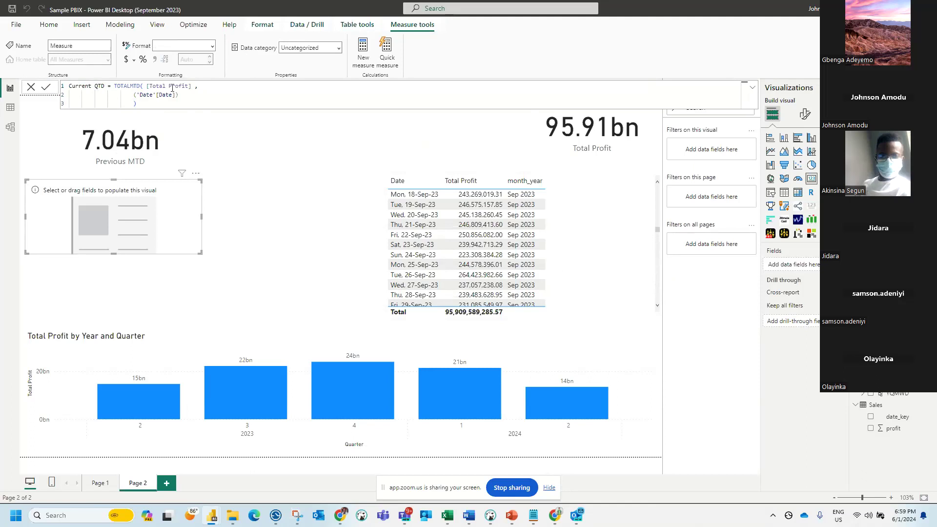
click(133, 85)
key(BackSpace)
text(Q)
key(Escape)
click(47, 89)
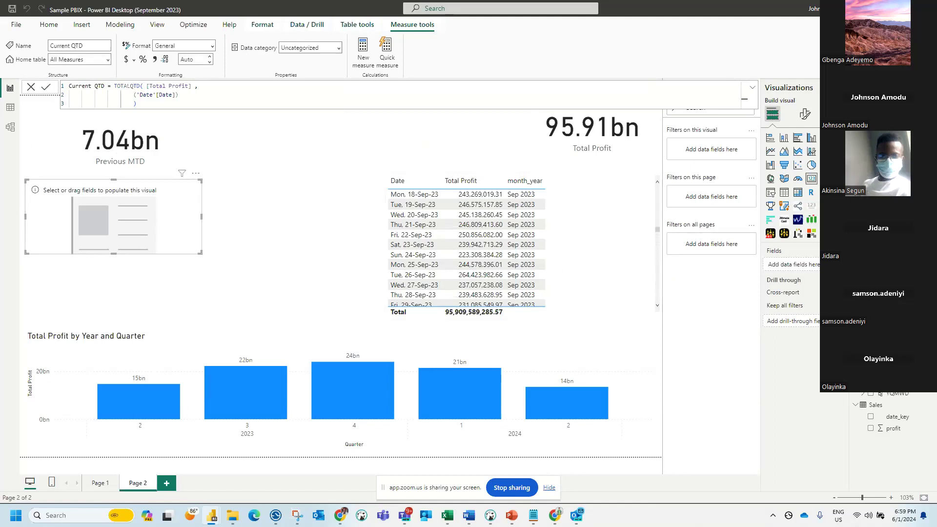
Step: Show the Current QTD measure in the empty card and collapse the formula editor
click(871, 142)
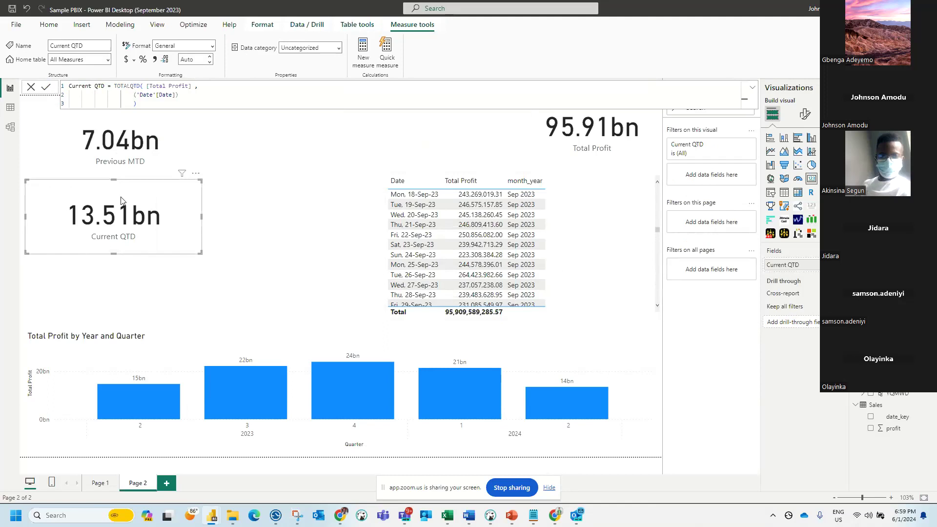
click(751, 88)
click(752, 88)
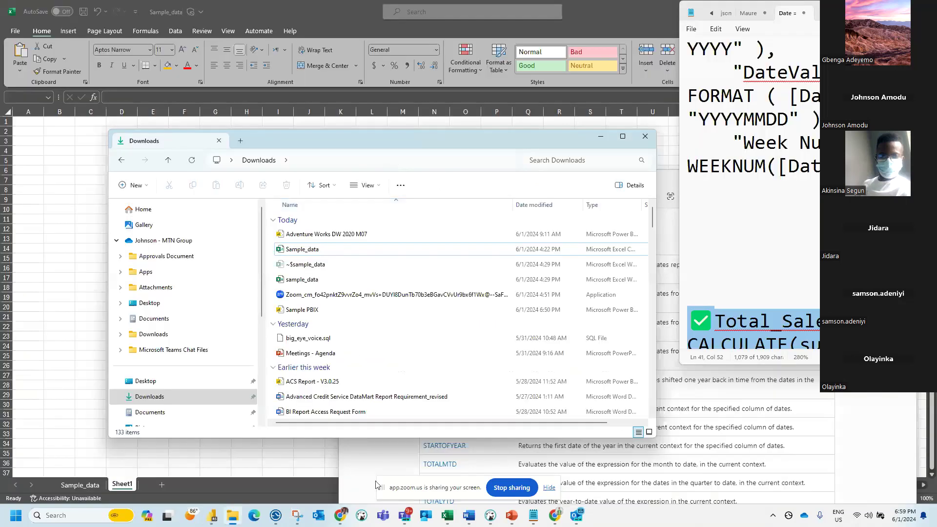
Step: Switch to the Zoom meeting in Chrome, read through its chat messages, and return to the Power BI report
click(555, 516)
click(491, 462)
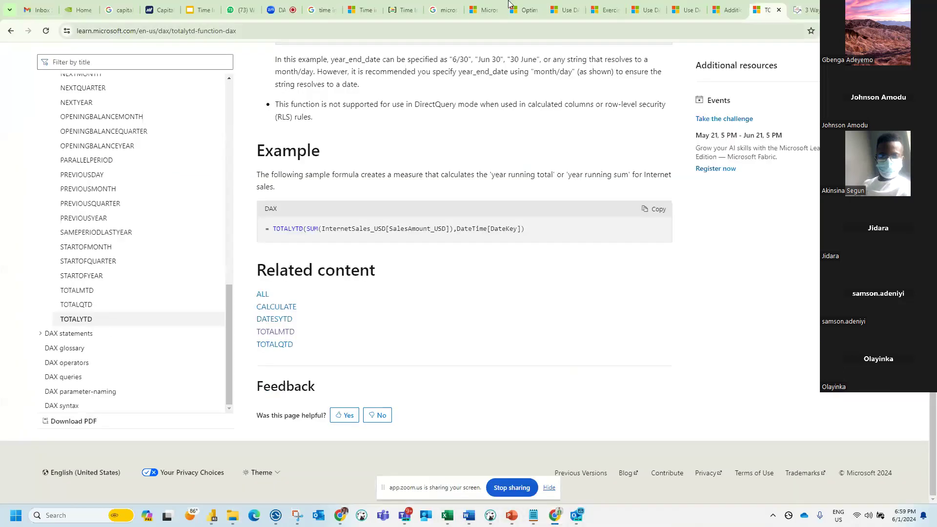
click(277, 13)
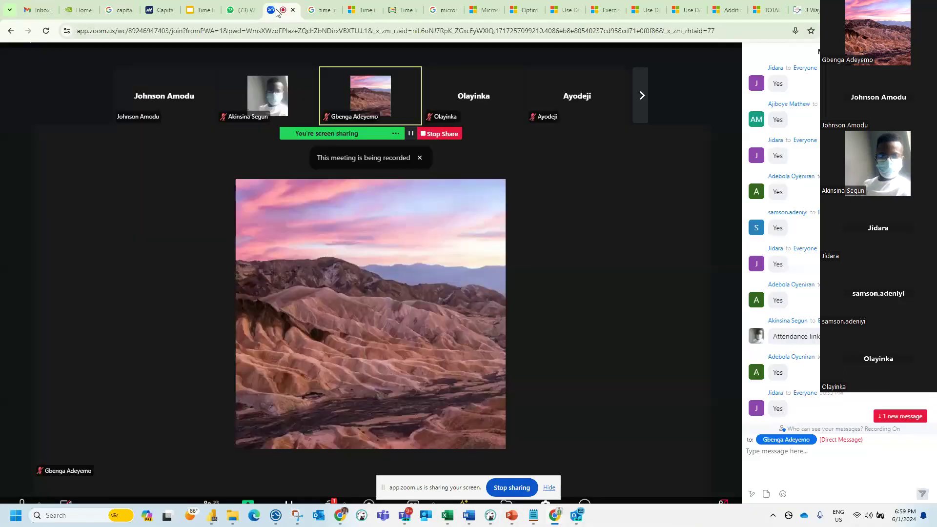
scroll(830, 403, down, 10)
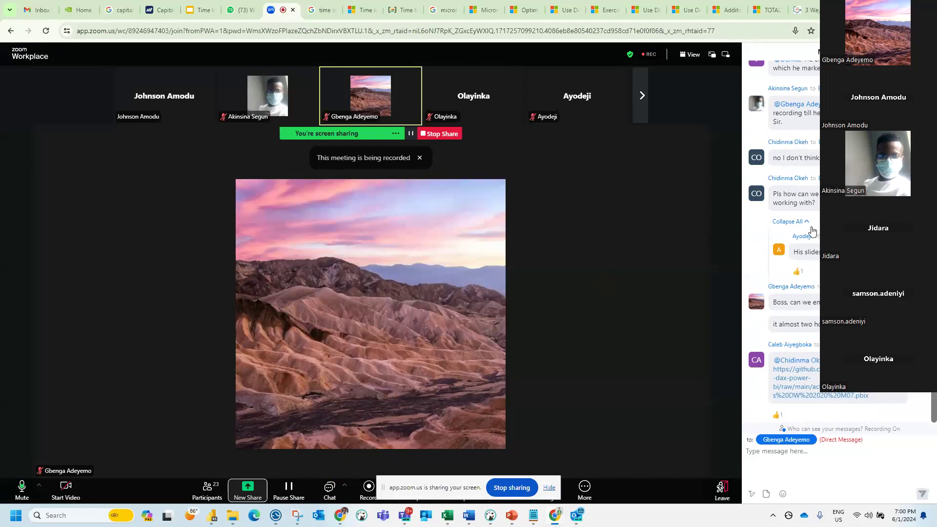
scroll(810, 232, up, 5)
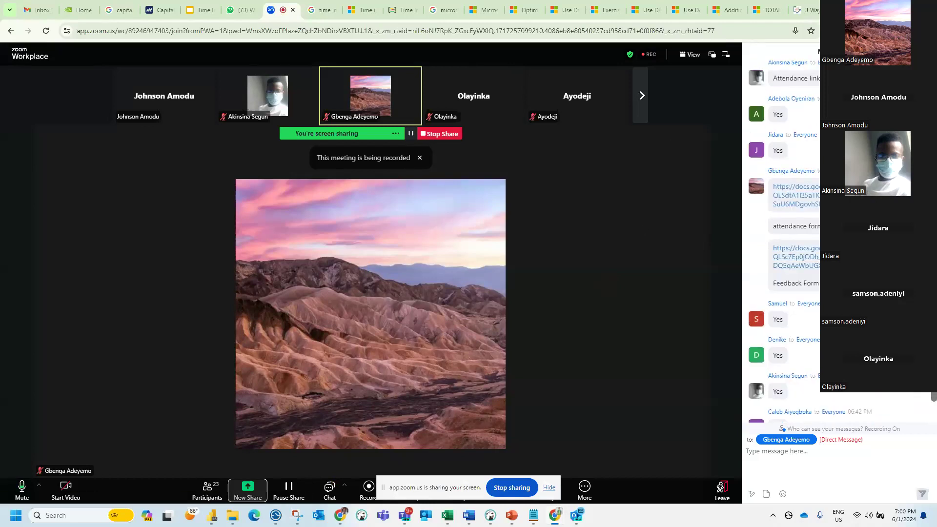
click(879, 8)
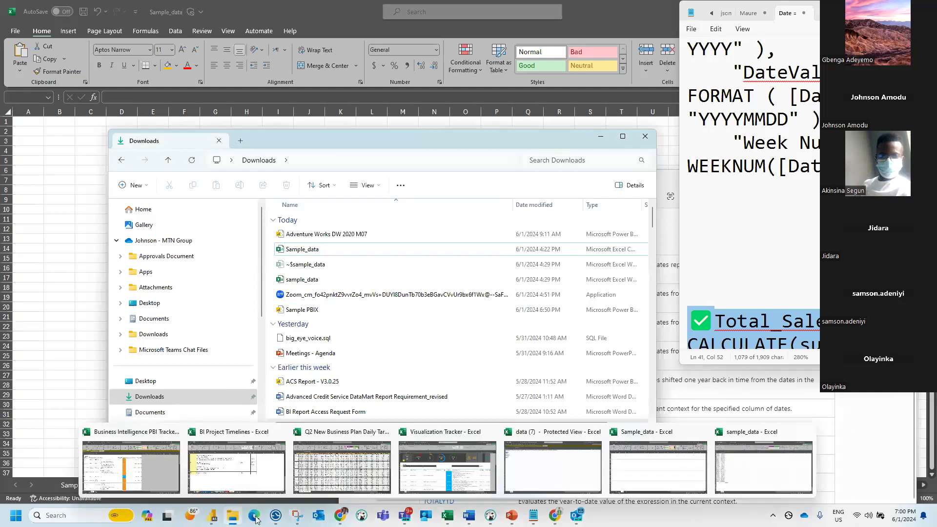
click(212, 518)
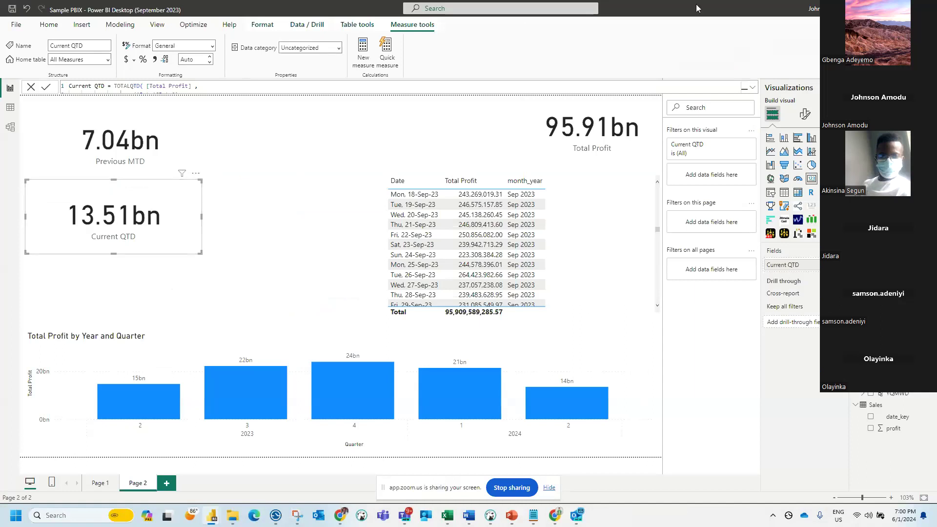
Step: Open the Previous MTD measure's formula for reuse and start a new measure in the All Measures table
click(753, 88)
click(156, 103)
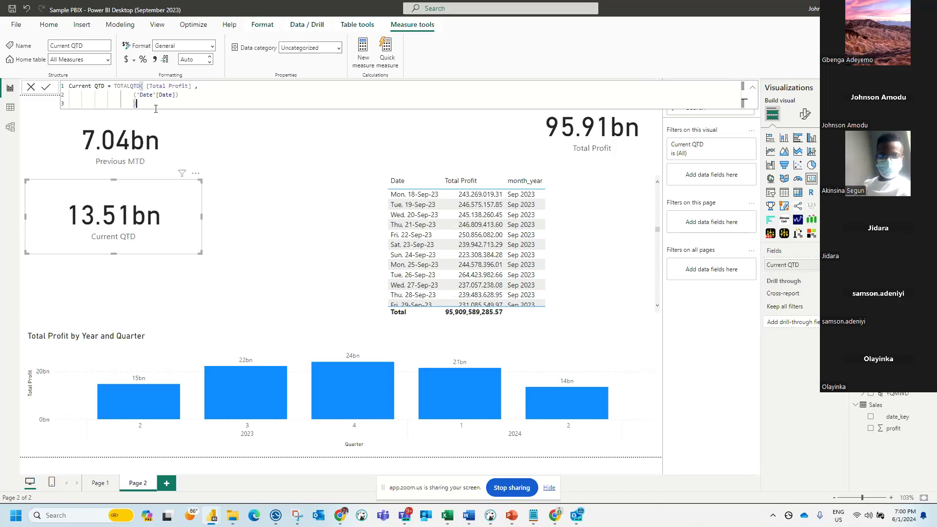
click(900, 171)
click(901, 160)
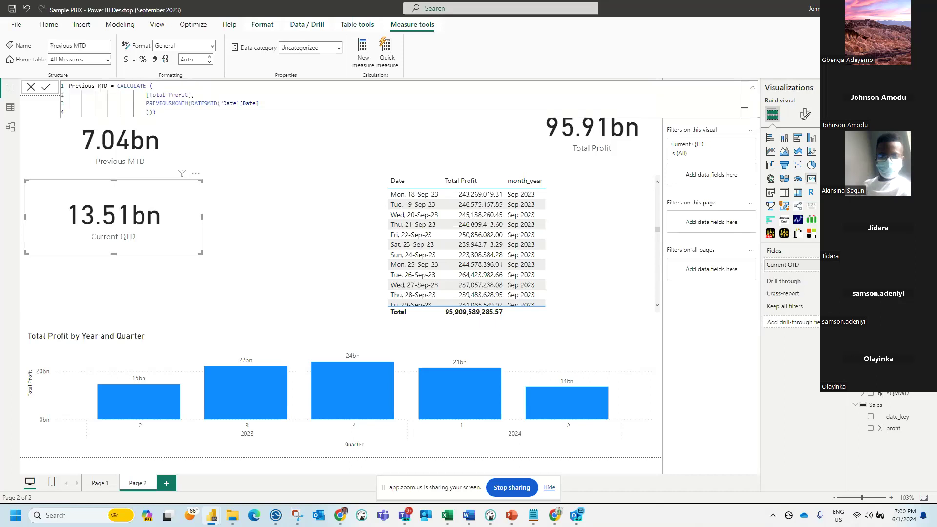
click(157, 113)
click(362, 52)
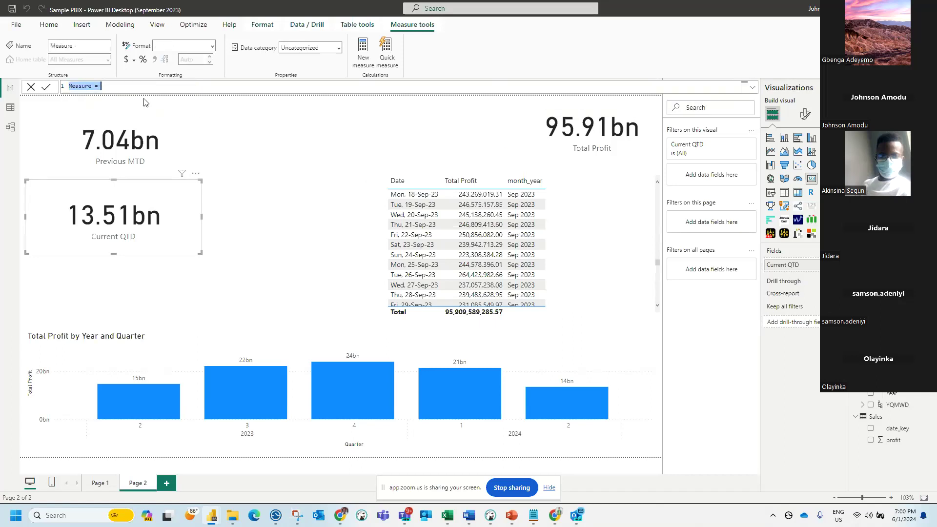